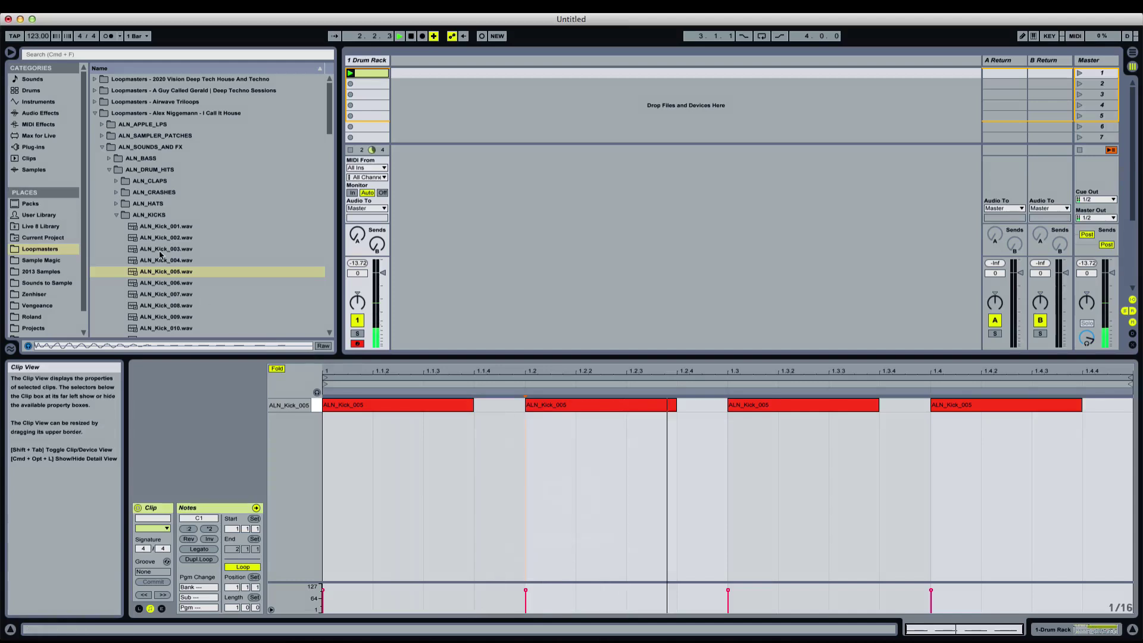
# Collapse the ALN_KICKS folder, open ALN_HATS and preview the sample ALN_Chh_001.wav
pyautogui.click(153, 215)
pyautogui.press('Left')
pyautogui.press('Up')
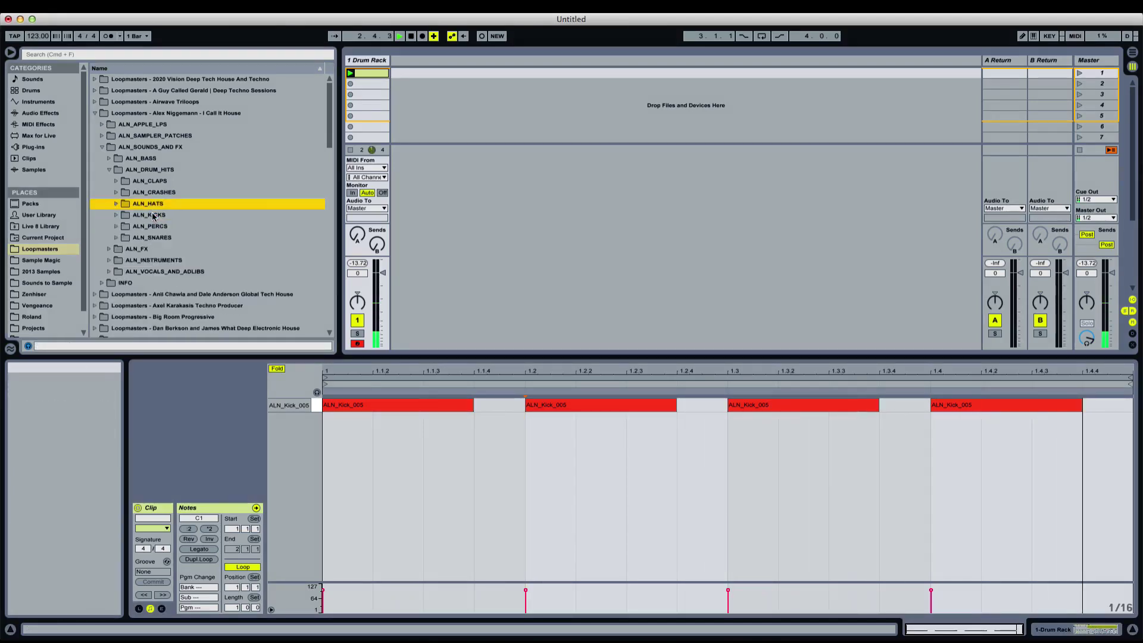
pyautogui.press('Right')
pyautogui.press('Down')
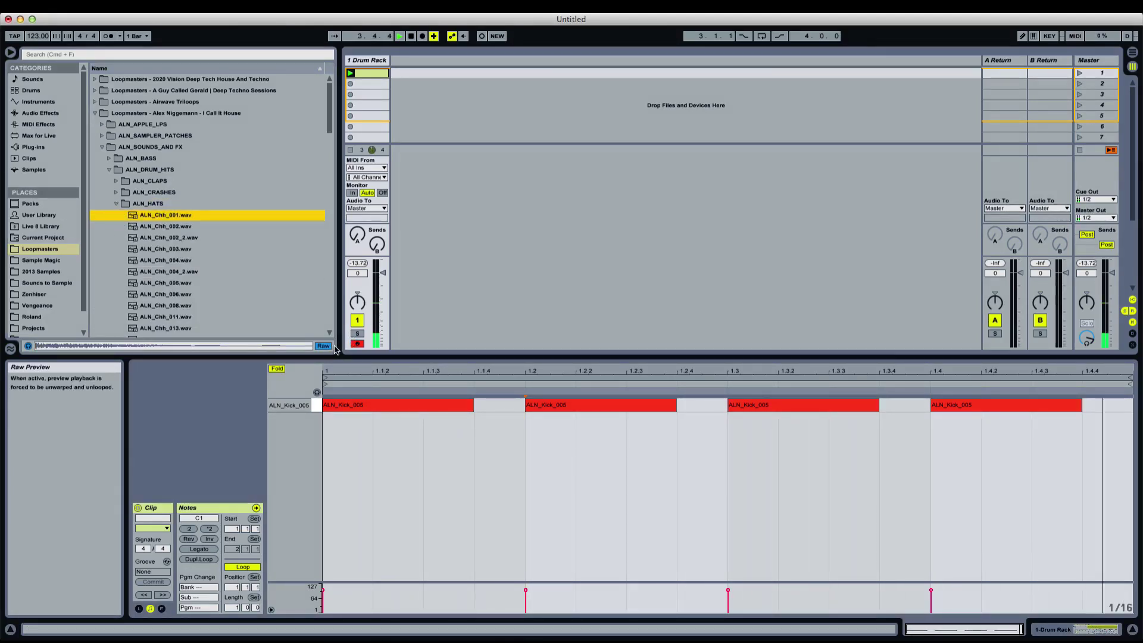
# Compare the hat samples ALN_Chh_001.wav and ALN_Chh_002.wav by previewing them, and adjust the browser's preview volume
pyautogui.press('Down')
pyautogui.press('Up')
pyautogui.press('Down')
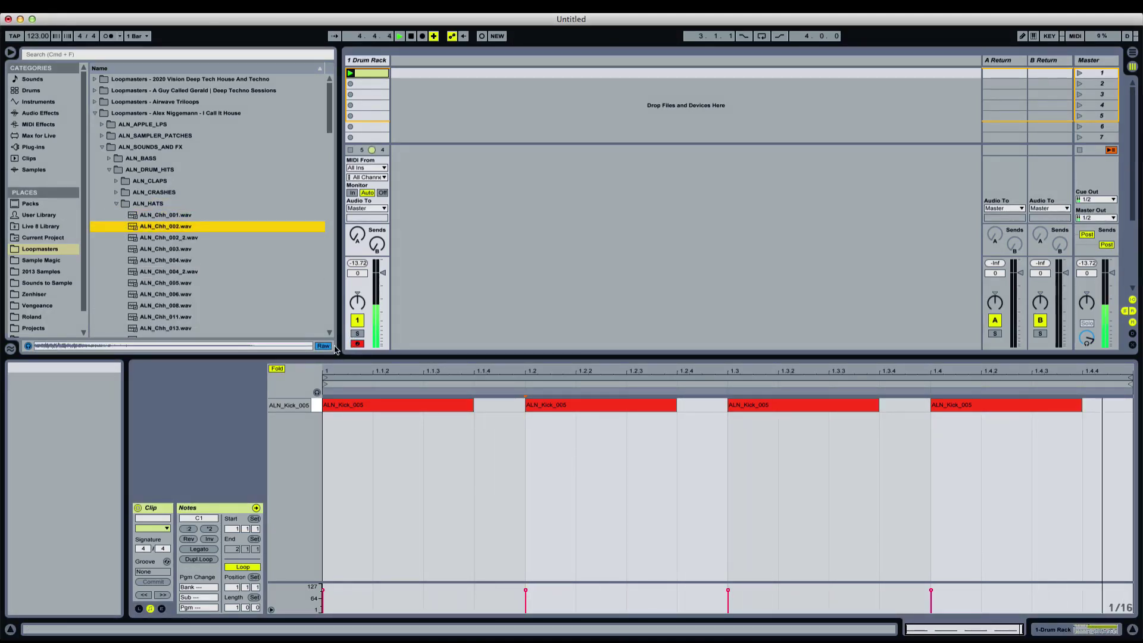
pyautogui.moveTo(1086, 338); pyautogui.dragTo(1087, 353)
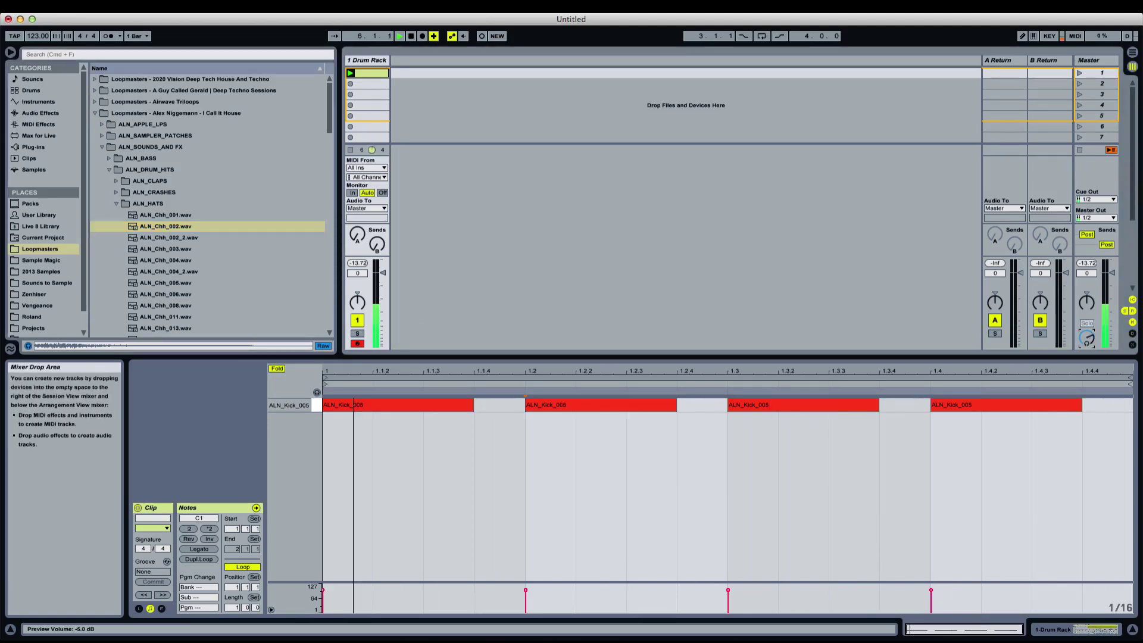
# Load ALN_Chh_002.wav onto the E1 pad of the Drum Rack, directly above the kick pad
pyautogui.click(220, 231)
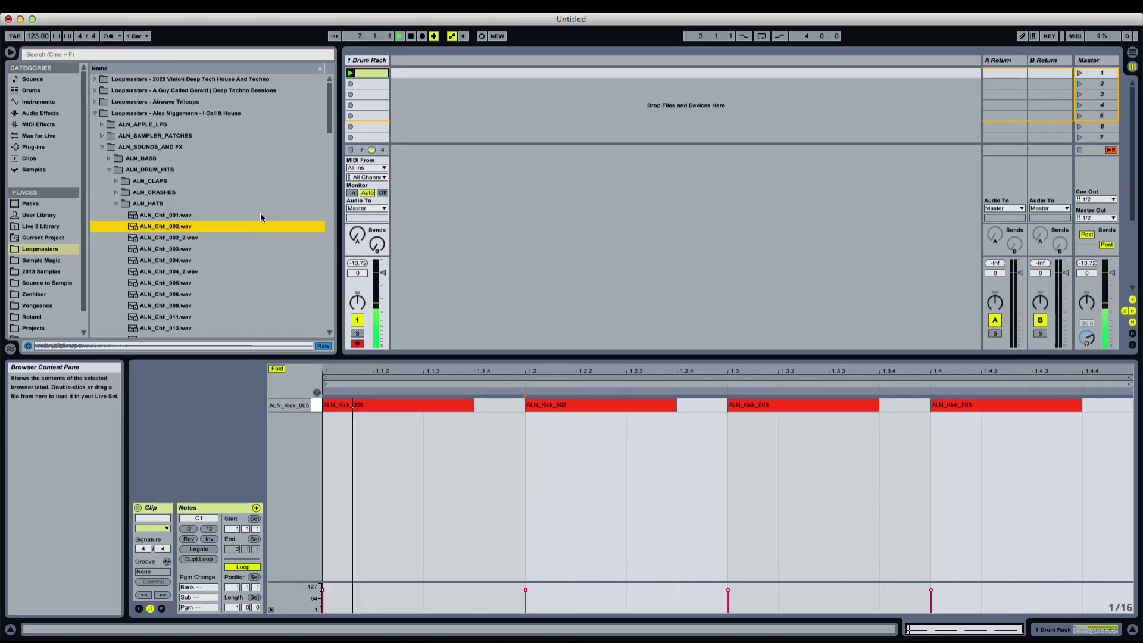
pyautogui.doubleClick(369, 62)
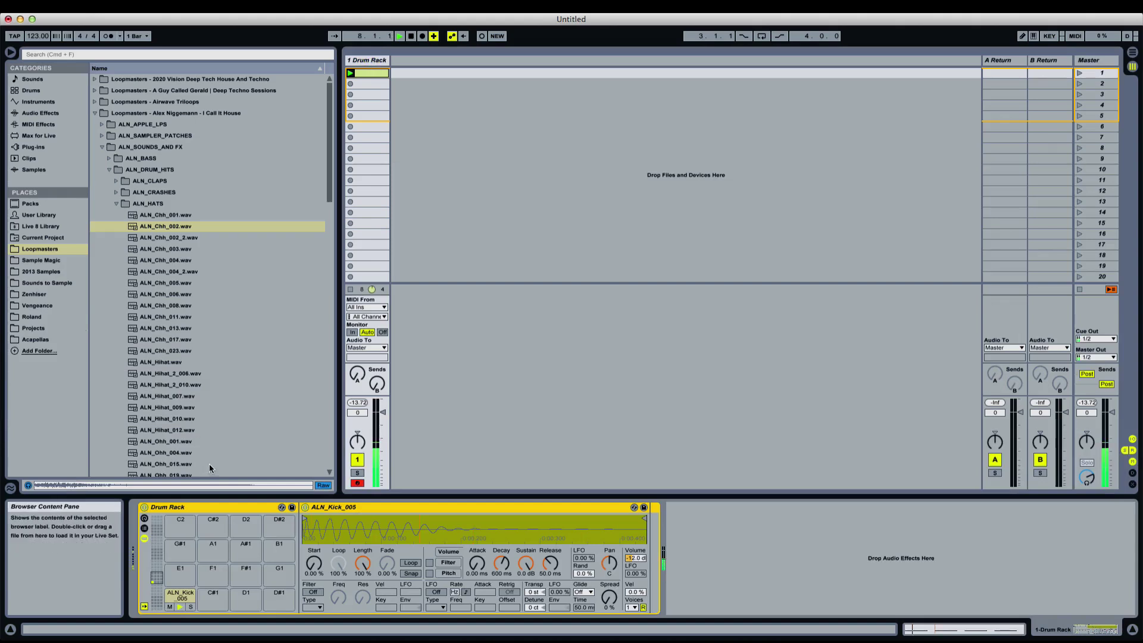
pyautogui.moveTo(168, 230); pyautogui.dragTo(187, 578)
# Add sixteenth-note ALN_Chh_002 hits at 1.1.3, 1.2.3, 1.3.3 and 1.4.3 in the drum clip
pyautogui.doubleClick(372, 73)
pyautogui.doubleClick(464, 406)
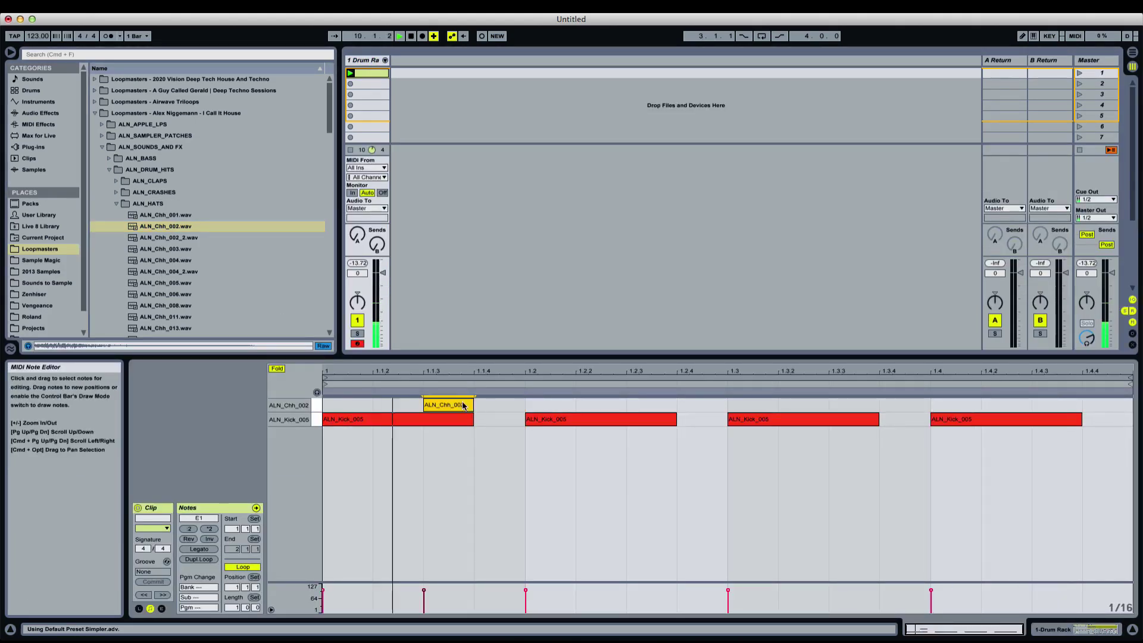
pyautogui.doubleClick(652, 406)
pyautogui.doubleClick(845, 404)
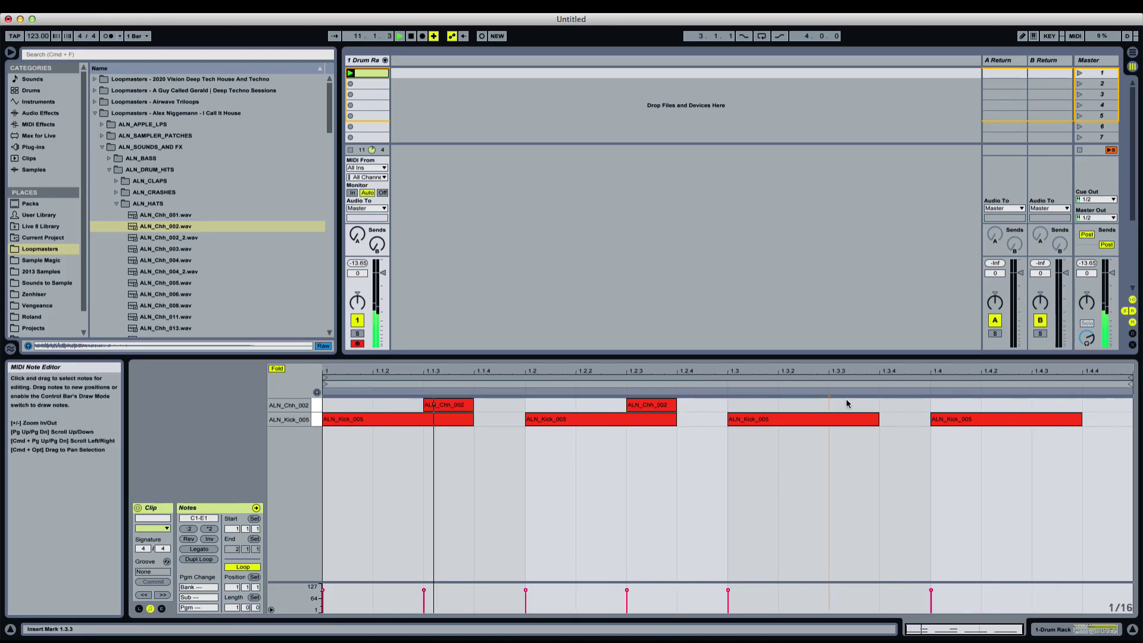
pyautogui.doubleClick(1057, 405)
pyautogui.press('XF86AudioRaiseVolume')
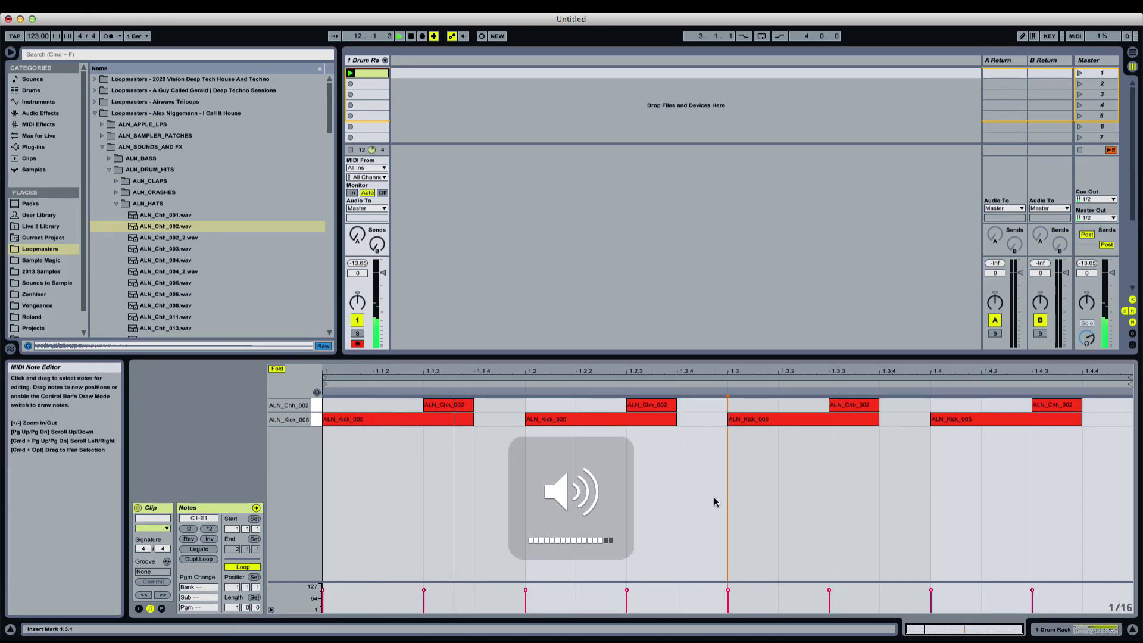
pyautogui.click(716, 461)
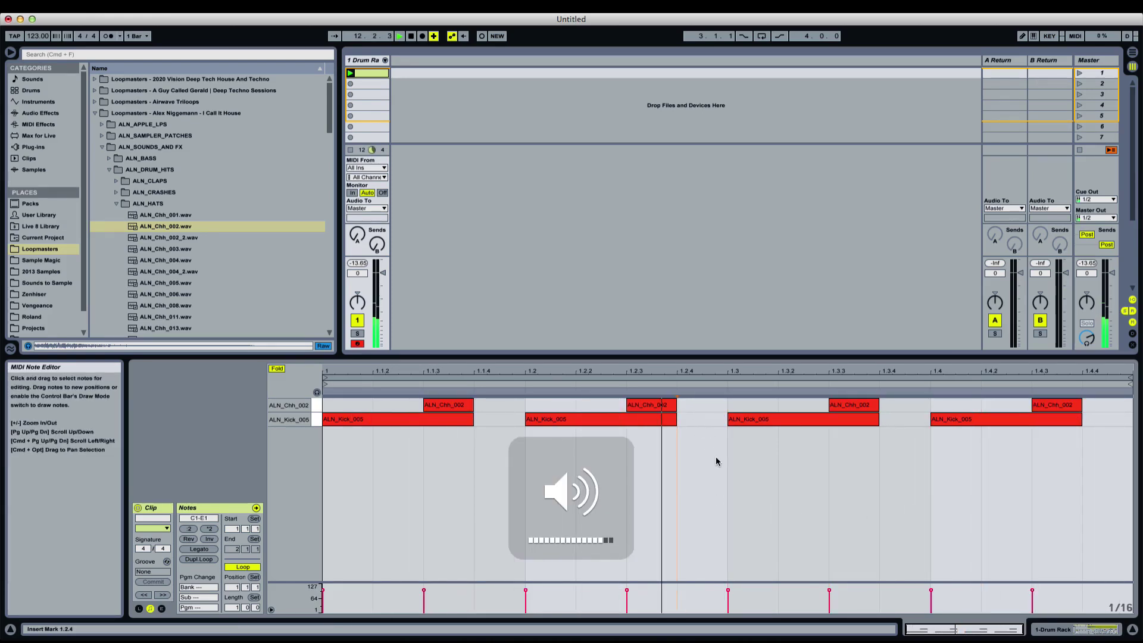
# Collapse the ALN_HATS and ALN_DRUM_HITS folders, open ALN_BASS and preview ALN_Bass_001_E.wav
pyautogui.click(366, 60)
pyautogui.doubleClick(365, 60)
pyautogui.click(173, 205)
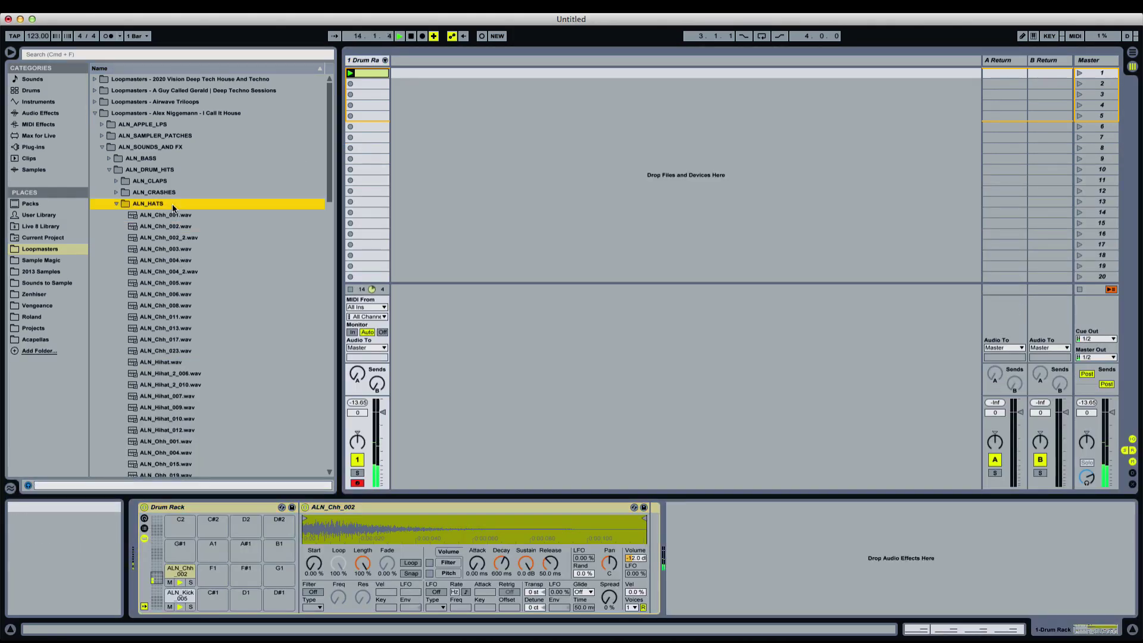
pyautogui.press('Left')
pyautogui.press('Up')
pyautogui.press('Up')
pyautogui.press('Up')
pyautogui.press('Left')
pyautogui.press('Up')
pyautogui.press('Right')
pyautogui.press('Down')
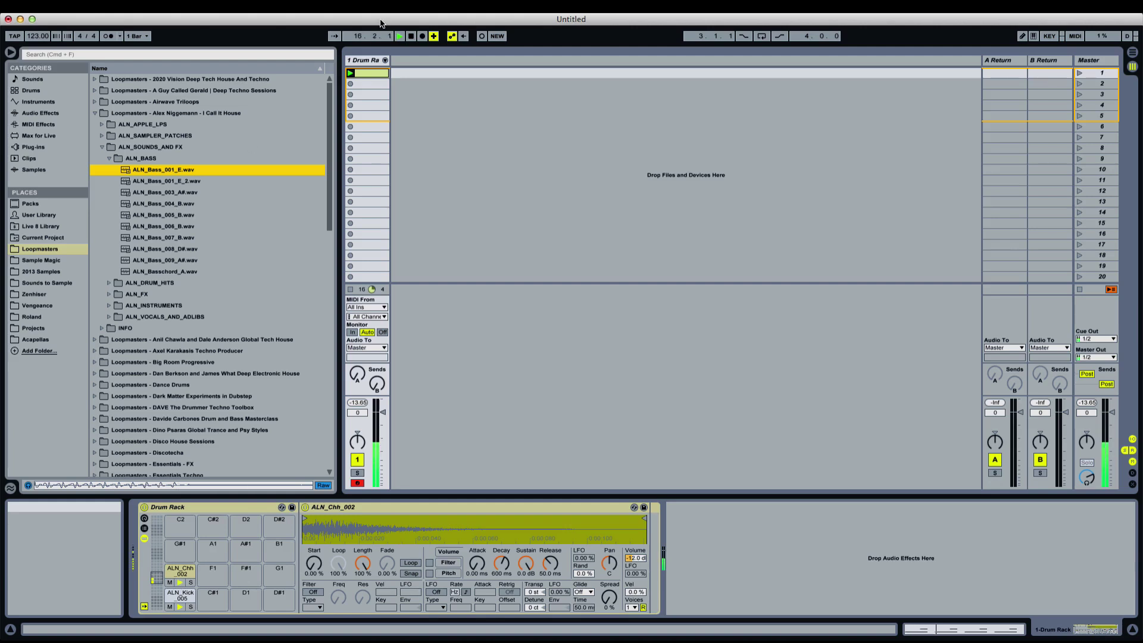
# Insert a new MIDI track next to the Drum Rack track
pyautogui.click(370, 61)
pyautogui.press('super+shift+t')
# Preview the samples in ALN_BASS from ALN_Bass_001_E.wav through ALN_Bass_009_A#.wav to choose a bass sound
pyautogui.click(173, 169)
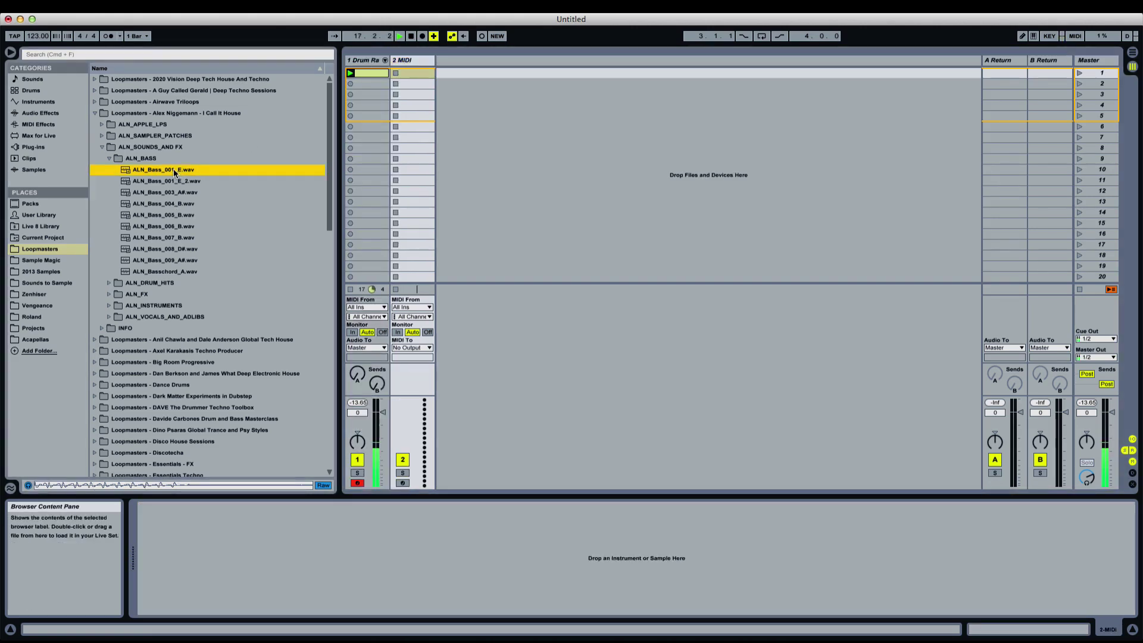
pyautogui.click(179, 182)
pyautogui.press('Down')
pyautogui.press('Down')
pyautogui.press('Down')
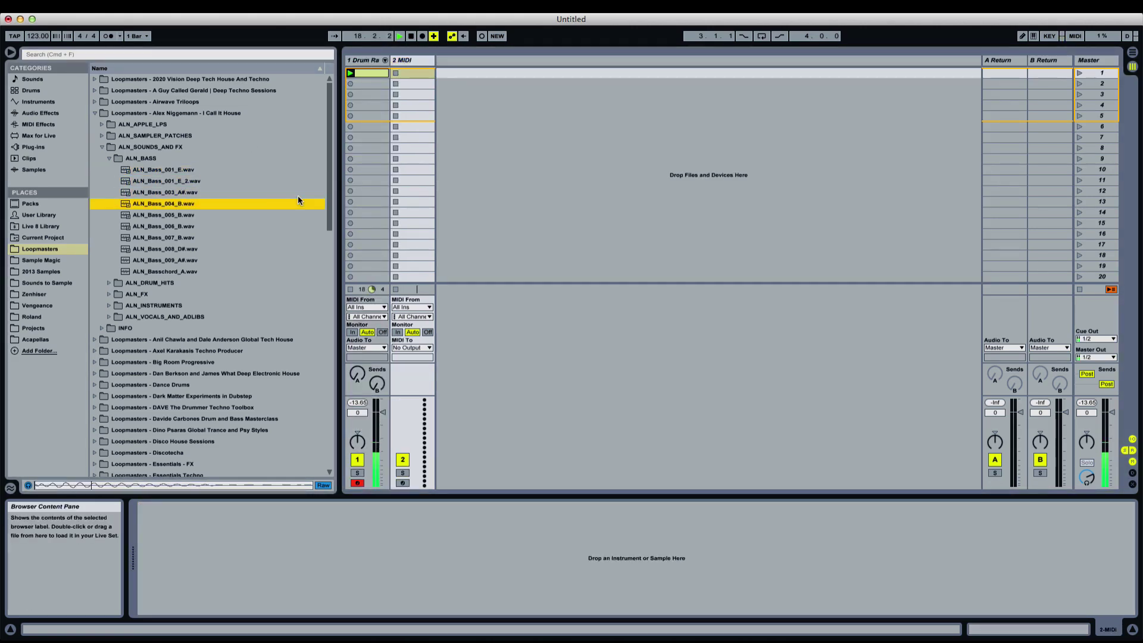
pyautogui.press('Down')
pyautogui.press('Down')
pyautogui.press('Down')
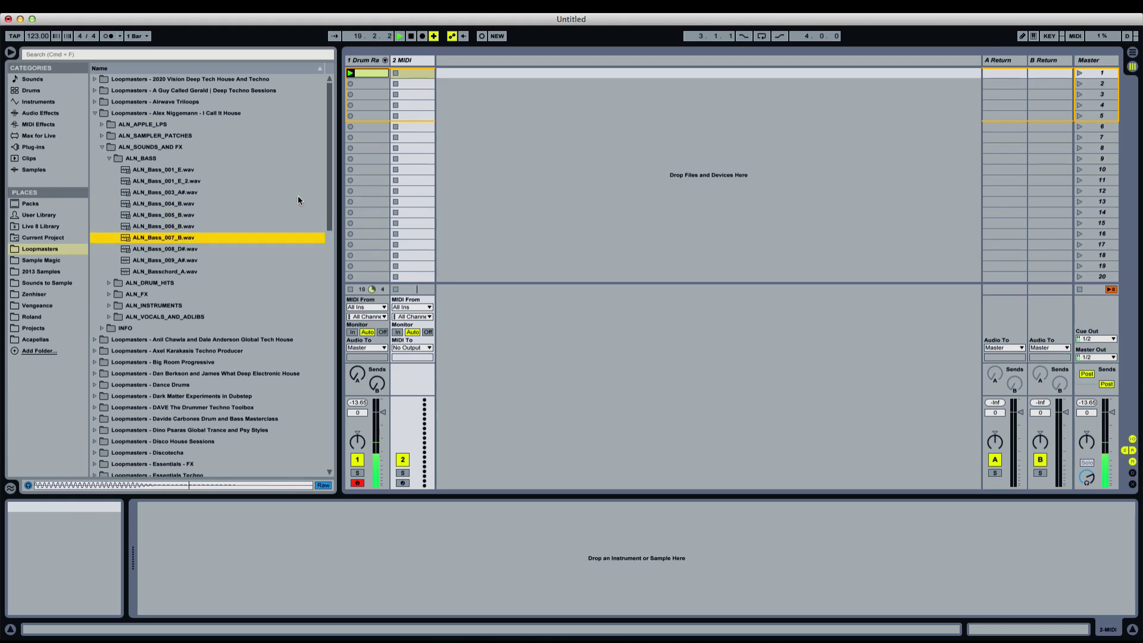
pyautogui.press('Down')
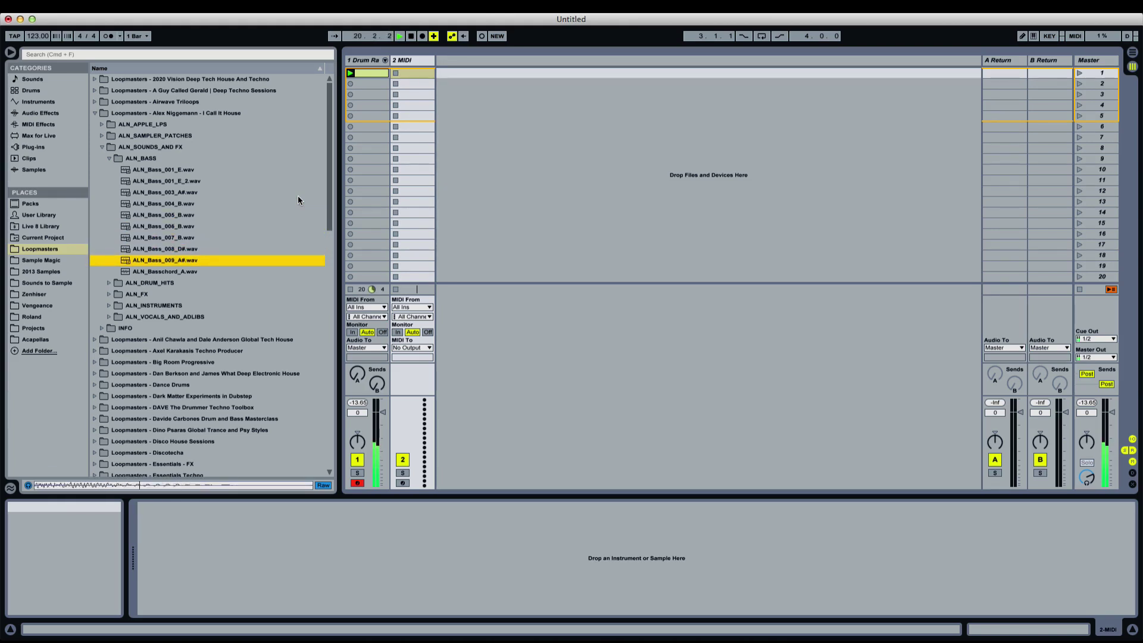
pyautogui.click(183, 169)
pyautogui.click(212, 181)
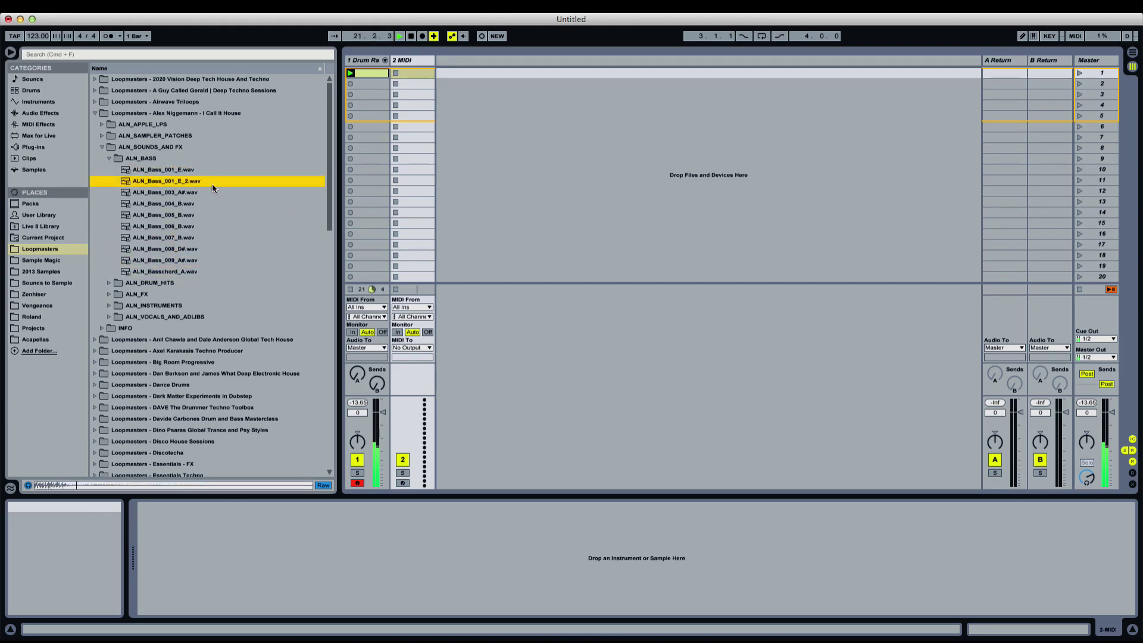
# Load ALN_Bass_001_E.wav onto the empty second MIDI track as its instrument
pyautogui.press('Up')
pyautogui.click(418, 61)
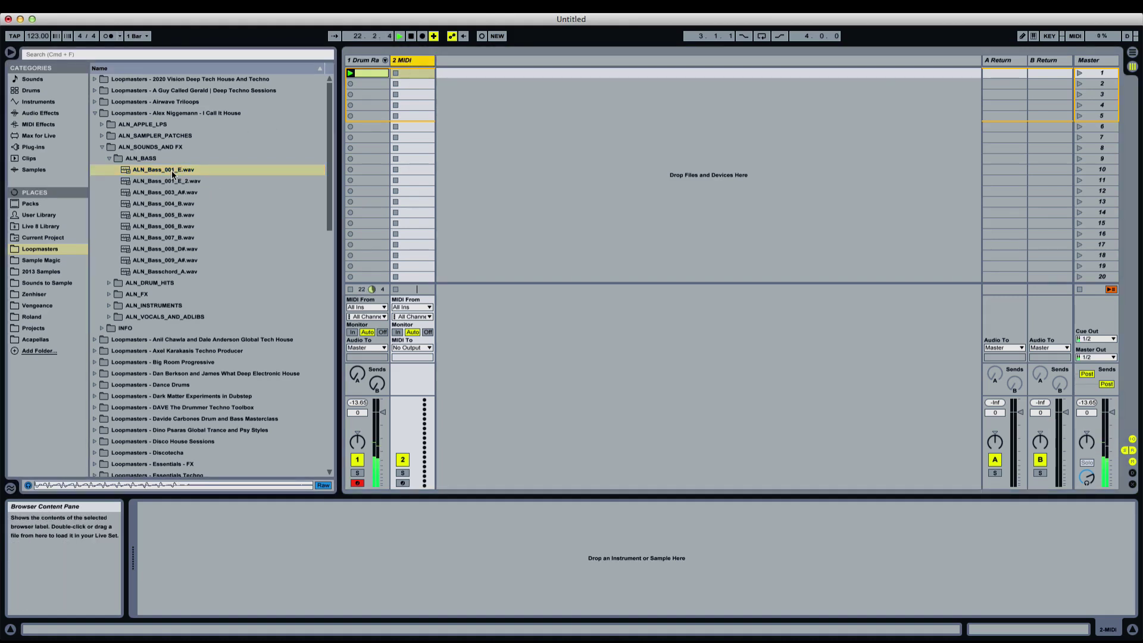
pyautogui.moveTo(172, 170); pyautogui.dragTo(262, 567)
# Create a clip in the bass track's first slot with sixteenth-note C3 notes at 1.1.4 and 1.3.4
pyautogui.doubleClick(410, 73)
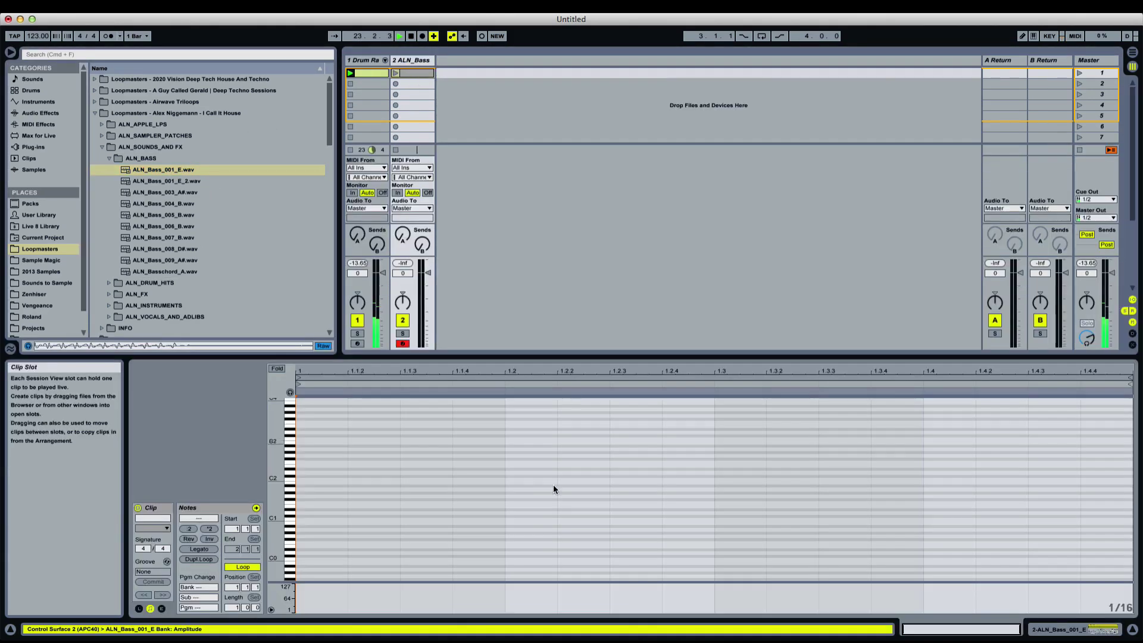
pyautogui.moveTo(280, 471); pyautogui.dragTo(328, 467)
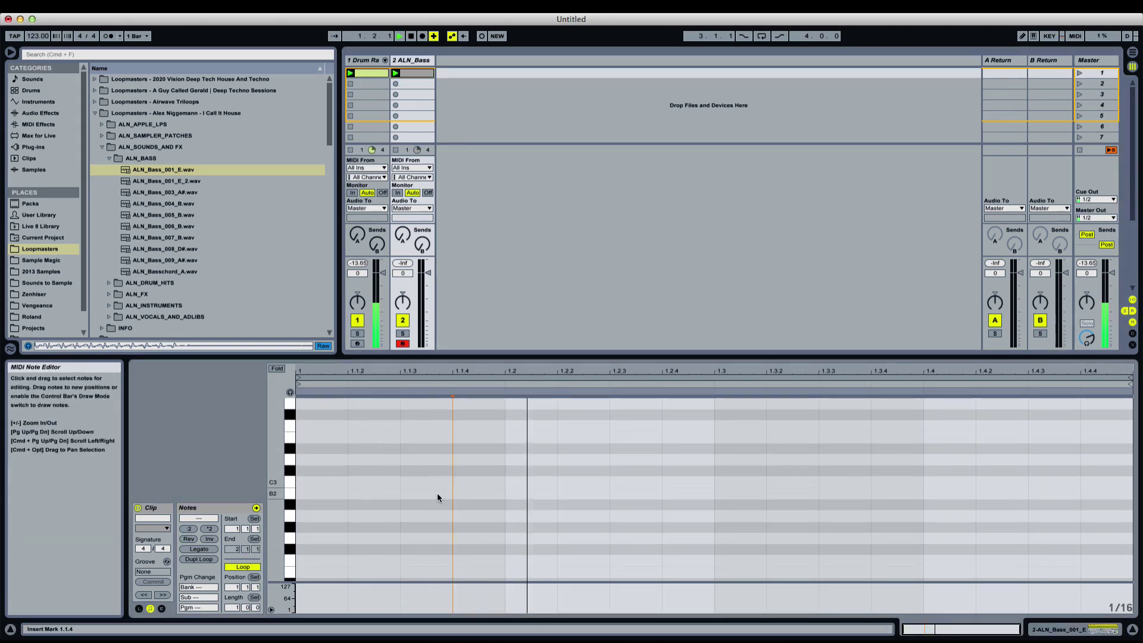
pyautogui.click(465, 480)
pyautogui.doubleClick(466, 481)
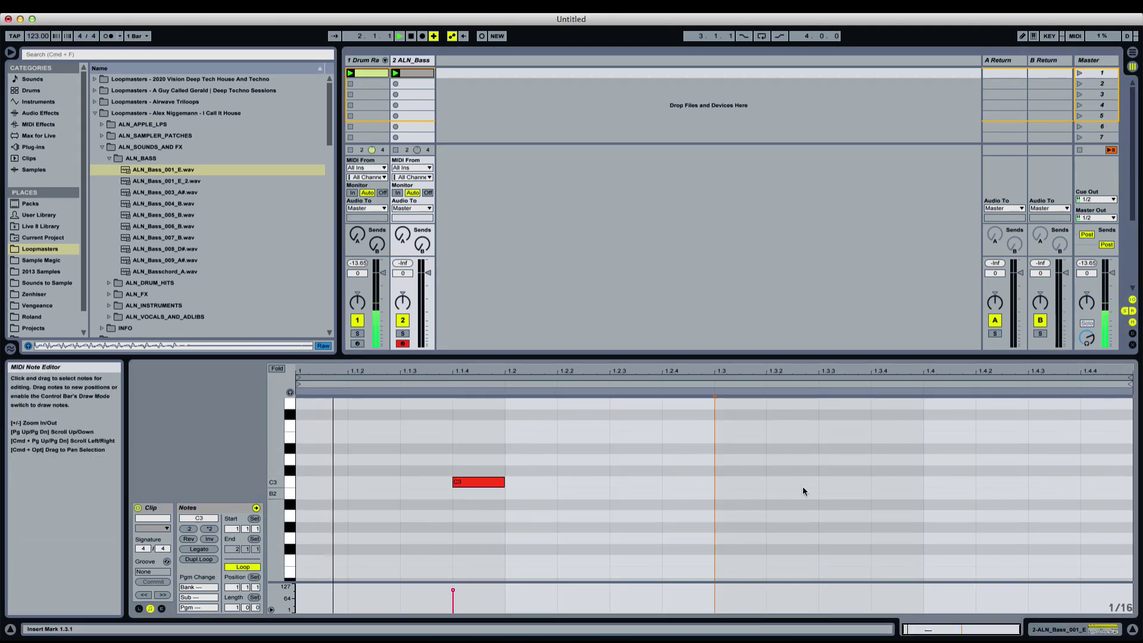
pyautogui.doubleClick(916, 482)
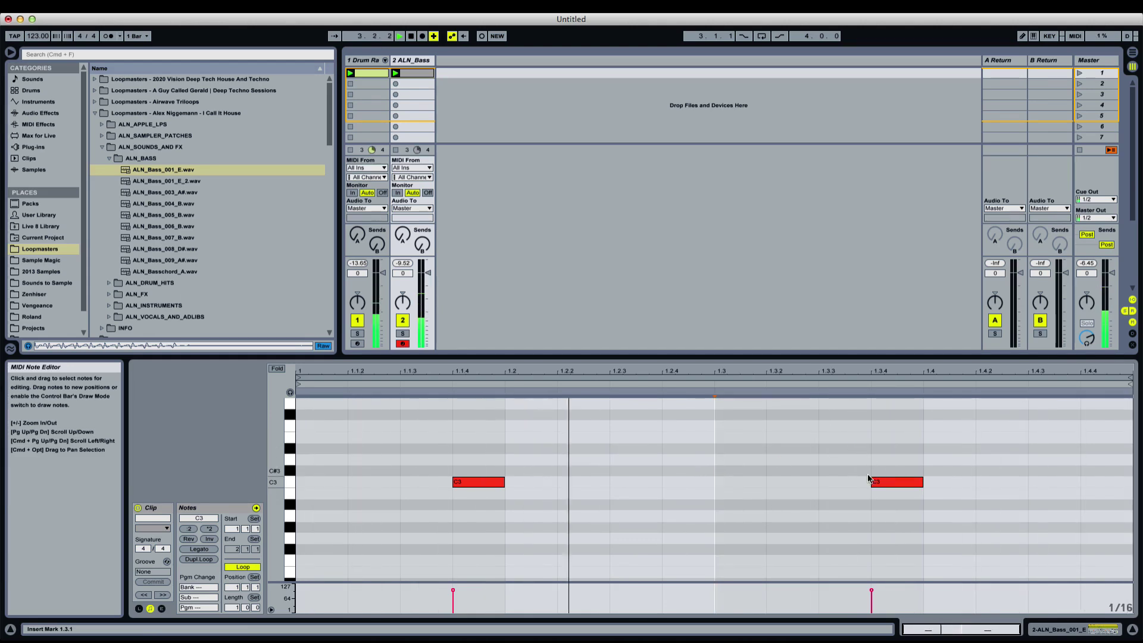
pyautogui.click(625, 470)
pyautogui.click(444, 451)
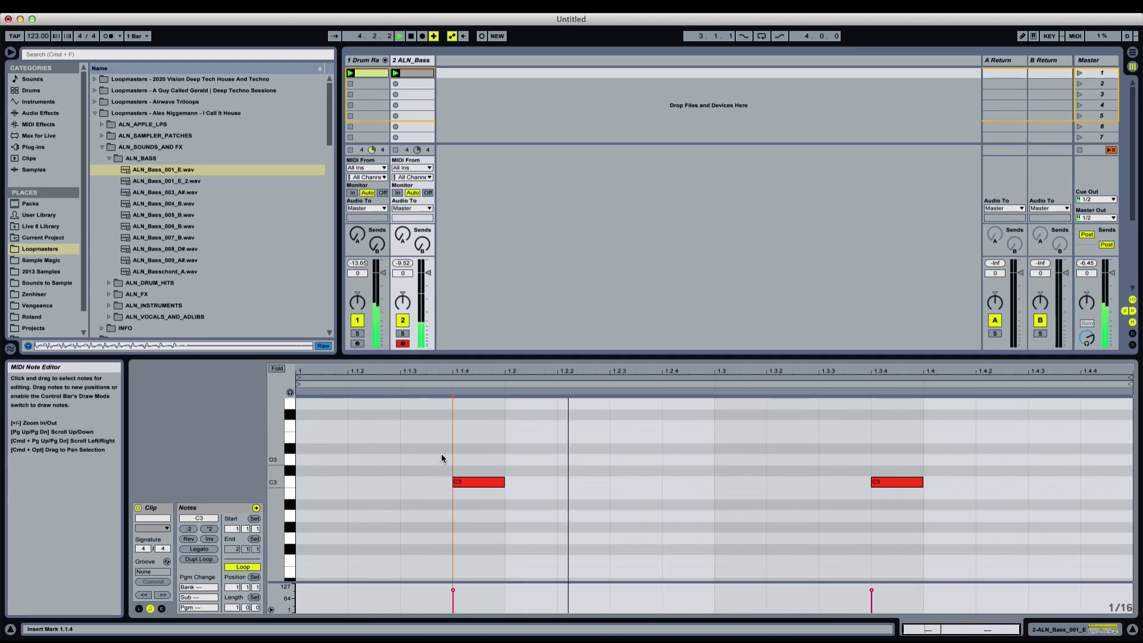
# Set the bass track's volume to -6.3 dB and reset its peak level indicator
pyautogui.moveTo(403, 274); pyautogui.dragTo(403, 277)
pyautogui.click(406, 264)
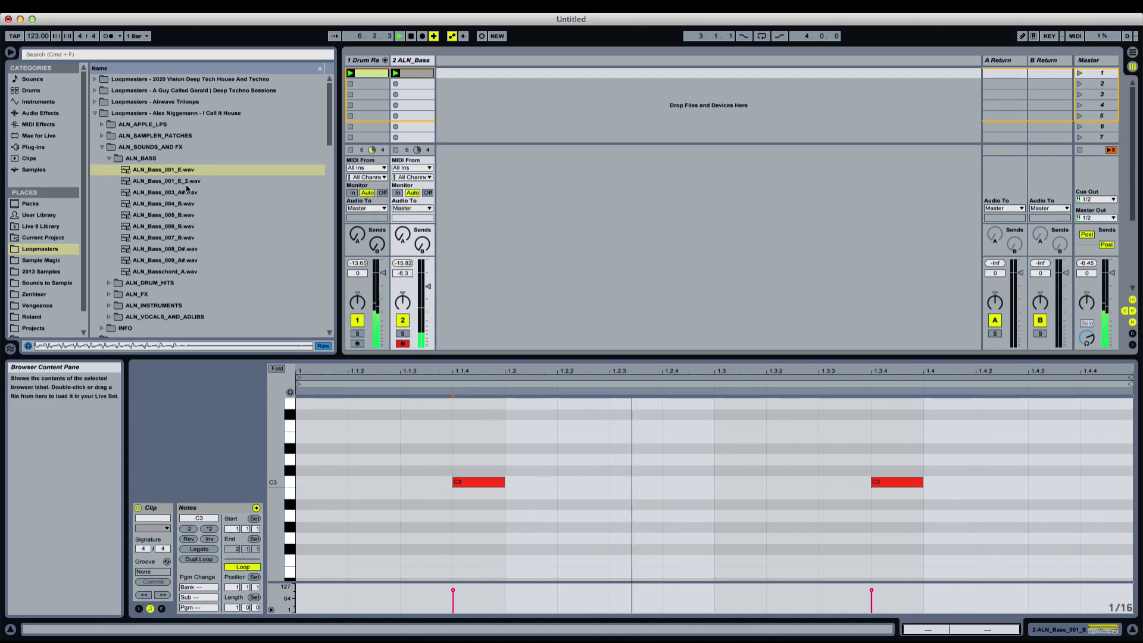
# Collapse the ALN_BASS folder, open ALN_FX and preview its samples as far as ALN_Fx_001.wav
pyautogui.click(199, 158)
pyautogui.press('Left')
pyautogui.press('Left')
pyautogui.press('Down')
pyautogui.press('Down')
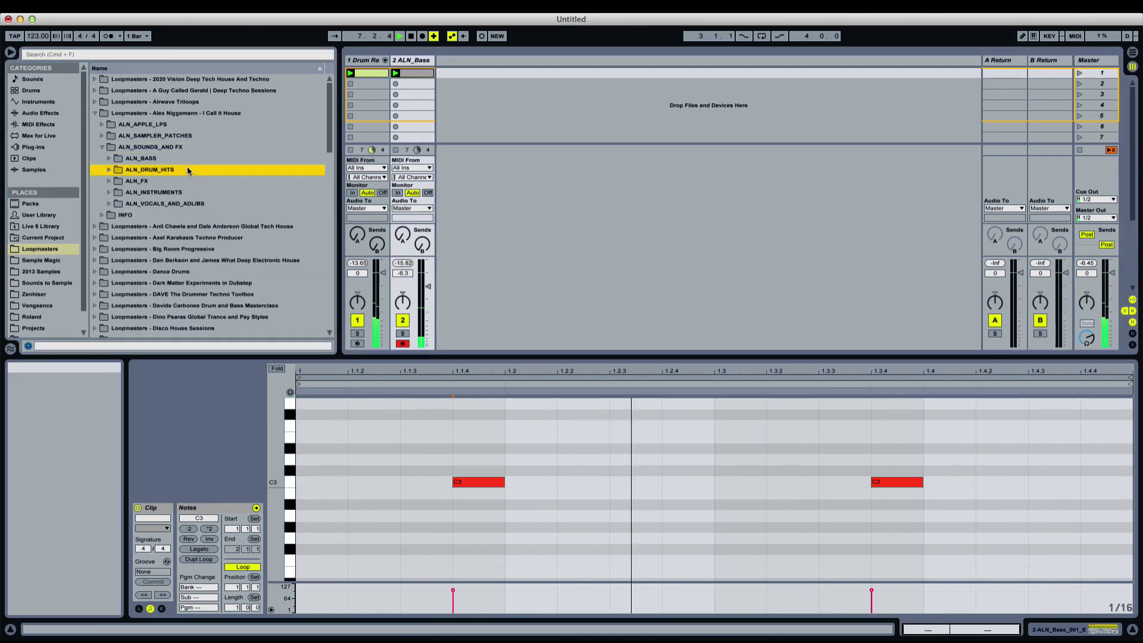
pyautogui.press('Down')
pyautogui.press('Right')
pyautogui.press('Down')
pyautogui.press('Down')
pyautogui.scroll(-3, 288, 202)
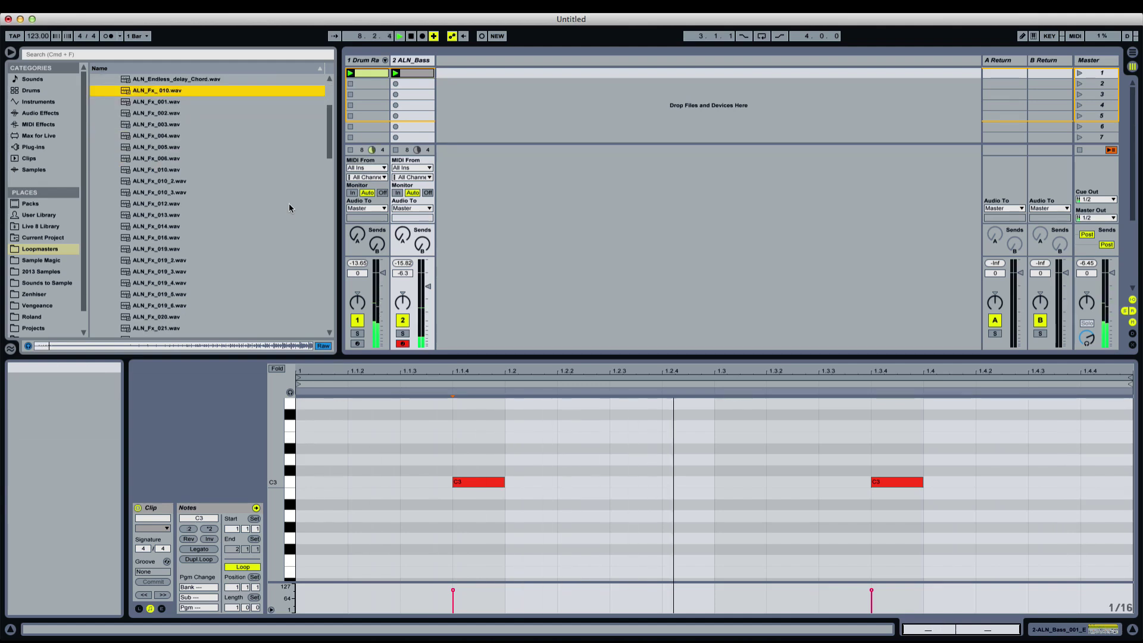
pyautogui.press('Down')
pyautogui.scroll(3, 234, 173)
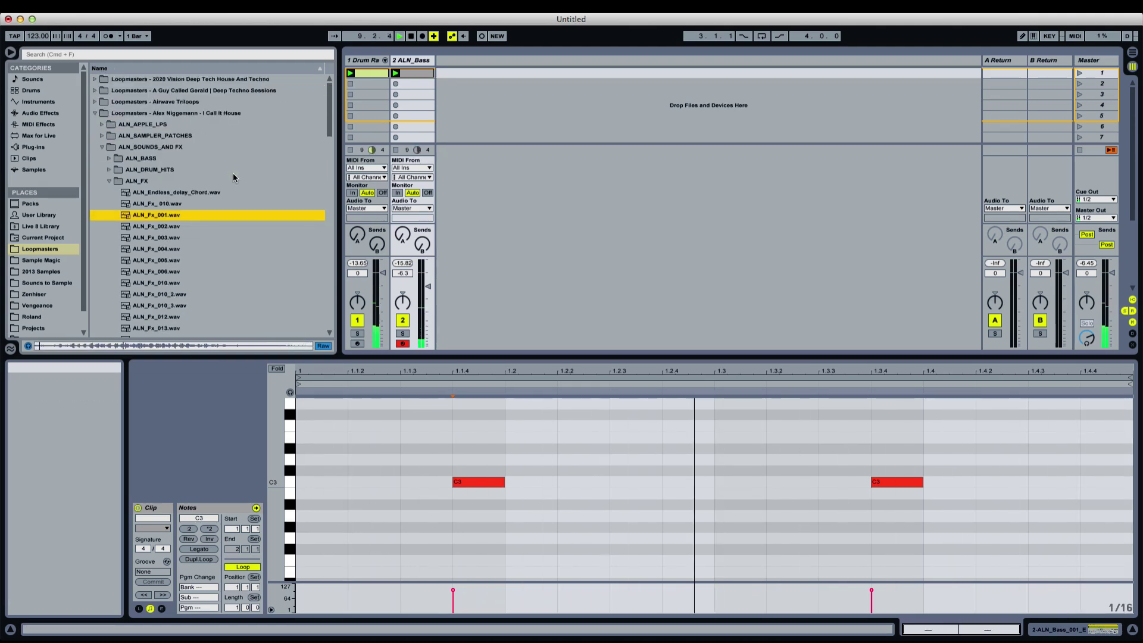
# Insert a third MIDI track after the bass track and load ALN_Fx_001.wav onto it as its instrument
pyautogui.click(425, 61)
pyautogui.press('super+shift+t')
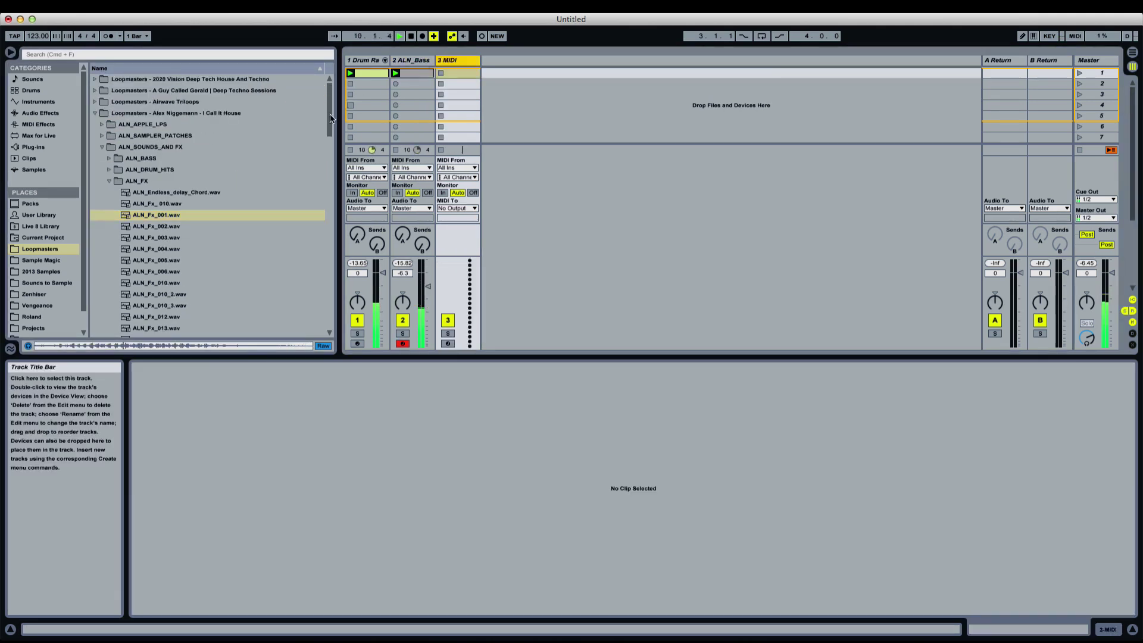
pyautogui.doubleClick(448, 60)
pyautogui.moveTo(166, 216); pyautogui.dragTo(290, 577)
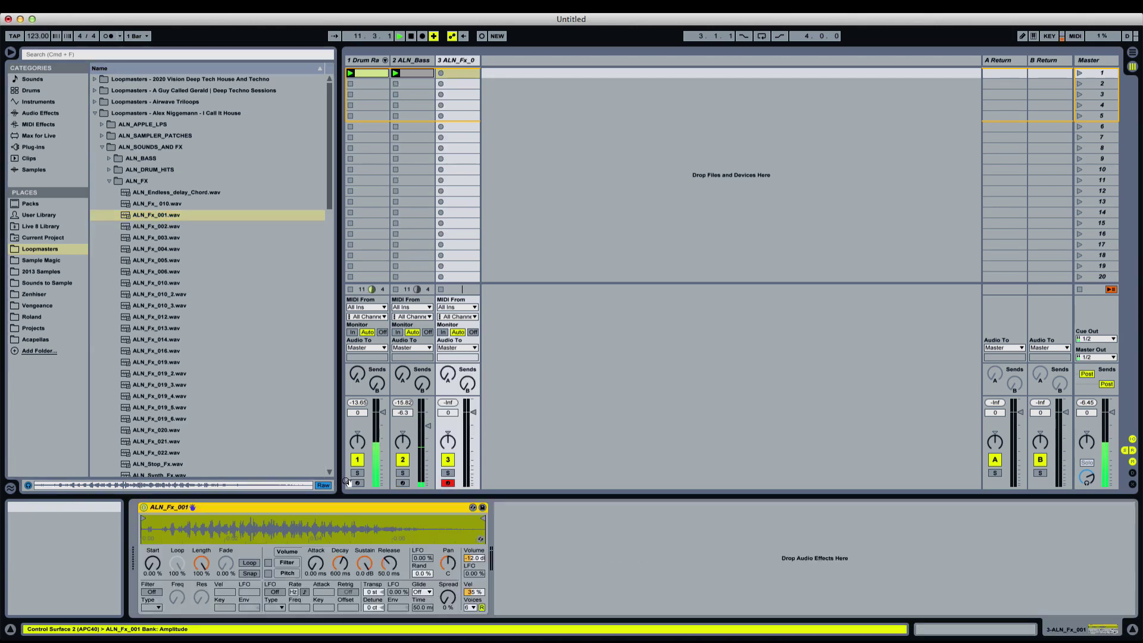
# Convert the ALN_Fx_001 instrument from Simpler to Sampler
pyautogui.rightClick(235, 507)
pyautogui.click(238, 509)
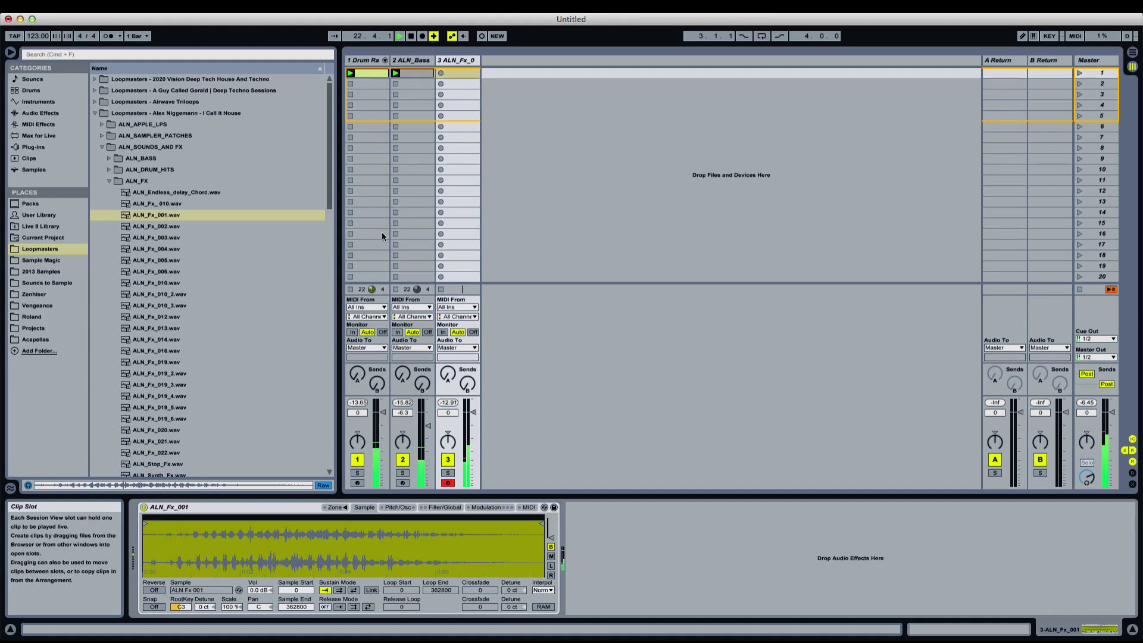
# Set the ALN_Fx_001 track's volume to -12.5 dB and reset its peak level indicator
pyautogui.moveTo(448, 413)
pyautogui.mouseDown()
pyautogui.moveTo(448, 440)
pyautogui.moveTo(450, 419)
pyautogui.mouseUp()
pyautogui.click(449, 403)
pyautogui.click(449, 403)
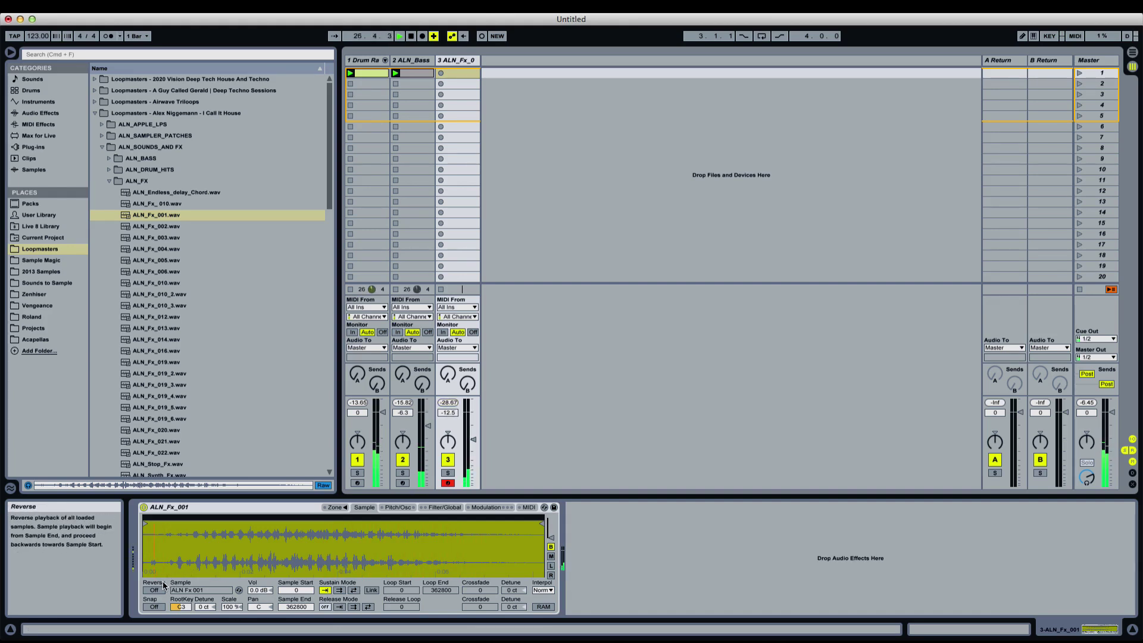
# Create a clip in the ALN_Fx_001 track's first slot and try D#3 notes at 1.1.3, 1.2.3, 1.3.3 and 1.4.3
pyautogui.doubleClick(452, 73)
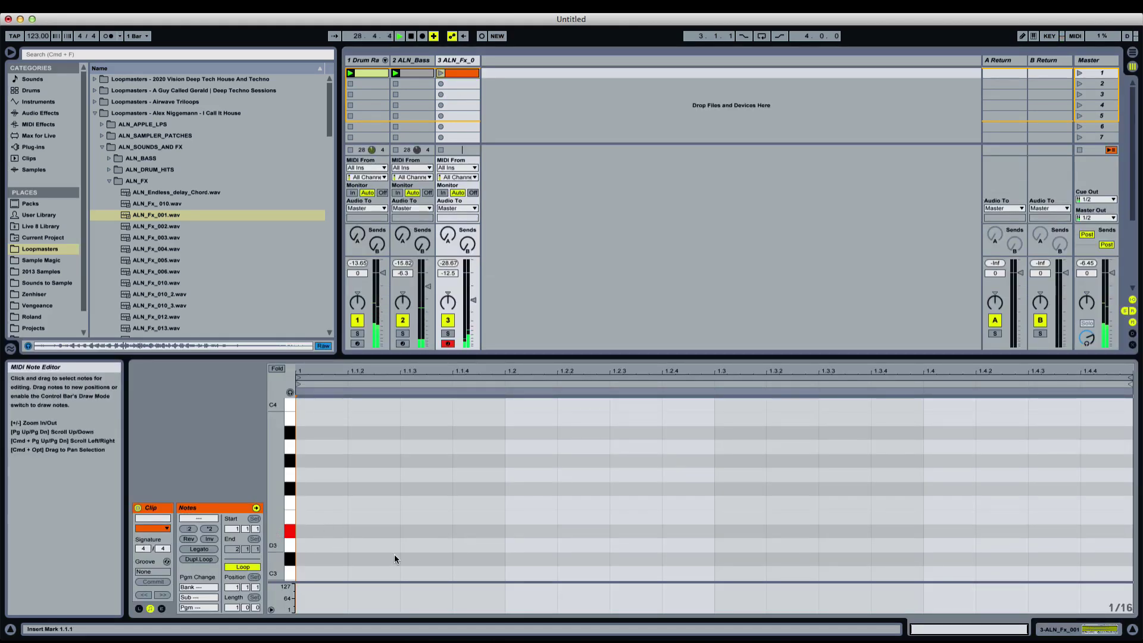
pyautogui.doubleClick(420, 531)
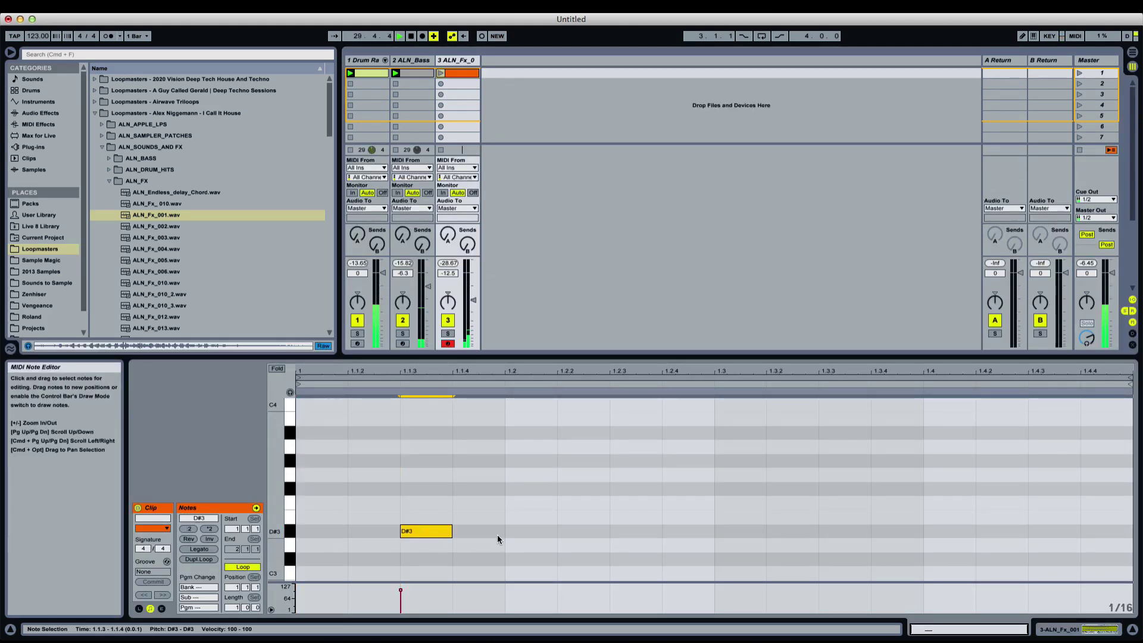
pyautogui.doubleClick(623, 531)
pyautogui.doubleClick(840, 531)
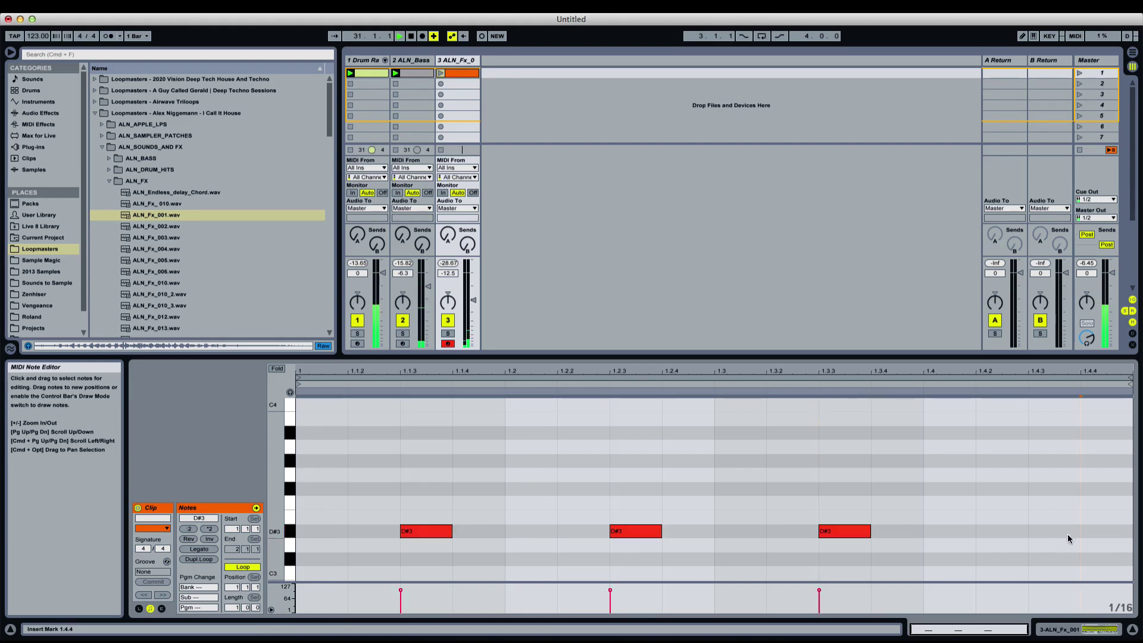
pyautogui.doubleClick(1067, 531)
# Delete the clip from the first slot of the ALN_Fx_001 track
pyautogui.click(456, 74)
pyautogui.press('Delete')
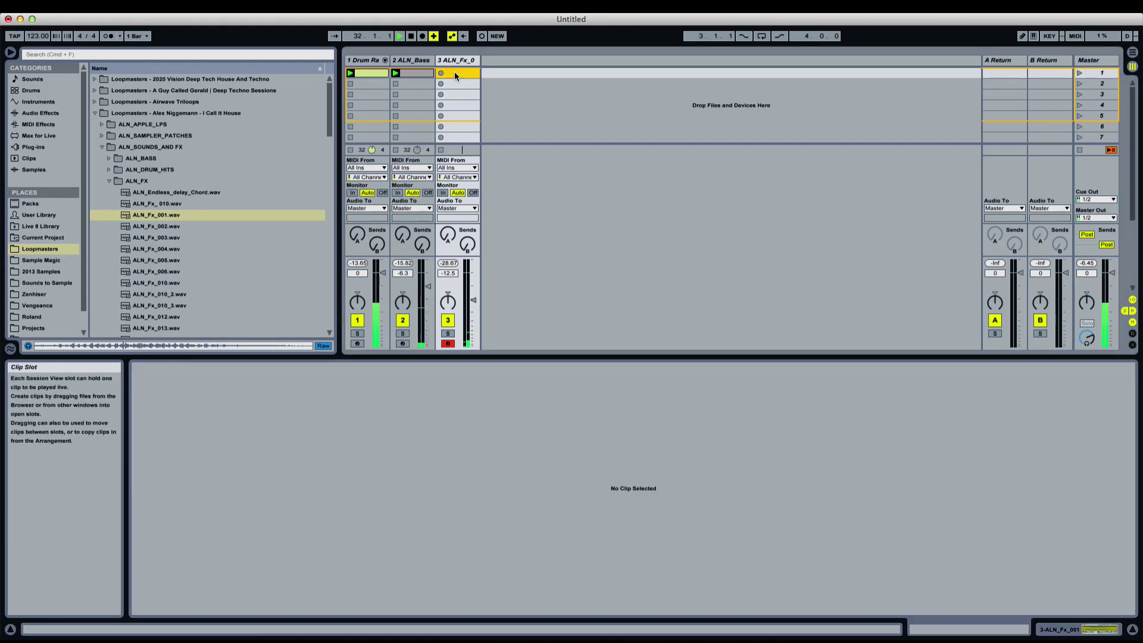
# Record a two-bar clip of off-beat D#3 notes in the ALN_Fx_001 track's first slot and raise the track volume to -10.7 dB
pyautogui.click(441, 73)
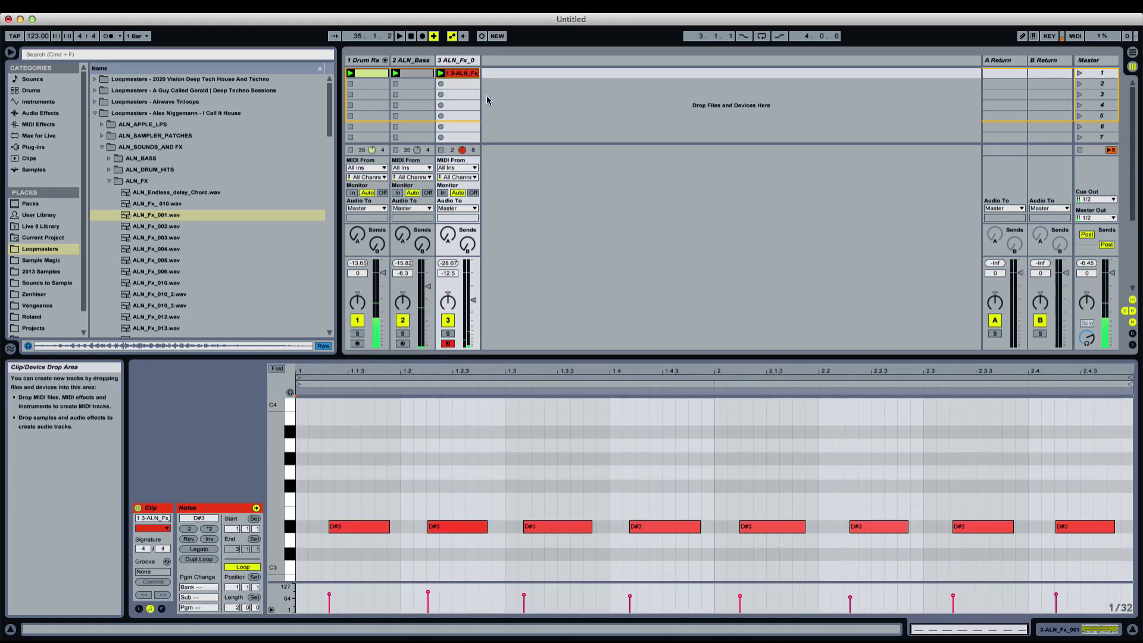
pyautogui.press('space')
pyautogui.press('XF86AudioRaiseVolume')
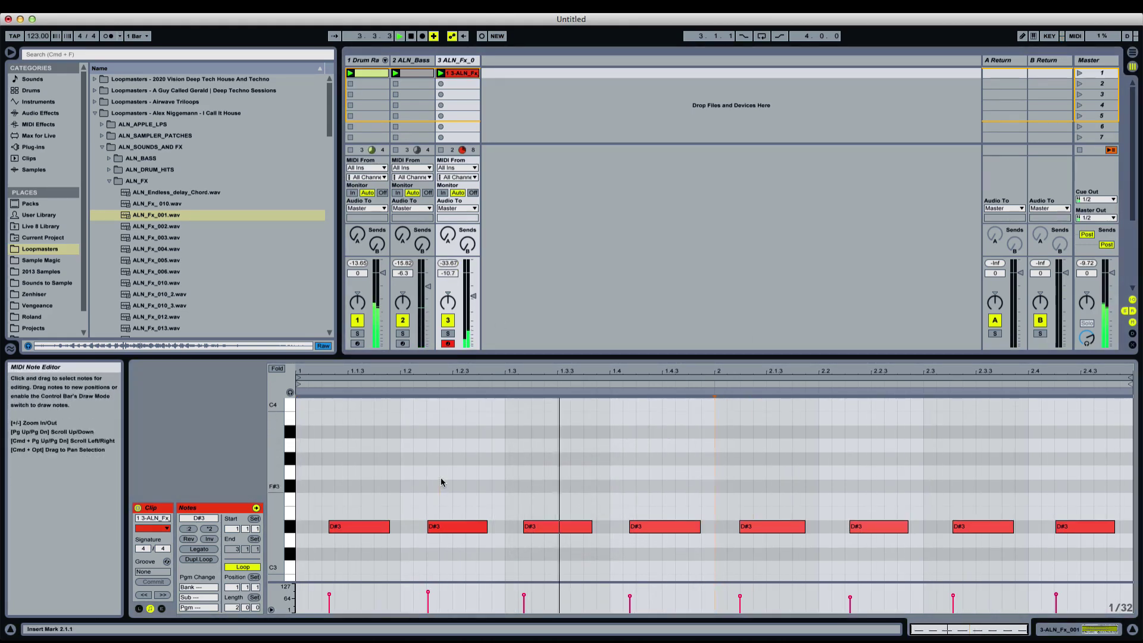
# Set the note editor's grid to 1/16
pyautogui.rightClick(519, 461)
pyautogui.click(608, 409)
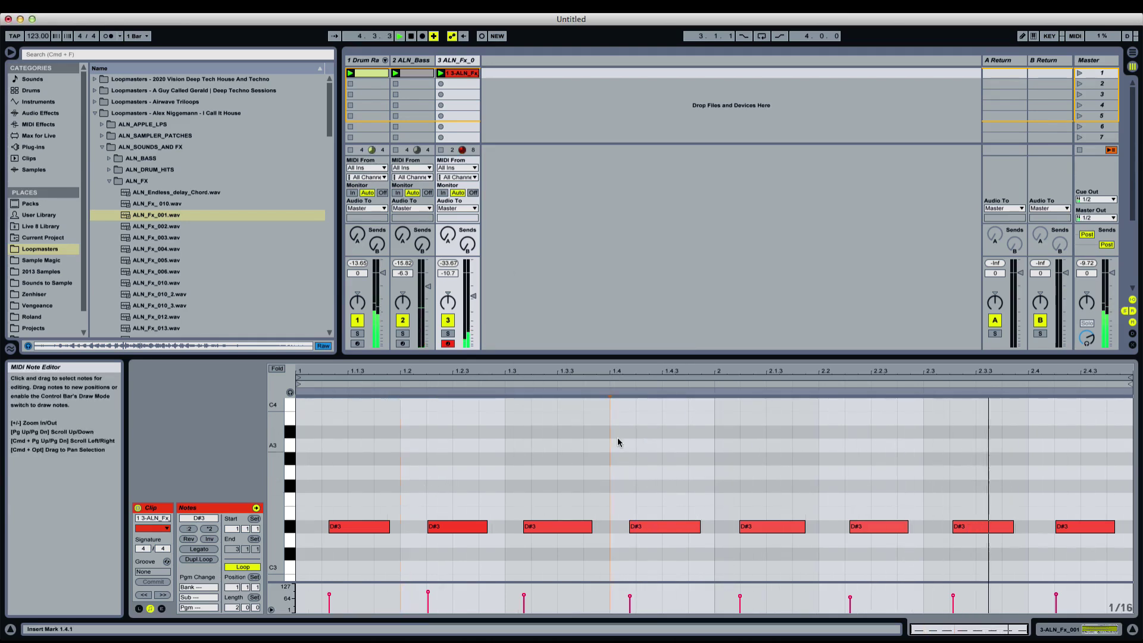
pyautogui.press('super+a')
pyautogui.click(617, 436)
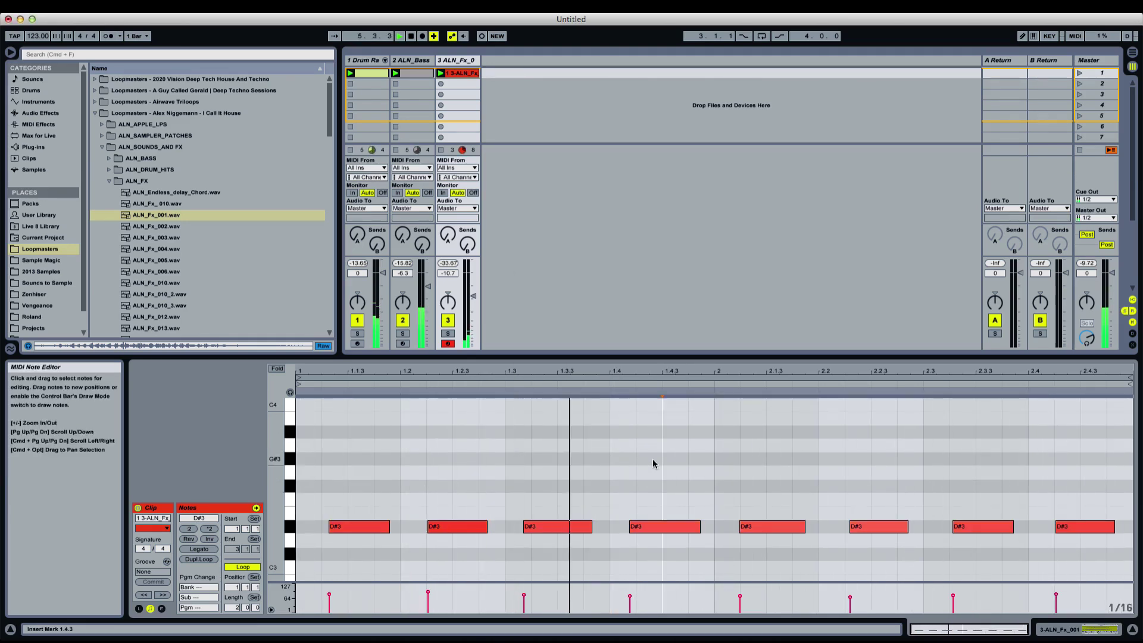
pyautogui.click(619, 461)
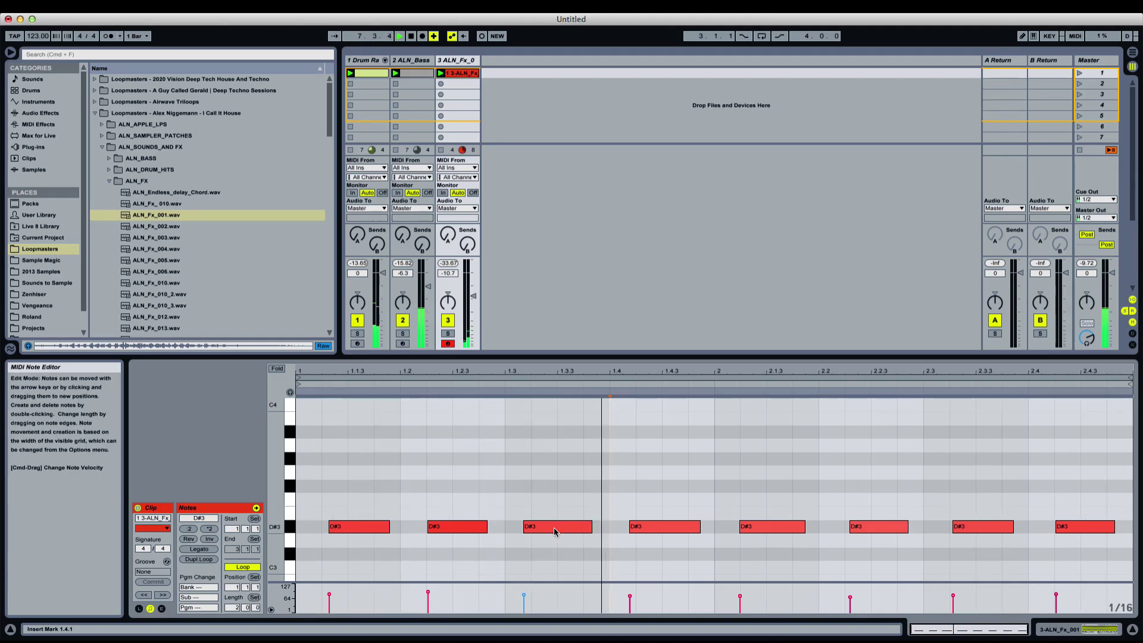
# Delete the D#3 notes in beats 3 and 4 of bar 1 and replace them with slightly later ones
pyautogui.press('XF86AudioRaiseVolume')
pyautogui.press('XF86AudioLowerVolume')
pyautogui.moveTo(682, 476); pyautogui.dragTo(513, 574)
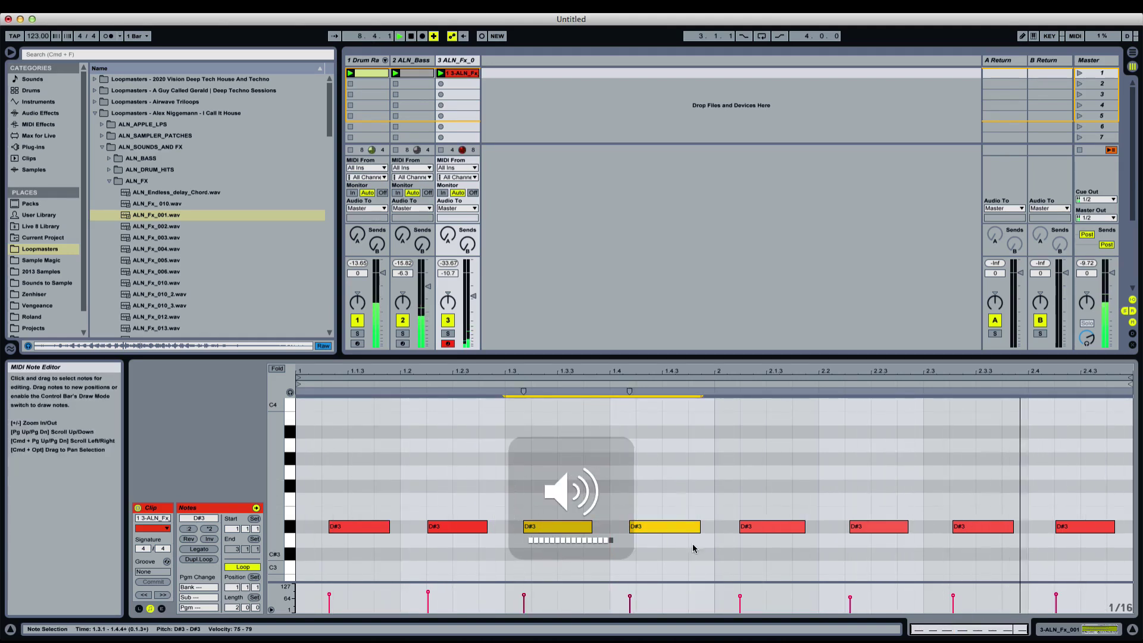
pyautogui.press('Delete')
pyautogui.moveTo(746, 495); pyautogui.dragTo(819, 532)
pyautogui.moveTo(714, 472); pyautogui.dragTo(905, 571)
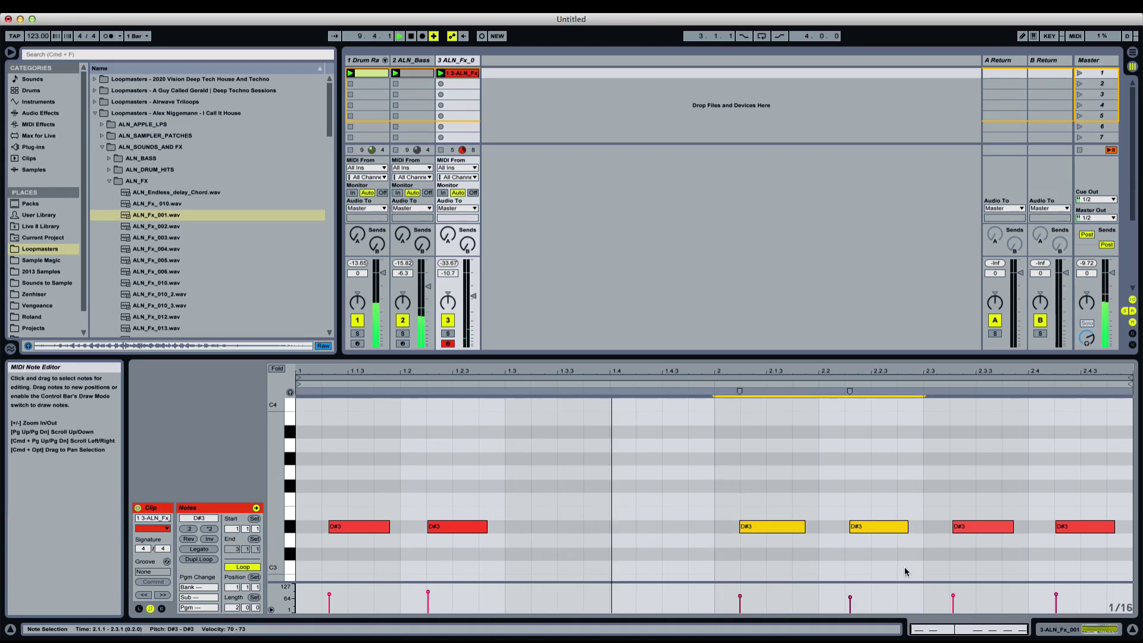
pyautogui.press('cmd+z')
pyautogui.click(657, 491)
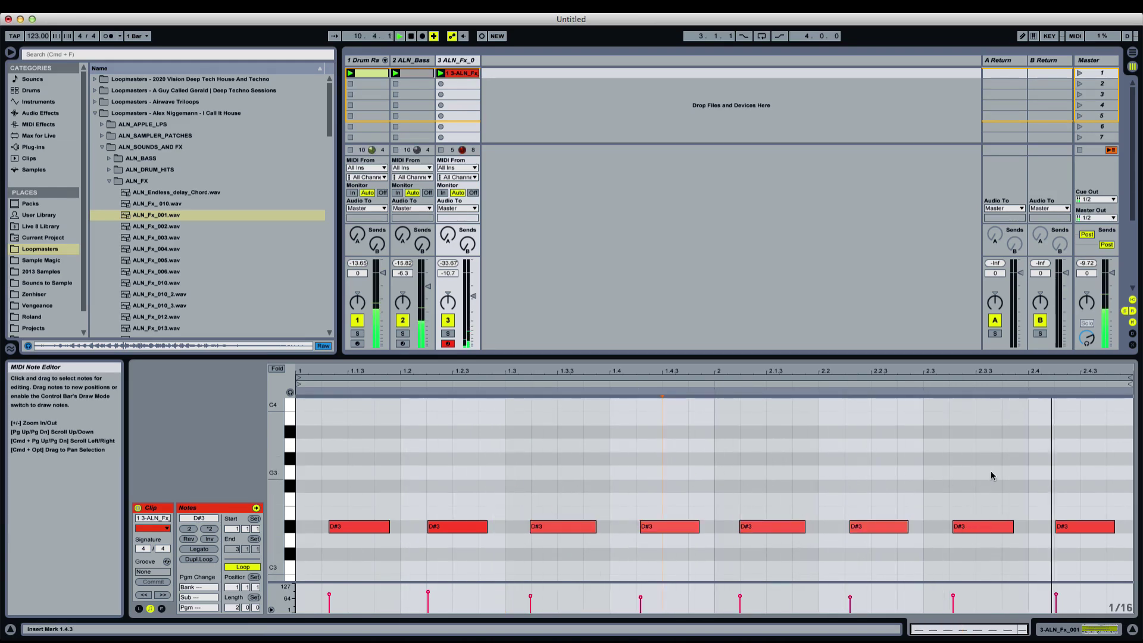
pyautogui.click(714, 417)
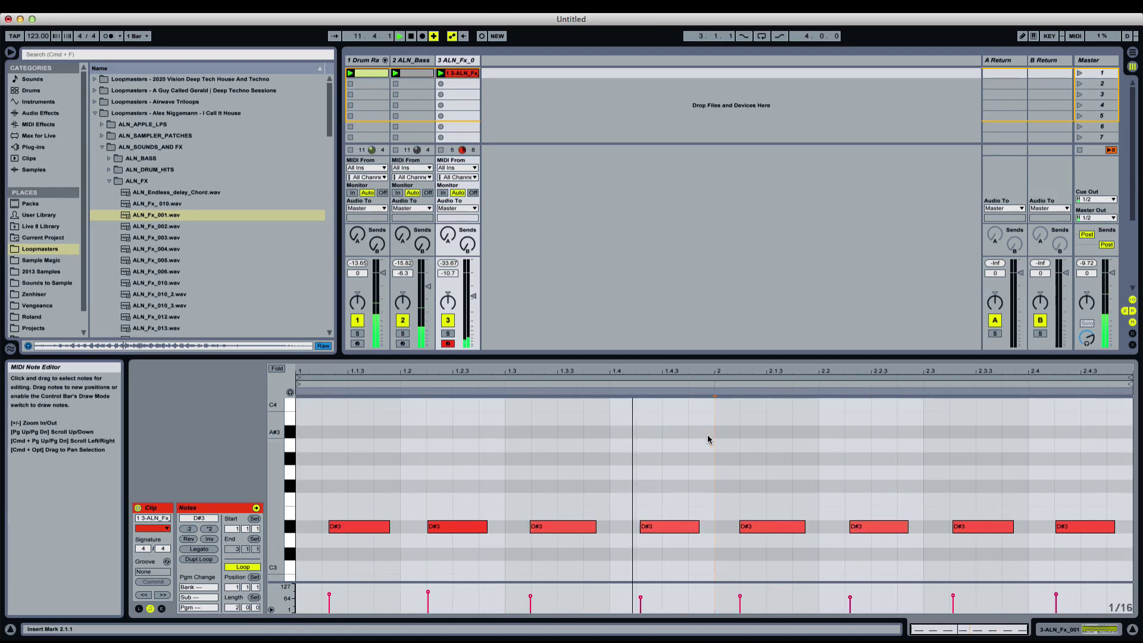
pyautogui.click(749, 463)
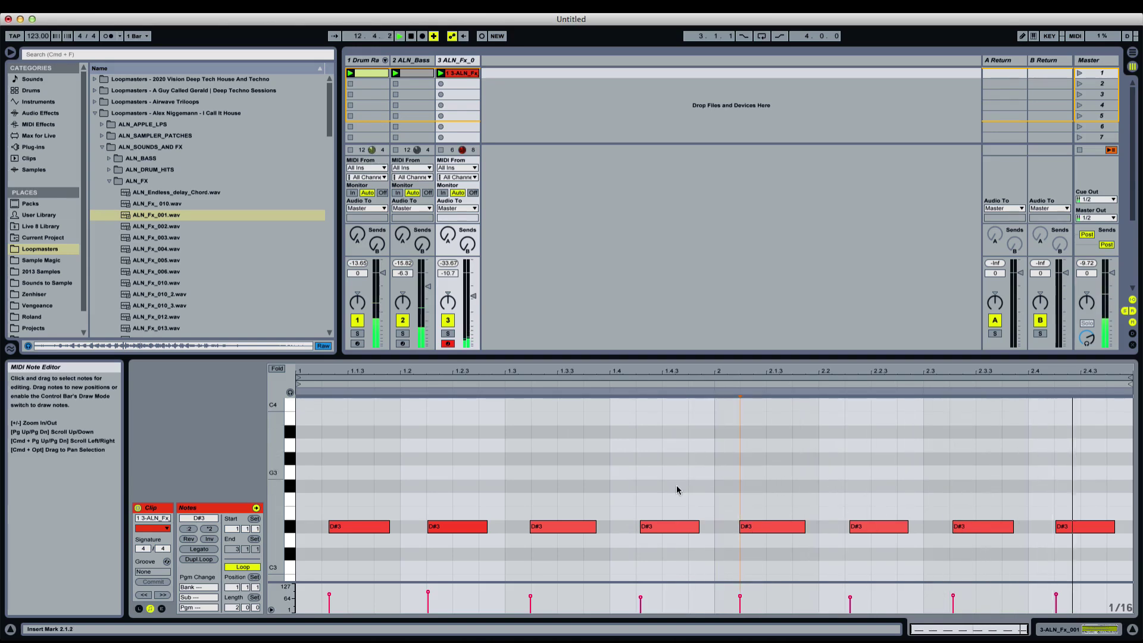
# Rename the three tracks, from the FX track back to the drum track, as FX Groove 1, Bass 1 and DRUMS
pyautogui.doubleClick(460, 60)
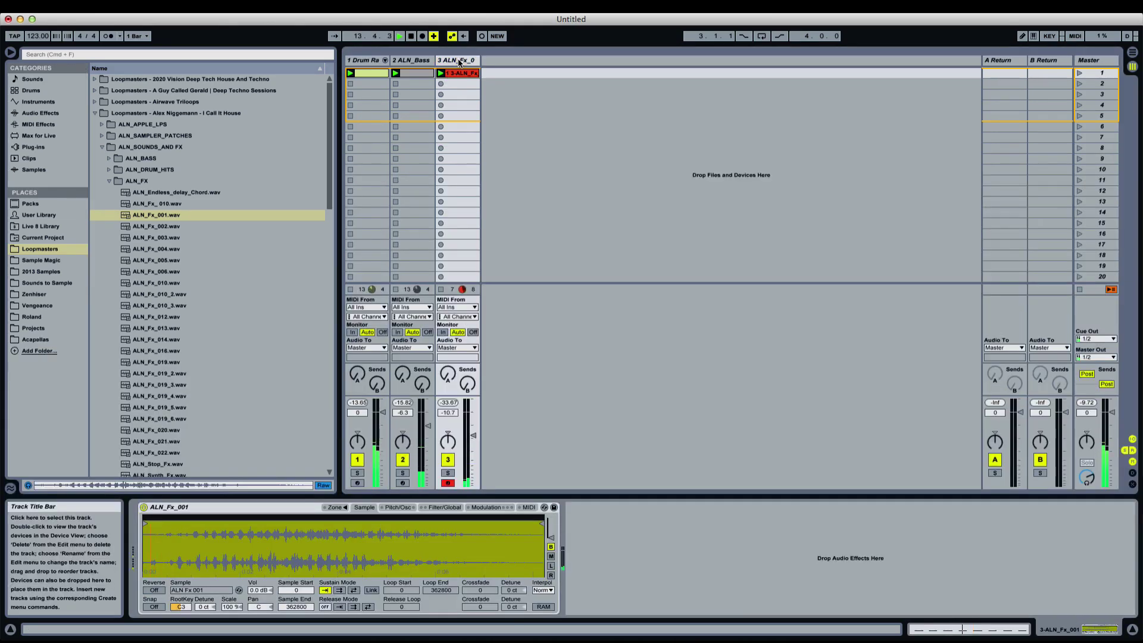
pyautogui.click(459, 62)
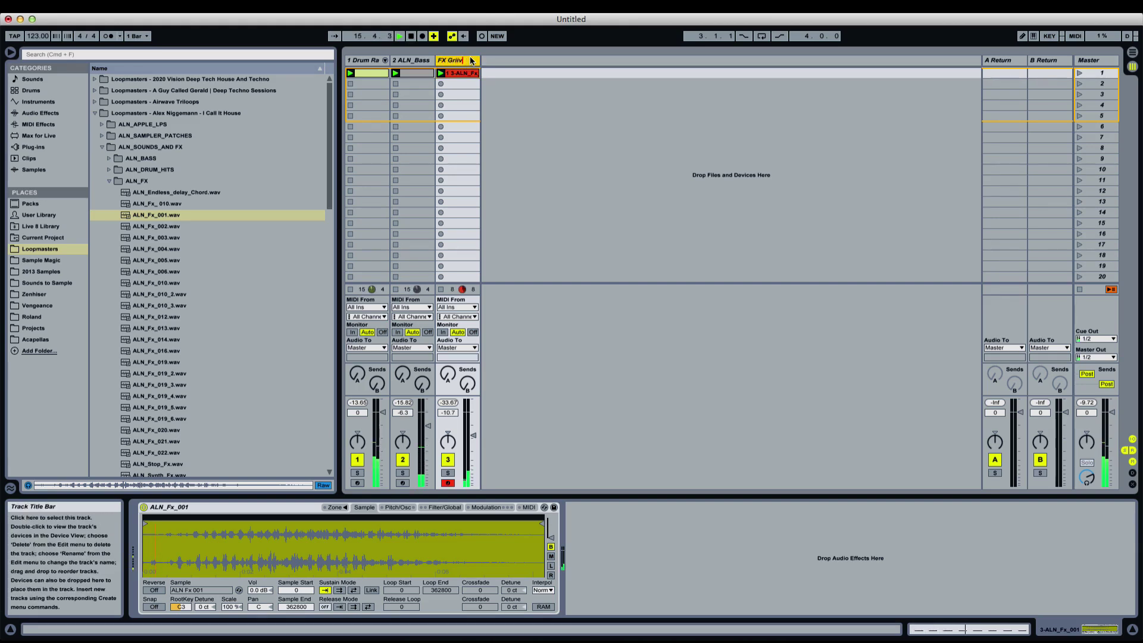
pyautogui.press('Left')
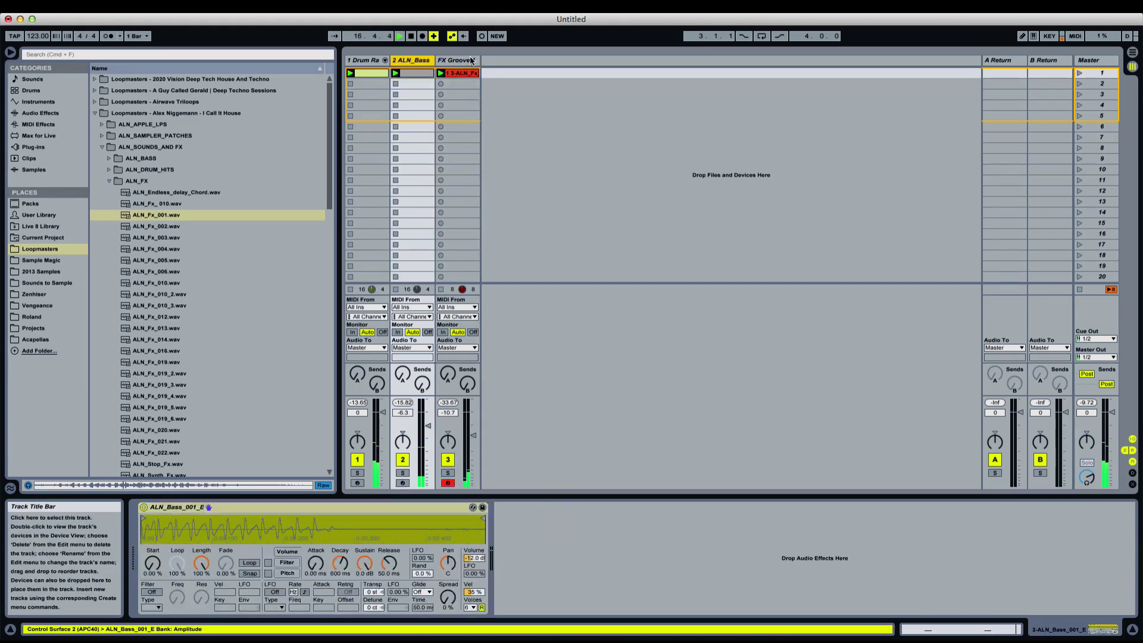
pyautogui.write('Bass 1')
pyautogui.press('Return')
pyautogui.press('Left')
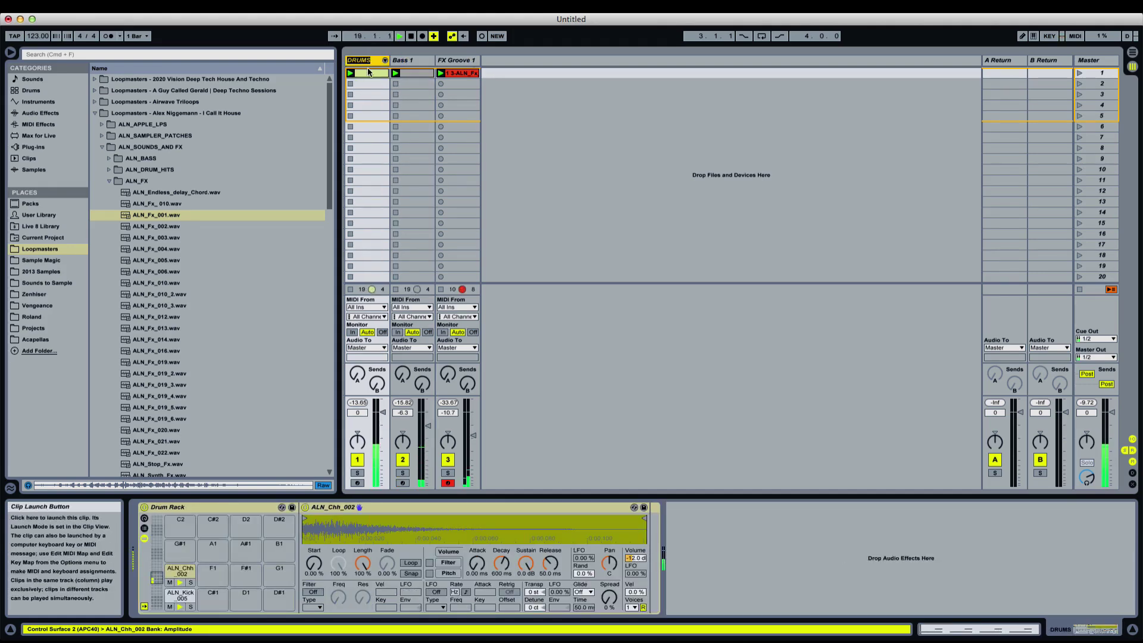
# Name the first-row clips after their tracks: DRUMS, Bass 1 and FX Groove 1
pyautogui.click(422, 73)
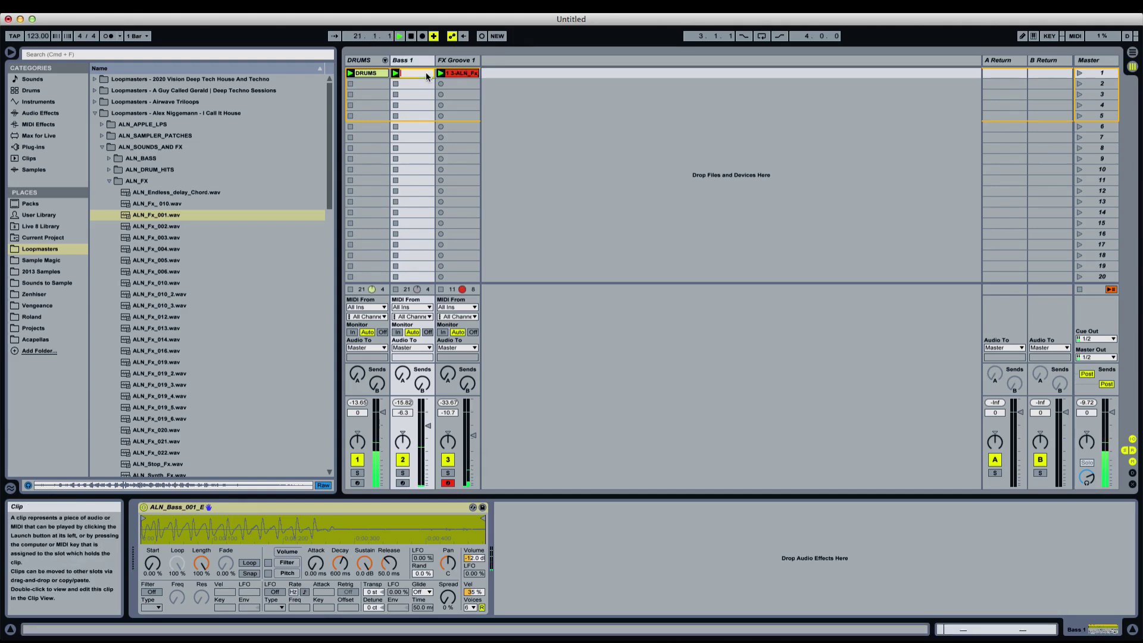
pyautogui.click(468, 73)
pyautogui.click(469, 75)
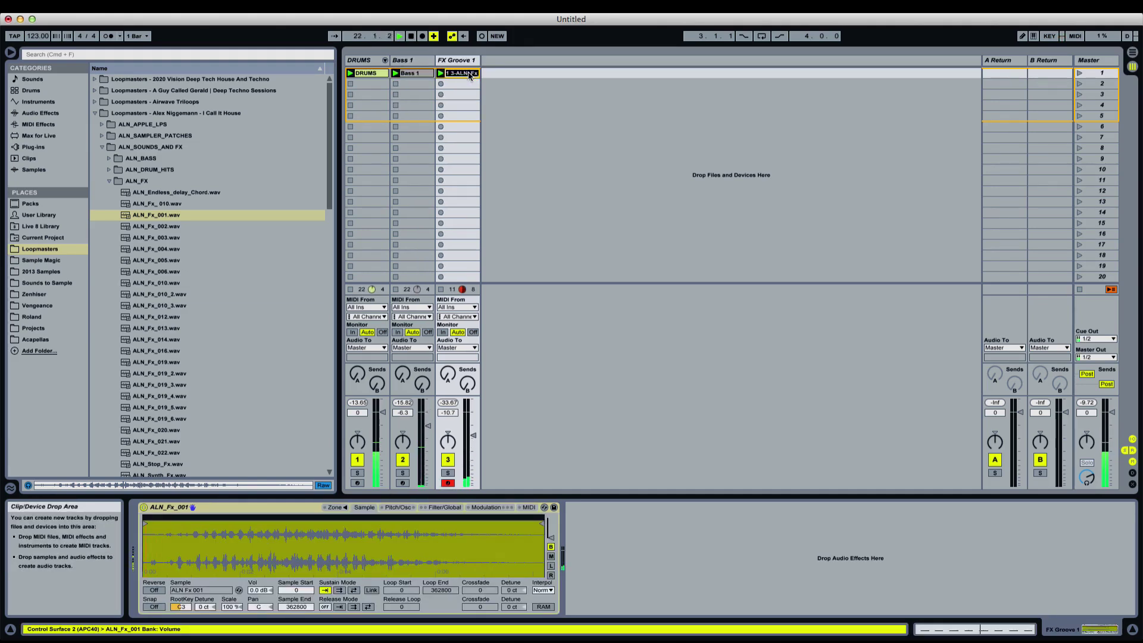
pyautogui.click(464, 61)
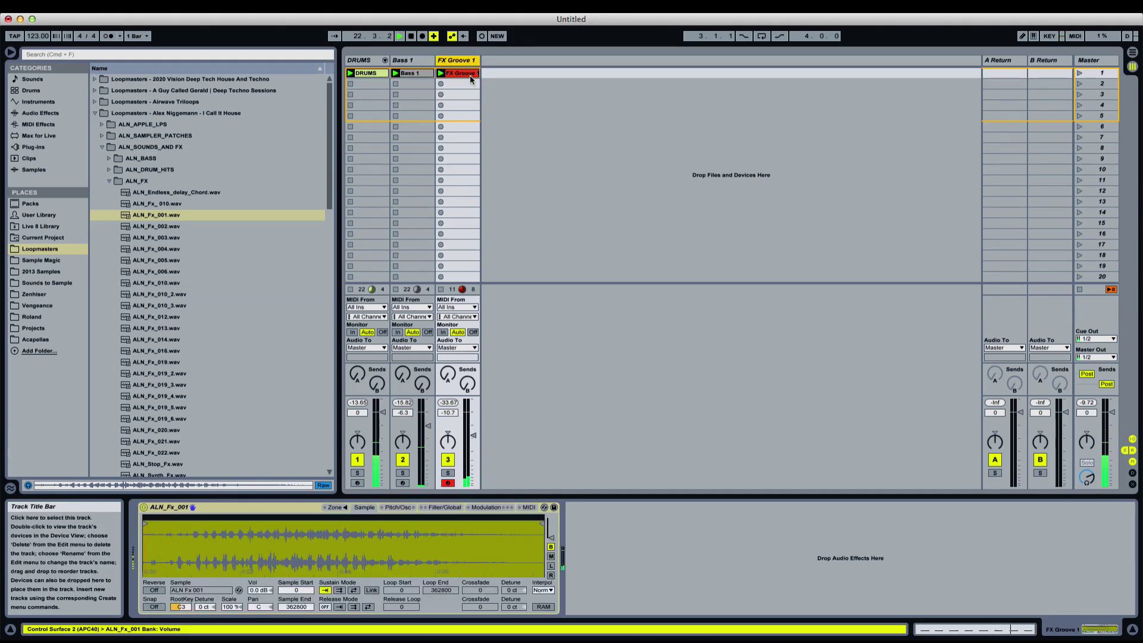
# Select the ALN_Fx_002.wav sample in the browser, and try a Sample Start of 16662 for ALN_Fx_001 before resetting it to 0
pyautogui.click(191, 227)
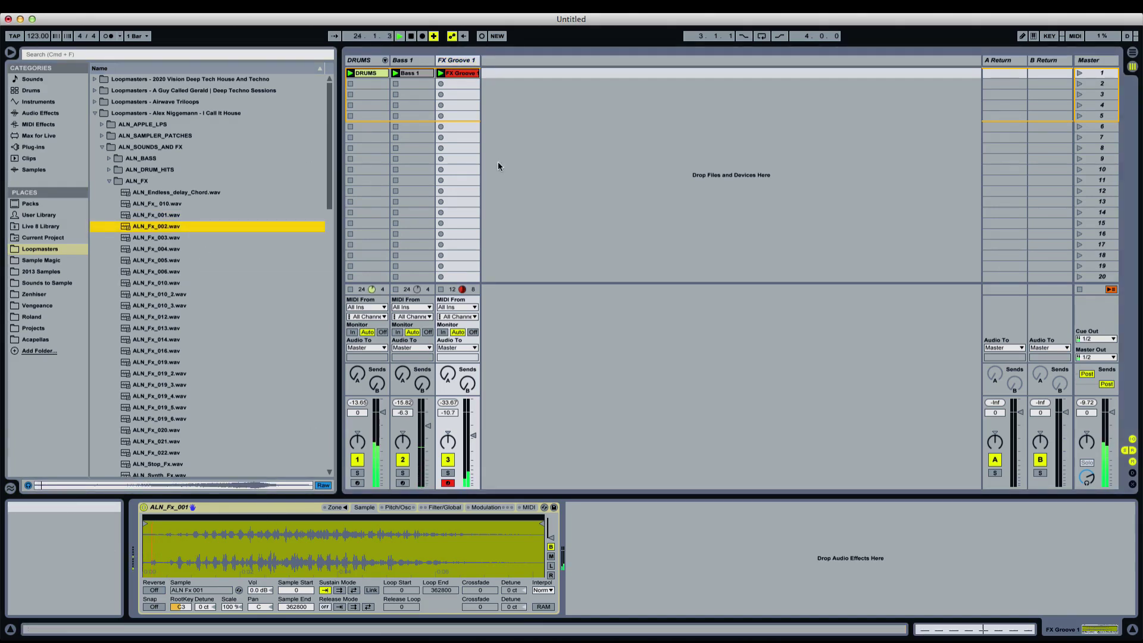
pyautogui.moveTo(145, 523); pyautogui.dragTo(171, 523)
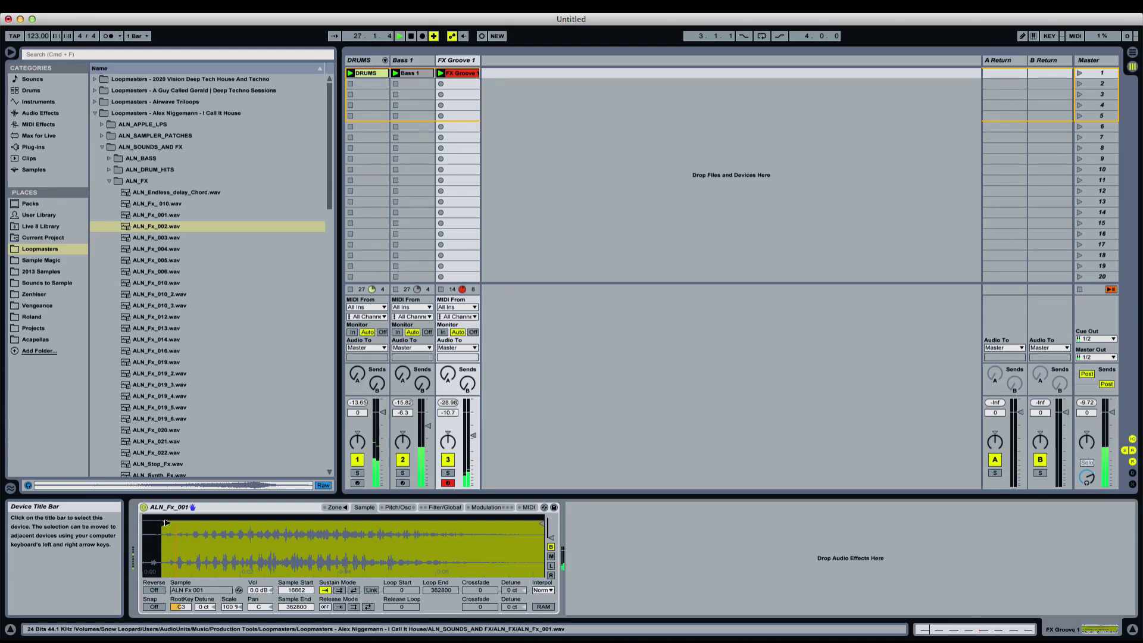
pyautogui.moveTo(166, 523); pyautogui.dragTo(141, 523)
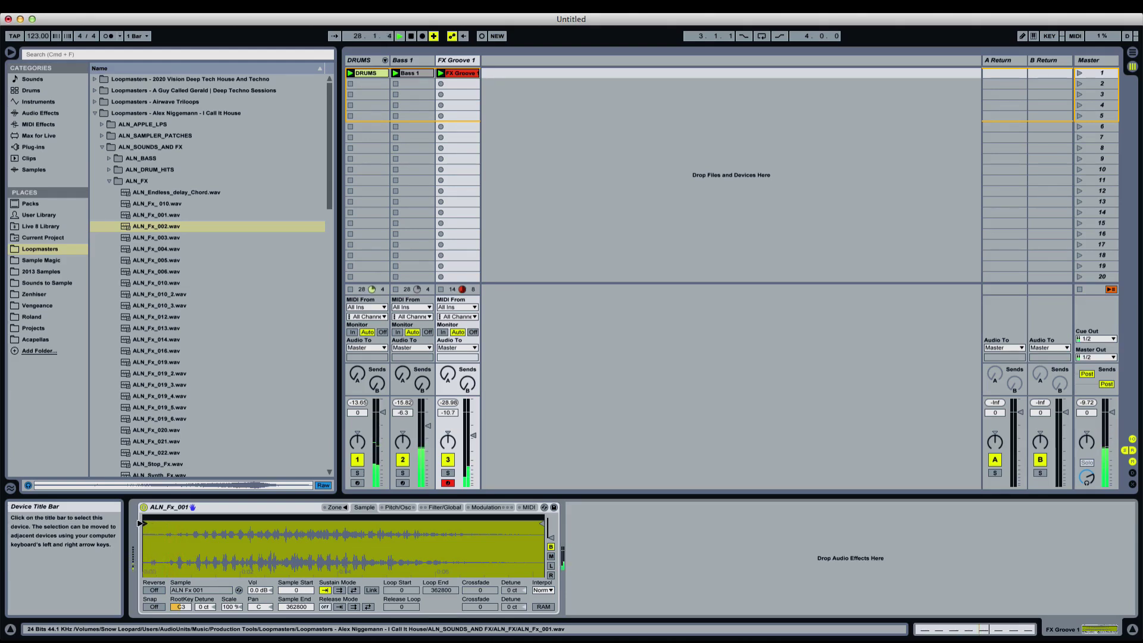
# Convert the ALN_Fx_001 instrument from Sampler to Simpler and back to Sampler
pyautogui.rightClick(292, 511)
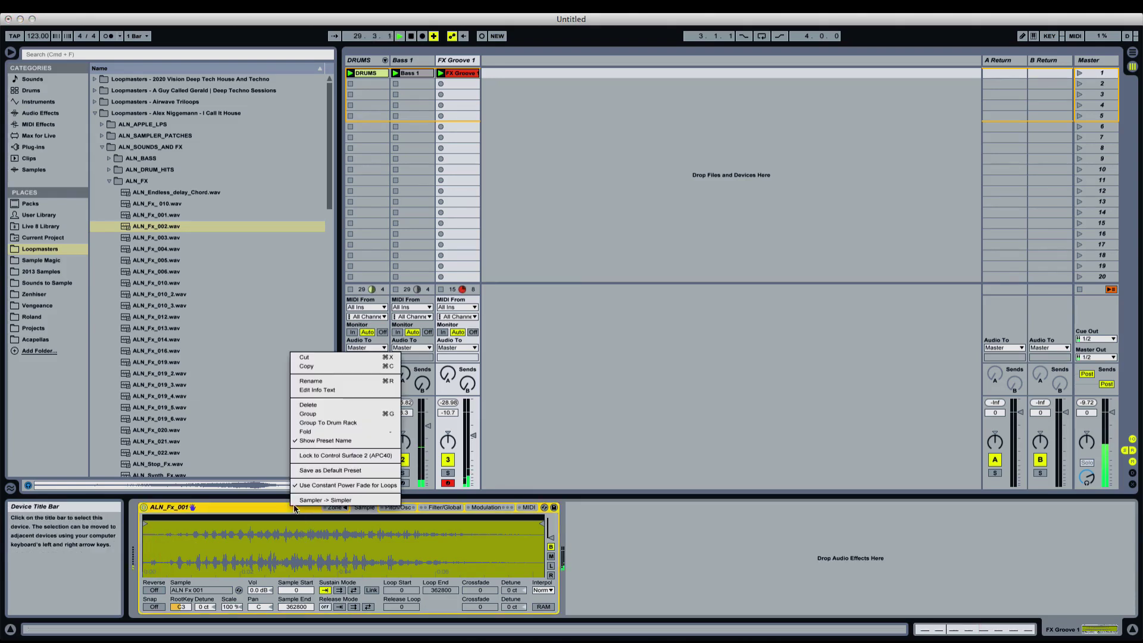
pyautogui.click(325, 500)
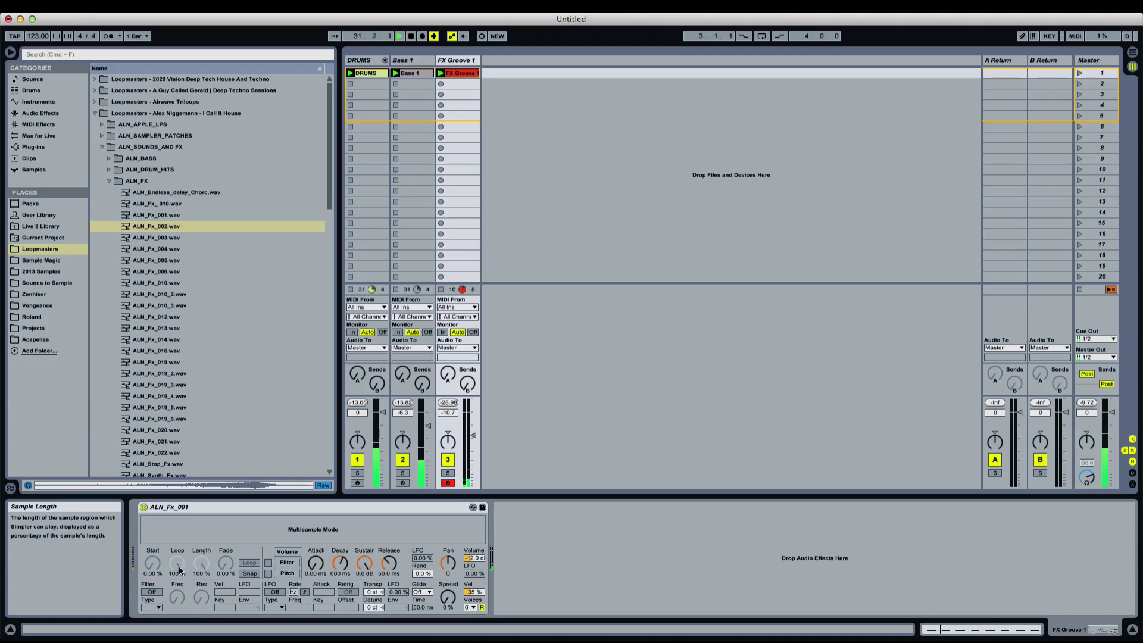
pyautogui.rightClick(319, 510)
pyautogui.click(325, 502)
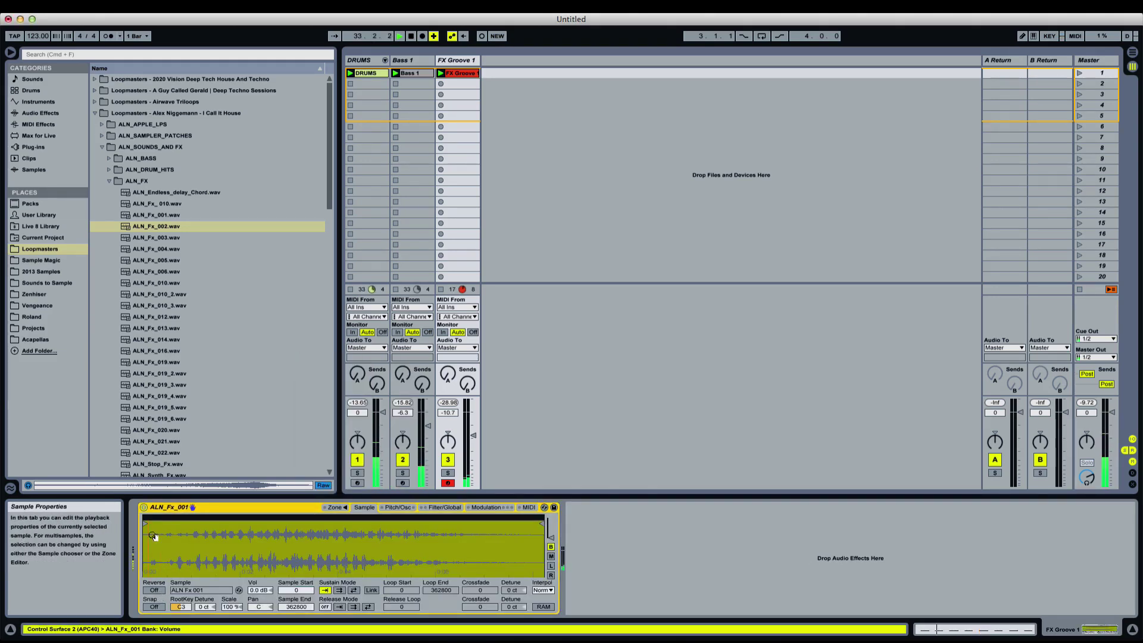
pyautogui.click(458, 73)
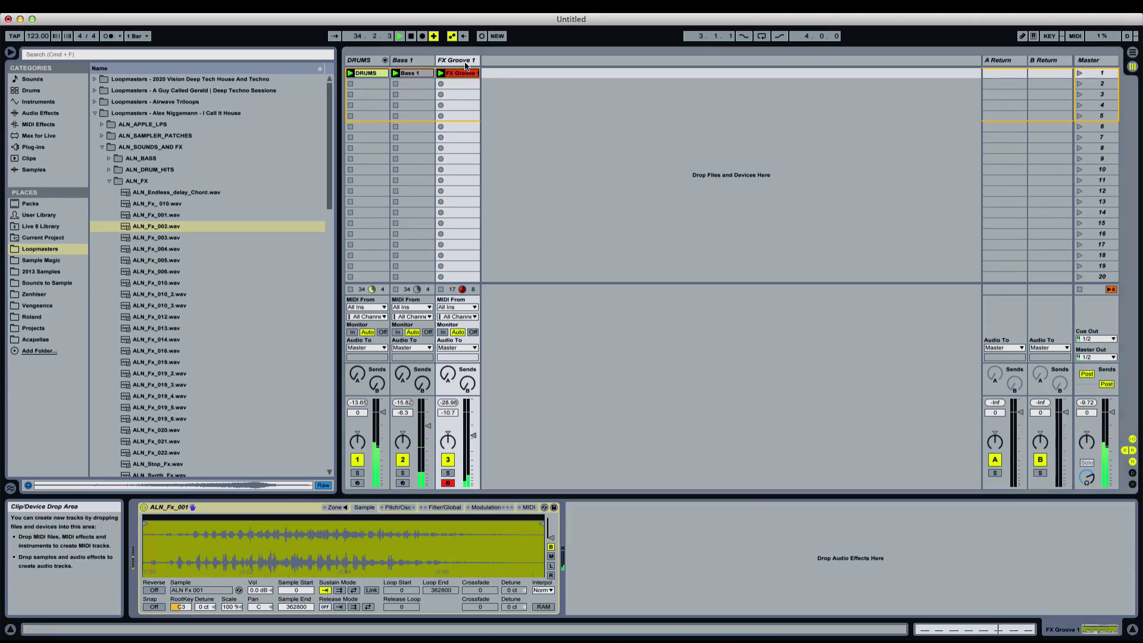
# Restrict the ALN_Fx_001 sample's key zone to the single note D#3
pyautogui.click(335, 507)
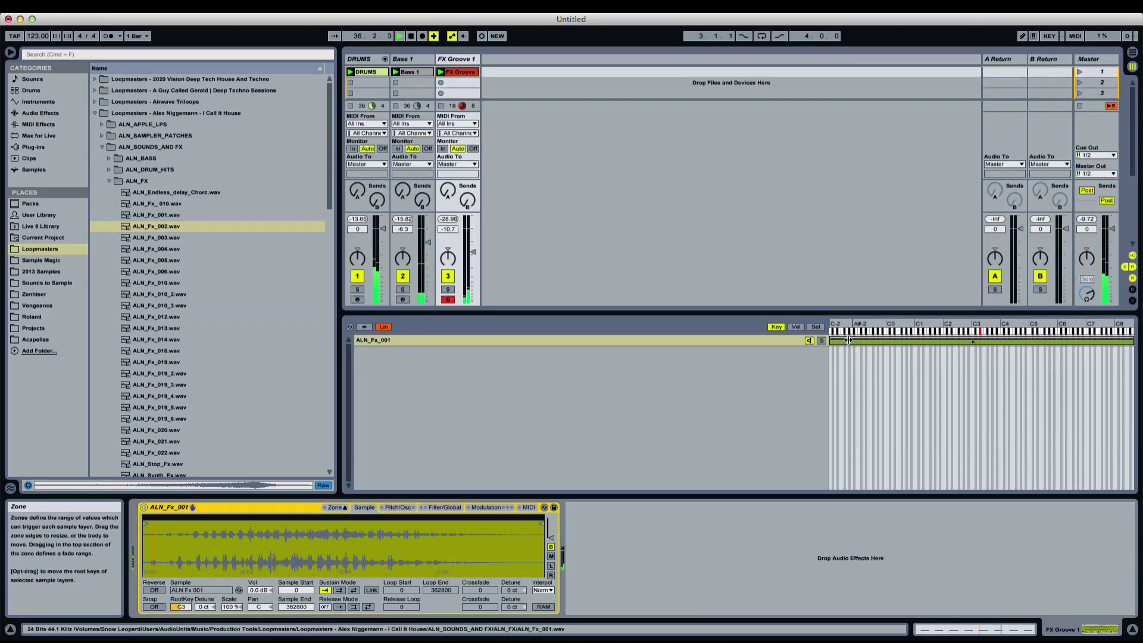
pyautogui.moveTo(832, 341); pyautogui.dragTo(978, 347)
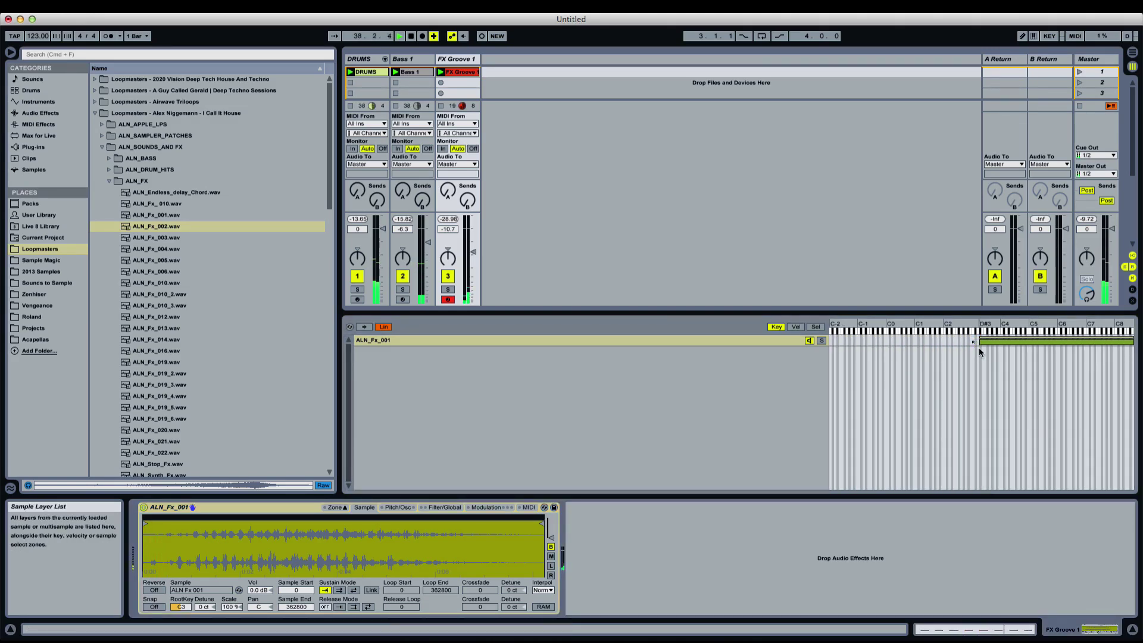
pyautogui.moveTo(1068, 351); pyautogui.dragTo(981, 349)
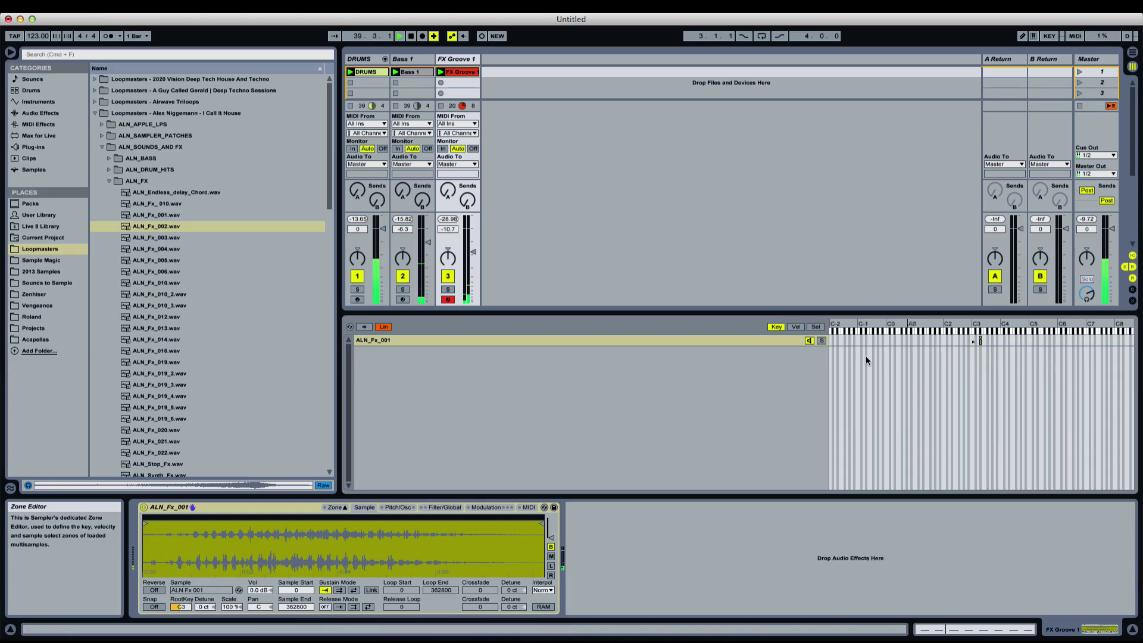
# Duplicate the ALN_Fx_001 sample layer and shift the copy's key zone down to C3, with its root key at A2
pyautogui.rightClick(626, 342)
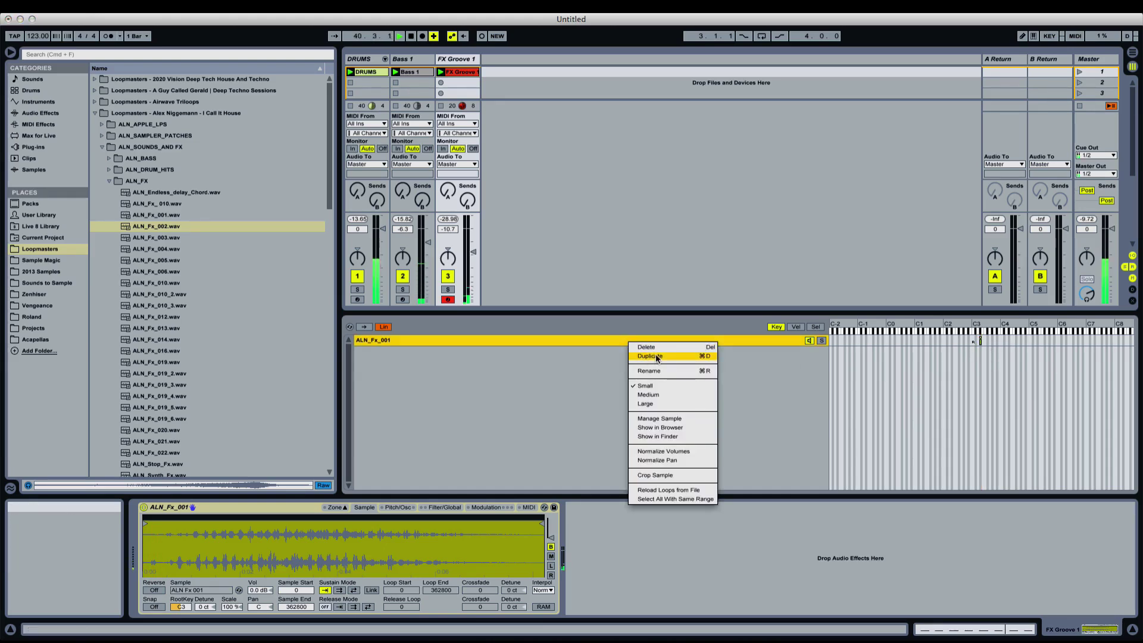
pyautogui.click(640, 357)
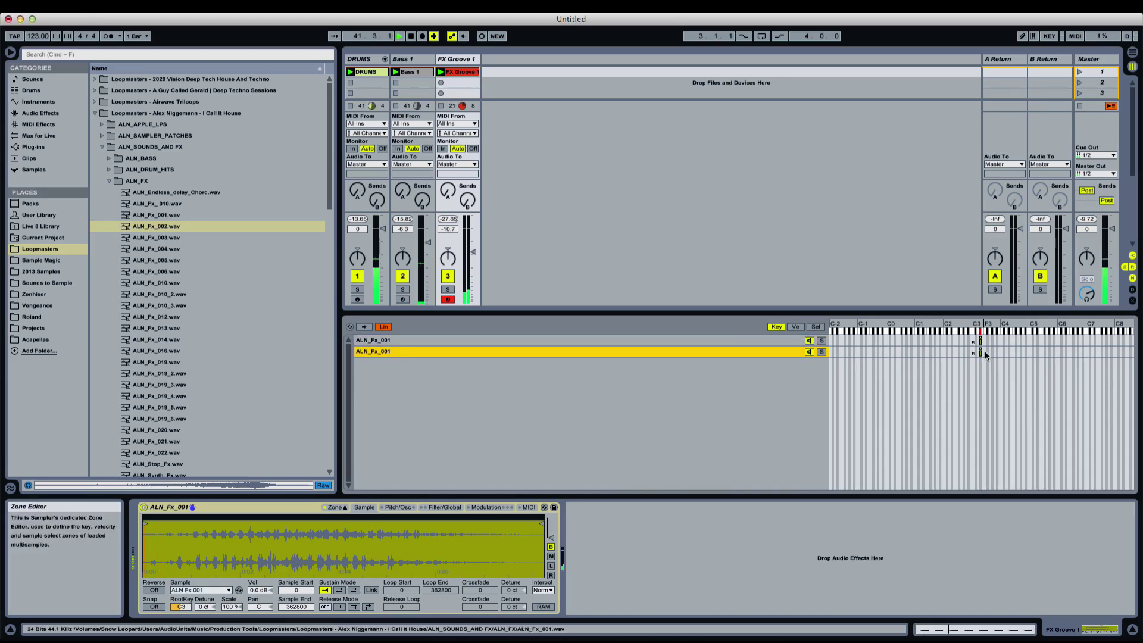
pyautogui.moveTo(984, 351); pyautogui.dragTo(972, 352)
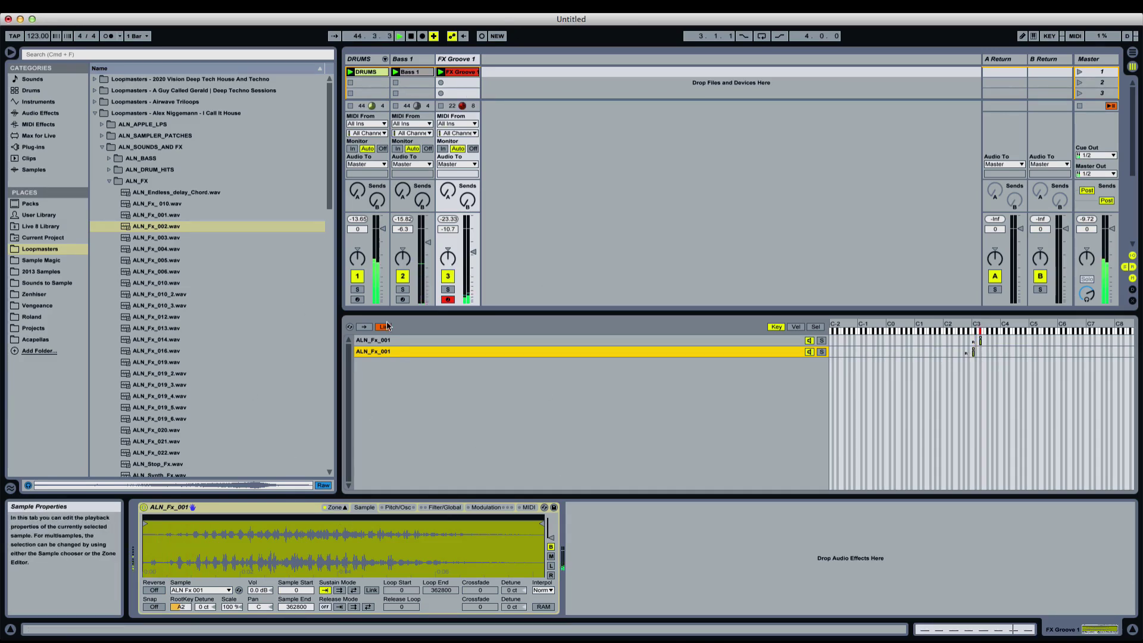
# Set the duplicated layer's Sample Start to 219292 and its sample volume to -9.5 dB
pyautogui.click(157, 523)
pyautogui.moveTo(156, 523); pyautogui.dragTo(325, 530)
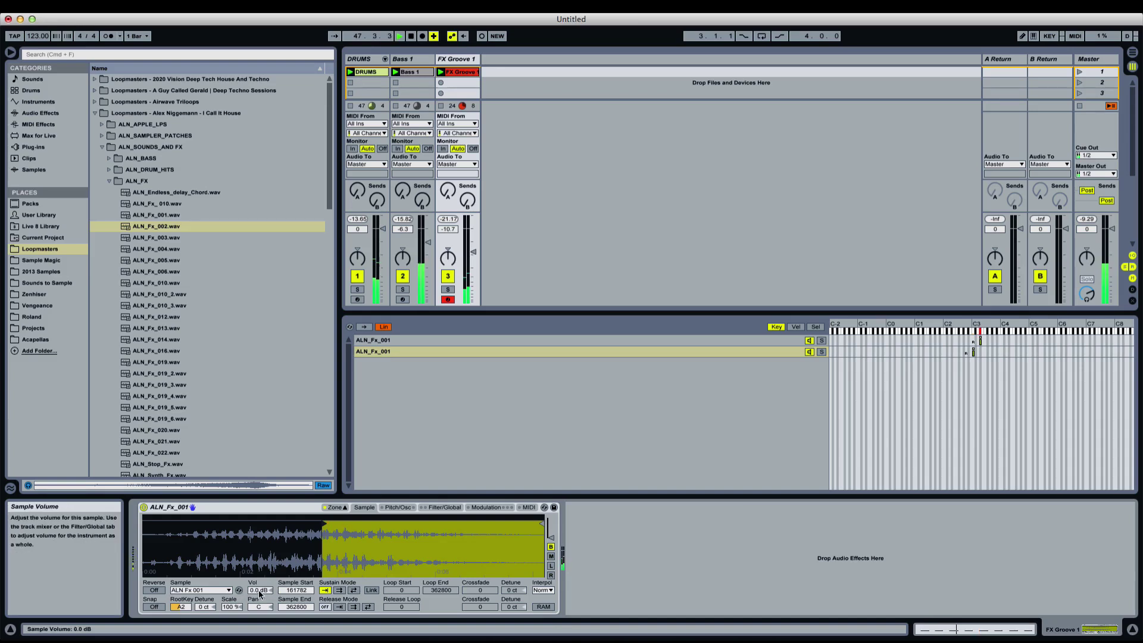
pyautogui.moveTo(258, 594); pyautogui.dragTo(259, 613)
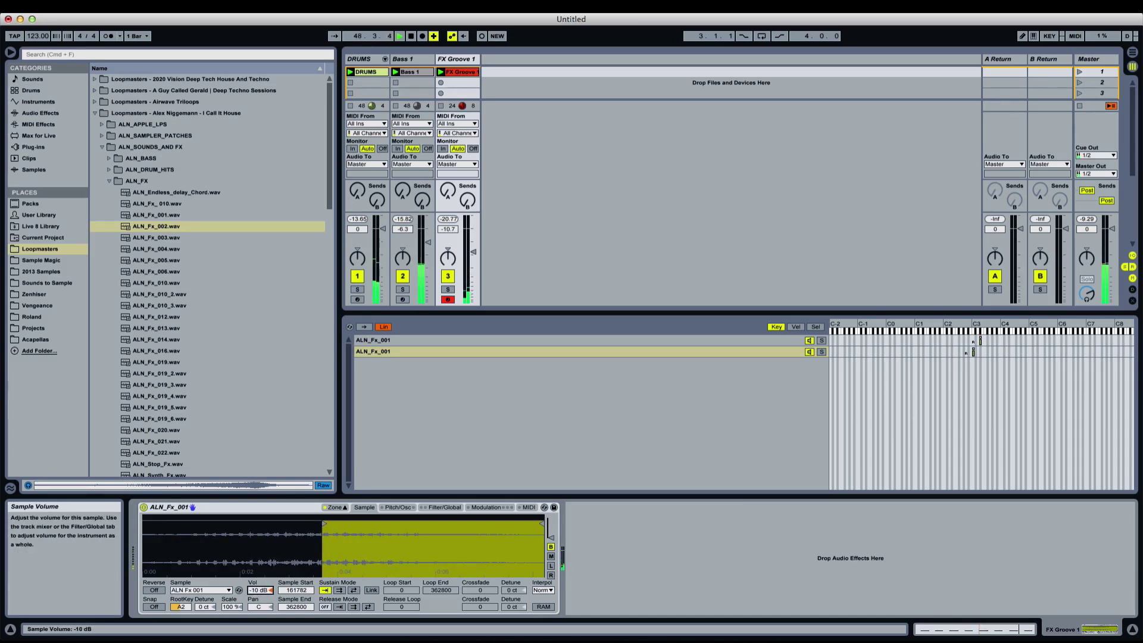
pyautogui.moveTo(324, 521); pyautogui.dragTo(385, 529)
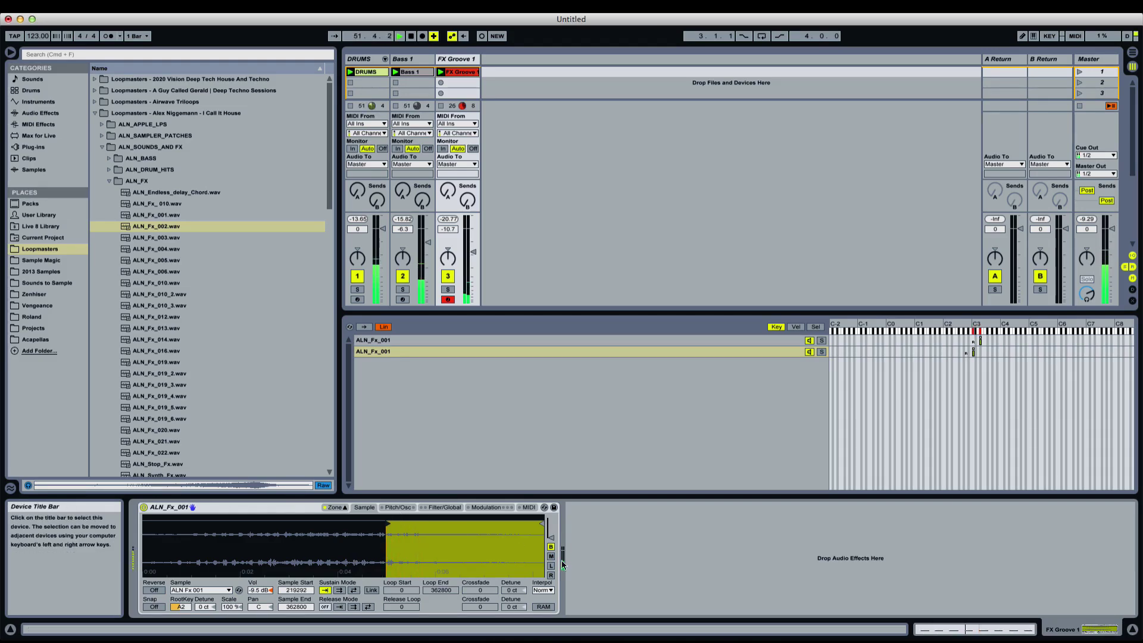
# Overdub pairs of C3 notes around beat 3 of both bars in the FX Groove 1 clip
pyautogui.doubleClick(462, 74)
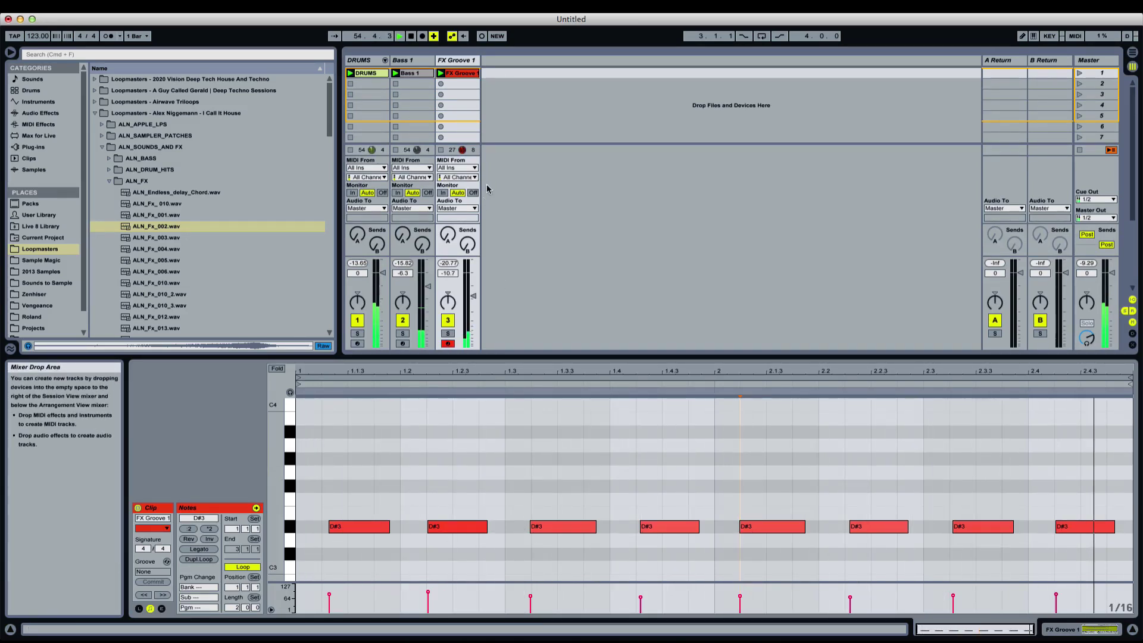
pyautogui.click(481, 37)
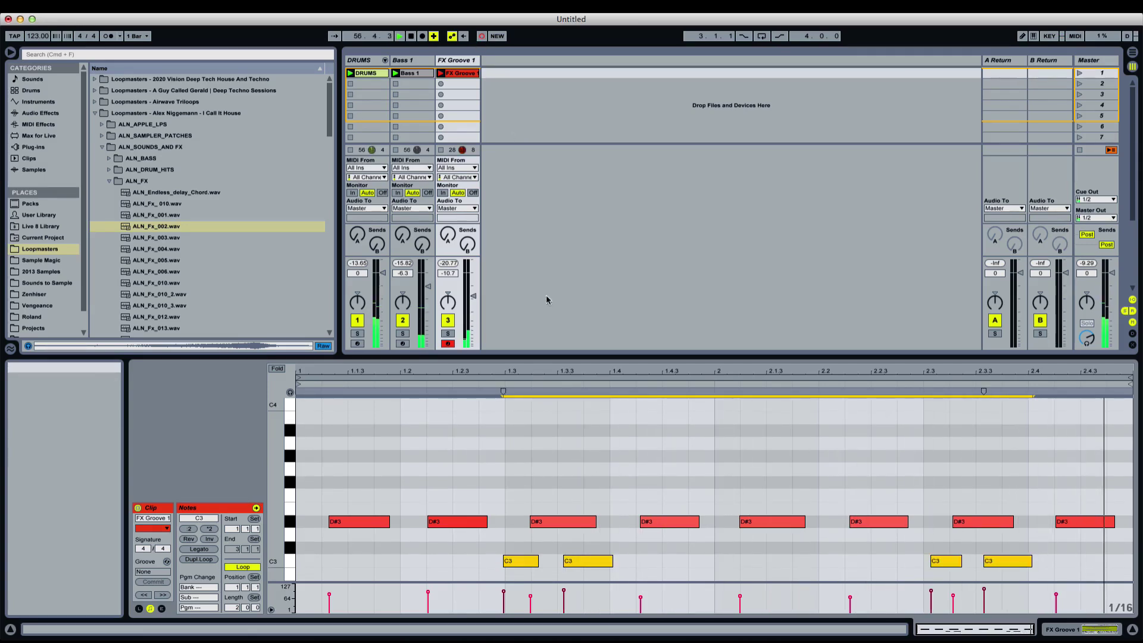
# Nudge the two C3 notes in the second bar of the FX Groove 1 clip slightly earlier
pyautogui.click(598, 459)
pyautogui.click(635, 454)
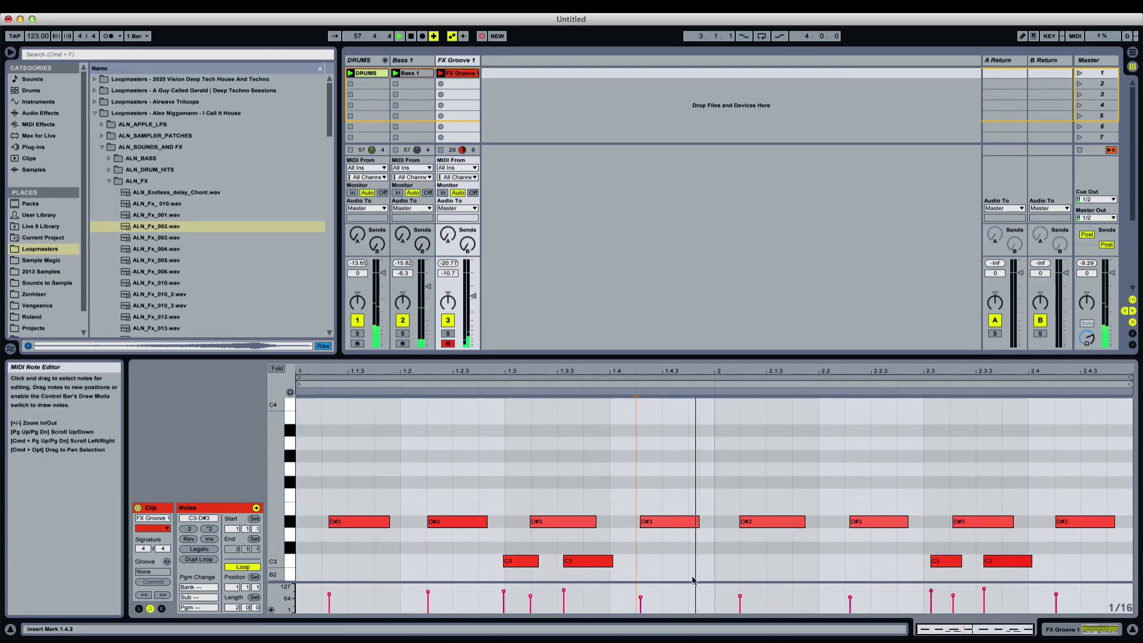
pyautogui.moveTo(483, 545); pyautogui.dragTo(1002, 586)
pyautogui.moveTo(900, 550); pyautogui.dragTo(1105, 585)
pyautogui.moveTo(944, 560); pyautogui.dragTo(1003, 561)
pyautogui.click(950, 551)
pyautogui.click(976, 542)
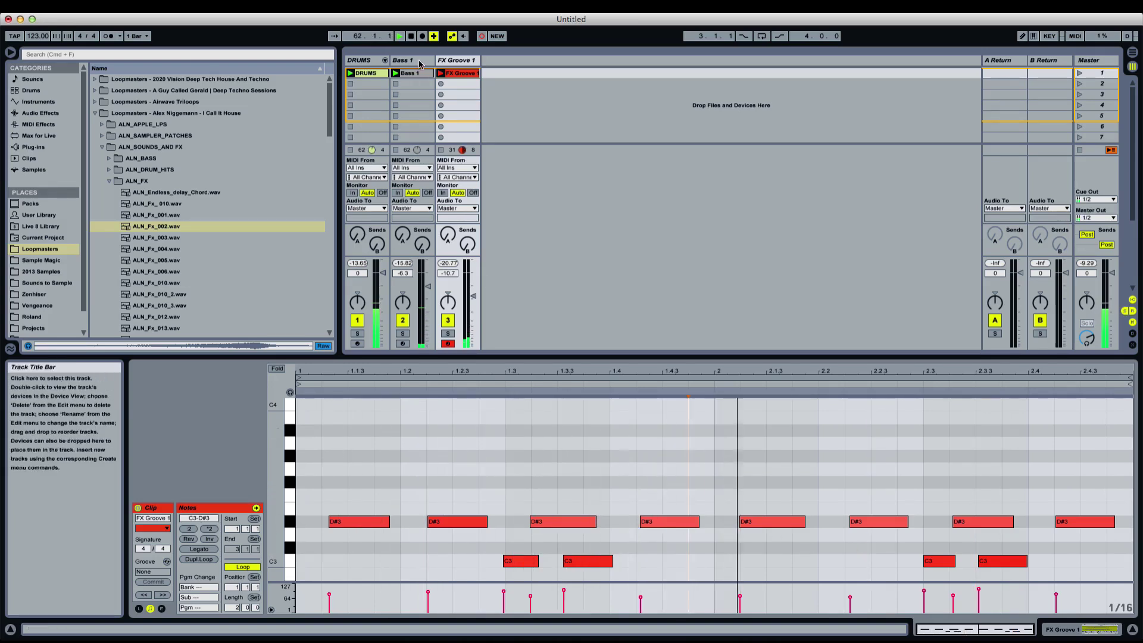
# Stop the session recording so FX Groove 1 only plays back, and select that track
pyautogui.press('XF86AudioRaiseVolume')
pyautogui.click(481, 36)
pyautogui.click(455, 62)
pyautogui.press('XF86AudioLowerVolume')
pyautogui.press('XF86AudioLowerVolume')
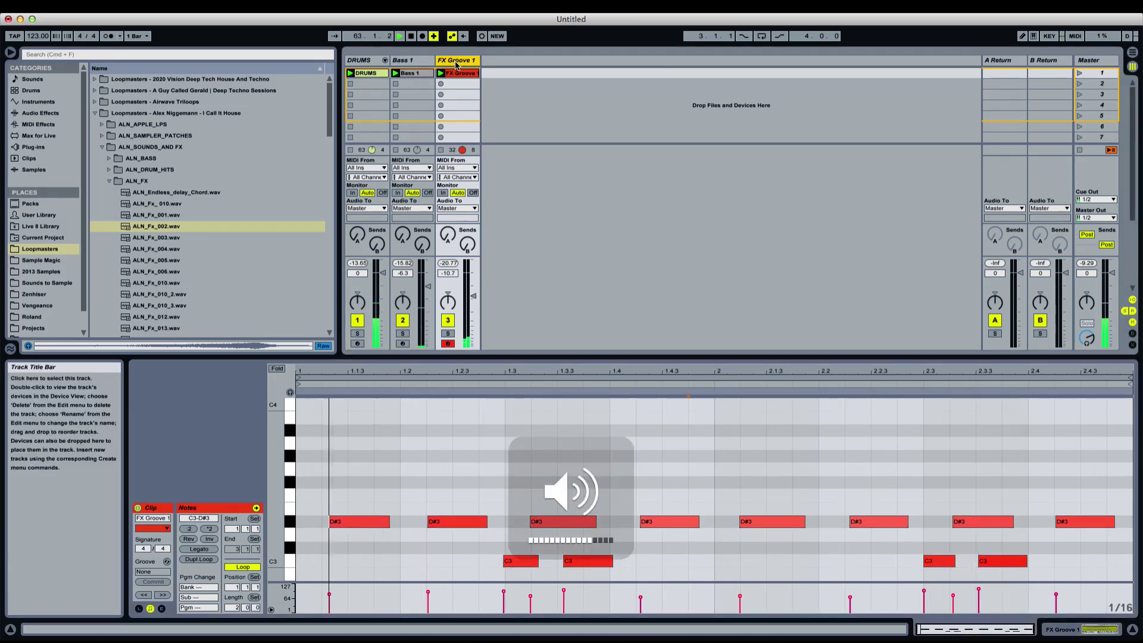
# Collapse the ALN_FX folder and expand ALN_INSTRUMENTS in the Alex Niggemann sample pack
pyautogui.click(159, 182)
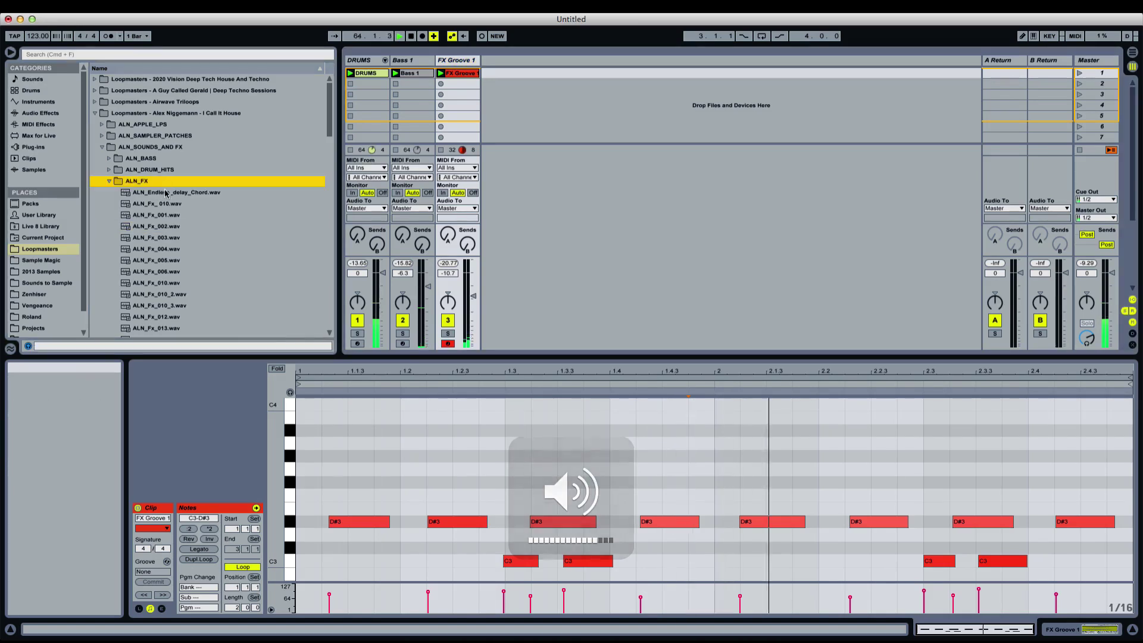
pyautogui.click(165, 192)
pyautogui.click(191, 260)
pyautogui.scroll(-3, 178, 302)
pyautogui.press('Left')
pyautogui.press('Left')
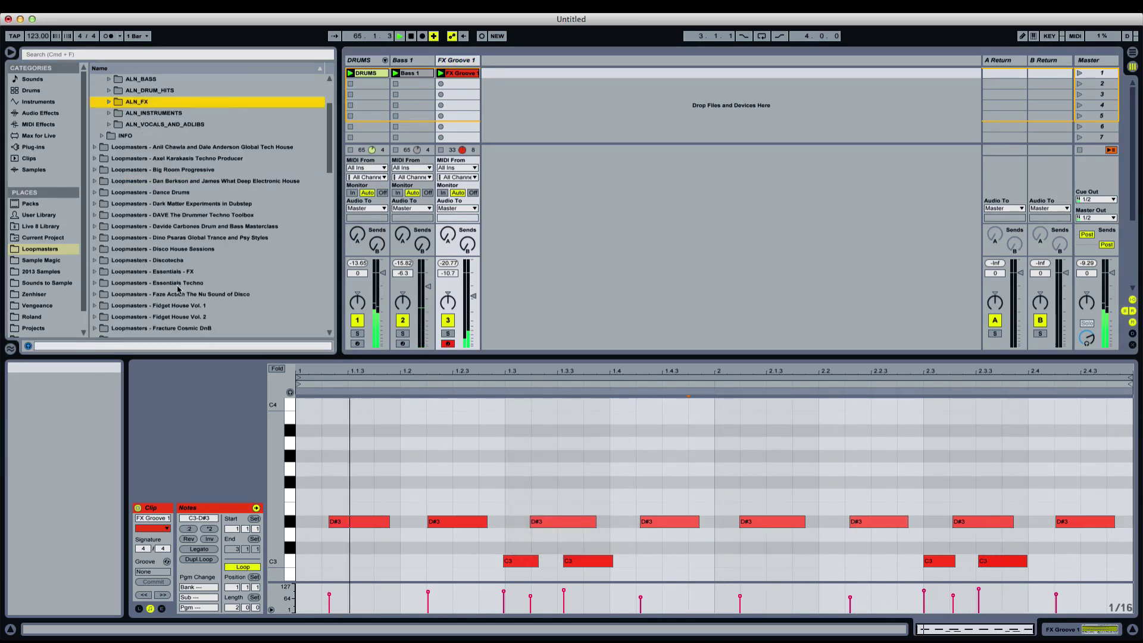
pyautogui.scroll(3, 173, 268)
pyautogui.press('Up')
pyautogui.press('Up')
pyautogui.press('Down')
pyautogui.press('Down')
pyautogui.press('Down')
pyautogui.press('Right')
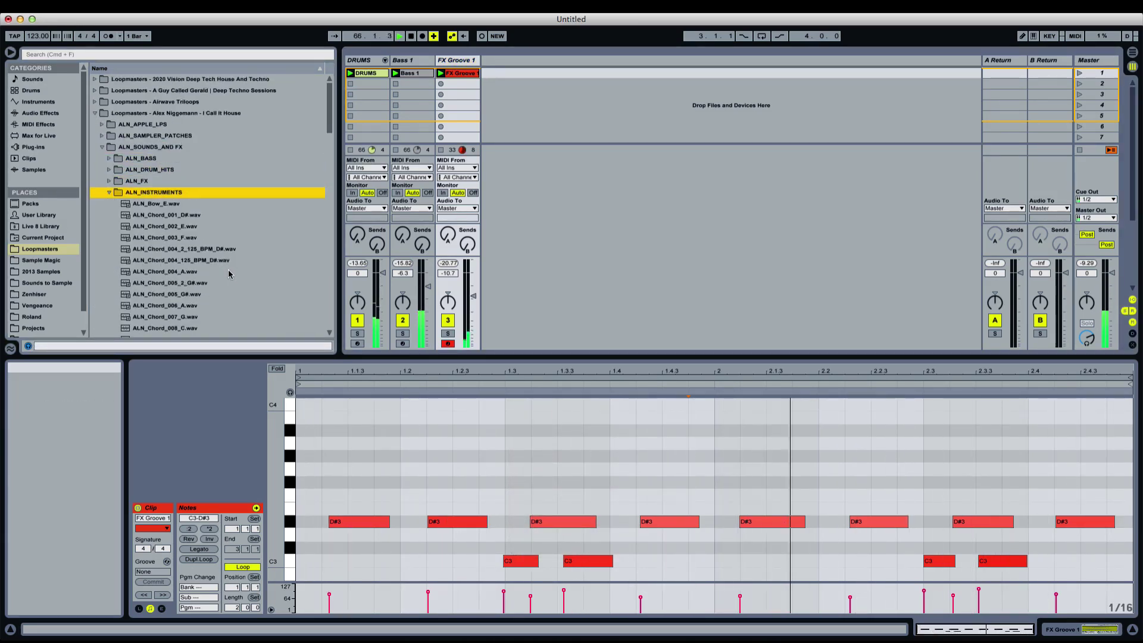
# Audition the ALN_Chord samples in the ALN_INSTRUMENTS folder against the playing groove
pyautogui.press('Down')
pyautogui.press('Down')
pyautogui.scroll(-3, 225, 271)
pyautogui.press('Down')
pyautogui.press('Down')
pyautogui.press('Down')
pyautogui.press('Down')
pyautogui.press('Down')
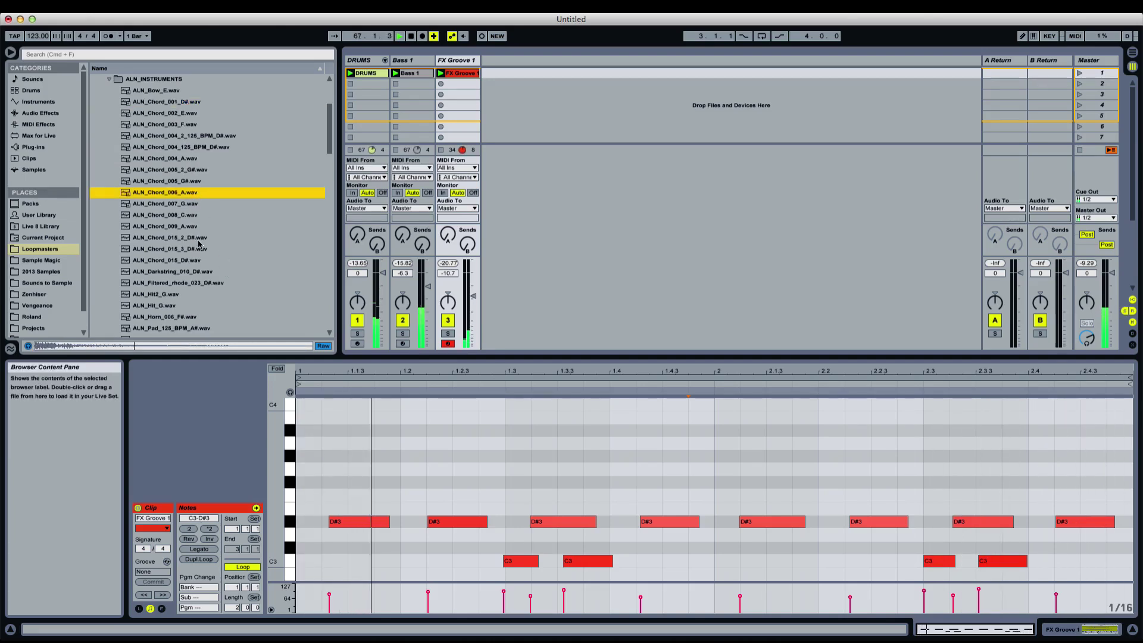
pyautogui.press('Down')
pyautogui.press('Down')
pyautogui.press('Down')
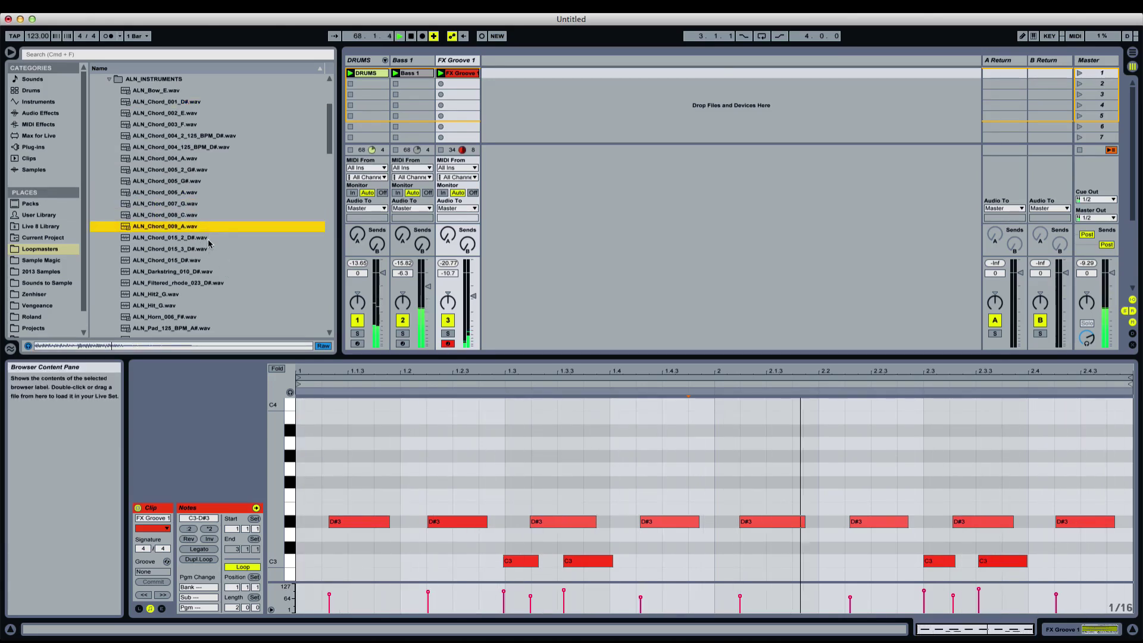
pyautogui.press('Down')
# Audition ALN_Hit_G and compare the two ALN_Pianochord_023 samples, A# and G#, against the groove
pyautogui.click(206, 272)
pyautogui.scroll(-3, 206, 271)
pyautogui.click(206, 271)
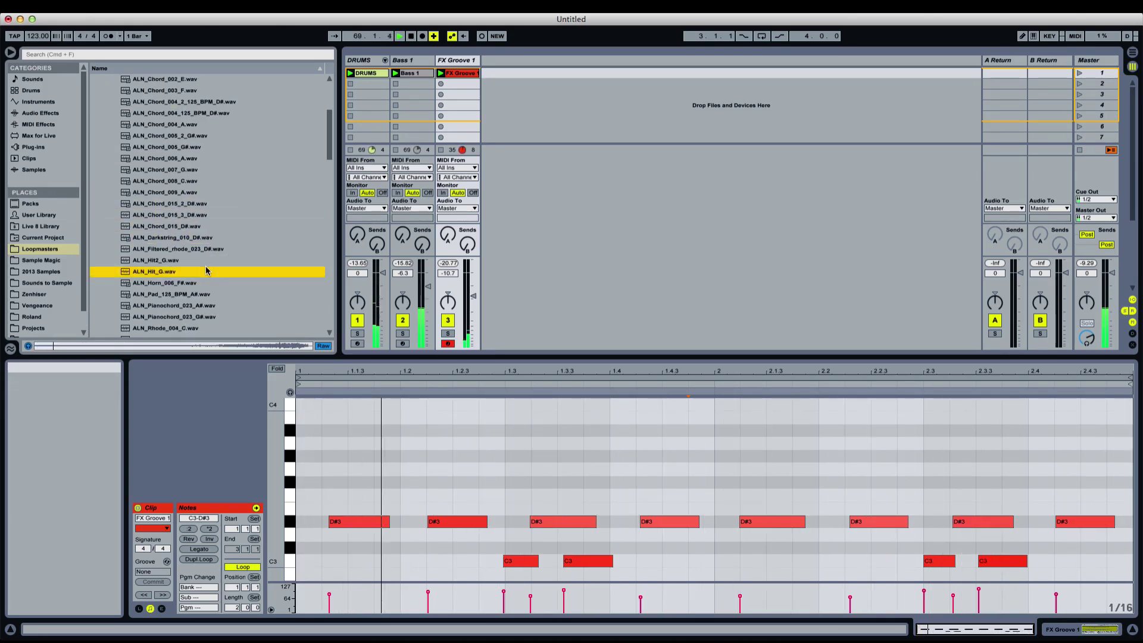
pyautogui.scroll(-8, 206, 271)
pyautogui.click(207, 216)
pyautogui.click(208, 227)
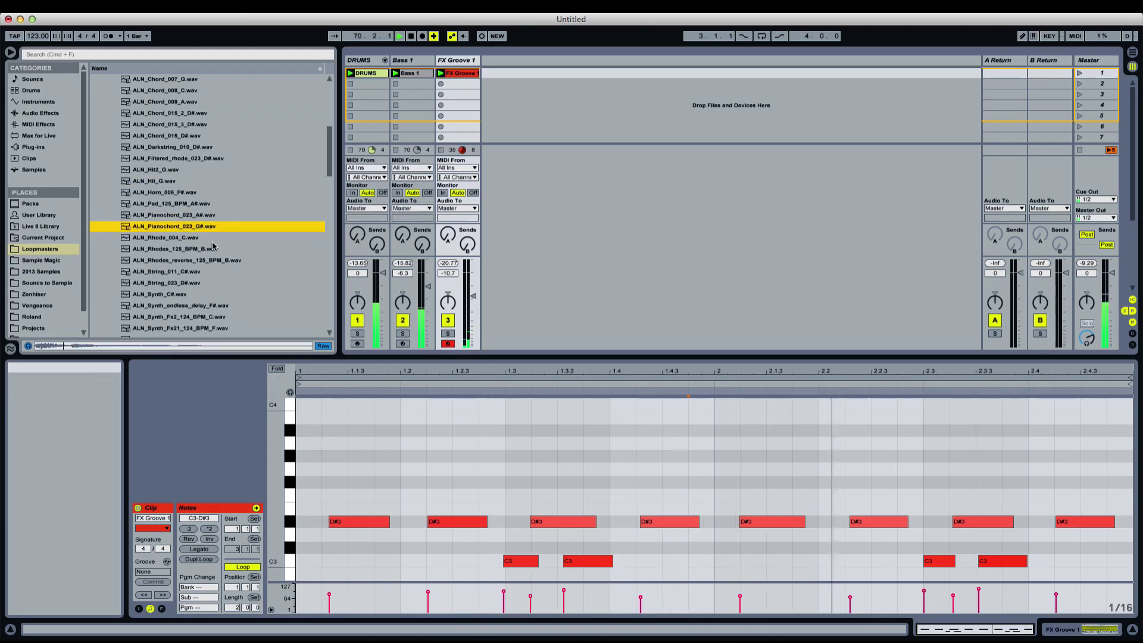
pyautogui.press('Up')
pyautogui.press('Up')
pyautogui.click(205, 217)
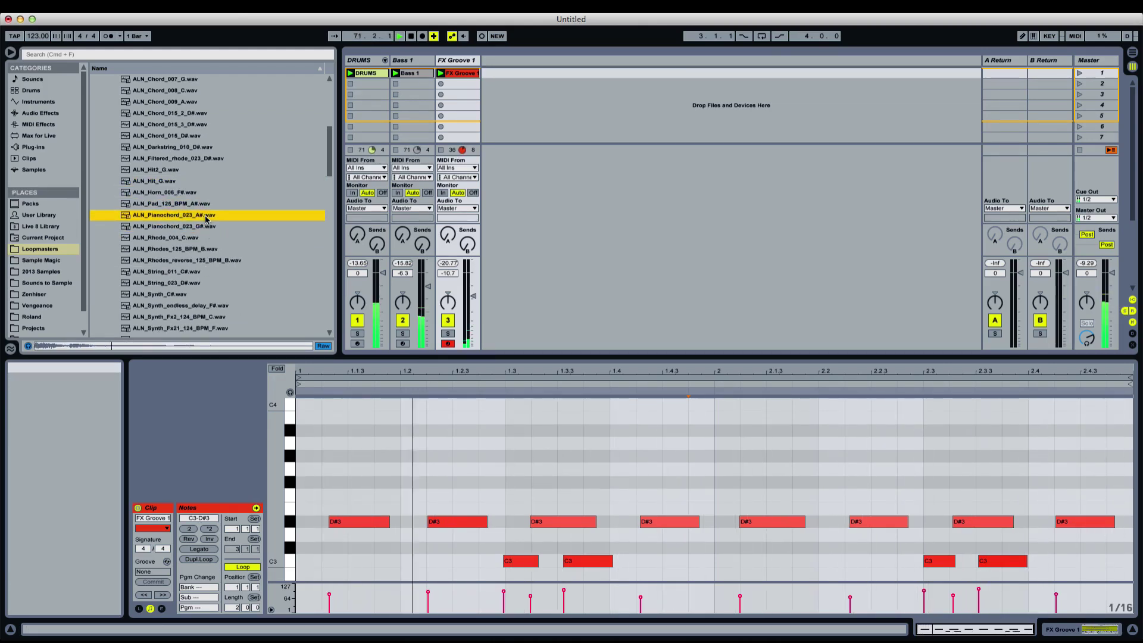
pyautogui.press('Down')
pyautogui.press('Up')
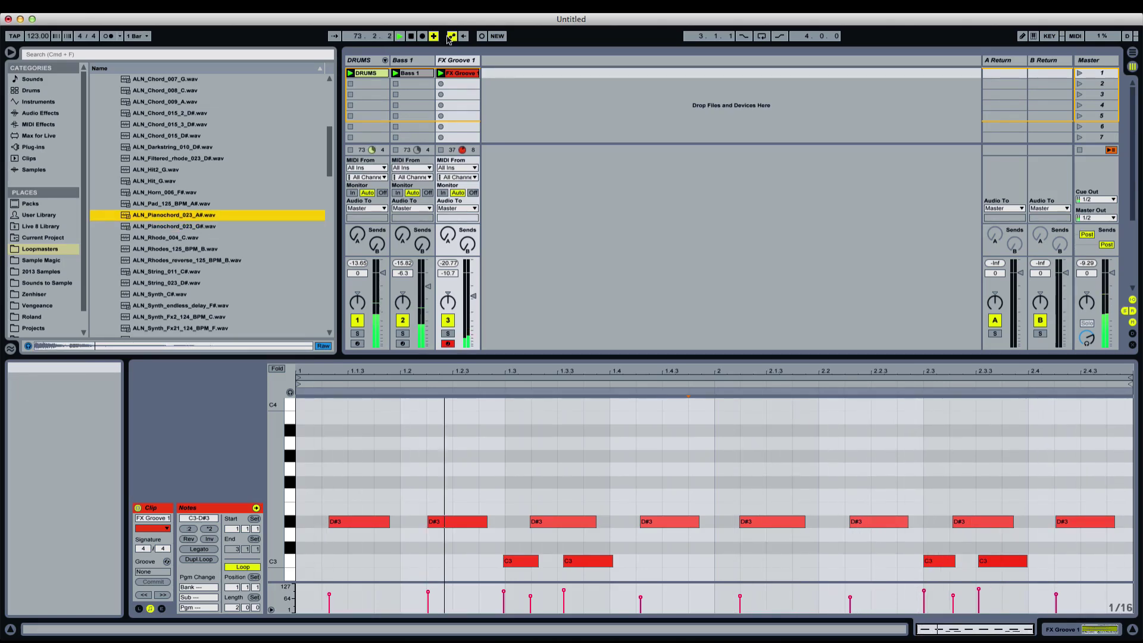
# Insert a MIDI track after FX Groove 1 and load an empty Drum Rack on it
pyautogui.click(463, 61)
pyautogui.press('super+shift+t')
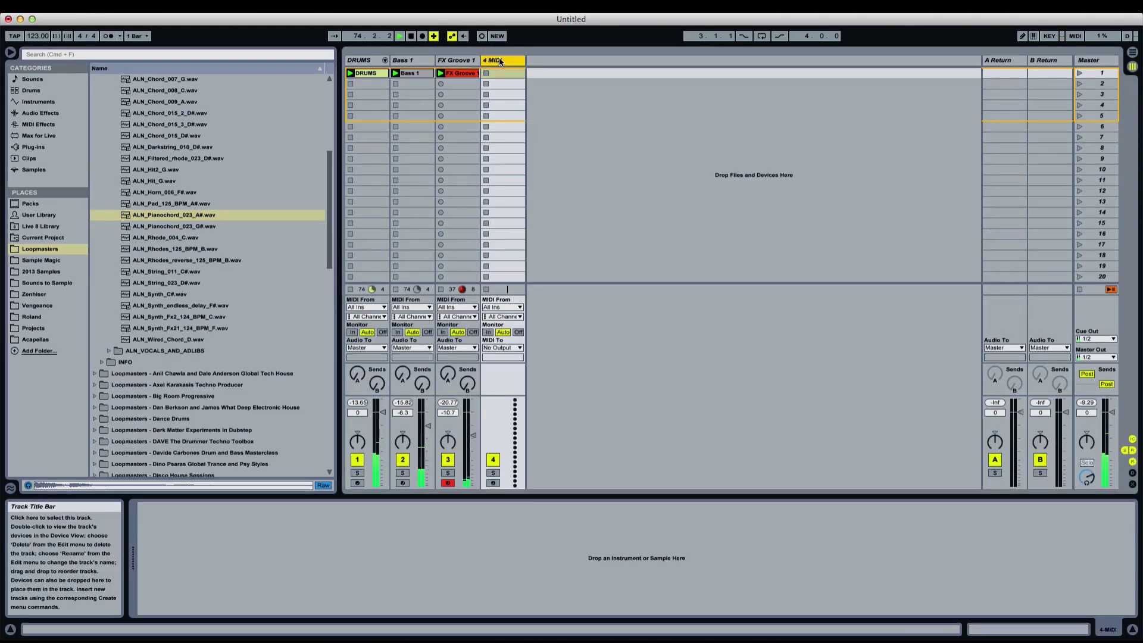
pyautogui.click(31, 89)
pyautogui.doubleClick(126, 90)
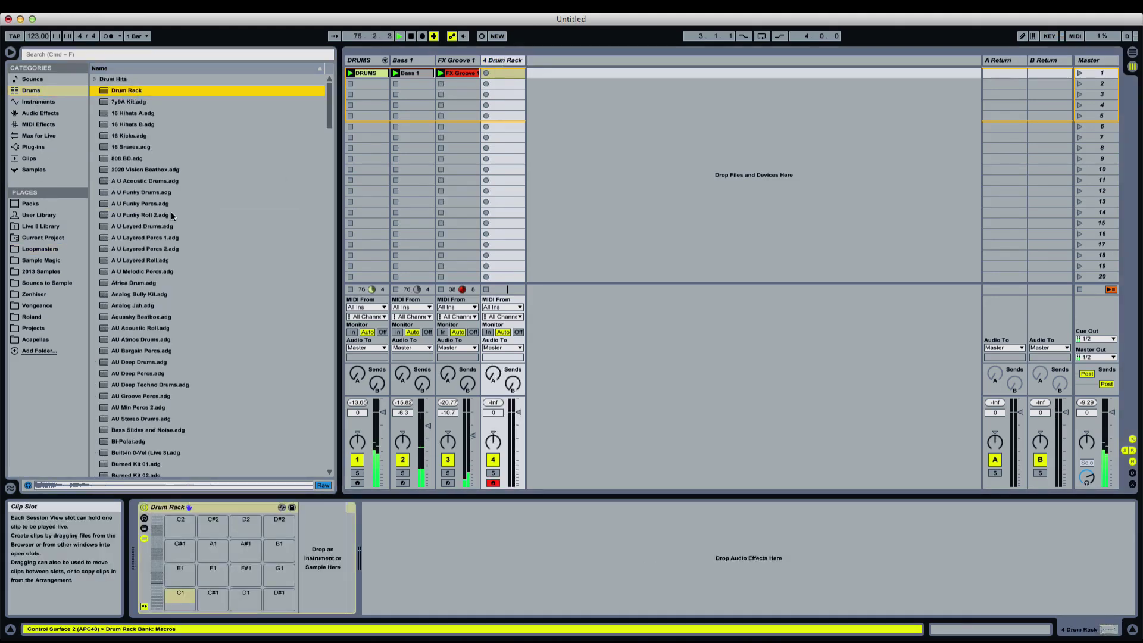
# Load the Loopmasters samples ALN_Pianochord_023_A# and ALN_Pianochord_023_G# together onto the Drum Rack, starting at pad C1
pyautogui.click(52, 238)
pyautogui.click(52, 249)
pyautogui.click(54, 260)
pyautogui.click(54, 250)
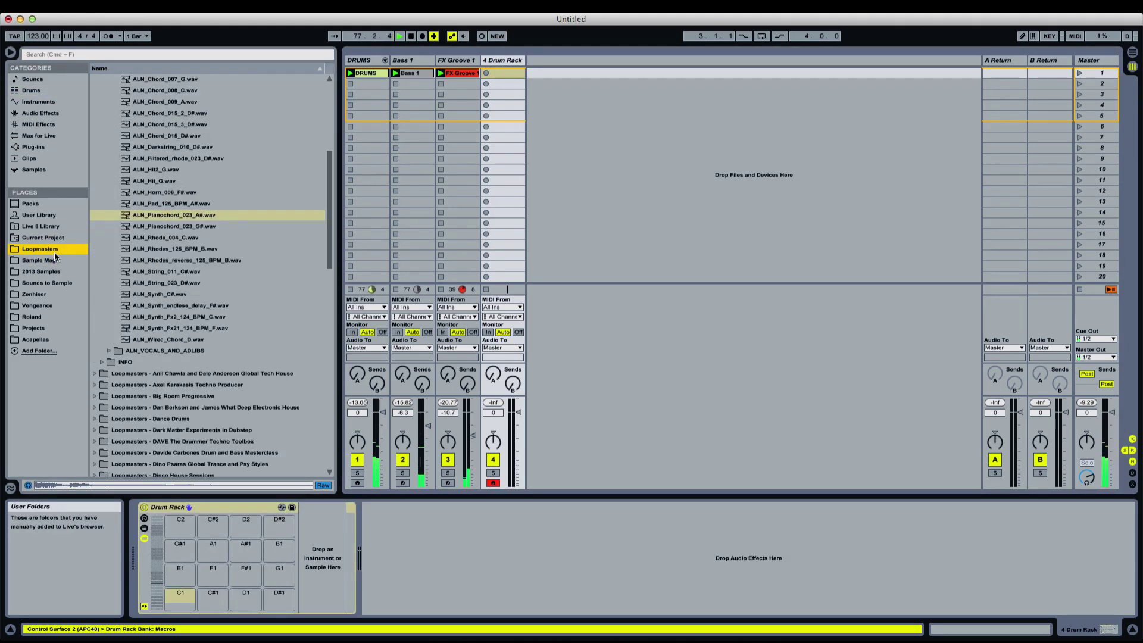
pyautogui.keyDown('shift'); pyautogui.click(197, 226); pyautogui.keyUp('shift')
pyautogui.moveTo(198, 226); pyautogui.dragTo(184, 603)
# Create a clip in the Drum Rack track's first slot with an A# pianochord note at 1.2.3 and a G# one at 1.2.4
pyautogui.doubleClick(506, 72)
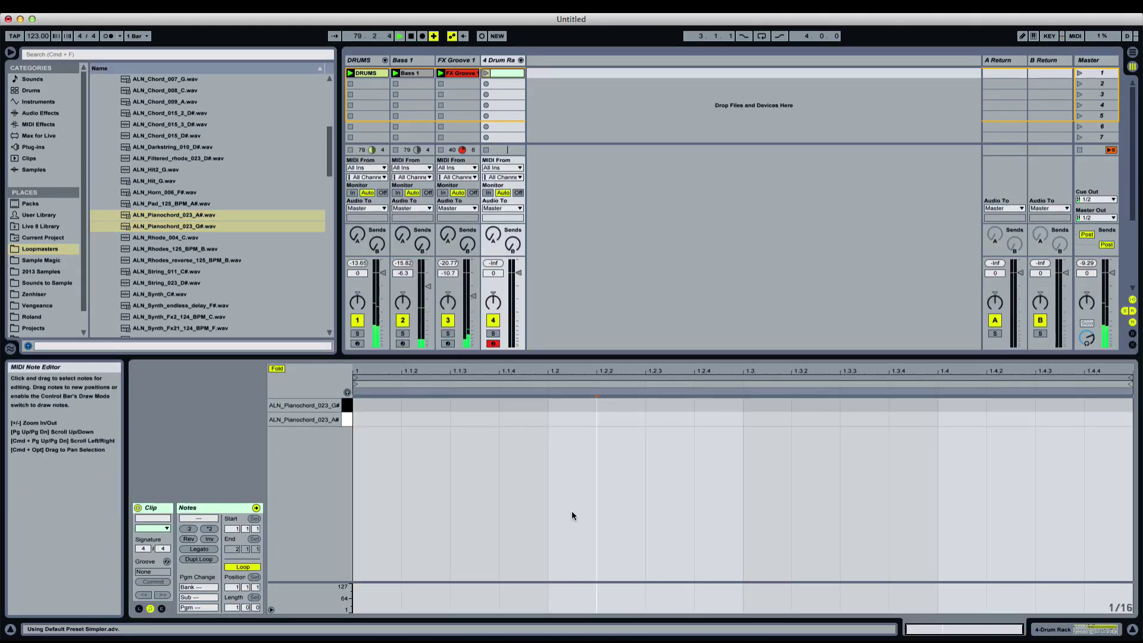
pyautogui.press('XF86AudioLowerVolume')
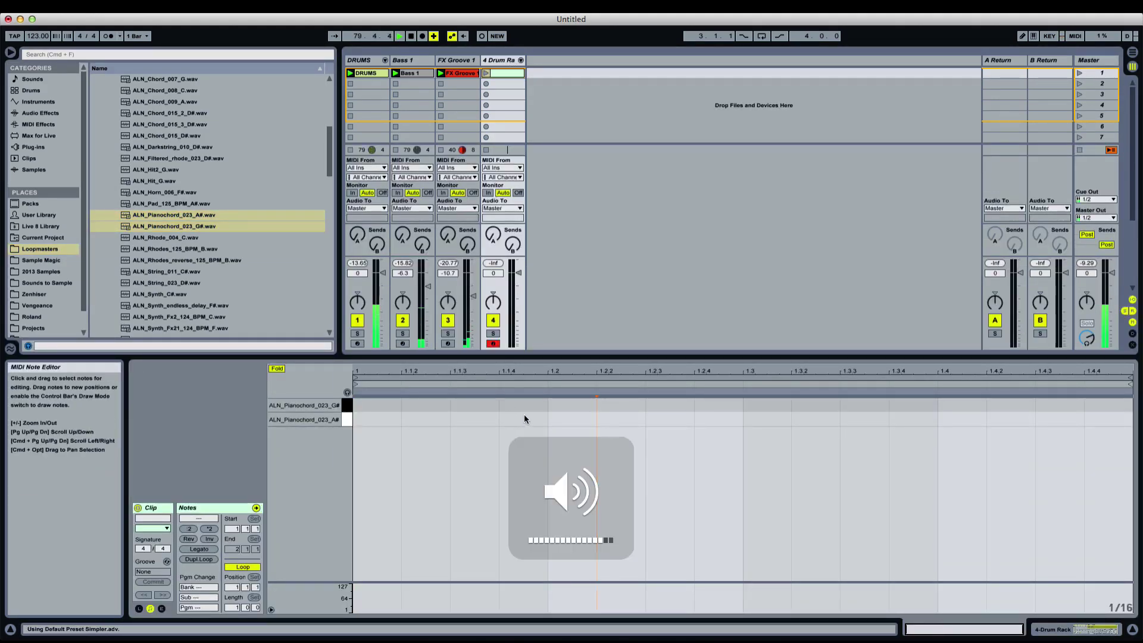
pyautogui.doubleClick(691, 418)
pyautogui.doubleClick(714, 409)
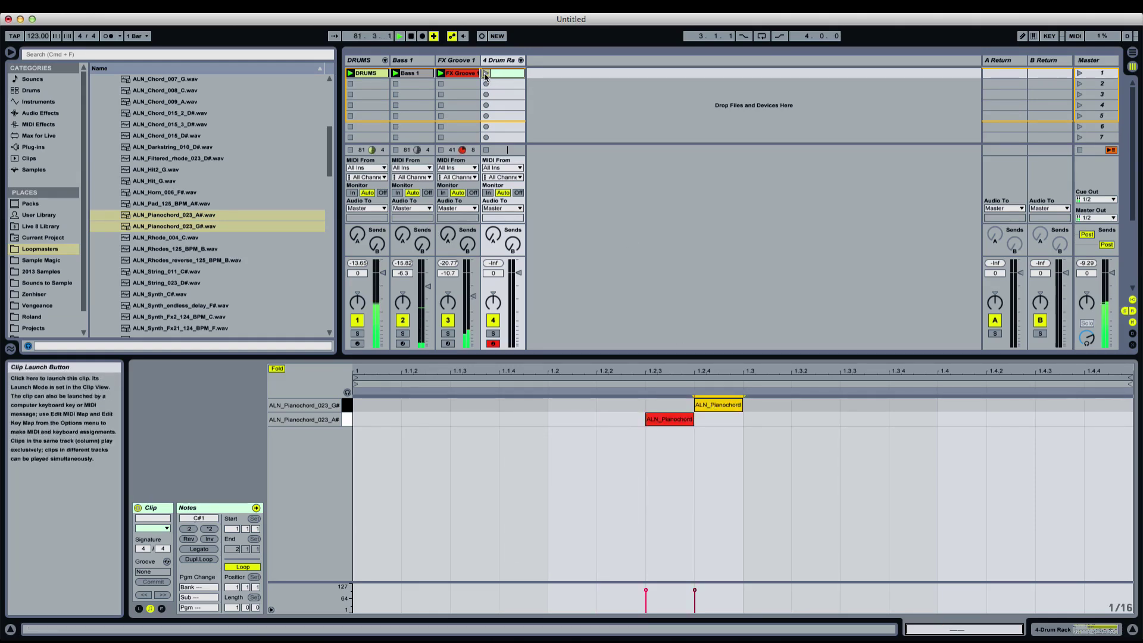
# Launch the pianochord clip and lower the Drum Rack track's volume to -12.8 dB
pyautogui.moveTo(519, 273); pyautogui.dragTo(518, 296)
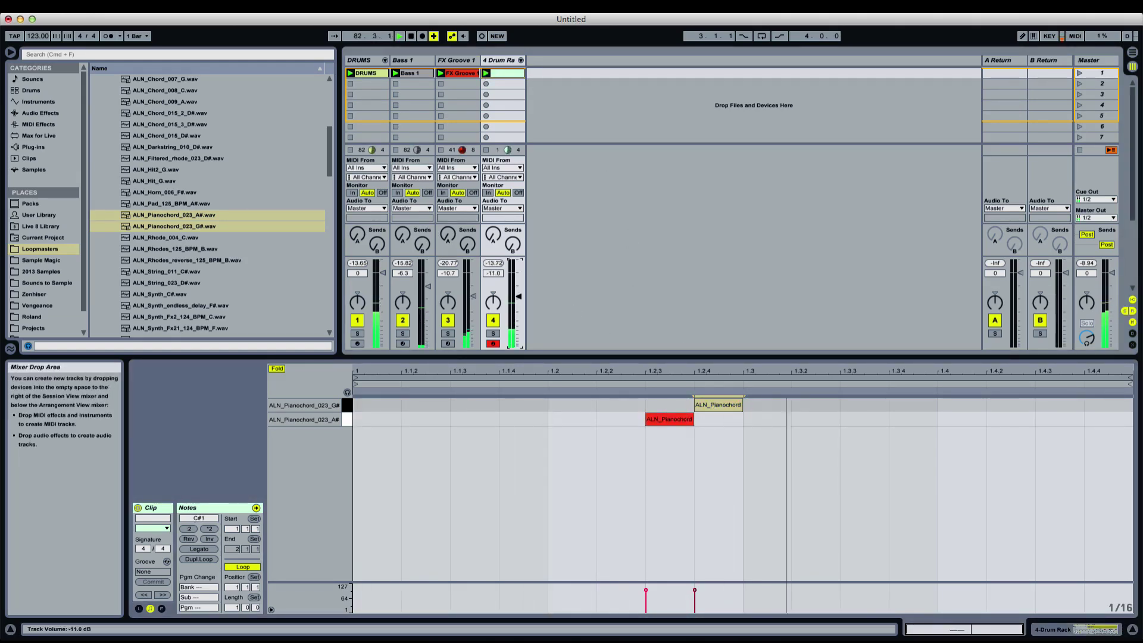
pyautogui.click(702, 439)
pyautogui.press('XF86AudioLowerVolume')
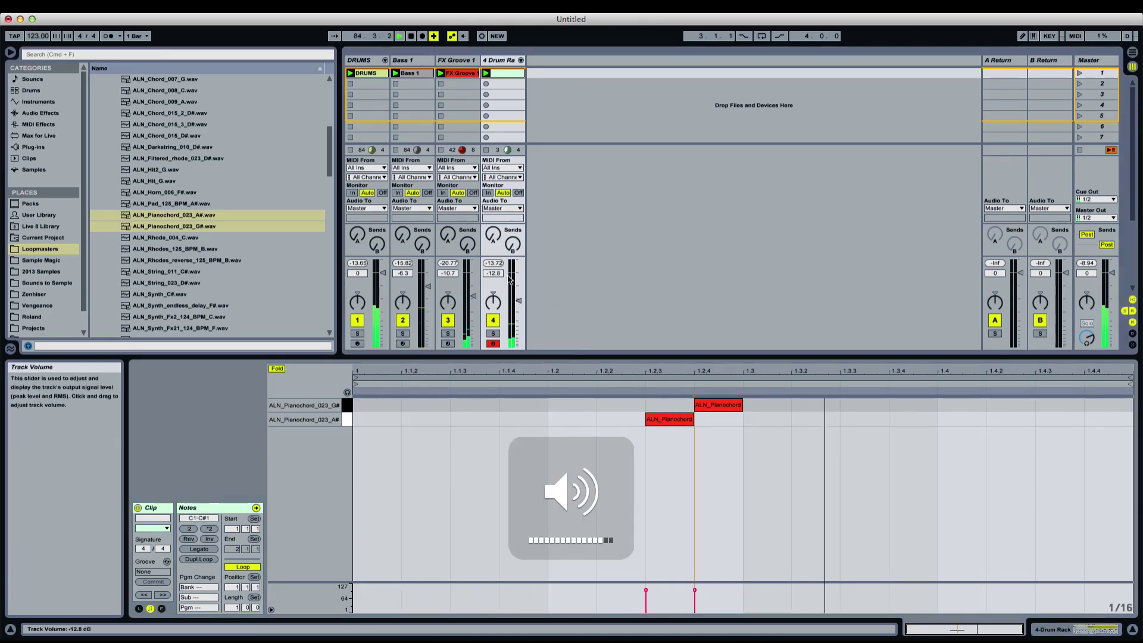
# Try the pianochord notes earlier in the bar, with A# at 1.1.4 and G# at 1.2.2
pyautogui.click(641, 447)
pyautogui.press('super+a')
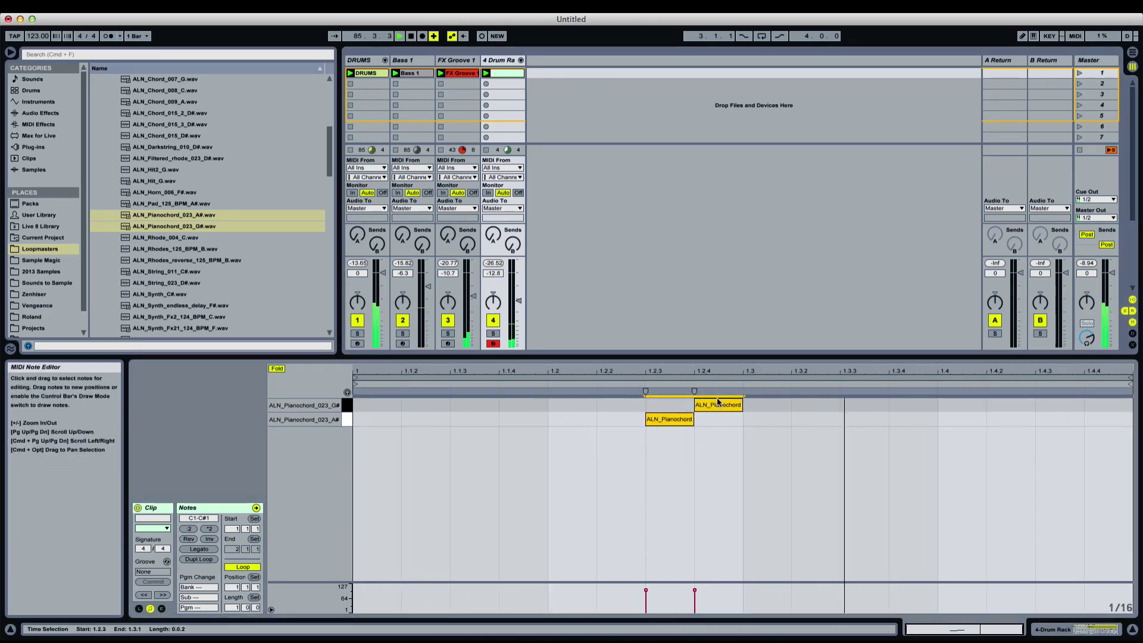
pyautogui.moveTo(669, 419); pyautogui.dragTo(519, 420)
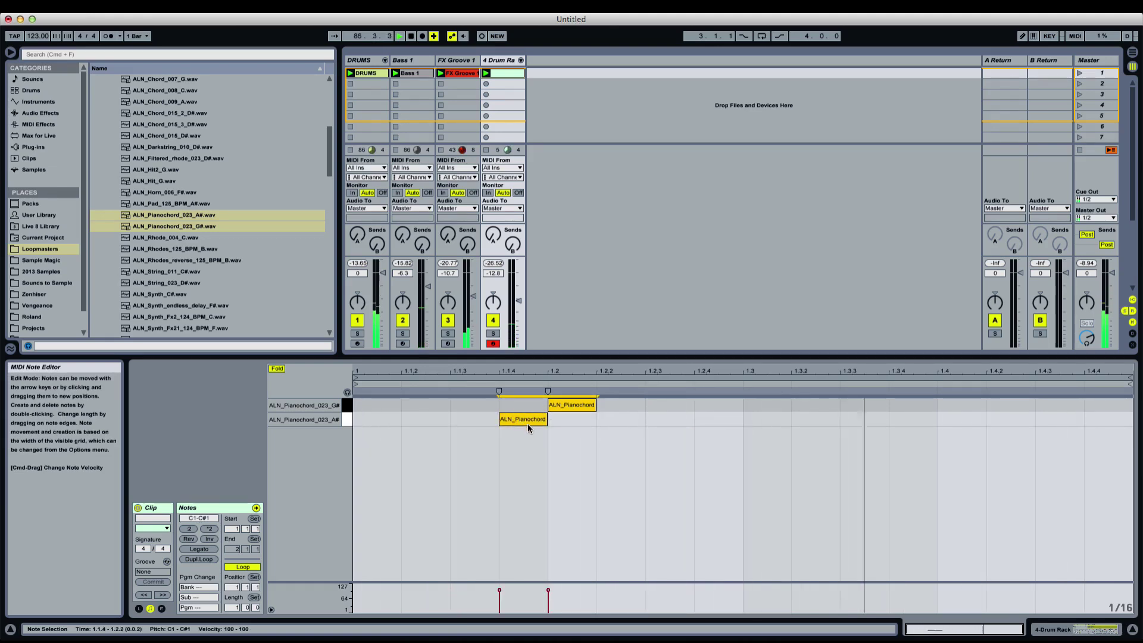
pyautogui.click(577, 447)
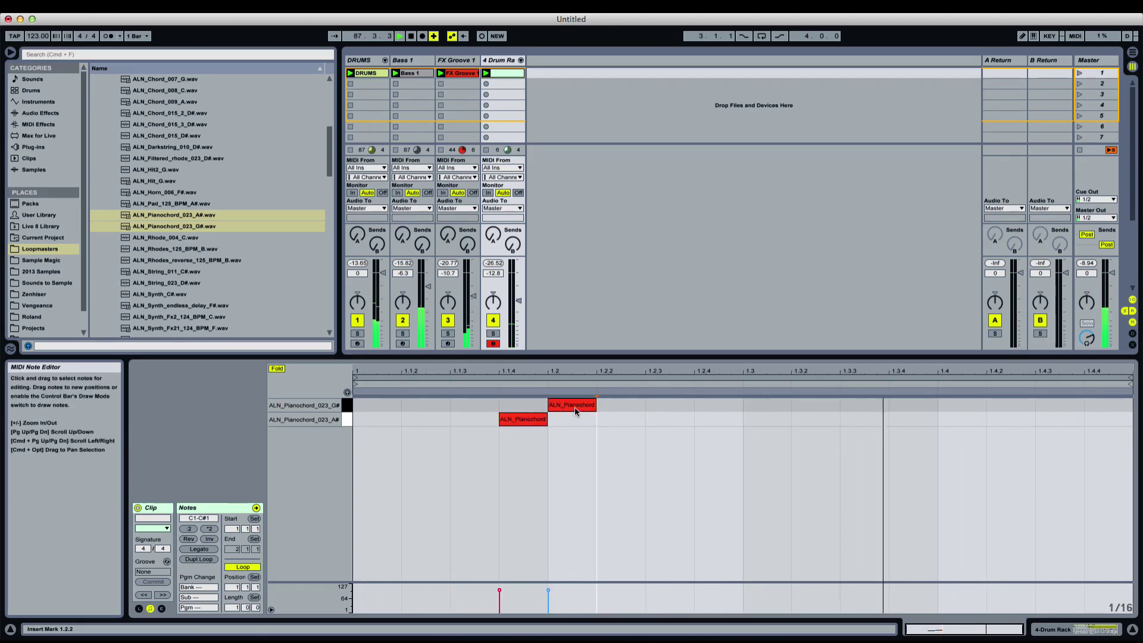
pyautogui.moveTo(574, 410); pyautogui.dragTo(623, 411)
pyautogui.click(624, 432)
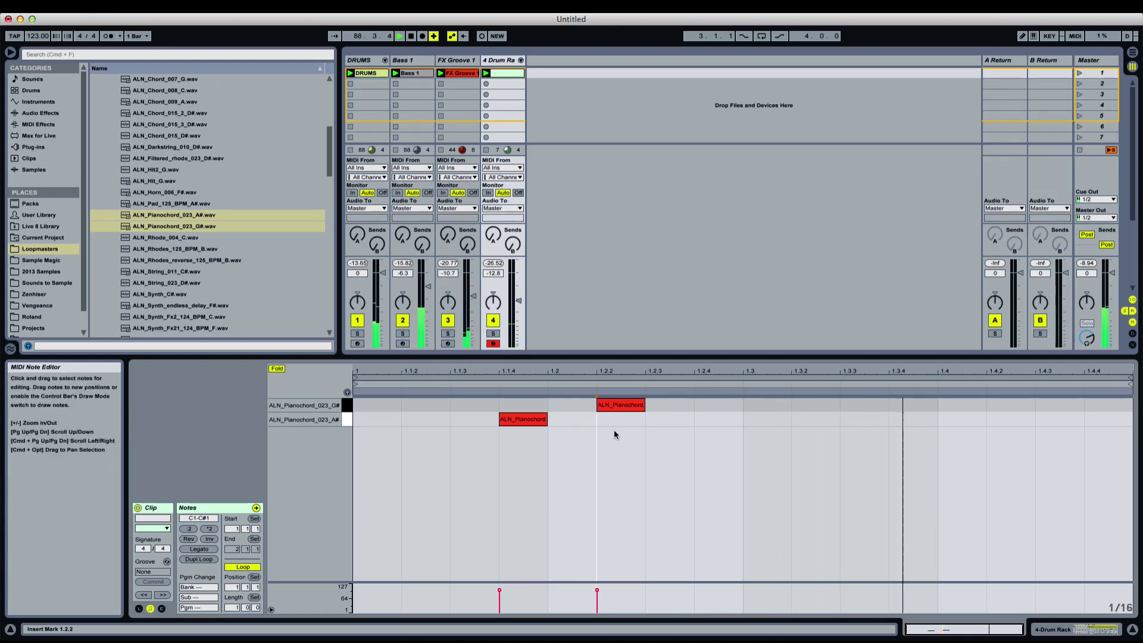
pyautogui.click(631, 445)
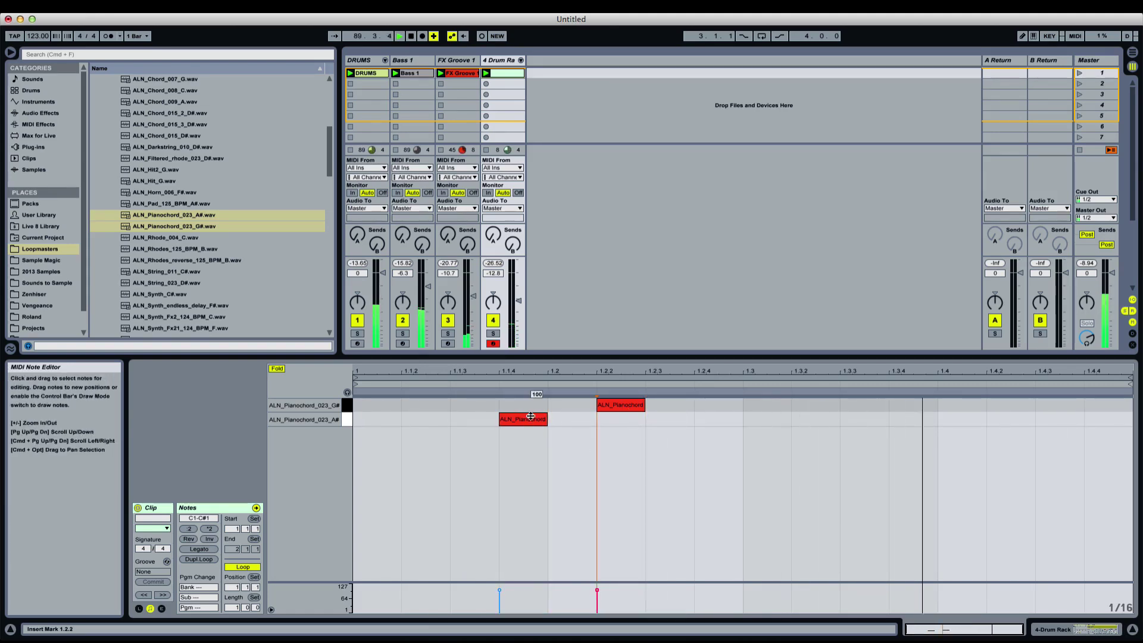
# Arrange the pianochord notes as A#–G# pairs, one at 1.2.3 and 1.2.4, the other at 1.3.3 and 1.3.4
pyautogui.press('super+a')
pyautogui.moveTo(524, 419); pyautogui.dragTo(473, 417)
pyautogui.click(494, 443)
pyautogui.moveTo(556, 406); pyautogui.dragTo(683, 420)
pyautogui.press('super+a')
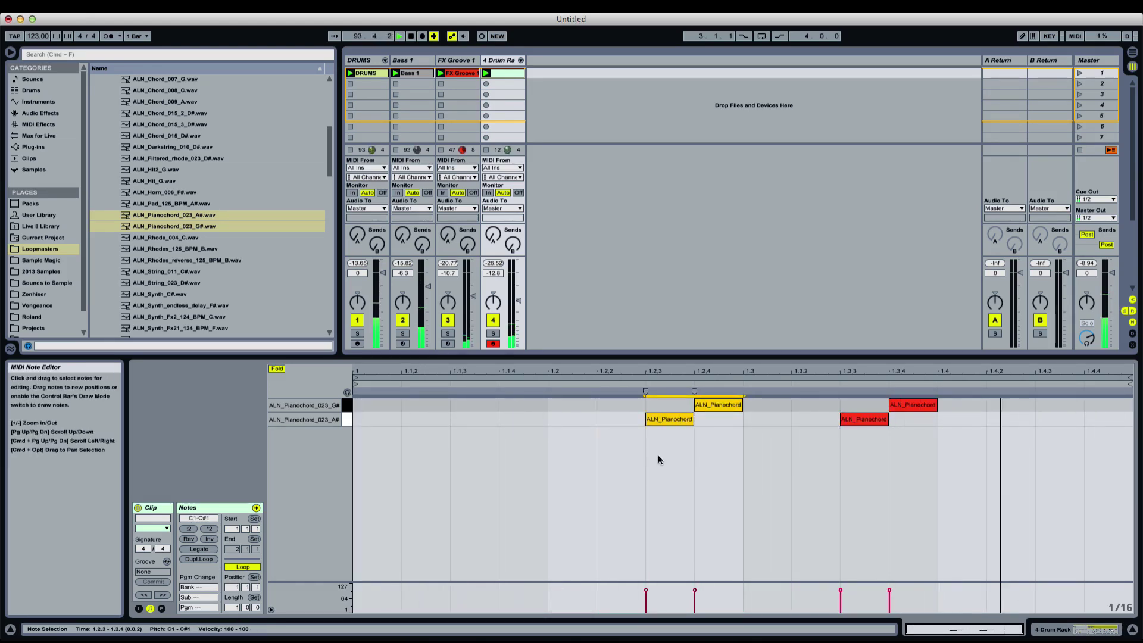
pyautogui.click(726, 457)
pyautogui.press('XF86AudioRaiseVolume')
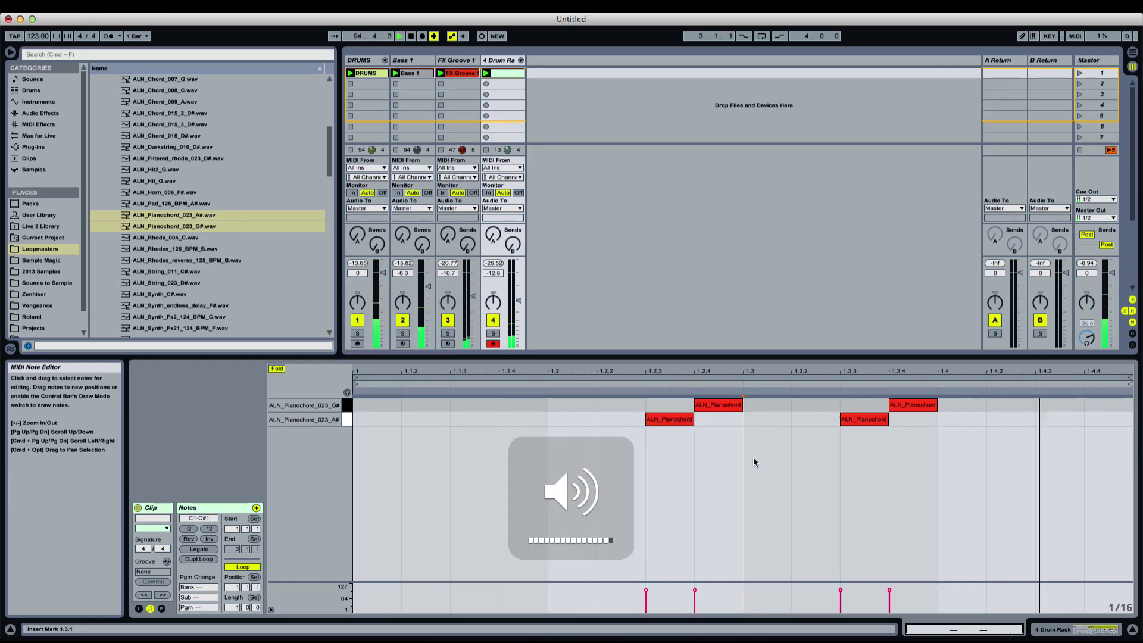
# Try an extra A# pianochord at 1.4.2 and G# at 1.4.4, and delete both notes again
pyautogui.click(497, 262)
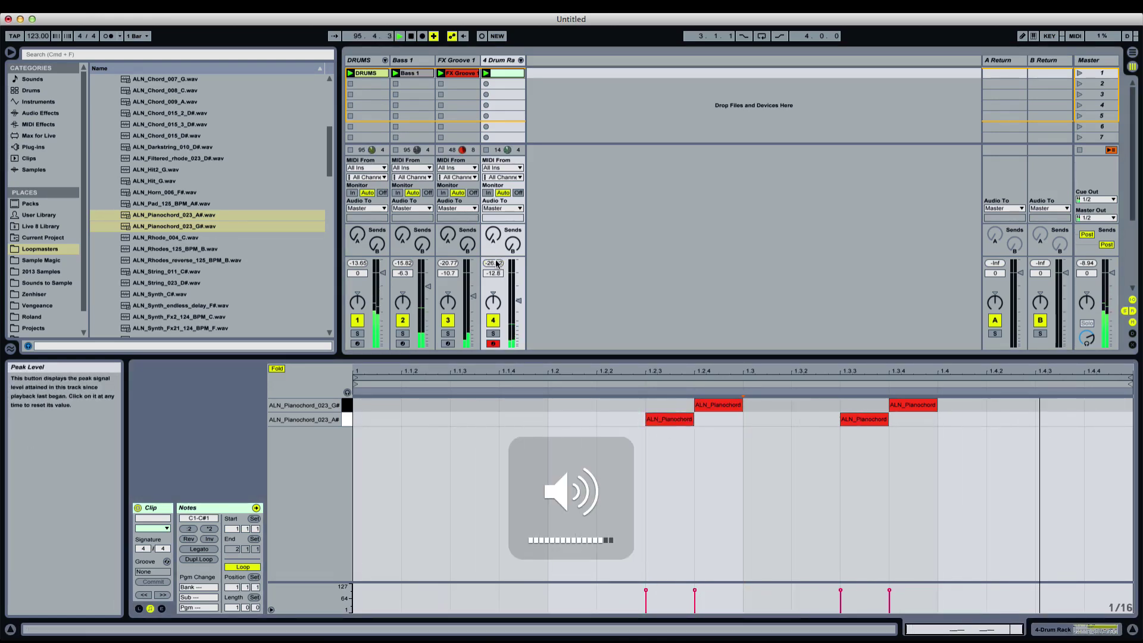
pyautogui.click(732, 476)
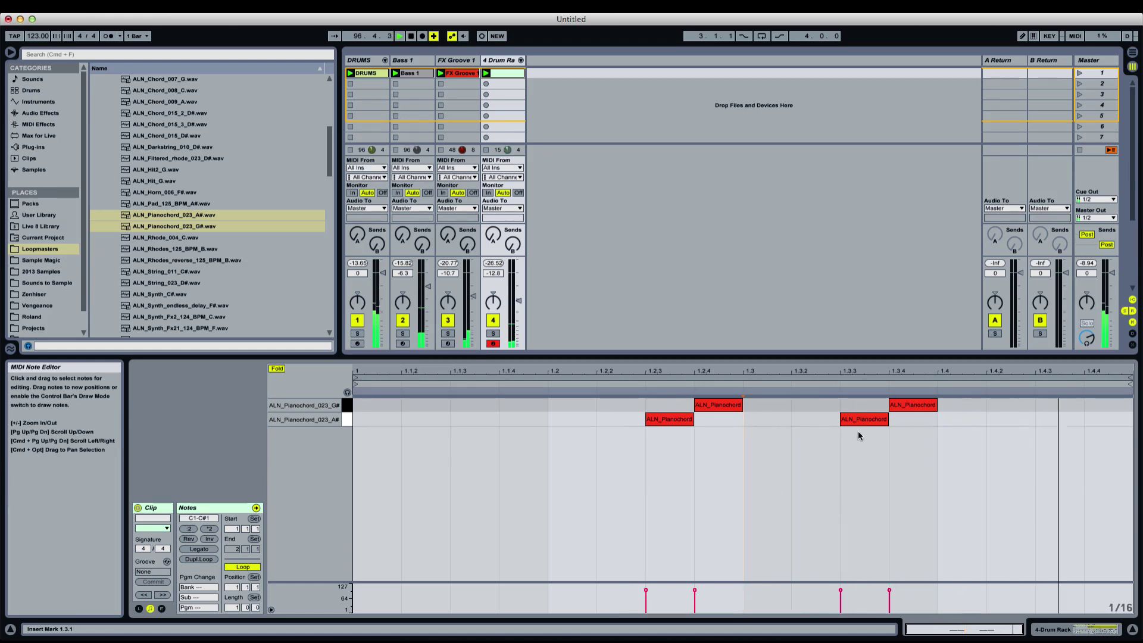
pyautogui.doubleClick(1054, 420)
pyautogui.moveTo(1055, 420); pyautogui.dragTo(1088, 412)
pyautogui.click(1002, 429)
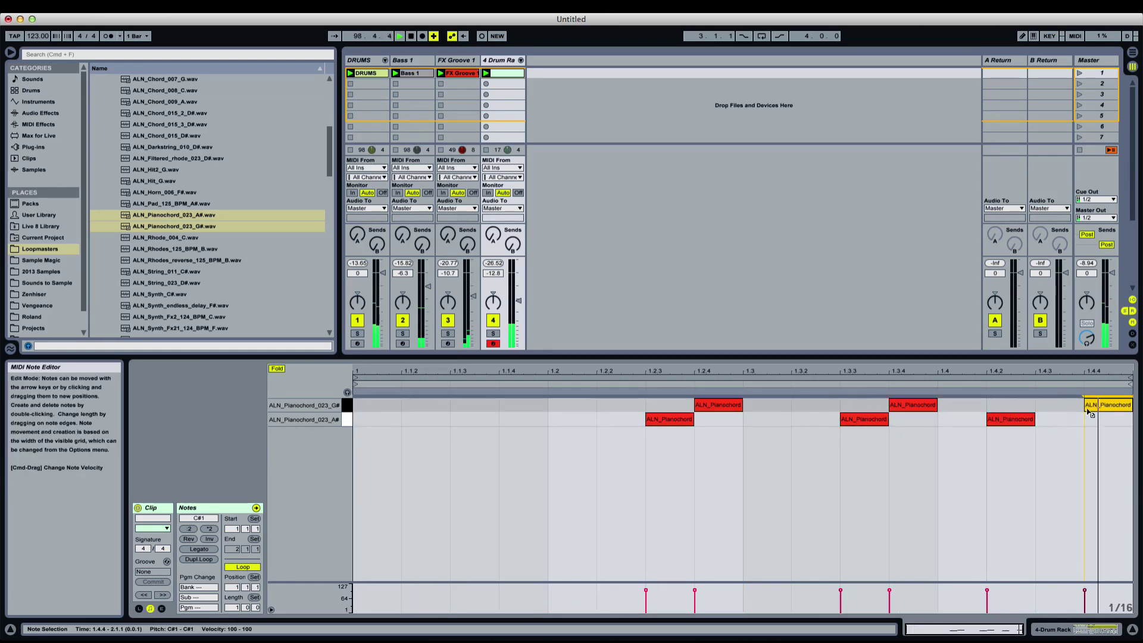
pyautogui.moveTo(990, 471); pyautogui.dragTo(1101, 407)
pyautogui.press('Delete')
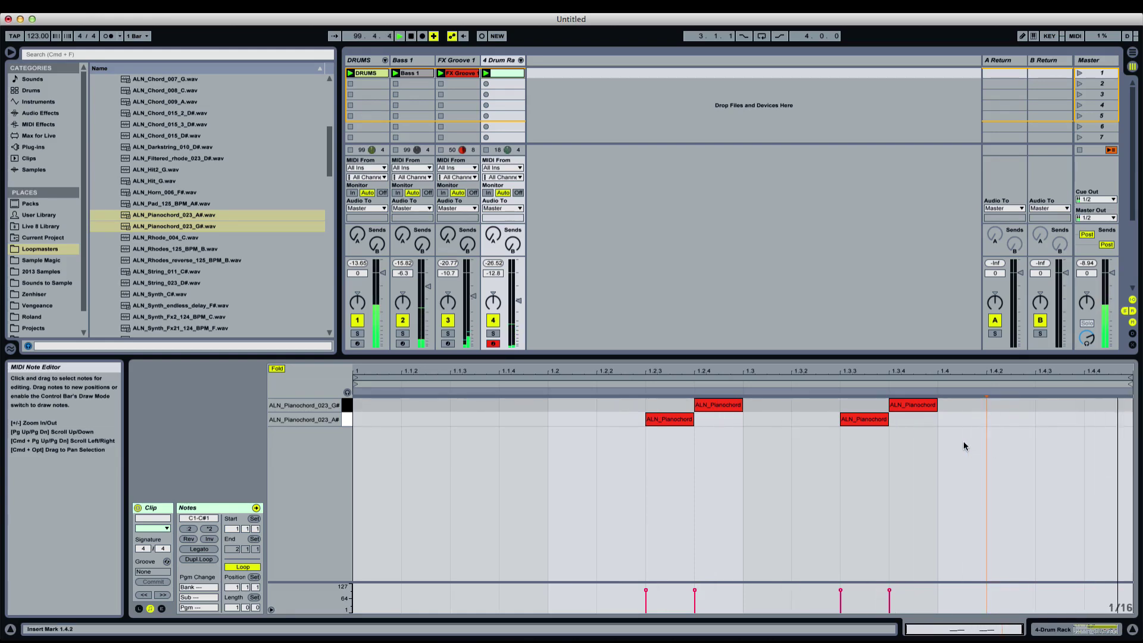
# Delete the pianochord pair at 1.2.3 and 1.2.4, keeping the pair at 1.3.3 and 1.3.4
pyautogui.moveTo(834, 441); pyautogui.dragTo(941, 386)
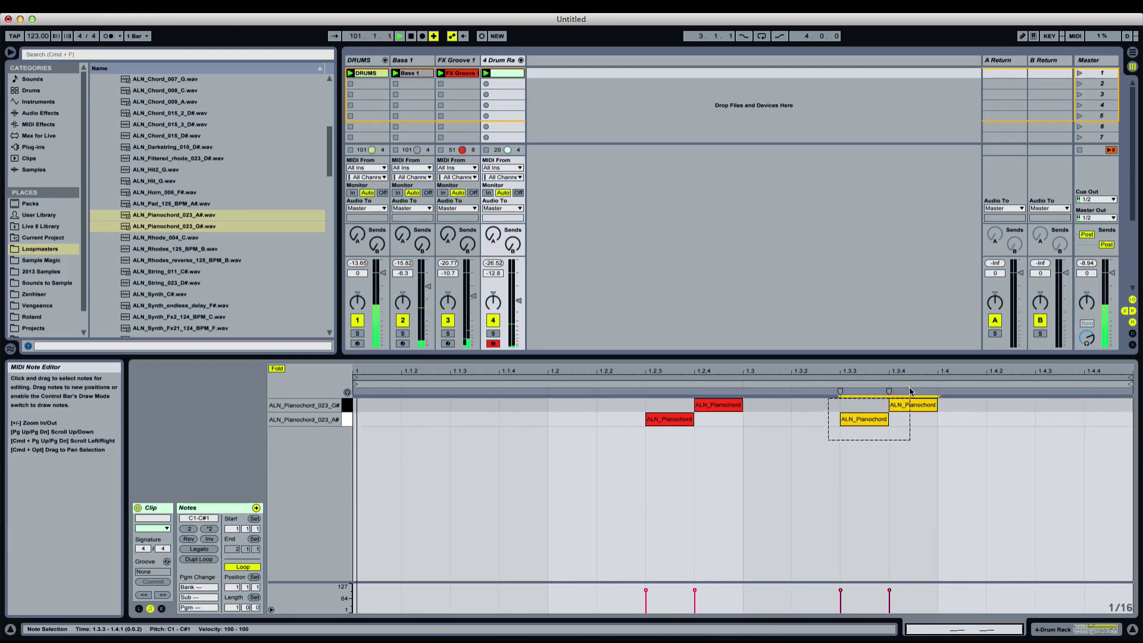
pyautogui.moveTo(636, 470); pyautogui.dragTo(745, 418)
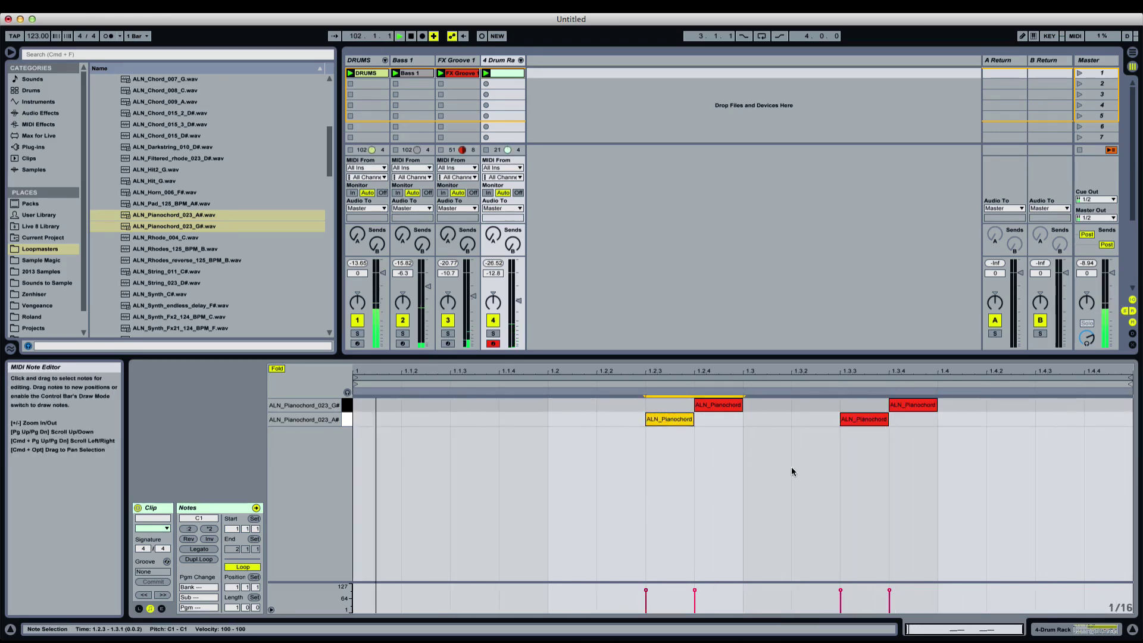
pyautogui.moveTo(799, 461); pyautogui.dragTo(630, 387)
pyautogui.press('Delete')
pyautogui.moveTo(846, 446); pyautogui.dragTo(918, 387)
pyautogui.click(803, 445)
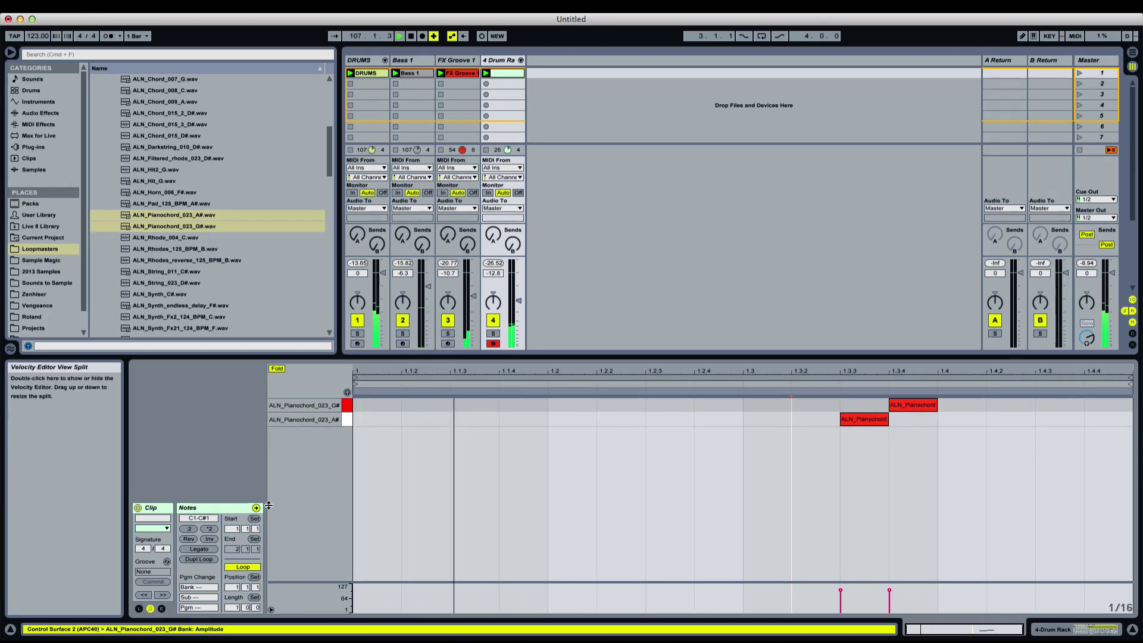
# Set the pianochord clip's loop length to 2 bars
pyautogui.click(236, 607)
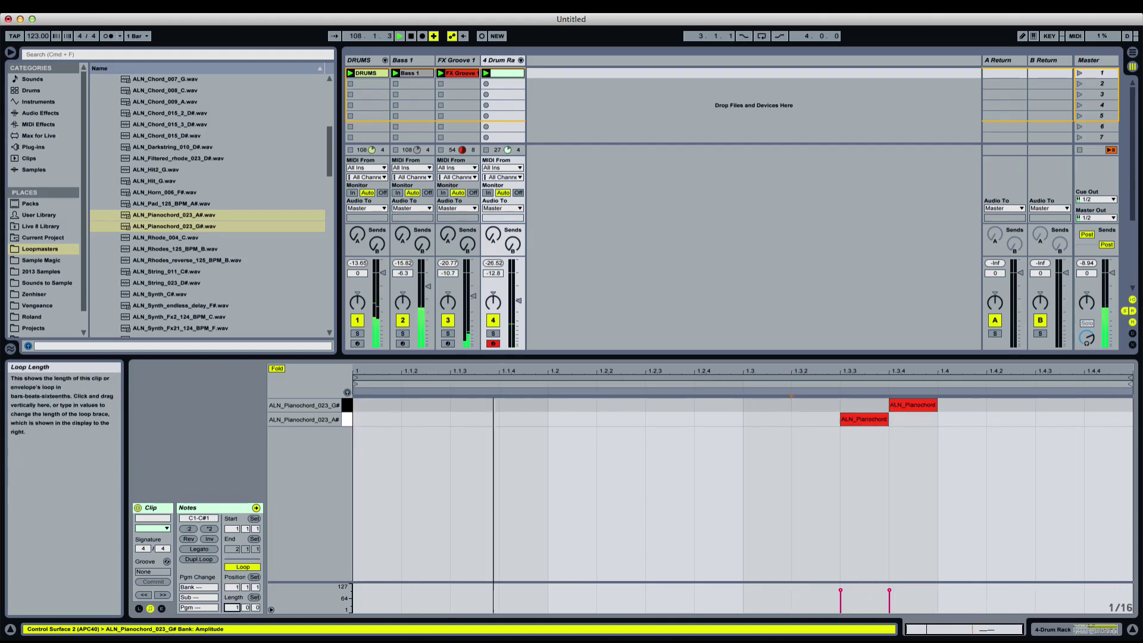
pyautogui.write('2')
pyautogui.press('Return')
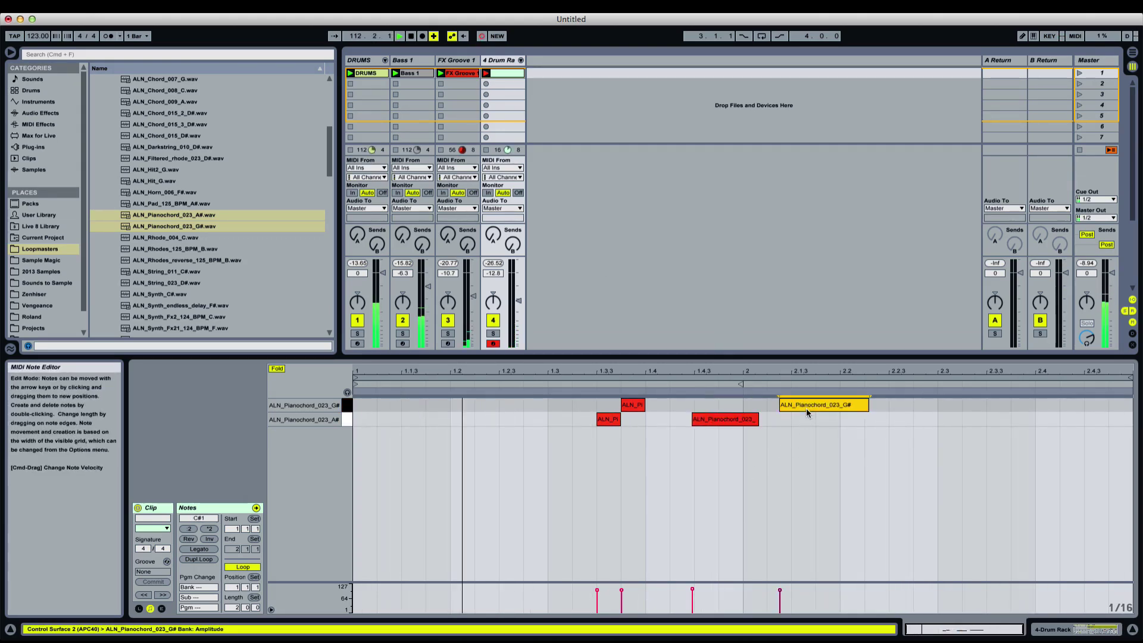
# Fit the later pianochord pair to the grid, with A# from 1.4.3 to 2.1.1 and G# from 2.1.2 to 2.2.1
pyautogui.moveTo(806, 408); pyautogui.dragTo(794, 410)
pyautogui.click(702, 422)
pyautogui.click(727, 449)
pyautogui.moveTo(703, 422); pyautogui.dragTo(743, 422)
pyautogui.click(769, 437)
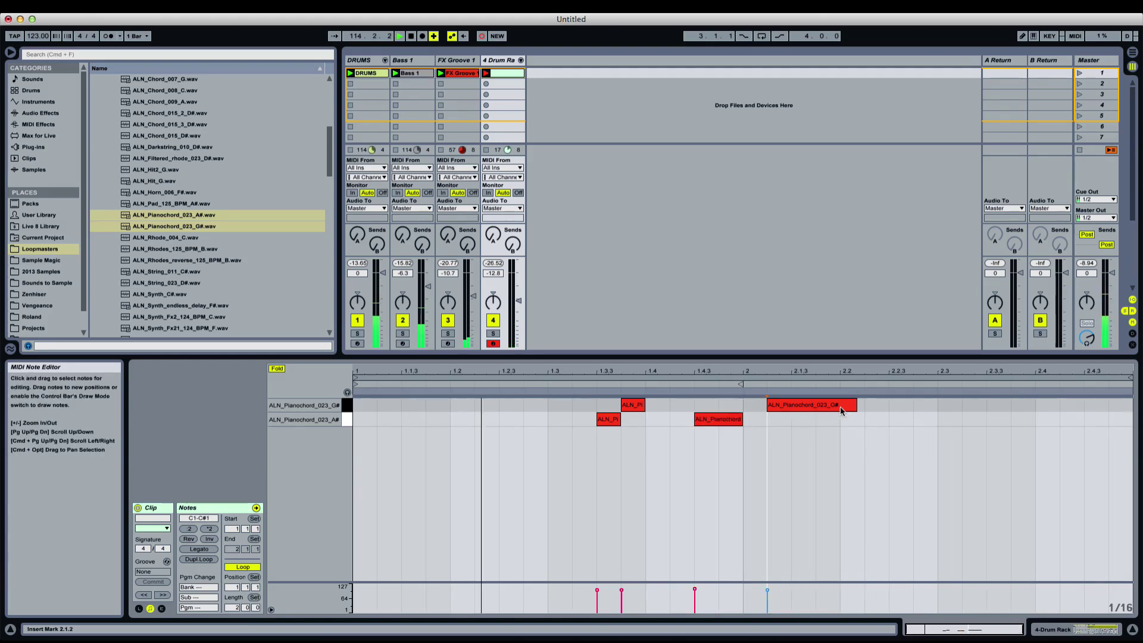
pyautogui.moveTo(856, 409); pyautogui.dragTo(841, 409)
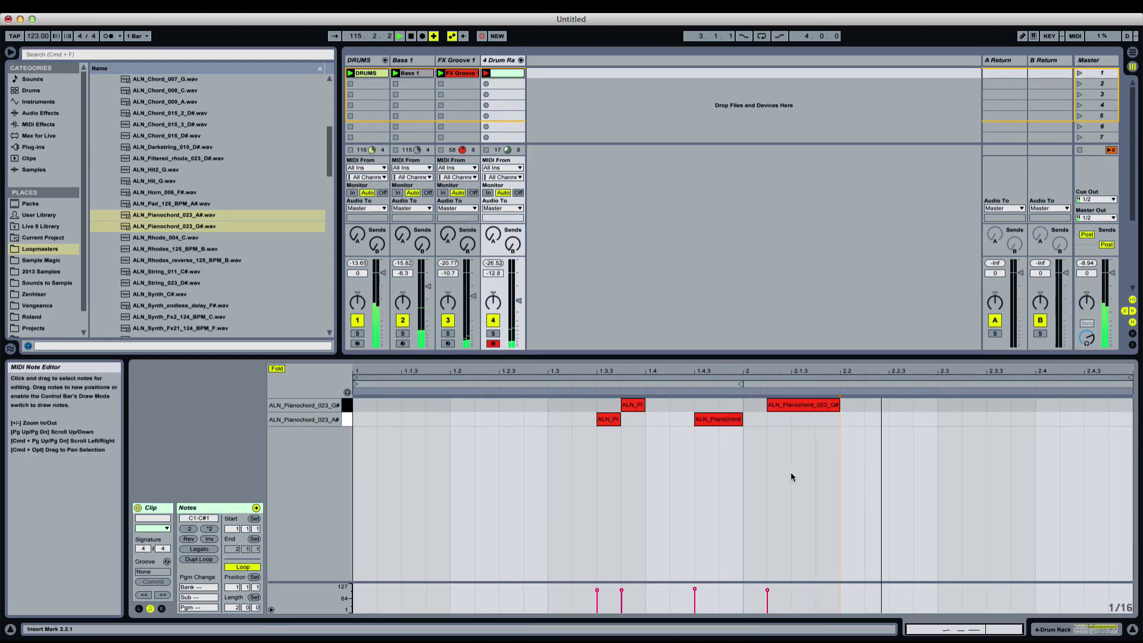
pyautogui.click(727, 451)
pyautogui.click(742, 421)
pyautogui.click(651, 485)
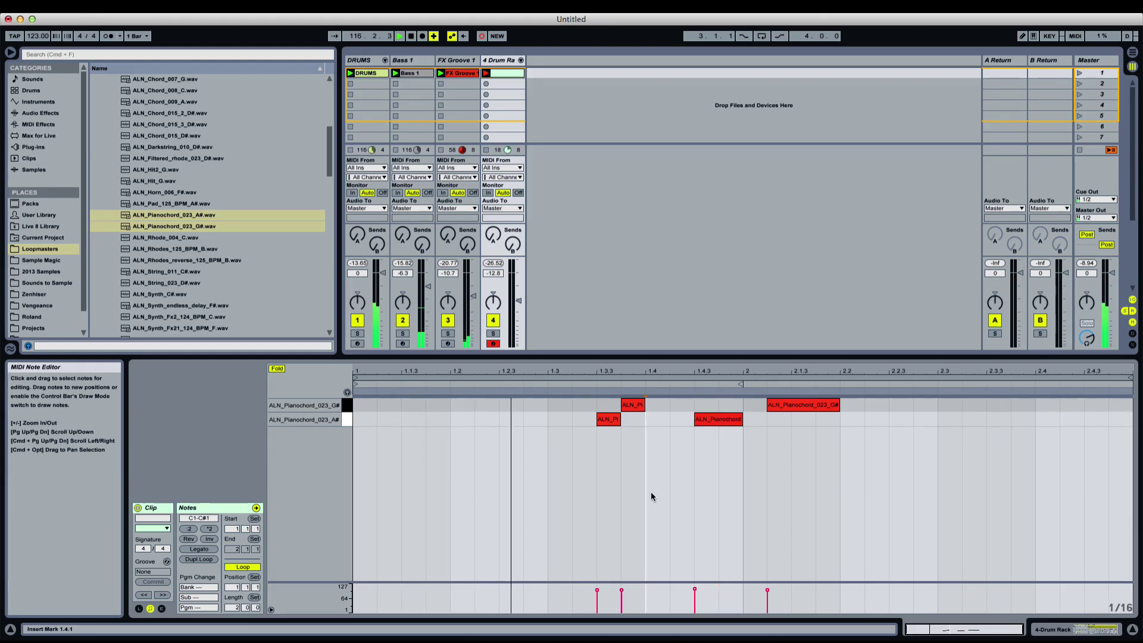
pyautogui.press('XF86AudioLowerVolume')
pyautogui.press('XF86AudioLowerVolume')
pyautogui.click(744, 409)
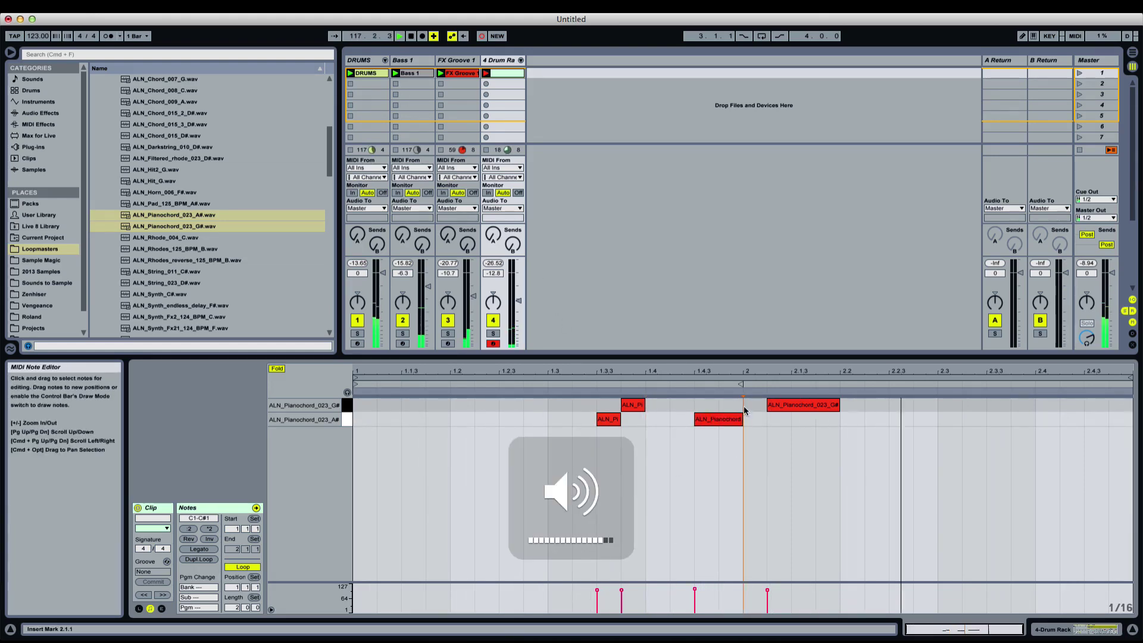
pyautogui.click(756, 473)
# Duplicate the loop to 4 bars and delete the longer pianochord pair at 1.4.3 and 2.1.2 from the first half
pyautogui.click(199, 559)
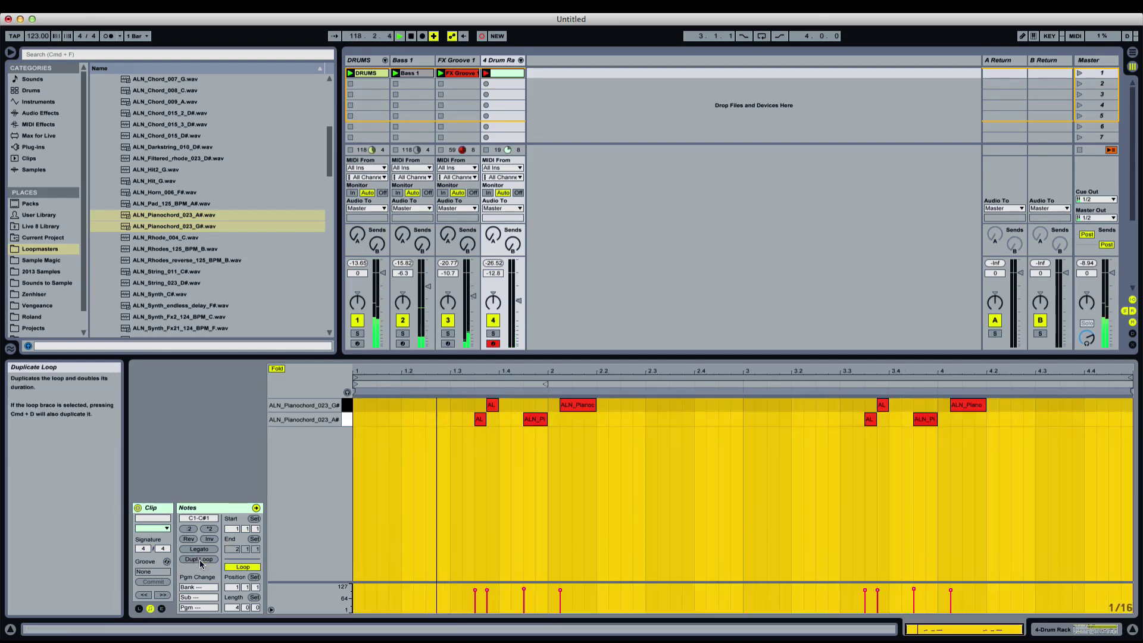
pyautogui.click(527, 463)
pyautogui.moveTo(490, 481); pyautogui.dragTo(619, 408)
pyautogui.press('Delete')
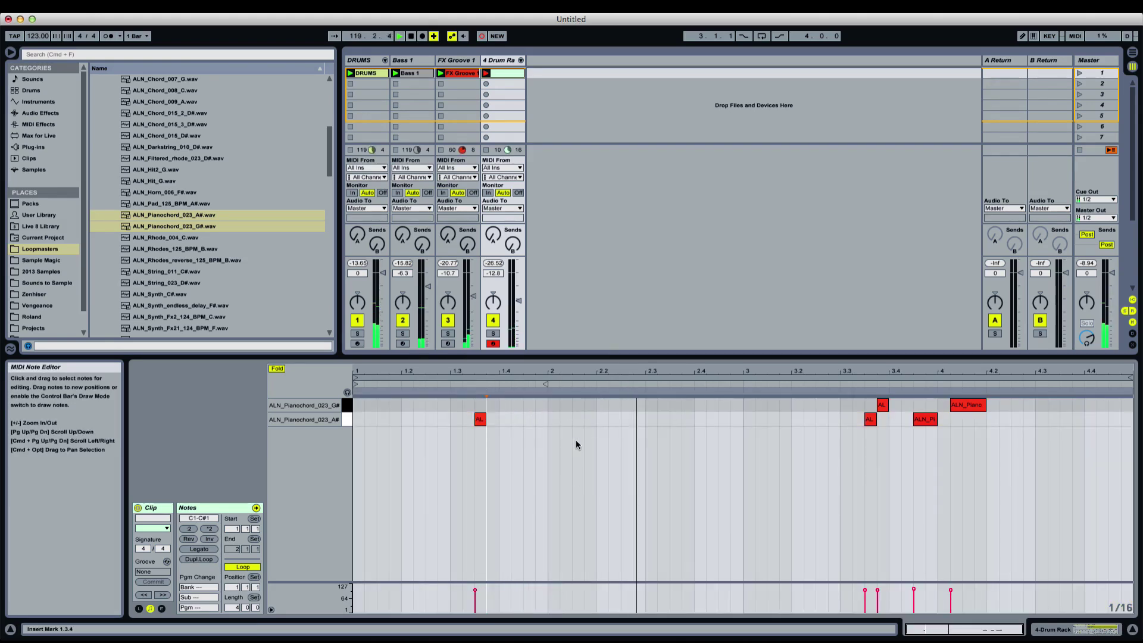
pyautogui.press('super+z')
pyautogui.moveTo(519, 461); pyautogui.dragTo(616, 408)
pyautogui.press('Delete')
pyautogui.click(750, 448)
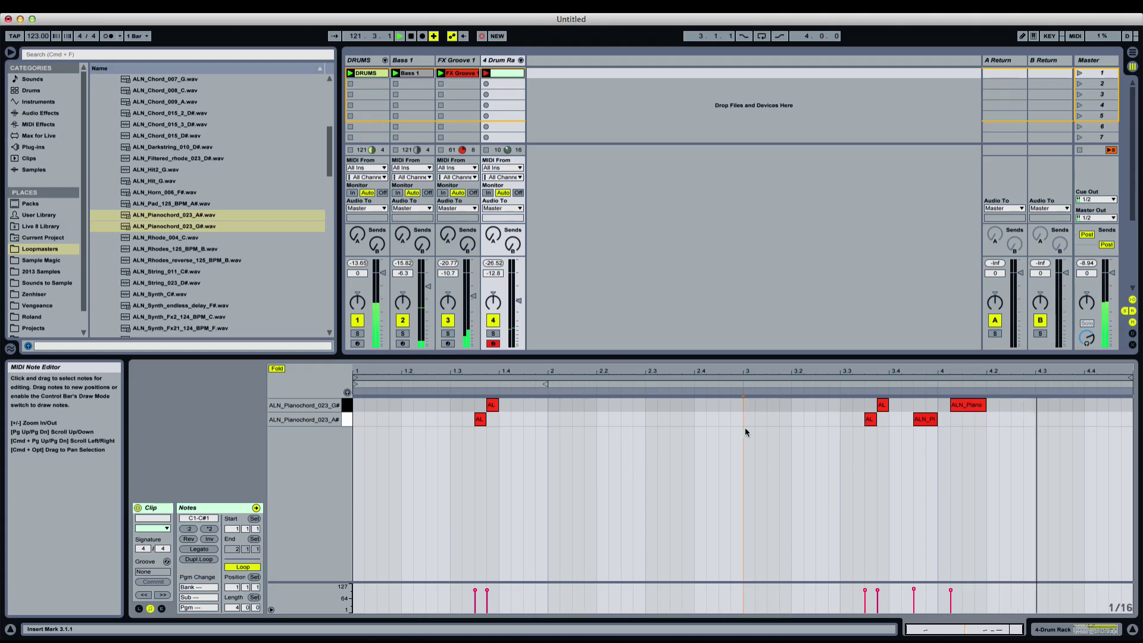
pyautogui.click(547, 412)
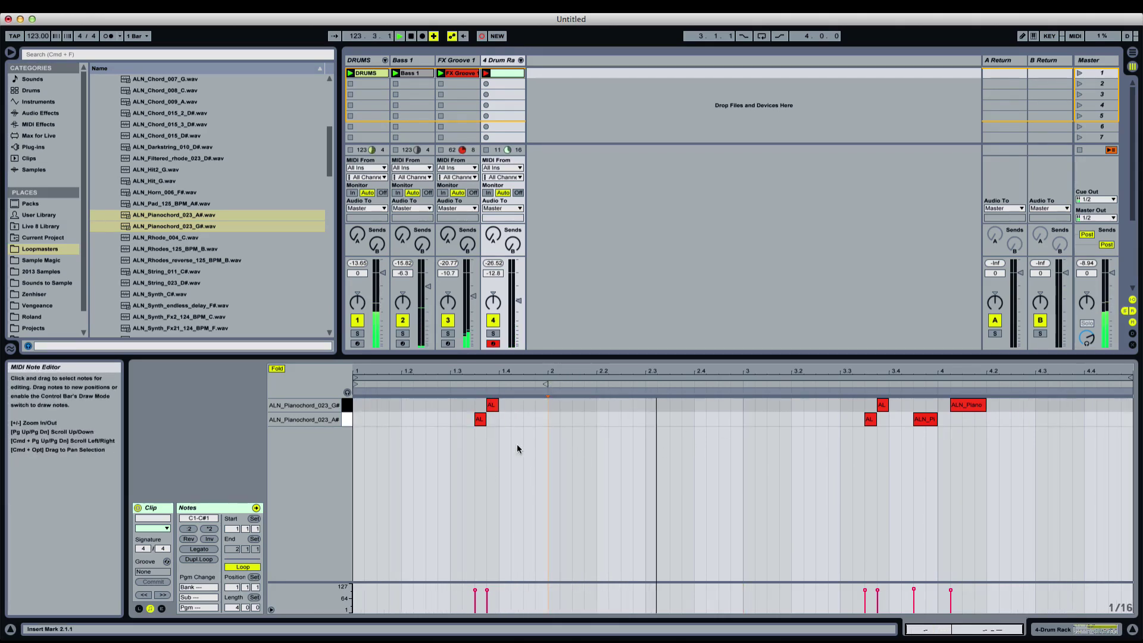
pyautogui.moveTo(545, 428); pyautogui.dragTo(334, 324)
pyautogui.click(693, 498)
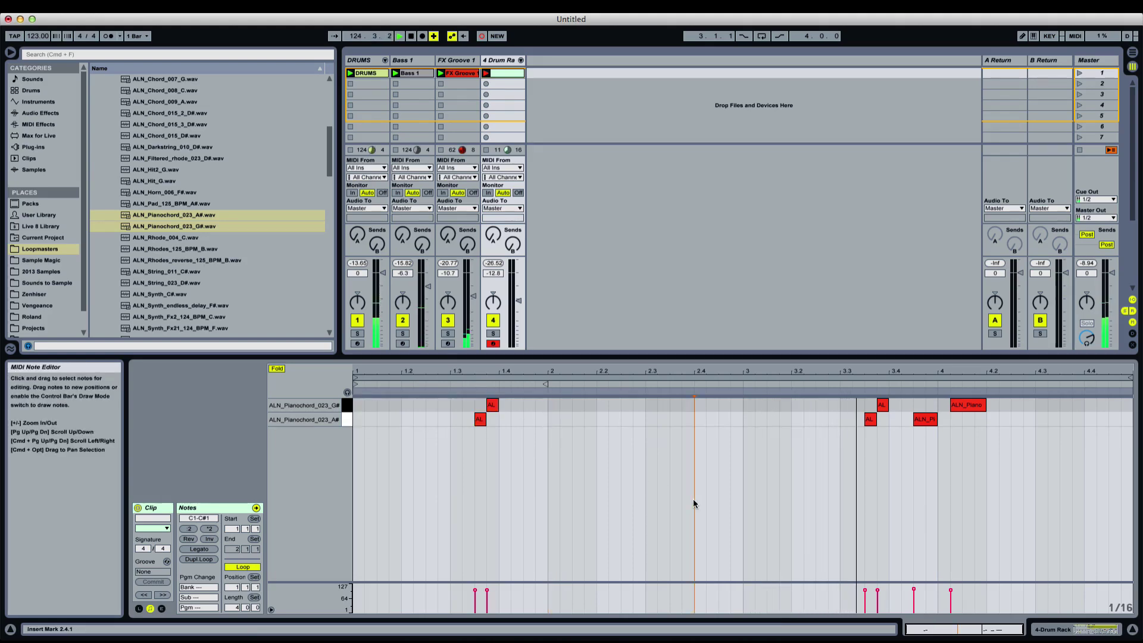
pyautogui.click(543, 449)
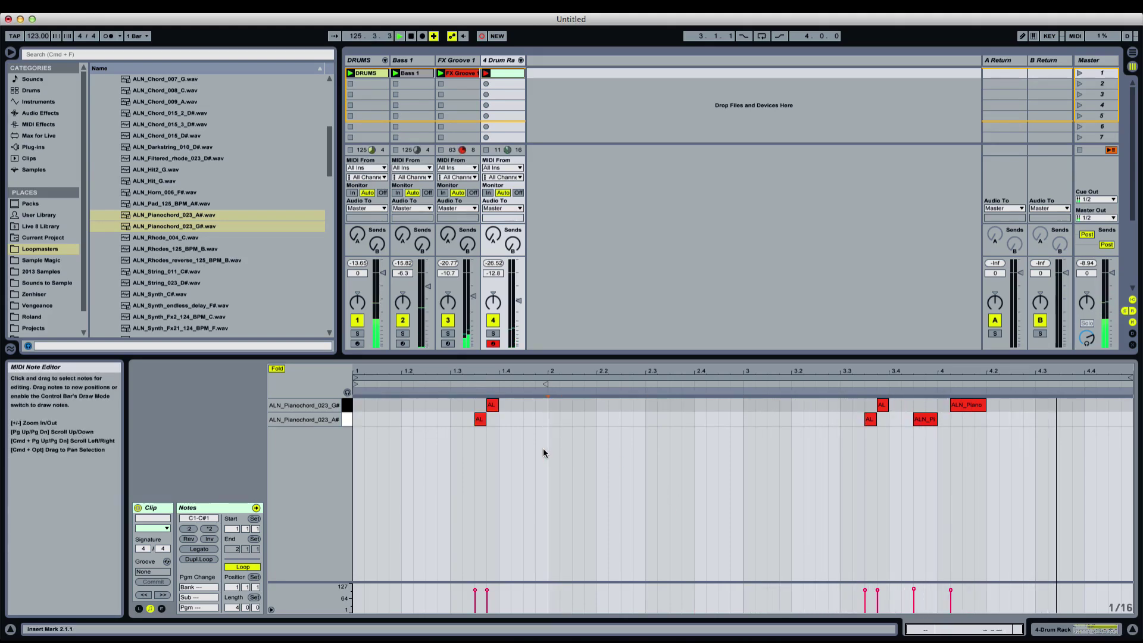
pyautogui.press('super+s')
pyautogui.press('Escape')
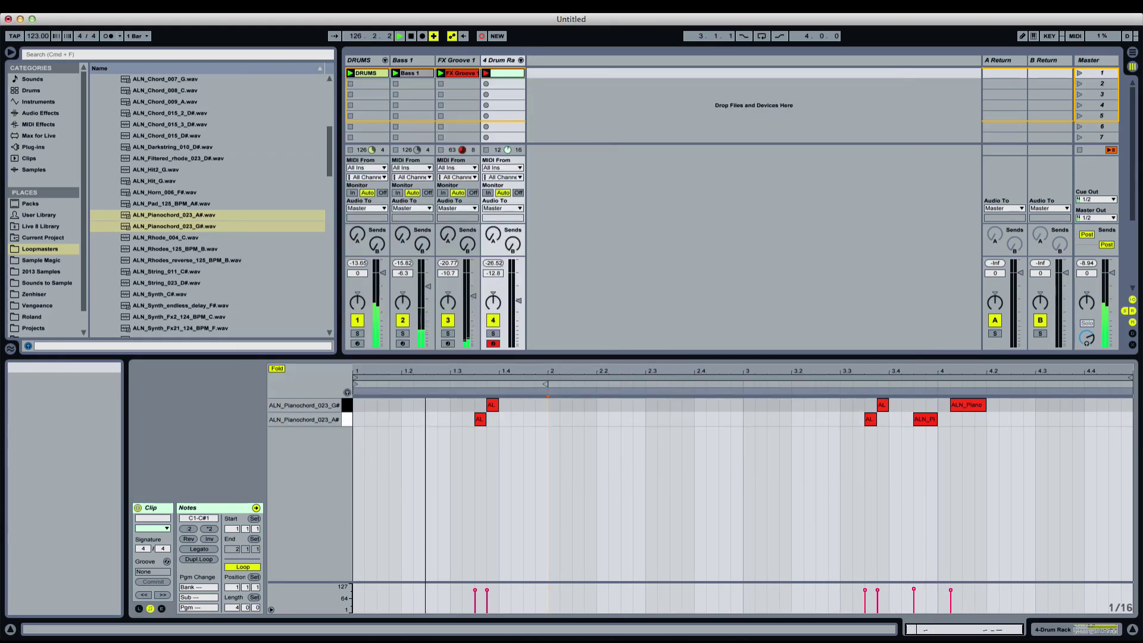
pyautogui.click(488, 60)
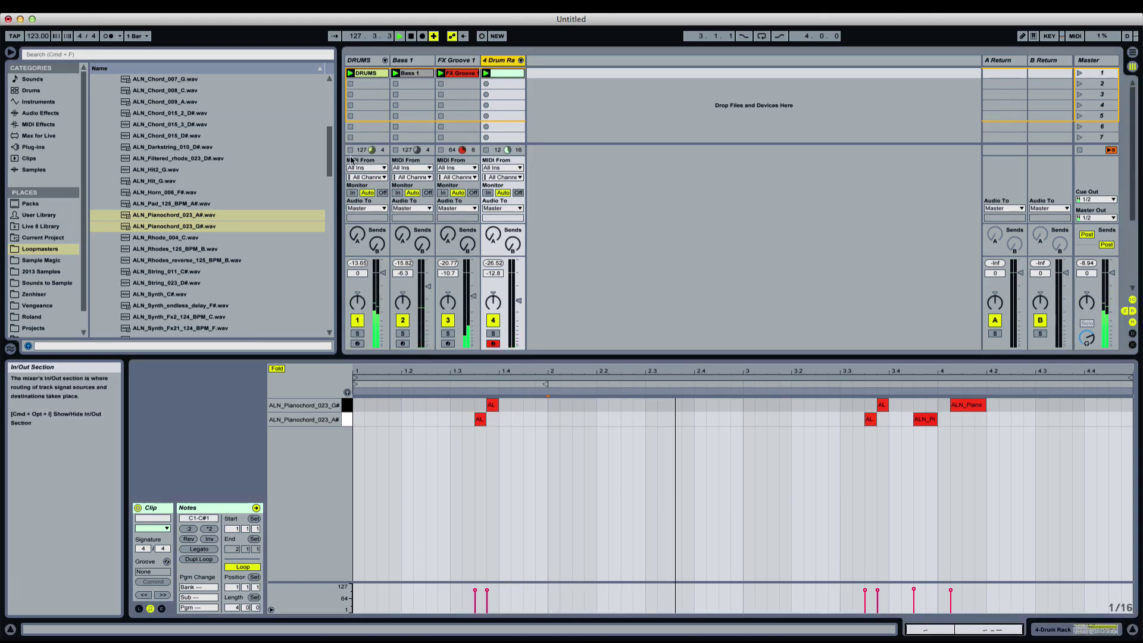
# Audition the pianochord, string, synth, rhode and chord samples in ALN_INSTRUMENTS against the groove, up to ALN_Chord_005_2_G#.wav
pyautogui.click(234, 229)
pyautogui.press('Up')
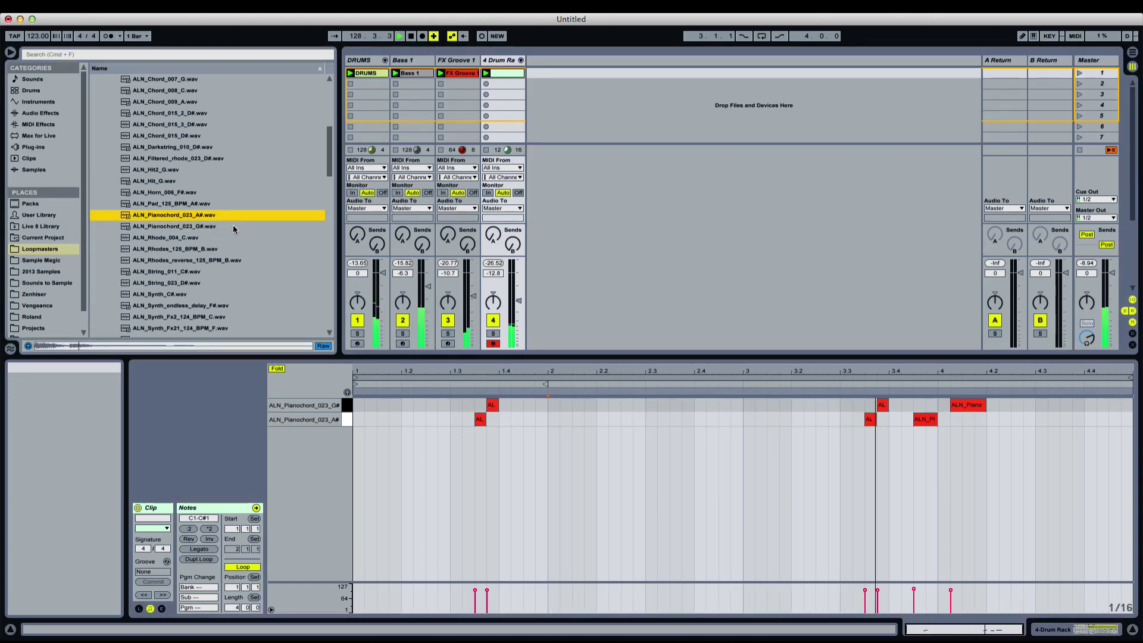
pyautogui.click(220, 273)
pyautogui.press('Down')
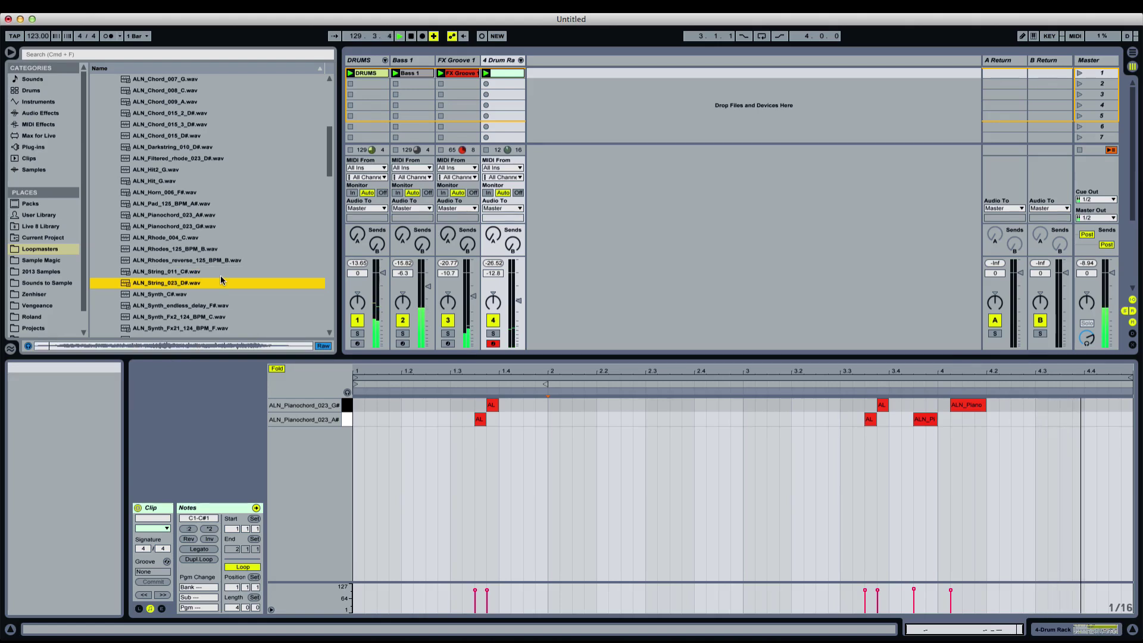
pyautogui.scroll(-2, 222, 273)
pyautogui.scroll(3, 218, 246)
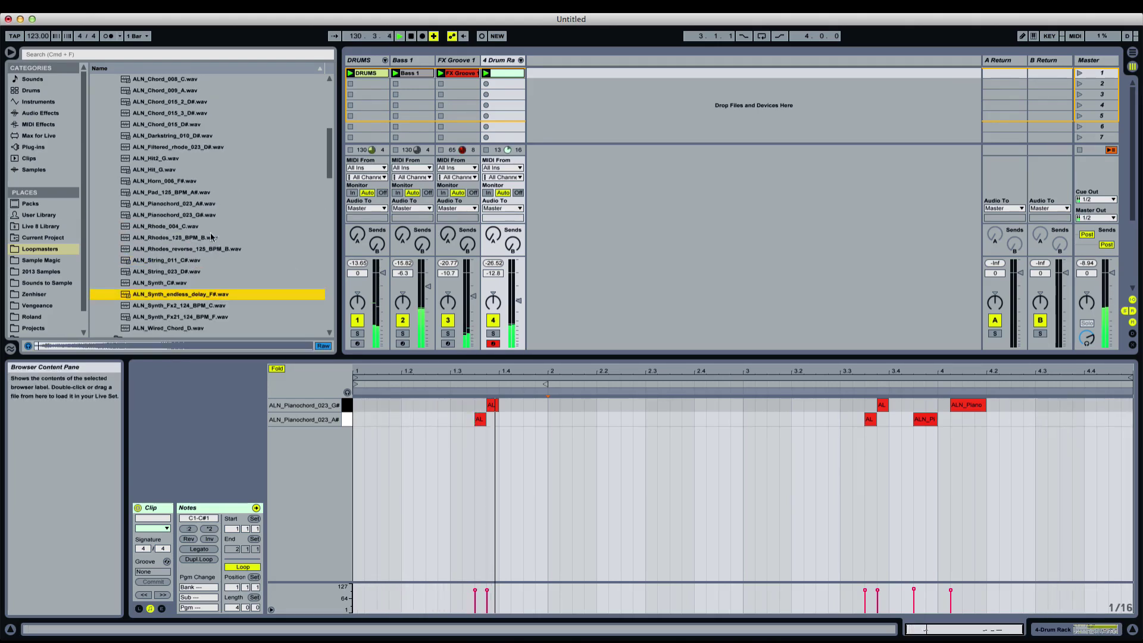
pyautogui.click(212, 146)
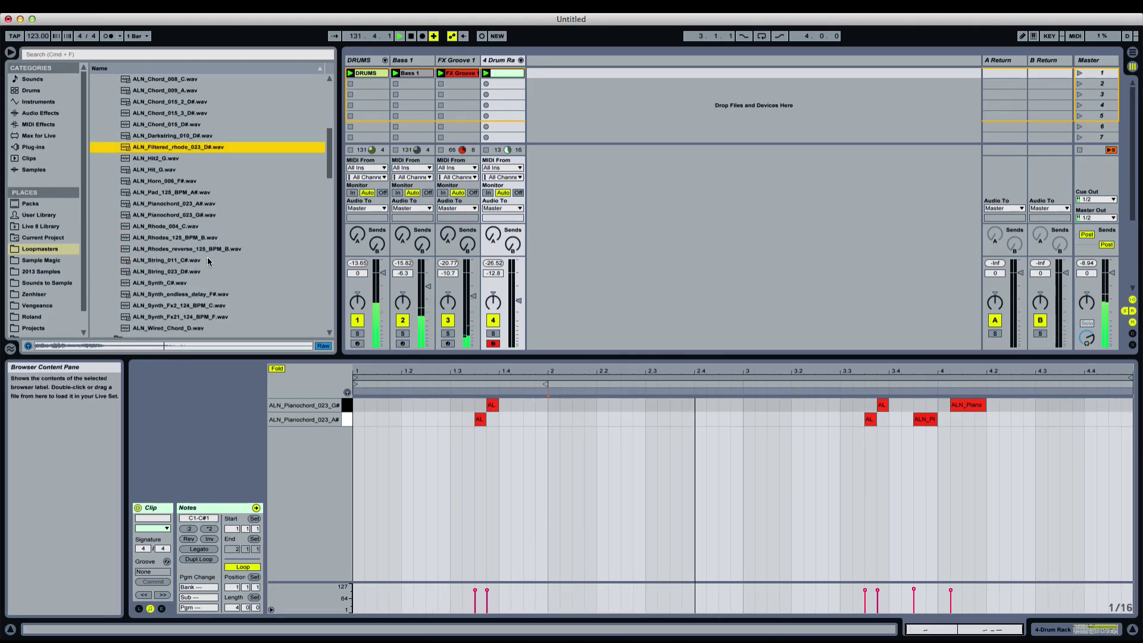
pyautogui.scroll(4, 207, 255)
pyautogui.click(205, 193)
pyautogui.scroll(1, 205, 192)
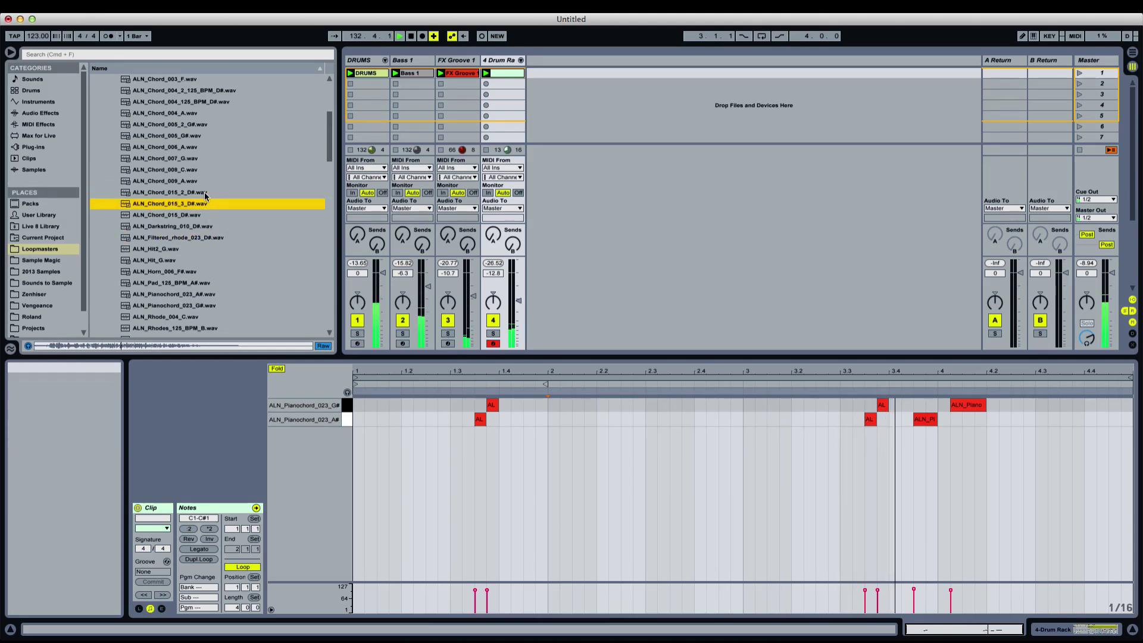
pyautogui.click(205, 125)
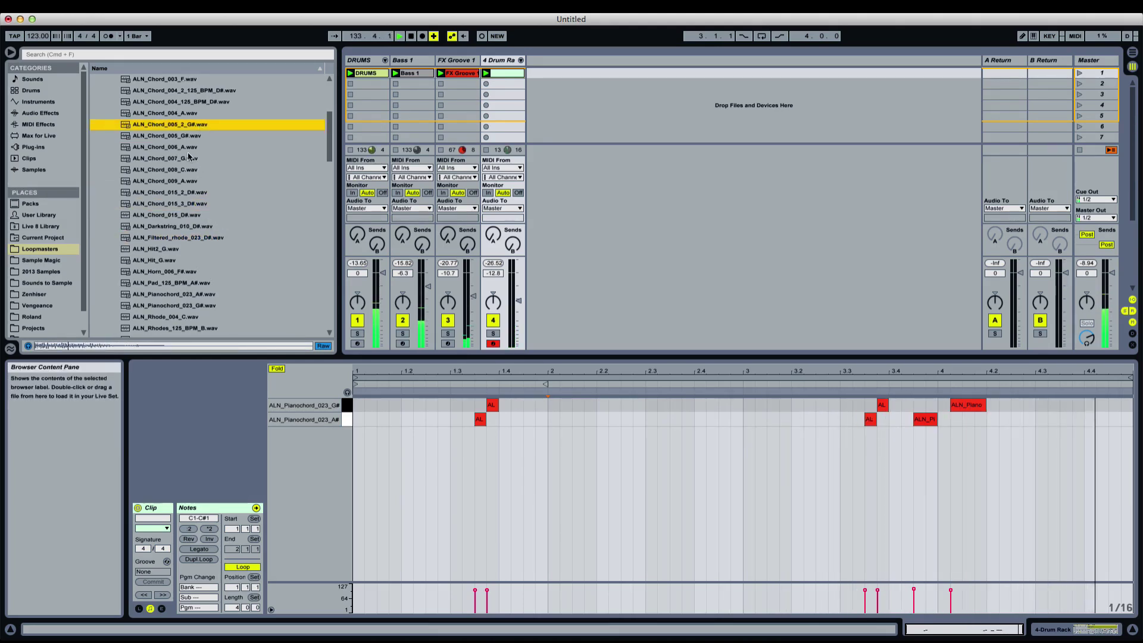
pyautogui.scroll(3, 188, 157)
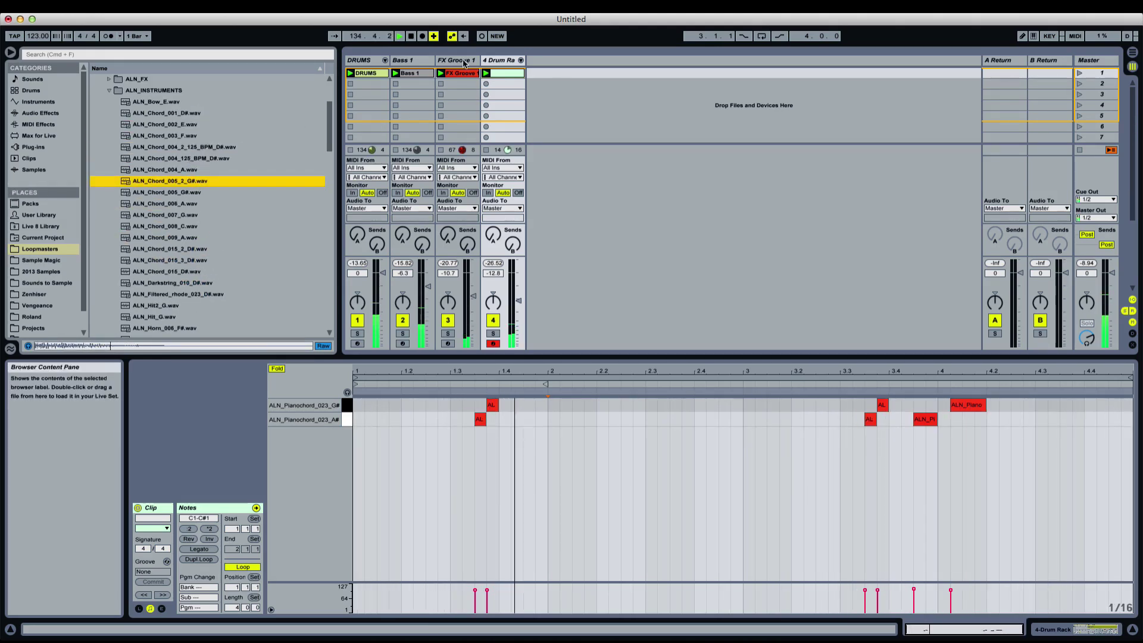
pyautogui.click(504, 61)
pyautogui.press('super+shift+t')
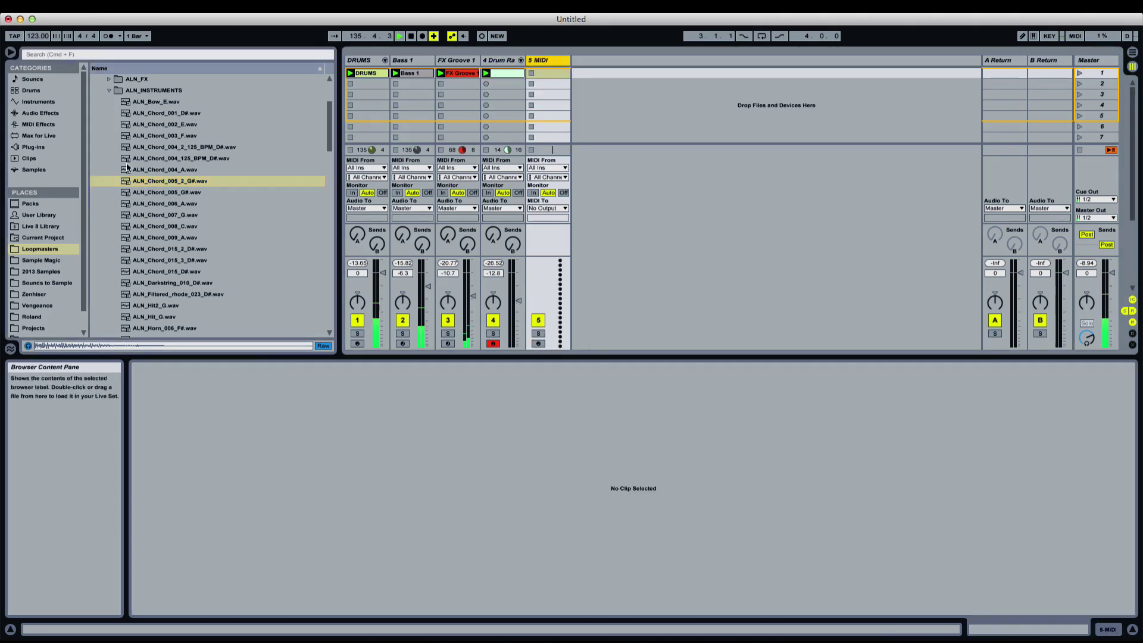
pyautogui.press('Delete')
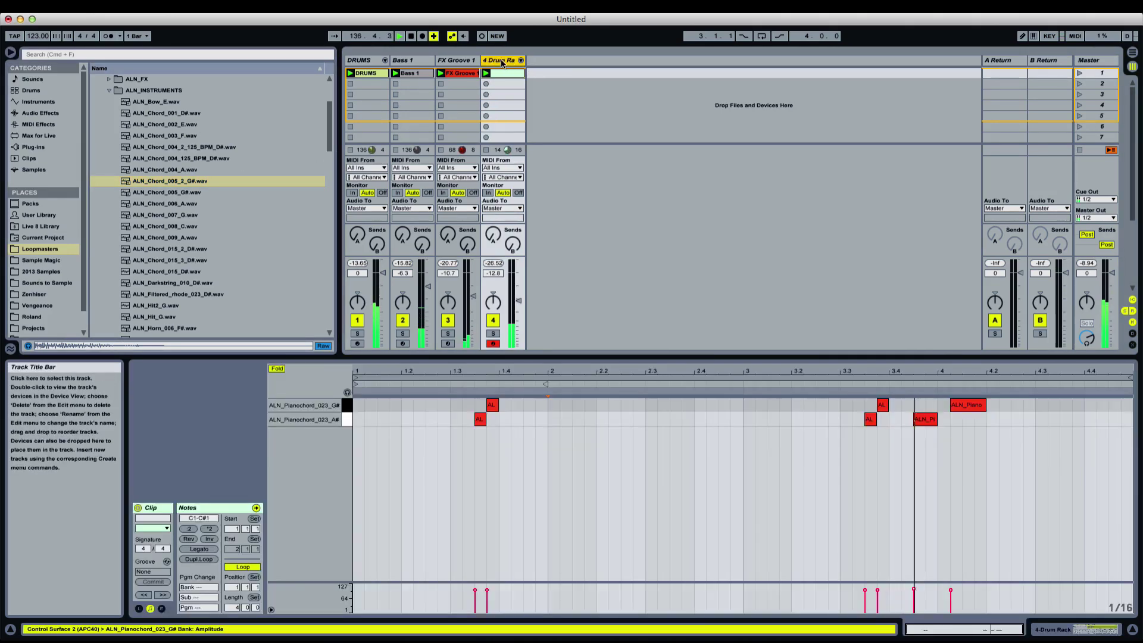
# Load ALN_Chord_005_2_G#.wav onto the D1 pad of track 4's Drum Rack
pyautogui.doubleClick(502, 60)
pyautogui.doubleClick(179, 179)
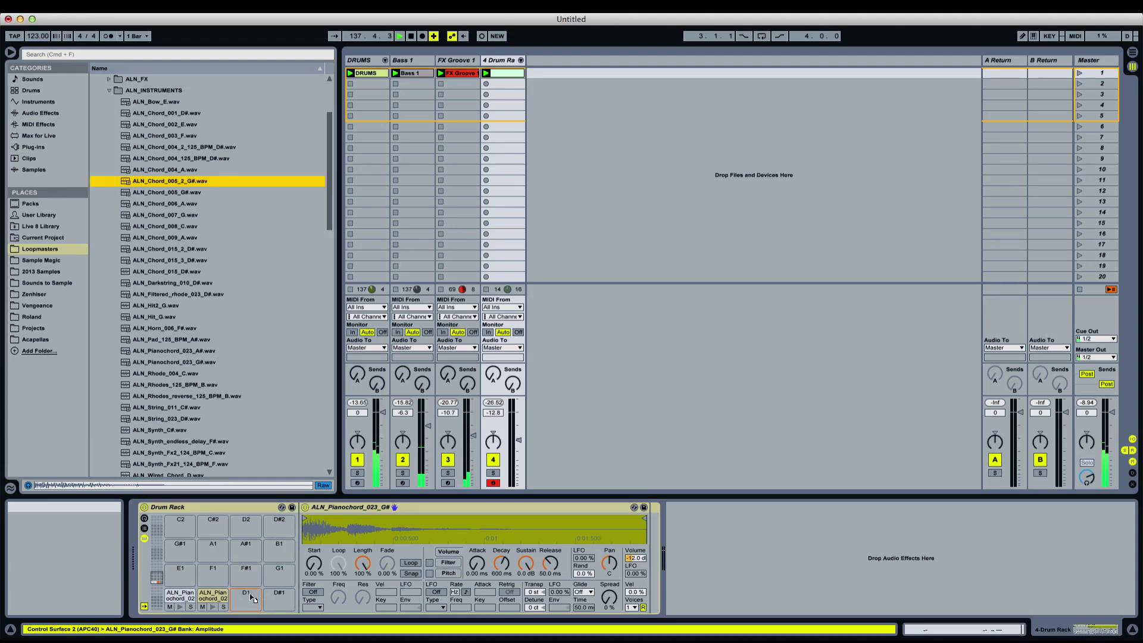
# Add sixteenth-note ALN_Chord_005_2_G# hits at 1.1.3, 2.1.3 and 3.1.3 in the Drum Rack clip
pyautogui.click(509, 72)
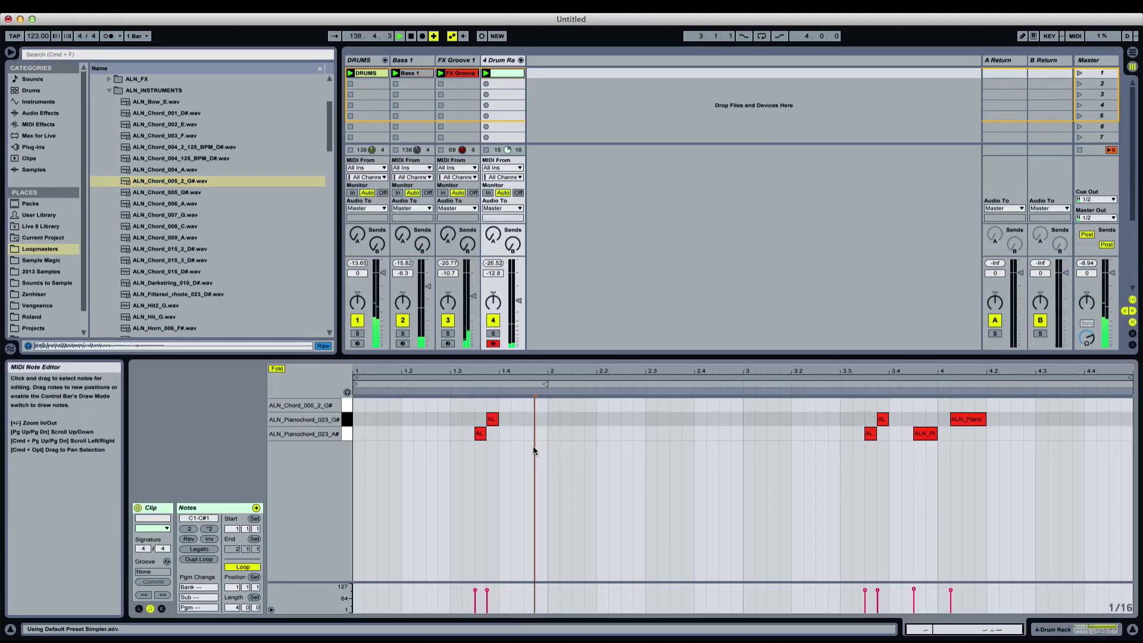
pyautogui.press('space')
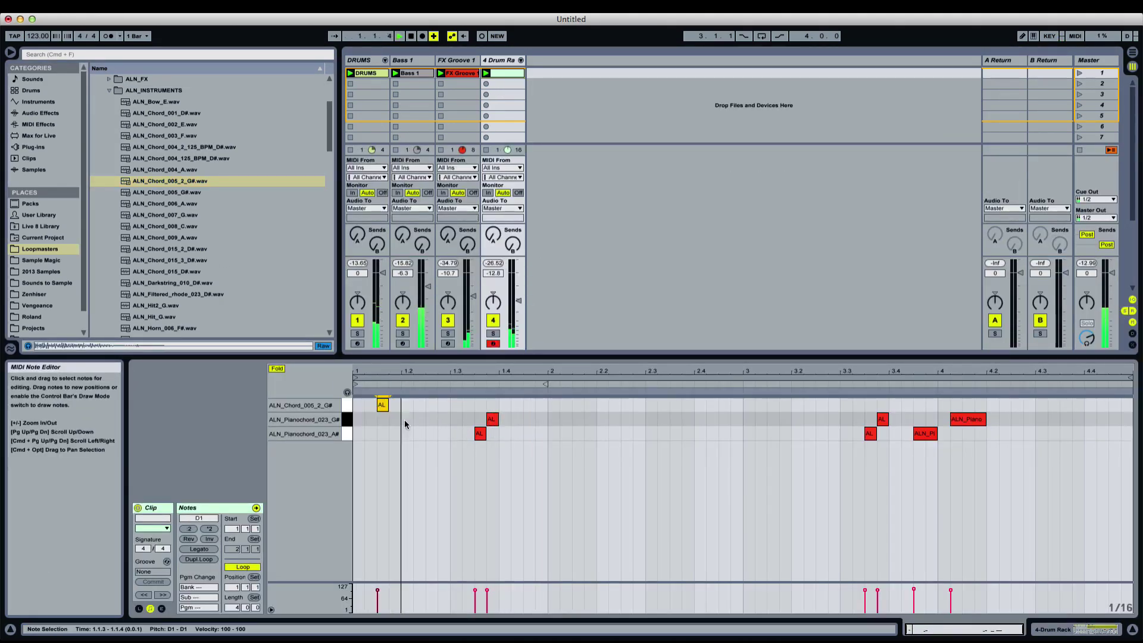
pyautogui.click(485, 408)
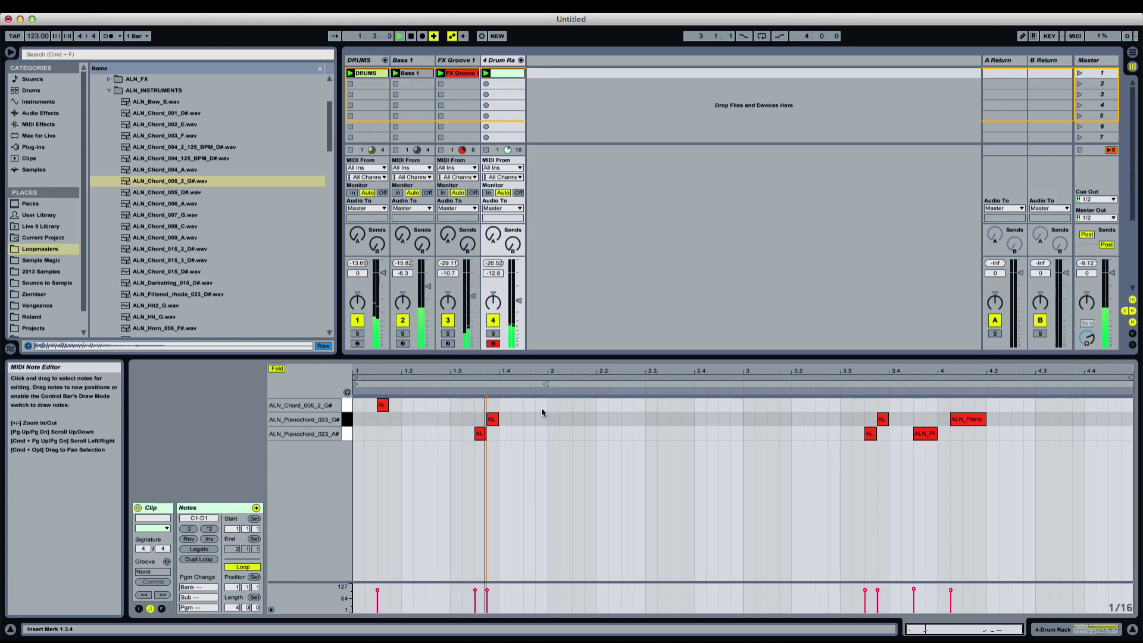
pyautogui.doubleClick(576, 405)
pyautogui.click(612, 427)
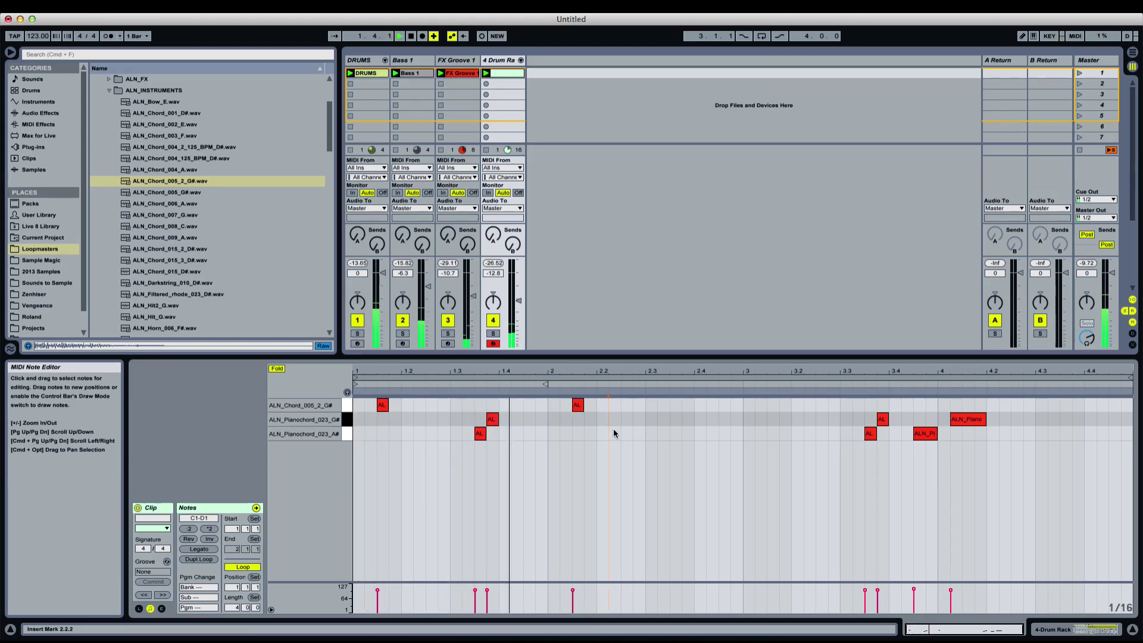
pyautogui.doubleClick(772, 404)
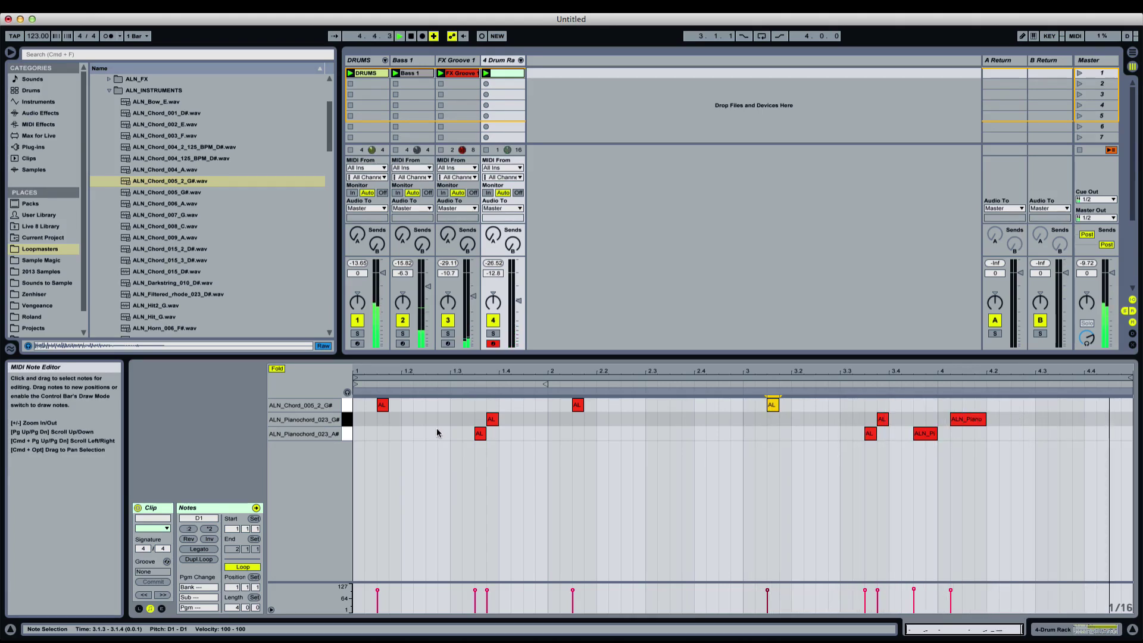
# Shift all three ALN_Chord_005_2_G# notes one beat later, to 1.2.3, 2.2.3 and 3.2.3, and restart playback
pyautogui.click(347, 405)
pyautogui.moveTo(381, 402); pyautogui.dragTo(431, 403)
pyautogui.press('space')
pyautogui.click(831, 436)
pyautogui.click(764, 439)
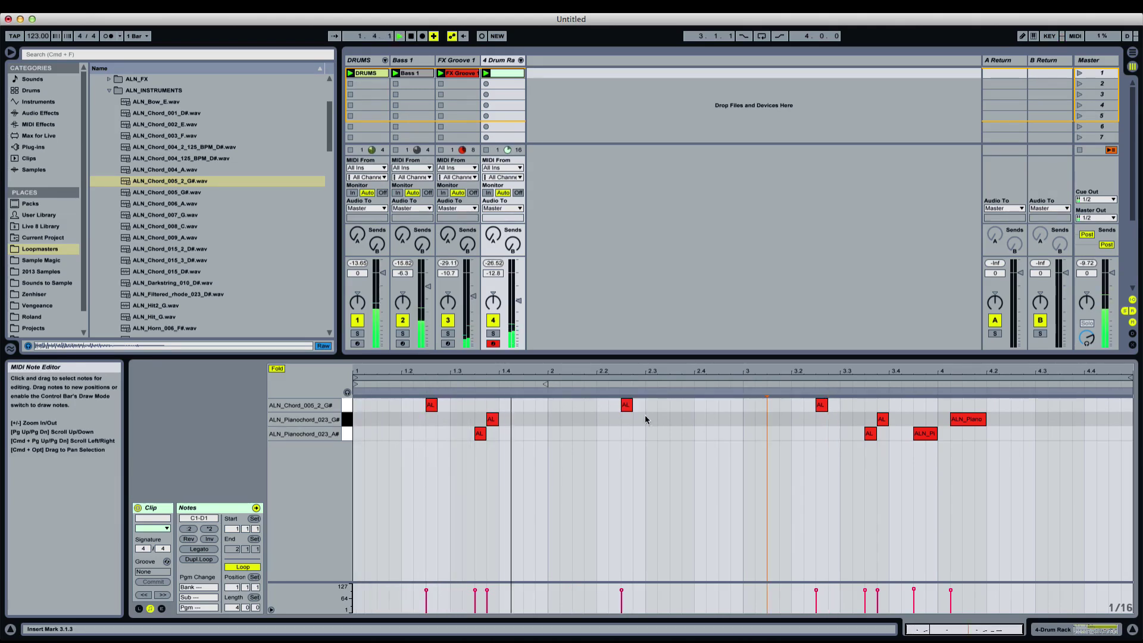
# Lengthen the ALN_Chord_005_2_G# notes to two sixteenths and copy the one at 3.2.3 to 4.2.3
pyautogui.click(347, 404)
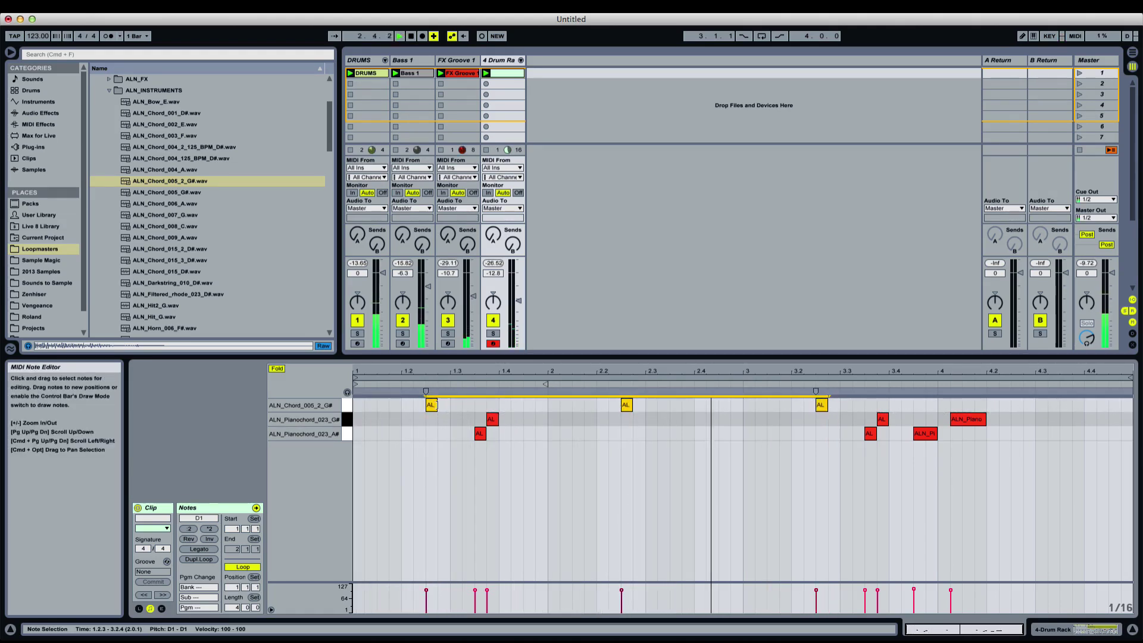
pyautogui.moveTo(437, 405); pyautogui.dragTo(450, 405)
pyautogui.click(750, 429)
pyautogui.moveTo(828, 407); pyautogui.dragTo(1024, 406)
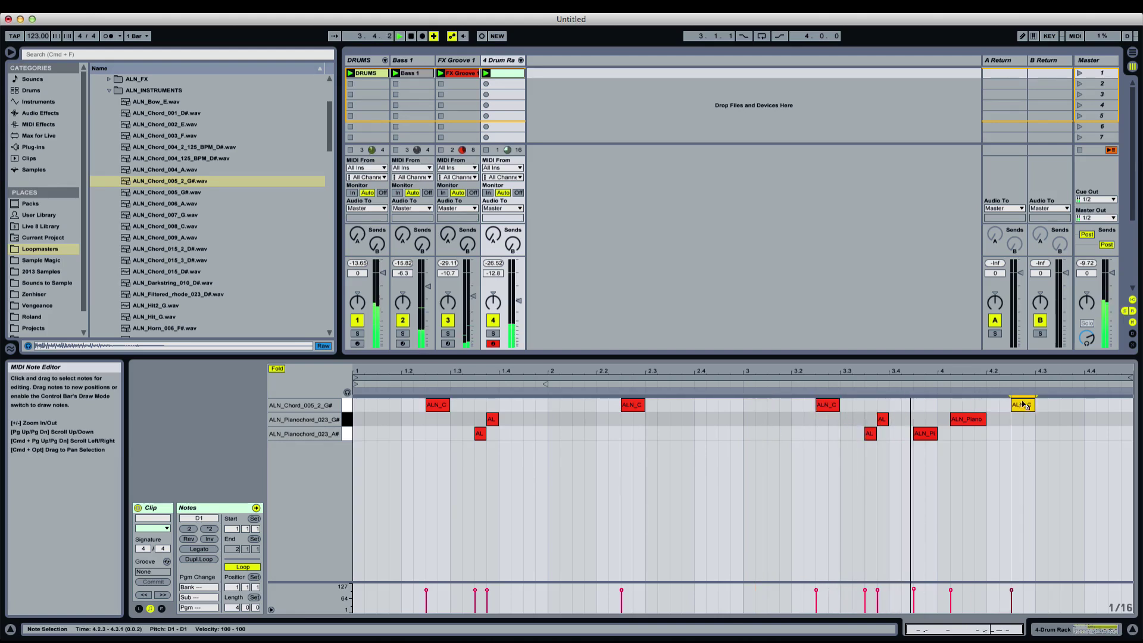
pyautogui.click(959, 450)
pyautogui.click(938, 451)
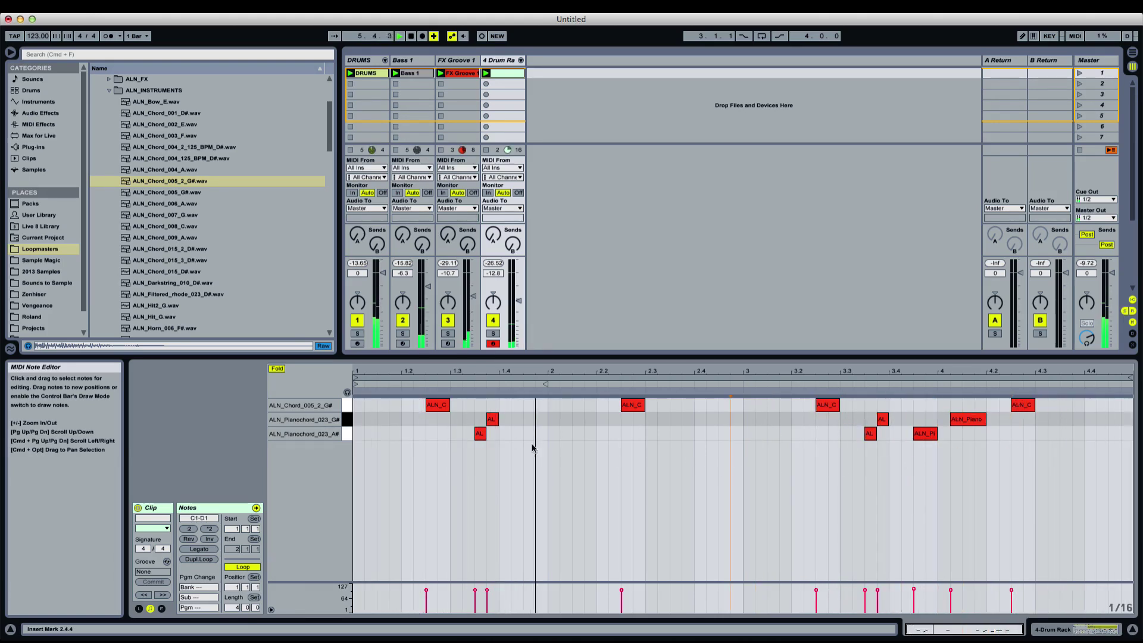
pyautogui.moveTo(444, 423); pyautogui.dragTo(1038, 494)
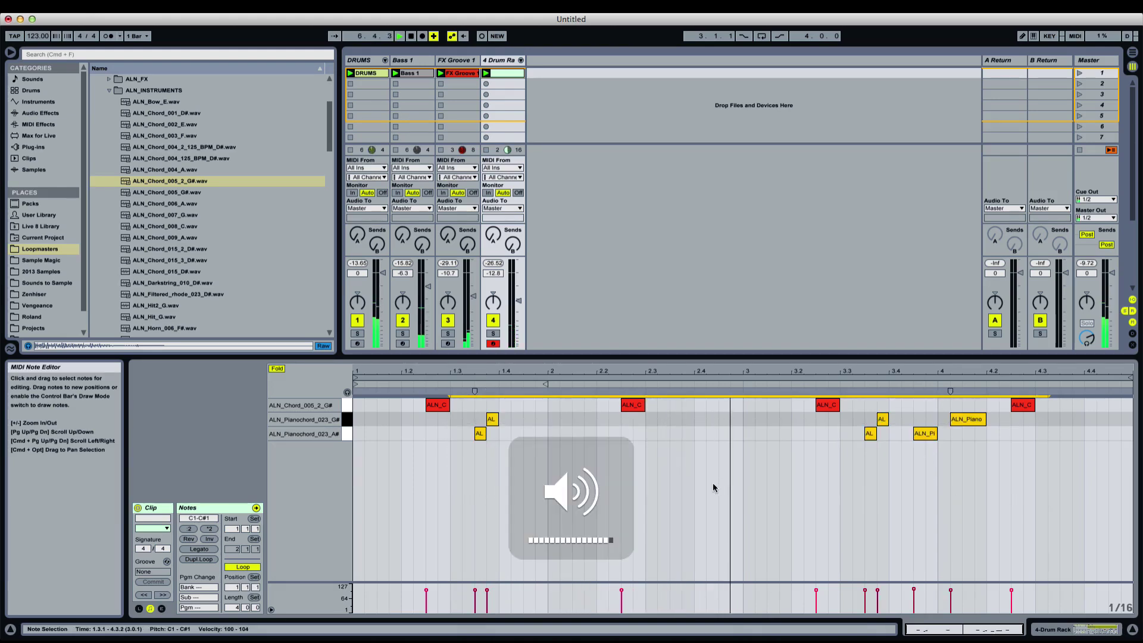
pyautogui.click(740, 482)
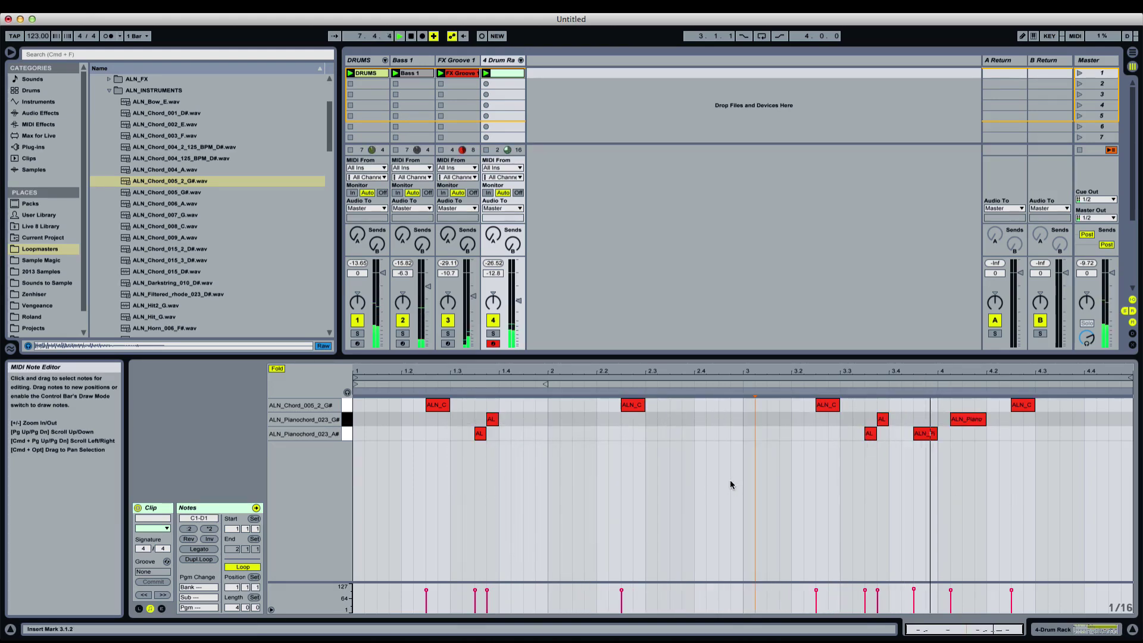
# Delete the short ALN_Pianochord_023 note pairs starting at 1.3.3 and 3.3.3 in the Drum Rack clip
pyautogui.click(536, 467)
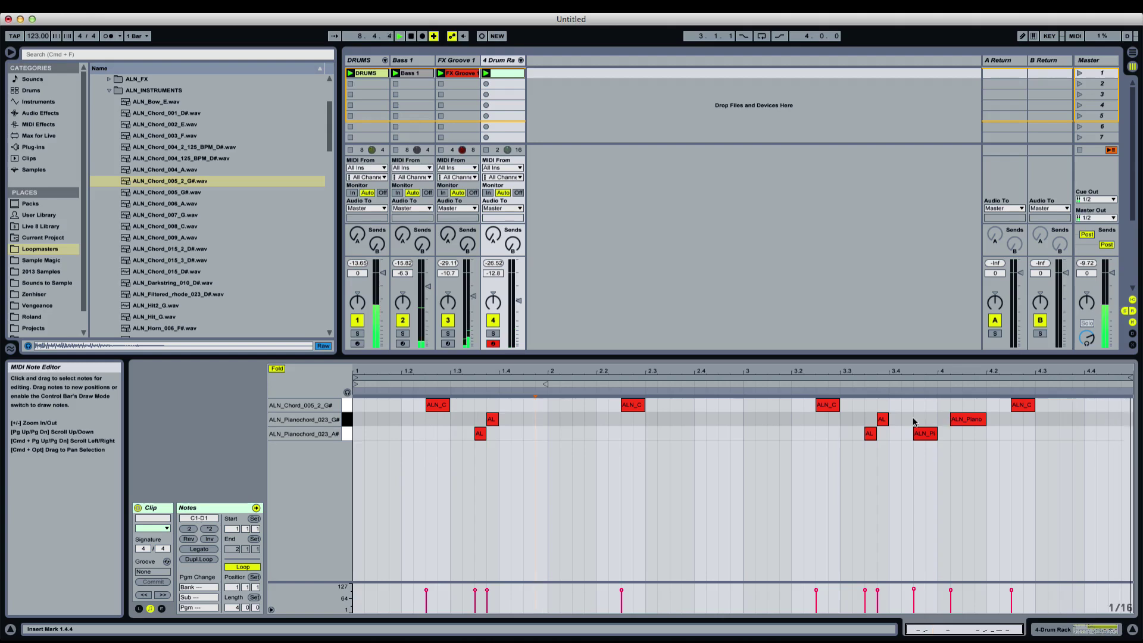
pyautogui.moveTo(915, 417); pyautogui.dragTo(954, 437)
pyautogui.click(921, 460)
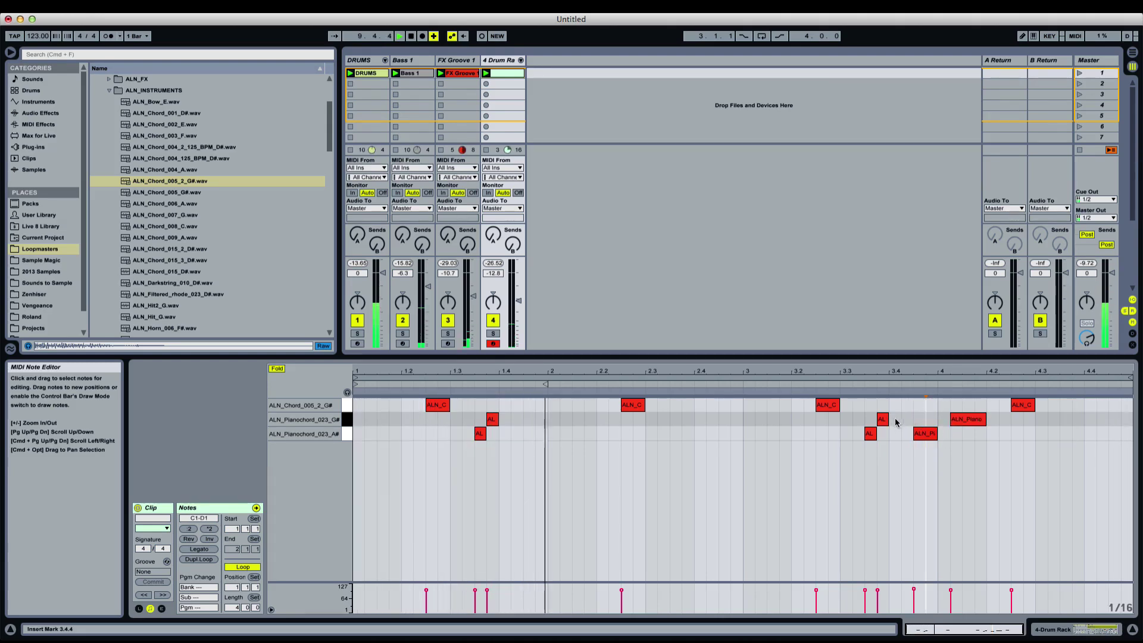
pyautogui.moveTo(452, 417); pyautogui.dragTo(884, 470)
pyautogui.press('Delete')
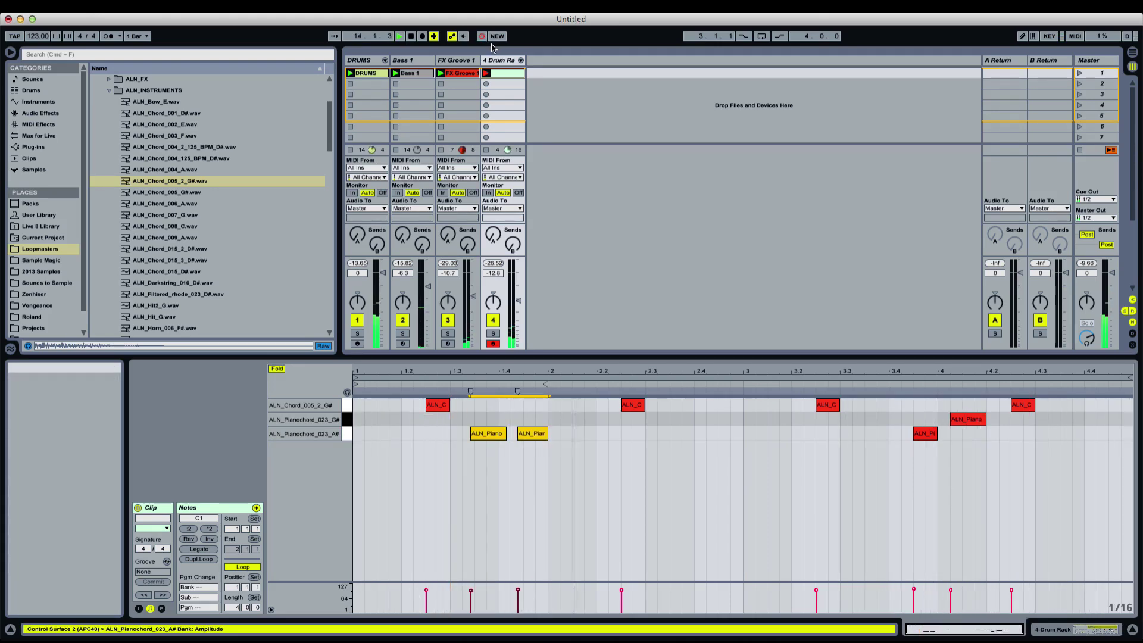
# Clear the newly recorded ALN_Pianochord_023_A# notes in bar 1, stop session recording, and remove the remaining pianochord notes at 3.4.3 and 4.1.2
pyautogui.moveTo(462, 417); pyautogui.dragTo(513, 460)
pyautogui.press('Delete')
pyautogui.moveTo(494, 406); pyautogui.dragTo(551, 456)
pyautogui.press('Delete')
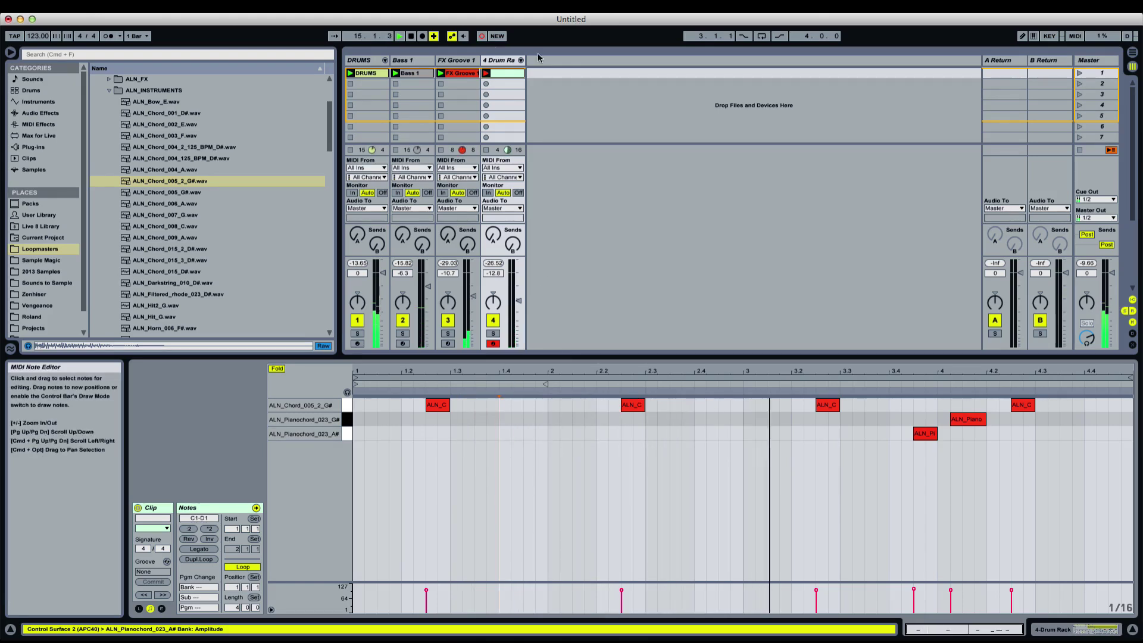
pyautogui.click(481, 38)
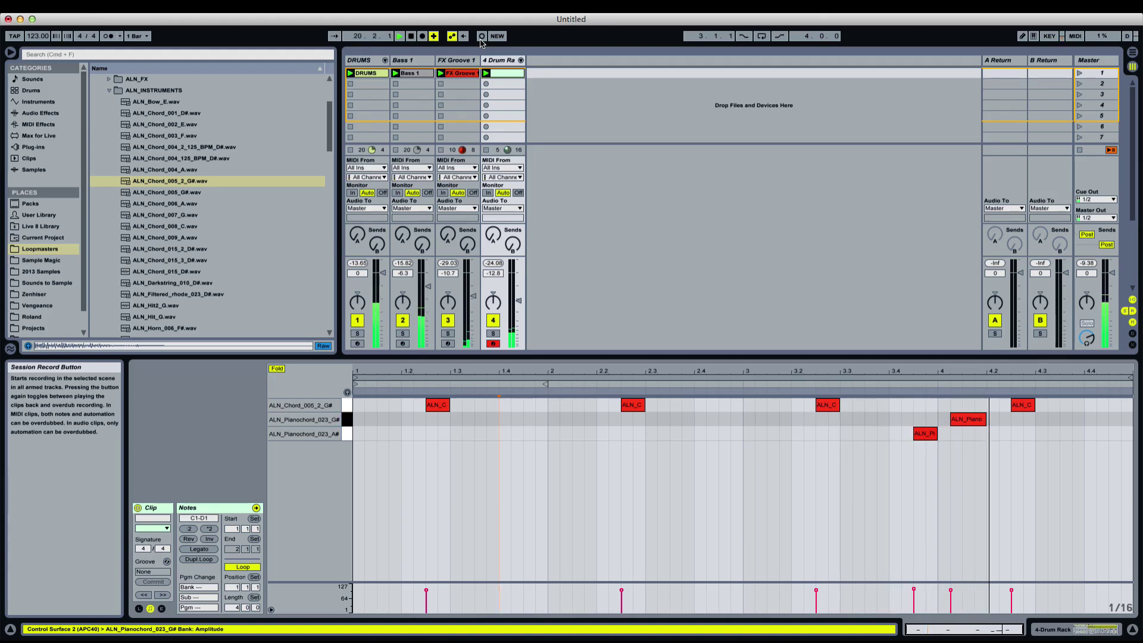
pyautogui.moveTo(907, 417); pyautogui.dragTo(1004, 449)
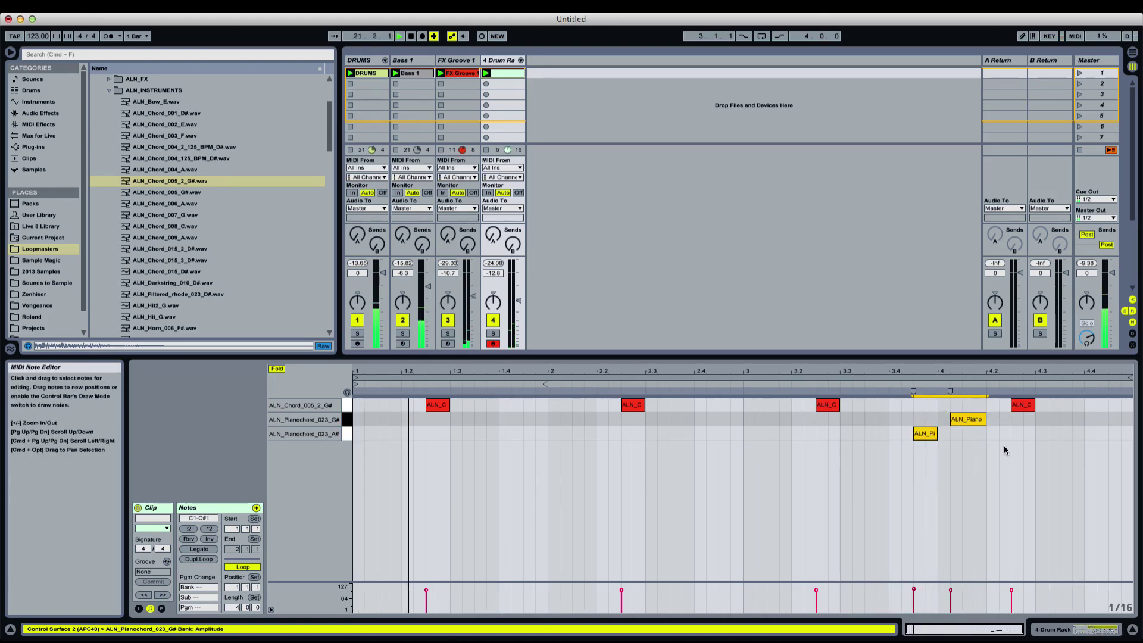
pyautogui.press('Delete')
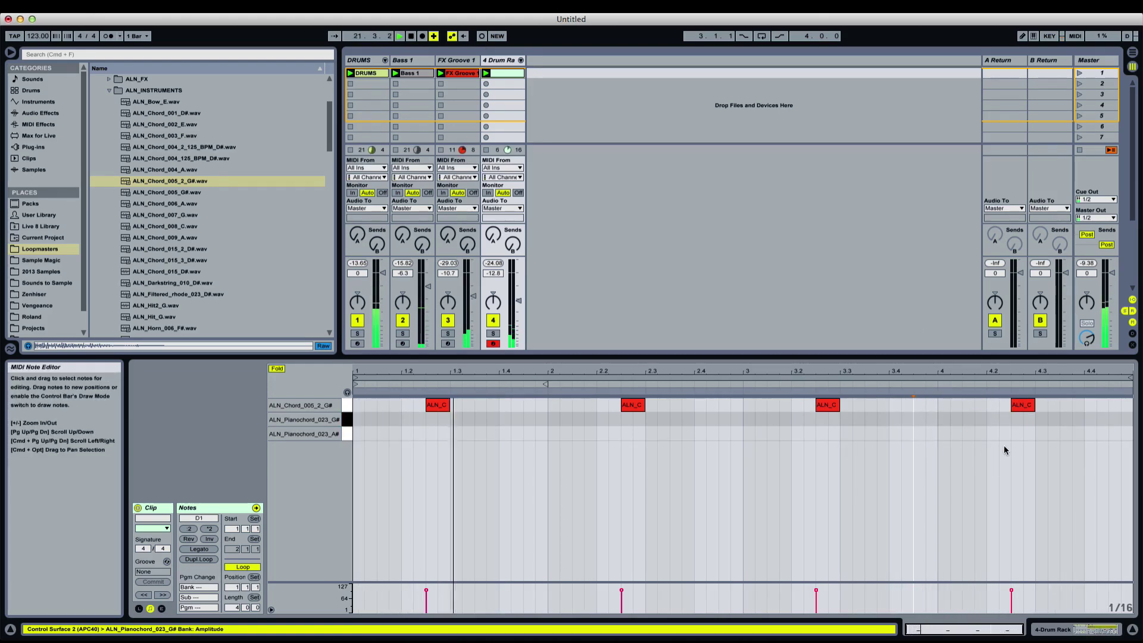
# Overdub alternating ALN_Pianochord_023_A# and ALN_Pianochord_023_G# hits across all four bars and quantize them to the sixteenth-note grid
pyautogui.click(481, 37)
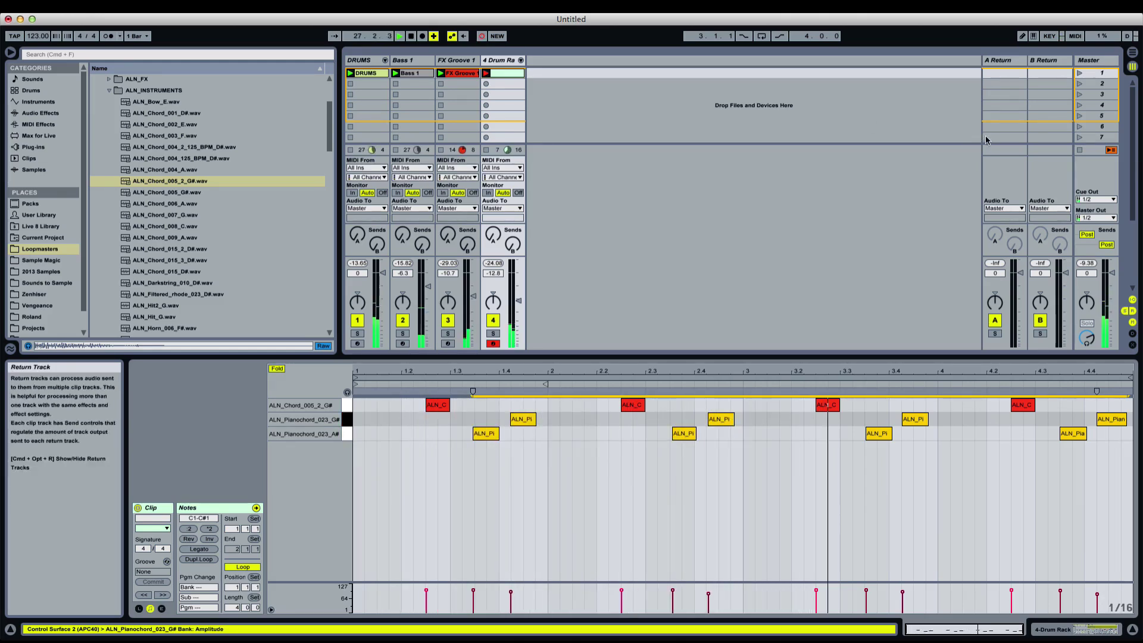
pyautogui.click(768, 417)
pyautogui.moveTo(439, 418); pyautogui.dragTo(1139, 530)
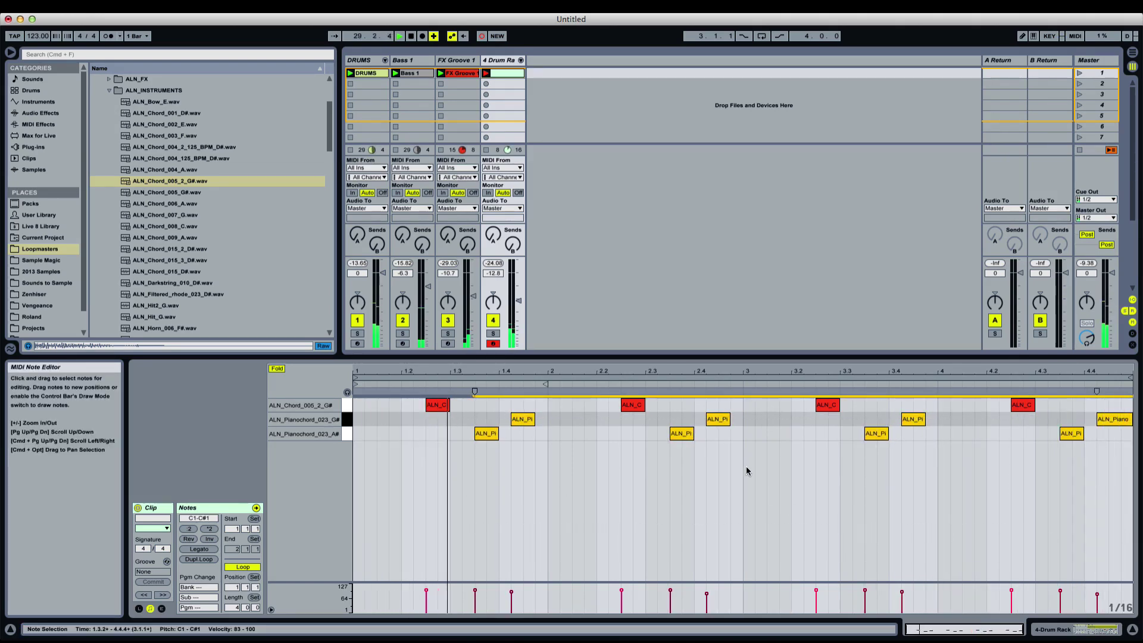
pyautogui.click(565, 453)
pyautogui.click(685, 433)
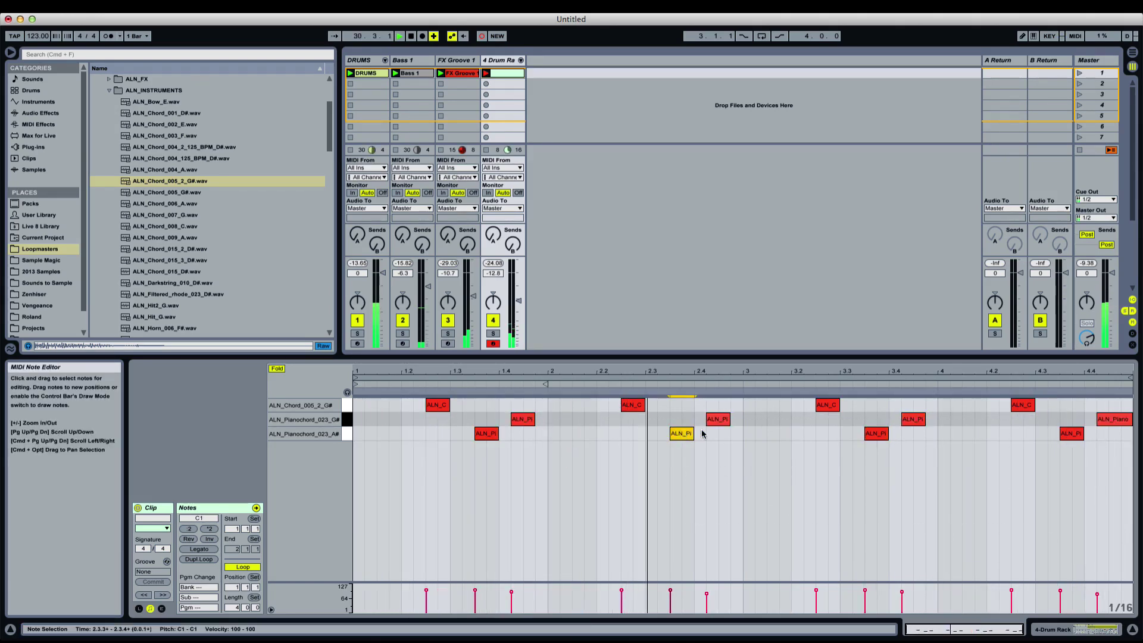
pyautogui.click(747, 453)
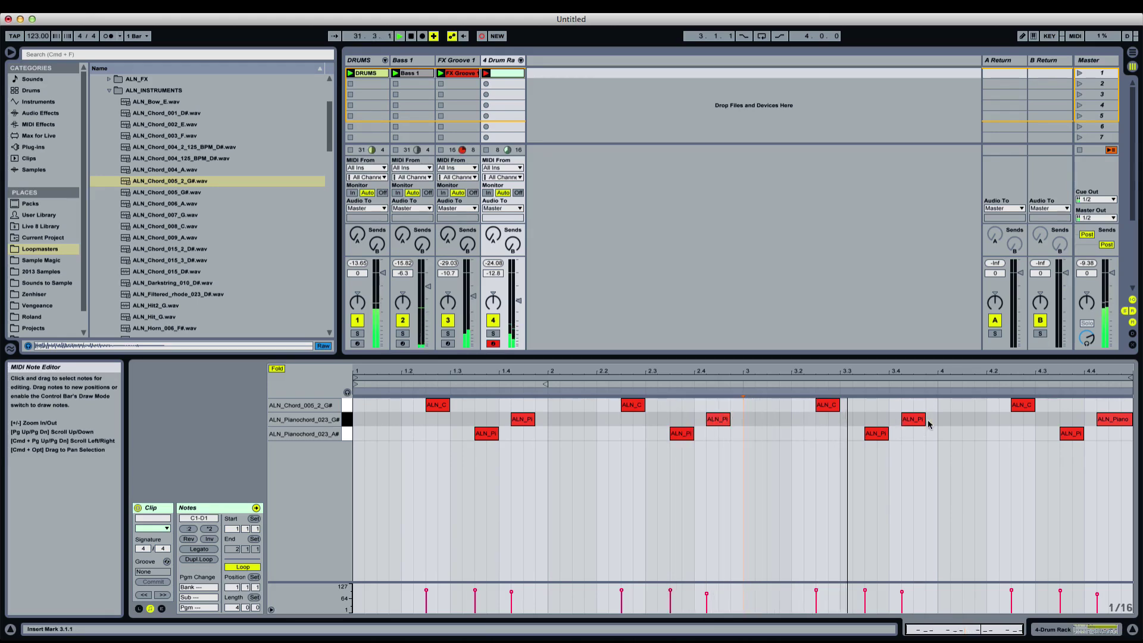
# Slightly lengthen all ALN_Pianochord_023_G# notes and trim the last one back to the end of the clip
pyautogui.click(349, 419)
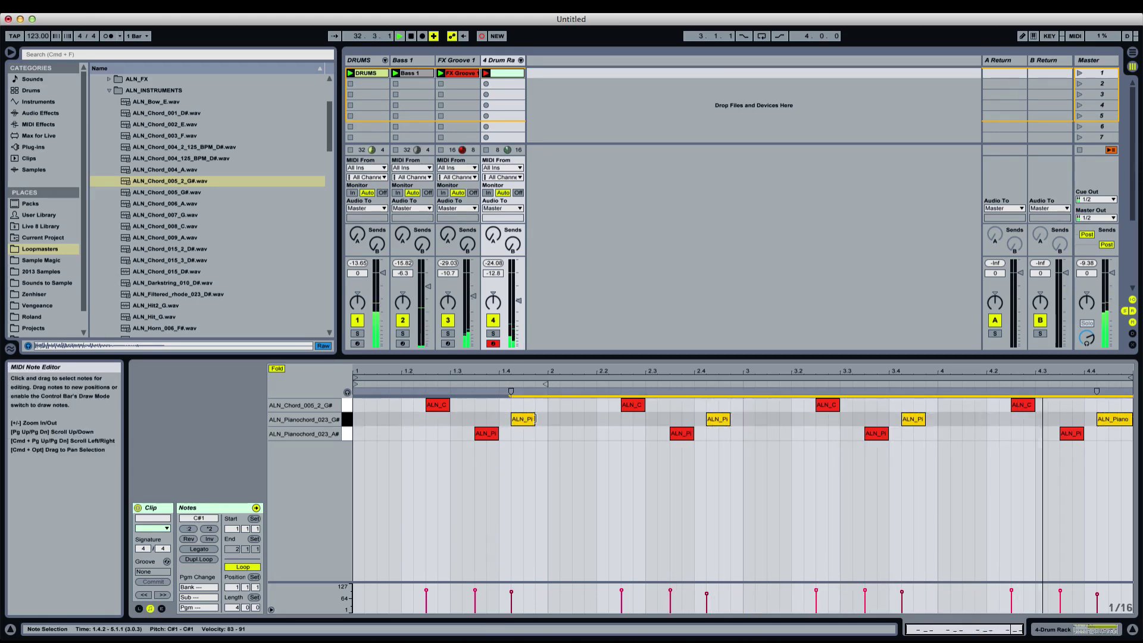
pyautogui.moveTo(534, 419); pyautogui.dragTo(536, 419)
pyautogui.click(571, 435)
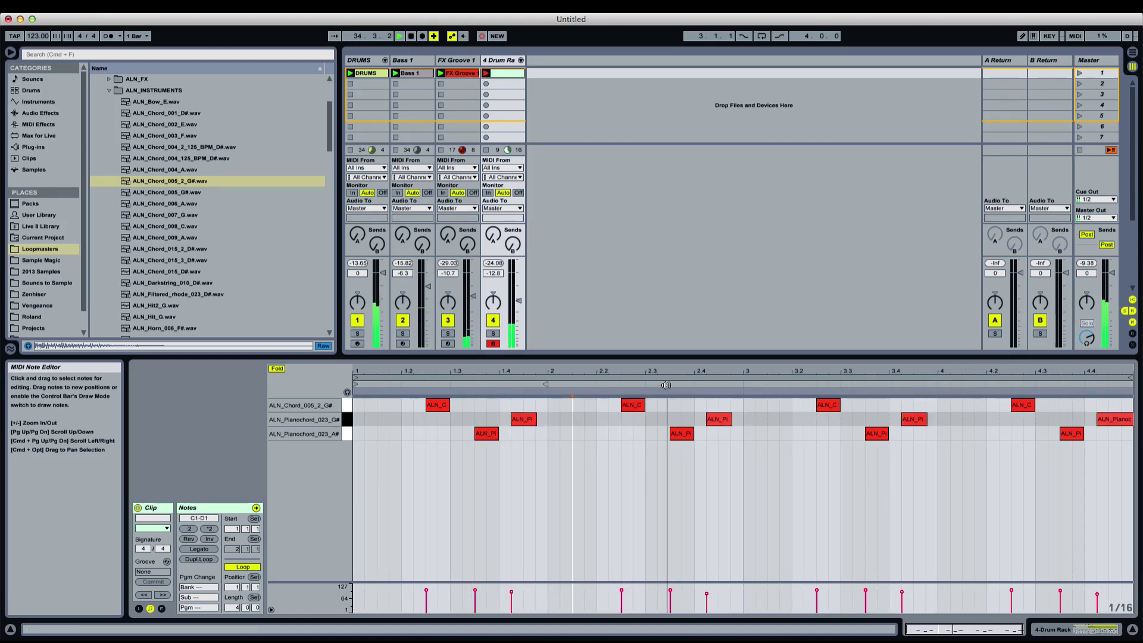
pyautogui.hscroll(1, 910, 479)
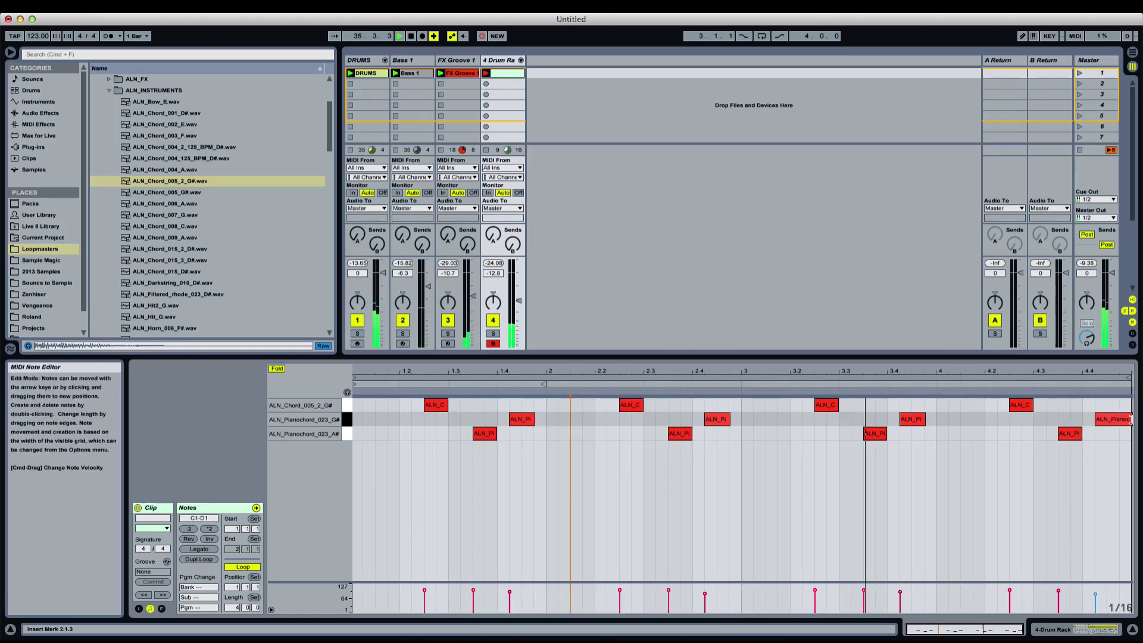
pyautogui.moveTo(1132, 419); pyautogui.dragTo(1130, 419)
pyautogui.click(1127, 446)
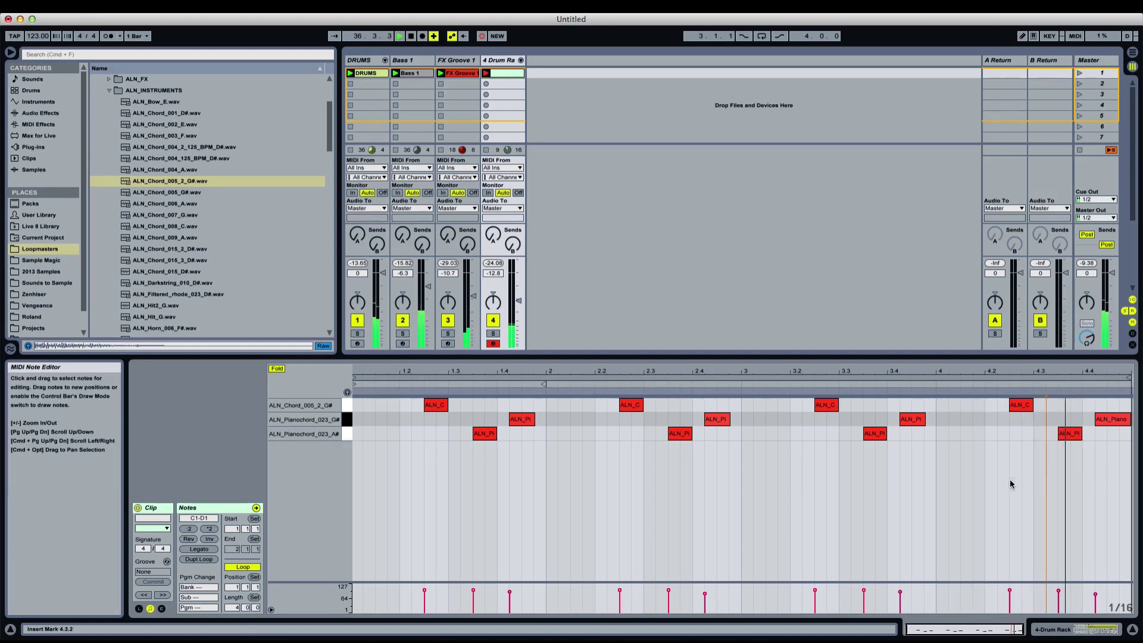
# Fine-tune the ends of the ALN_Pianochord_023_G# notes at 2.4.2 and 3.4.2
pyautogui.click(657, 472)
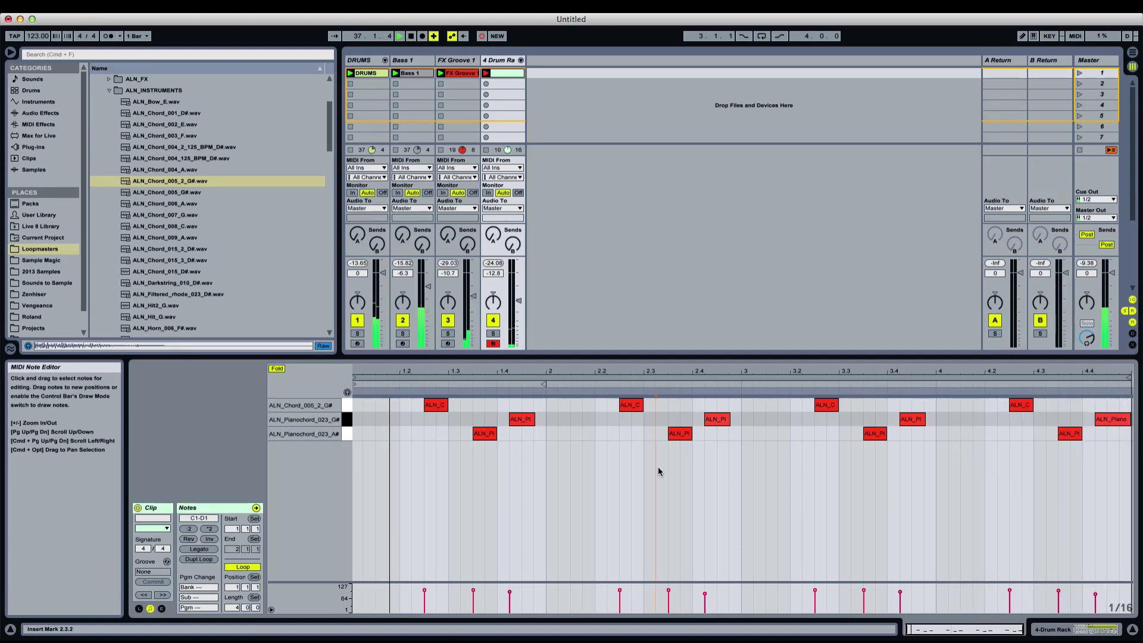
pyautogui.click(728, 422)
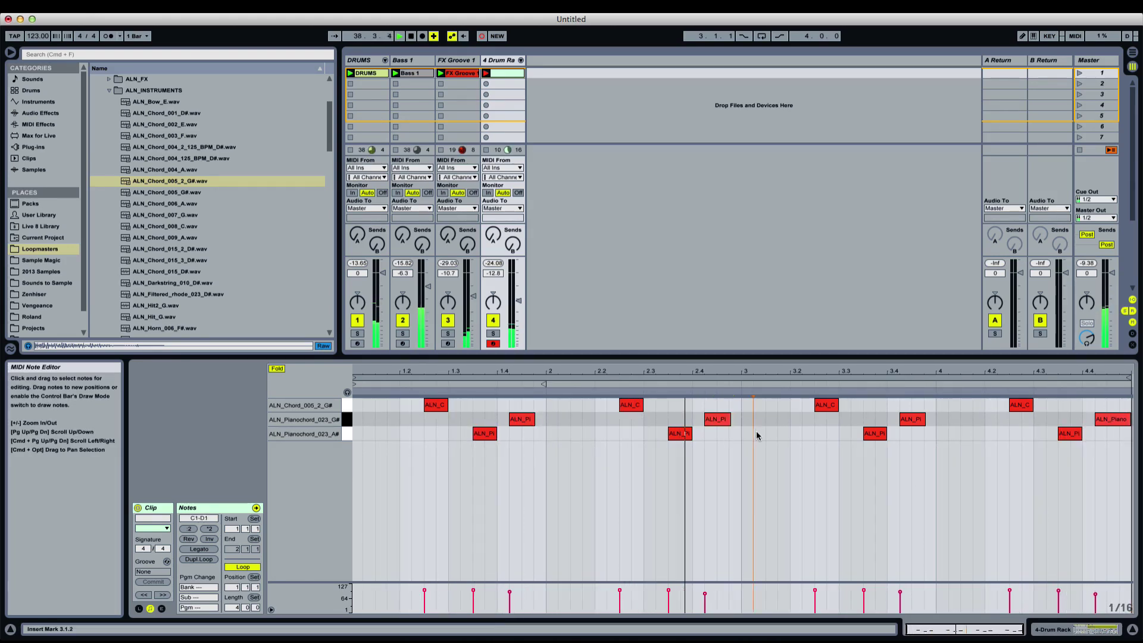
pyautogui.click(924, 420)
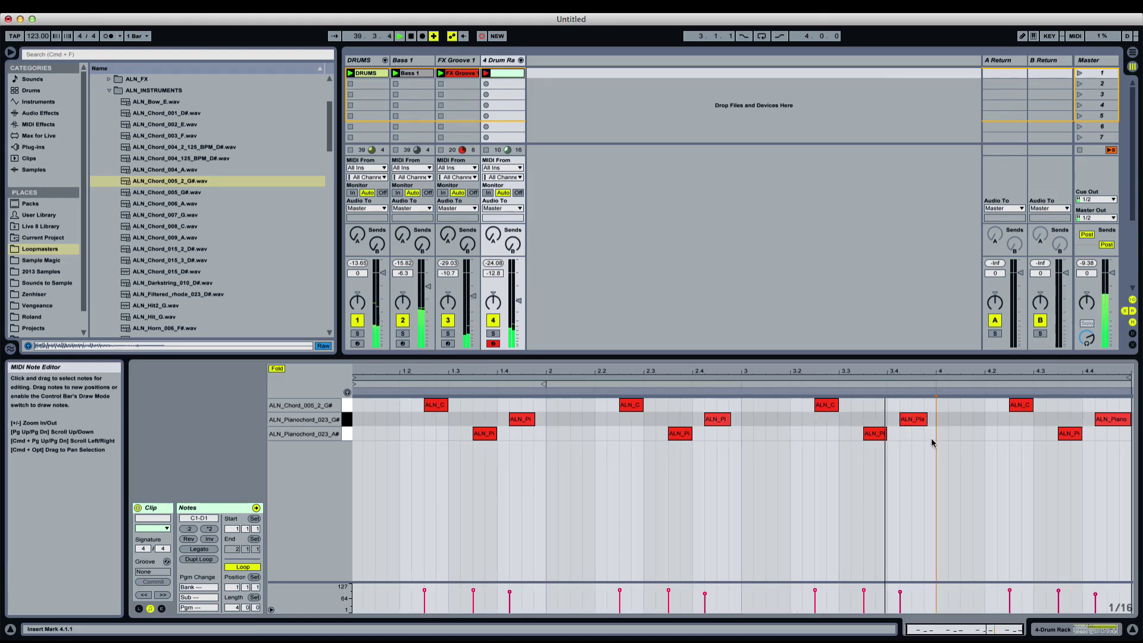
pyautogui.click(935, 424)
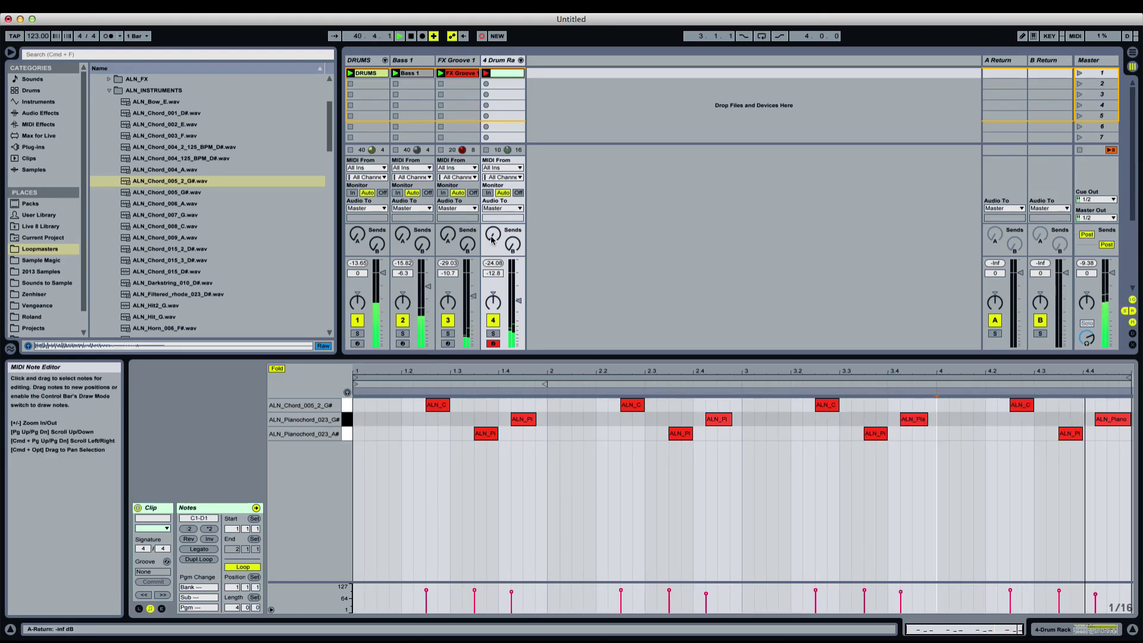
# Copy the C3 note at 1.1.4 in the Bass 1 clip to G#2 at 1.2.2
pyautogui.click(418, 73)
pyautogui.click(484, 483)
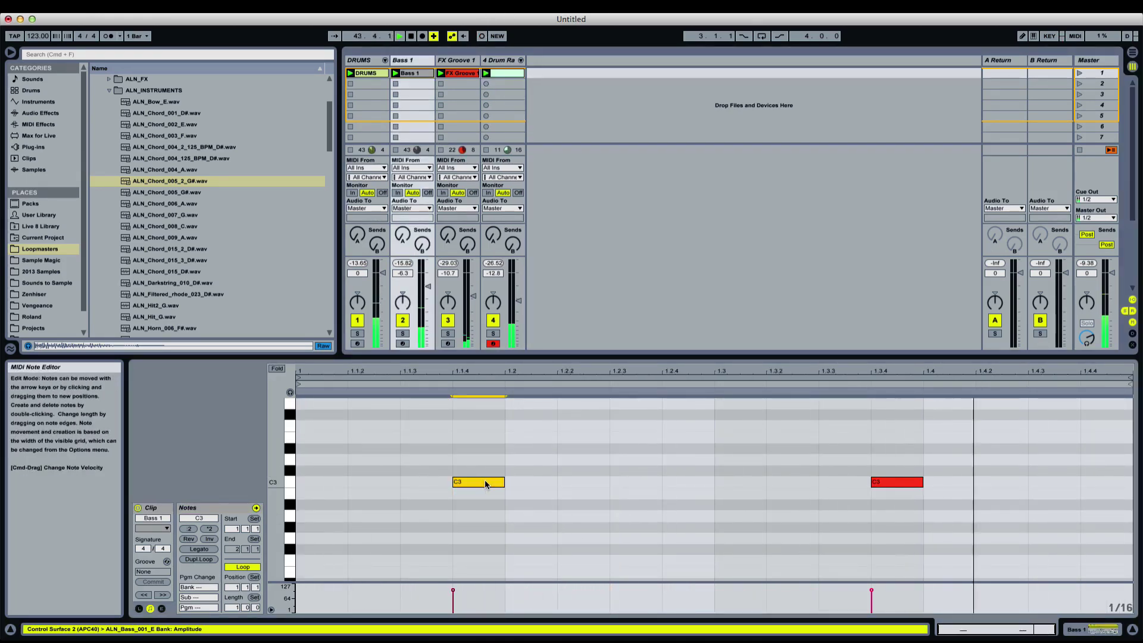
pyautogui.click(510, 474)
pyautogui.press('super+a')
pyautogui.click(491, 473)
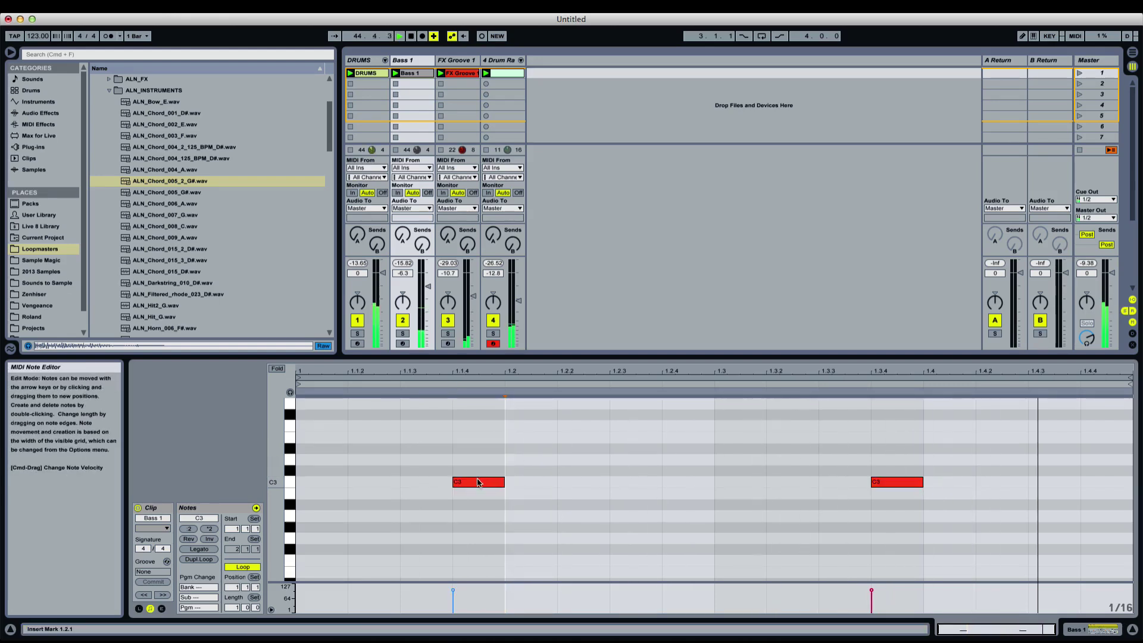
pyautogui.moveTo(494, 484); pyautogui.dragTo(585, 526)
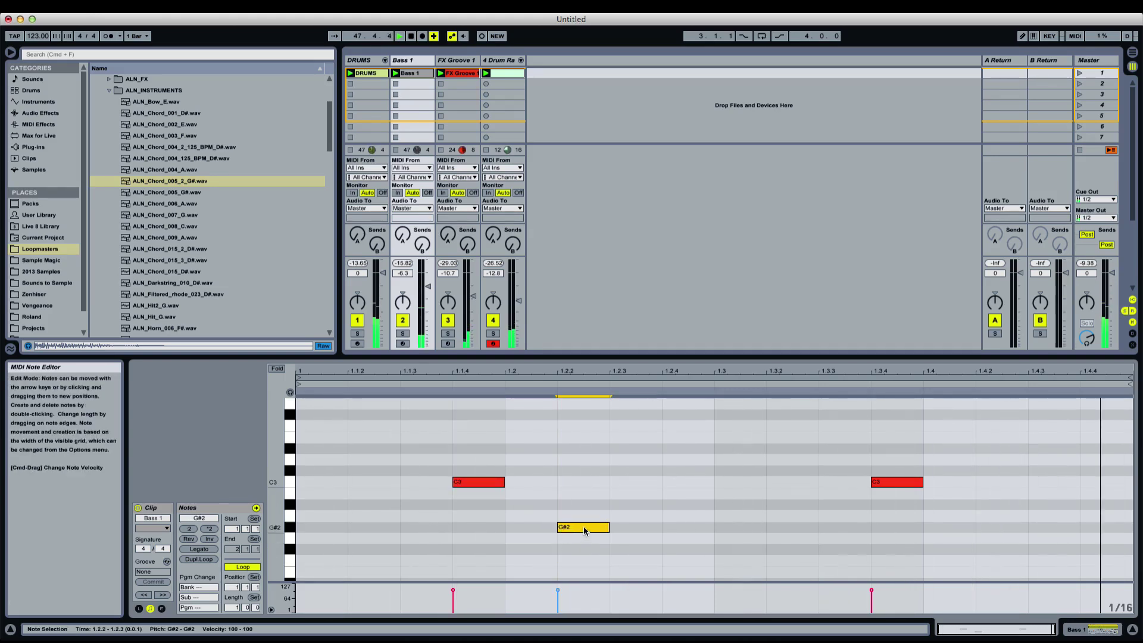
# Try the copied bass note as G#3 at 1.2.3 and 1.2.4, and as G3 and G2 at 1.2.2
pyautogui.hotkey('shift', 'Up')
pyautogui.press('Right')
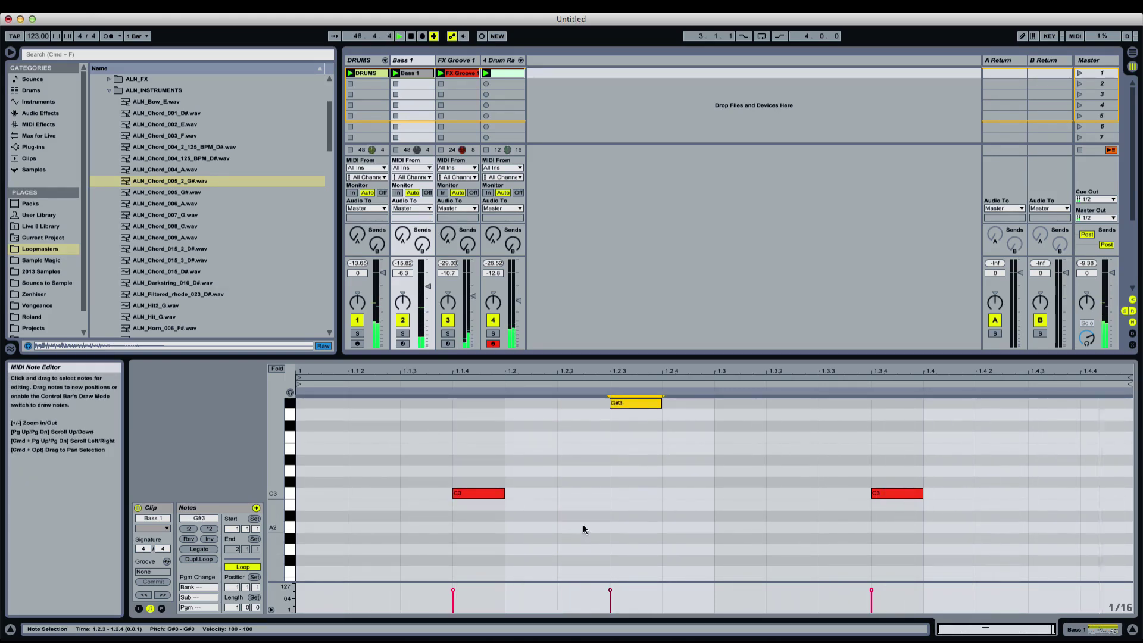
pyautogui.press('Right')
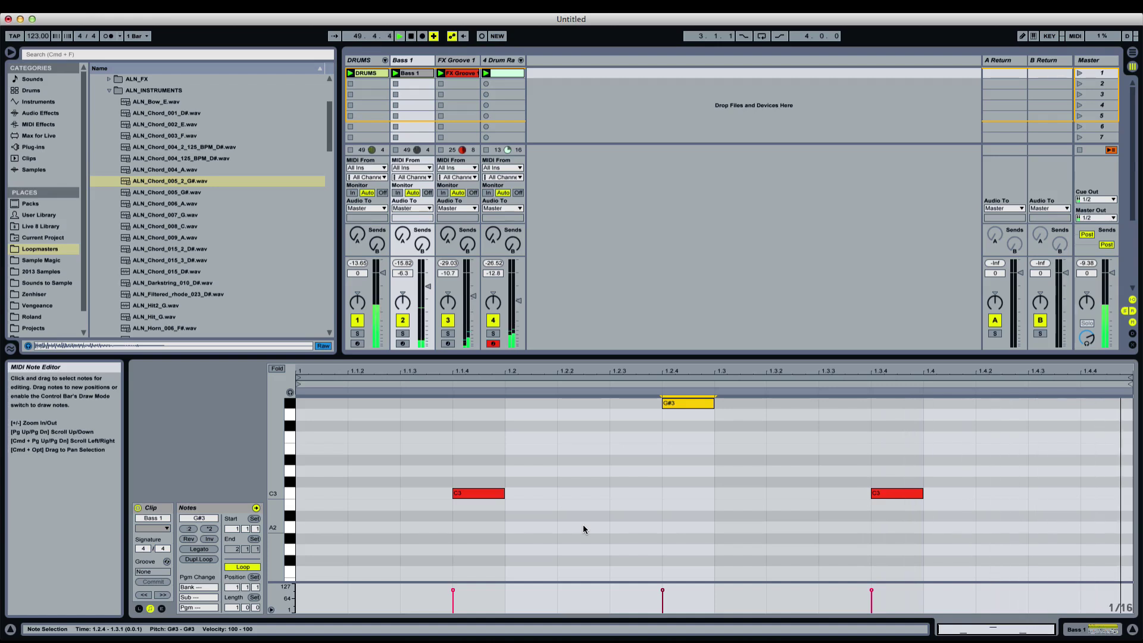
pyautogui.press('Left')
pyautogui.press('Left')
pyautogui.press('Down')
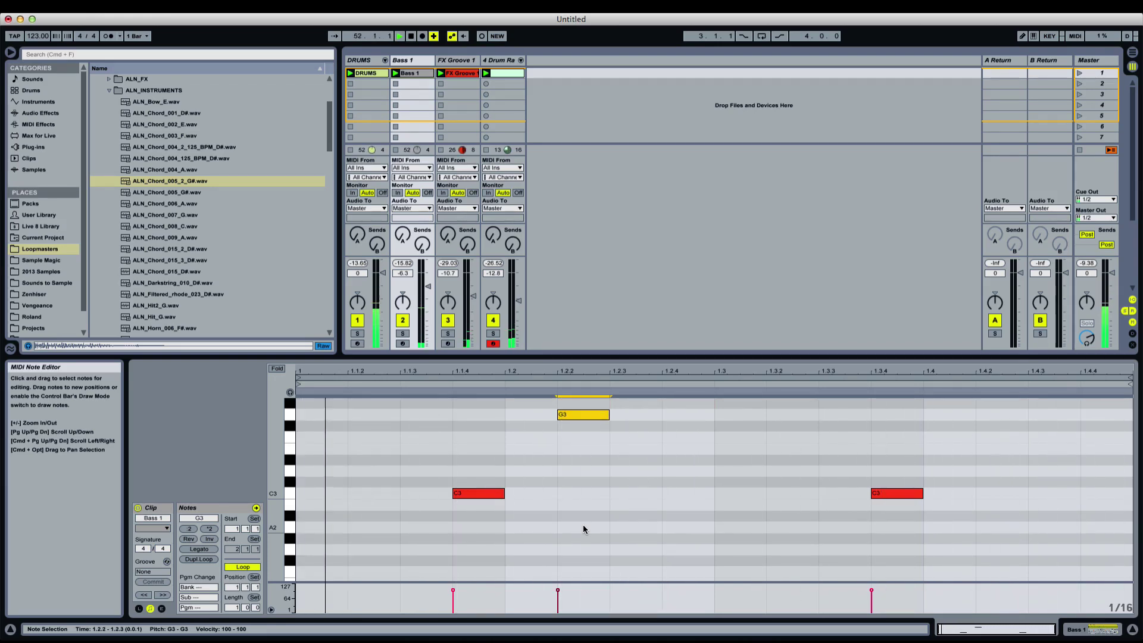
pyautogui.hotkey('shift', 'Down')
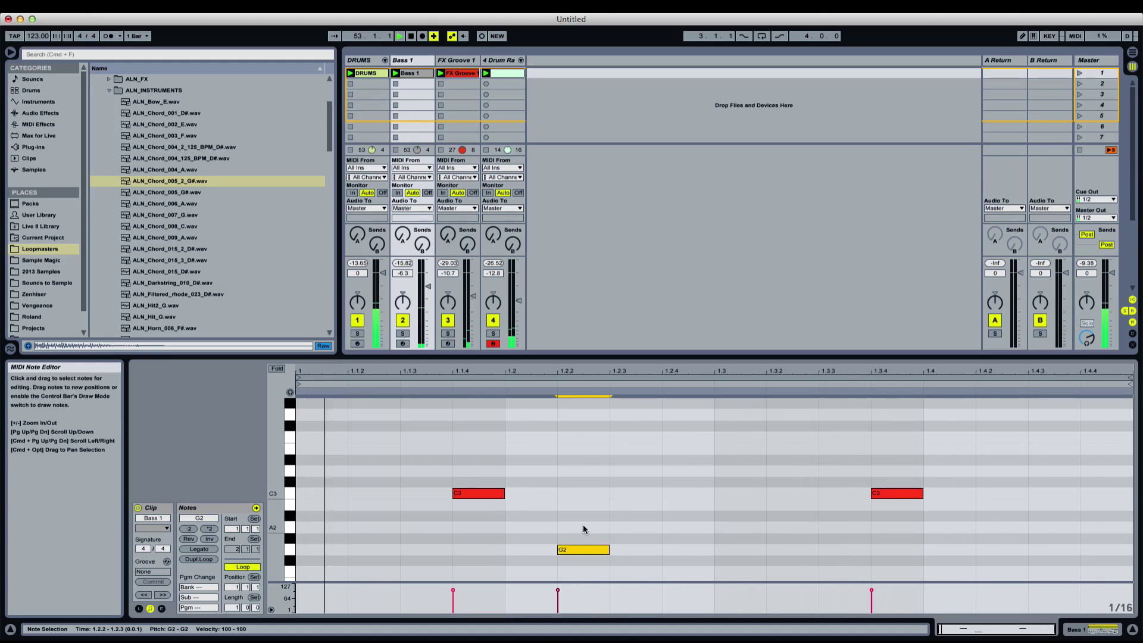
# Raise the copied bass note at 1.2.2 to A#2
pyautogui.press('Up')
pyautogui.press('Up')
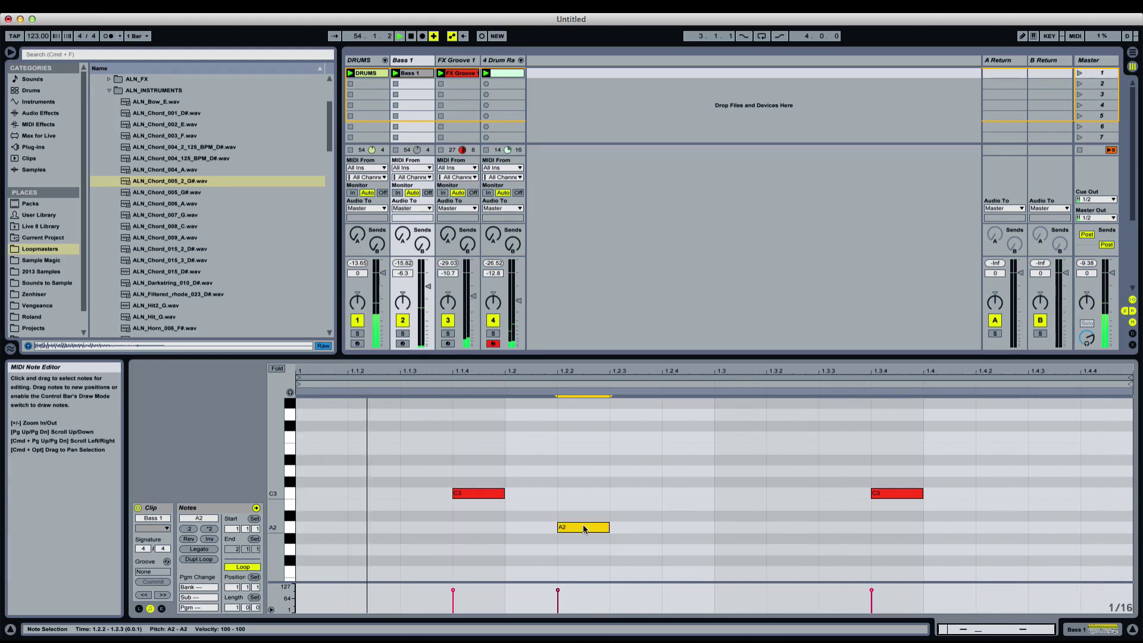
pyautogui.press('Up')
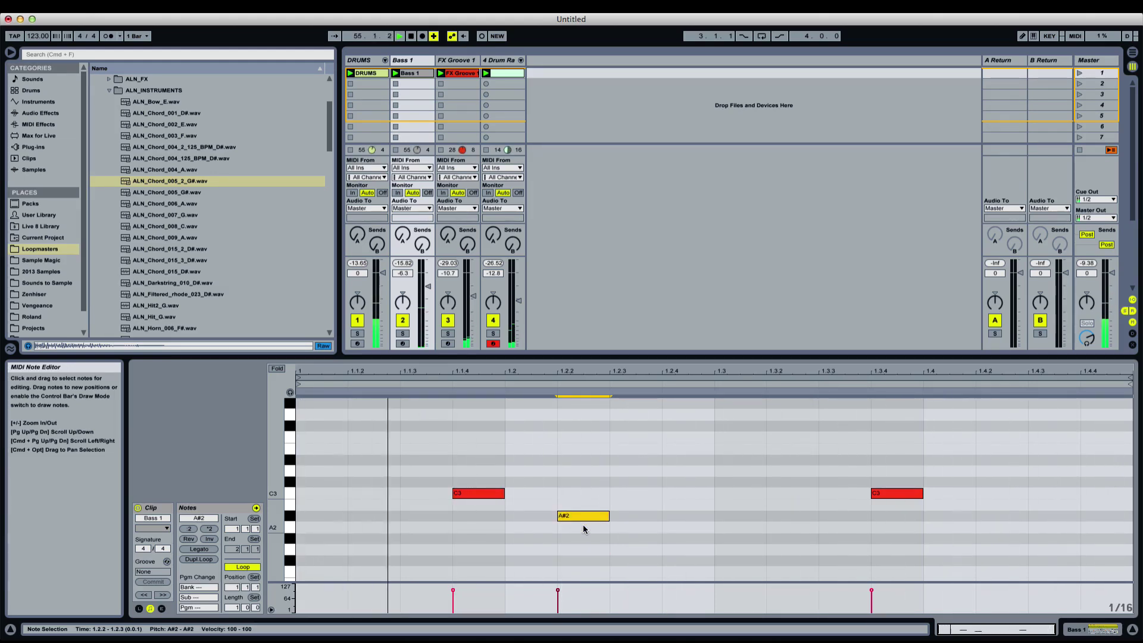
pyautogui.scroll(2, 583, 524)
pyautogui.click(588, 485)
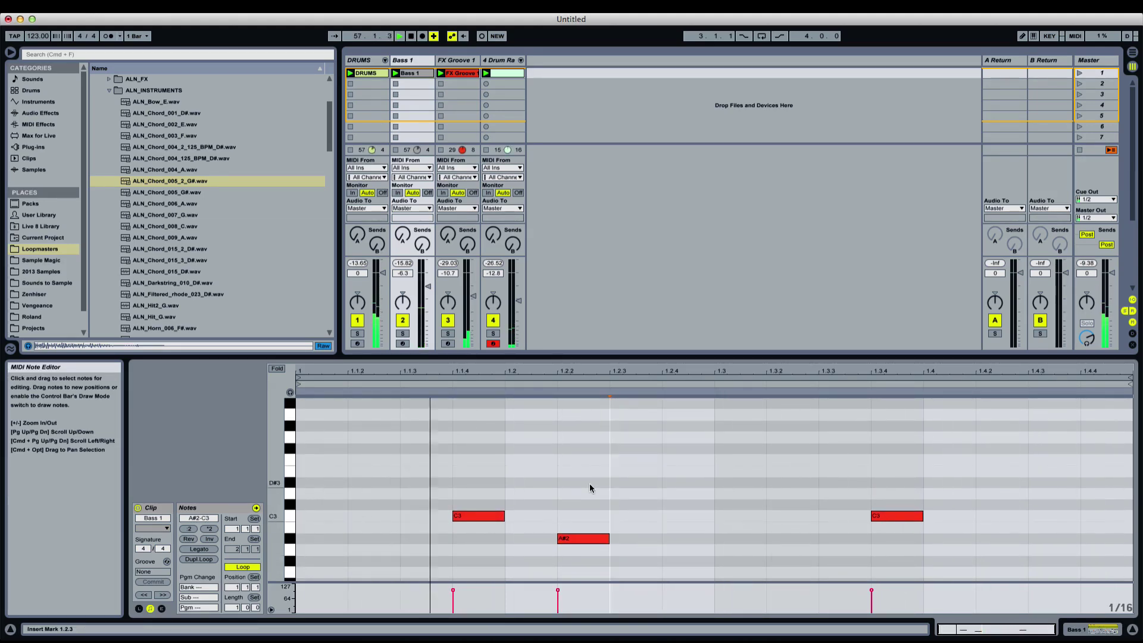
# Inspect the instruments on the Drum Rack, FX Groove 1 and Bass 1 tracks, including the ALN_Pianochord_023_A# pad's sample
pyautogui.click(500, 62)
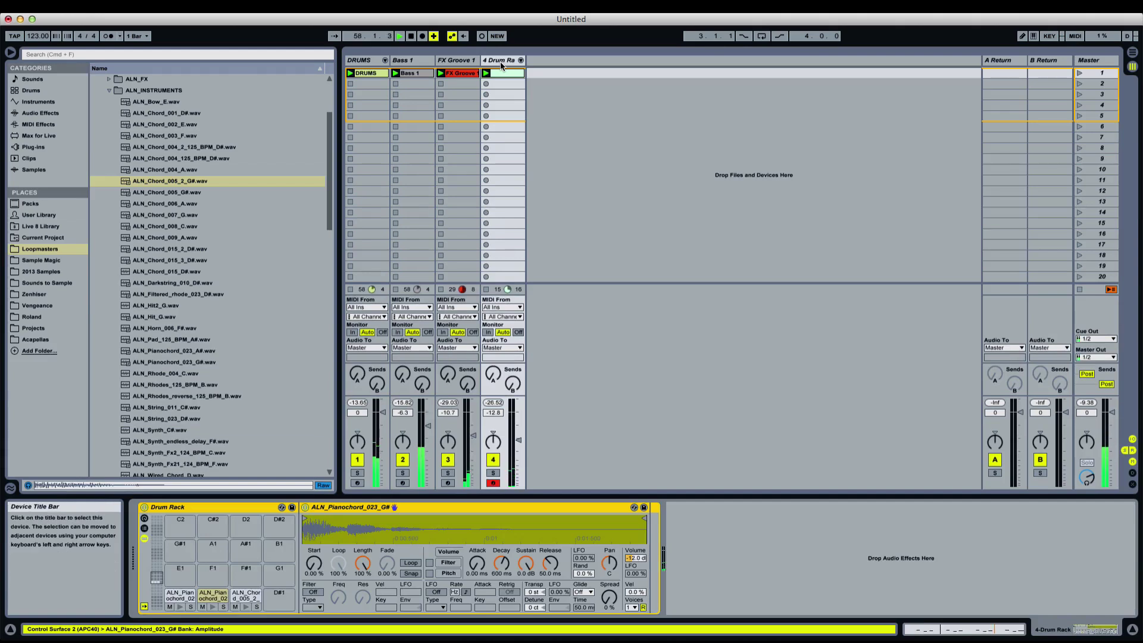
pyautogui.click(177, 595)
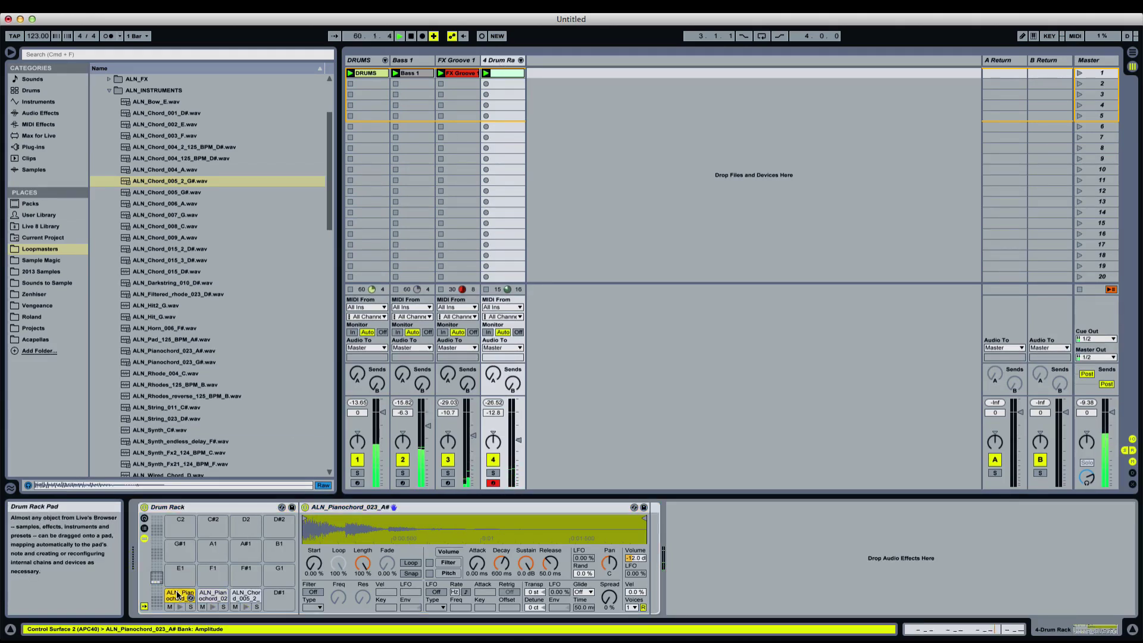
pyautogui.click(458, 73)
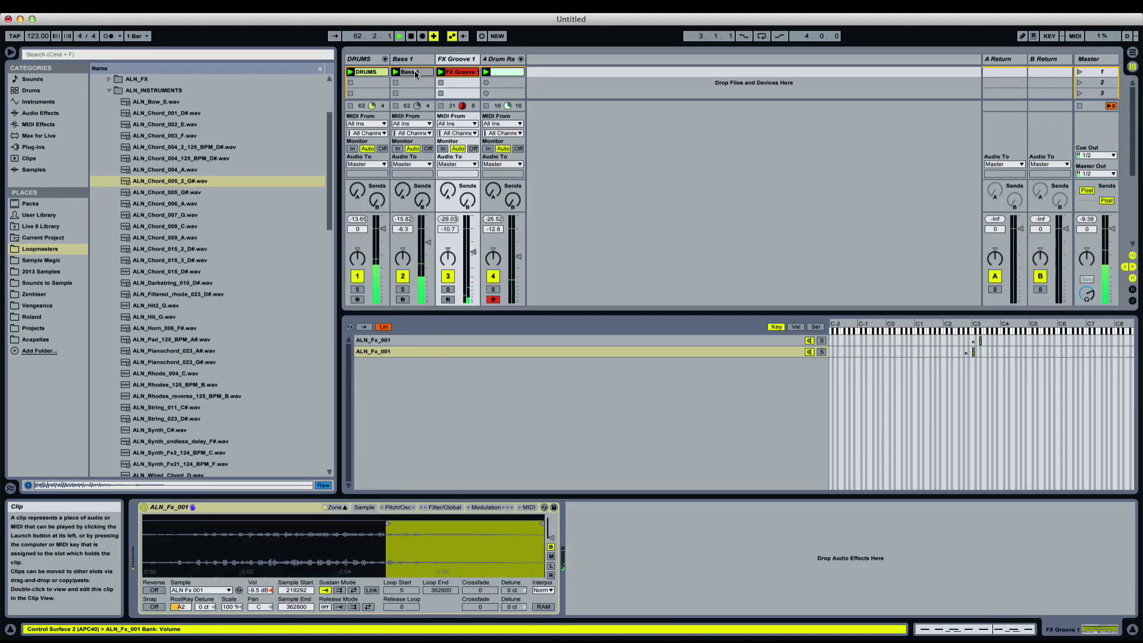
pyautogui.click(414, 73)
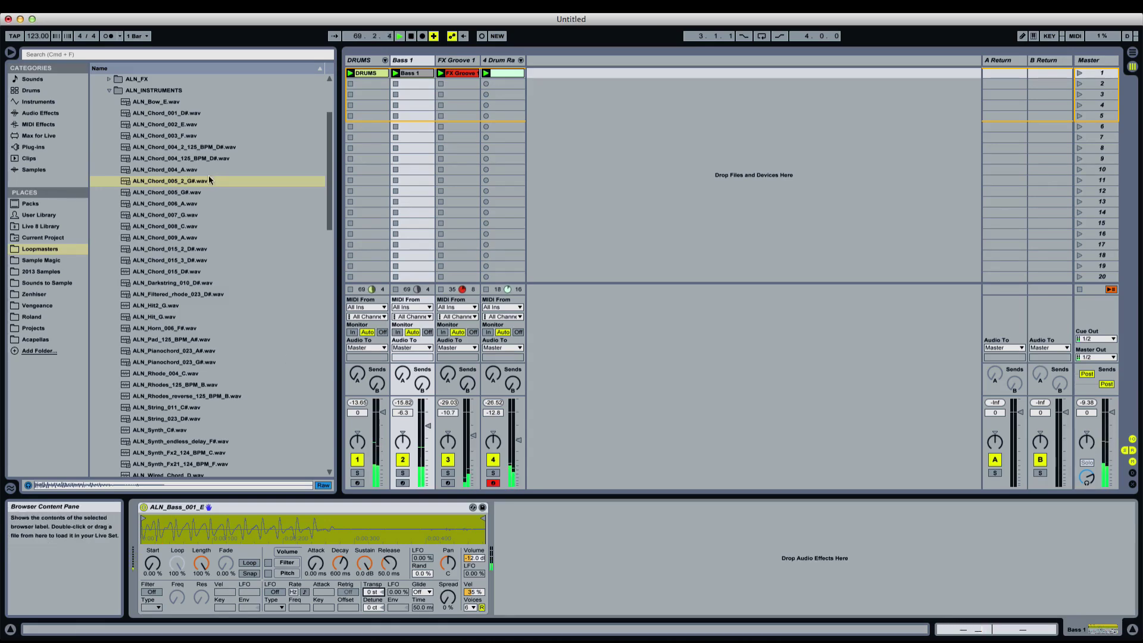
pyautogui.click(265, 509)
# Transpose all notes in the Bass 1 clip up two semitones, to D3 and C3
pyautogui.doubleClick(410, 73)
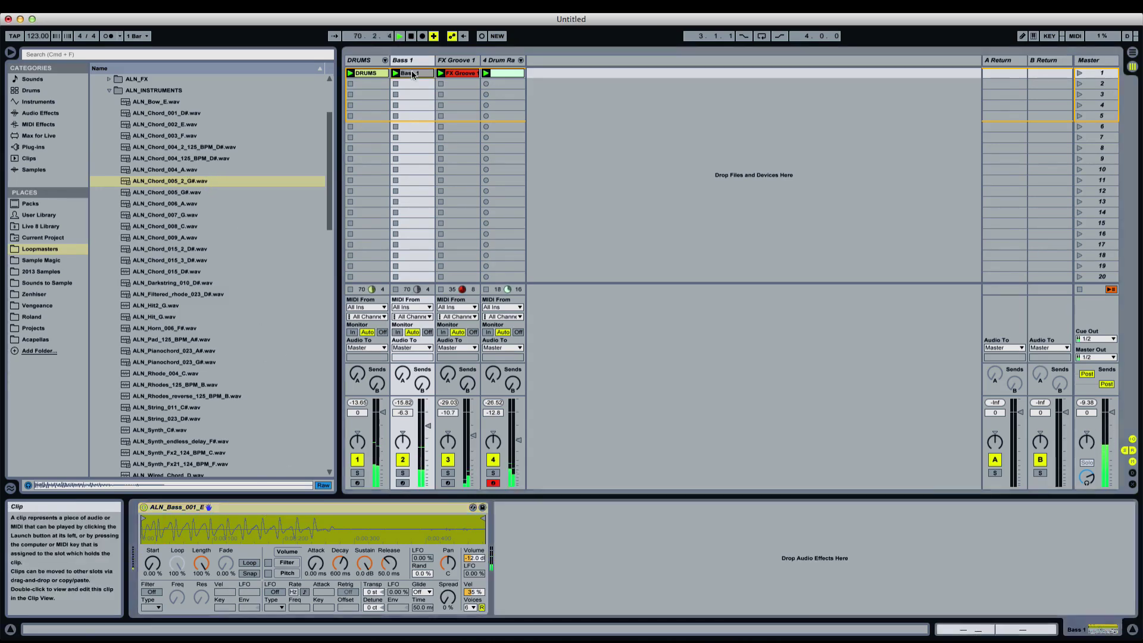
pyautogui.press('super+a')
pyautogui.press('Up')
pyautogui.press('Up')
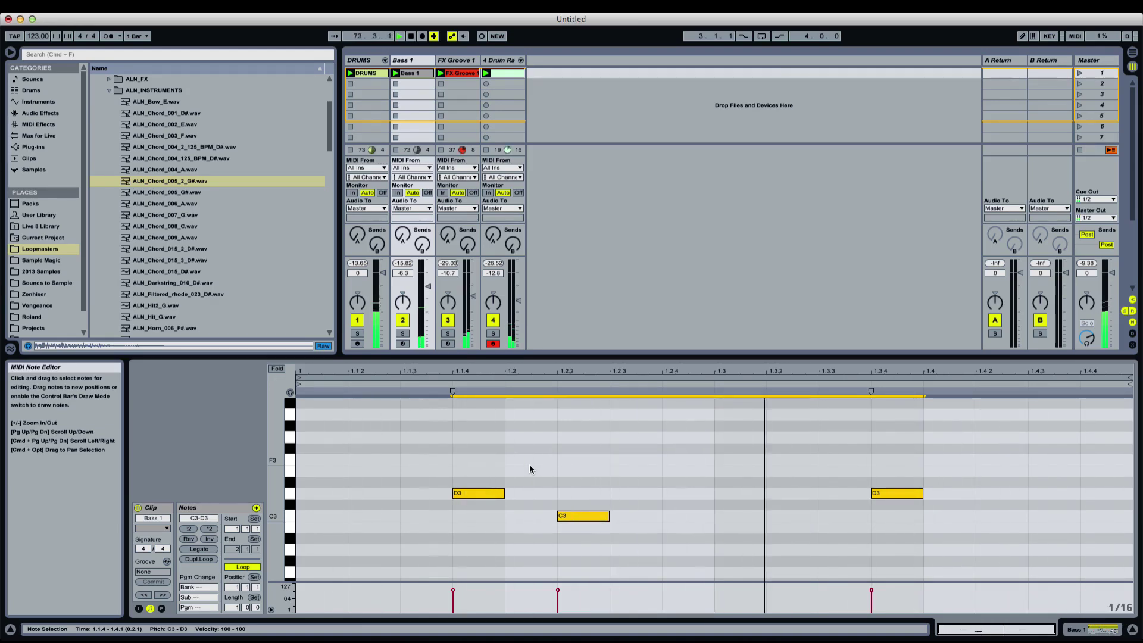
# Transpose all notes in the Bass 1 clip, trying F#3 and E3 before settling on E3 and D3
pyautogui.press('Up')
pyautogui.press('Up')
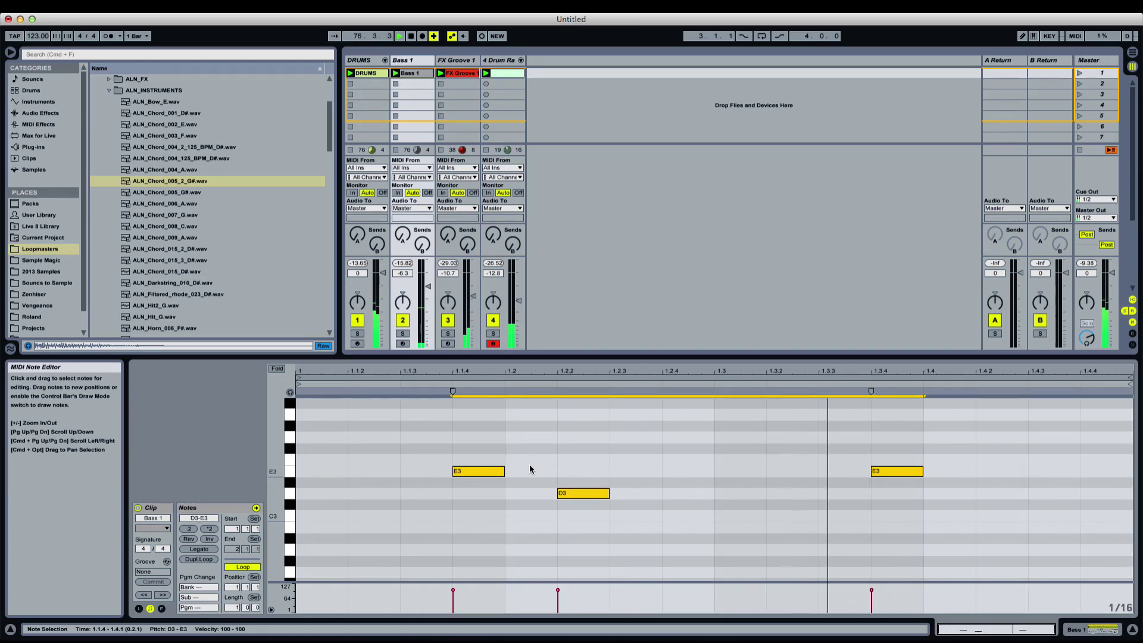
pyautogui.press('Up')
pyautogui.press('Up')
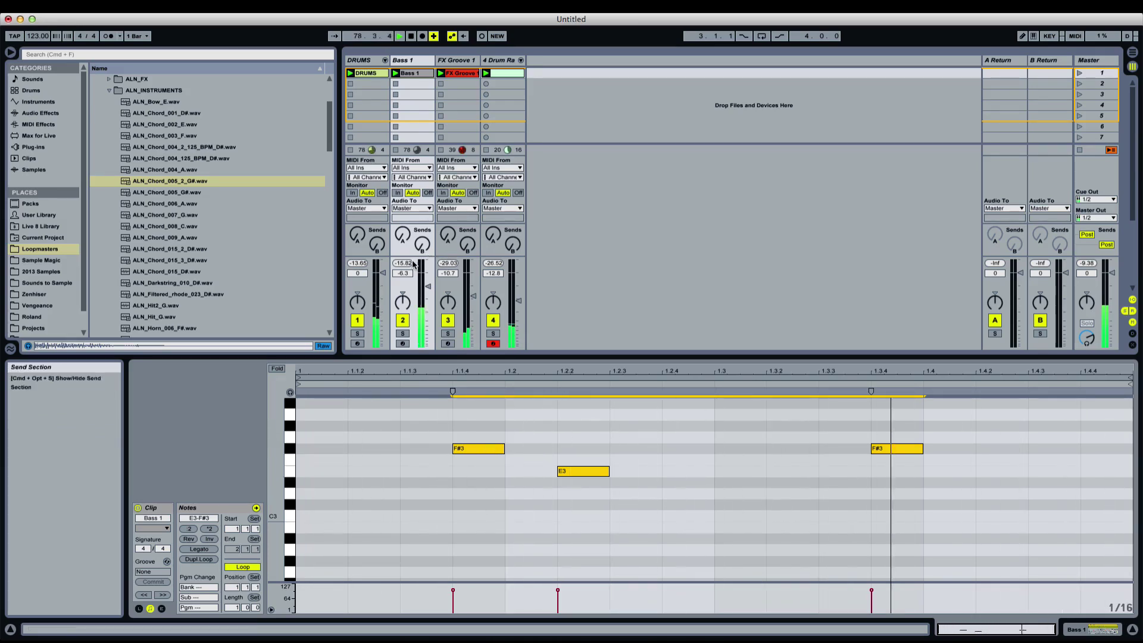
pyautogui.press('Down')
pyautogui.press('Down')
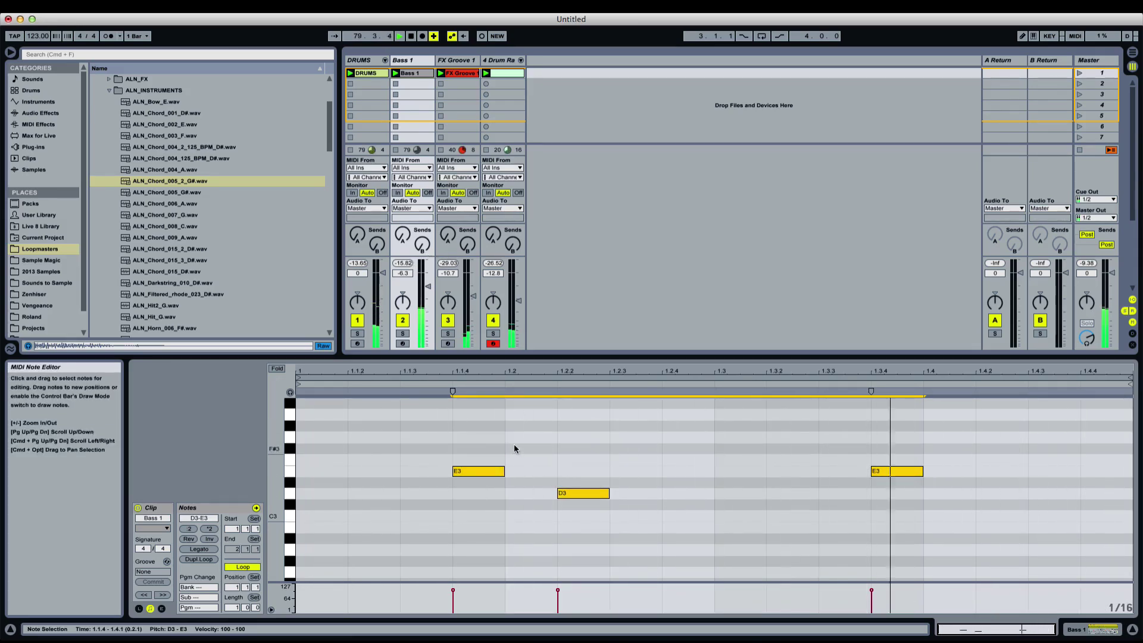
pyautogui.click(514, 442)
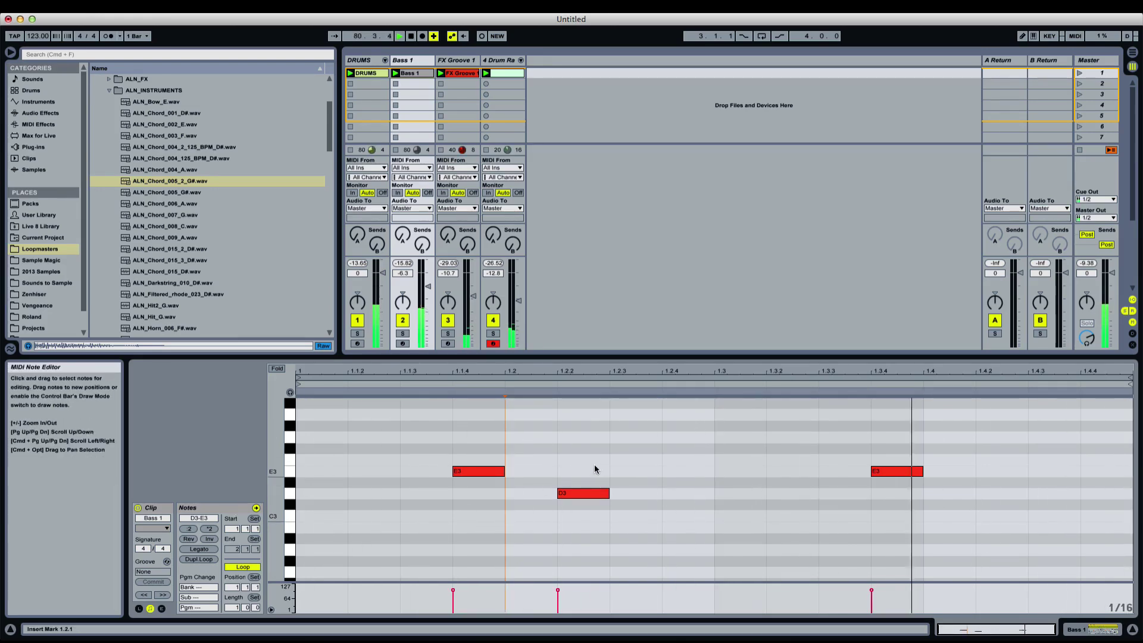
# Delete the D3 note from the Bass 1 clip and duplicate its loop to two bars
pyautogui.doubleClick(575, 493)
pyautogui.click(199, 558)
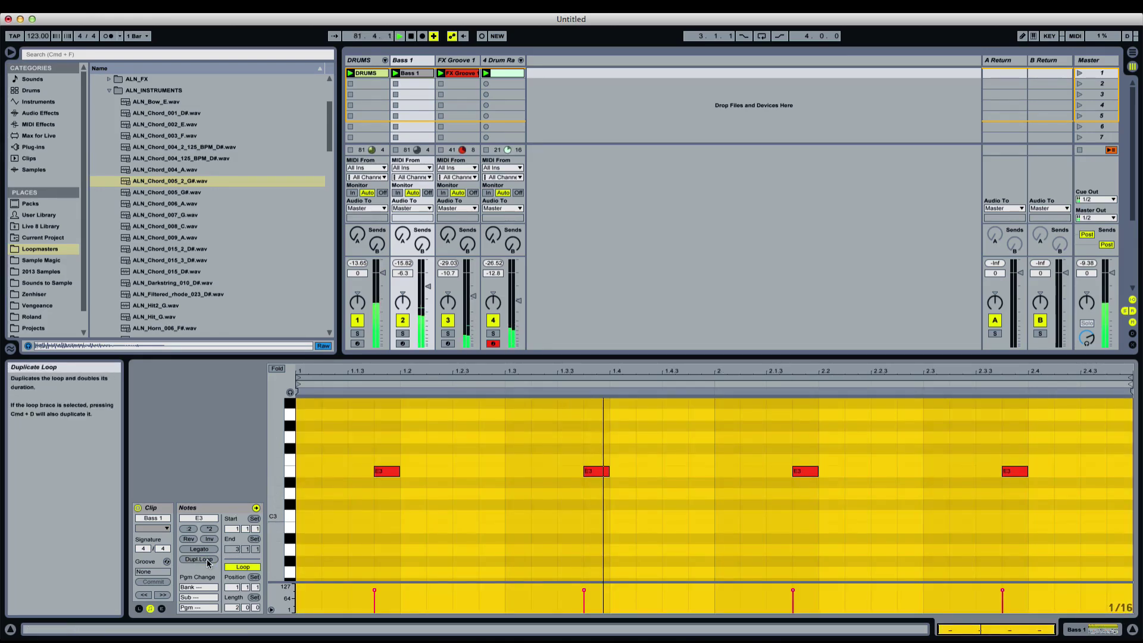
pyautogui.click(733, 447)
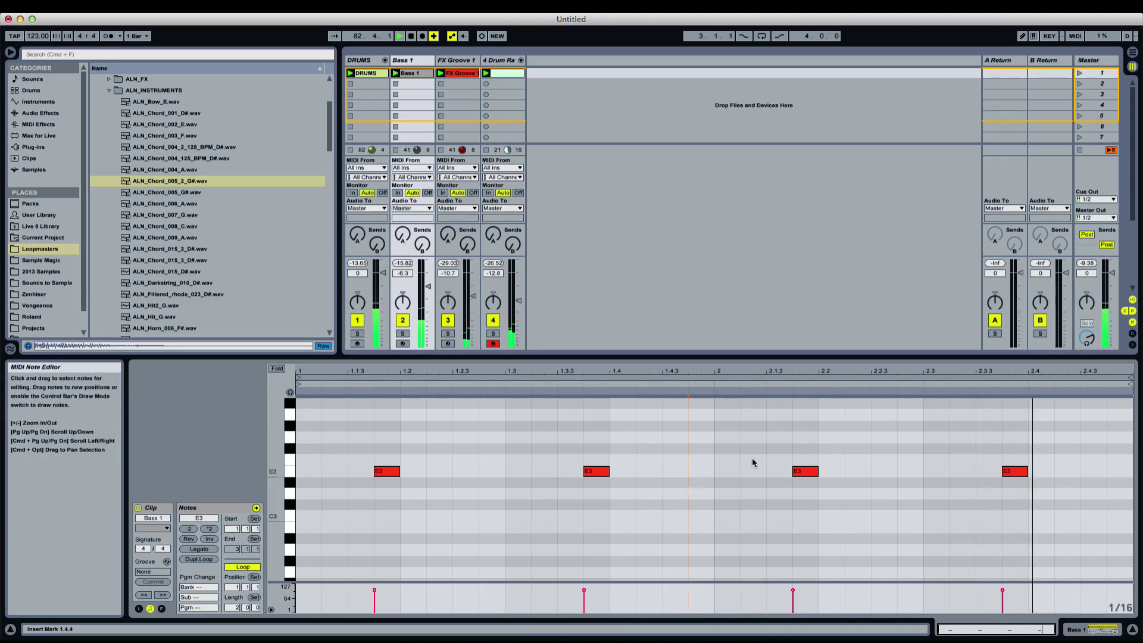
pyautogui.click(809, 432)
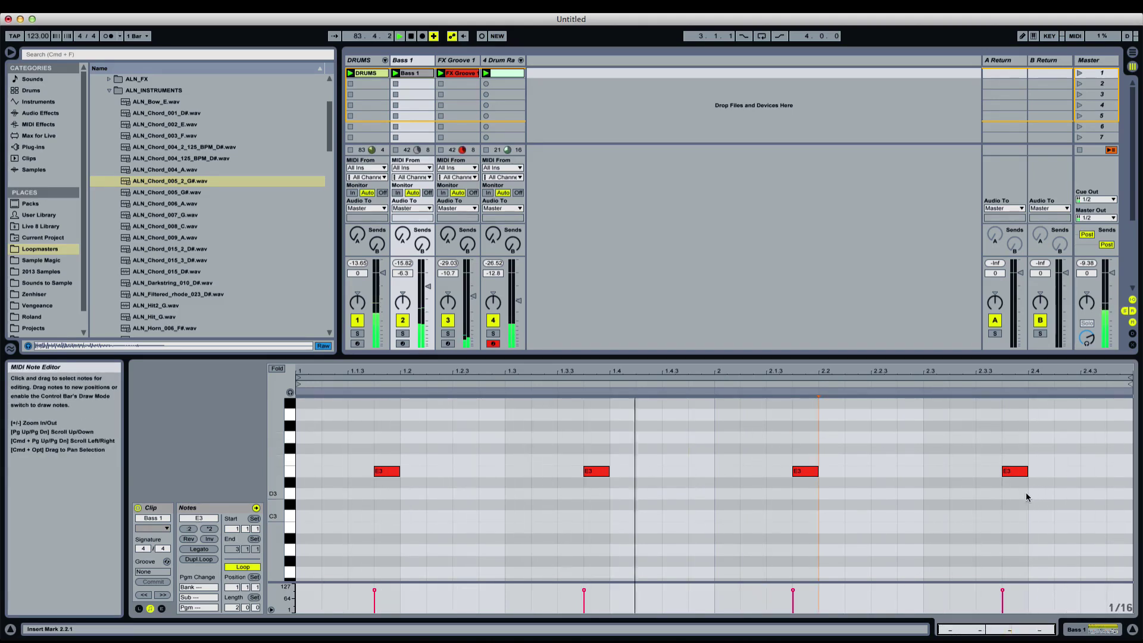
# Add a D3 note at 2.3.2 in the Bass 1 clip and move it to 2.4.3
pyautogui.doubleClick(970, 494)
pyautogui.click(933, 450)
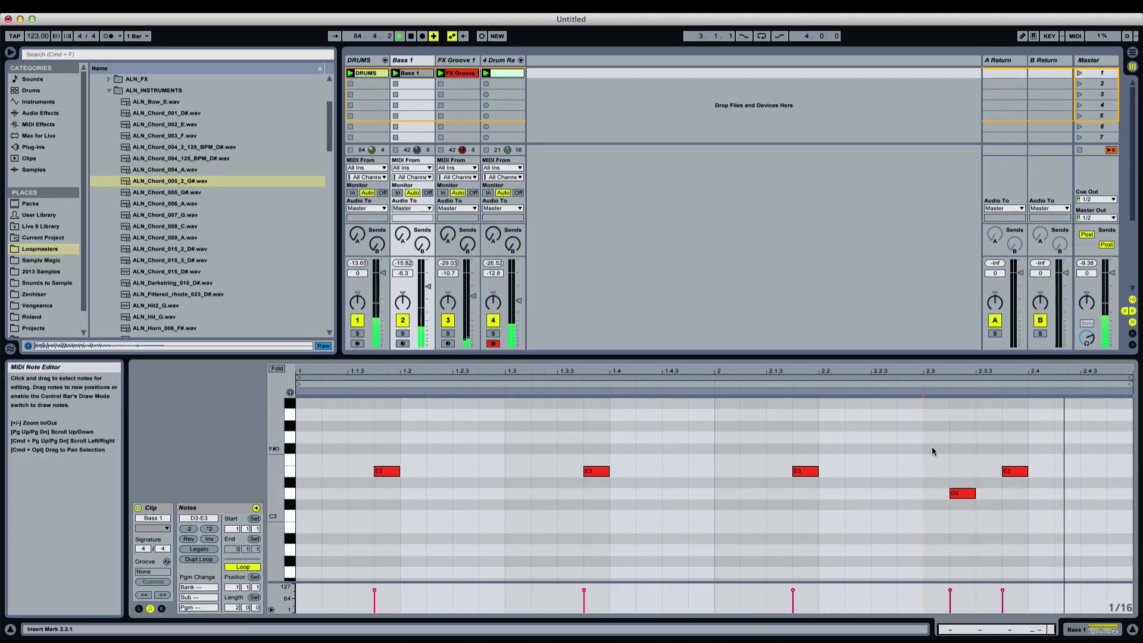
pyautogui.moveTo(936, 467); pyautogui.dragTo(1098, 499)
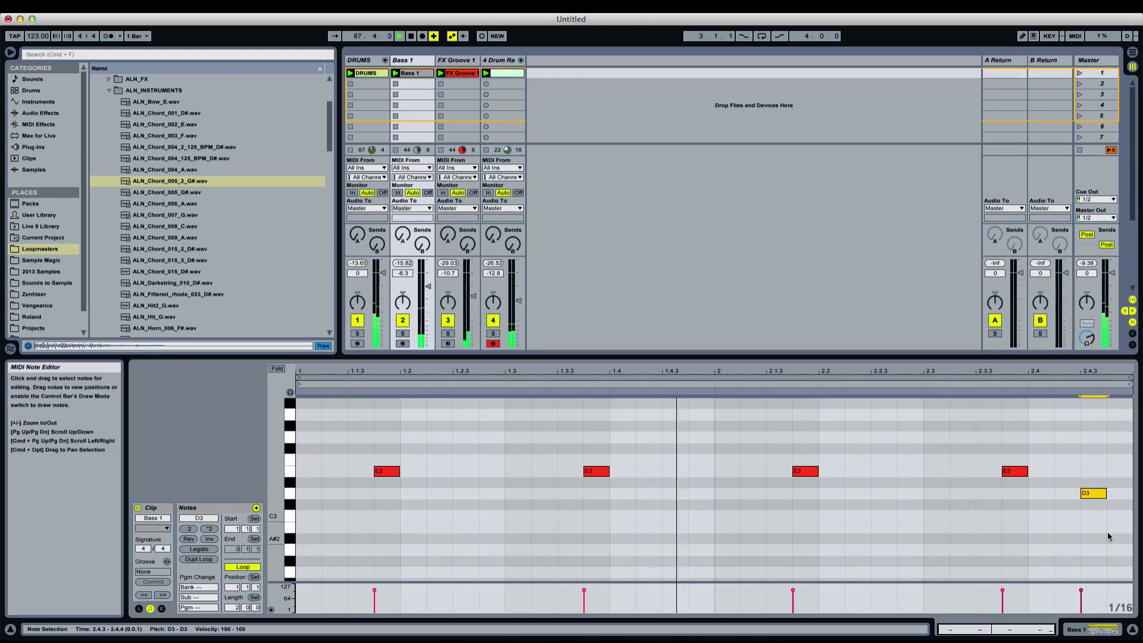
# Raise the added bass note to F#3 and shift it back to 2.3.2
pyautogui.press('Up')
pyautogui.press('Up')
pyautogui.press('Up')
pyautogui.press('Up')
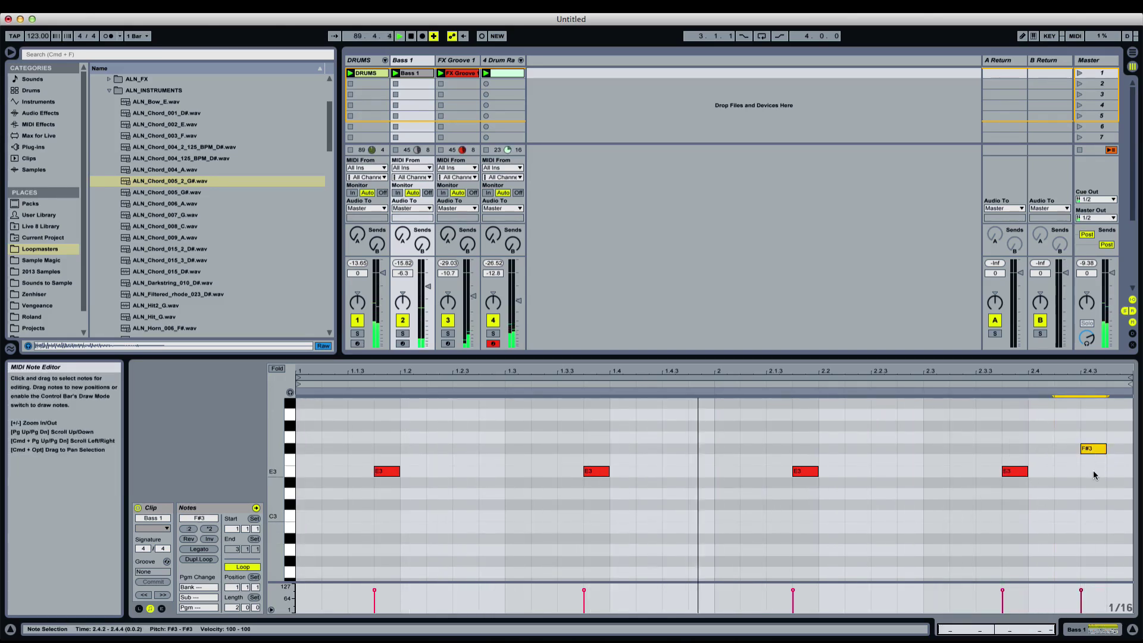
pyautogui.press('Left')
pyautogui.press('Left')
pyautogui.press('Left')
pyautogui.press('Left')
pyautogui.press('Left')
pyautogui.click(1006, 432)
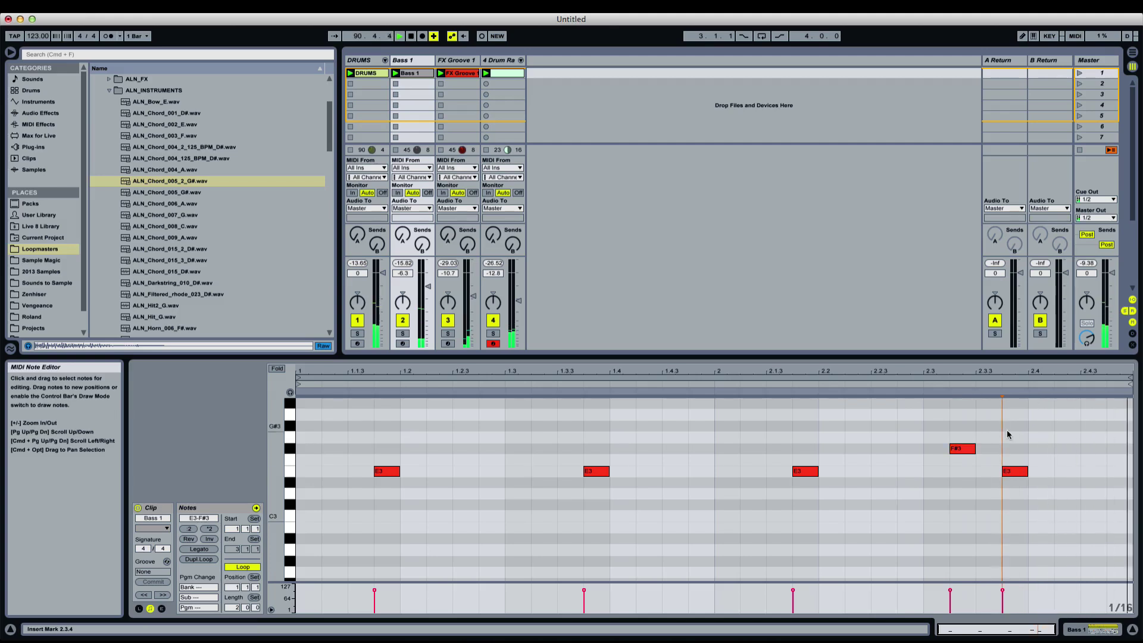
# Shorten the F#3 bass note at 2.3.2 and add a short G#3 note at 2.3.3
pyautogui.click(956, 449)
pyautogui.click(949, 439)
pyautogui.click(955, 448)
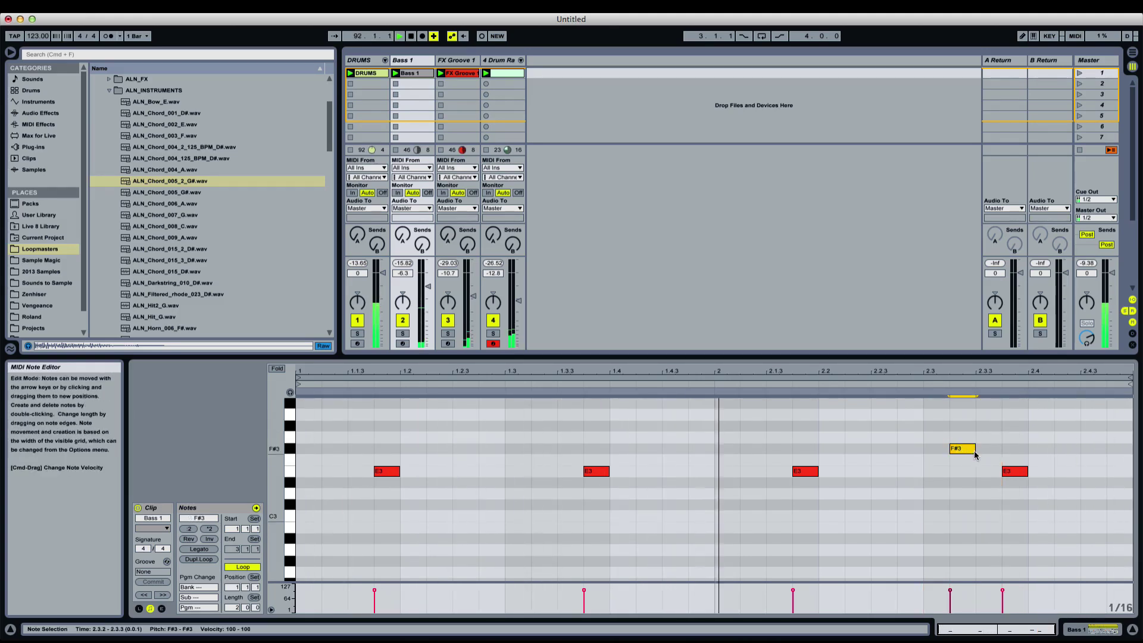
pyautogui.click(984, 450)
pyautogui.moveTo(975, 449); pyautogui.dragTo(964, 449)
pyautogui.click(987, 448)
pyautogui.doubleClick(984, 426)
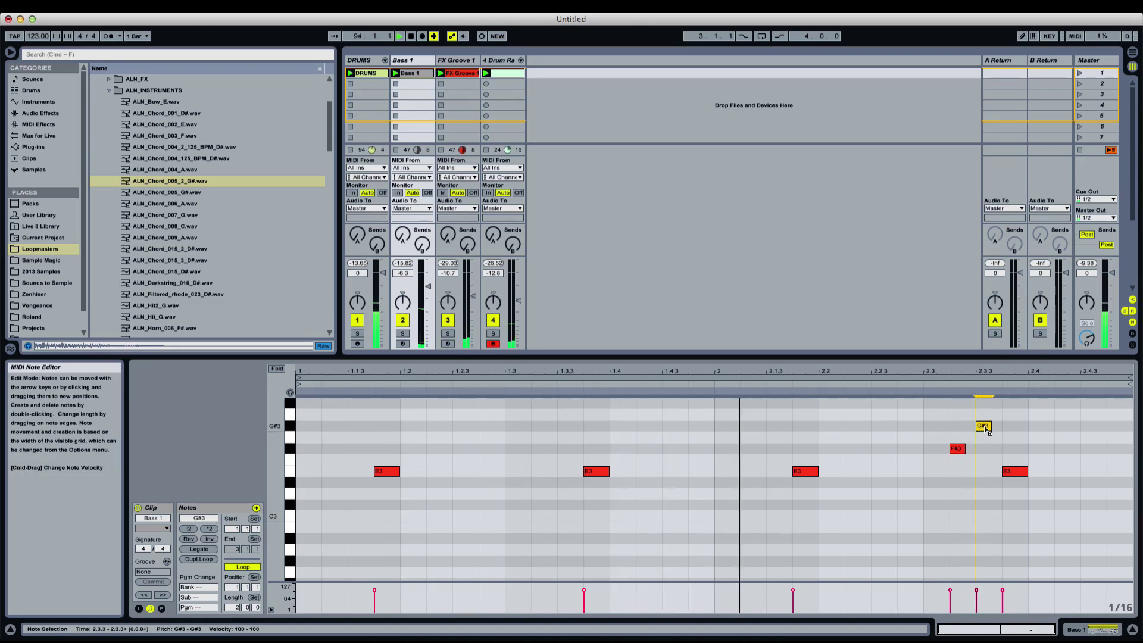
pyautogui.click(987, 441)
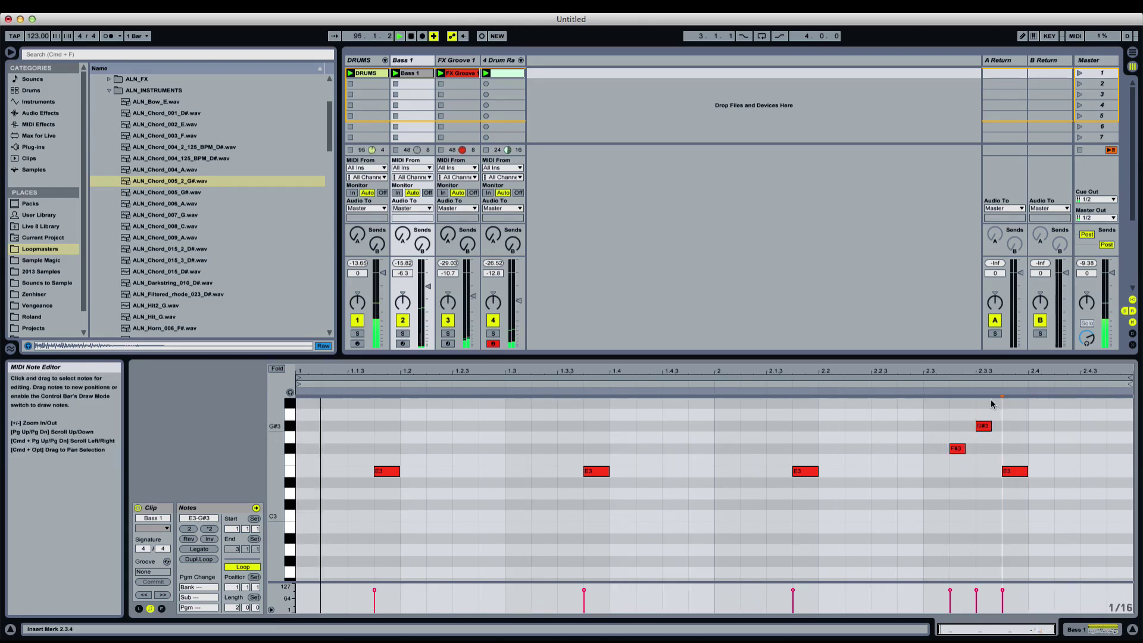
pyautogui.click(984, 426)
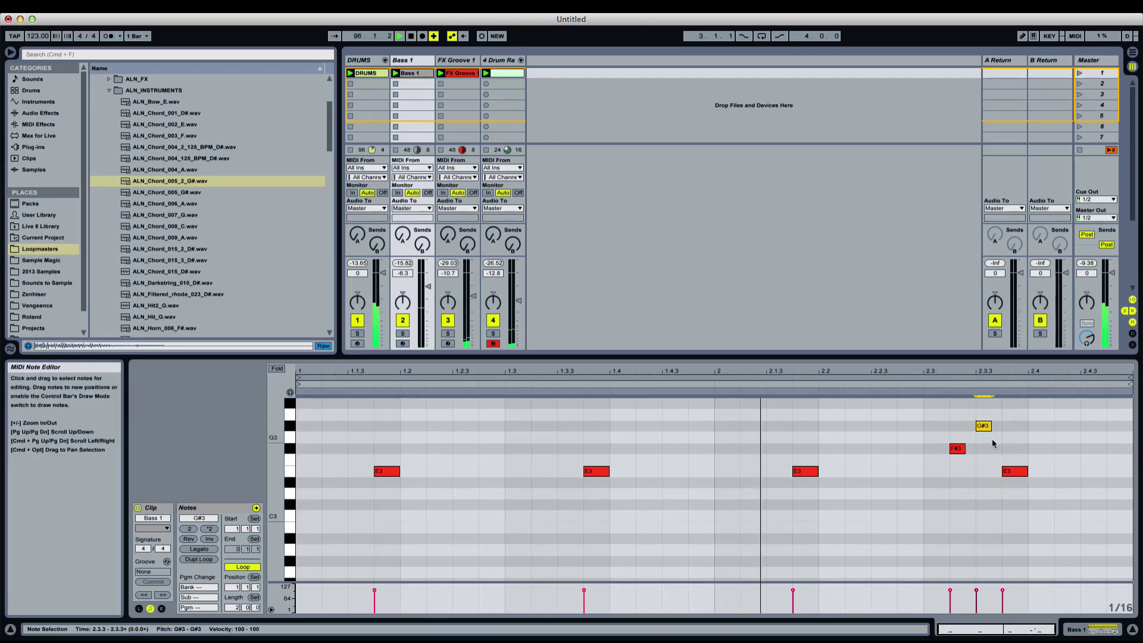
pyautogui.click(993, 444)
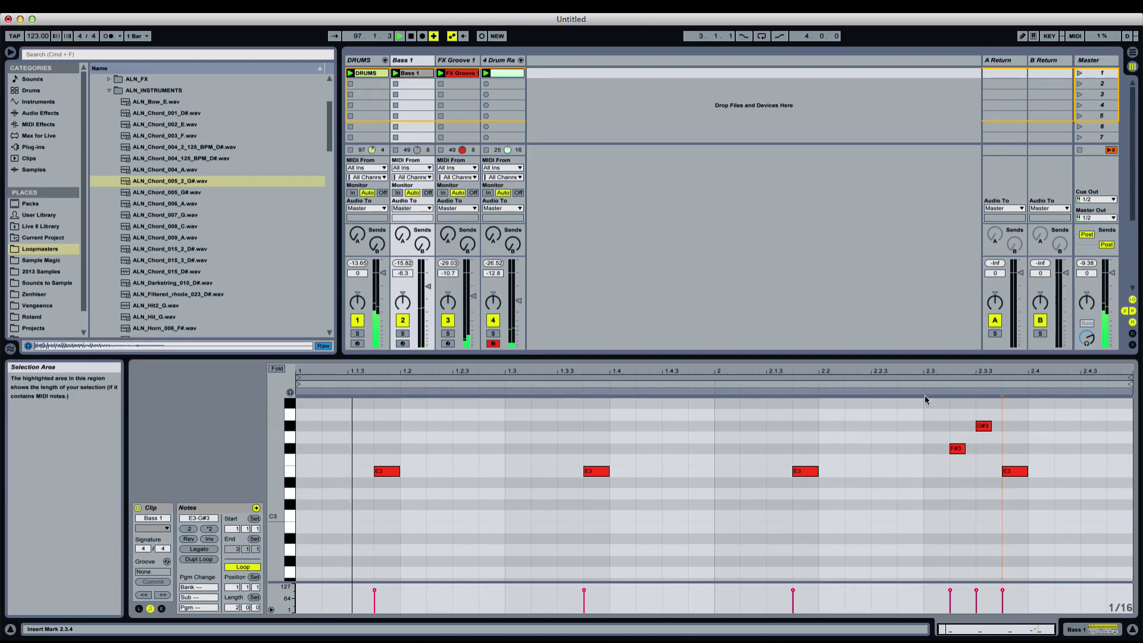
pyautogui.click(920, 421)
pyautogui.moveTo(1010, 373); pyautogui.dragTo(983, 387)
# Show the DRUMS track's Drum Rack and open the ALN_CLAPS folder inside ALN_DRUM_HITS
pyautogui.doubleClick(364, 59)
pyautogui.click(188, 88)
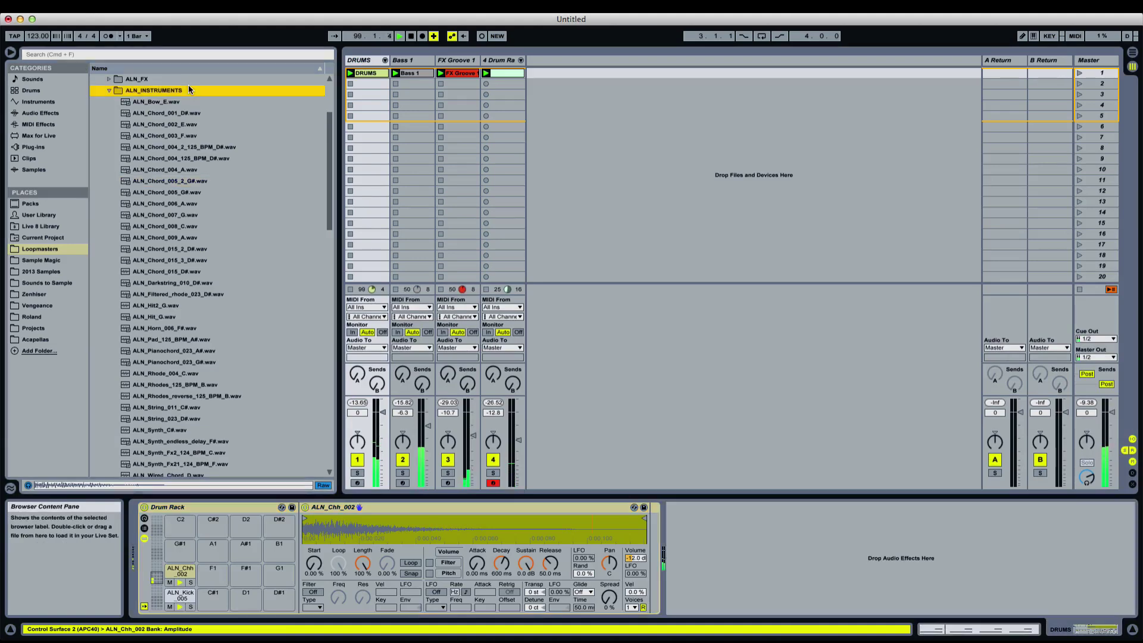
pyautogui.scroll(5, 198, 136)
pyautogui.press('Up')
pyautogui.press('Up')
pyautogui.press('Up')
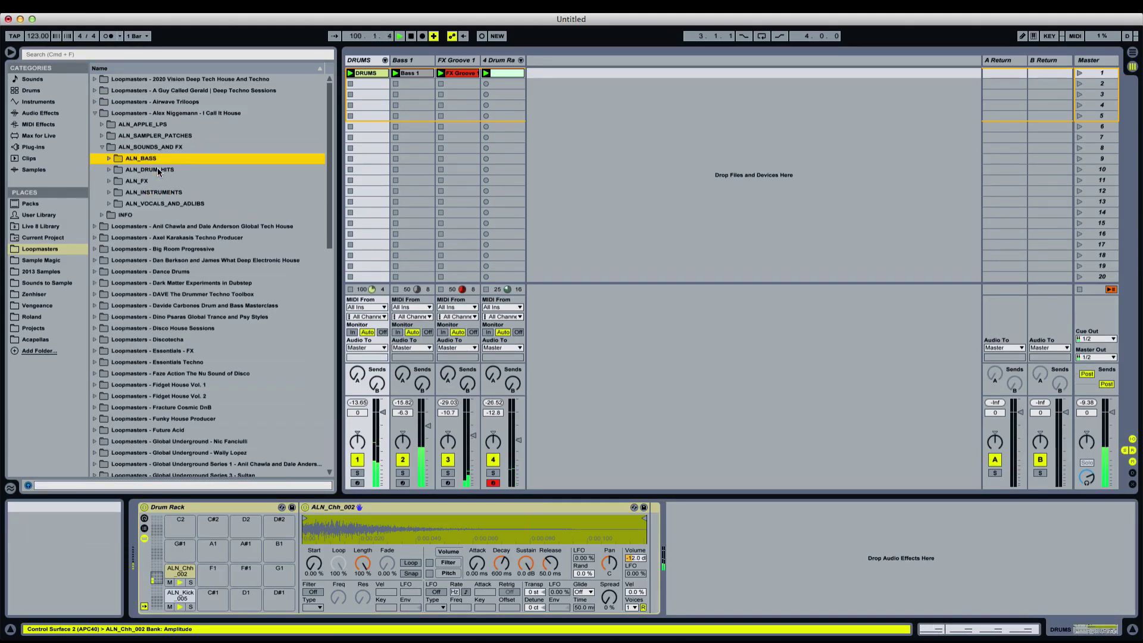
pyautogui.press('Right')
pyautogui.press('Left')
pyautogui.press('Down')
pyautogui.press('Right')
pyautogui.press('Down')
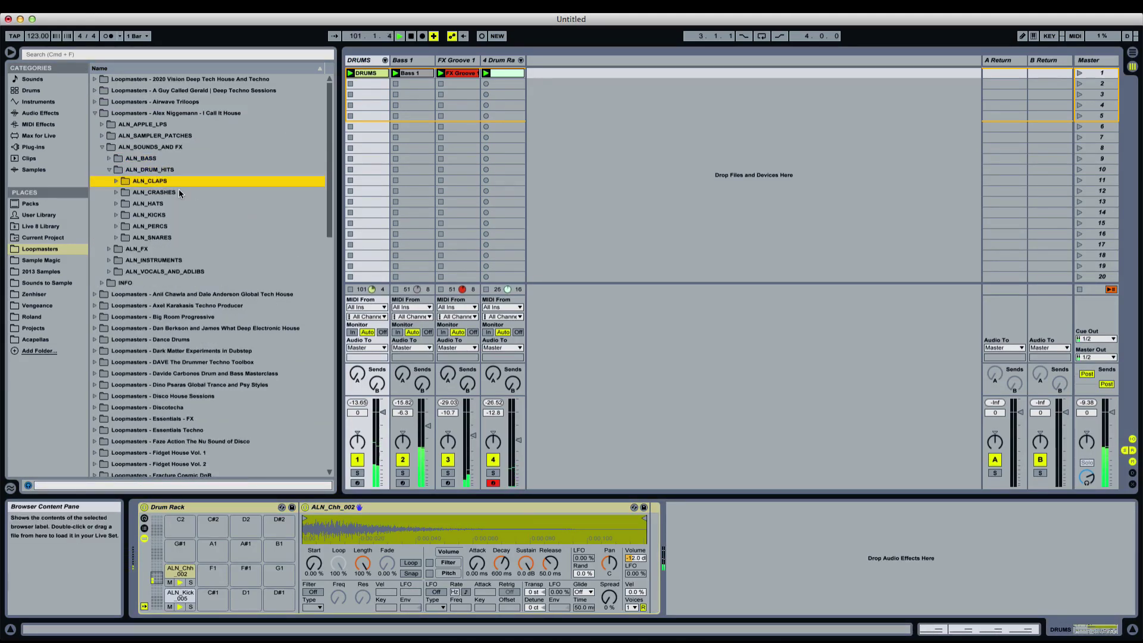
pyautogui.press('Right')
# Audition the first clap samples, then load ALN_Clap_003 onto pad G#1 and ALN_Clap_006 onto pad A1
pyautogui.press('Down')
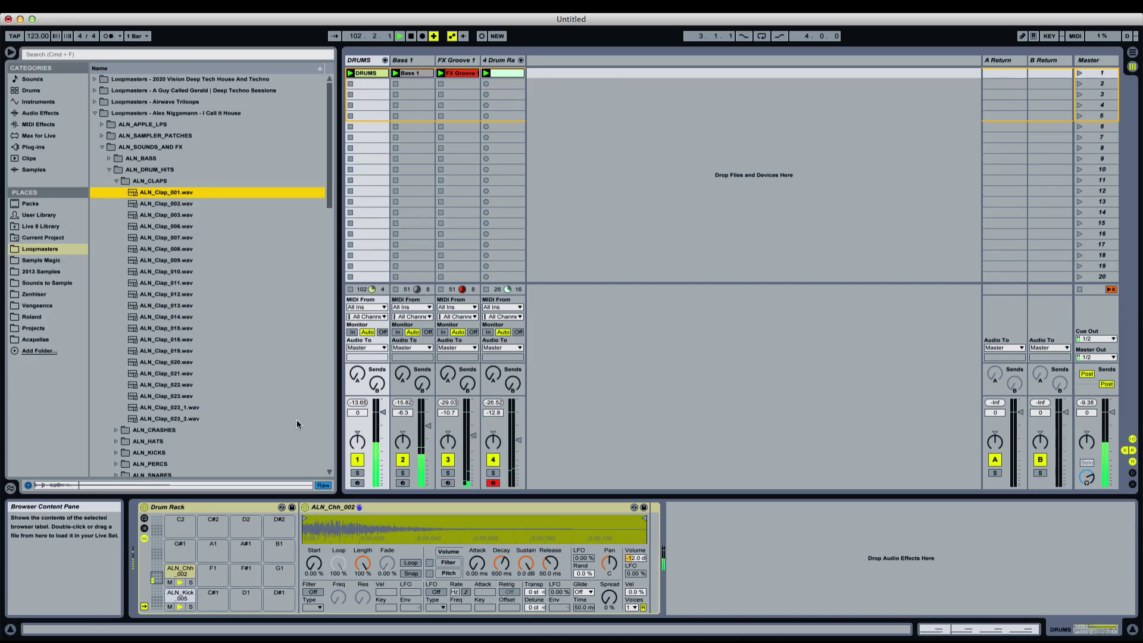
pyautogui.press('Down')
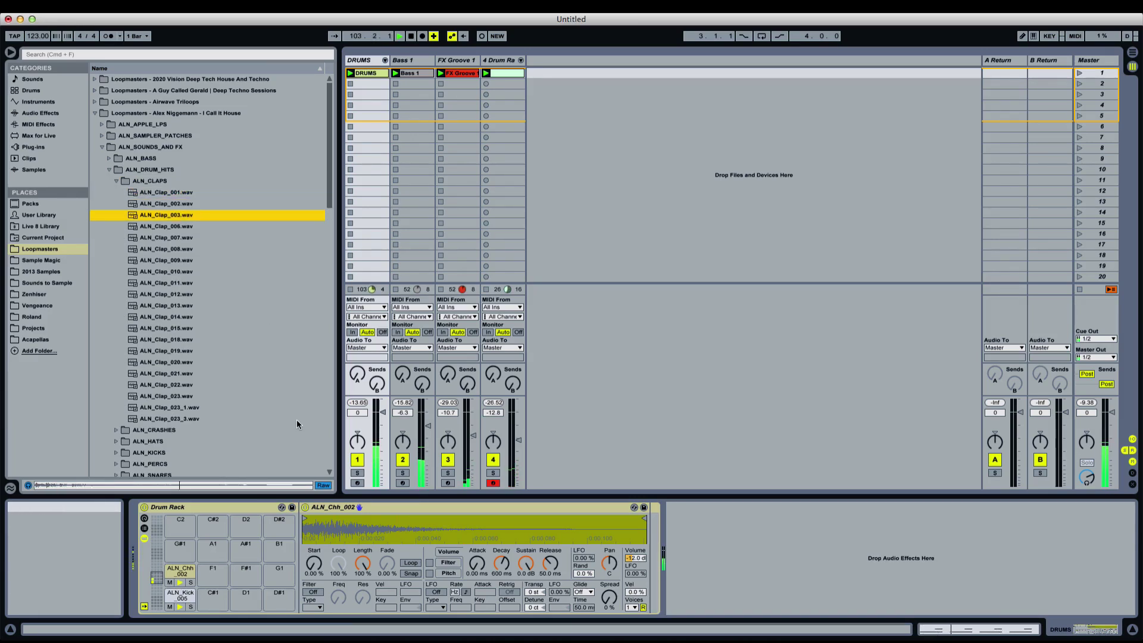
pyautogui.press('Down')
pyautogui.press('Up')
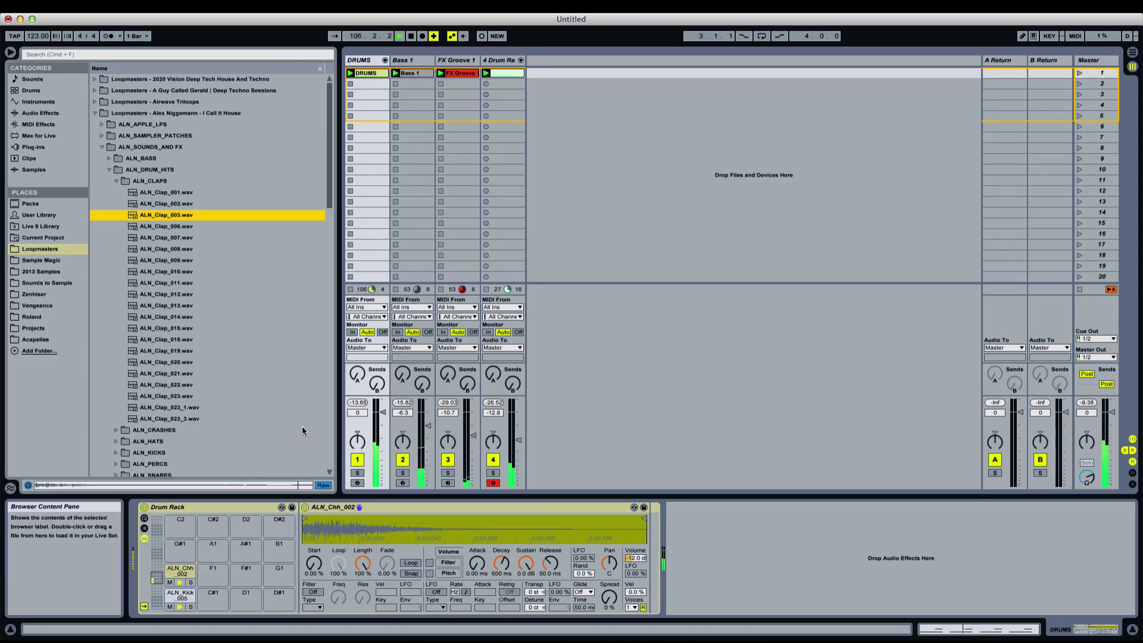
pyautogui.press('Down')
pyautogui.press('Up')
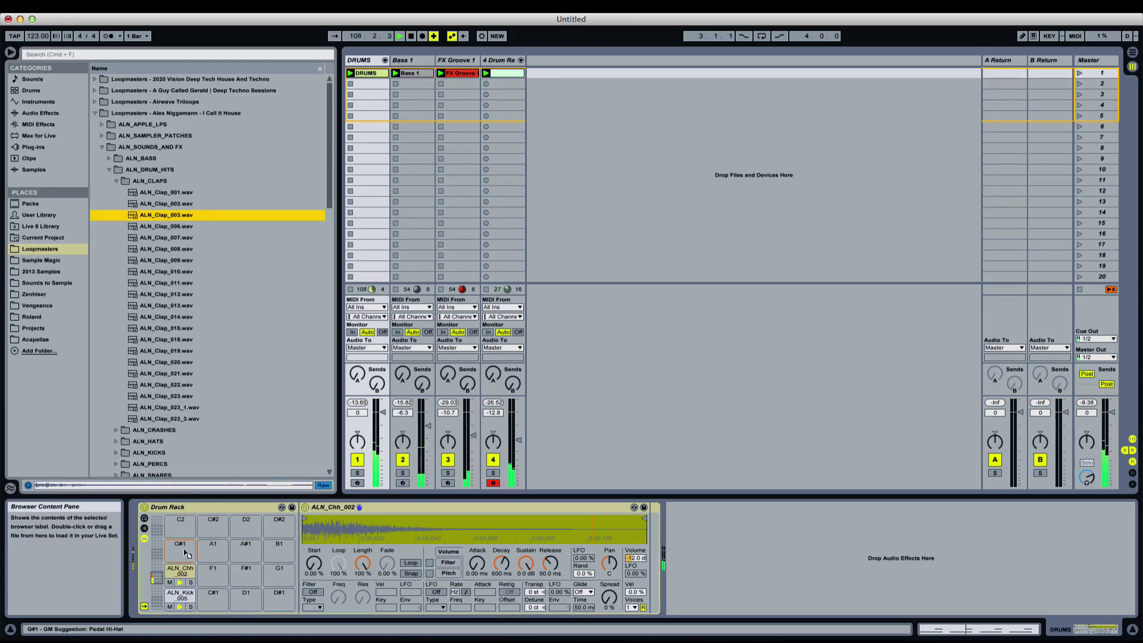
pyautogui.moveTo(186, 554); pyautogui.dragTo(186, 553)
pyautogui.moveTo(183, 226); pyautogui.dragTo(225, 537)
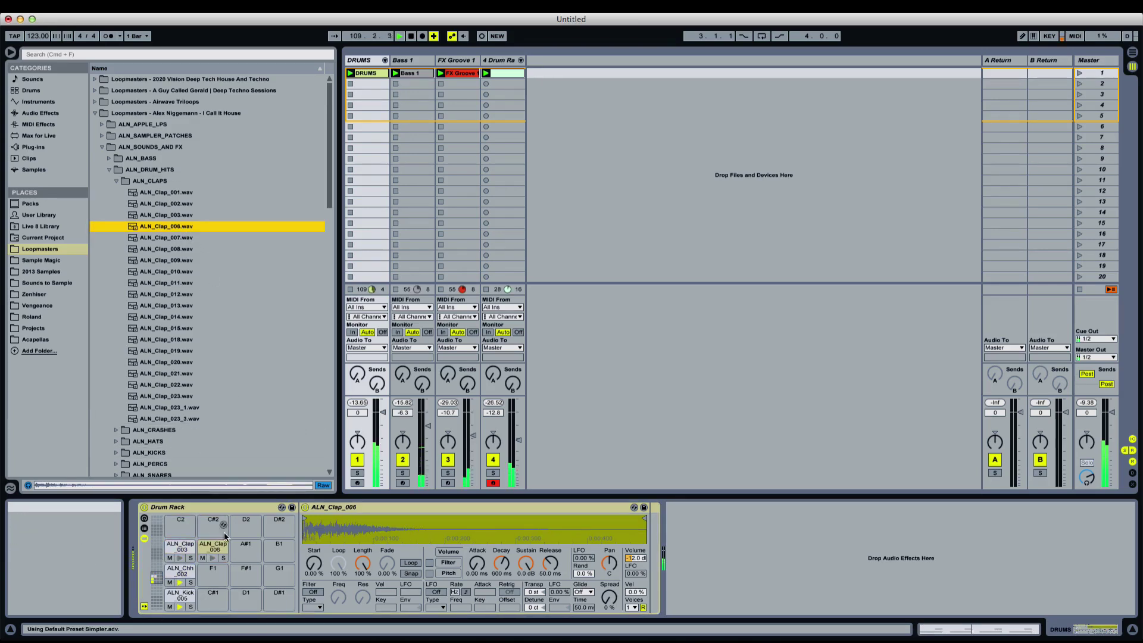
# Program ALN_Clap_003 hits on beats 1.2 and 1.4 of the DRUMS clip, placing them first on the ALN_Clap_006 row
pyautogui.doubleClick(367, 74)
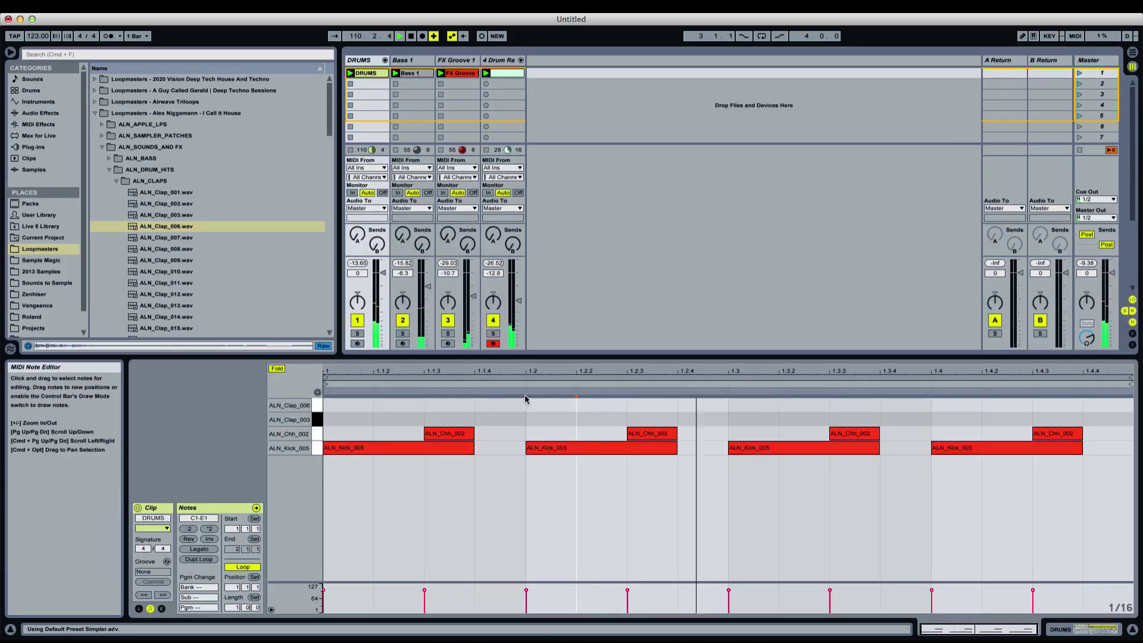
pyautogui.doubleClick(540, 404)
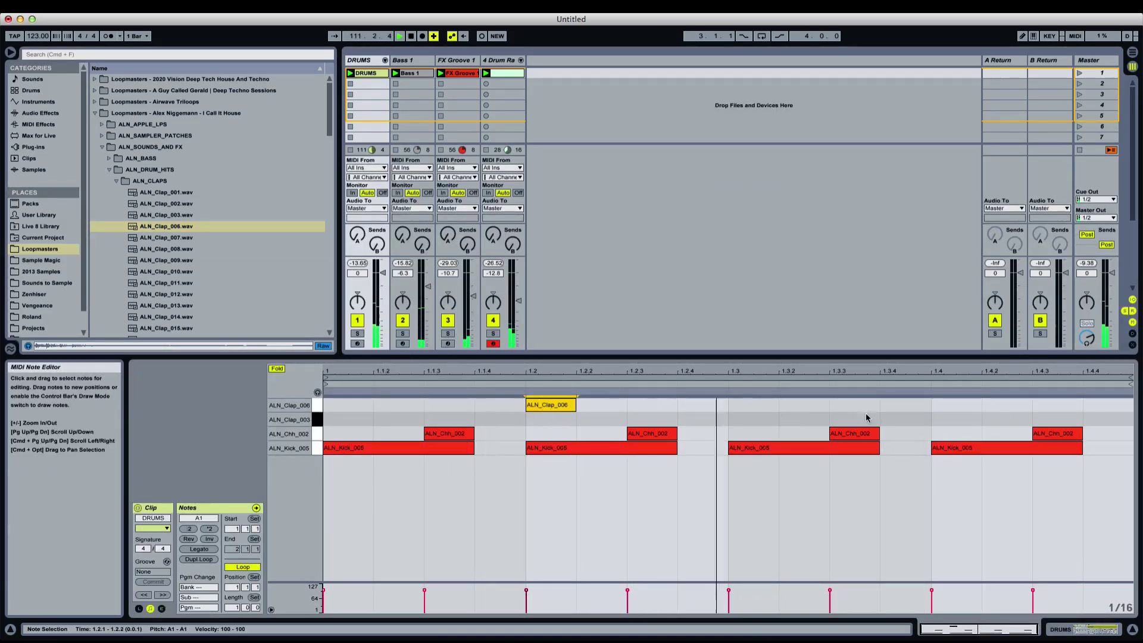
pyautogui.doubleClick(950, 404)
pyautogui.moveTo(510, 426); pyautogui.dragTo(995, 400)
pyautogui.press('Down')
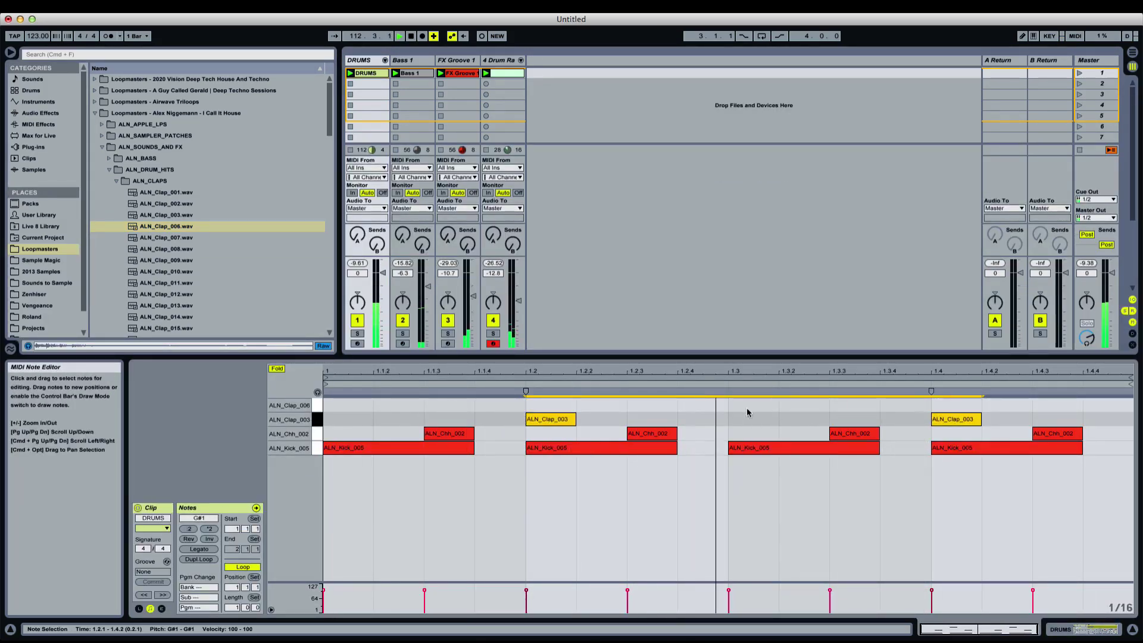
pyautogui.click(676, 411)
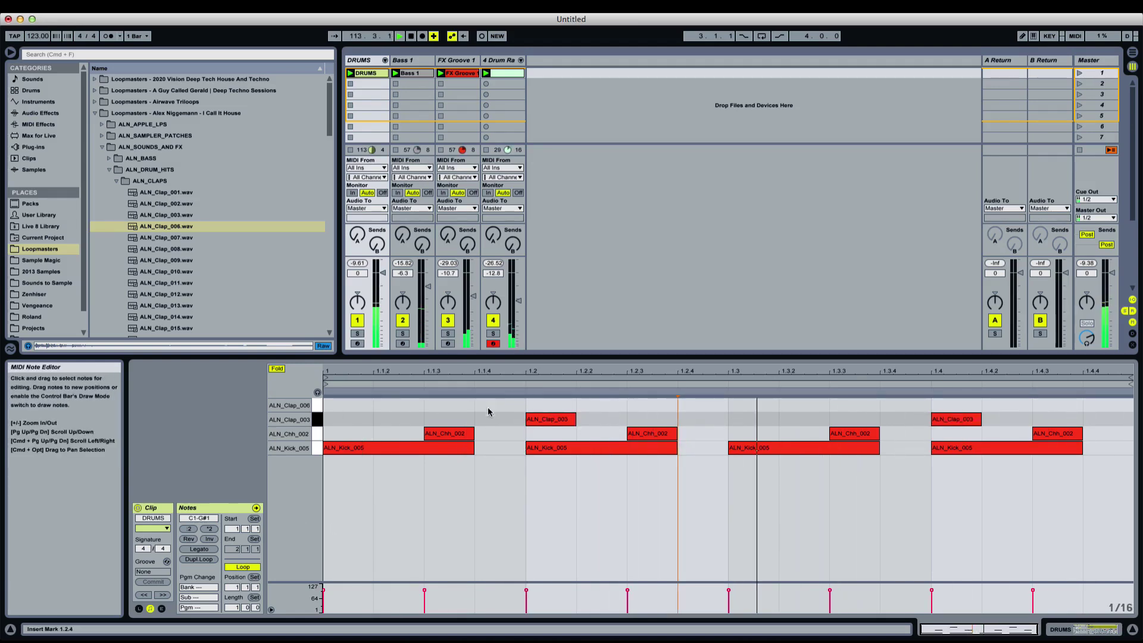
# Duplicate the DRUMS loop to two bars and add an ALN_Clap_006 hit at 1.4.4 with velocity about 72
pyautogui.click(198, 558)
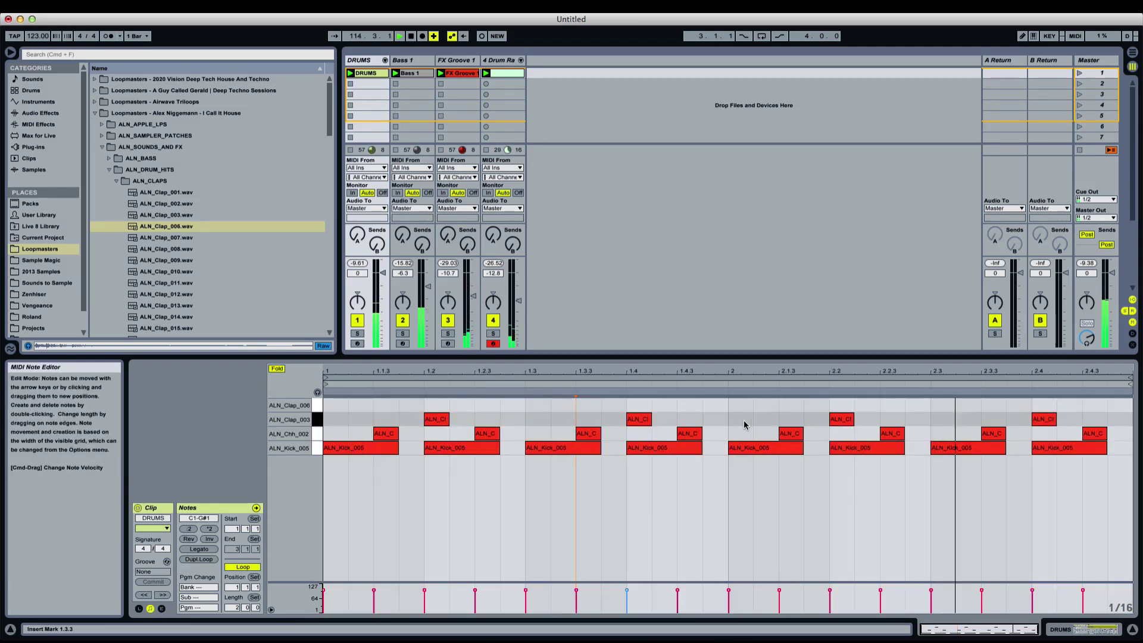
pyautogui.click(727, 416)
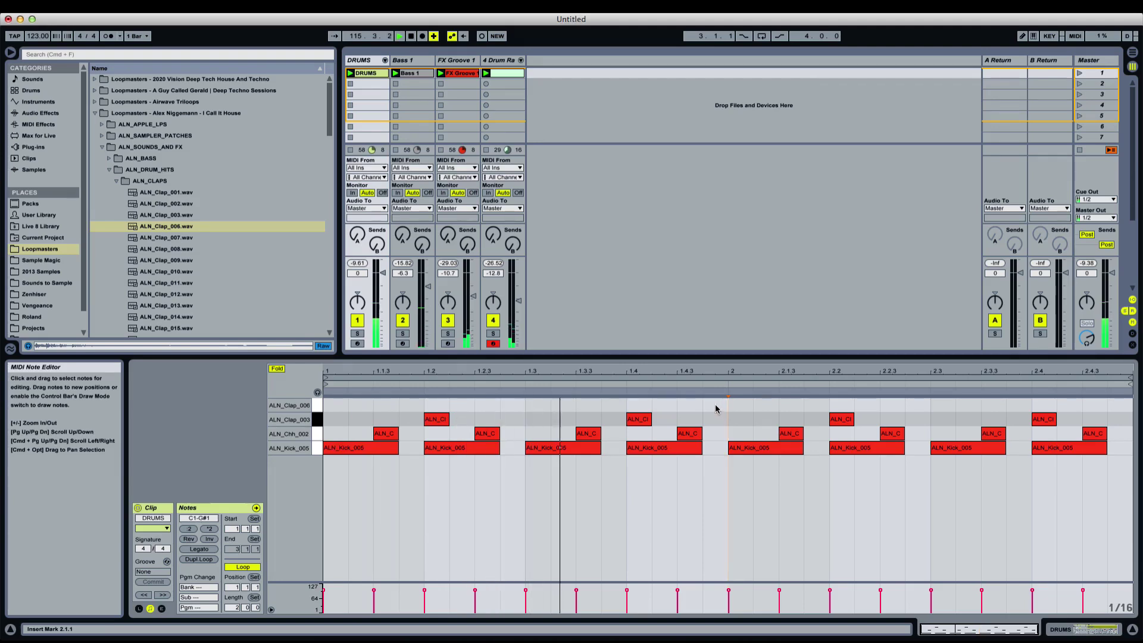
pyautogui.doubleClick(714, 405)
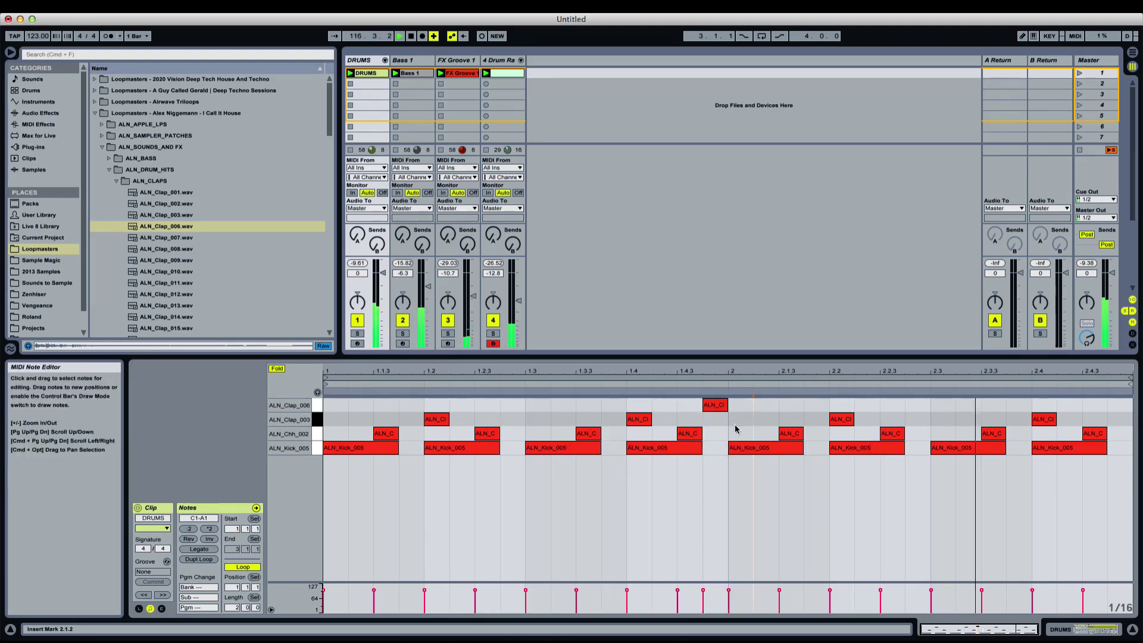
pyautogui.click(714, 404)
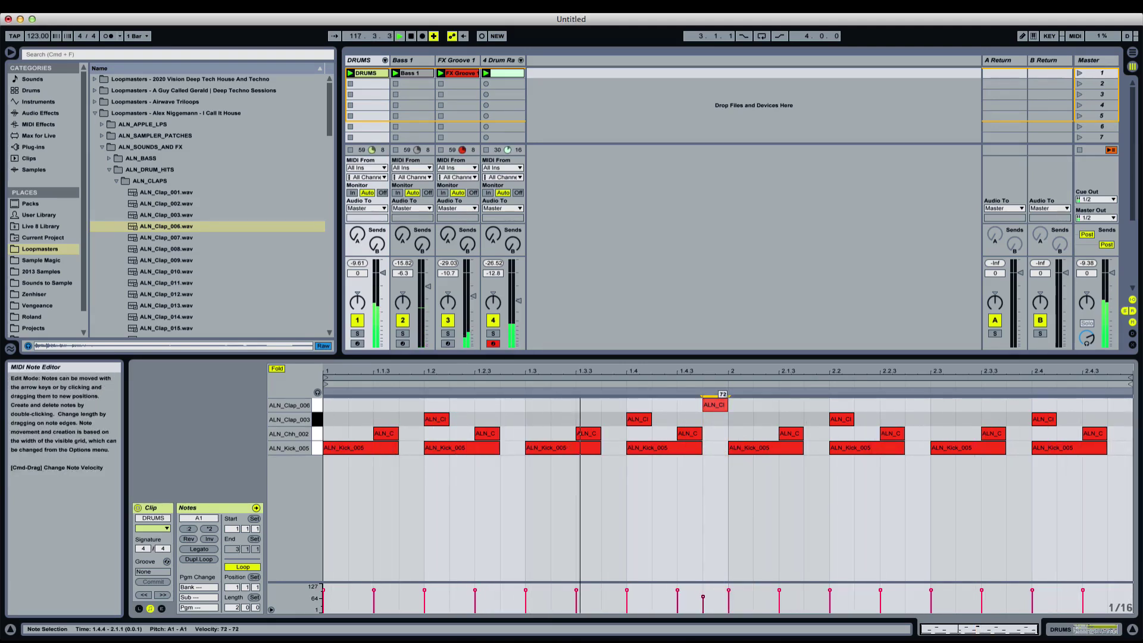
pyautogui.click(718, 423)
# Map the ALN_Clap_006 Simpler's volume velocity amount to Macro 8 of the Drum Rack
pyautogui.doubleClick(361, 60)
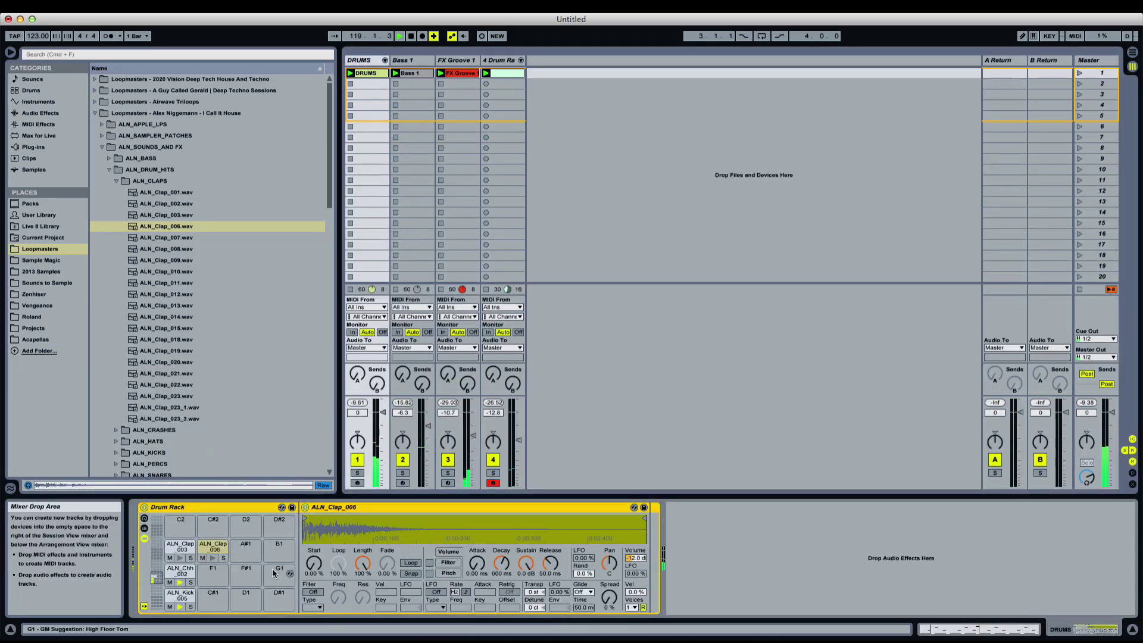
pyautogui.rightClick(635, 591)
pyautogui.click(671, 585)
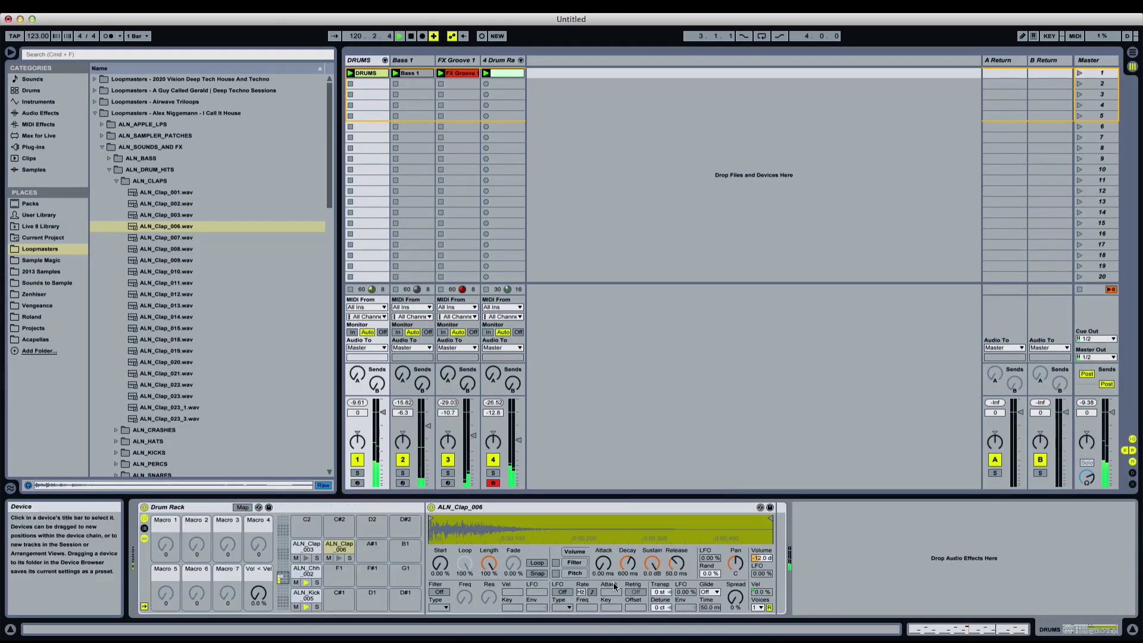
pyautogui.rightClick(758, 590)
pyautogui.click(777, 584)
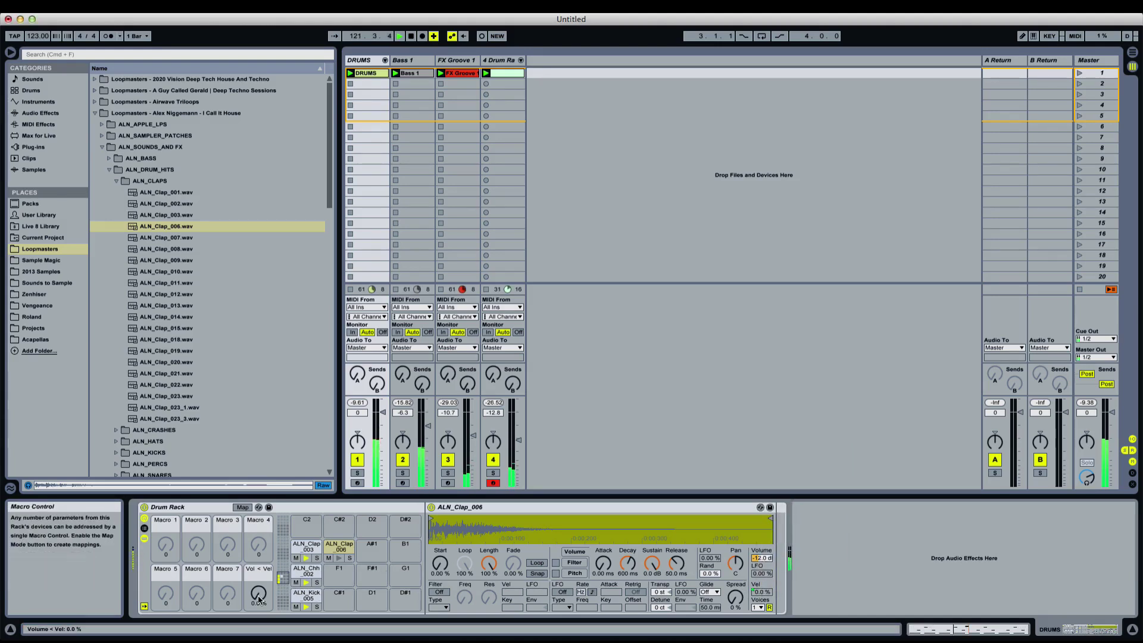
# Link the remaining hat and clap volume velocity amounts to Macro 8 of the Drum Rack and set the macro to about 50 %
pyautogui.rightClick(766, 593)
pyautogui.click(780, 587)
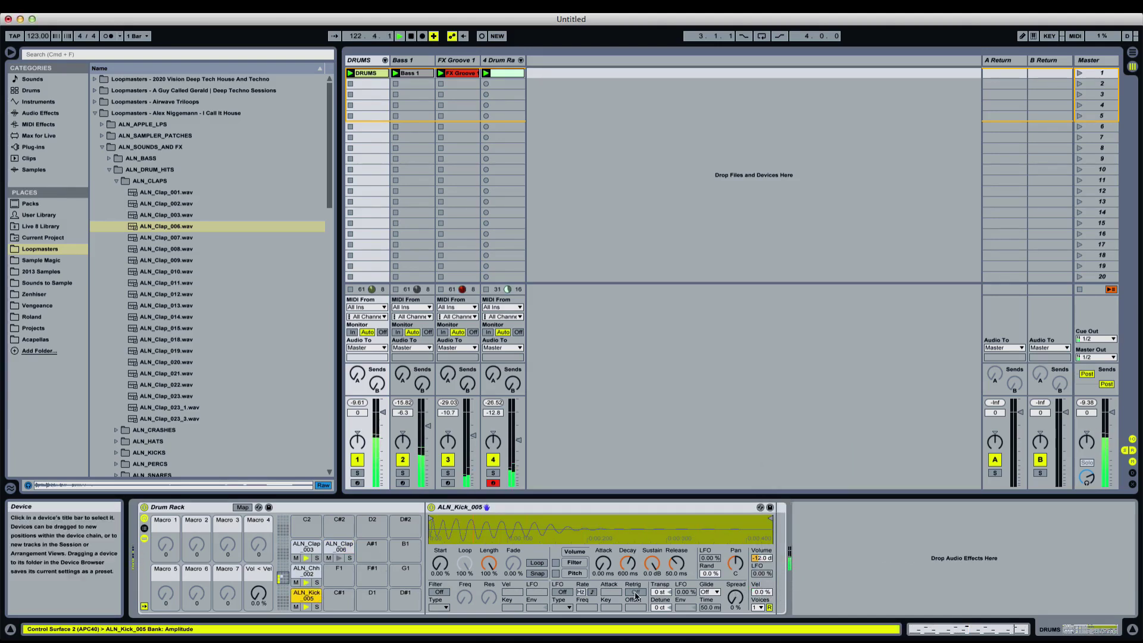
pyautogui.moveTo(259, 594); pyautogui.dragTo(258, 571)
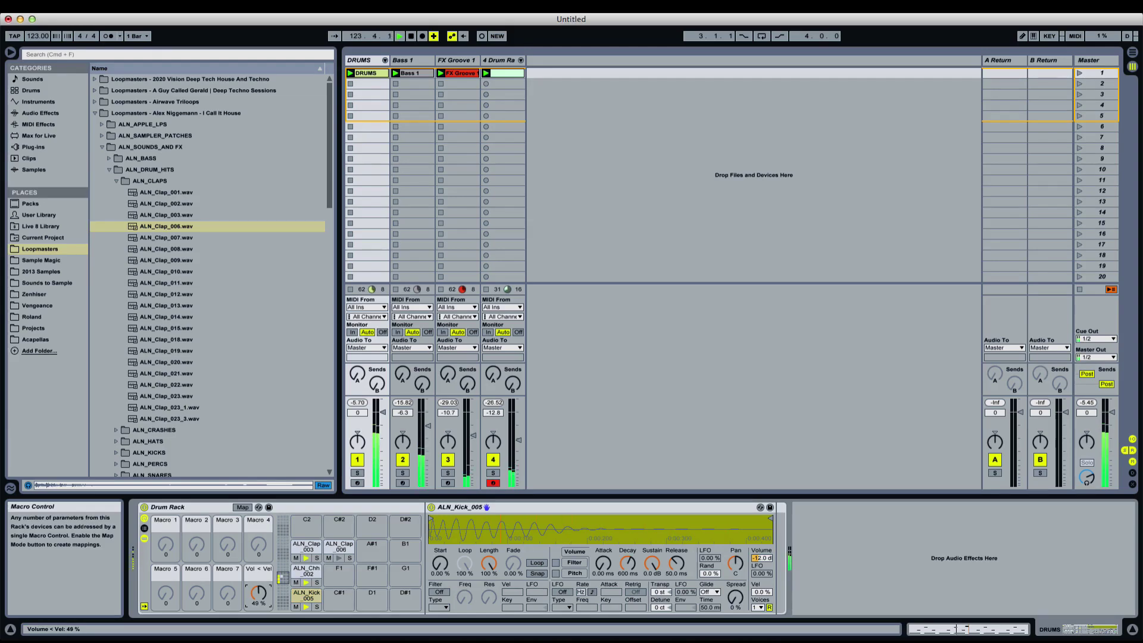
# Unfold the Drum Rack chains in the mixer and lower the hat and both clap chains together to about -9.0 dB
pyautogui.click(385, 60)
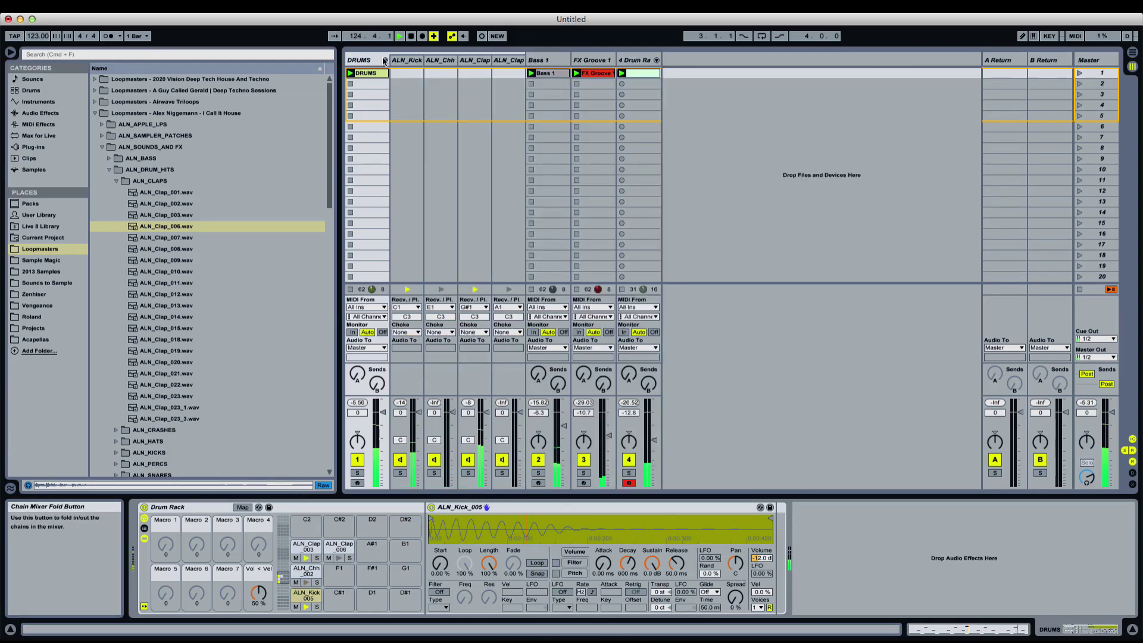
pyautogui.click(440, 60)
pyautogui.click(509, 60)
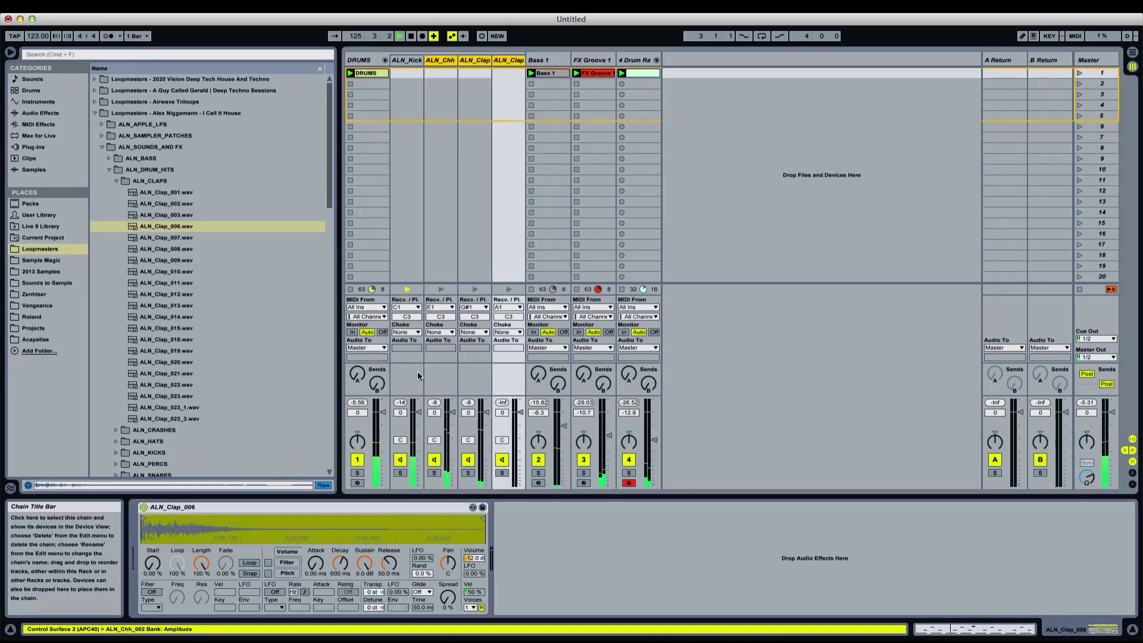
pyautogui.click(435, 403)
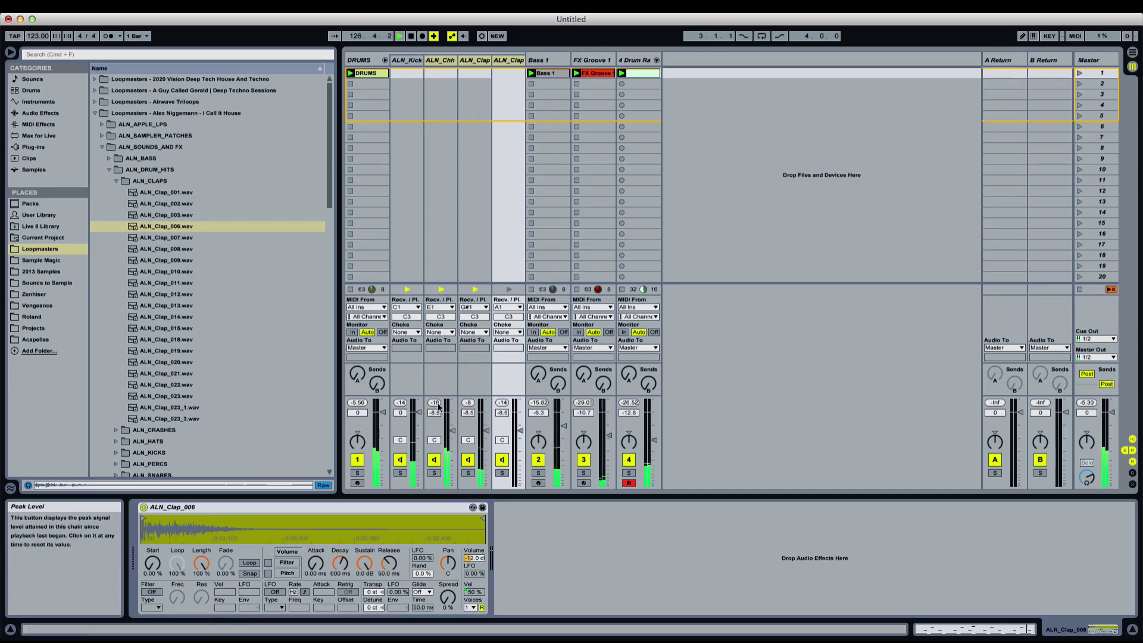
pyautogui.press('XF86AudioRaiseVolume')
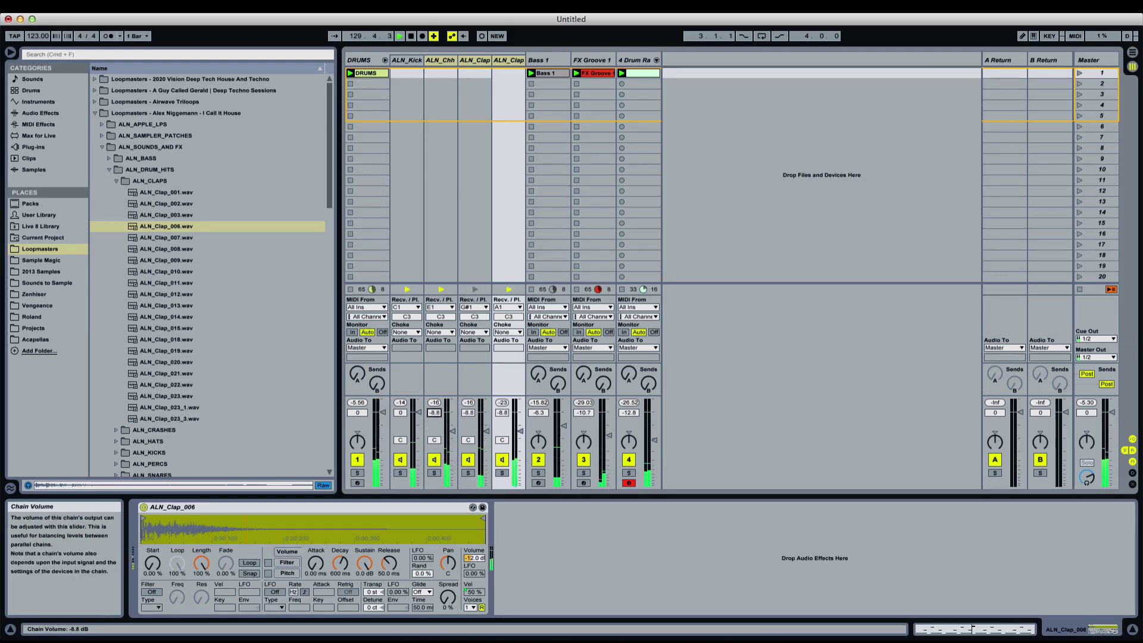
# Set the ALN_Chh_002 chain's volume to -10 dB and the ALN_Clap_003 chain's to -7.7 dB
pyautogui.click(443, 67)
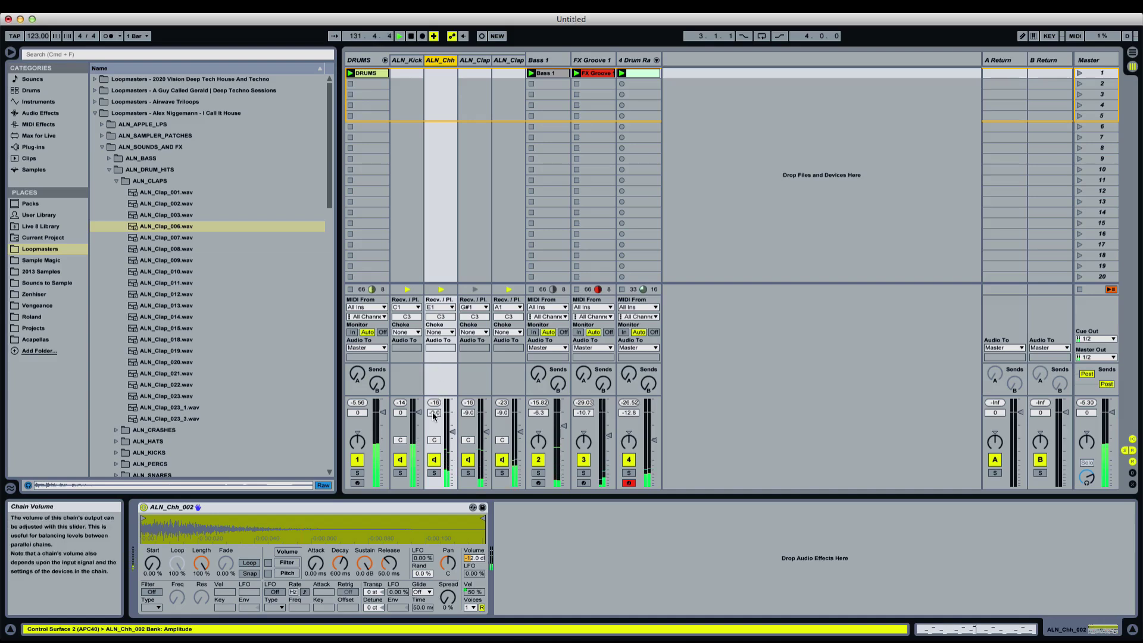
pyautogui.moveTo(433, 412); pyautogui.dragTo(432, 415)
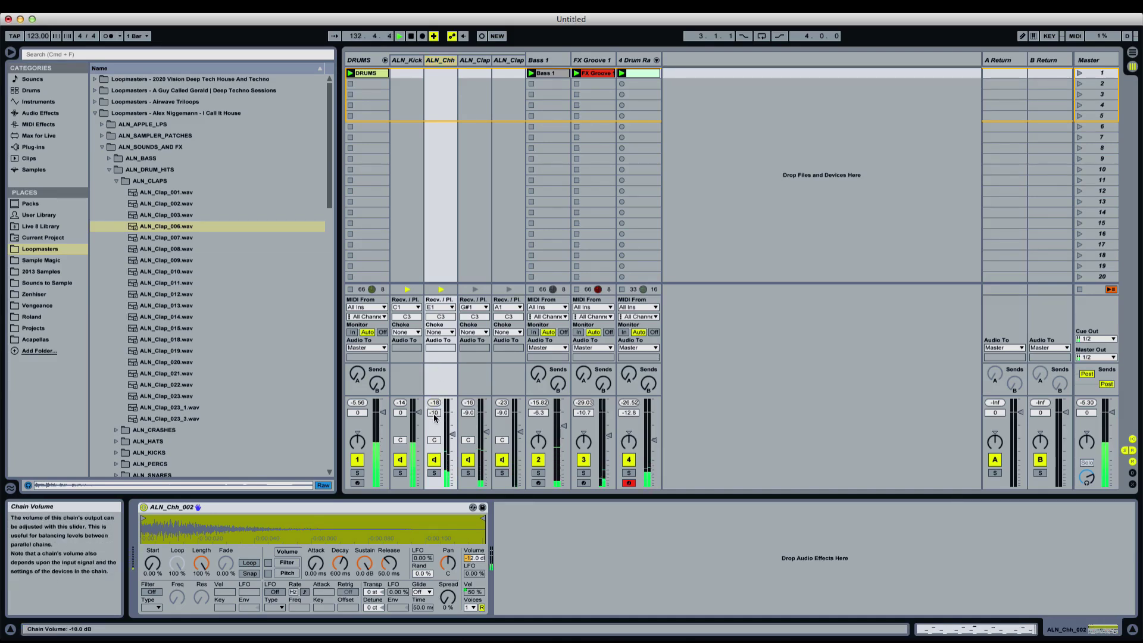
pyautogui.click(467, 408)
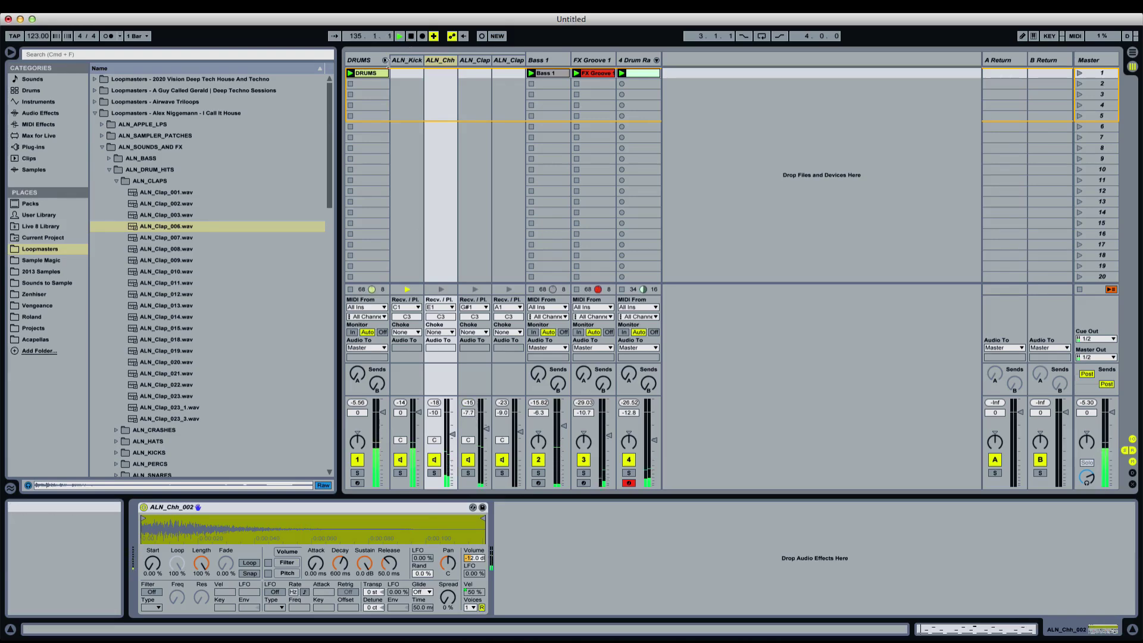
# Open the DRUMS clip and lengthen the first ALN_Clap_003 note at 1.2 so it ends at 1.2.3
pyautogui.click(382, 73)
pyautogui.doubleClick(382, 72)
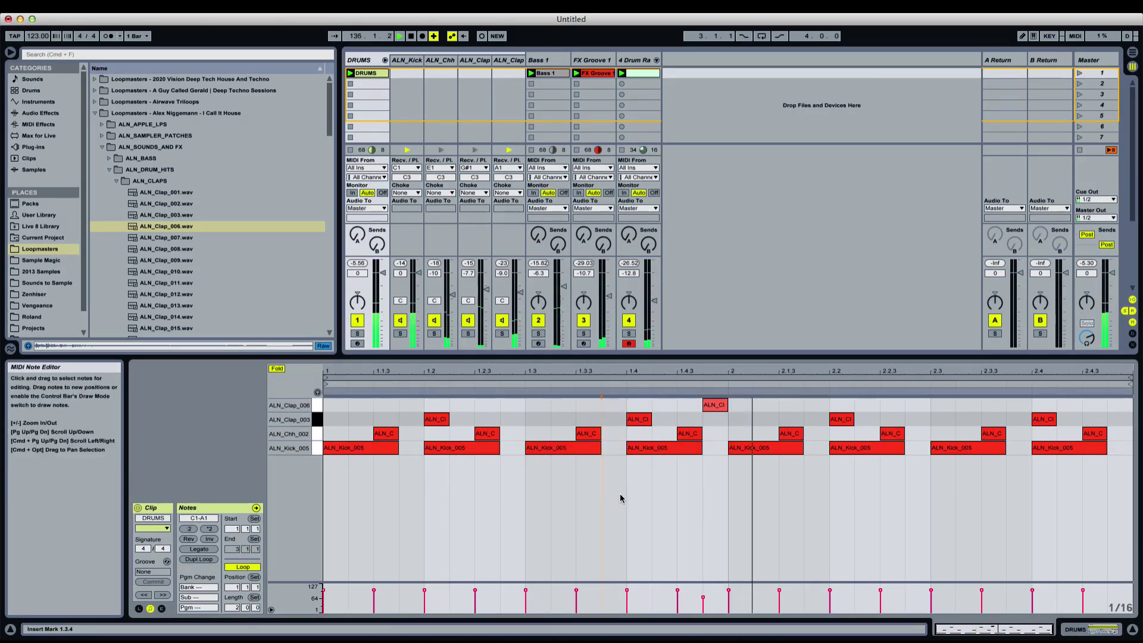
pyautogui.click(317, 420)
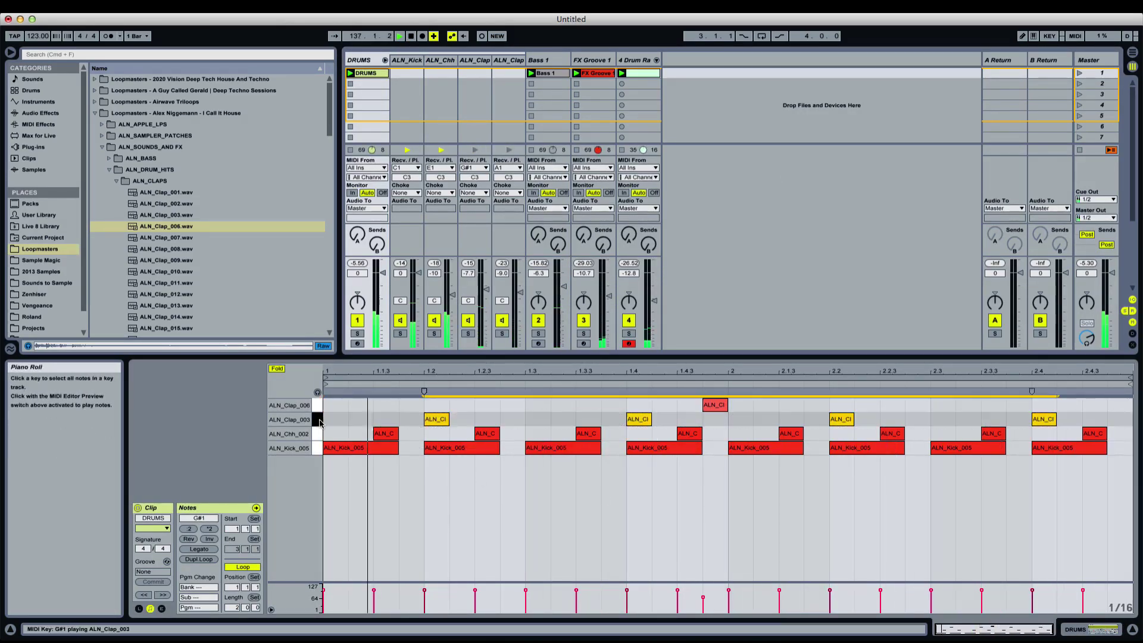
pyautogui.click(447, 420)
pyautogui.moveTo(447, 420); pyautogui.dragTo(471, 419)
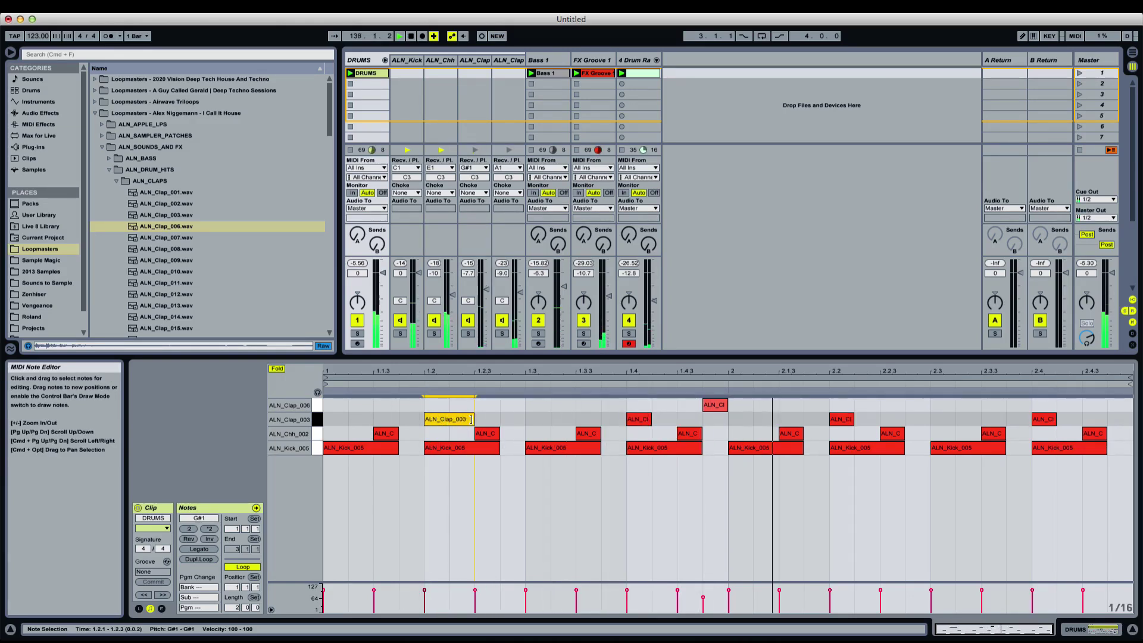
pyautogui.click(601, 417)
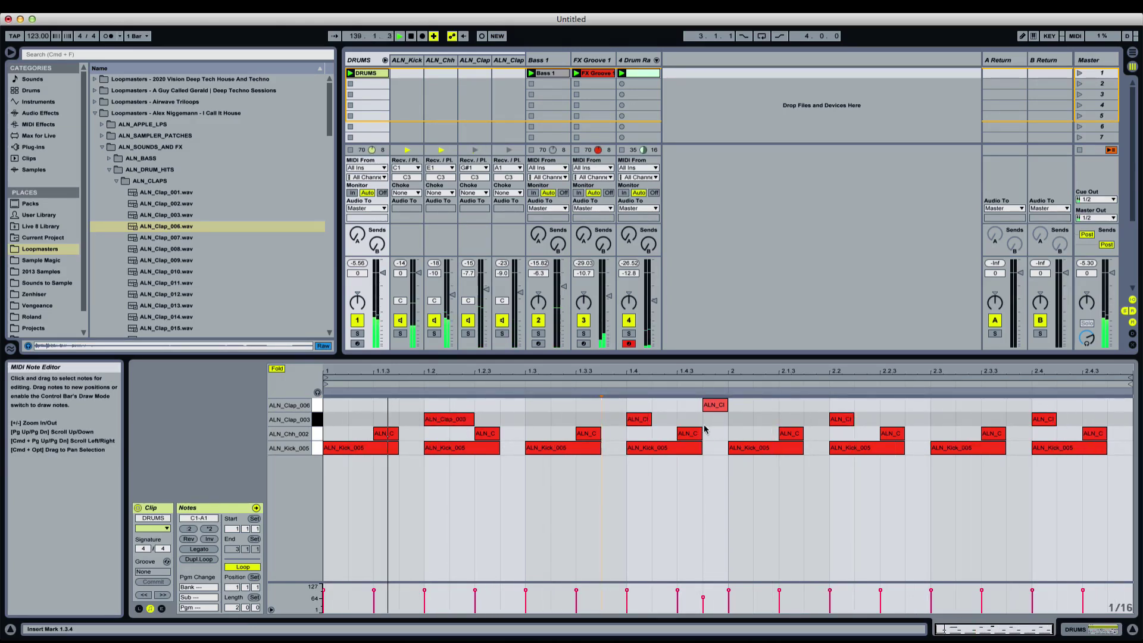
pyautogui.click(682, 424)
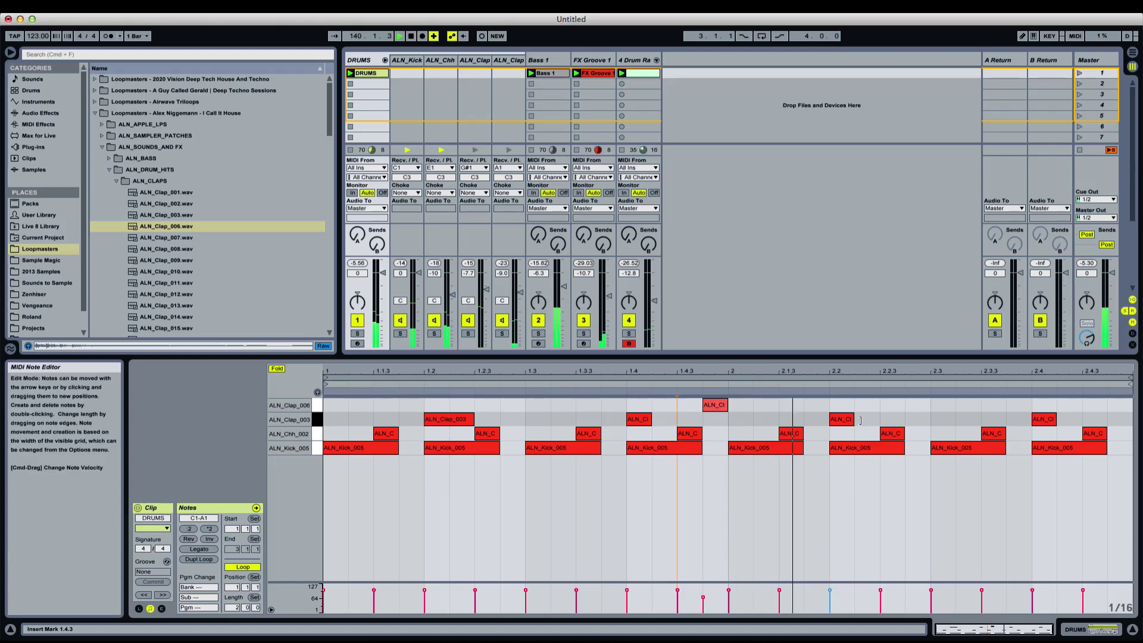
pyautogui.click(813, 415)
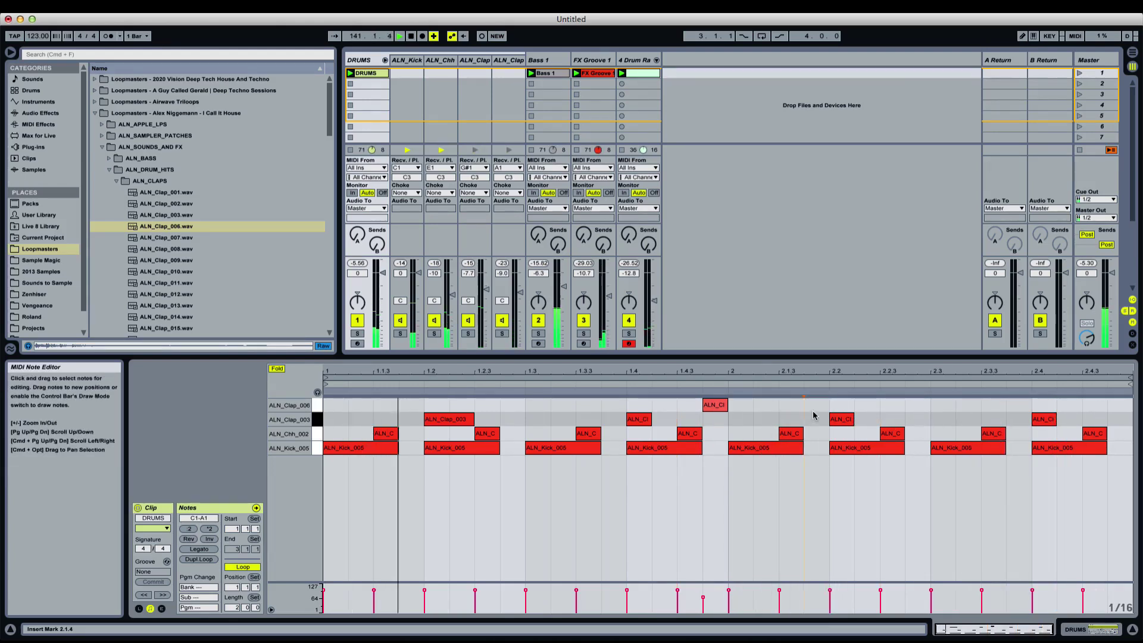
pyautogui.press('Right')
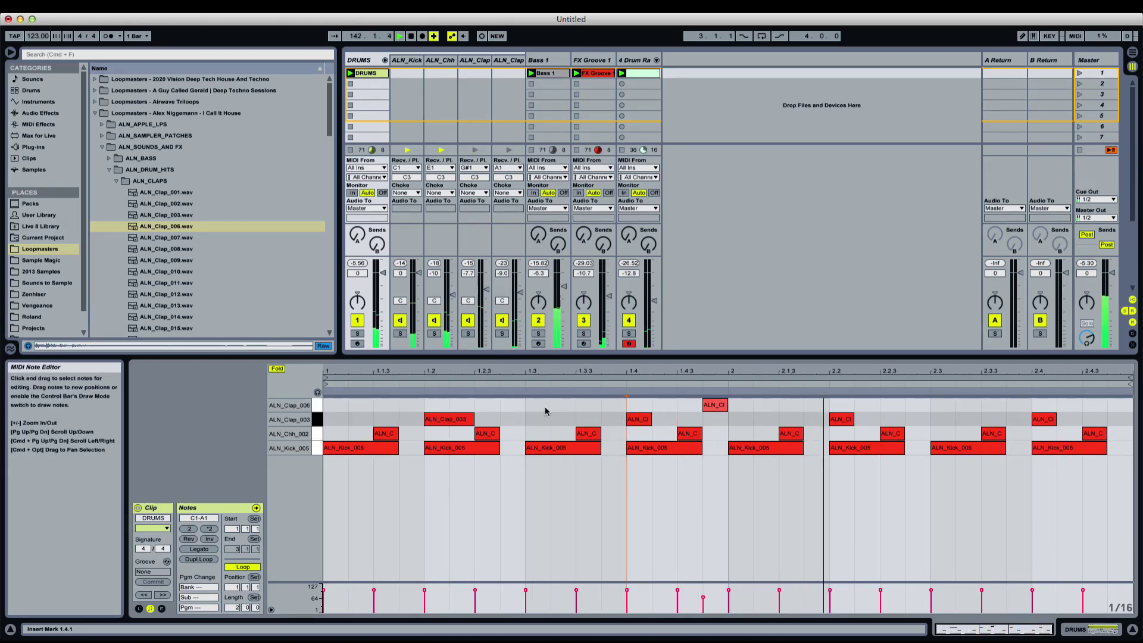
# Try copies of the ALN_Clap_006 hit at 2.3.2 and 2.4.4 in the DRUMS clip, and delete both copies
pyautogui.click(717, 410)
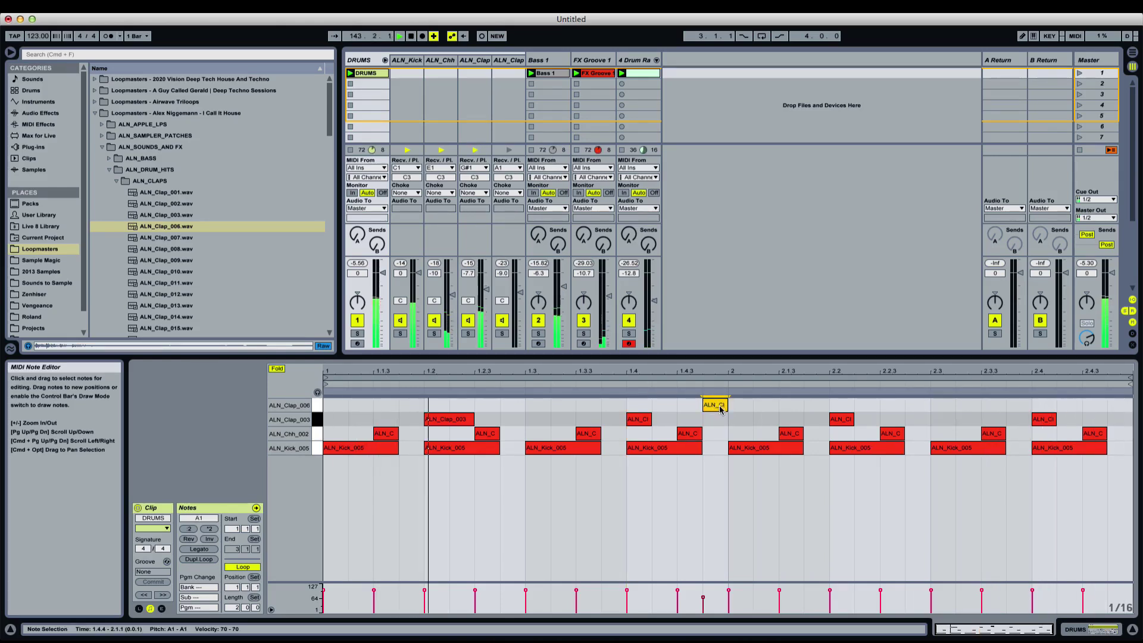
pyautogui.moveTo(720, 410); pyautogui.dragTo(1113, 412)
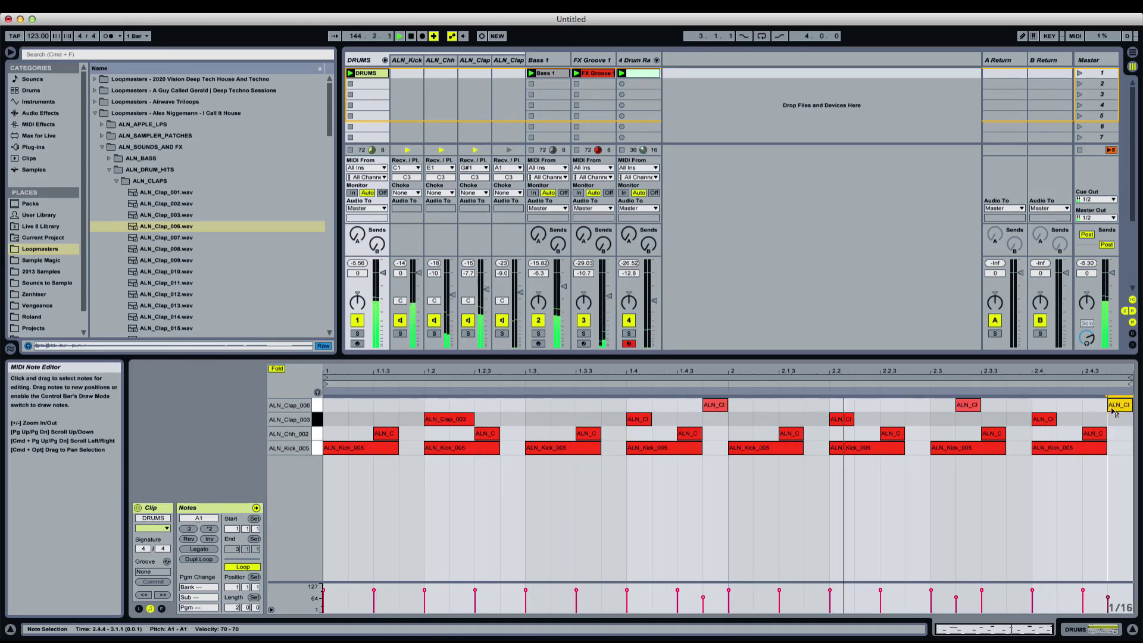
pyautogui.click(1093, 422)
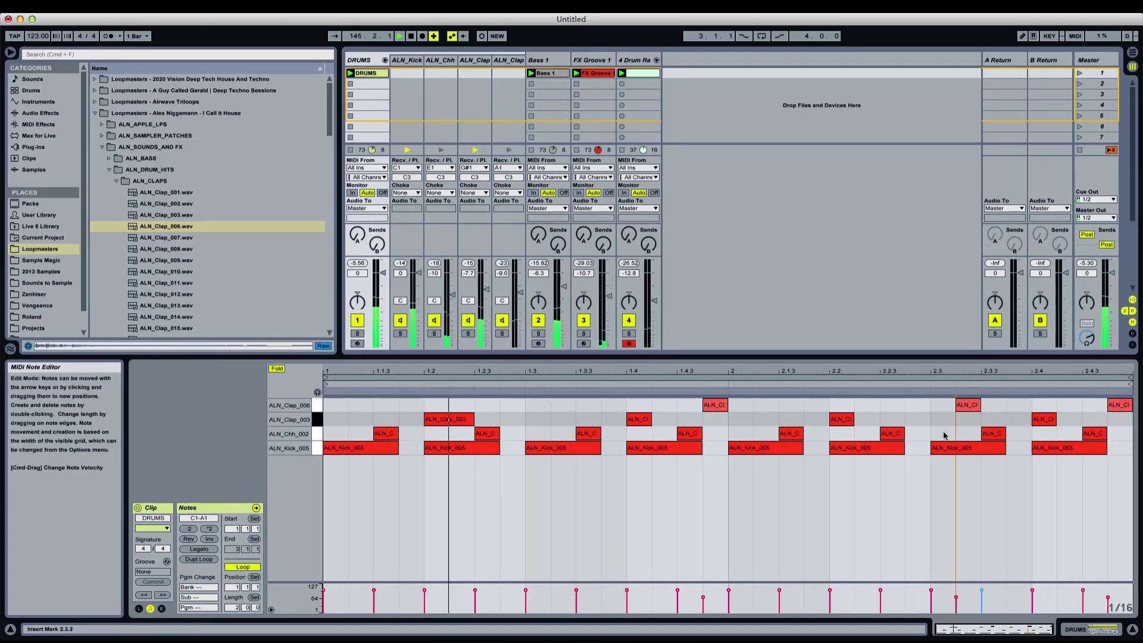
pyautogui.click(966, 405)
pyautogui.press('Delete')
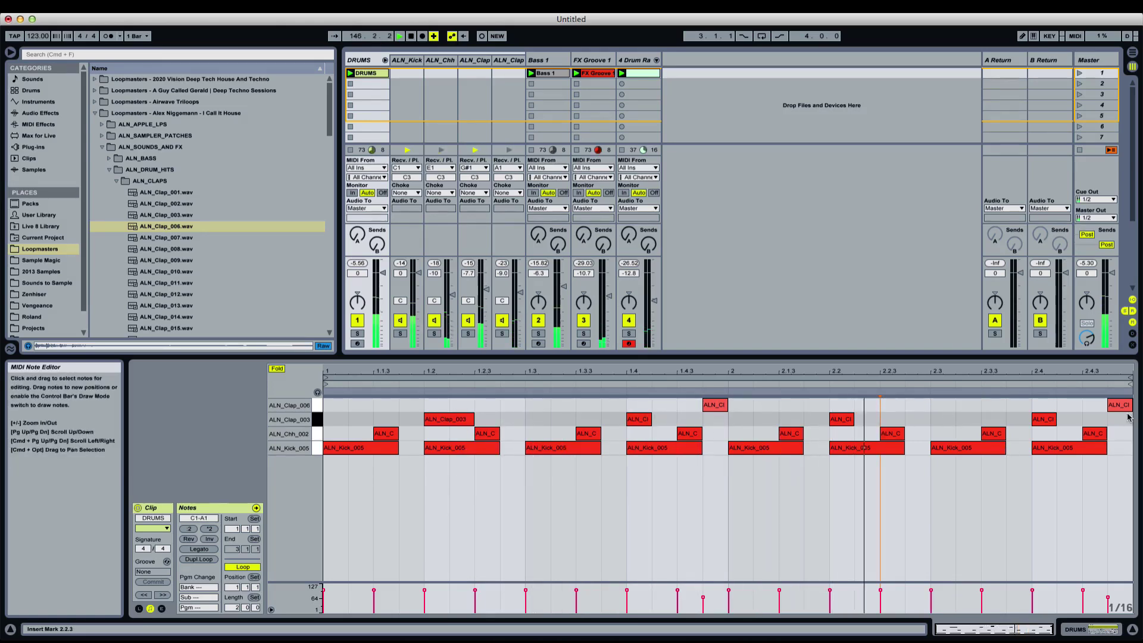
pyautogui.press('super+z')
pyautogui.click(1083, 432)
pyautogui.click(1116, 407)
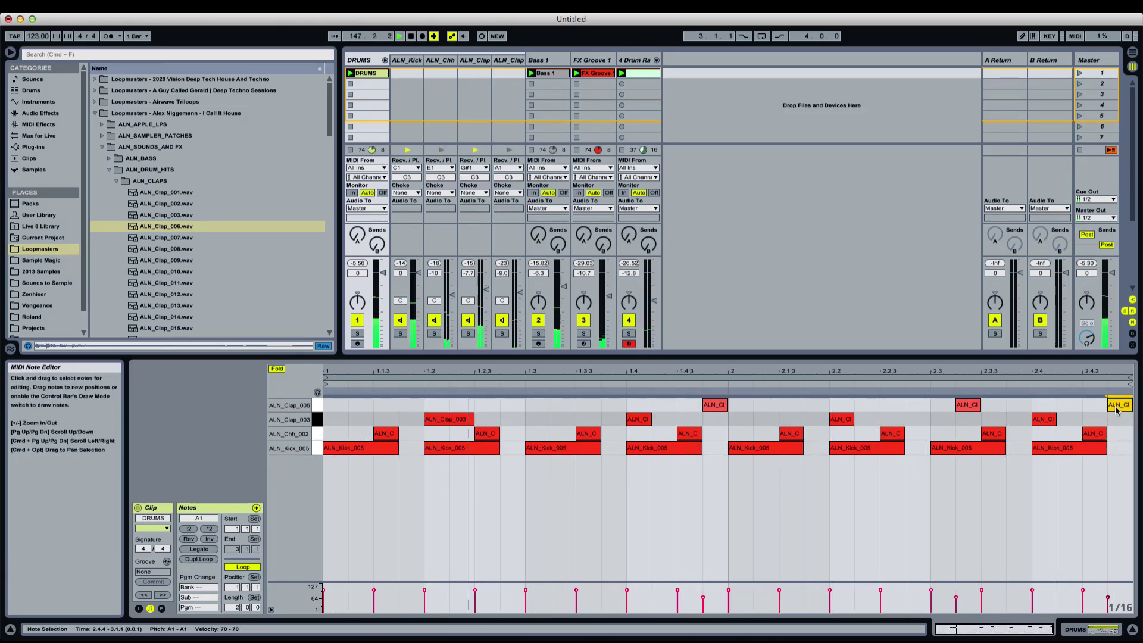
pyautogui.press('Delete')
pyautogui.click(968, 407)
pyautogui.press('Delete')
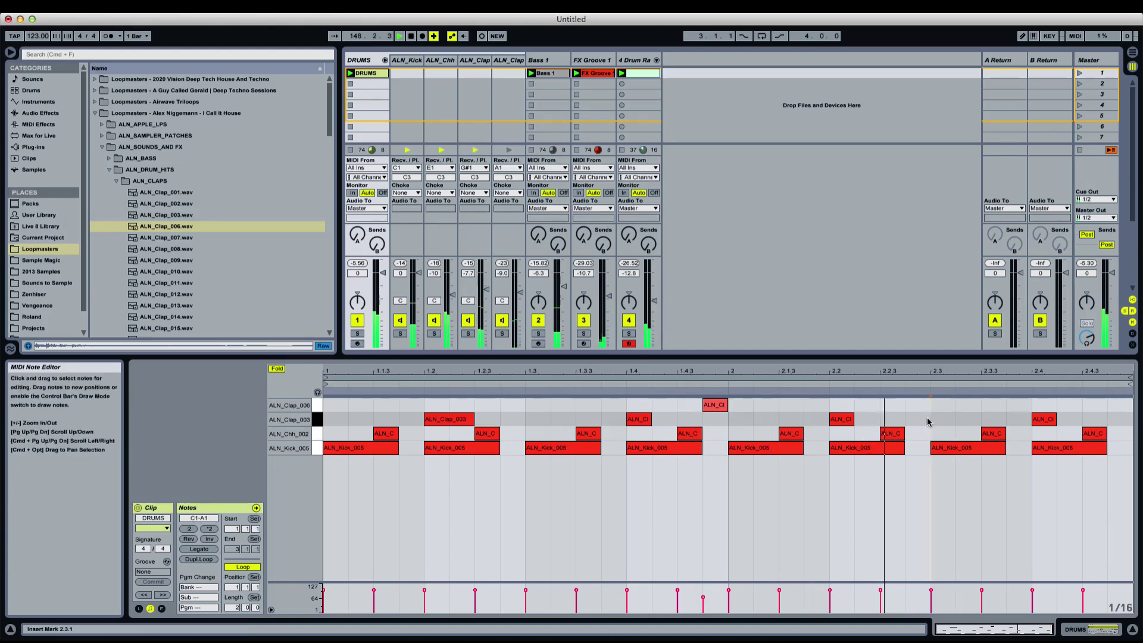
# Audition clap samples ALN_Clap_008 through ALN_Clap_014 and replace the sample on pad A1 with ALN_Clap_013
pyautogui.click(226, 249)
pyautogui.click(218, 260)
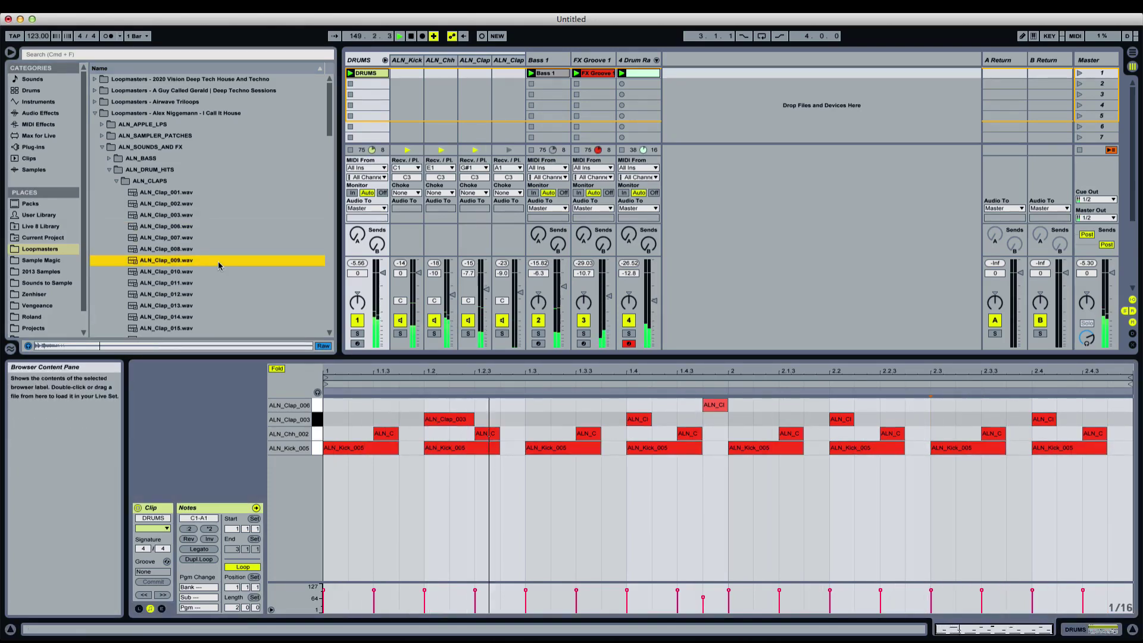
pyautogui.press('Down')
pyautogui.press('Down')
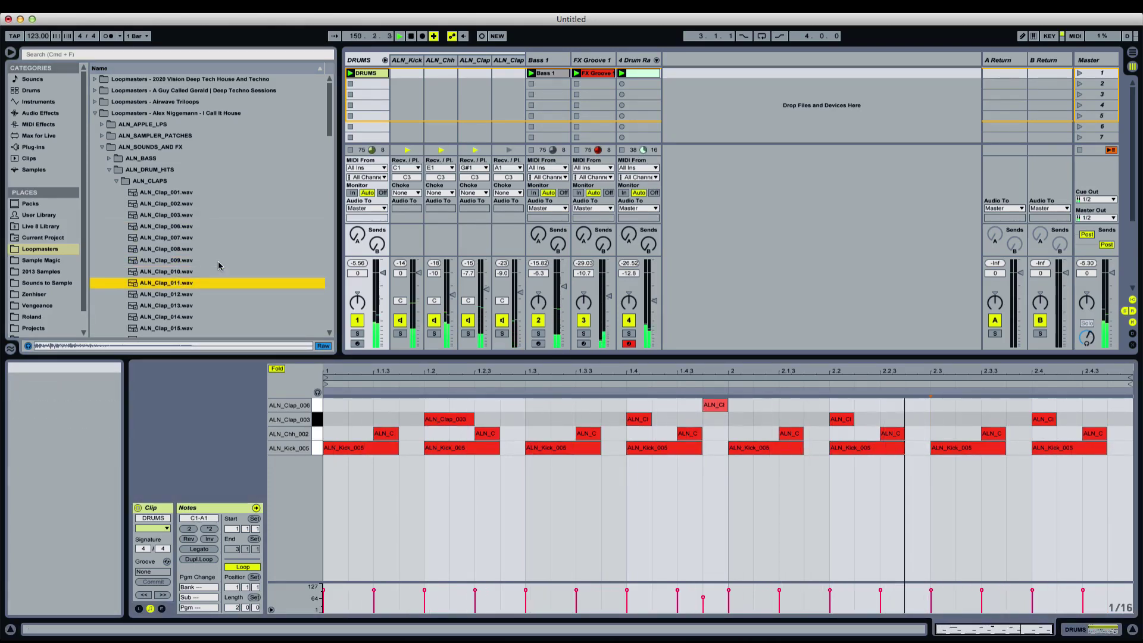
pyautogui.press('Down')
pyautogui.press('Down')
pyautogui.press('Down')
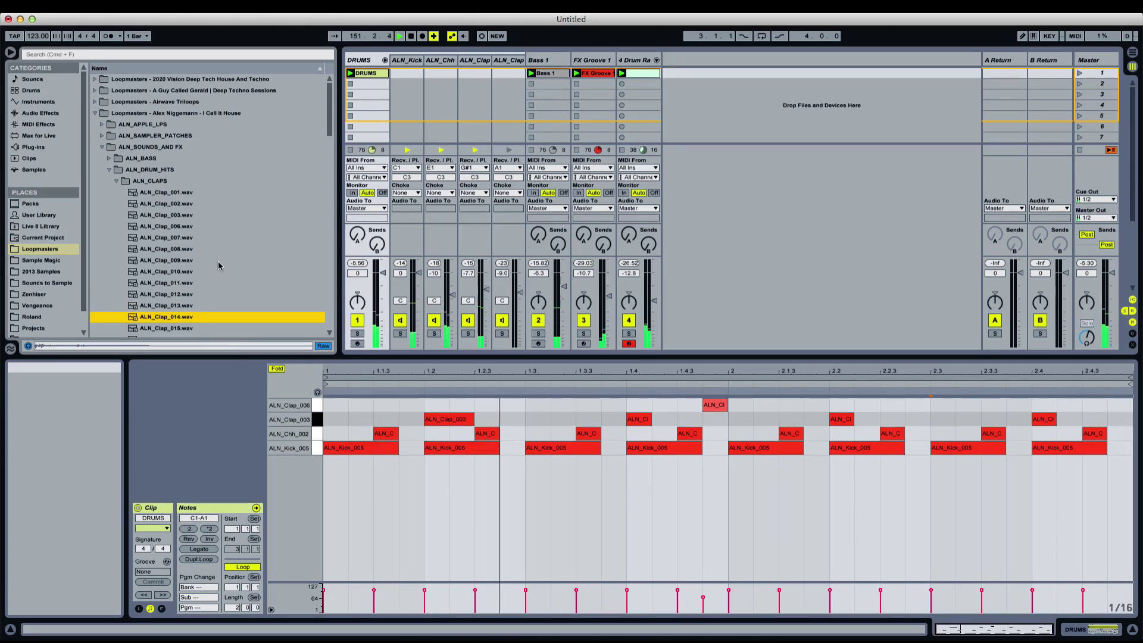
pyautogui.press('Up')
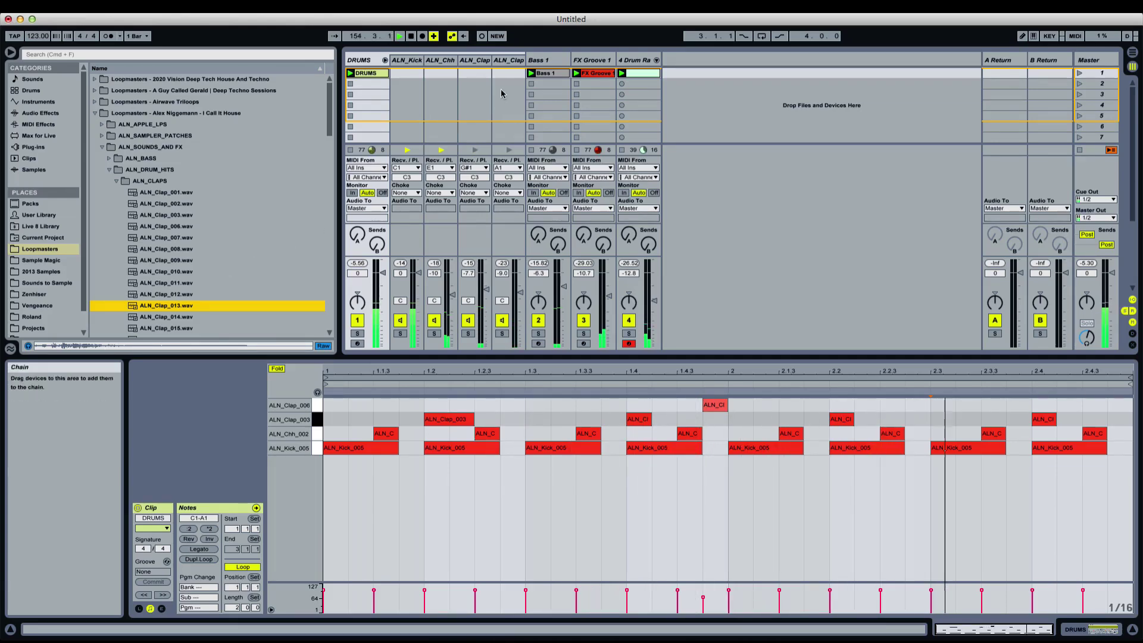
pyautogui.doubleClick(369, 63)
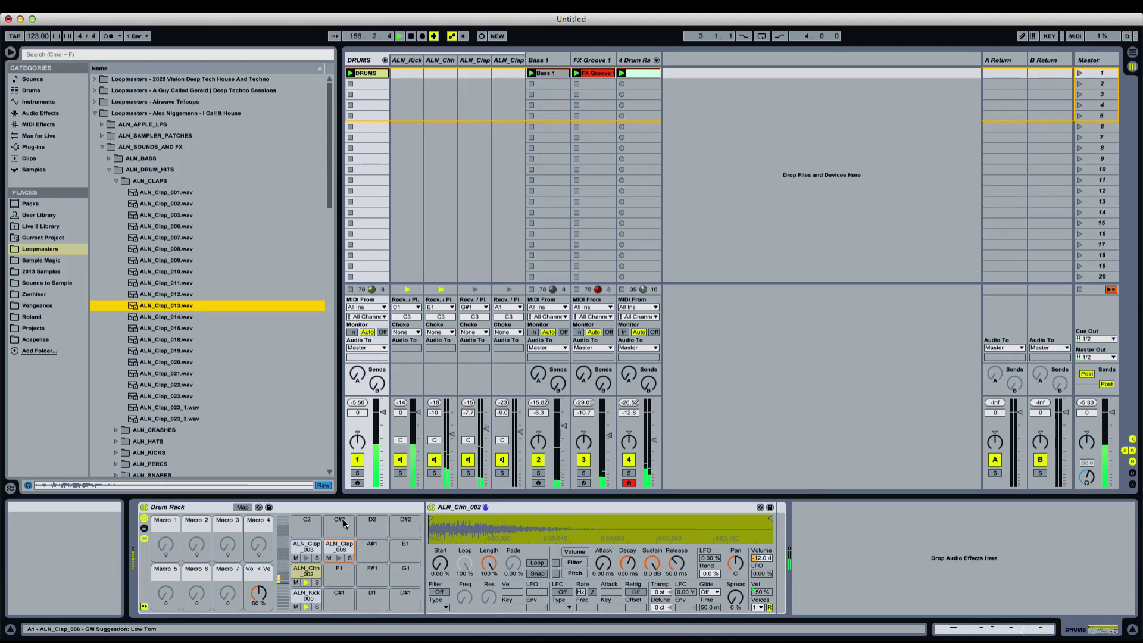
# Copy the ALN_Clap_013 hit in the DRUMS clip to 1.2.4 and 1.3.2, and delete the original hit at 1.4.4
pyautogui.click(373, 75)
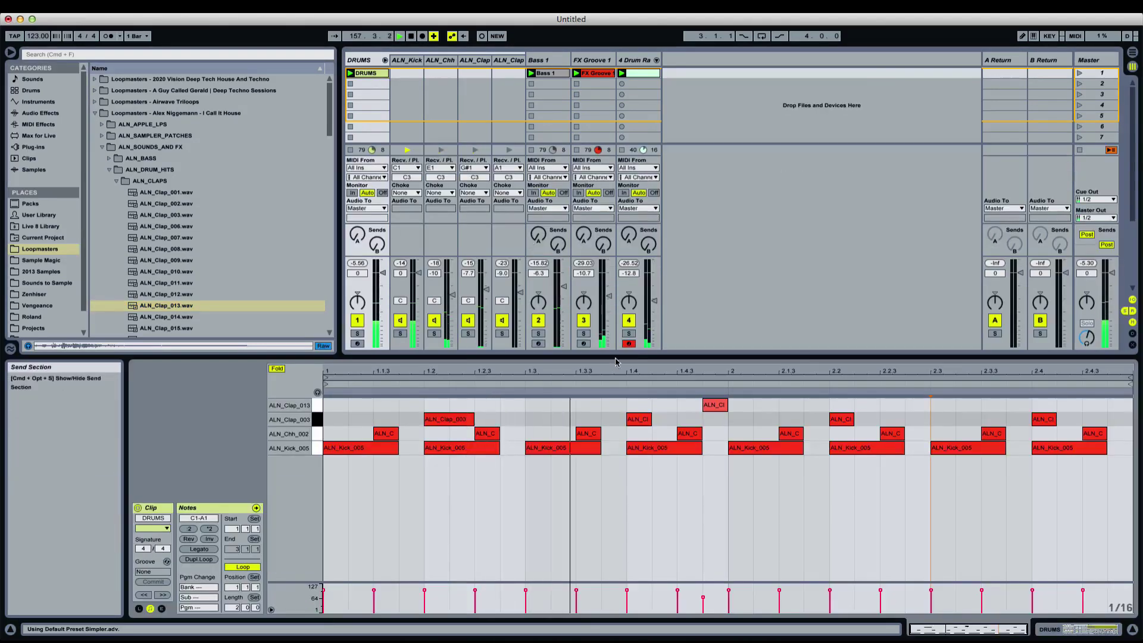
pyautogui.doubleClick(718, 406)
pyautogui.moveTo(721, 410); pyautogui.dragTo(577, 409)
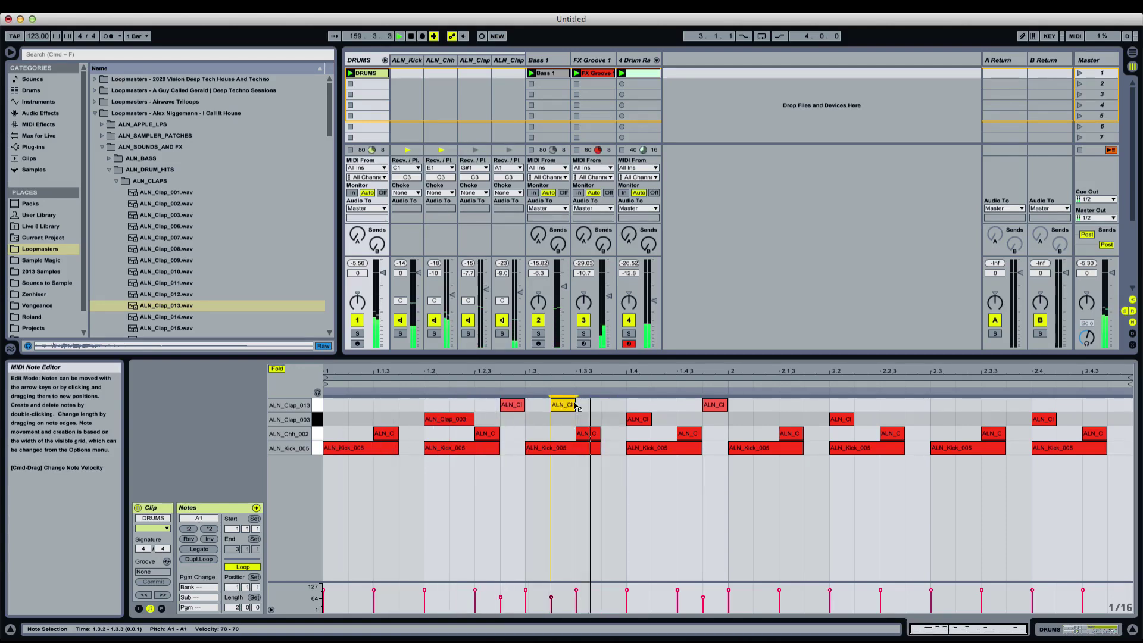
pyautogui.click(714, 406)
pyautogui.press('Delete')
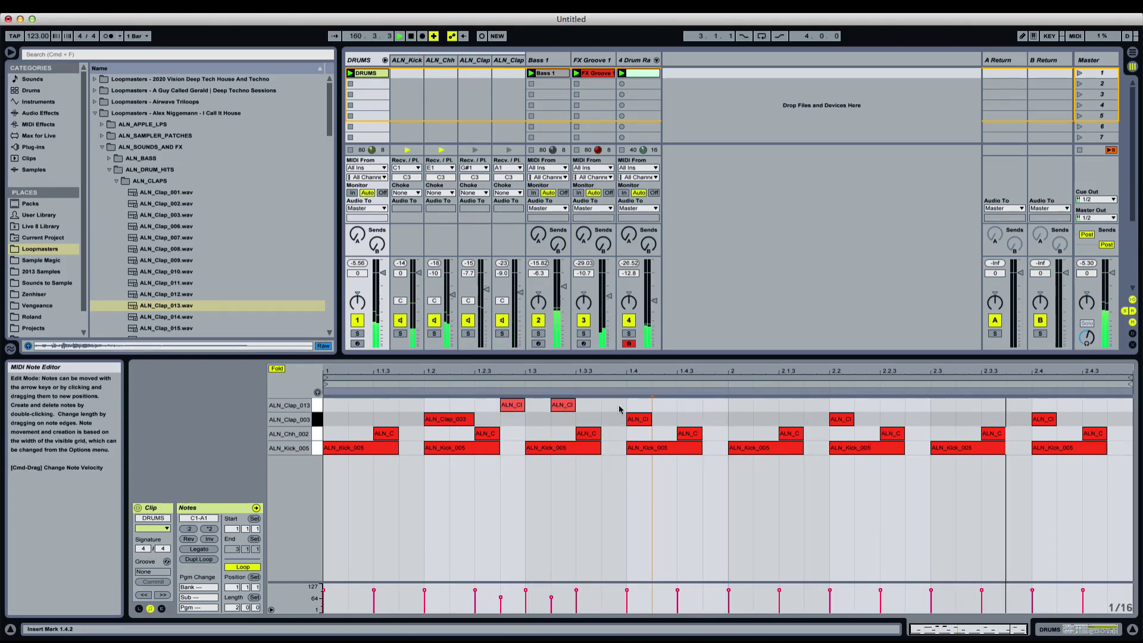
# Duplicate the two ALN_Clap_013 hits of bar 1 into bar 2 at 2.2.4 and 2.3.2
pyautogui.moveTo(725, 405); pyautogui.dragTo(328, 410)
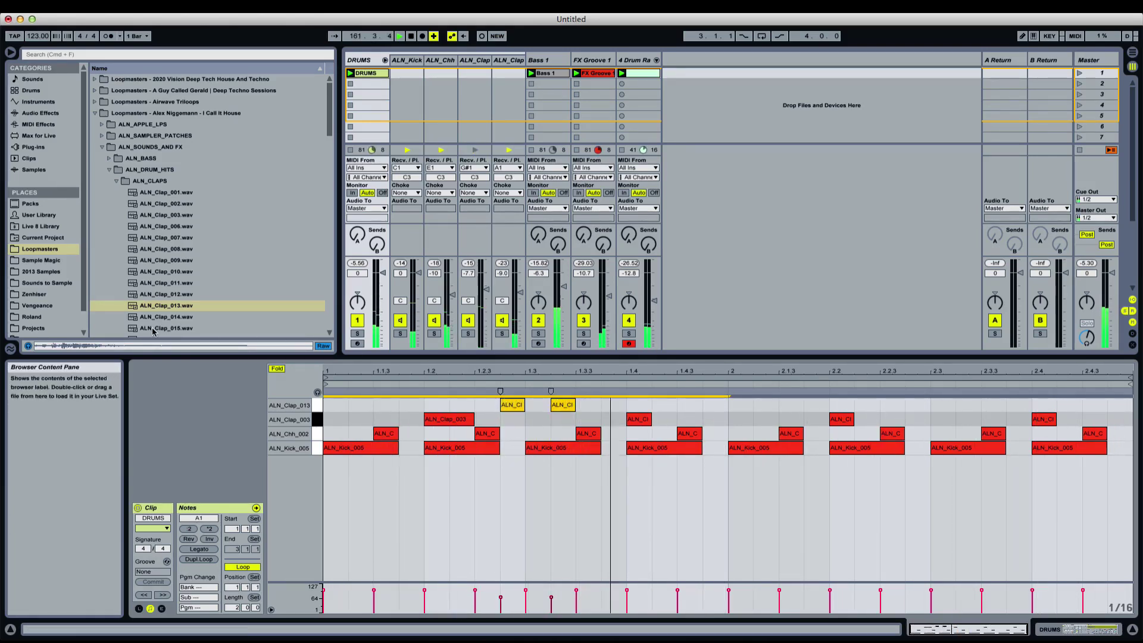
pyautogui.press('super+d')
pyautogui.click(843, 430)
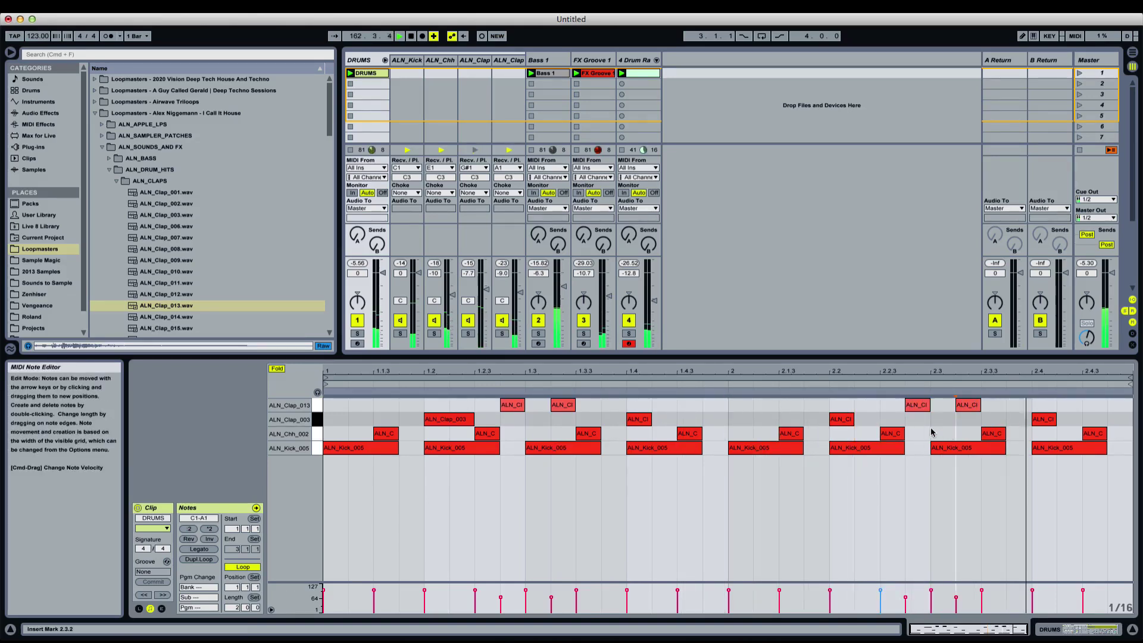
pyautogui.click(593, 422)
pyautogui.click(579, 415)
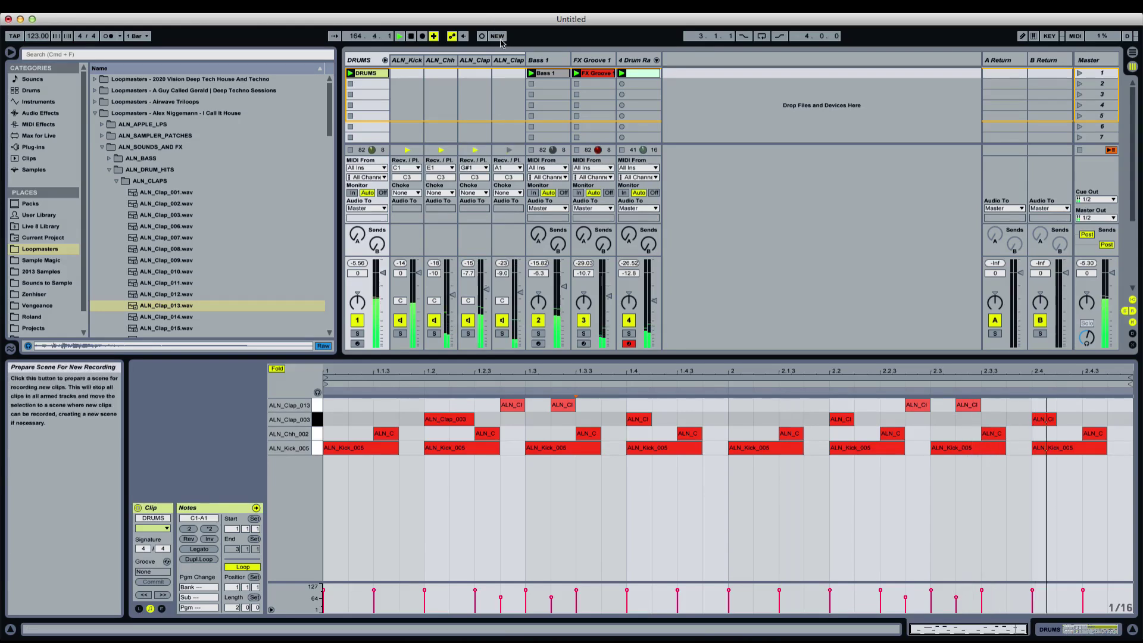
# Lengthen the ALN_Clap_013 hits at 1.3.2 and 2.3.2 so they end at beats 1.4 and 2.4
pyautogui.moveTo(576, 407); pyautogui.dragTo(625, 410)
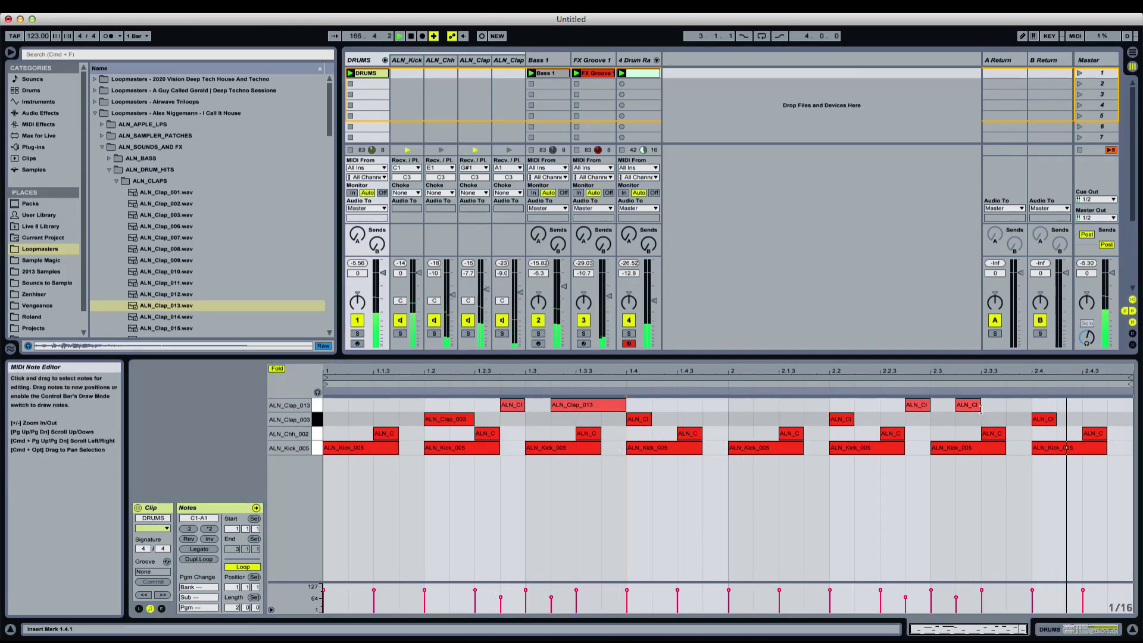
pyautogui.moveTo(979, 406); pyautogui.dragTo(1031, 407)
pyautogui.click(637, 429)
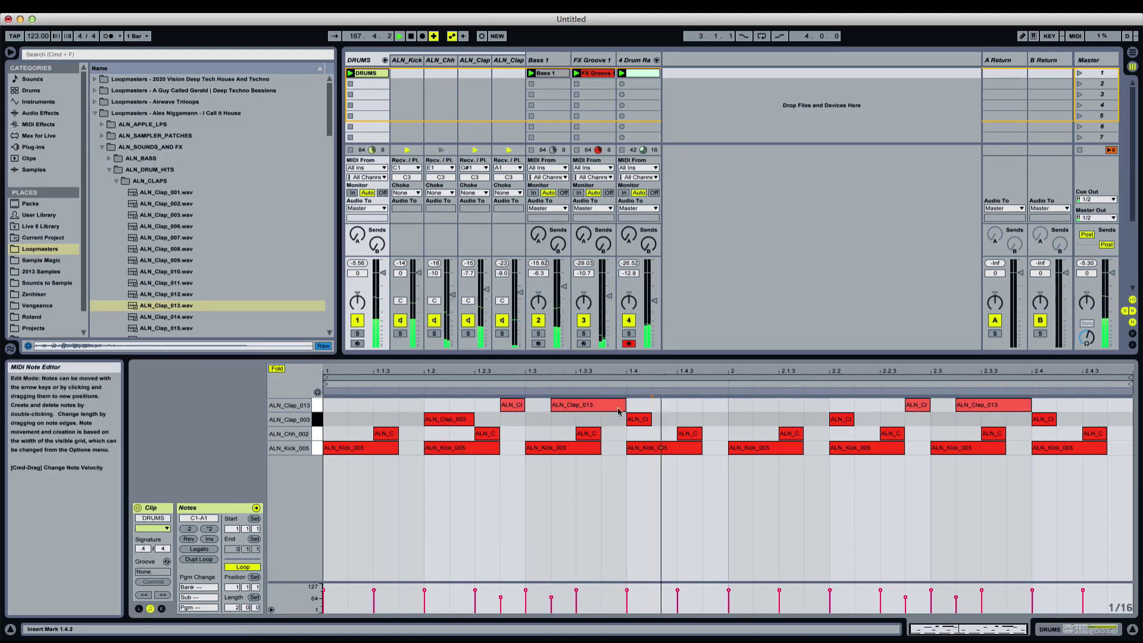
# Close the ALN_CLAPS folder in the sample browser and open the ALN_SNARES folder
pyautogui.click(208, 326)
pyautogui.press('Left')
pyautogui.press('Left')
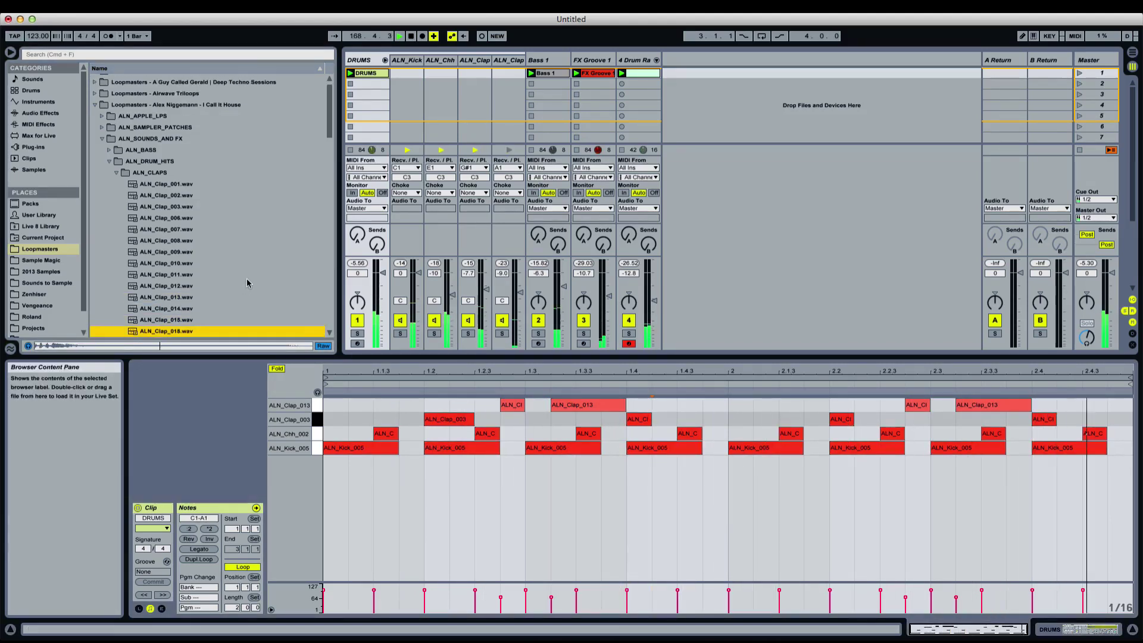
pyautogui.press('Down')
pyautogui.press('Down')
pyautogui.press('Down')
pyautogui.press('Down')
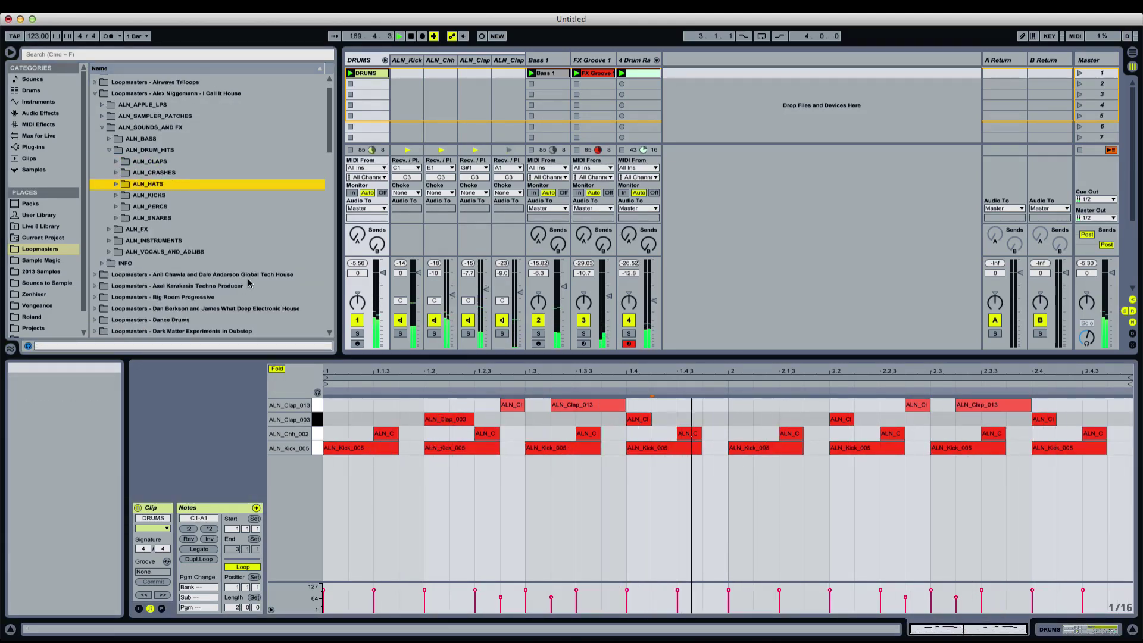
pyautogui.press('Down')
pyautogui.press('Right')
# Audition the first snare samples and load ALN_Snare_2 -020 onto the empty pad C2 of the DRUMS rack
pyautogui.press('Down')
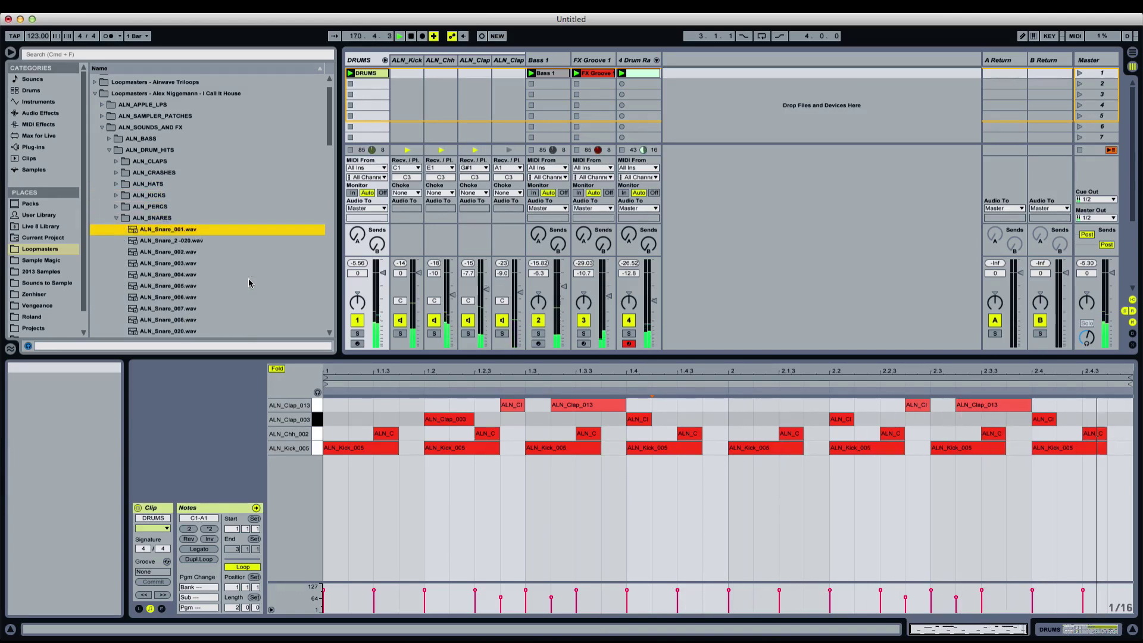
pyautogui.press('Down')
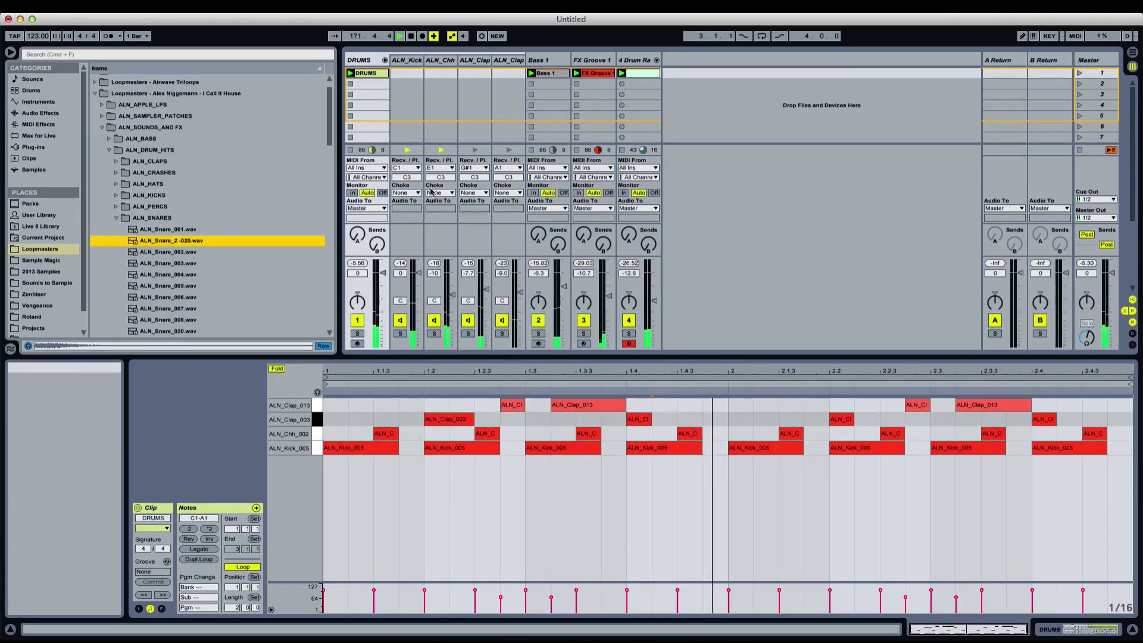
pyautogui.doubleClick(367, 61)
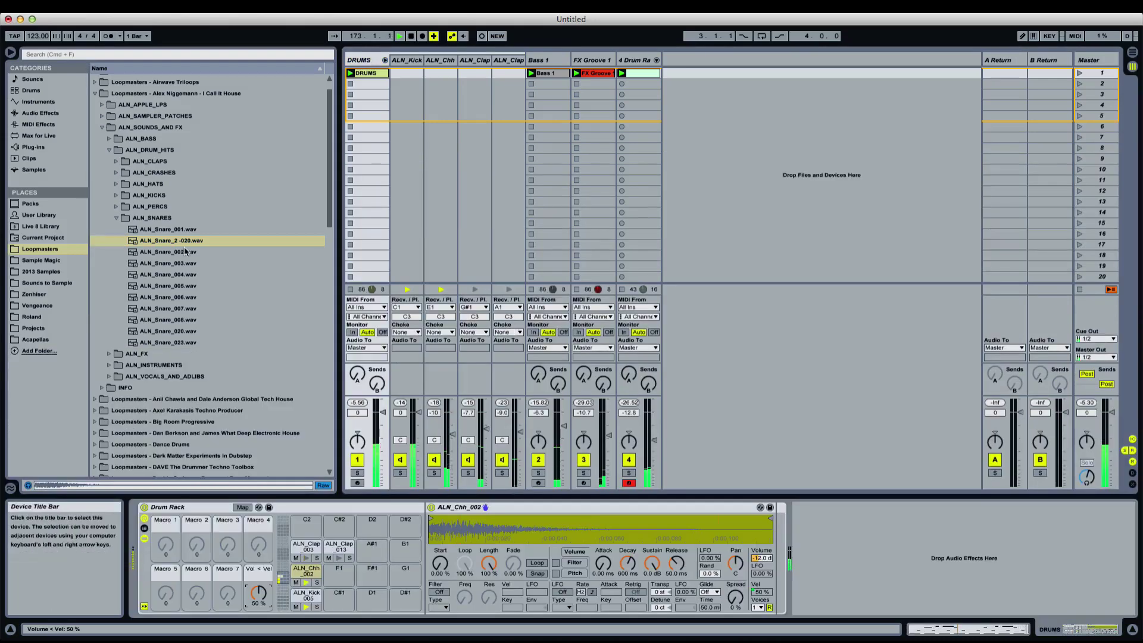
pyautogui.moveTo(186, 241); pyautogui.dragTo(306, 525)
# Add two ALN_Snare_2 -020 hits to the DRUMS clip at 1.1.2 and 1.1.4
pyautogui.doubleClick(370, 71)
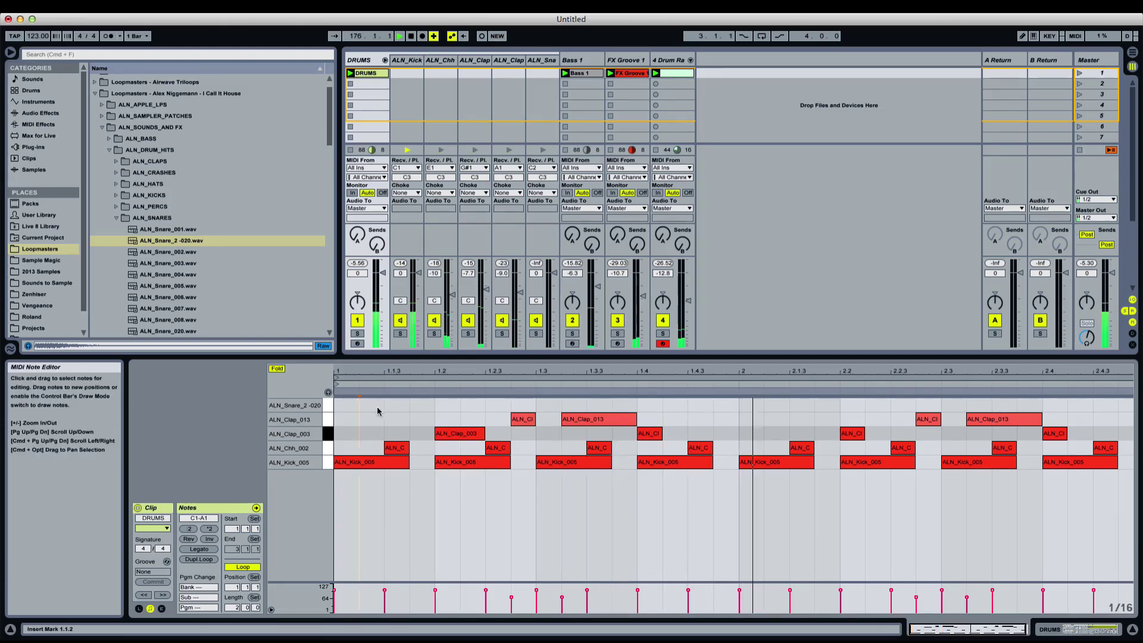
pyautogui.doubleClick(372, 404)
pyautogui.doubleClick(421, 405)
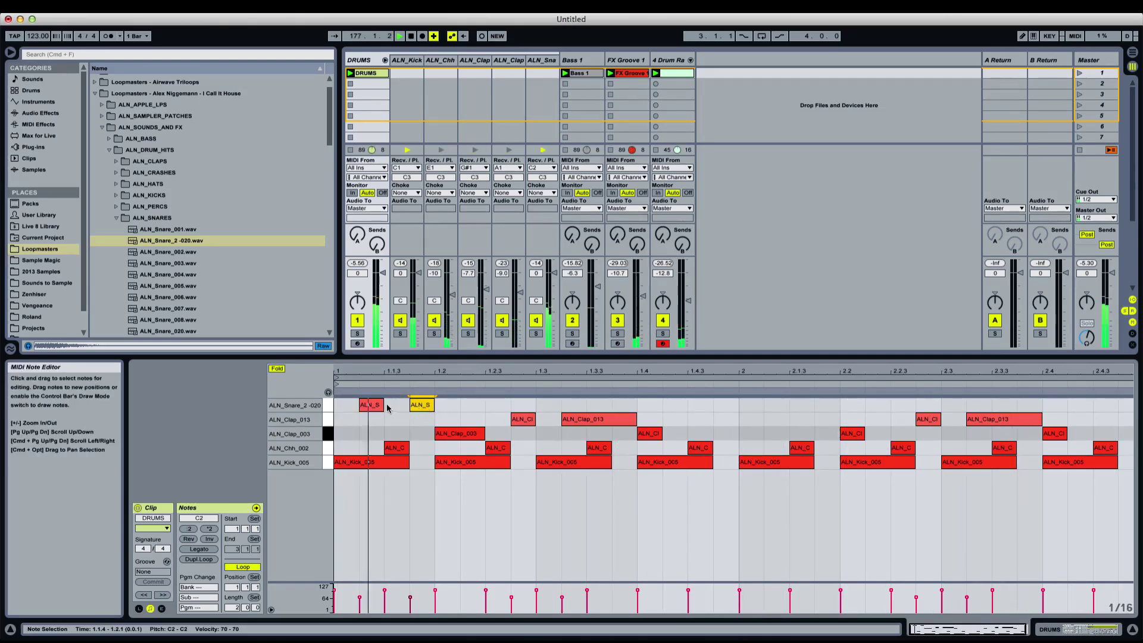
# Map the velocity-to-volume amount of the ALN_Snare_2 -020 sampler to the Vol < Vel macro
pyautogui.click(544, 62)
pyautogui.click(543, 62)
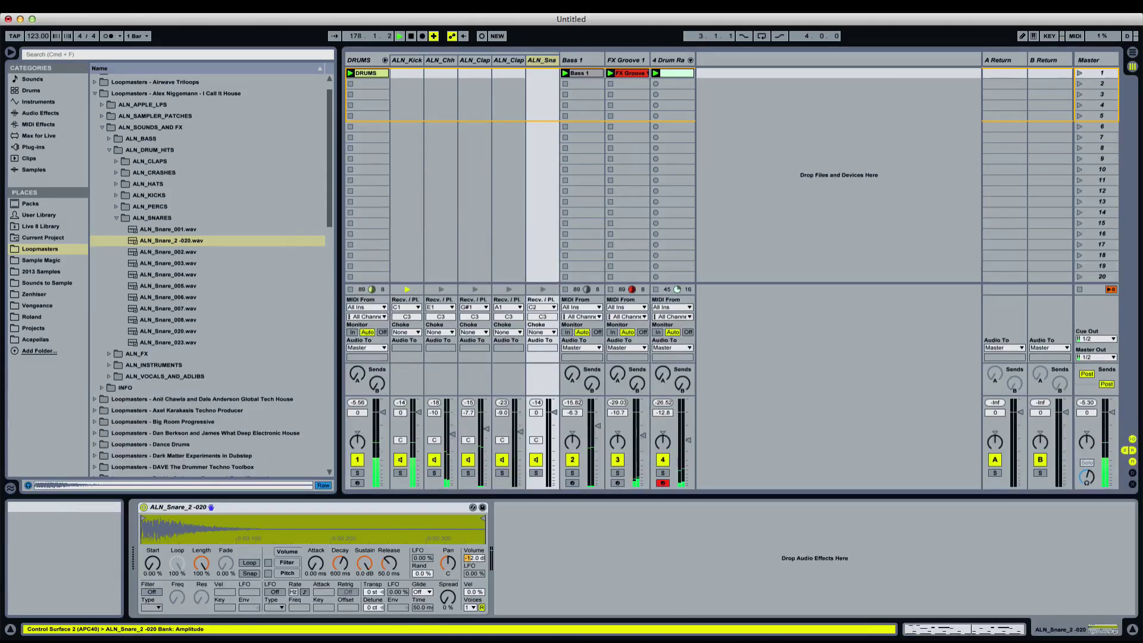
pyautogui.rightClick(468, 591)
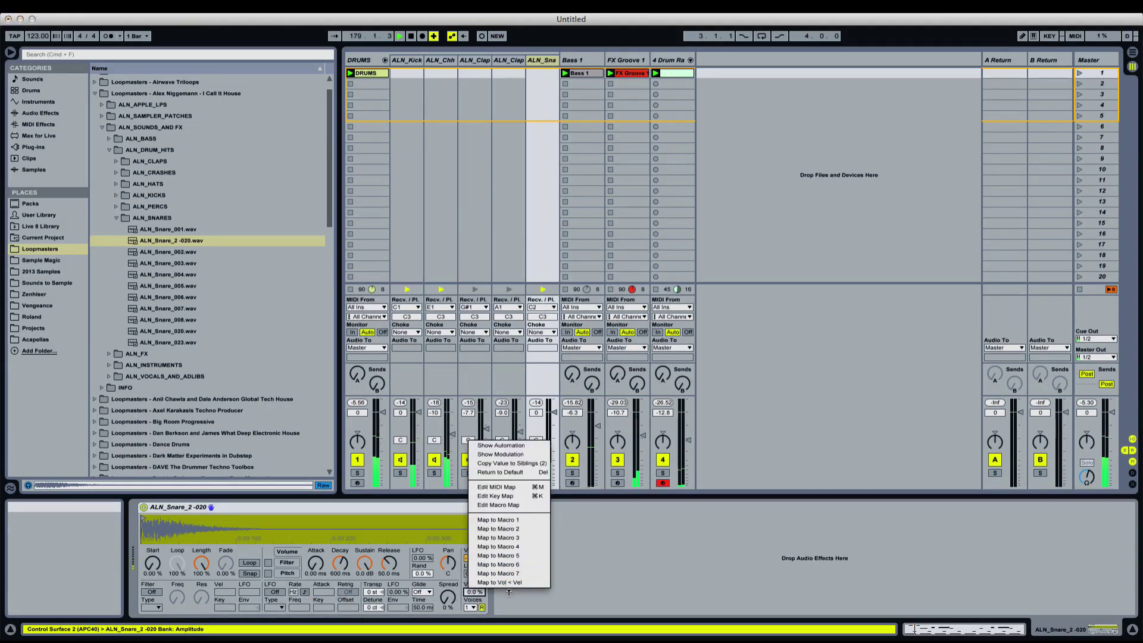
pyautogui.click(508, 582)
# Lower the ALN_Snare_2 -020 chain volume to -4.4 dB while its hits play in the DRUMS clip
pyautogui.click(382, 74)
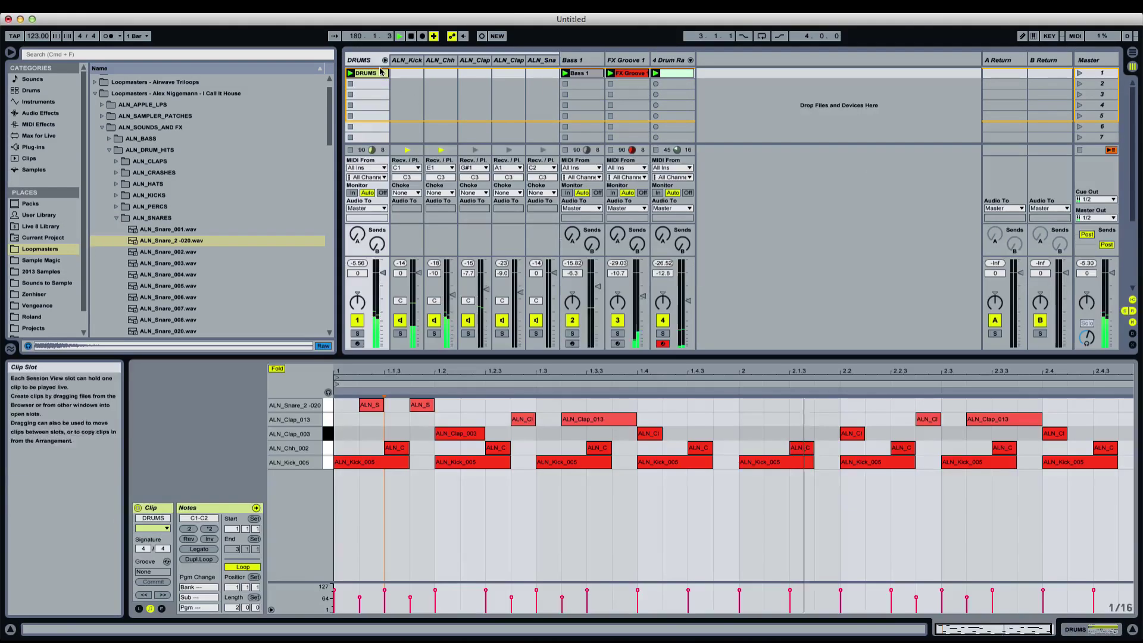
pyautogui.moveTo(353, 404); pyautogui.dragTo(424, 414)
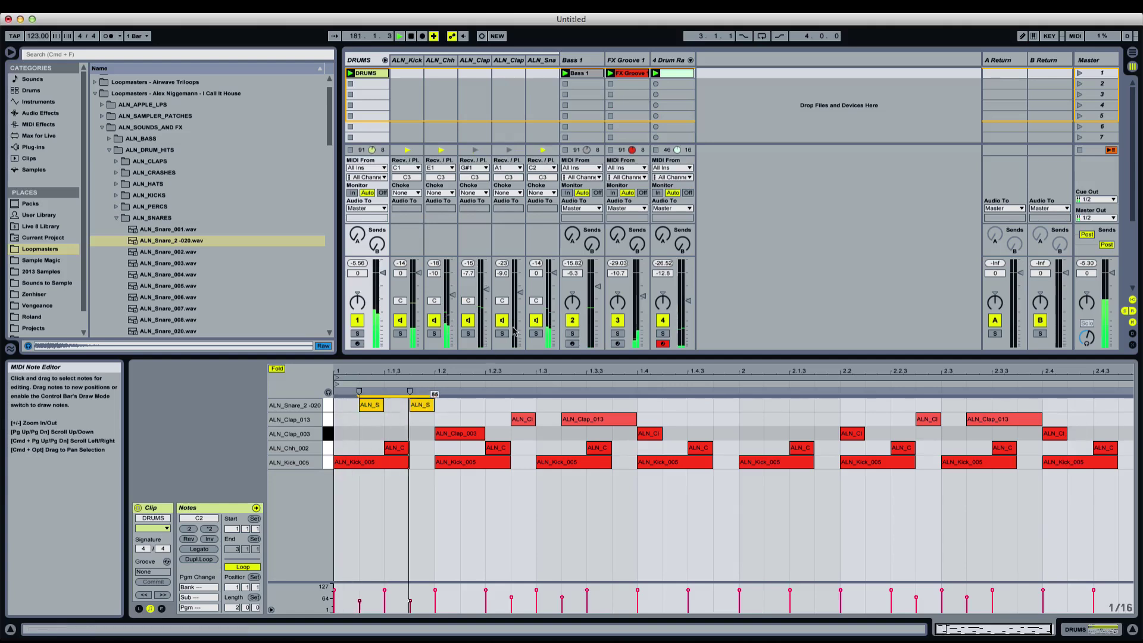
pyautogui.moveTo(536, 273); pyautogui.dragTo(536, 276)
pyautogui.click(460, 409)
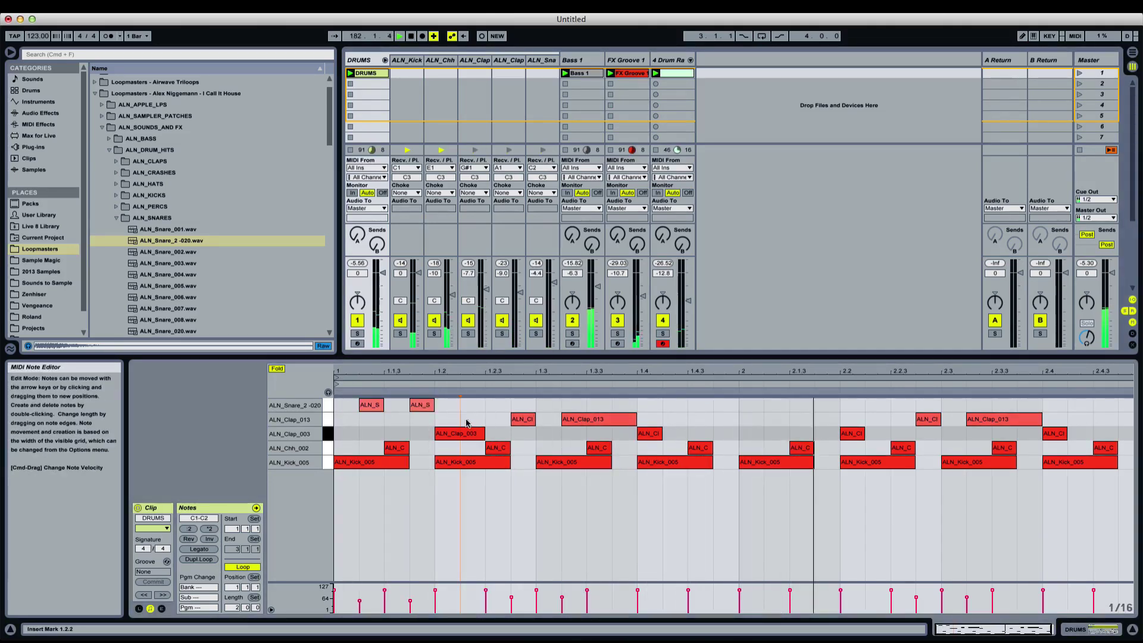
# Move the two ALN_Snare_2 -020 hits in the DRUMS clip to 1.2.2 and 1.2.4
pyautogui.moveTo(422, 405); pyautogui.dragTo(423, 404)
pyautogui.click(455, 410)
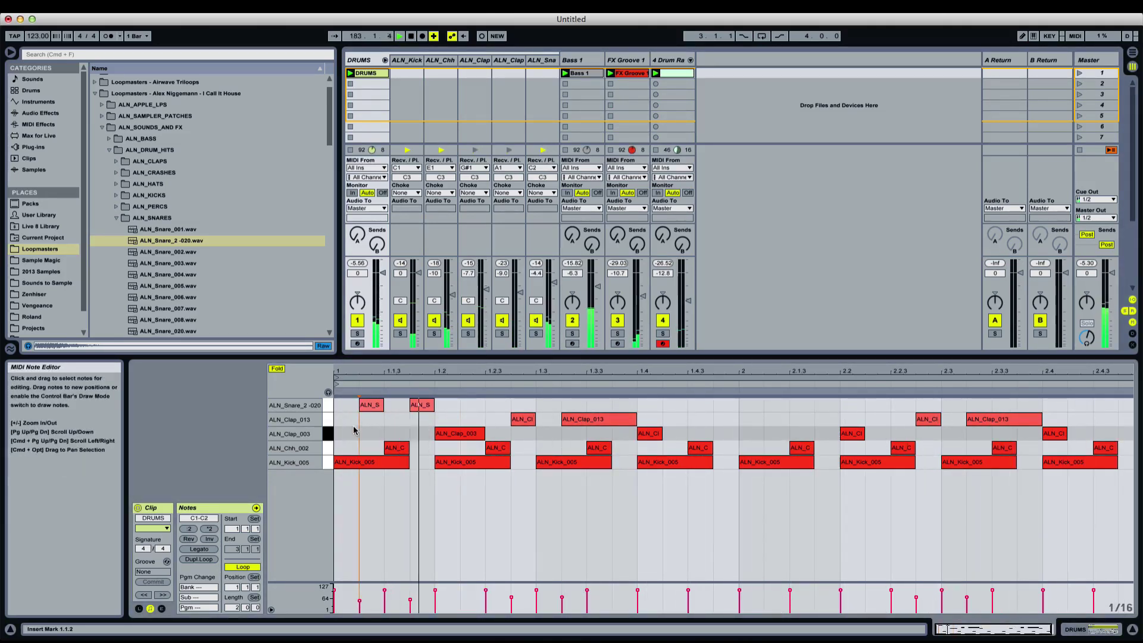
pyautogui.moveTo(422, 406); pyautogui.dragTo(523, 405)
pyautogui.click(481, 434)
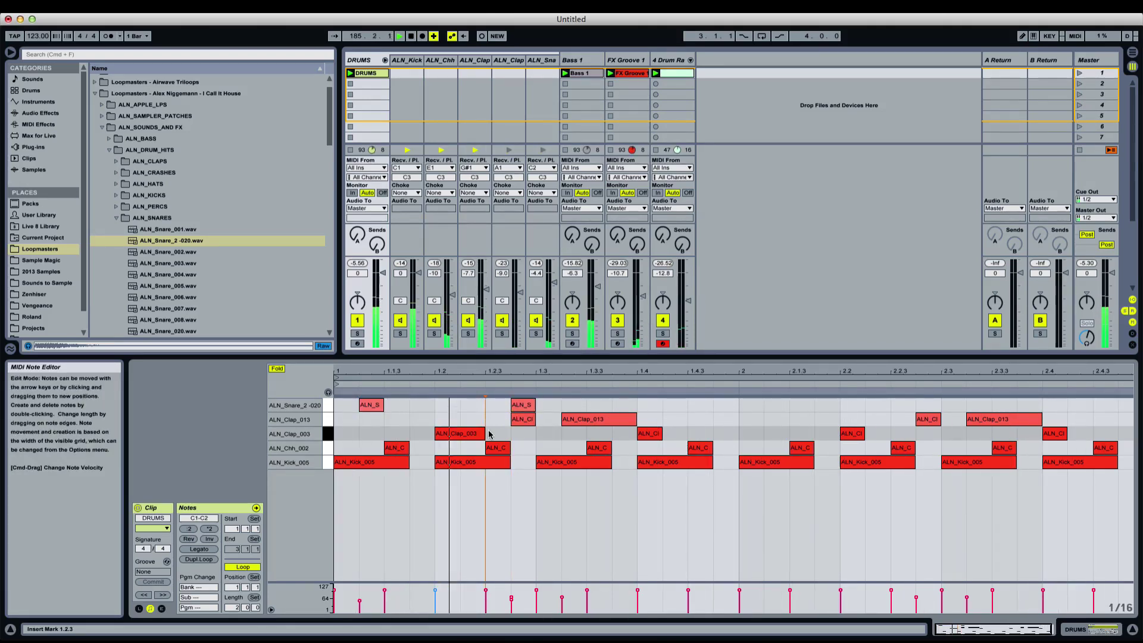
pyautogui.moveTo(379, 406); pyautogui.dragTo(463, 405)
pyautogui.click(428, 425)
pyautogui.click(465, 425)
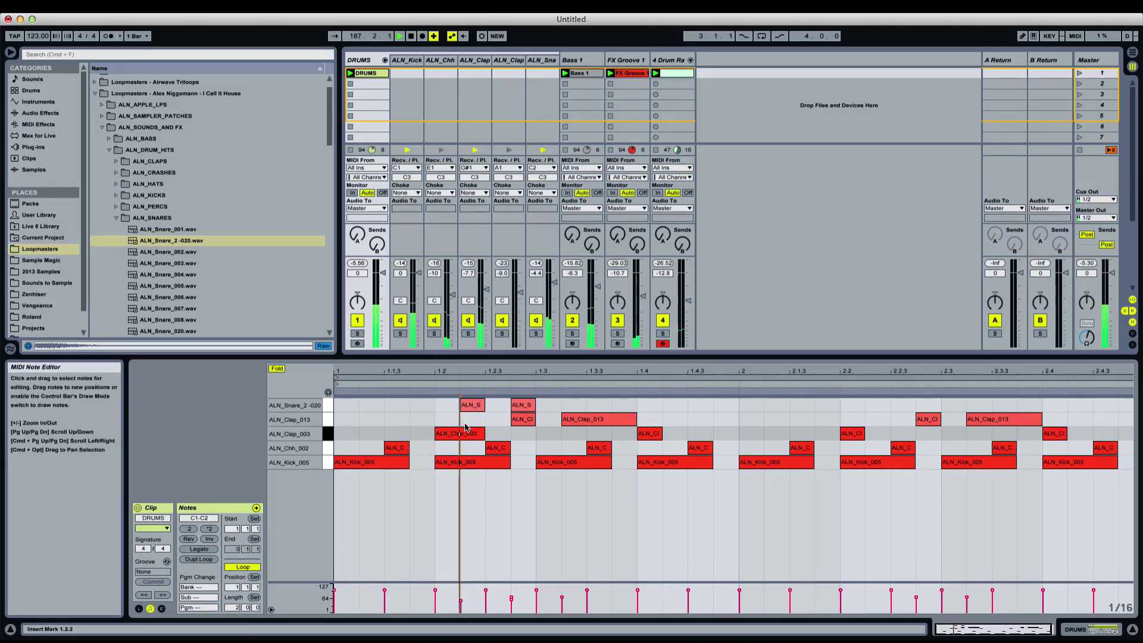
# Duplicate the pair of ALN_Snare_2 -020 hits every two beats, adding pairs on beats 1.4, 2.2 and 2.4
pyautogui.click(475, 405)
pyautogui.moveTo(340, 403); pyautogui.dragTo(529, 394)
pyautogui.press('super+d')
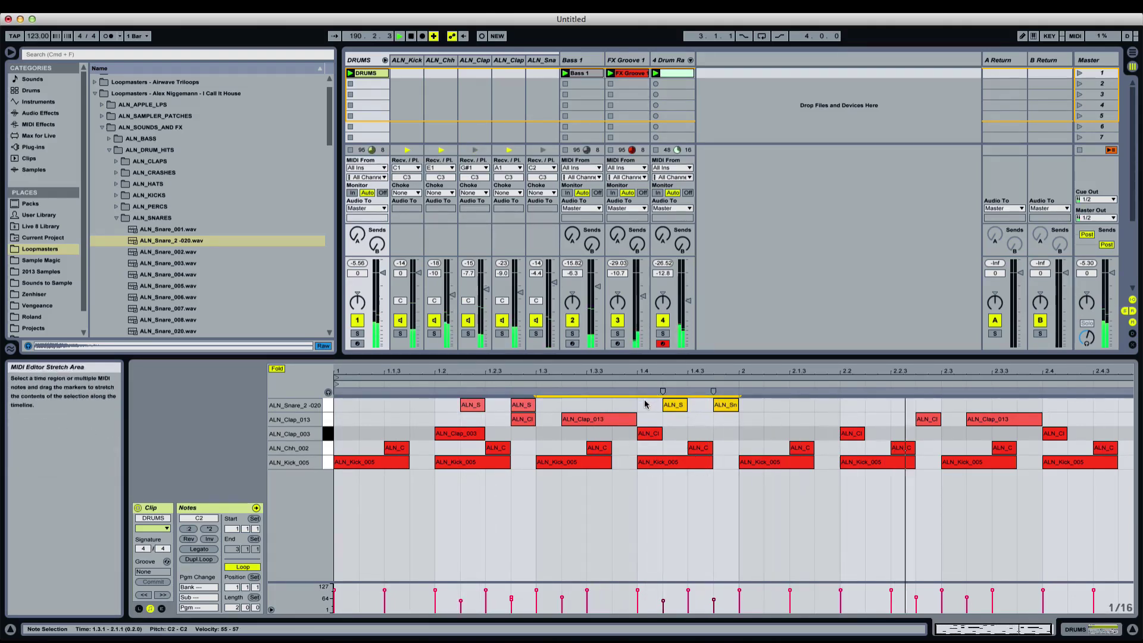
pyautogui.press('super+d')
pyautogui.press('super+d')
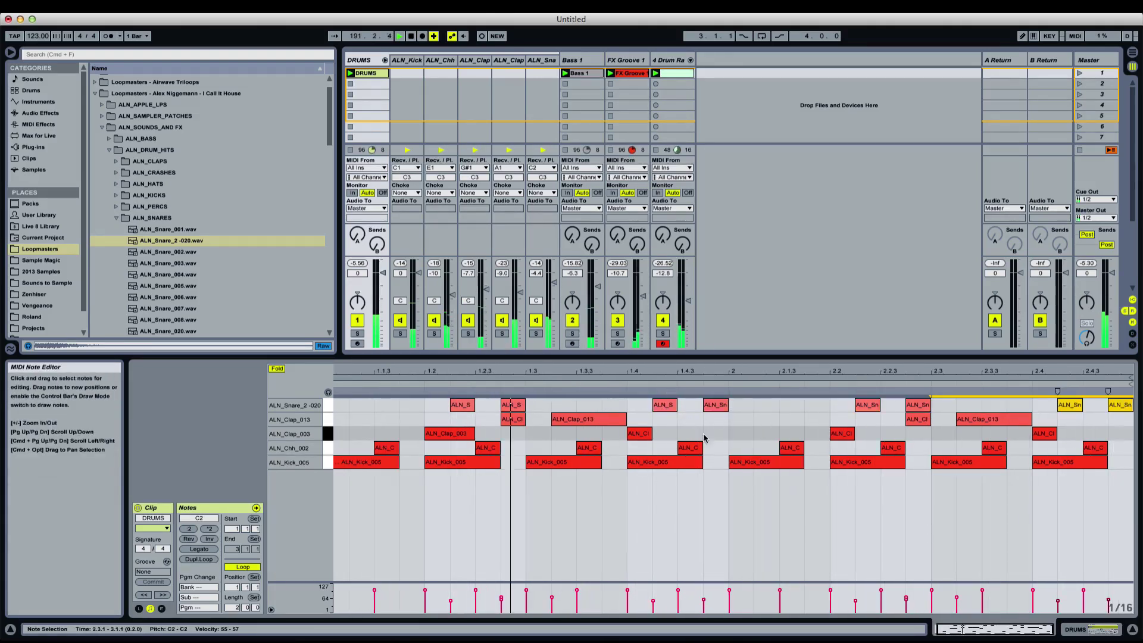
pyautogui.click(705, 435)
pyautogui.click(707, 377)
pyautogui.click(714, 412)
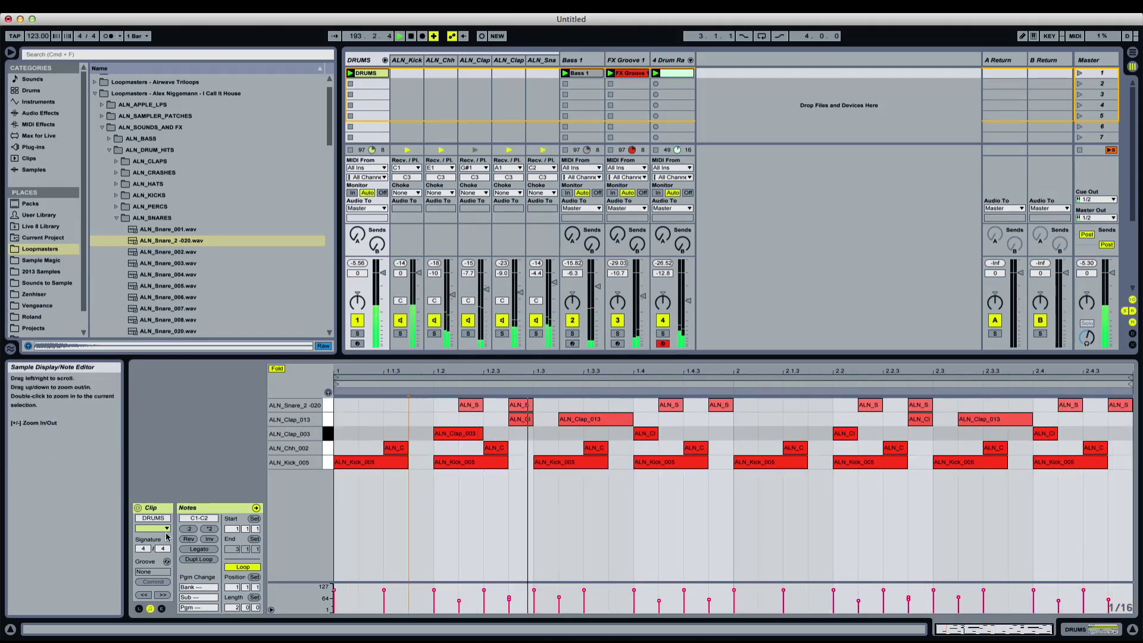
# Start hot-swapping the DRUMS clip's groove and open the MPC folder under Swing and Groove
pyautogui.press('XF86AudioRaiseVolume')
pyautogui.click(167, 561)
pyautogui.click(167, 561)
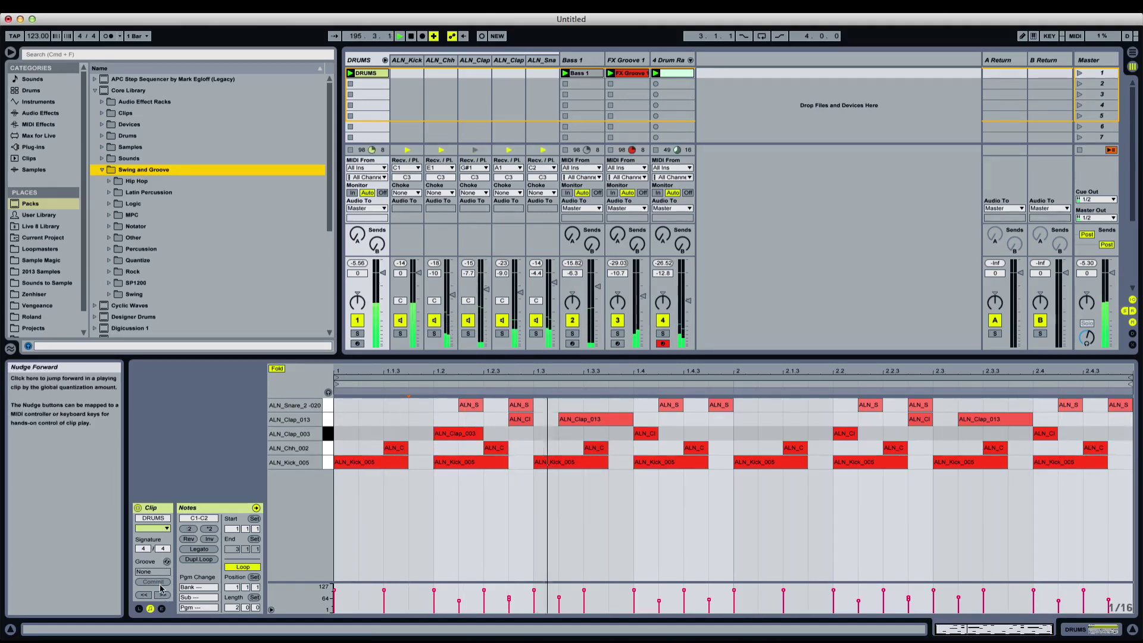
pyautogui.click(167, 562)
pyautogui.click(189, 136)
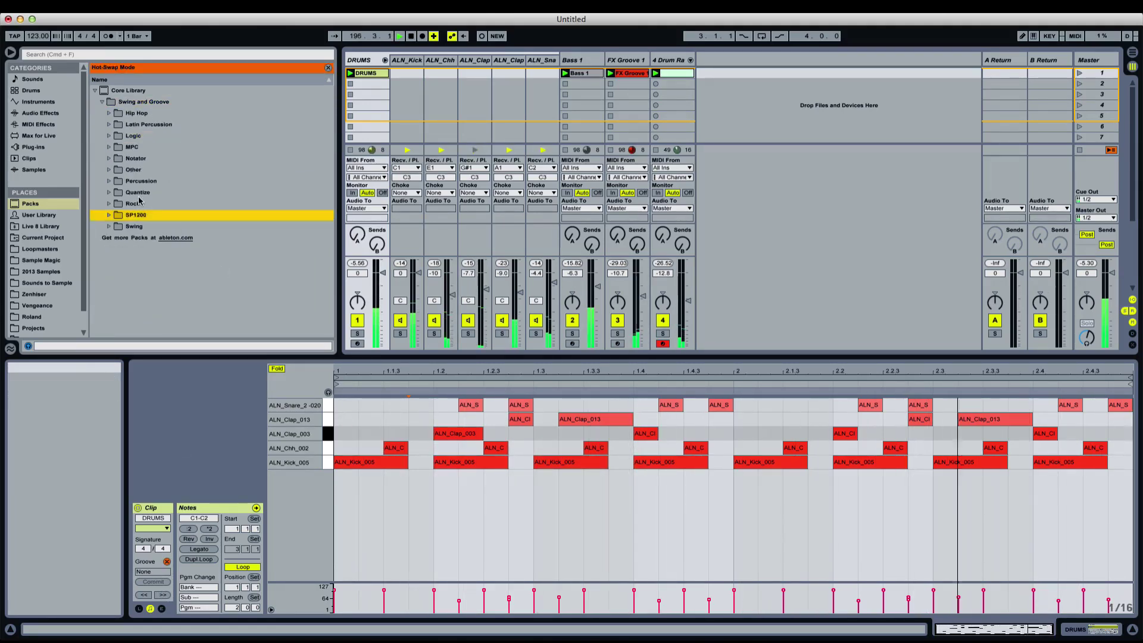
pyautogui.click(149, 152)
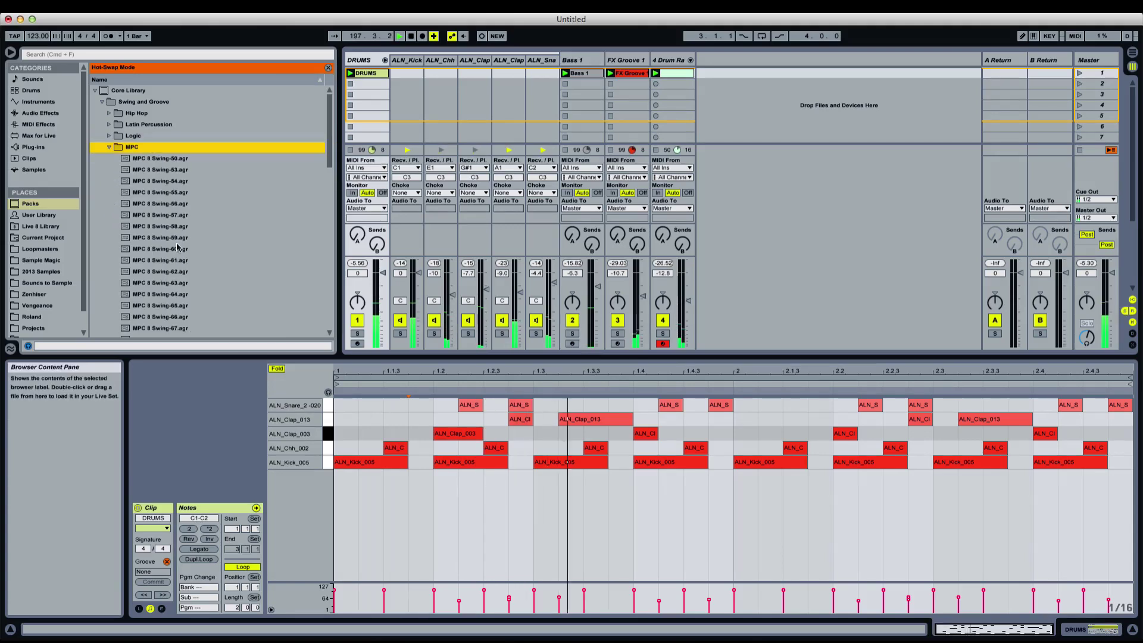
# Try the MPC 16 Double Up-60 groove on the DRUMS clip
pyautogui.scroll(-8, 178, 244)
pyautogui.click(215, 260)
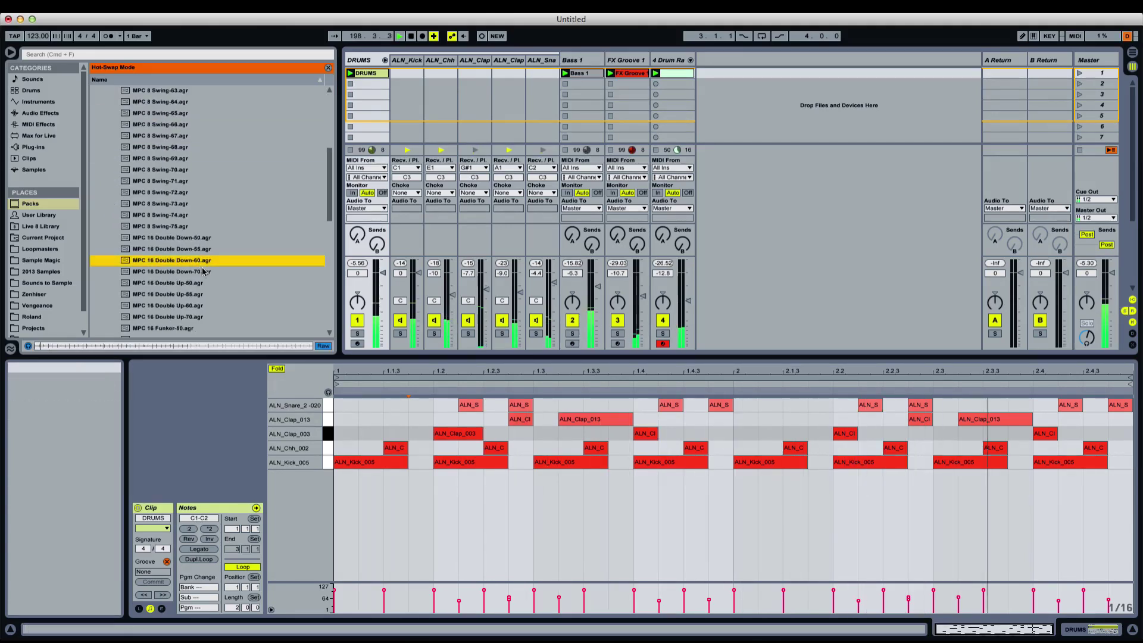
pyautogui.scroll(-4, 194, 190)
pyautogui.click(193, 182)
pyautogui.click(168, 192)
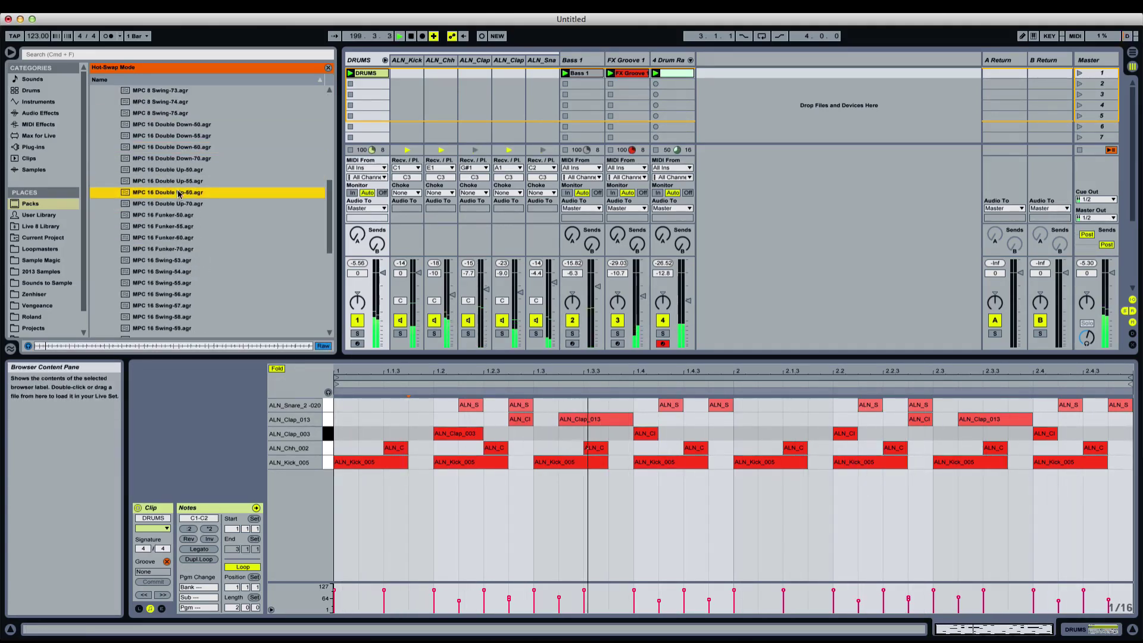
pyautogui.moveTo(166, 565); pyautogui.dragTo(164, 569)
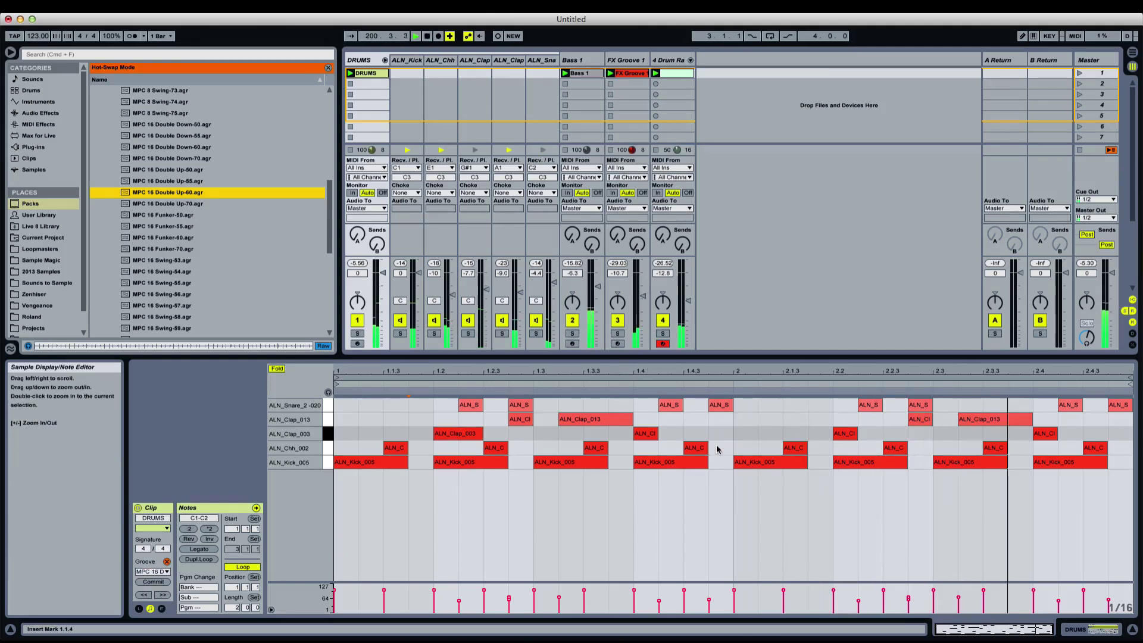
pyautogui.click(742, 438)
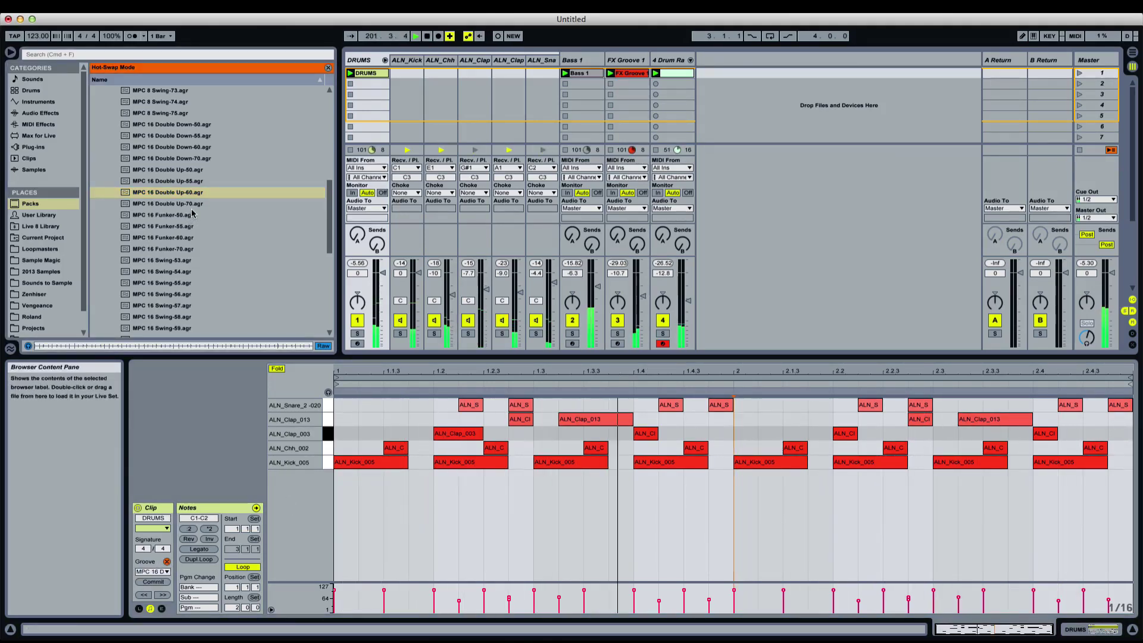
# Apply the MPC 16 Funker-70 groove to the DRUMS clip and show the groove pool
pyautogui.click(179, 249)
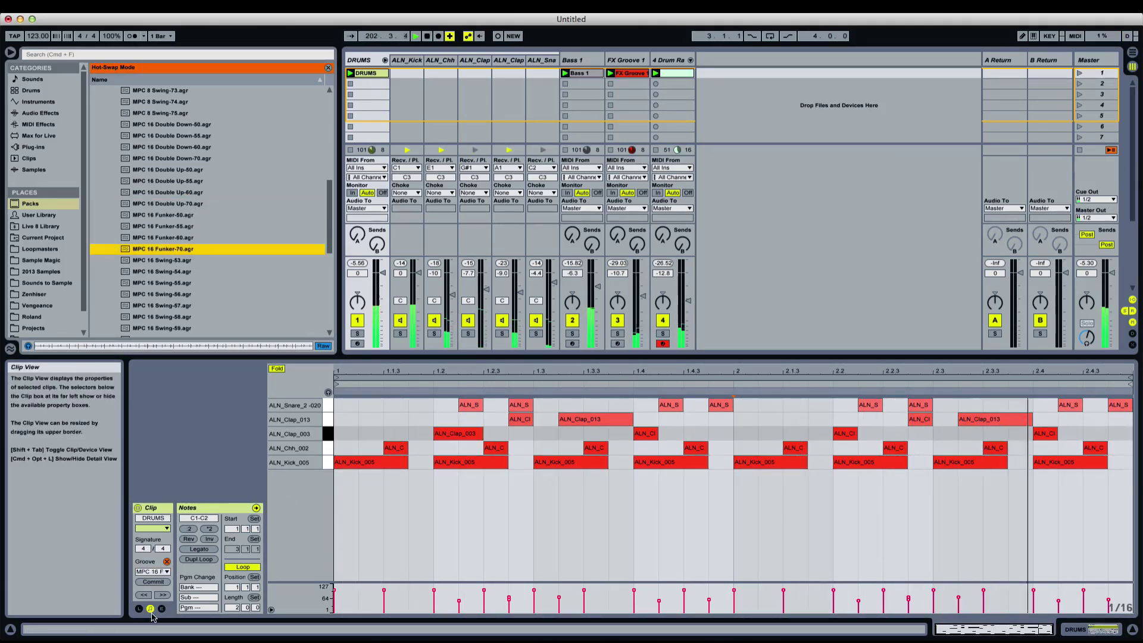
pyautogui.click(10, 349)
pyautogui.press('XF86AudioLowerVolume')
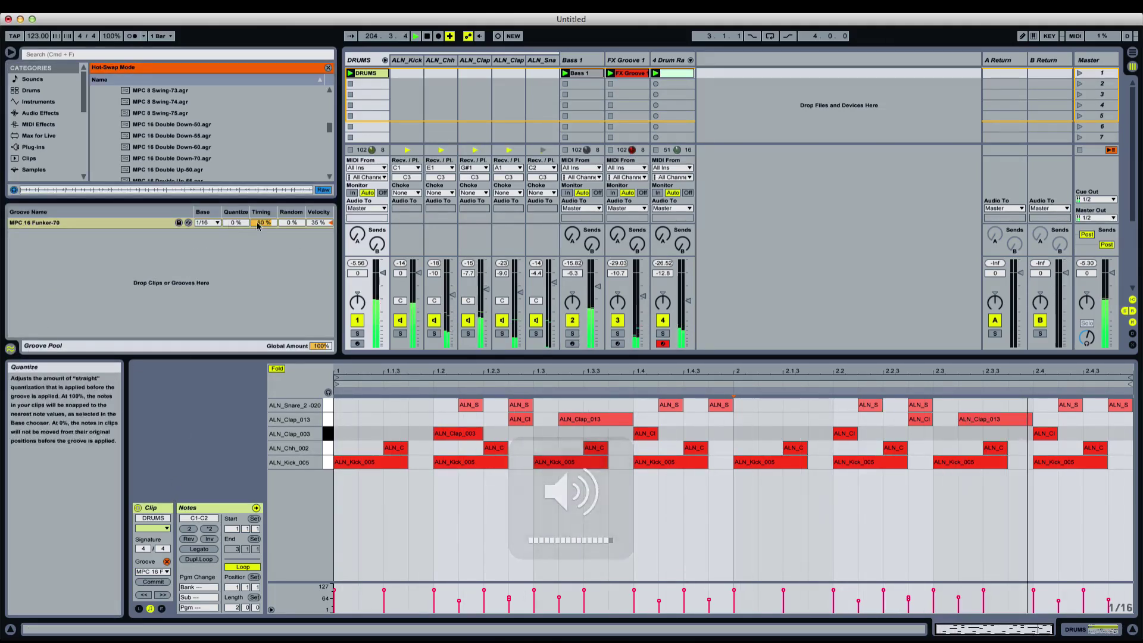
# Set the MPC 16 Funker-70 groove's velocity amount to 20% and its timing to about 47%
pyautogui.moveTo(317, 223); pyautogui.dragTo(317, 231)
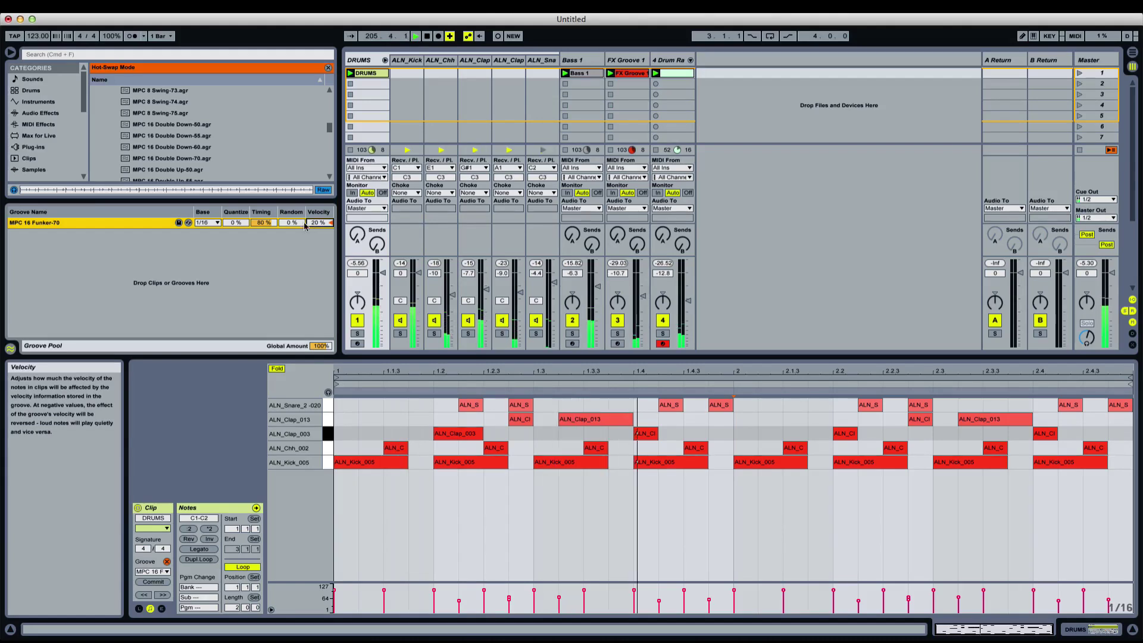
pyautogui.moveTo(262, 223); pyautogui.dragTo(262, 229)
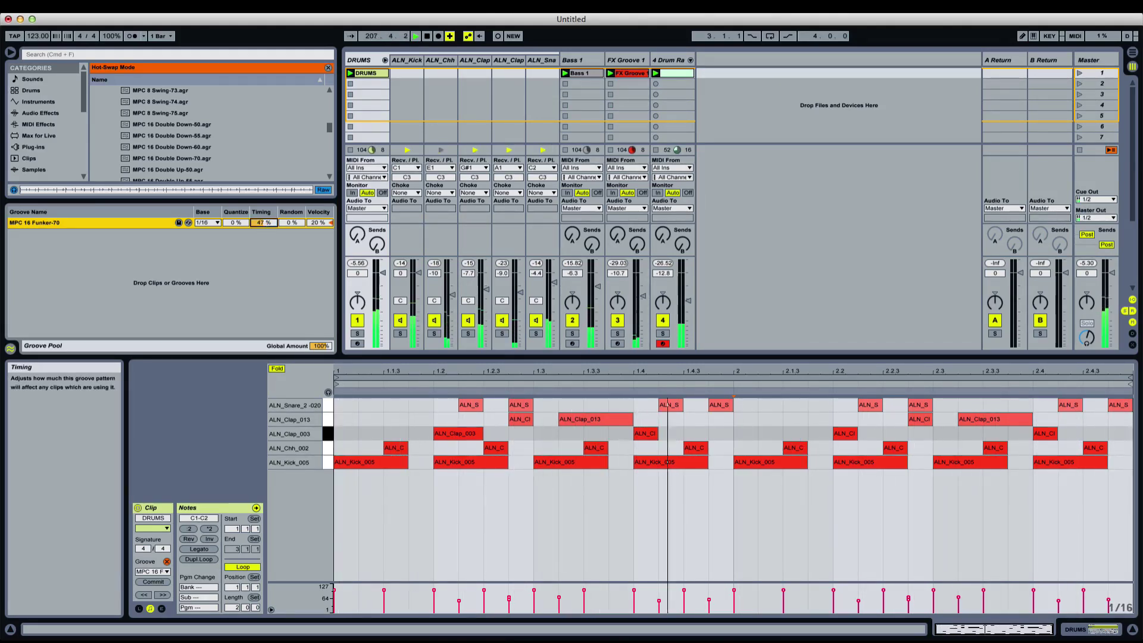
# Assign the MPC 16 Funker-70 groove to the Bass 1 clip
pyautogui.click(581, 73)
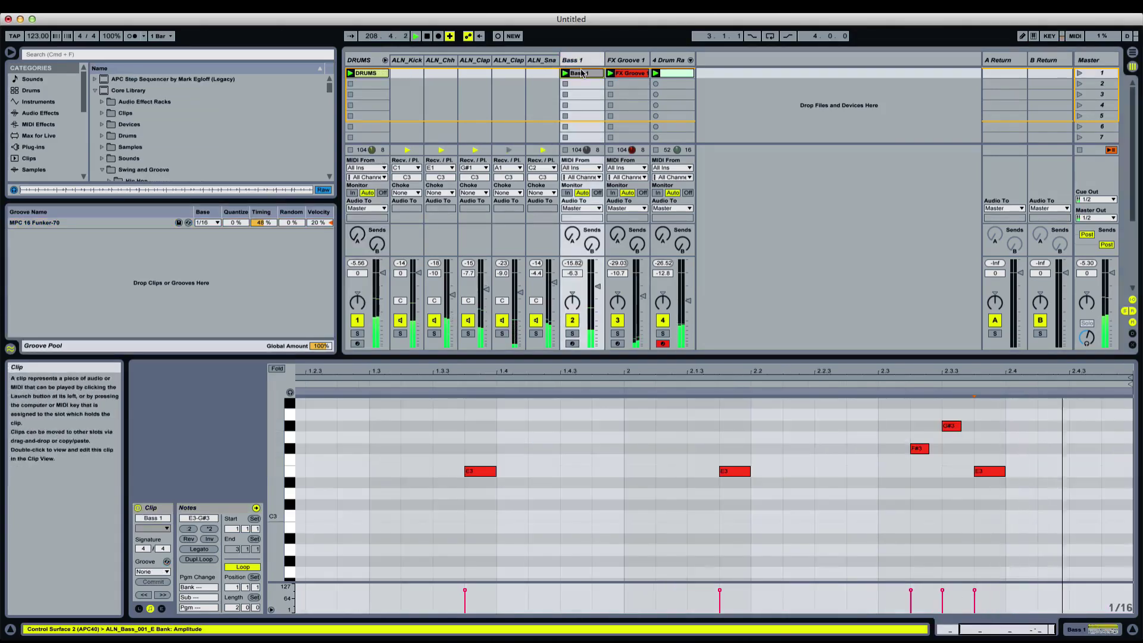
pyautogui.click(156, 571)
pyautogui.click(163, 590)
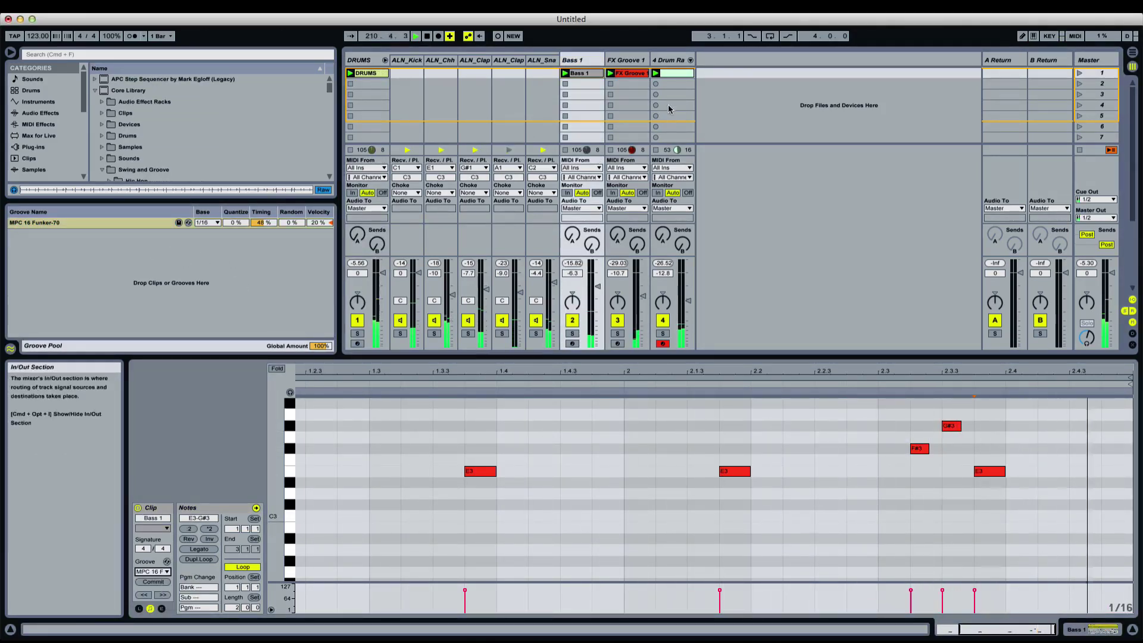
# Assign the MPC 16 Funker-70 groove to the chord clip on the 4 Drum Rack track
pyautogui.click(683, 74)
pyautogui.click(629, 73)
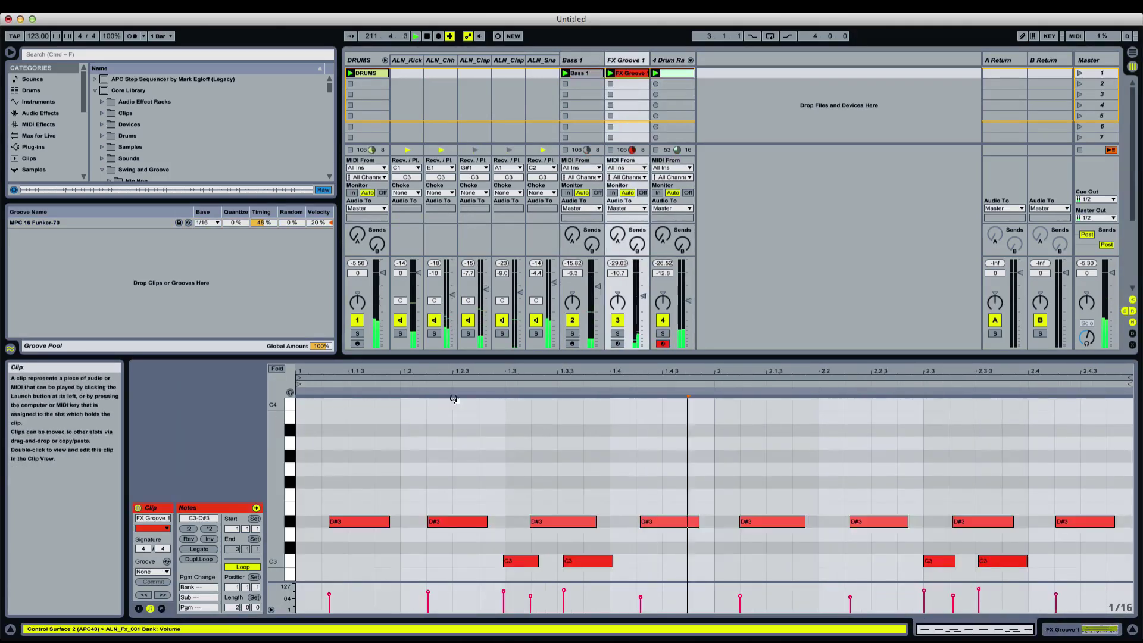
pyautogui.click(676, 73)
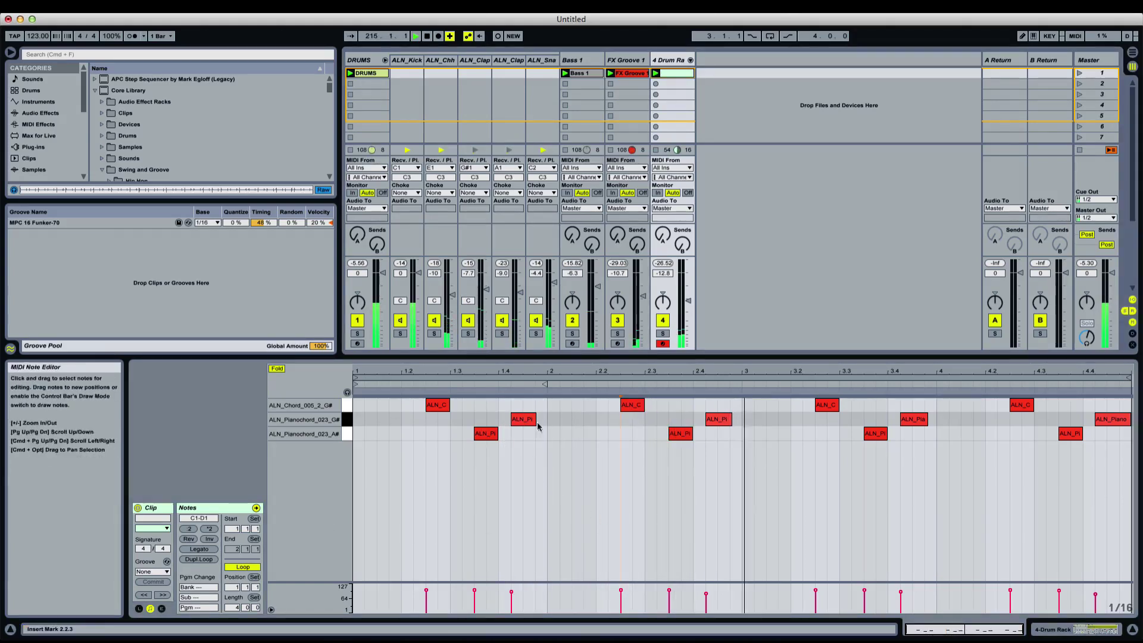
pyautogui.click(160, 571)
pyautogui.click(158, 582)
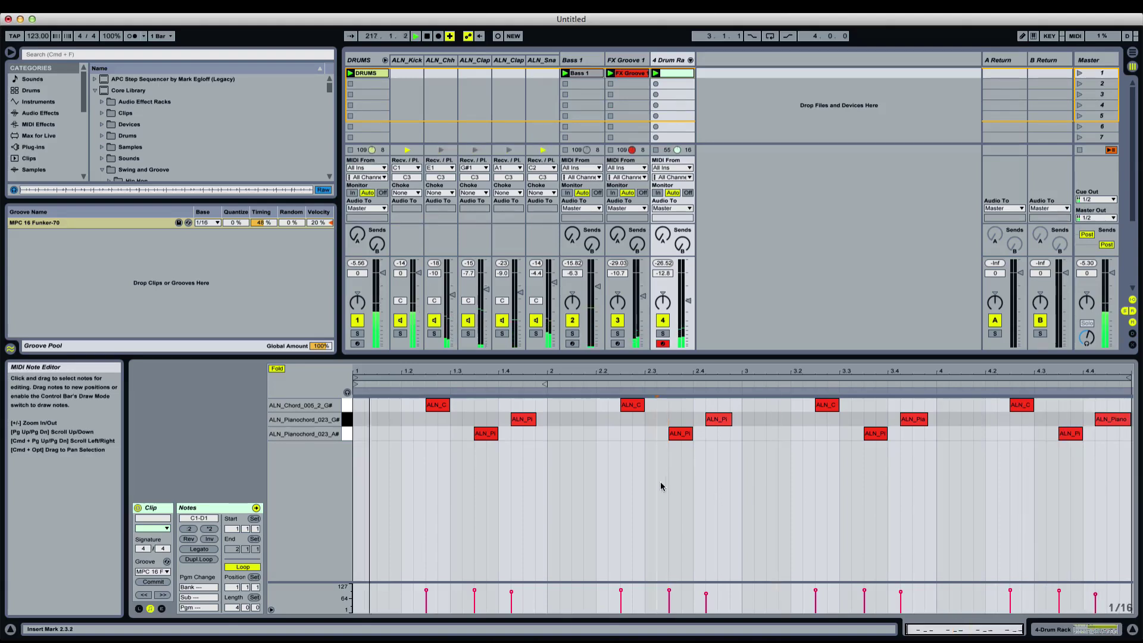
pyautogui.click(546, 443)
pyautogui.press('XF86AudioRaiseVolume')
pyautogui.press('XF86AudioRaiseVolume')
pyautogui.press('XF86AudioRaiseVolume')
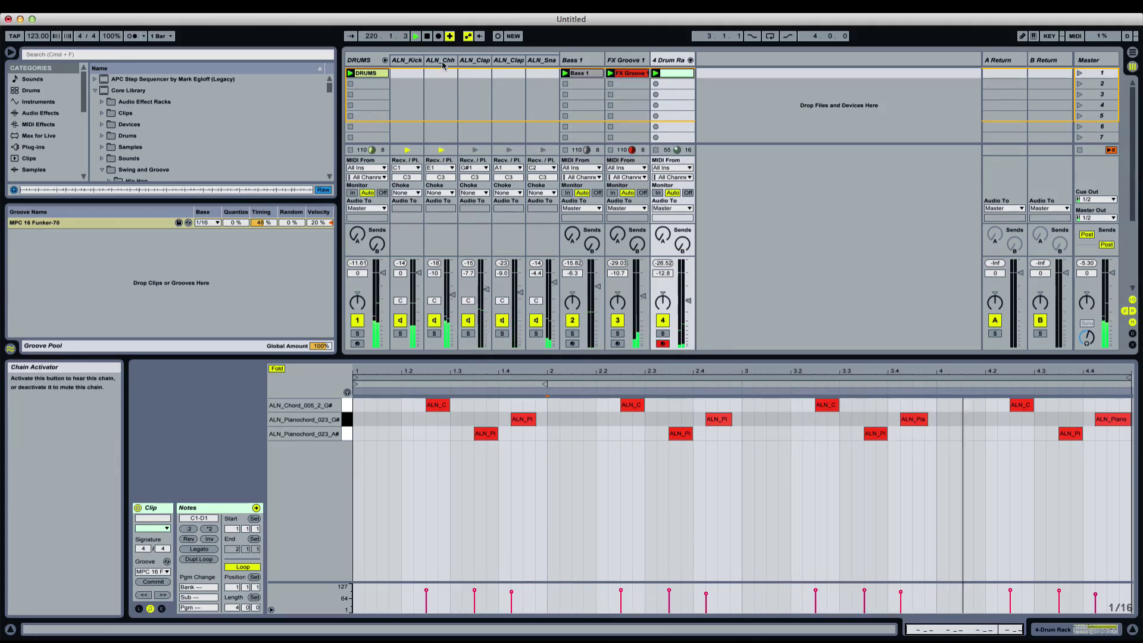
# Fold the DRUMS track's chains in the mixer and hide the groove pool
pyautogui.click(385, 60)
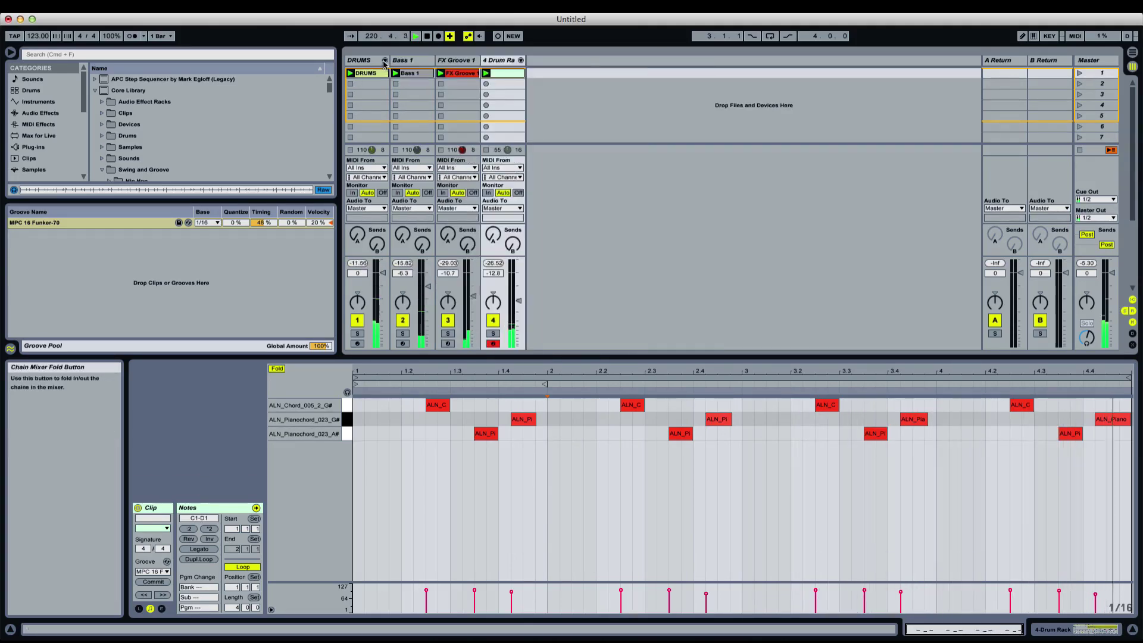
pyautogui.click(10, 348)
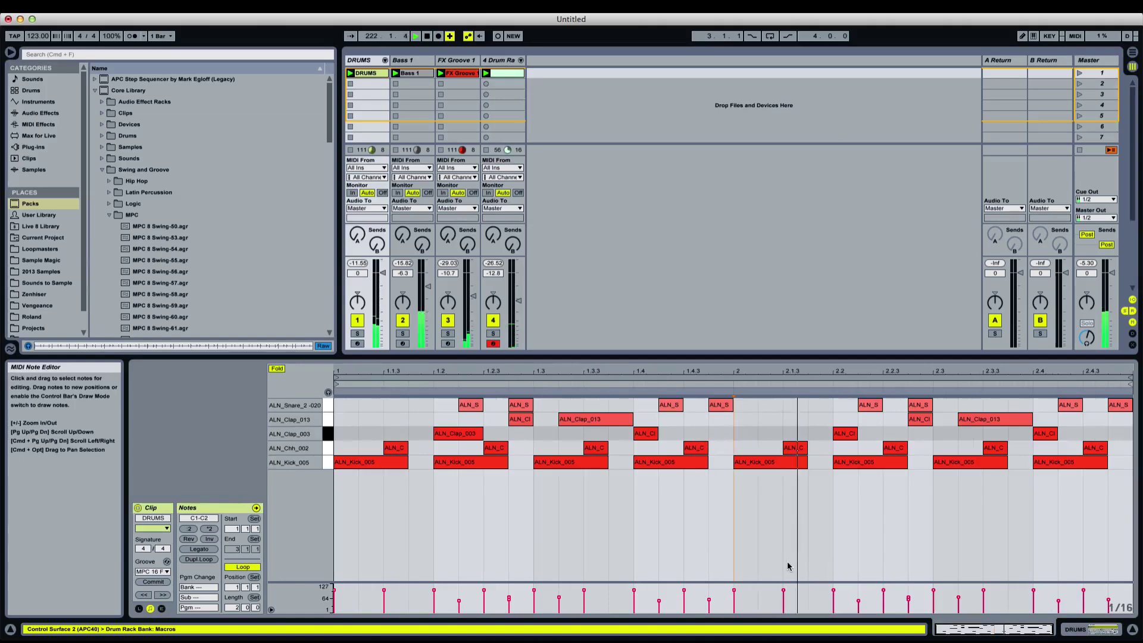
# Search the browser for "echoboy" and load the EchoBoy plug-in onto the ALN_Snare_2 -020 pad of the DRUMS rack
pyautogui.doubleClick(361, 60)
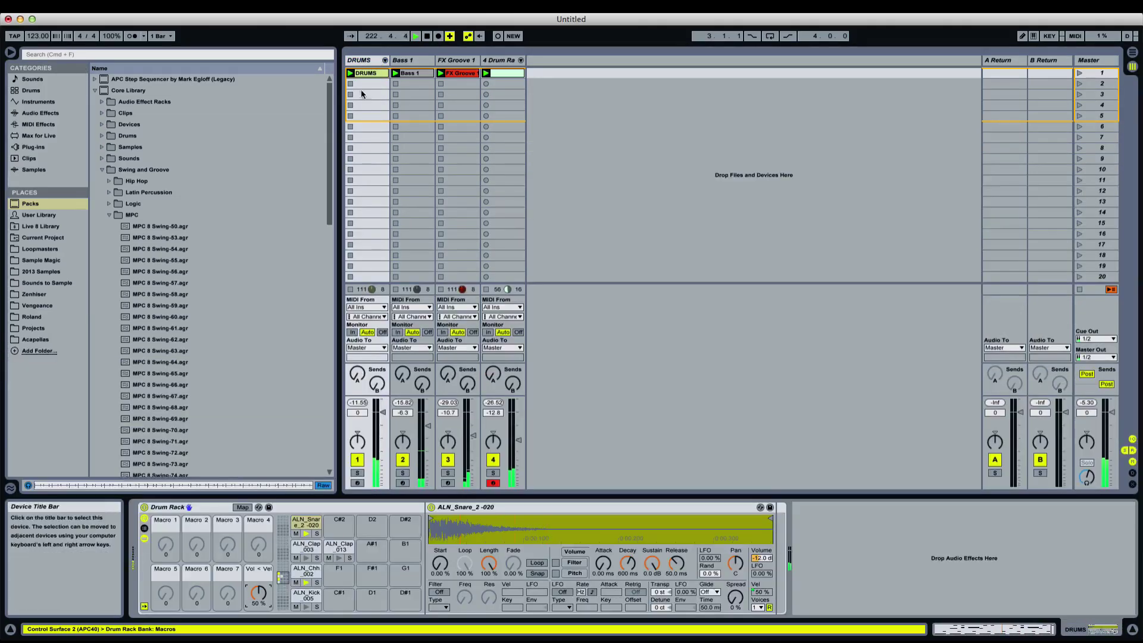
pyautogui.click(195, 214)
pyautogui.press('super+f')
pyautogui.write('ech')
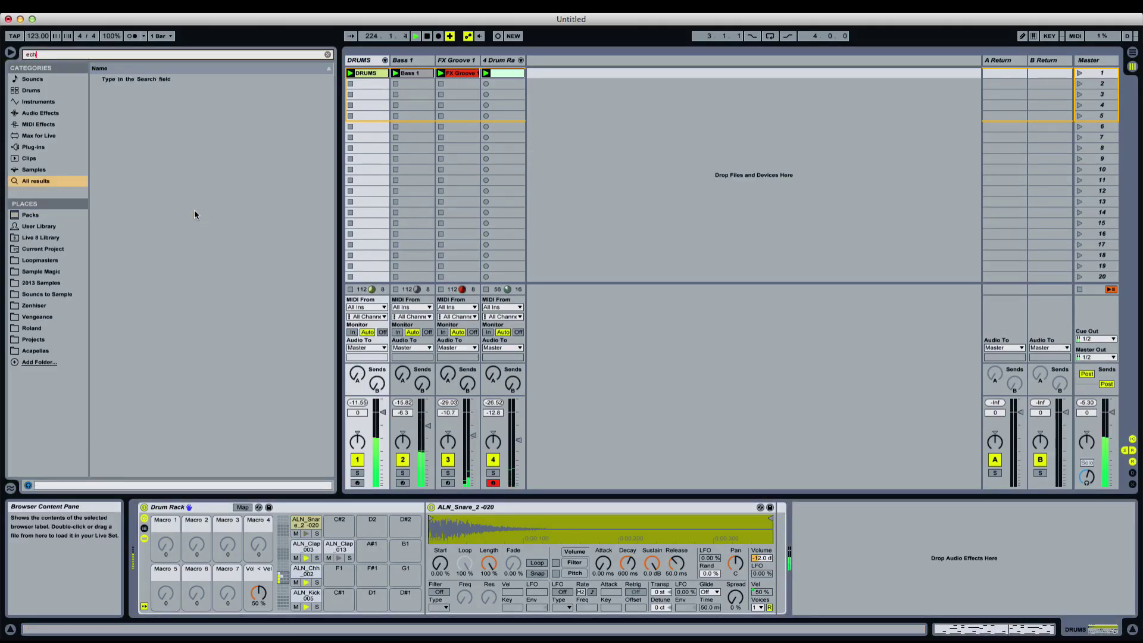
pyautogui.write('oboy')
pyautogui.click(115, 91)
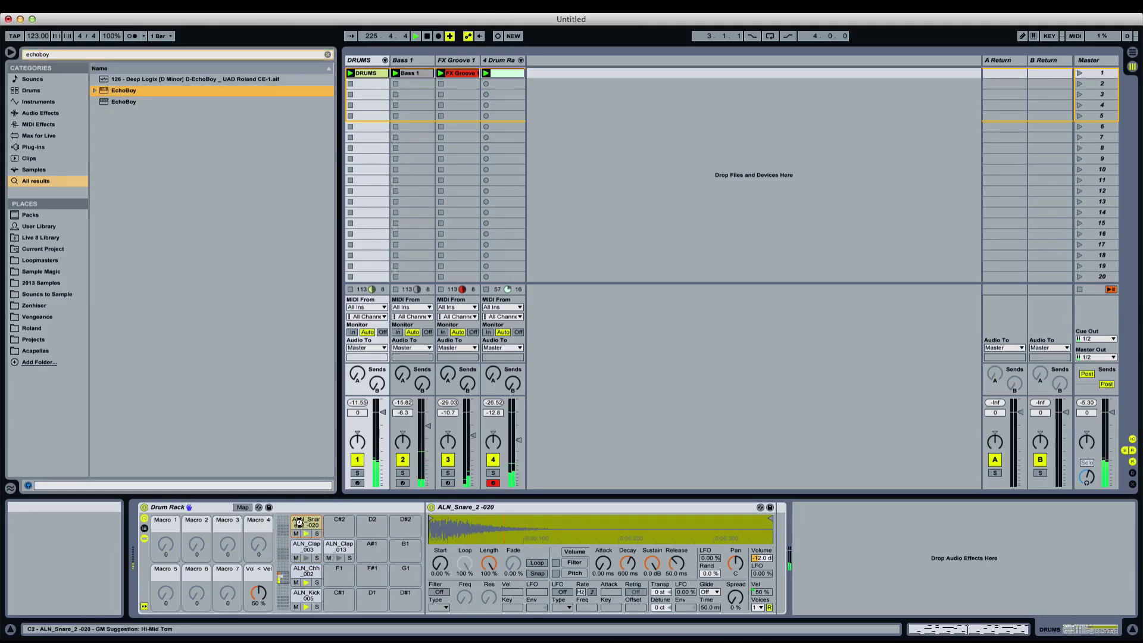
pyautogui.moveTo(299, 522); pyautogui.dragTo(299, 521)
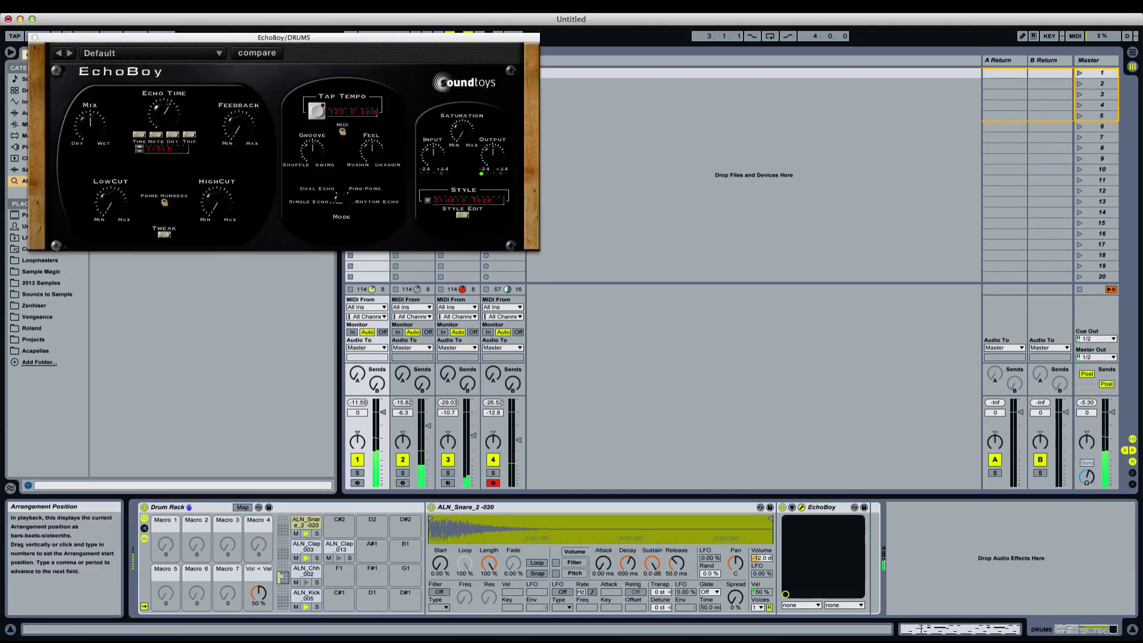
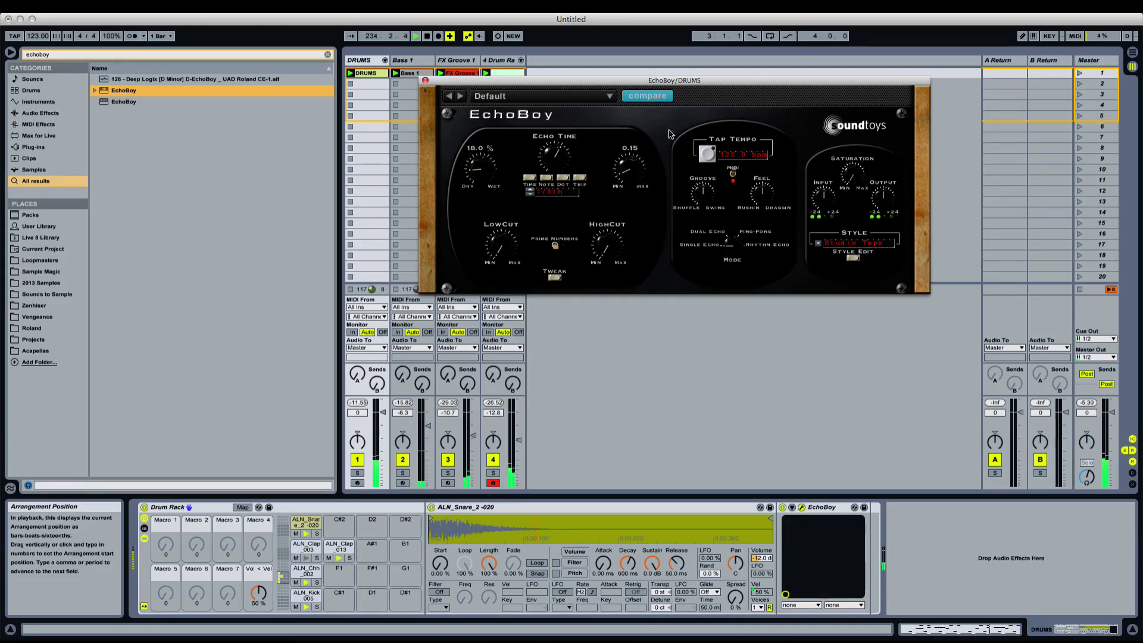
# Try the AM Radio echo style in EchoBoy on the snare
pyautogui.click(836, 244)
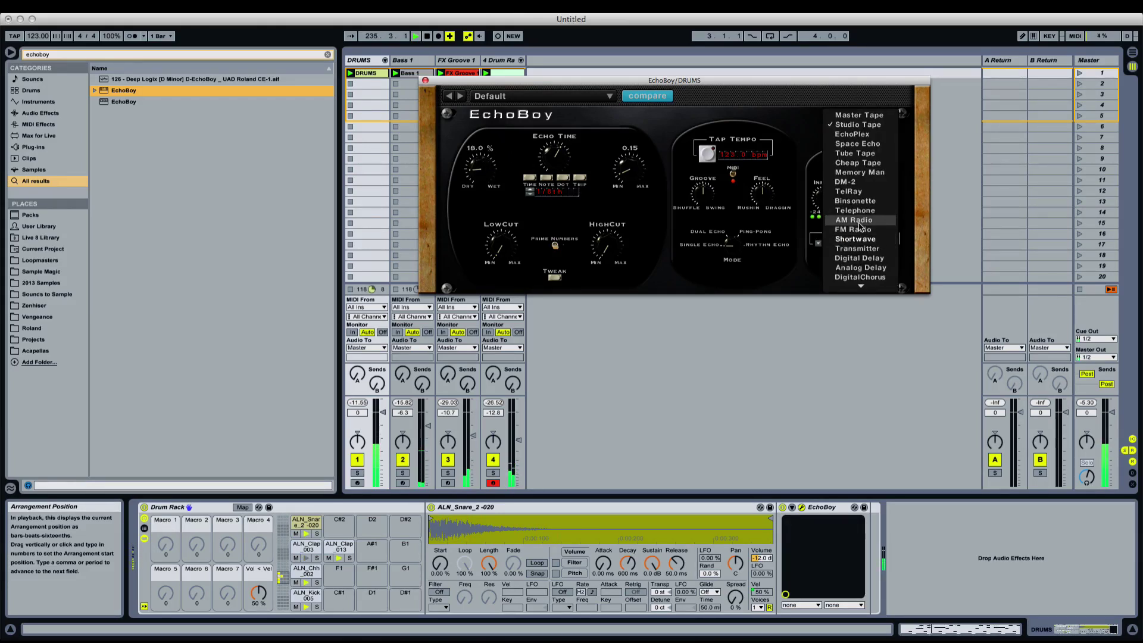
pyautogui.click(854, 221)
pyautogui.click(833, 127)
pyautogui.click(664, 186)
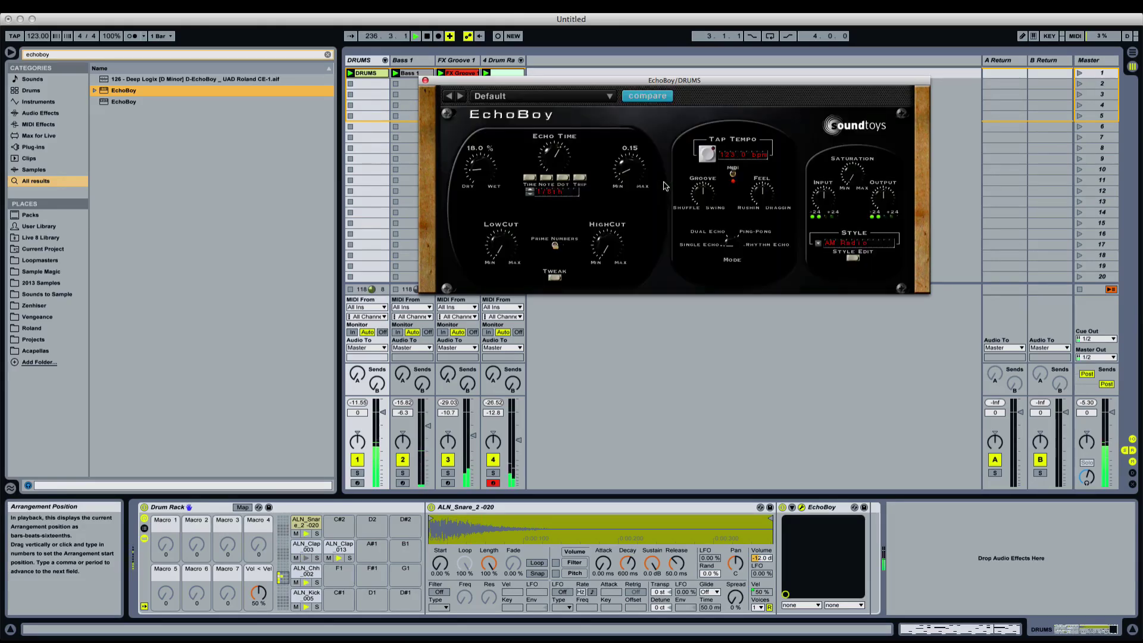
pyautogui.click(836, 125)
pyautogui.click(803, 162)
# Audition the TelRay, Tube Tape, Memory Man and EchoPlex styles in EchoBoy
pyautogui.click(857, 241)
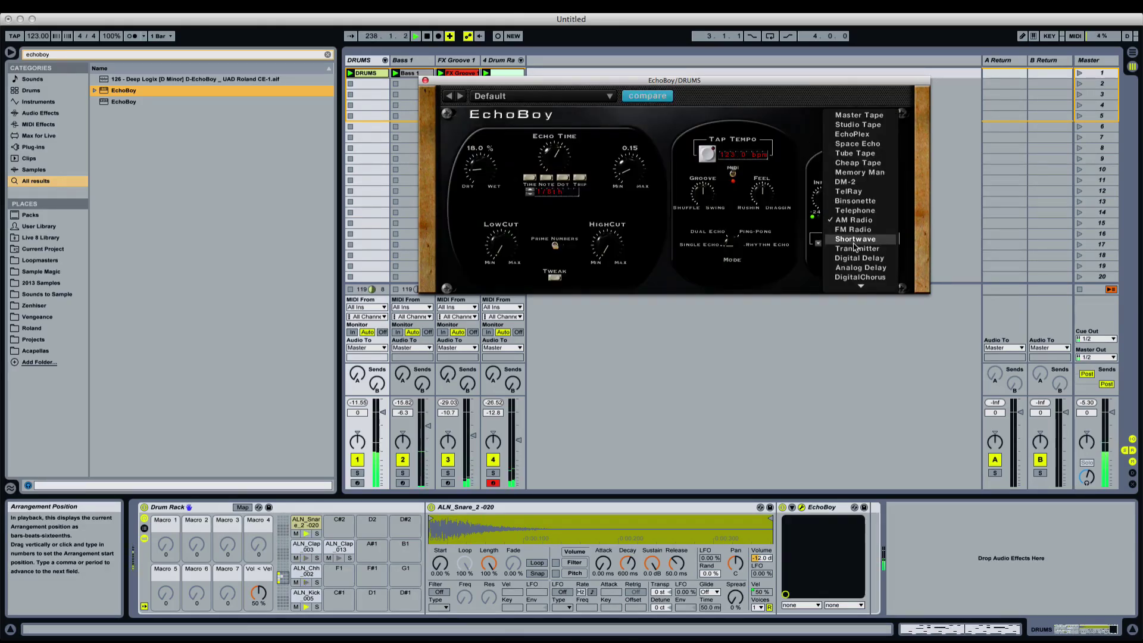
pyautogui.click(861, 191)
pyautogui.click(857, 241)
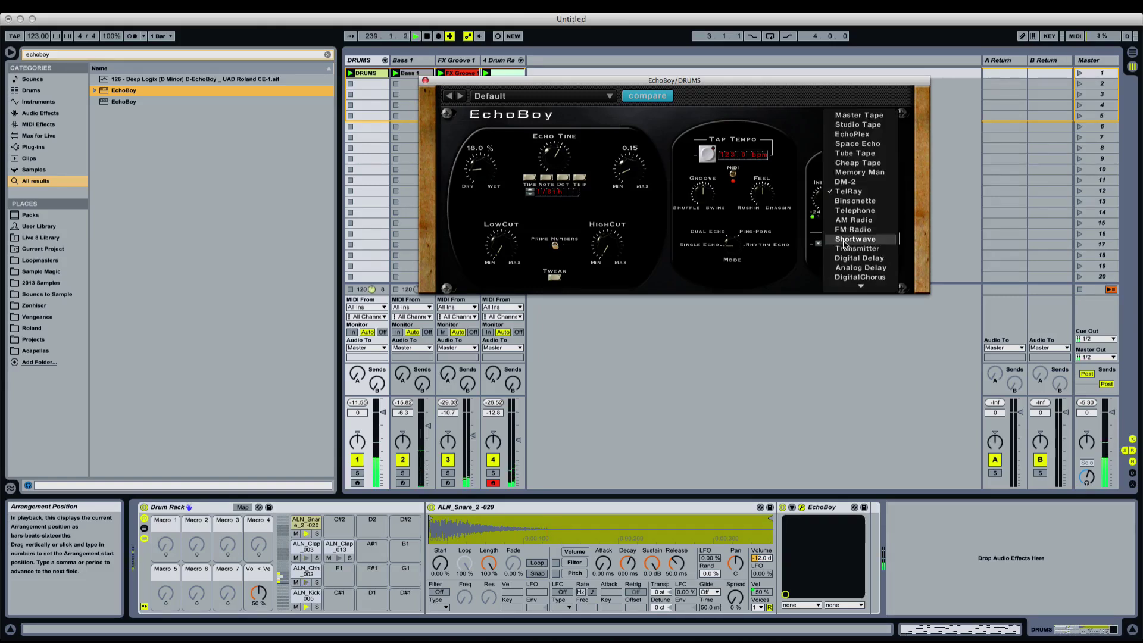
pyautogui.click(859, 156)
pyautogui.click(857, 241)
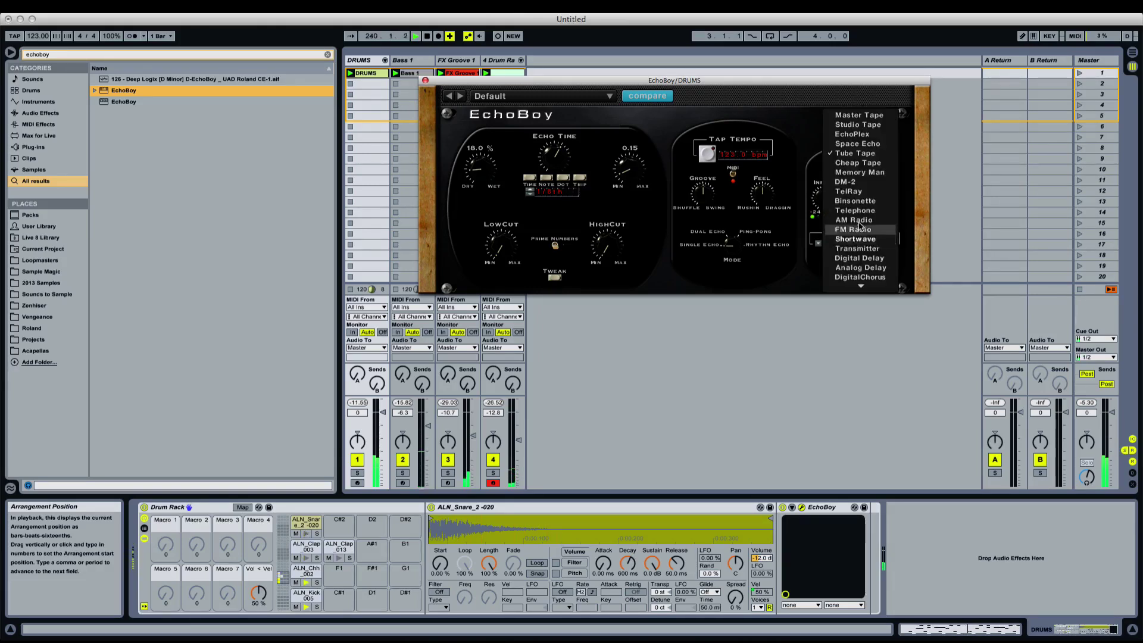
pyautogui.click(870, 172)
pyautogui.click(855, 244)
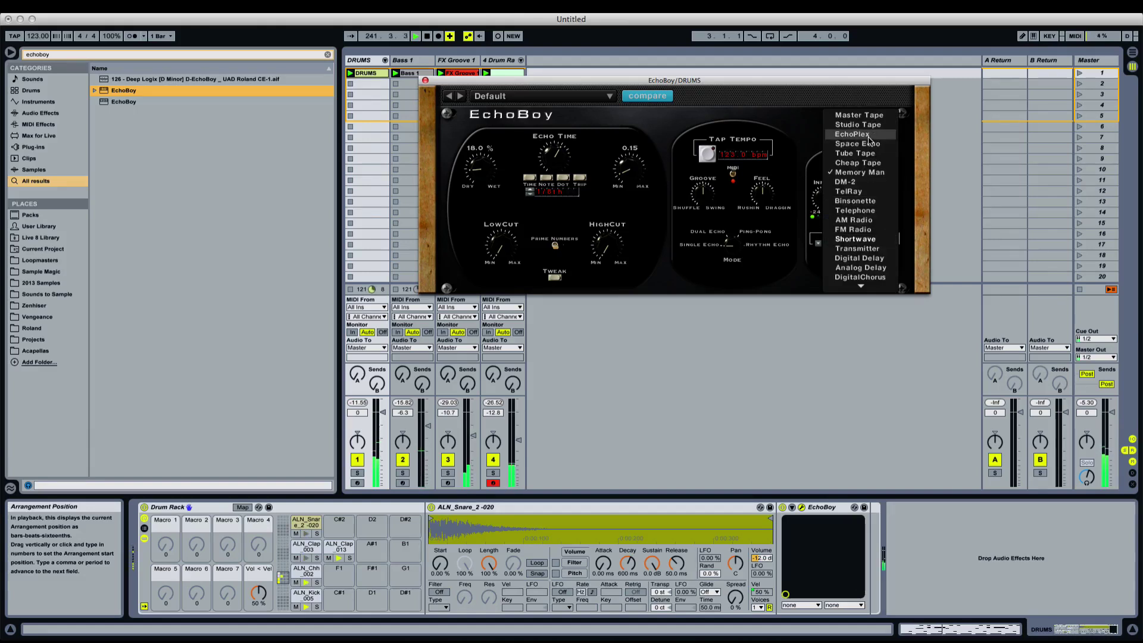
pyautogui.click(864, 136)
# Set the EchoBoy style to Analog Delay
pyautogui.click(856, 247)
pyautogui.scroll(-5, 858, 262)
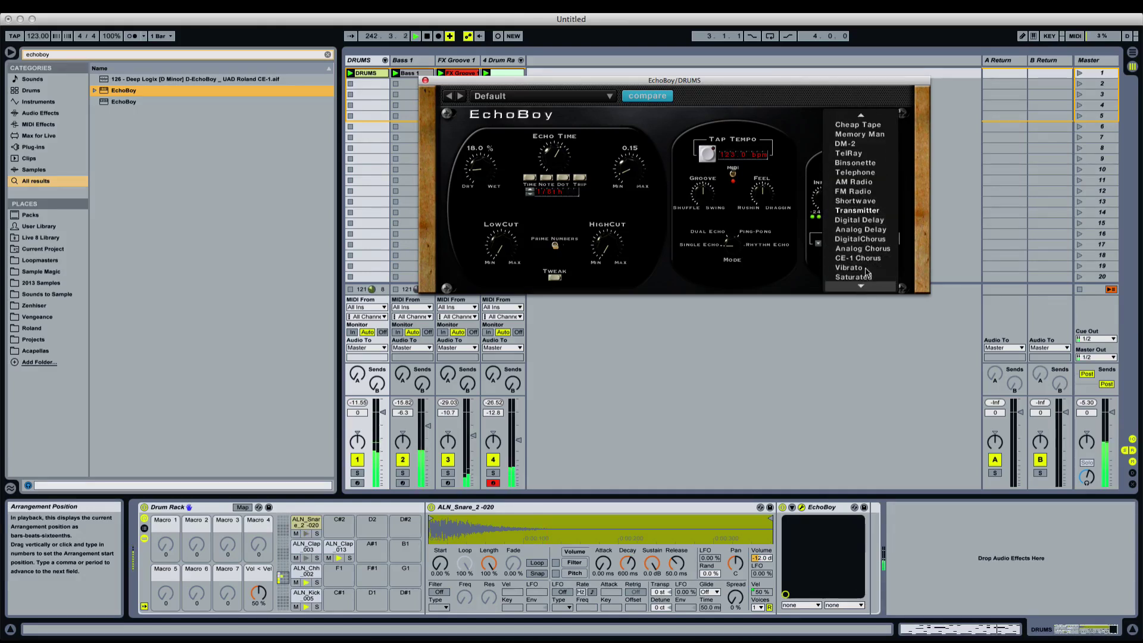
pyautogui.click(871, 221)
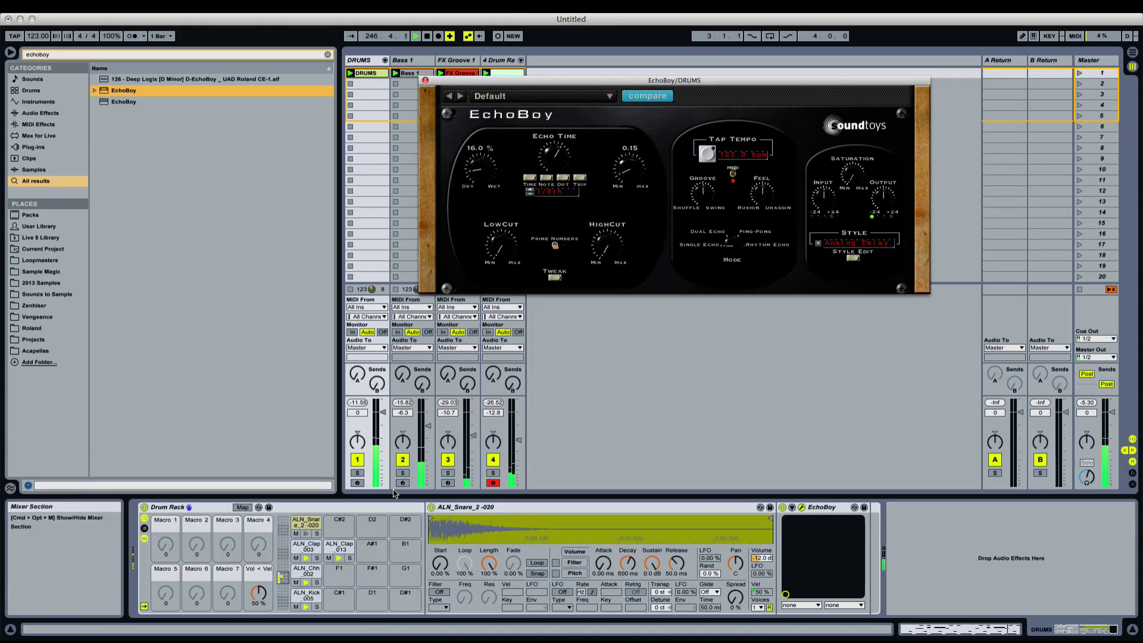
# Solo the DRUMS track, unfold its chains in the mixer and solo the snare chain
pyautogui.click(356, 473)
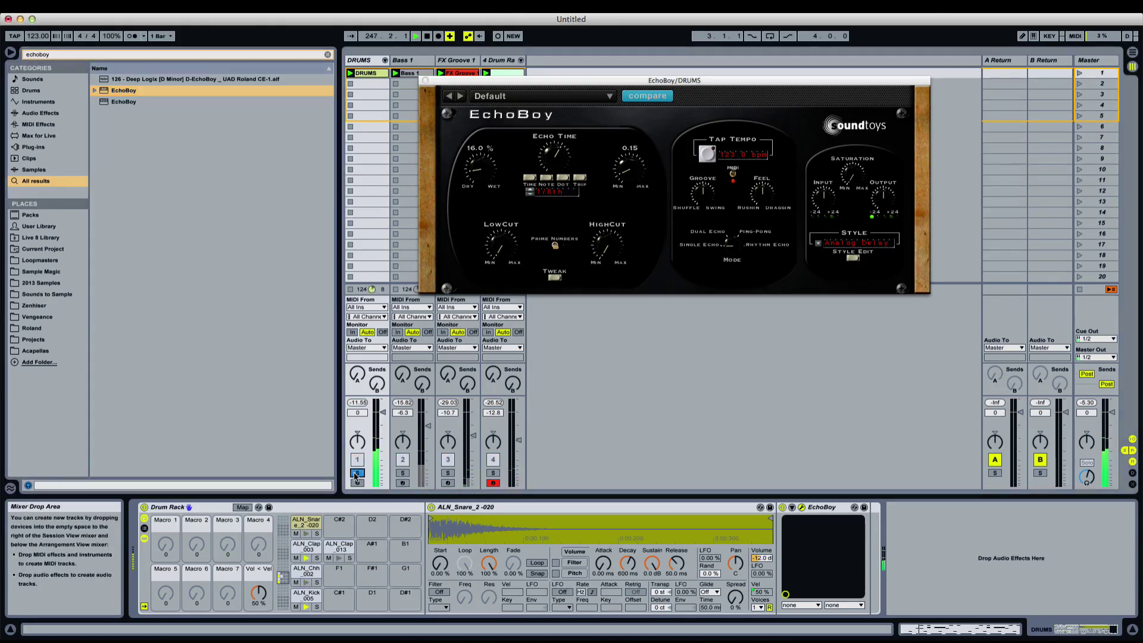
pyautogui.click(385, 60)
pyautogui.moveTo(455, 81); pyautogui.dragTo(676, 87)
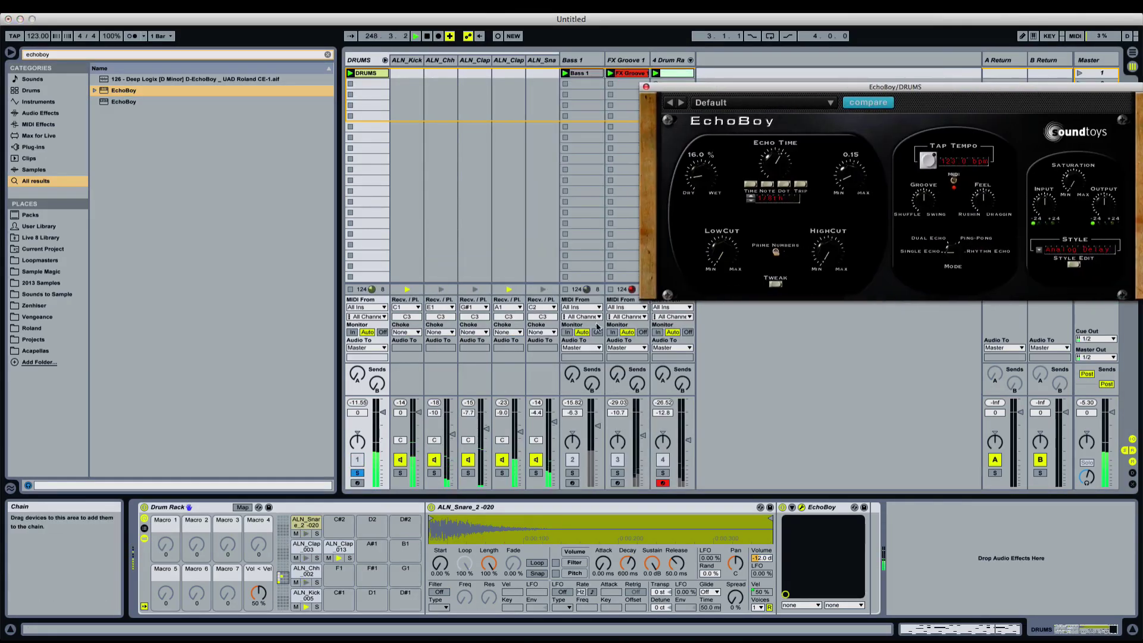
pyautogui.click(535, 474)
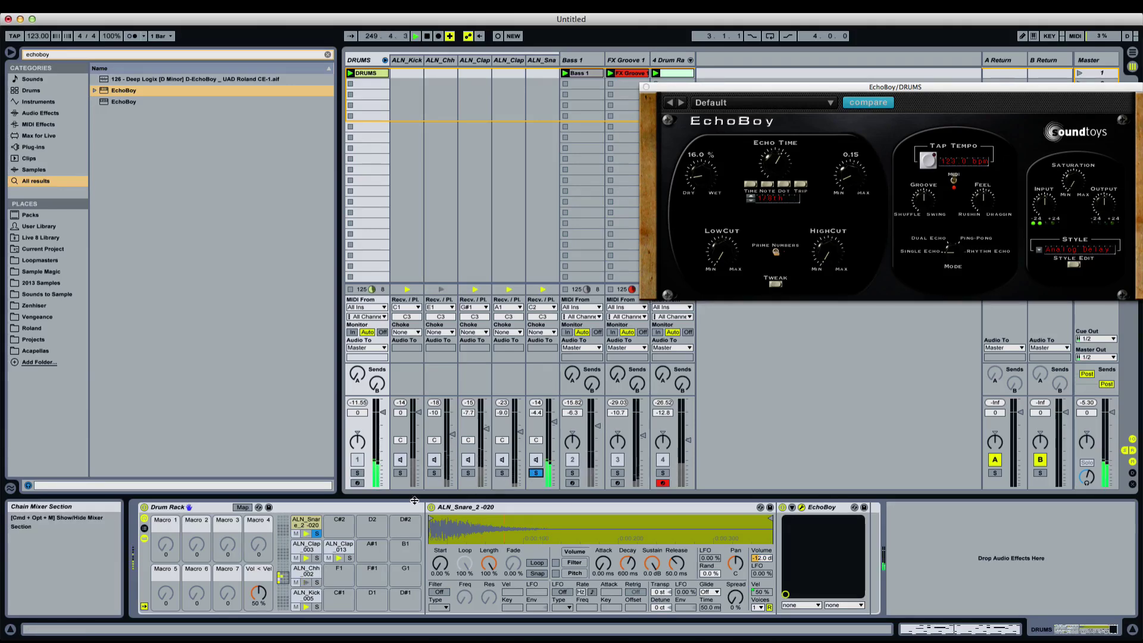
# Show the Drum Rack's chain list and return chains, and move EchoBoy from the snare chain to a new return chain
pyautogui.click(646, 87)
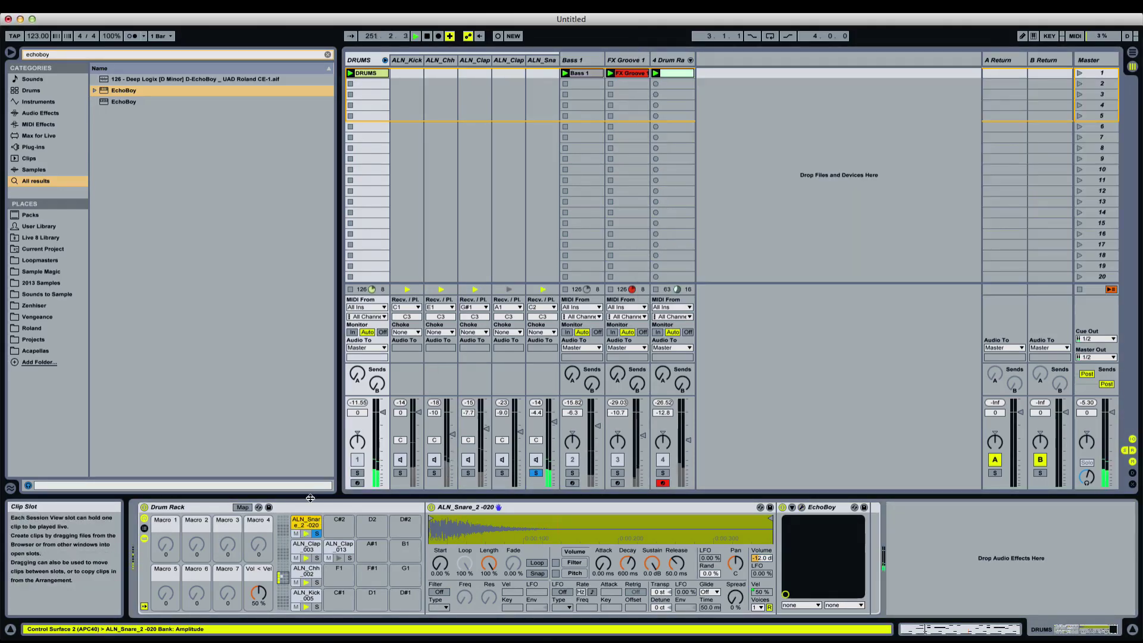
pyautogui.click(144, 528)
pyautogui.click(144, 596)
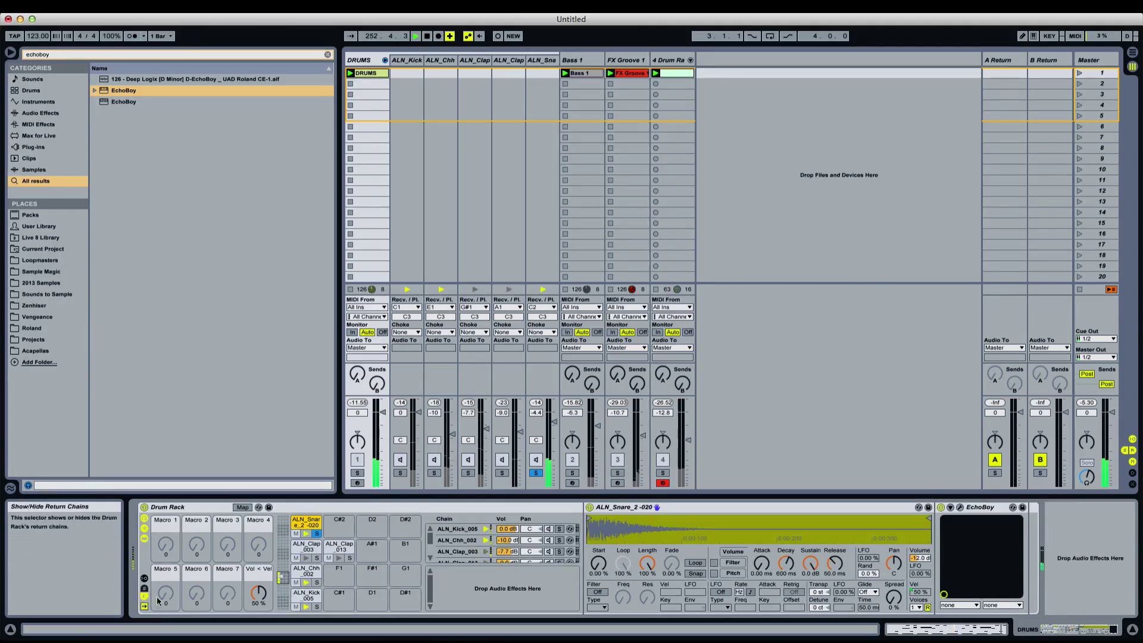
pyautogui.moveTo(980, 507); pyautogui.dragTo(539, 578)
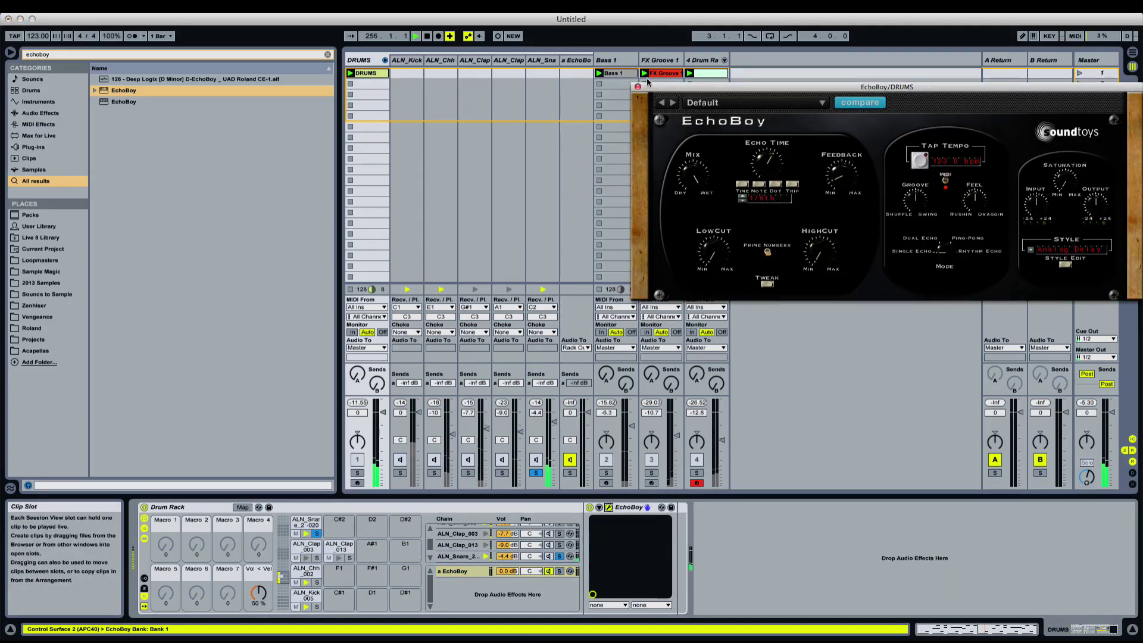
# Close the EchoBoy window and set the snare chain's send to the EchoBoy return to -14.0 dB
pyautogui.click(637, 86)
pyautogui.moveTo(539, 383); pyautogui.dragTo(539, 326)
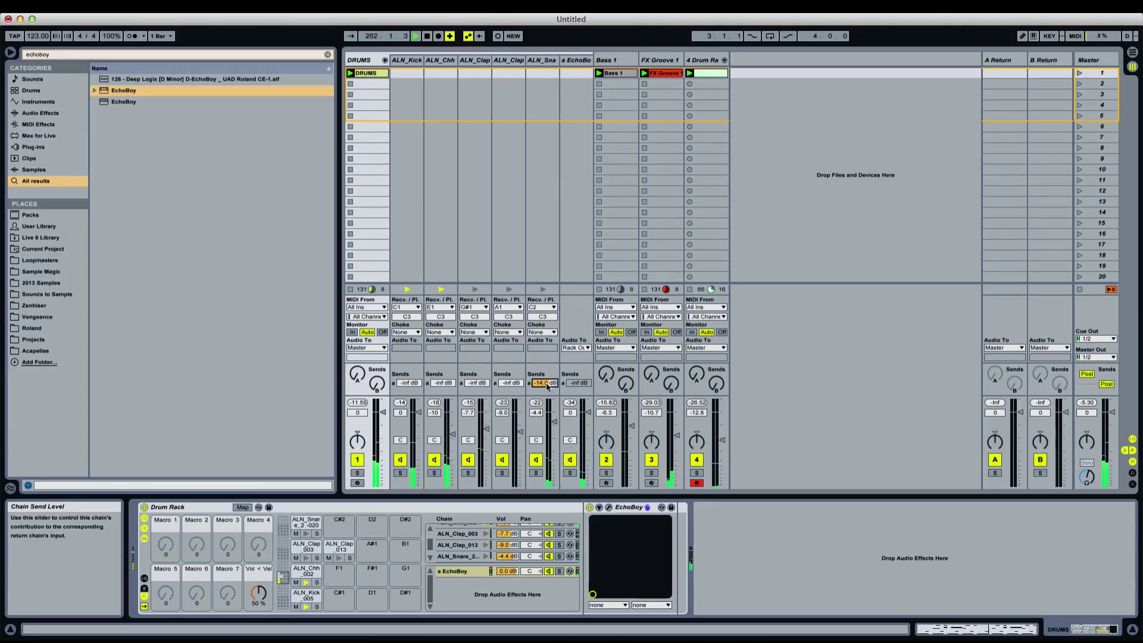
# Look through the devices on the snare, clap, closed hi-hat and kick chains
pyautogui.click(541, 61)
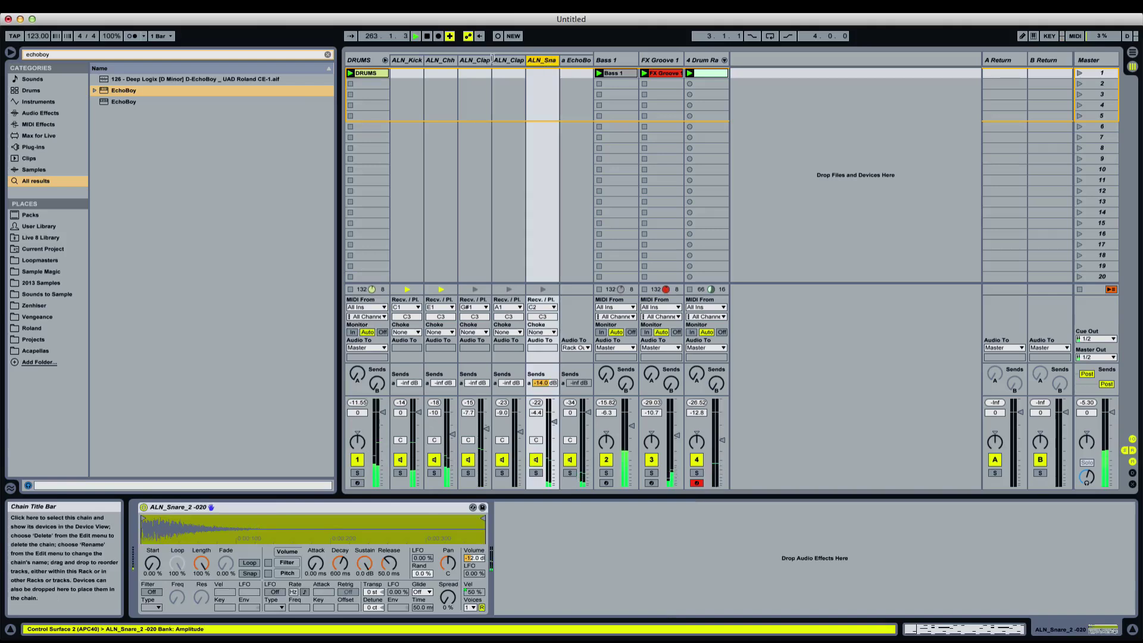
pyautogui.click(508, 60)
pyautogui.click(473, 61)
pyautogui.click(439, 60)
pyautogui.click(407, 61)
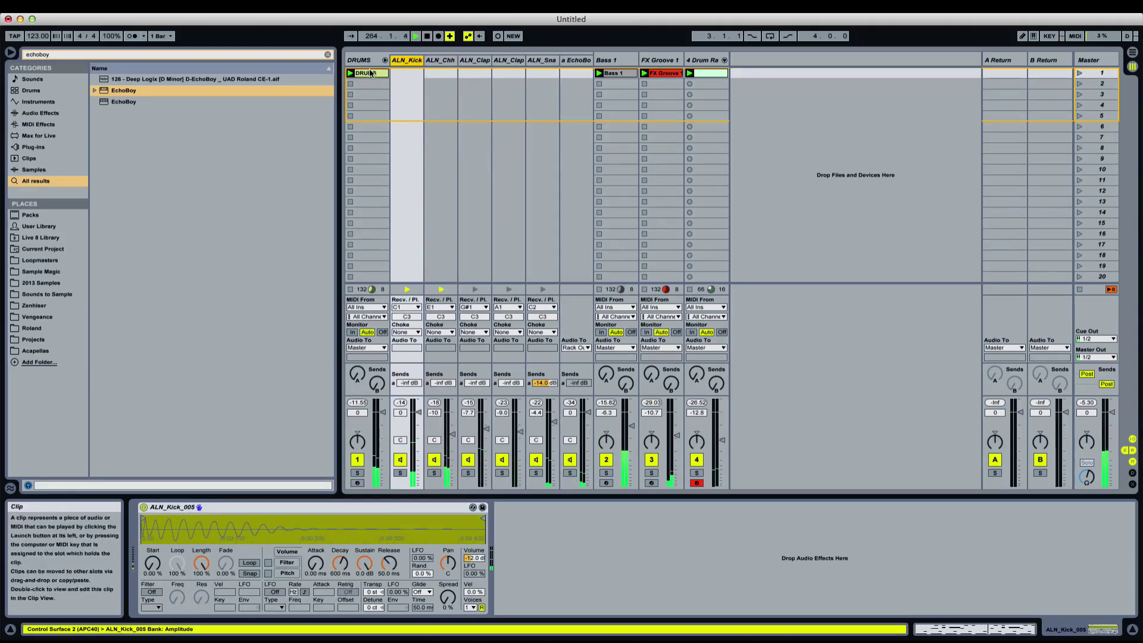
# Open the DRUMS clip's notes and mute the Bass 1, FX Groove 1 and 4 Drum Rack tracks
pyautogui.doubleClick(372, 73)
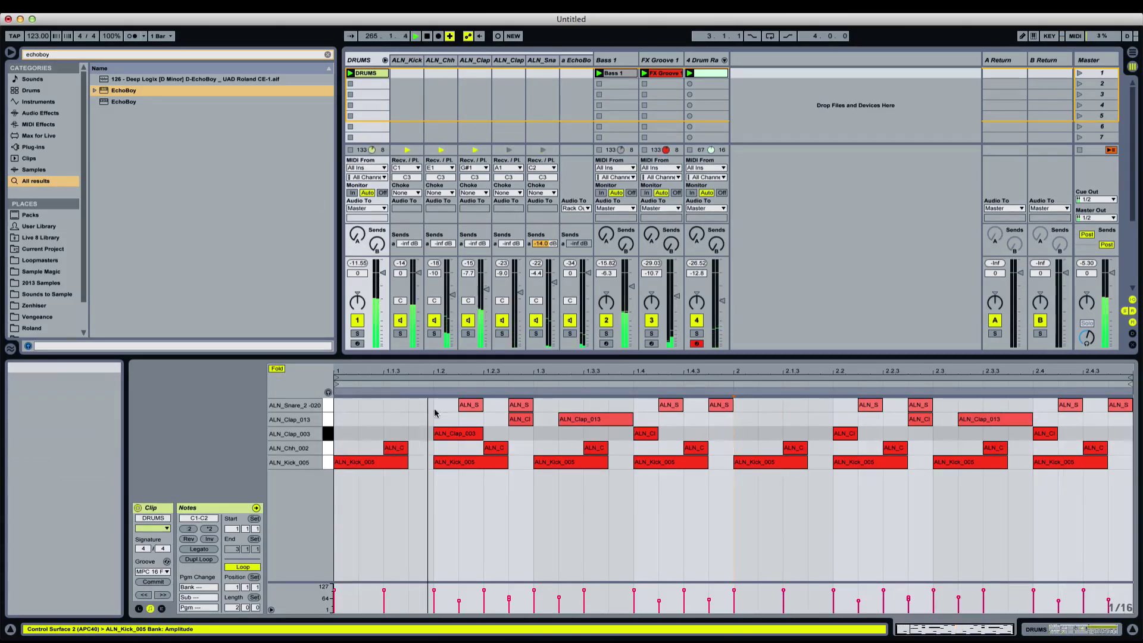
pyautogui.click(606, 320)
pyautogui.click(651, 320)
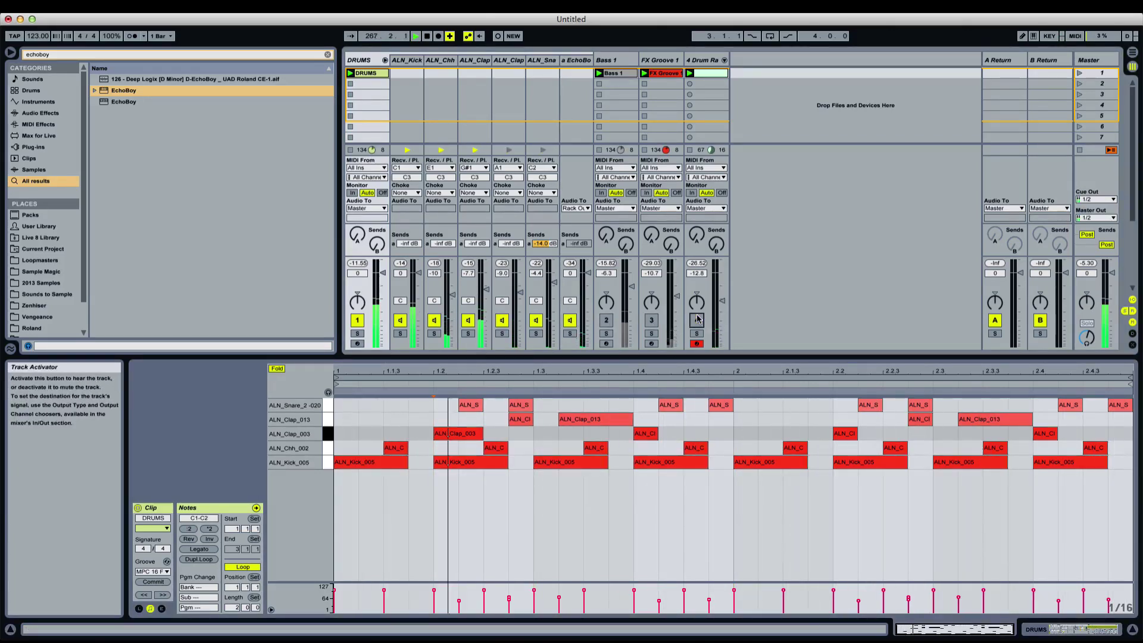
pyautogui.click(525, 445)
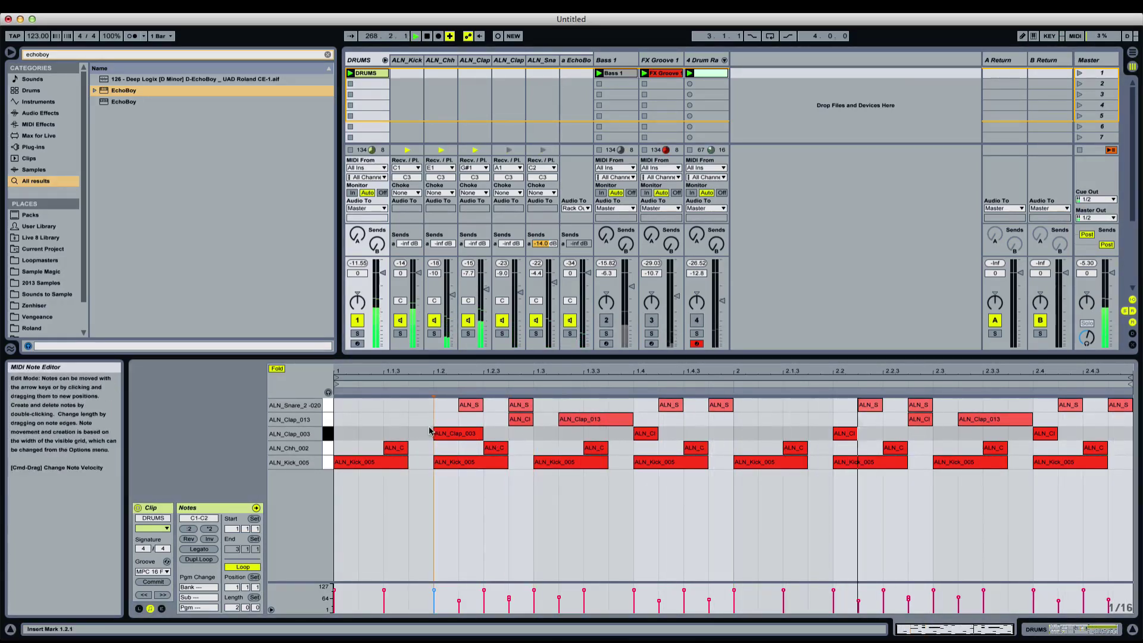
pyautogui.click(353, 427)
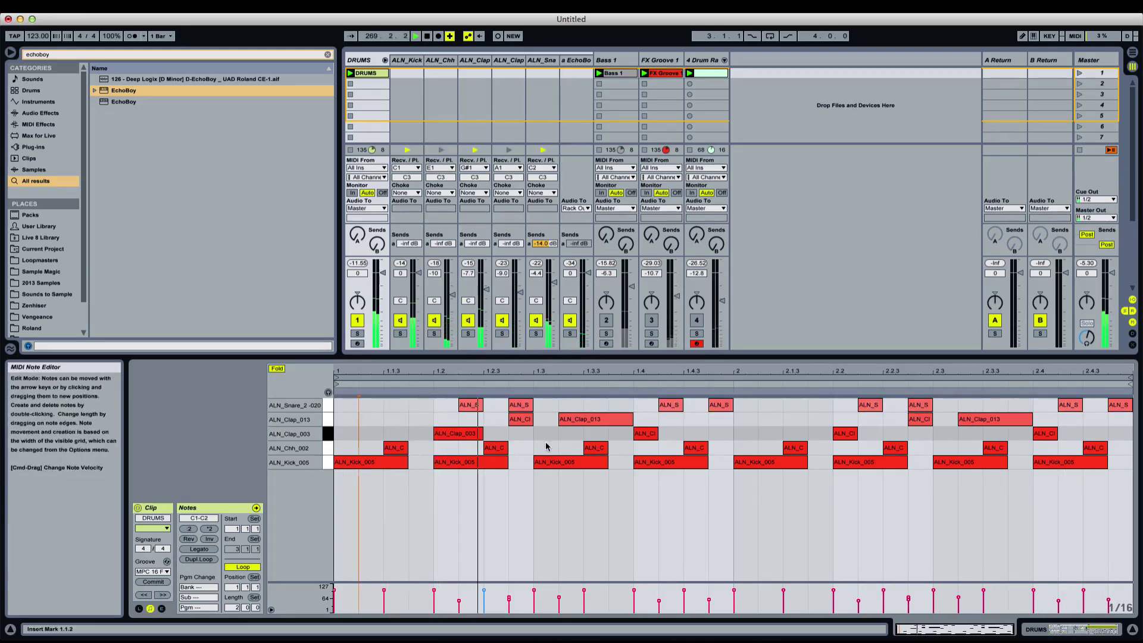
pyautogui.click(612, 446)
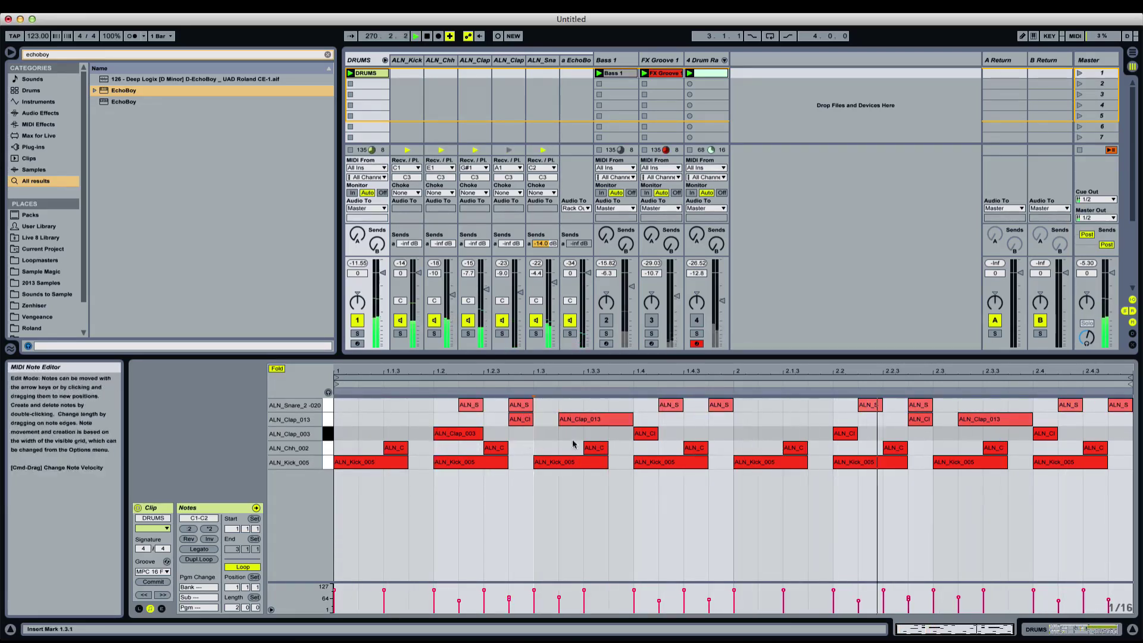
pyautogui.click(451, 428)
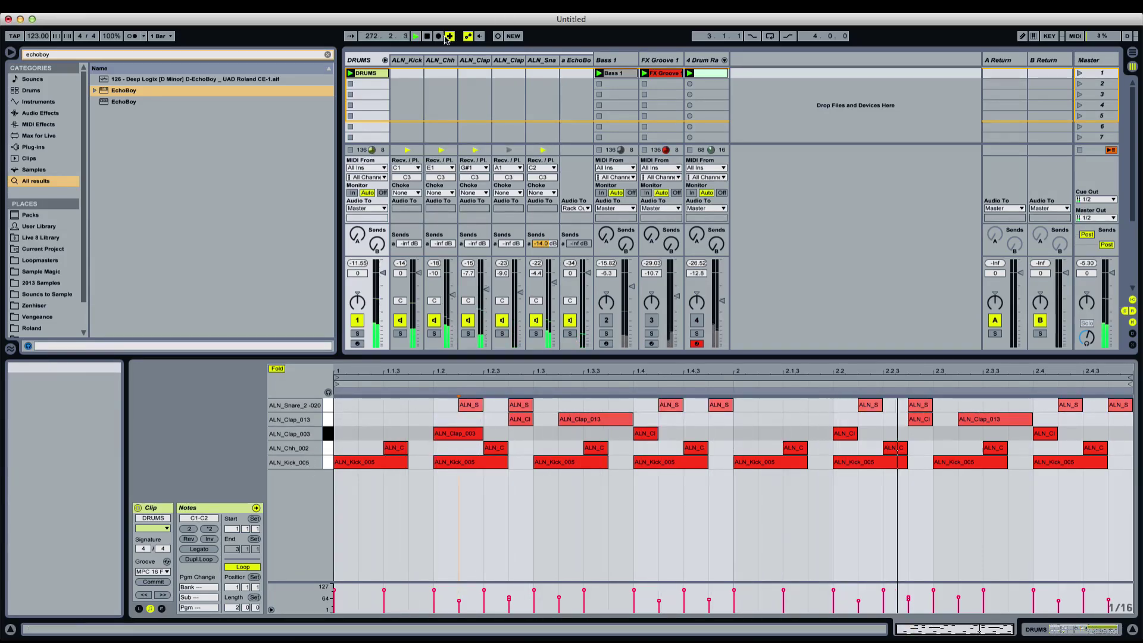
# Duplicate the DRUMS clip's loop twice so that it is eight bars long
pyautogui.click(207, 560)
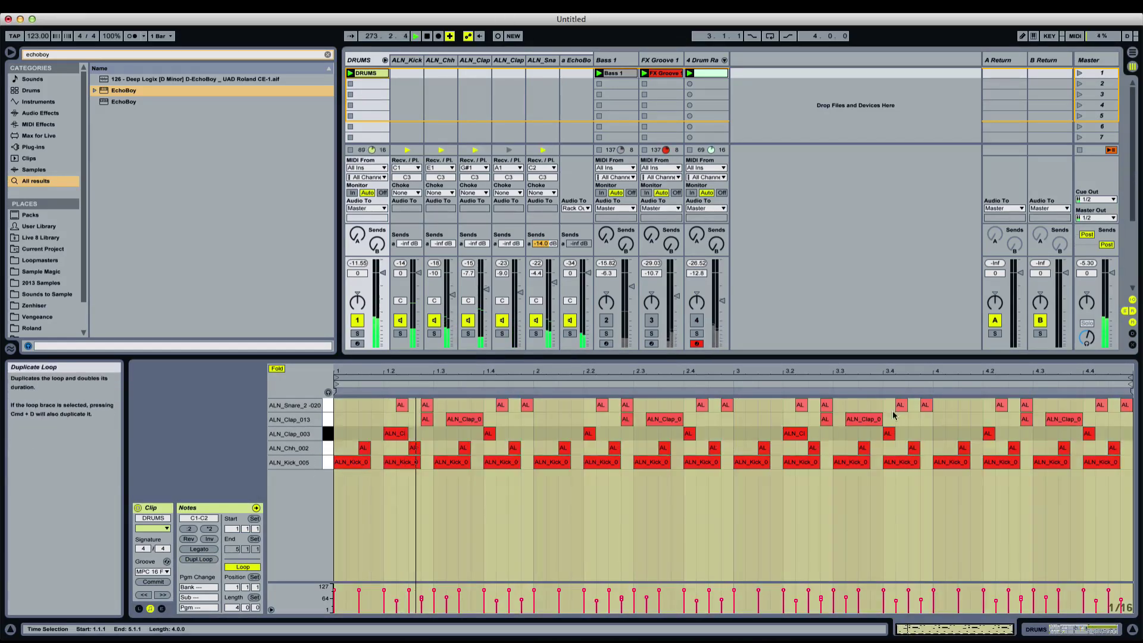
pyautogui.click(207, 560)
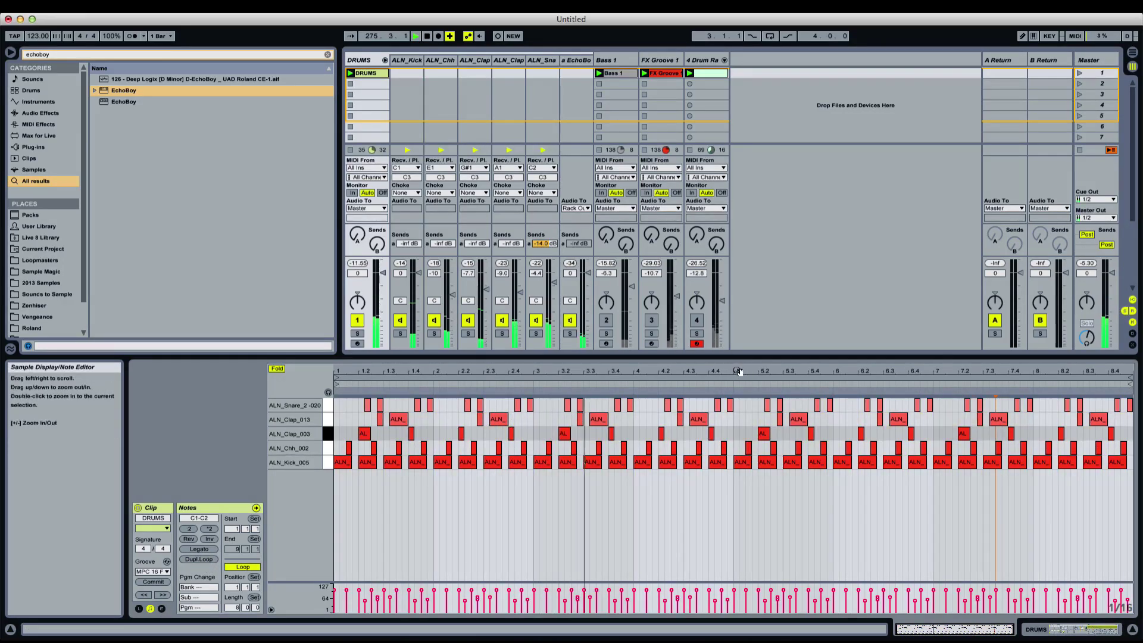
# Add three ALN_Snare_2 -020 notes in bar 8 of the DRUMS clip, at 8.3.2, 8.3.4 and 8.4
pyautogui.moveTo(738, 371); pyautogui.dragTo(738, 440)
pyautogui.moveTo(1132, 371); pyautogui.dragTo(1132, 405)
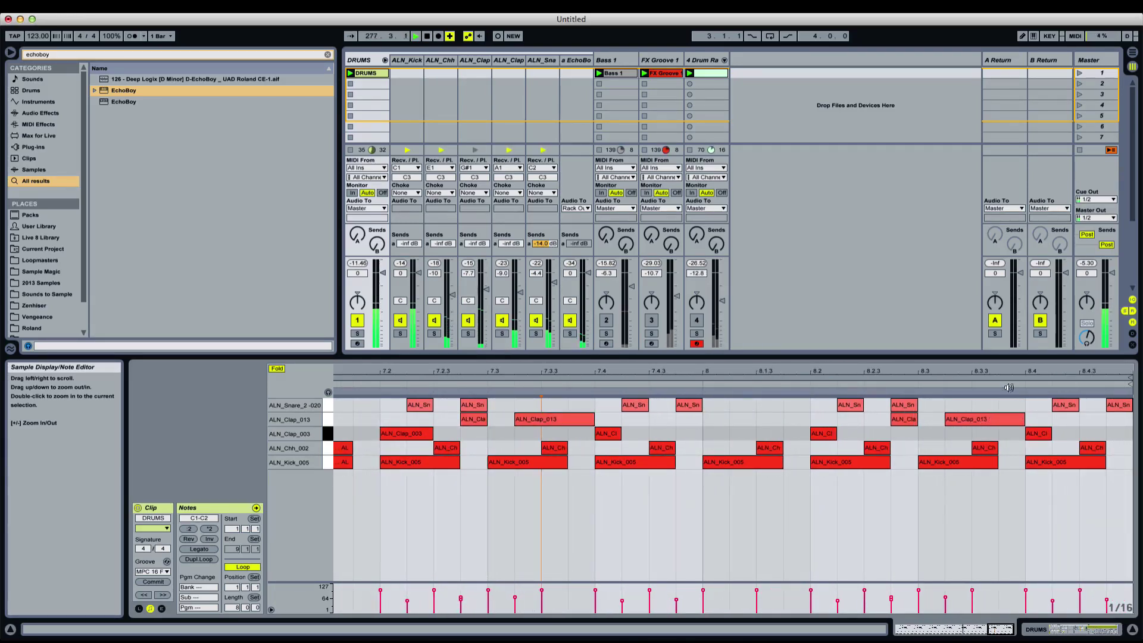
pyautogui.doubleClick(954, 406)
pyautogui.doubleClick(1010, 406)
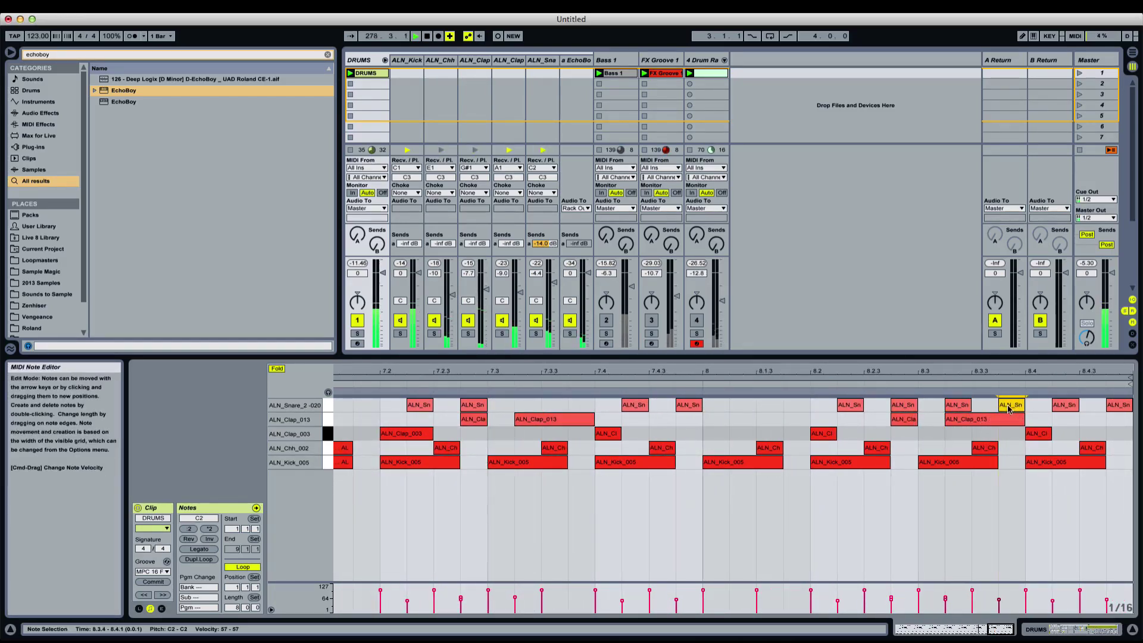
pyautogui.doubleClick(1036, 406)
pyautogui.click(987, 407)
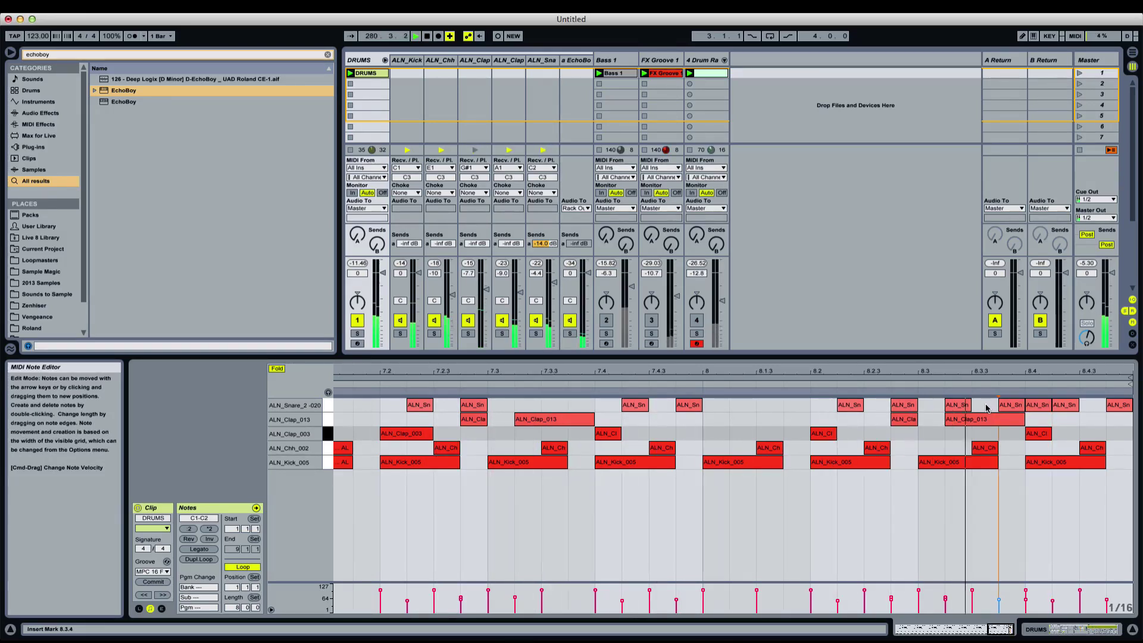
# Show all eight bars of the DRUMS clip and unmute the Bass 1, FX Groove 1 and 4 Drum Rack tracks
pyautogui.click(1075, 424)
pyautogui.moveTo(1049, 375); pyautogui.dragTo(1044, 303)
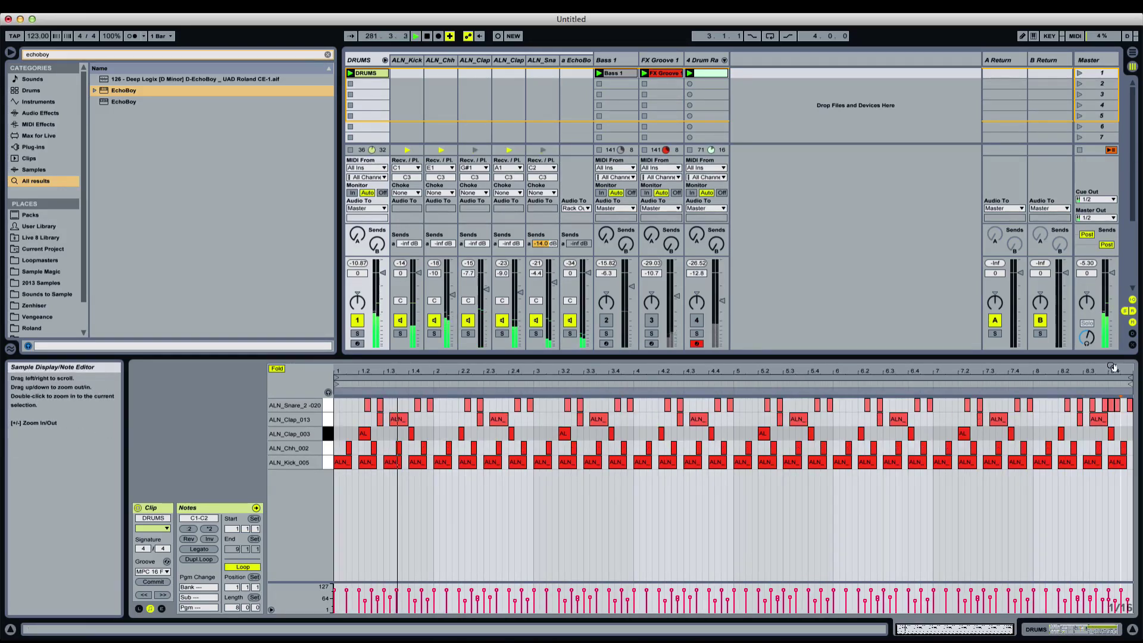
pyautogui.click(654, 321)
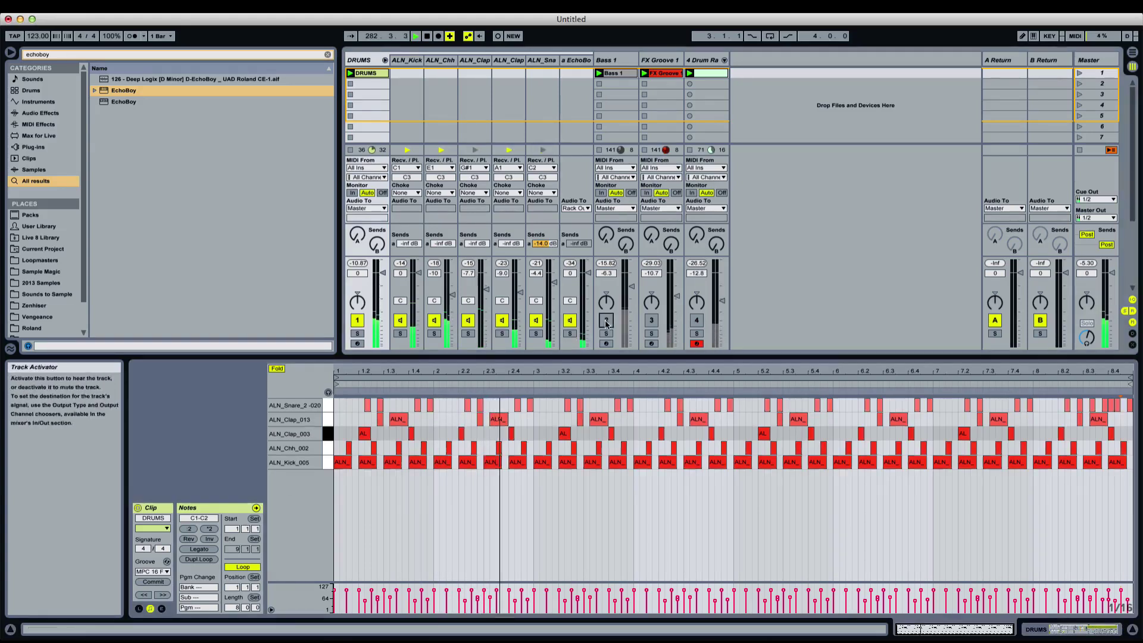
pyautogui.click(696, 321)
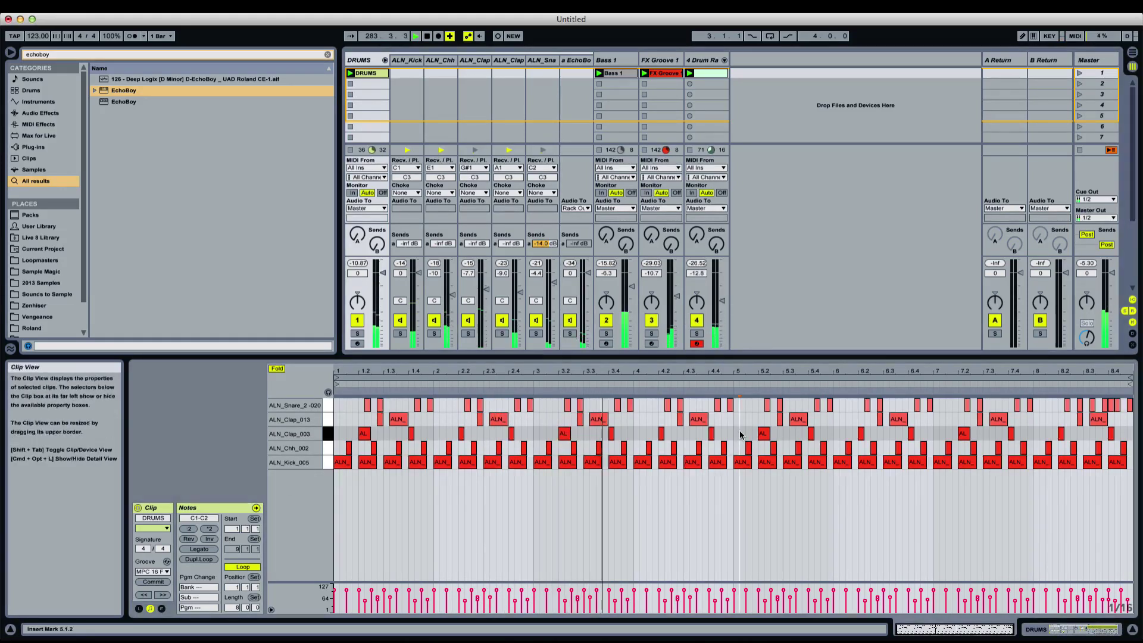
# Set the snare chain's send level to -15.3 dB and its volume to -5.7 dB
pyautogui.click(734, 434)
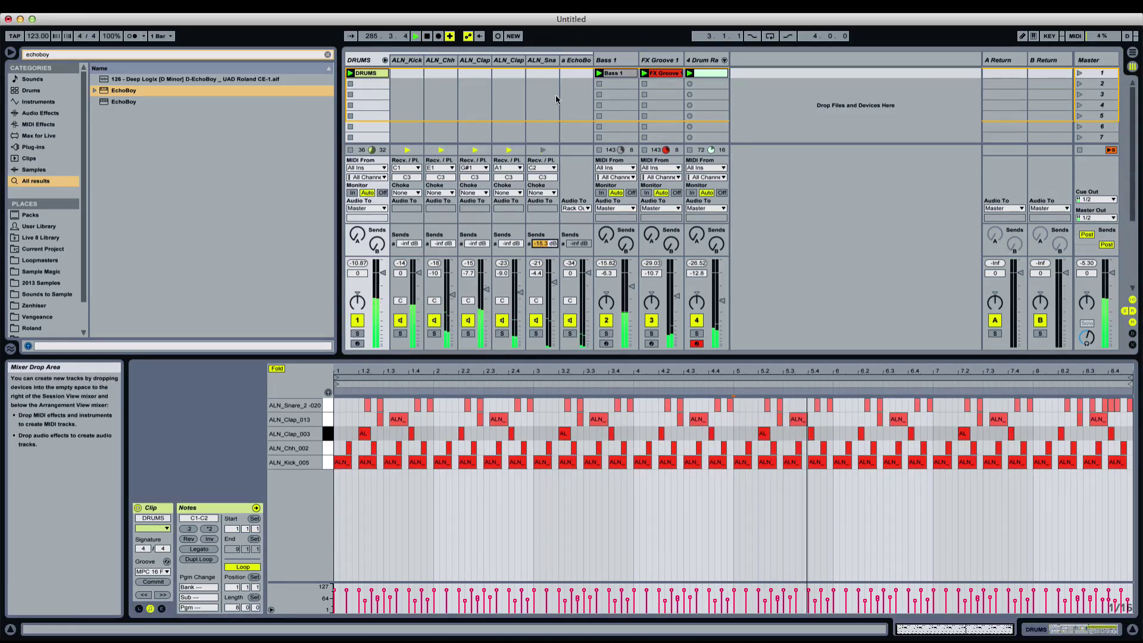
pyautogui.click(536, 62)
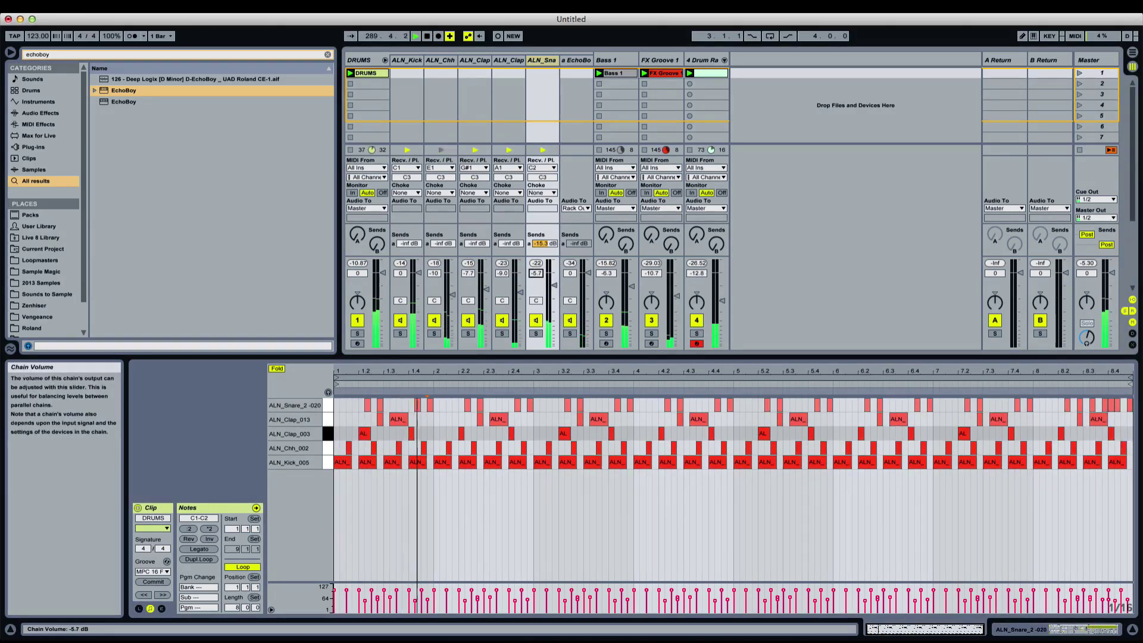
pyautogui.press('XF86AudioRaiseVolume')
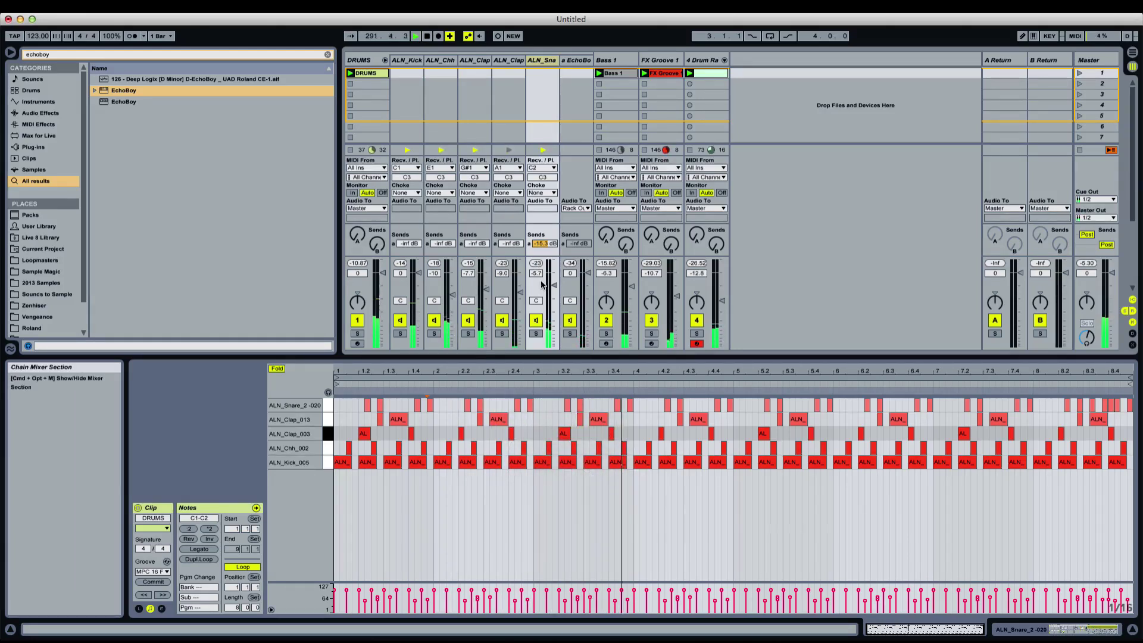
# Open the 4 Drum Rack track's chord clip and restart playback from the beginning to hear the groove
pyautogui.click(711, 62)
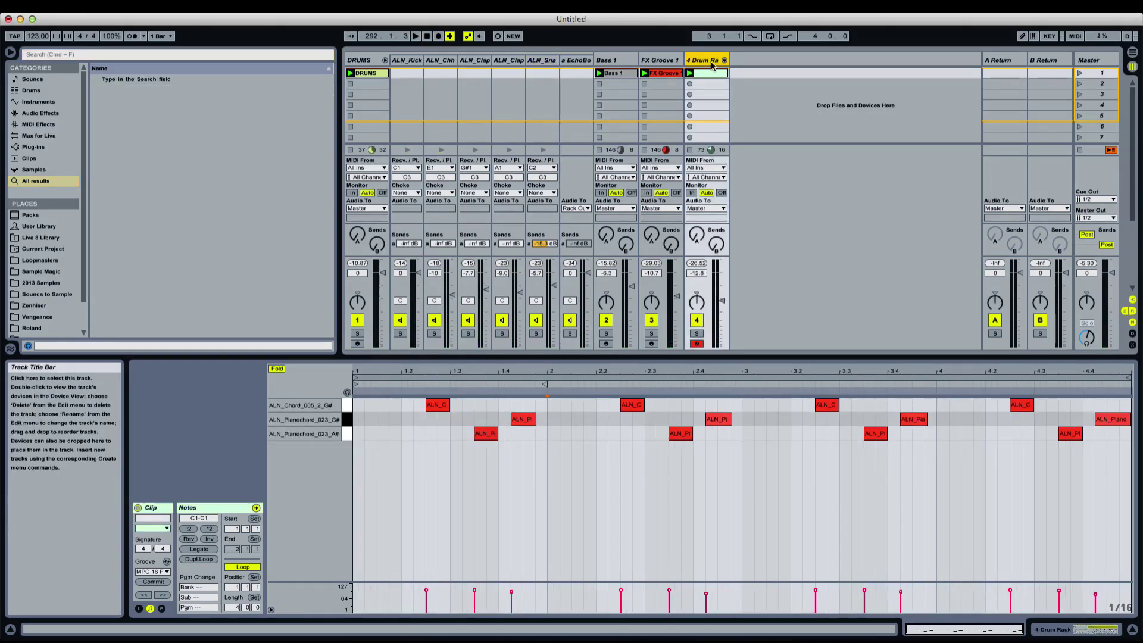
pyautogui.press('space')
pyautogui.press('XF86AudioLowerVolume')
pyautogui.press('XF86AudioLowerVolume')
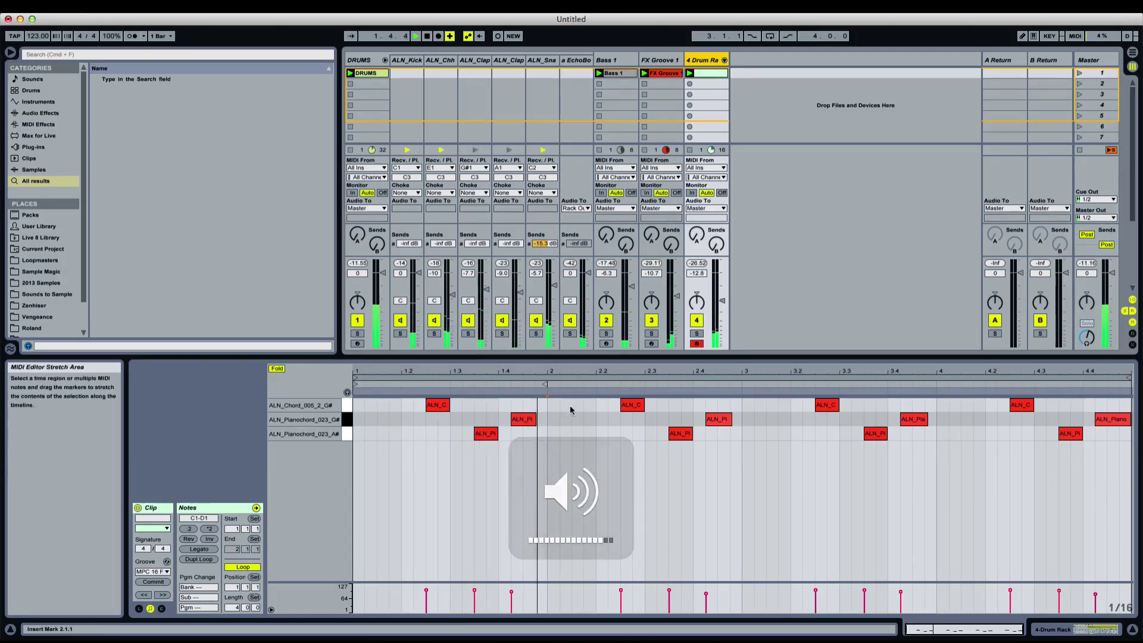
pyautogui.click(555, 424)
# Add an extra ALN_Snare_2 -020 note at 4.4.2 in the DRUMS clip
pyautogui.click(377, 74)
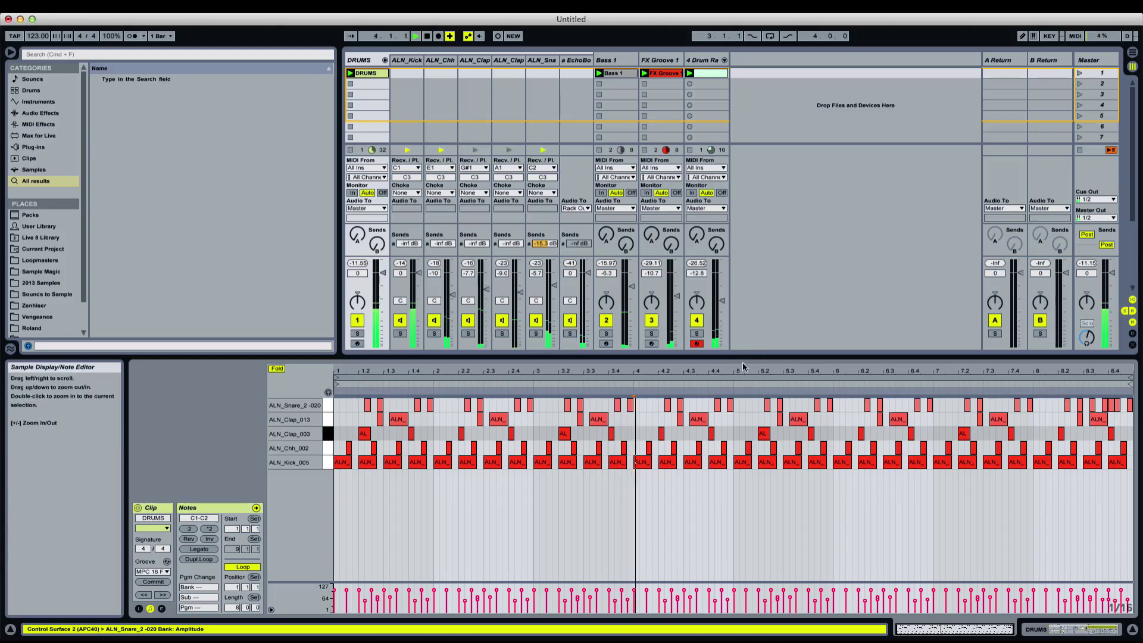
pyautogui.click(727, 415)
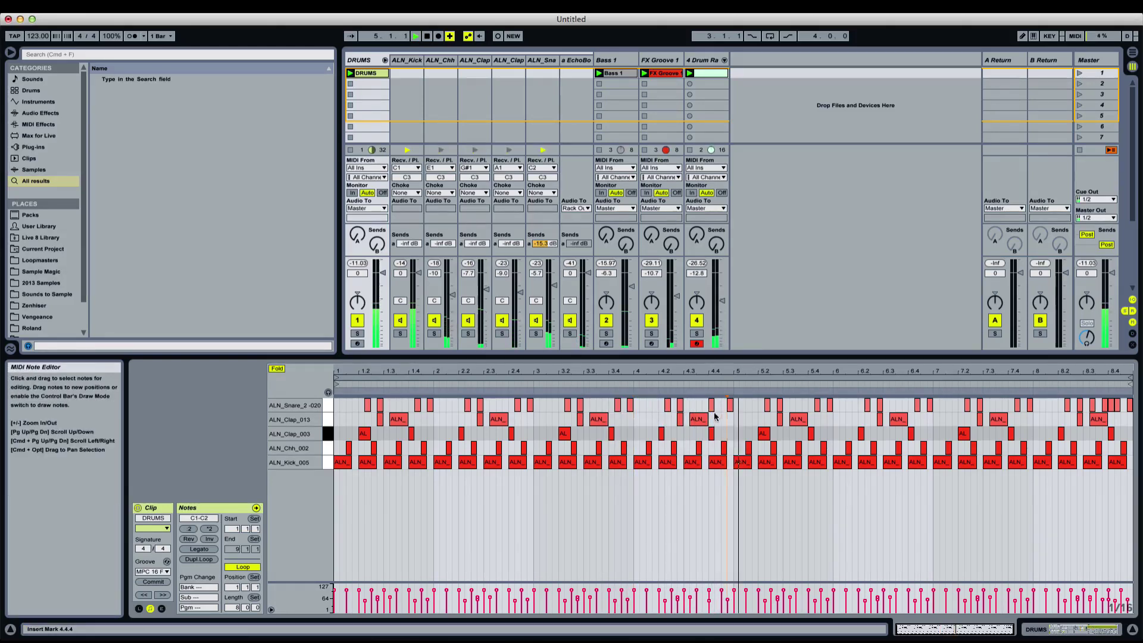
pyautogui.moveTo(724, 371)
pyautogui.mouseDown()
pyautogui.moveTo(725, 390)
pyautogui.moveTo(697, 372)
pyautogui.moveTo(604, 373)
pyautogui.moveTo(634, 387)
pyautogui.mouseUp()
pyautogui.doubleClick(620, 407)
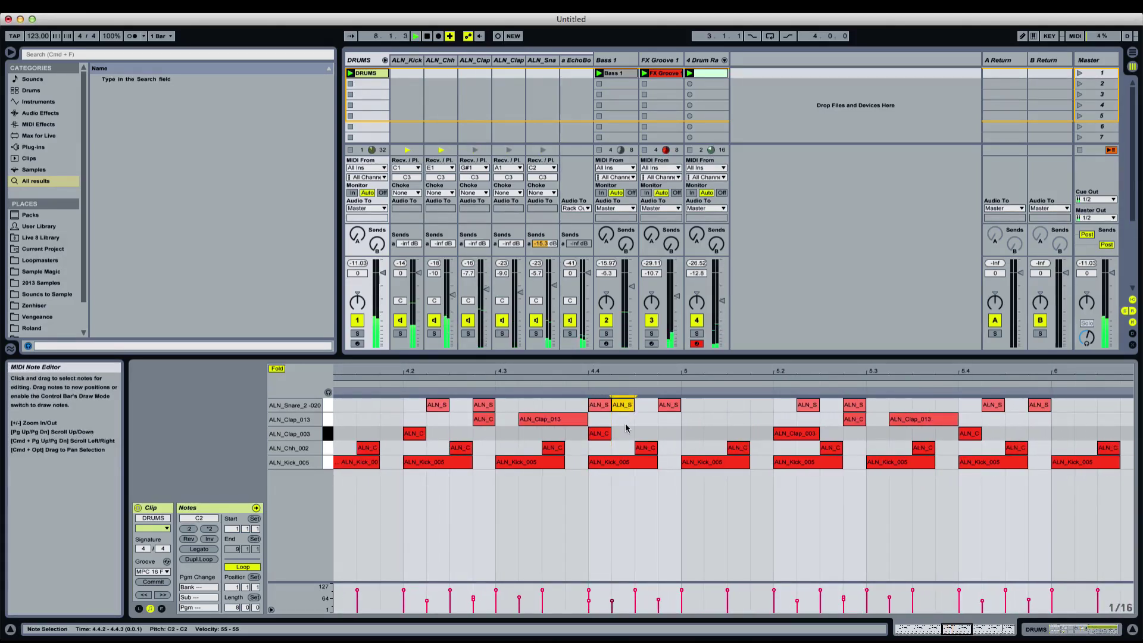
pyautogui.click(625, 428)
pyautogui.moveTo(638, 375); pyautogui.dragTo(724, 371)
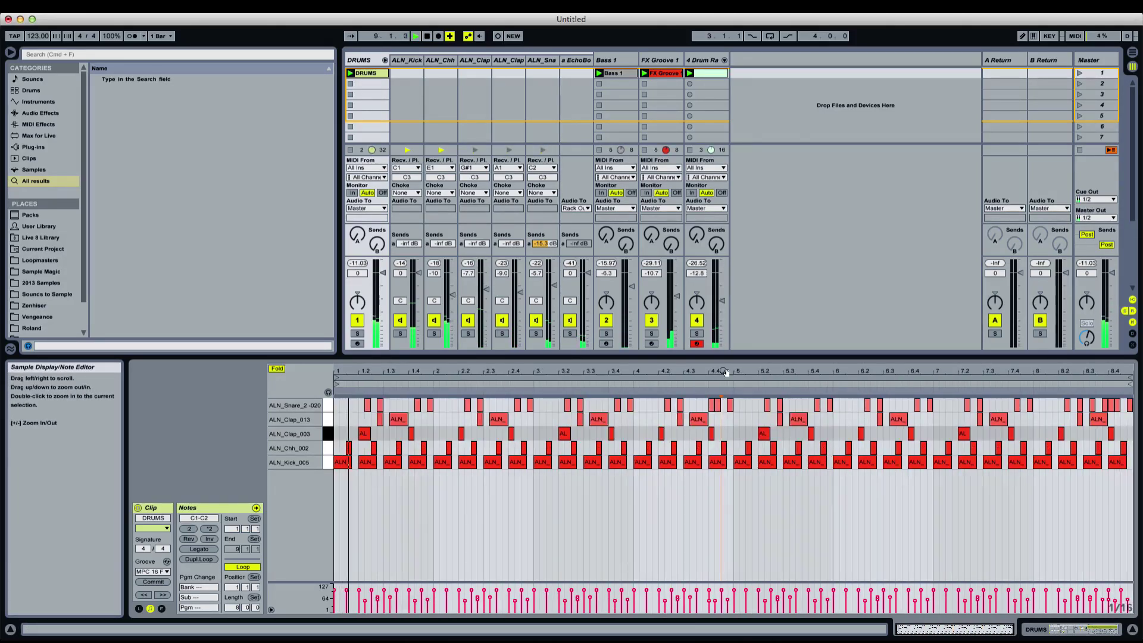
pyautogui.click(680, 419)
pyautogui.click(690, 407)
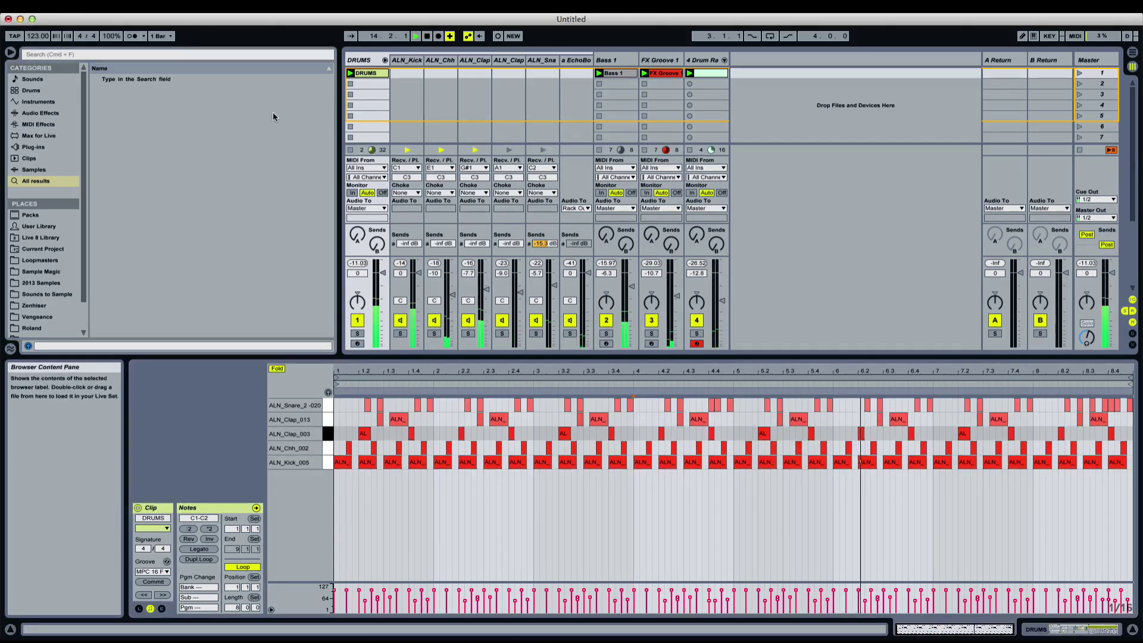
# Hide the browser and set the A1 clap chain's volume to -6.9 dB
pyautogui.press('alt+super+b')
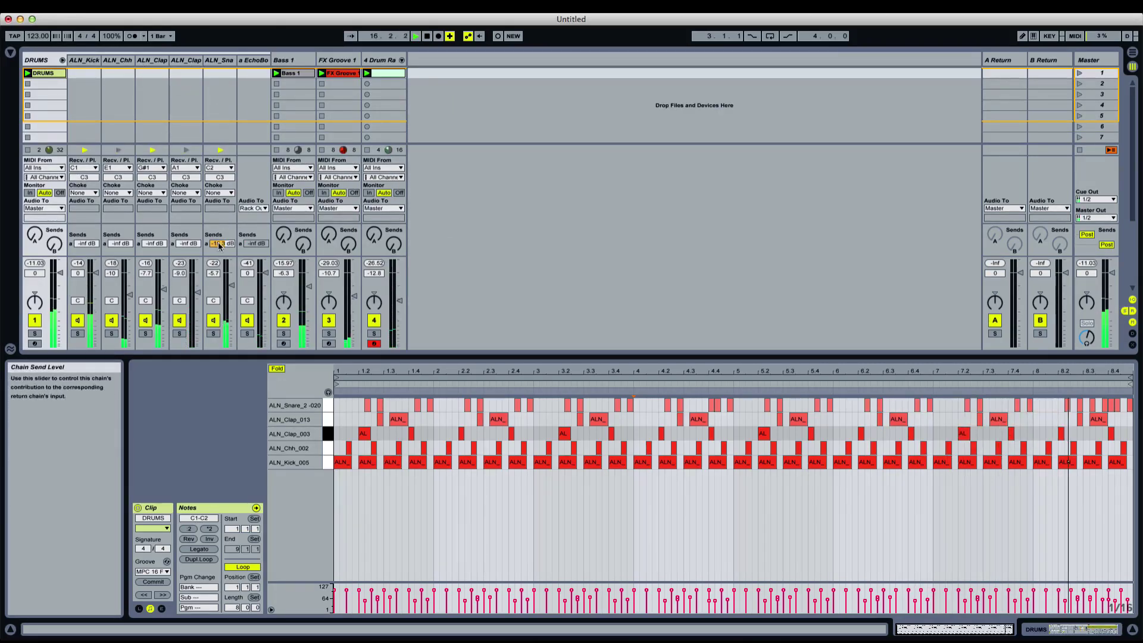
pyautogui.scroll(-1, 149, 270)
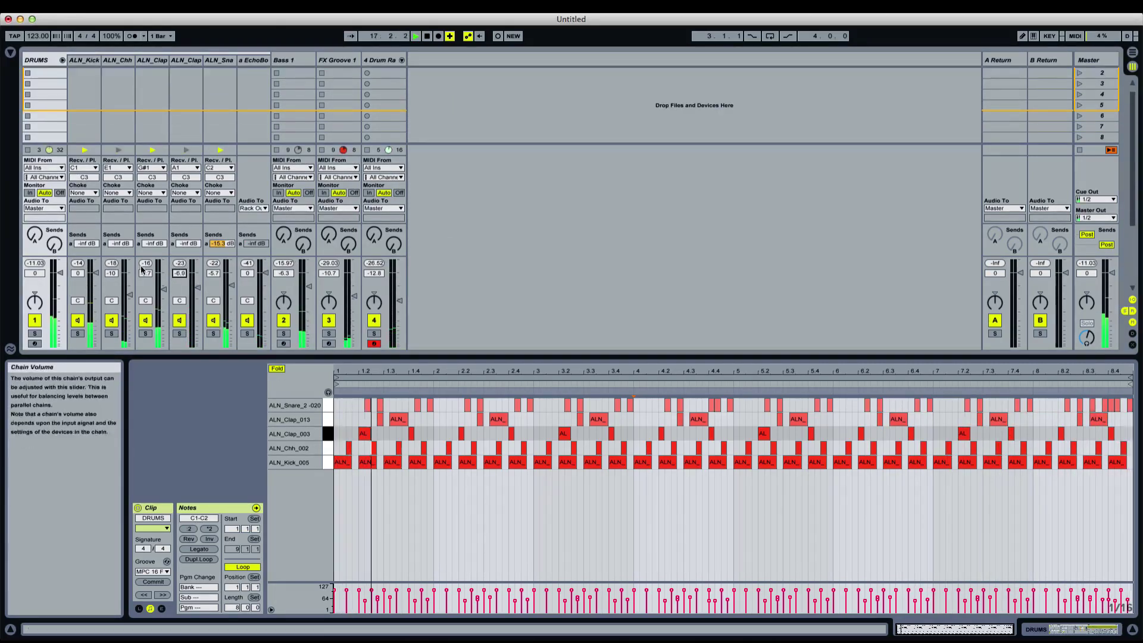
pyautogui.click(146, 263)
pyautogui.press('XF86AudioLowerVolume')
pyautogui.press('XF86AudioLowerVolume')
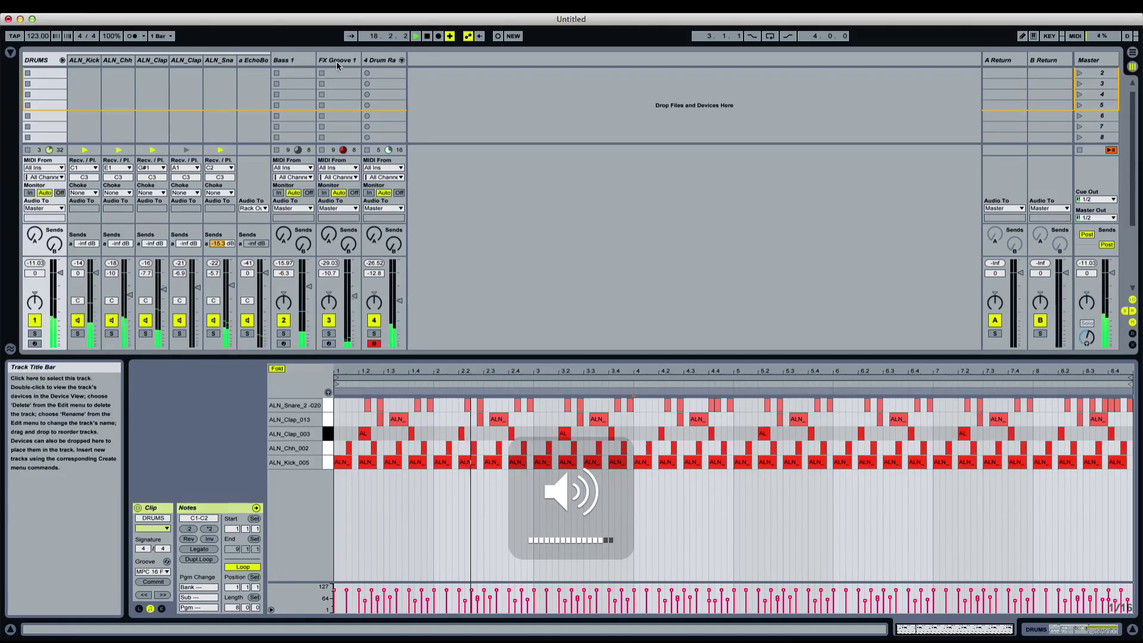
# Rename the 4 Drum Rack track as Synth Rack
pyautogui.click(337, 61)
pyautogui.scroll(1, 303, 67)
pyautogui.click(302, 60)
pyautogui.click(388, 59)
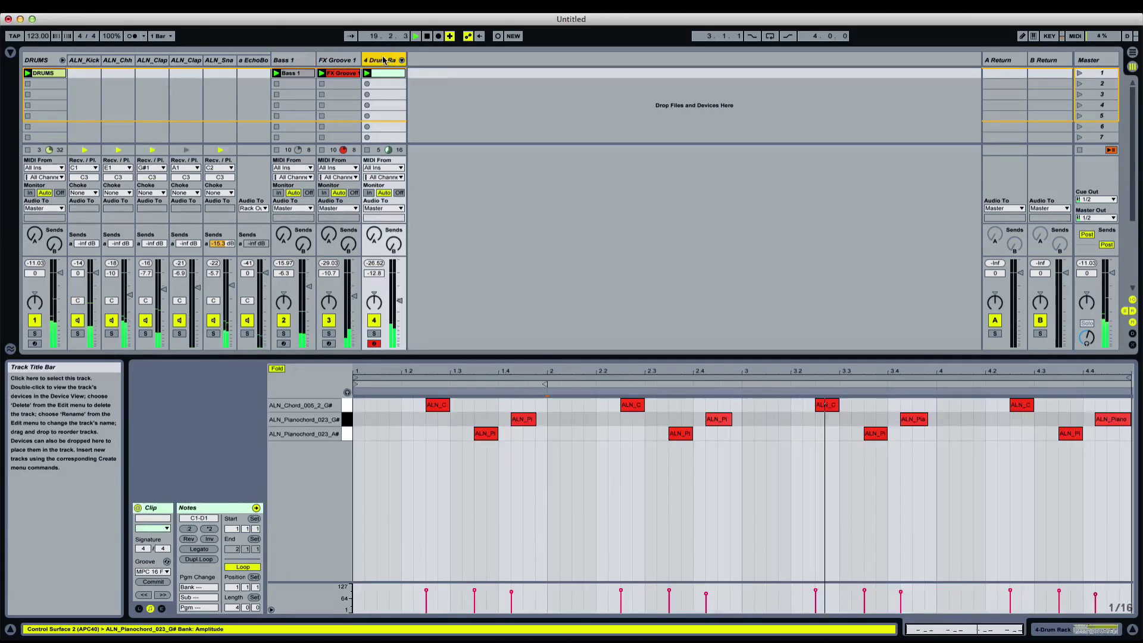
pyautogui.write('Synt')
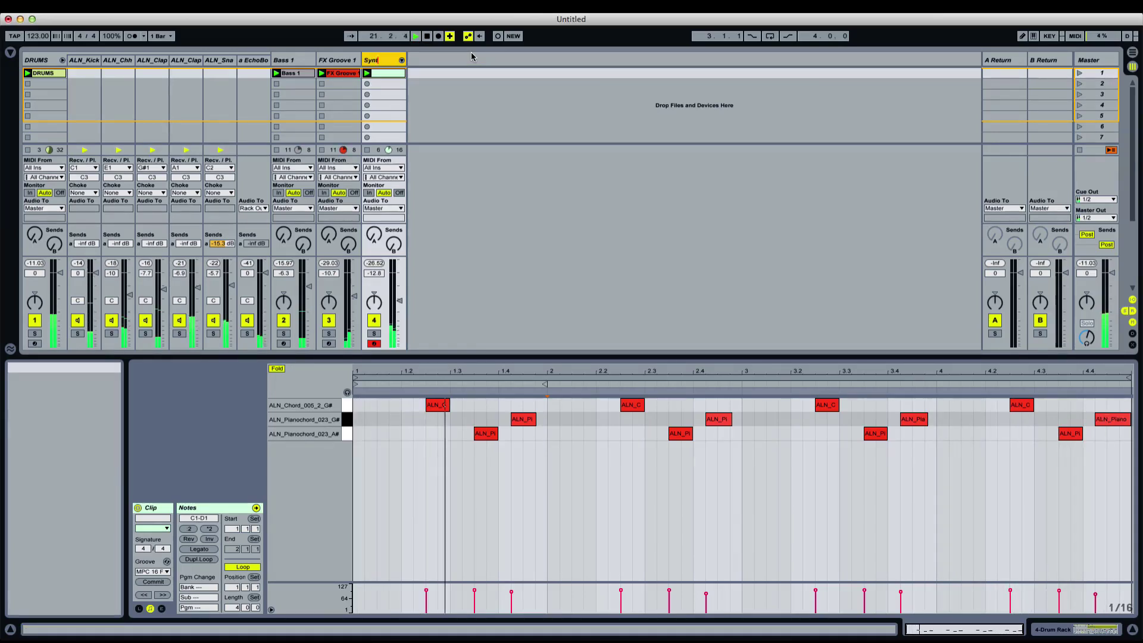
pyautogui.write('h Rack')
pyautogui.press('Return')
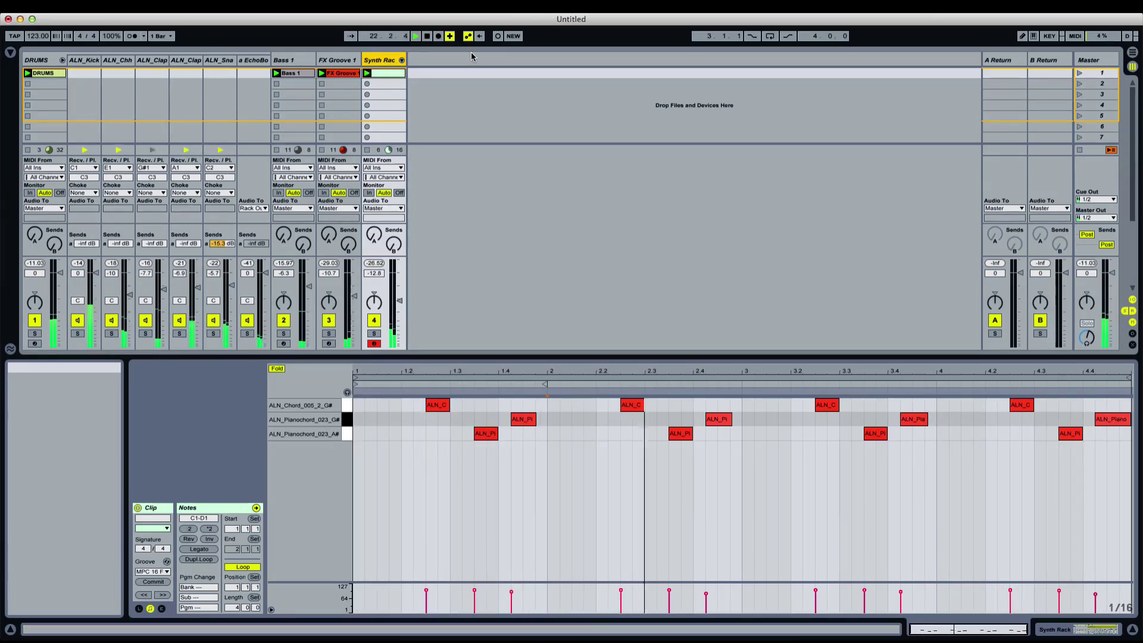
pyautogui.rightClick(376, 60)
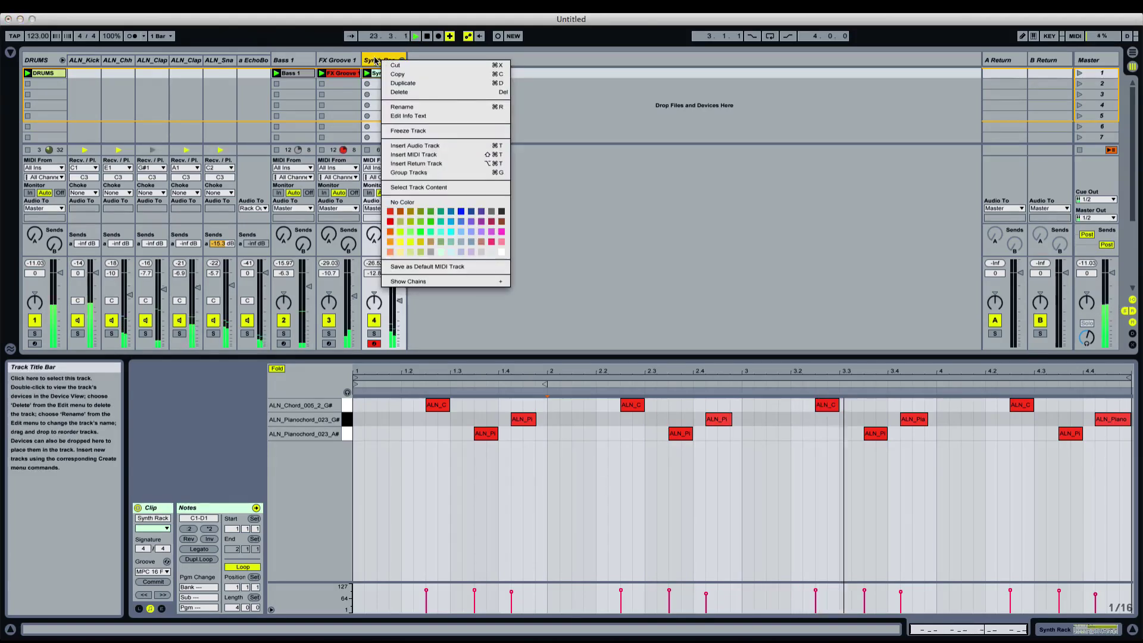
pyautogui.click(376, 61)
pyautogui.click(608, 470)
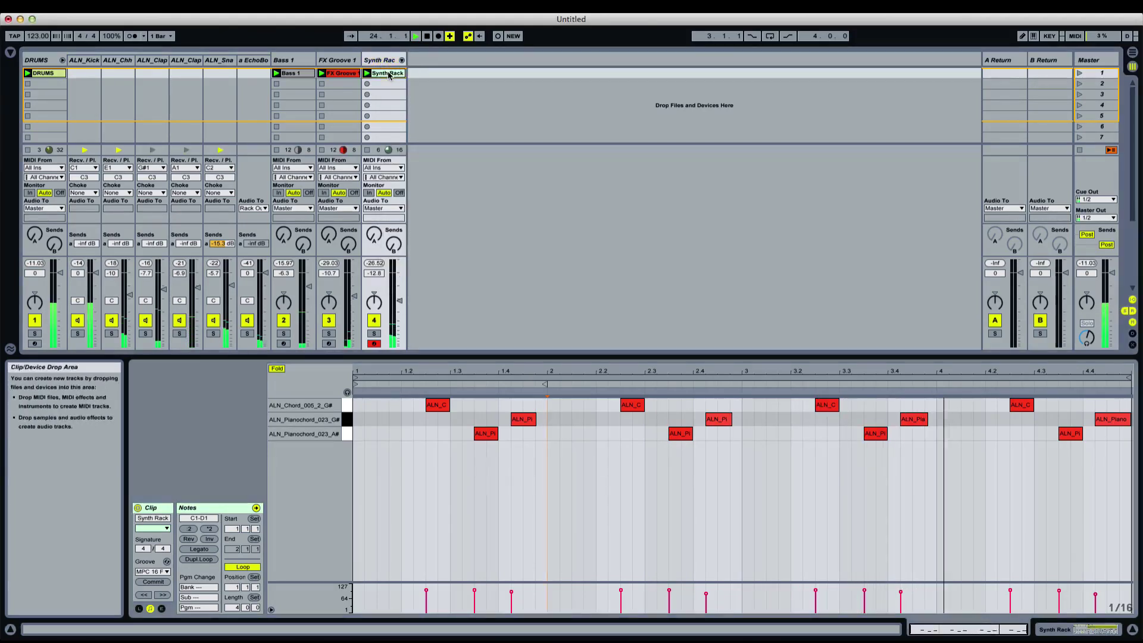
# Enable session recording and replace the chord hits in bars 2 and 4 of the Synth Rack clip with two ALN_Chord_005_2_G# notes each
pyautogui.click(552, 417)
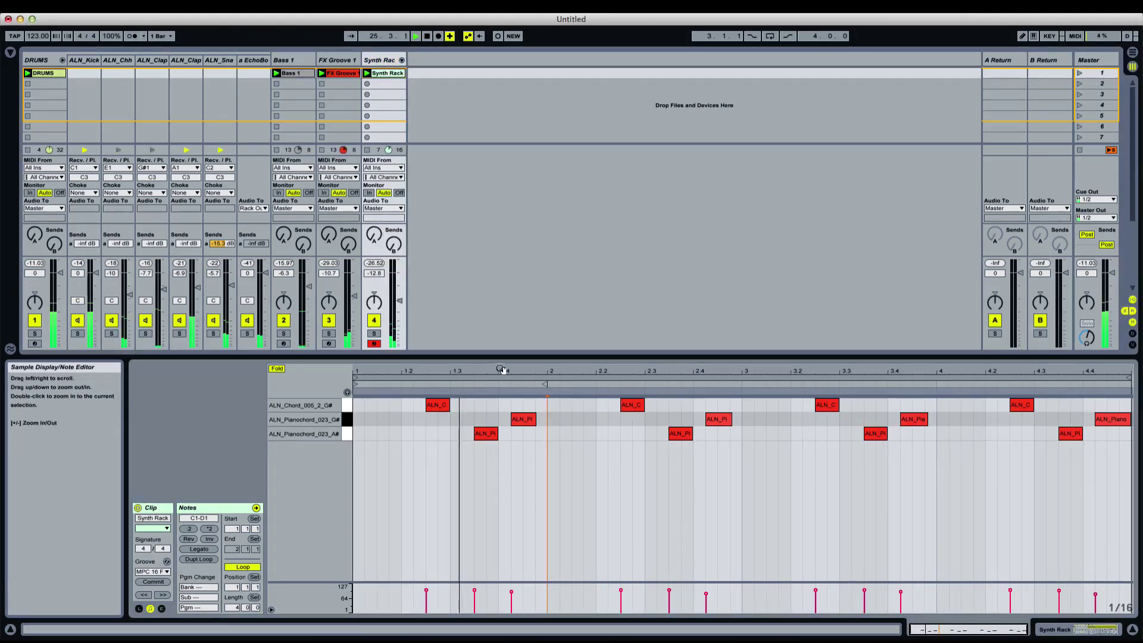
pyautogui.click(580, 469)
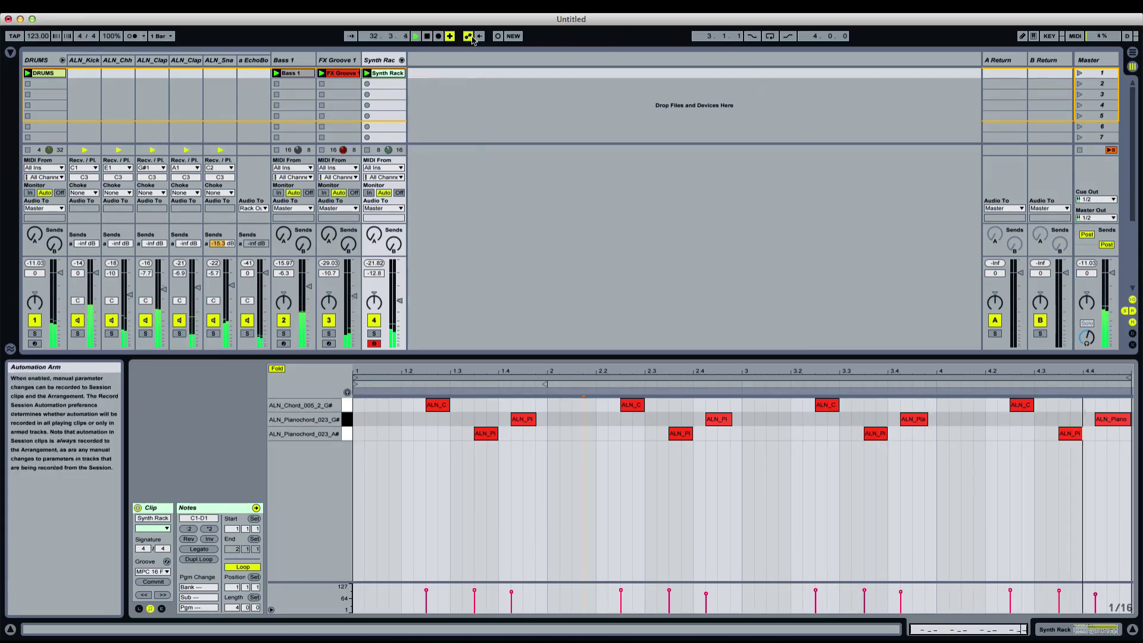
pyautogui.click(497, 36)
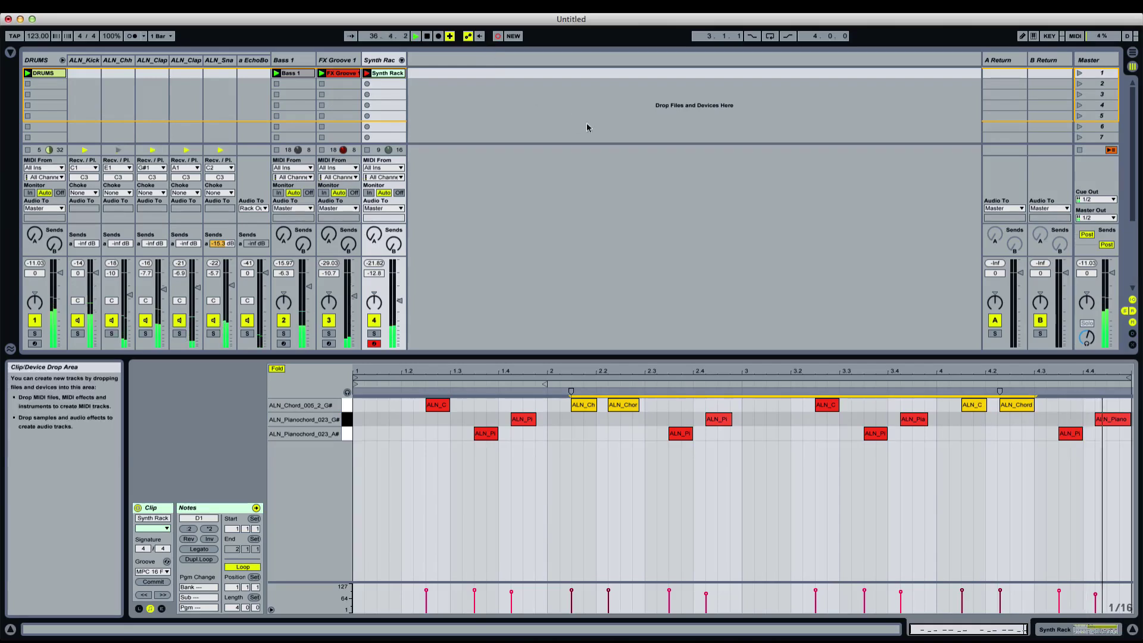
pyautogui.click(668, 427)
pyautogui.moveTo(553, 409); pyautogui.dragTo(624, 405)
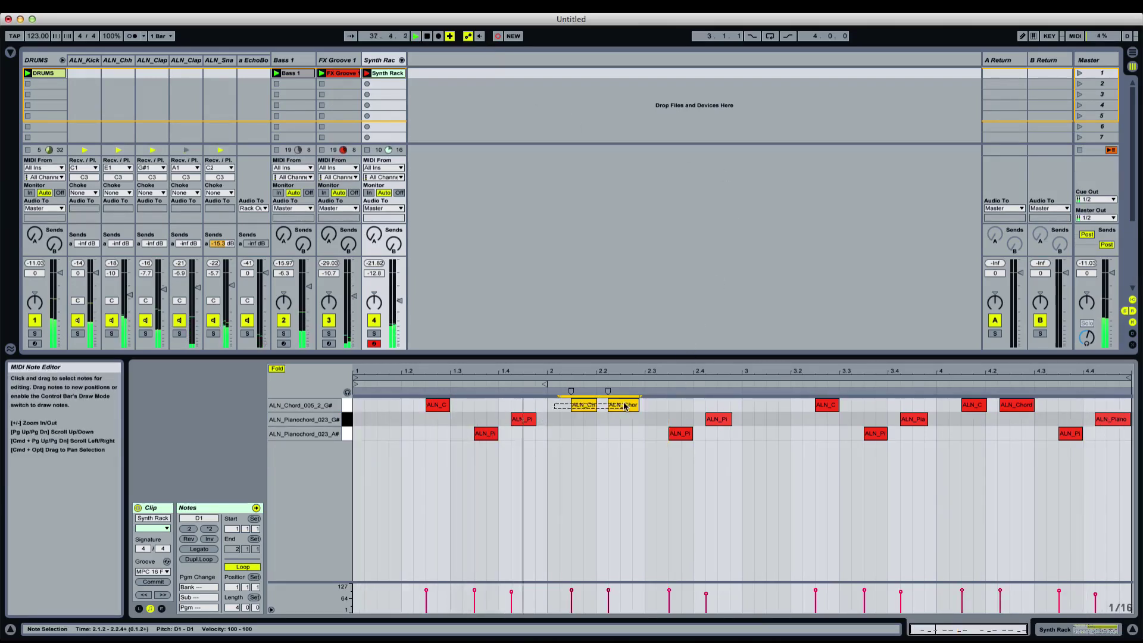
pyautogui.click(601, 442)
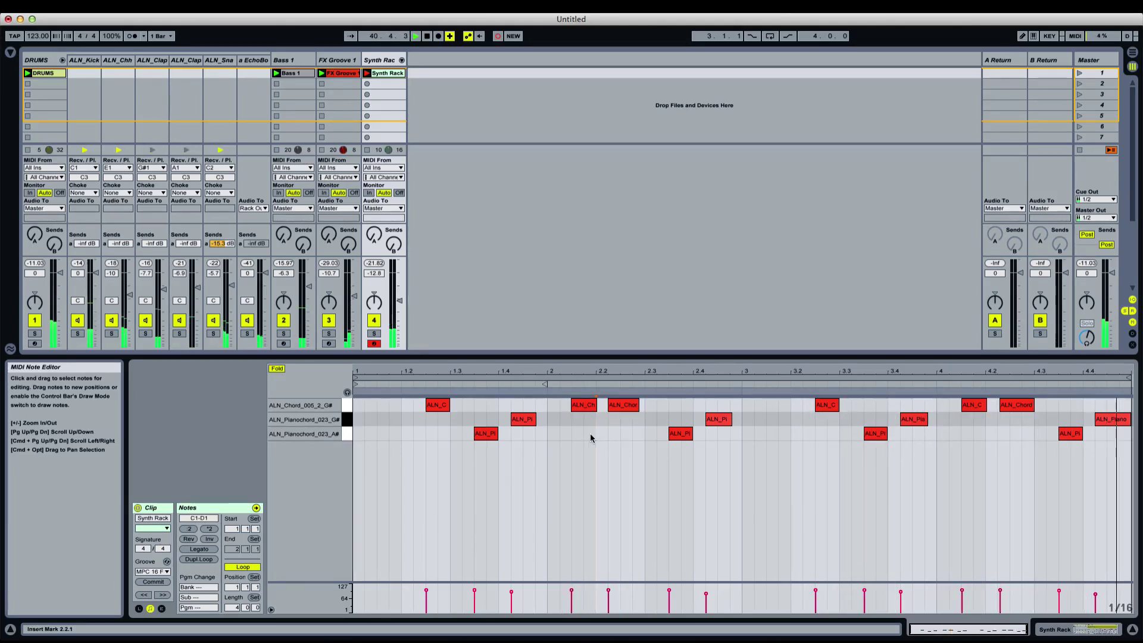
# Quantize the recorded chord notes in bars 2 and 4 to the current grid by 50%, adjusting the note starts
pyautogui.click(587, 405)
pyautogui.rightClick(588, 405)
pyautogui.press('shift+super+u')
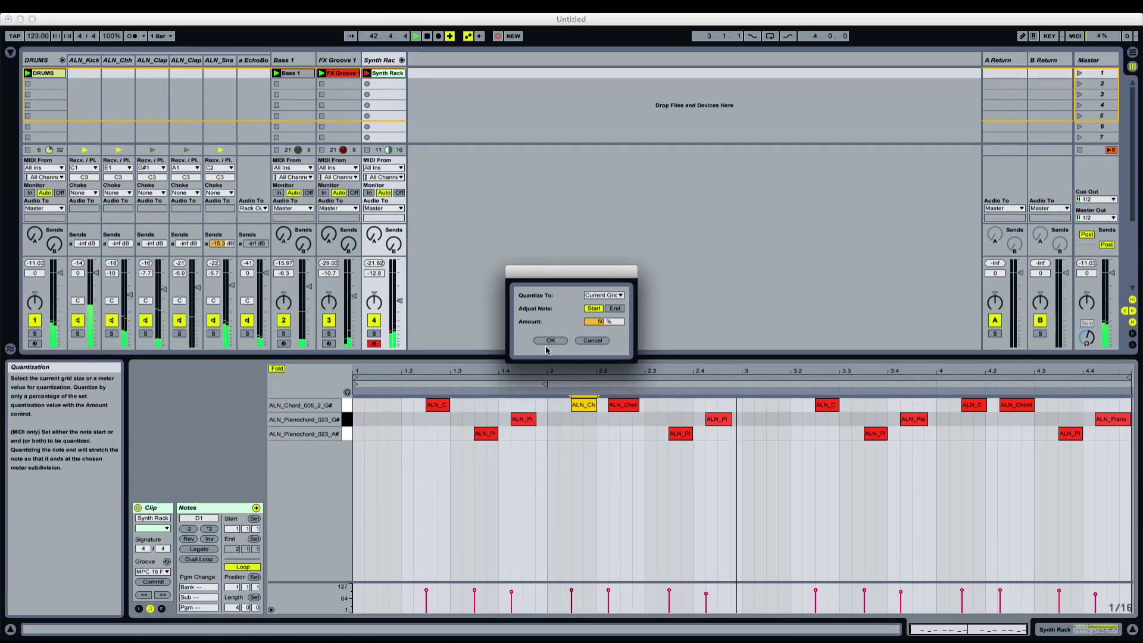
pyautogui.click(547, 341)
pyautogui.press('super+a')
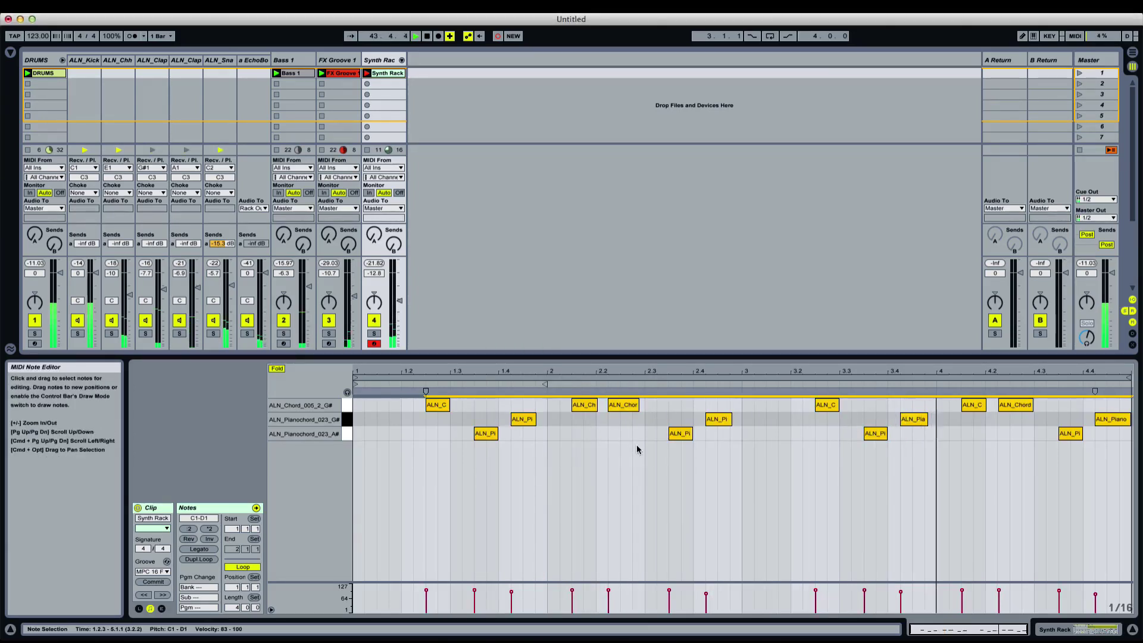
pyautogui.click(637, 448)
pyautogui.moveTo(559, 400); pyautogui.dragTo(657, 408)
pyautogui.moveTo(949, 404); pyautogui.dragTo(1031, 405)
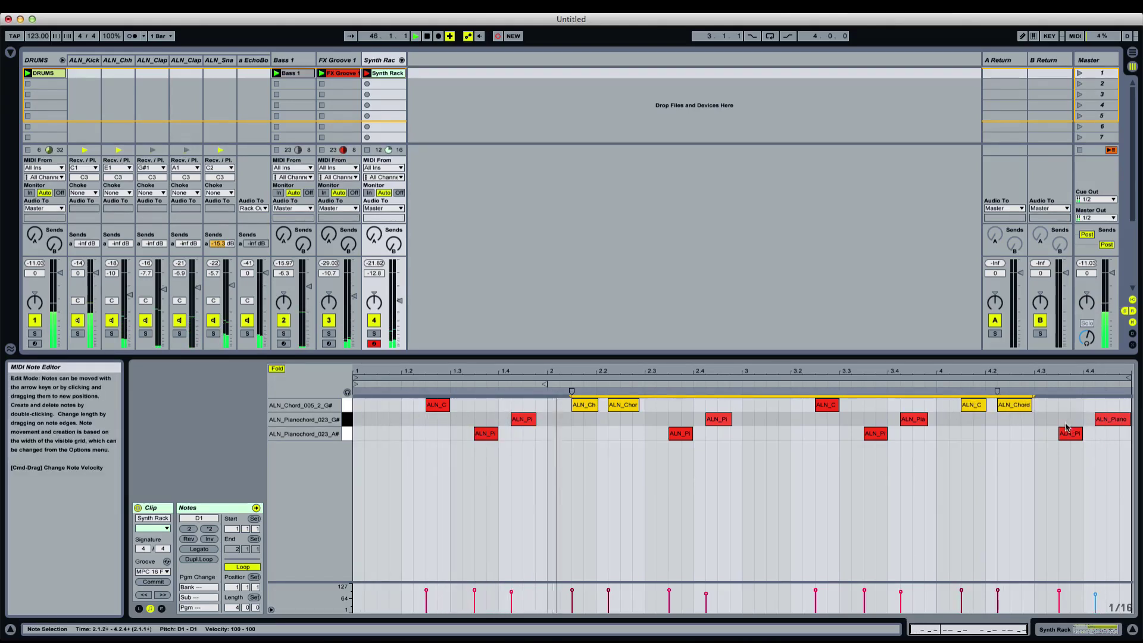
pyautogui.click(1000, 436)
pyautogui.click(717, 482)
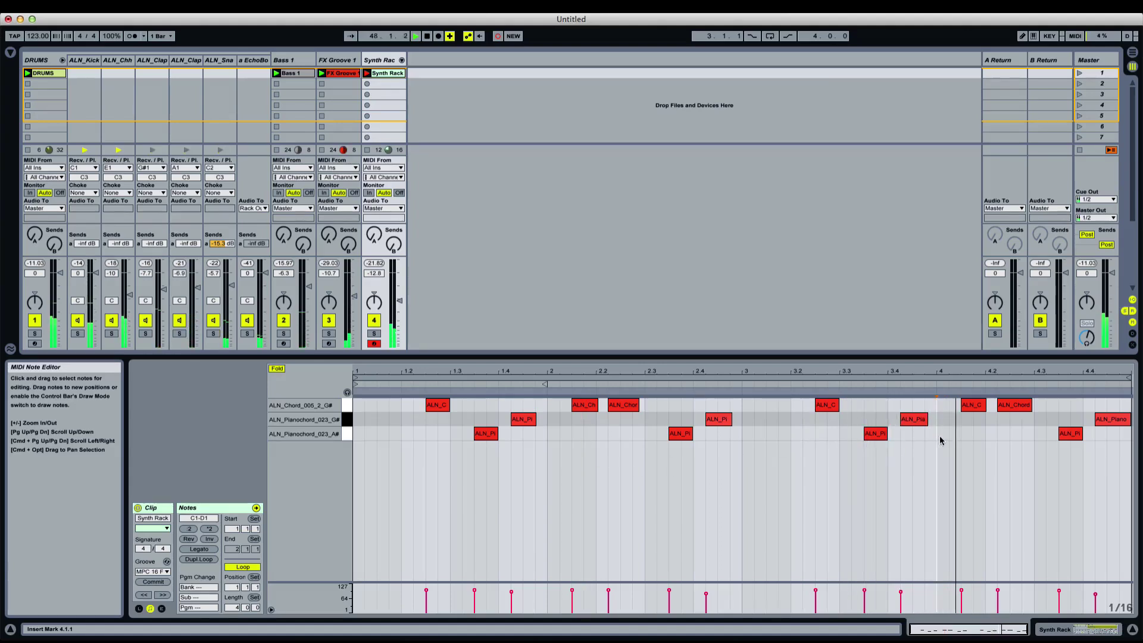
# Nudge the second recorded chord note in bar 2 and in bar 4 slightly later
pyautogui.click(630, 410)
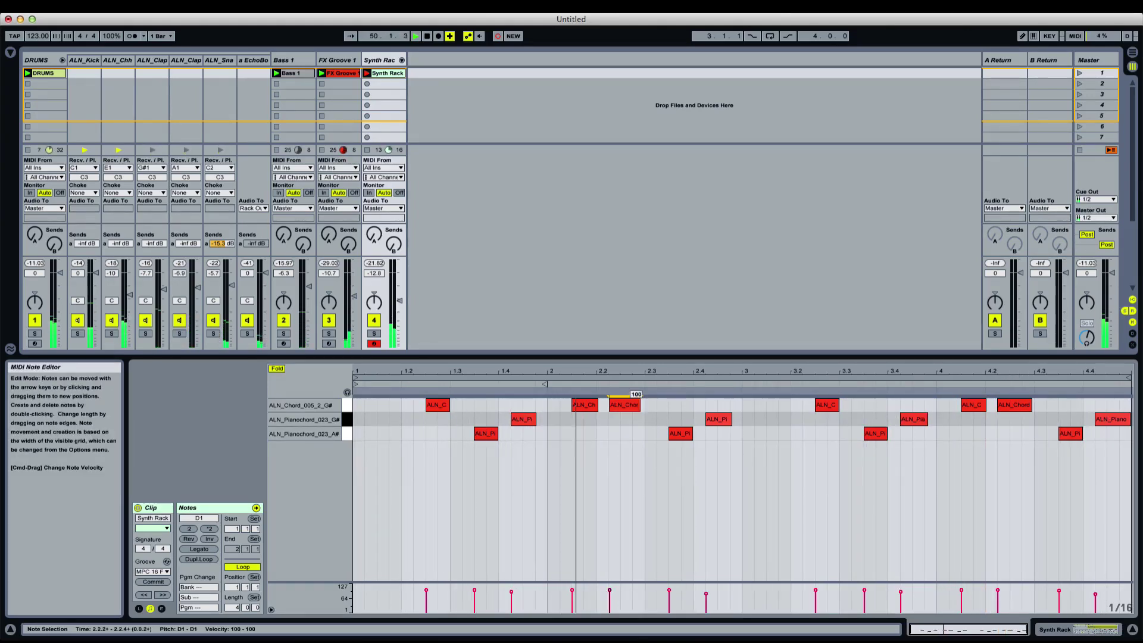
pyautogui.click(621, 456)
pyautogui.click(1018, 413)
pyautogui.click(960, 455)
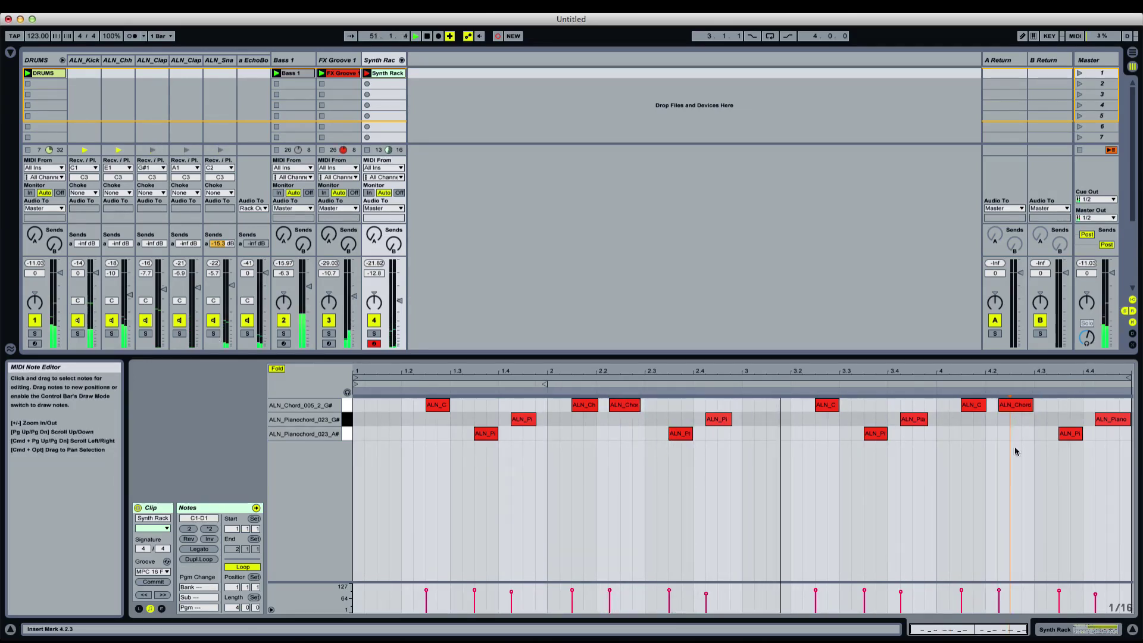
pyautogui.click(719, 419)
pyautogui.click(741, 424)
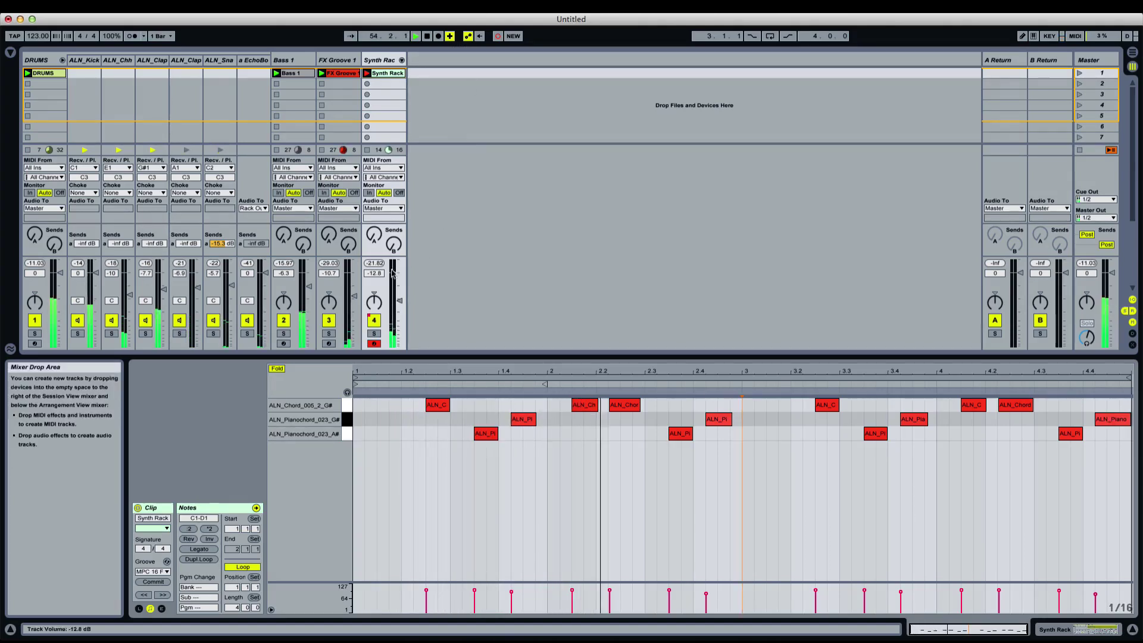
# Mute and unmute the Synth Rack track to compare the groove, and turn off session recording
pyautogui.rightClick(374, 322)
pyautogui.click(374, 320)
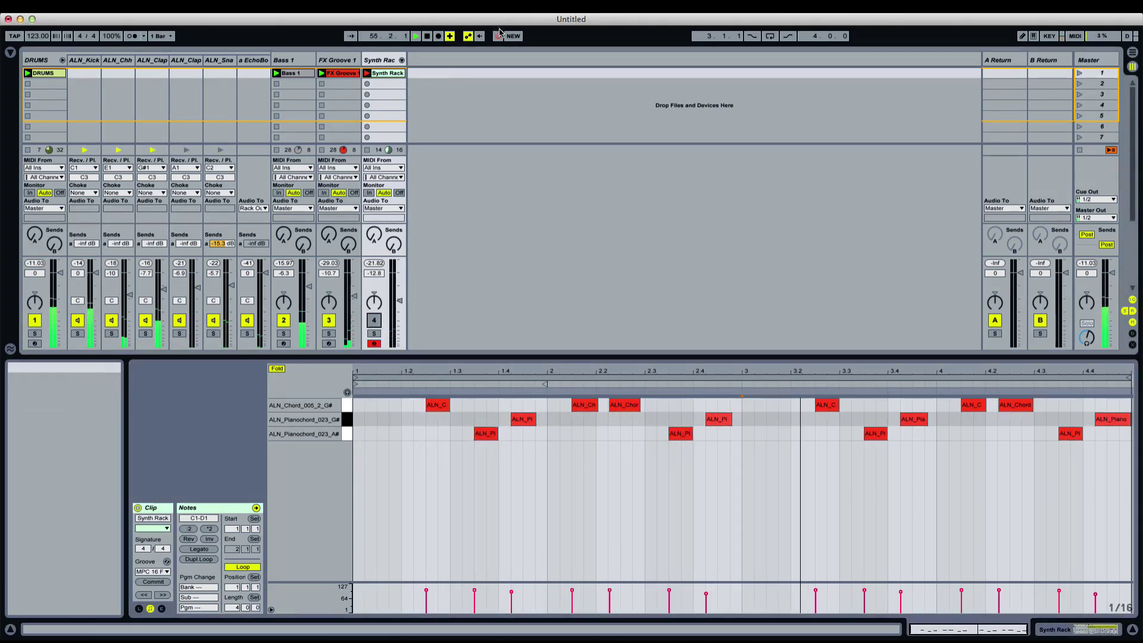
pyautogui.click(373, 320)
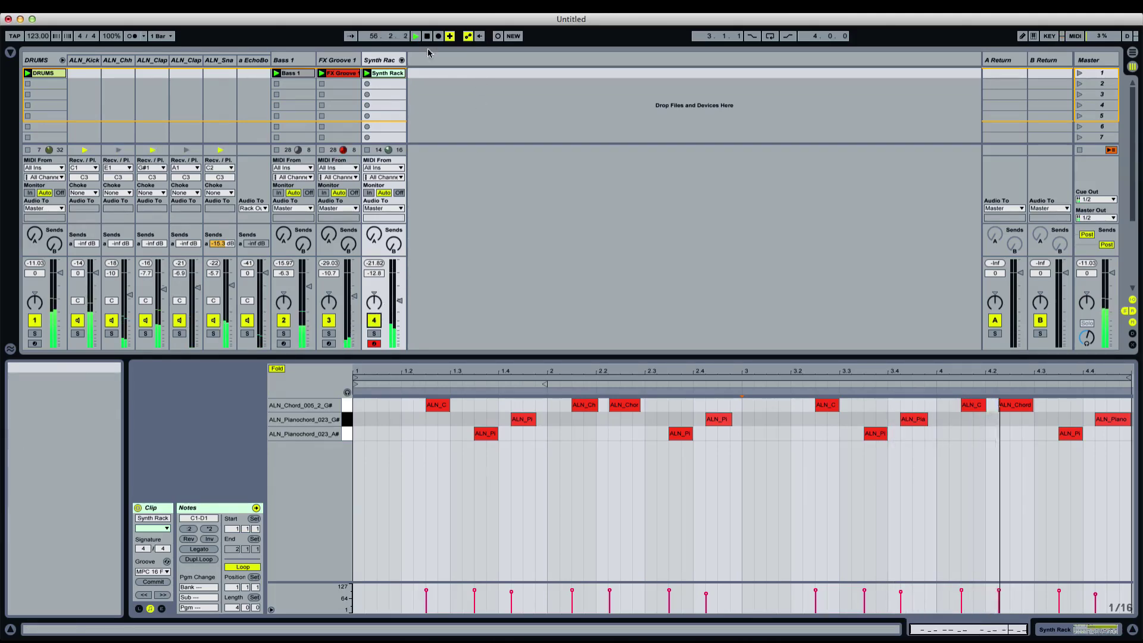
# Show the browser, open the Loopmasters folder and collapse its ALN_SNARES subfolder
pyautogui.click(382, 60)
pyautogui.click(10, 52)
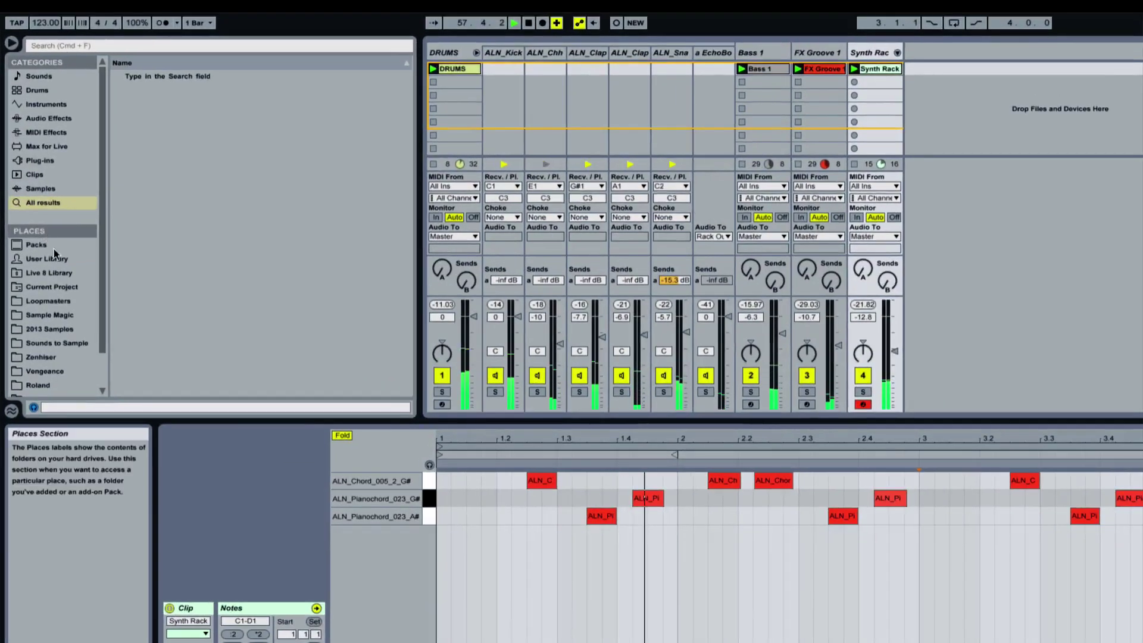
pyautogui.click(48, 301)
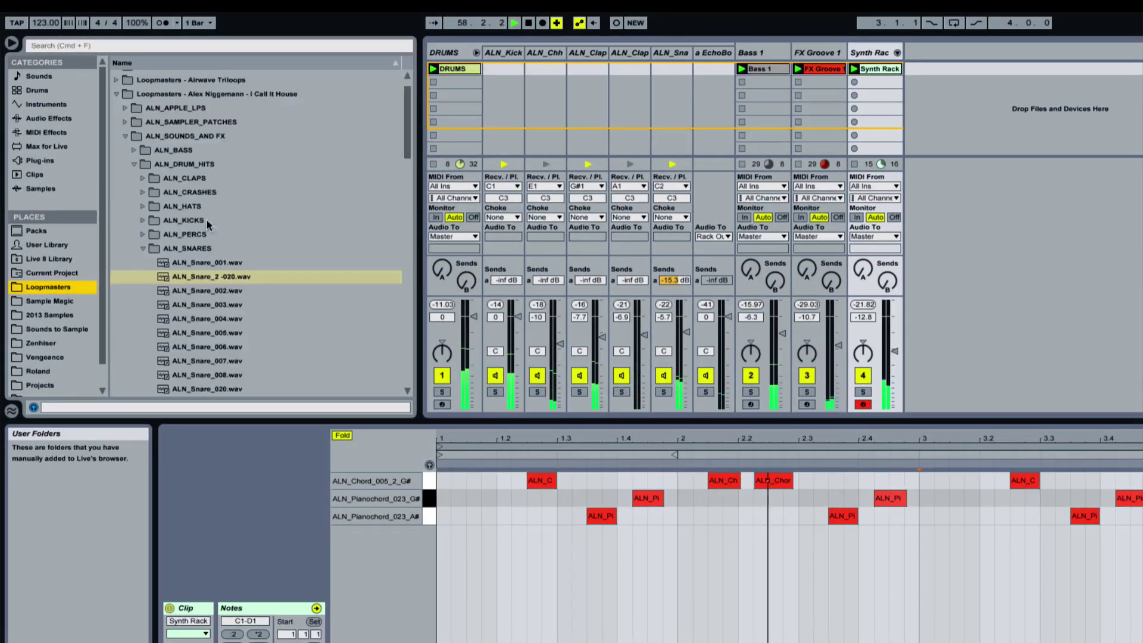
pyautogui.click(205, 249)
# Duplicate the DRUMS, Bass 1, FX Groove 1 and Synth Rack clips into the second scene
pyautogui.click(470, 68)
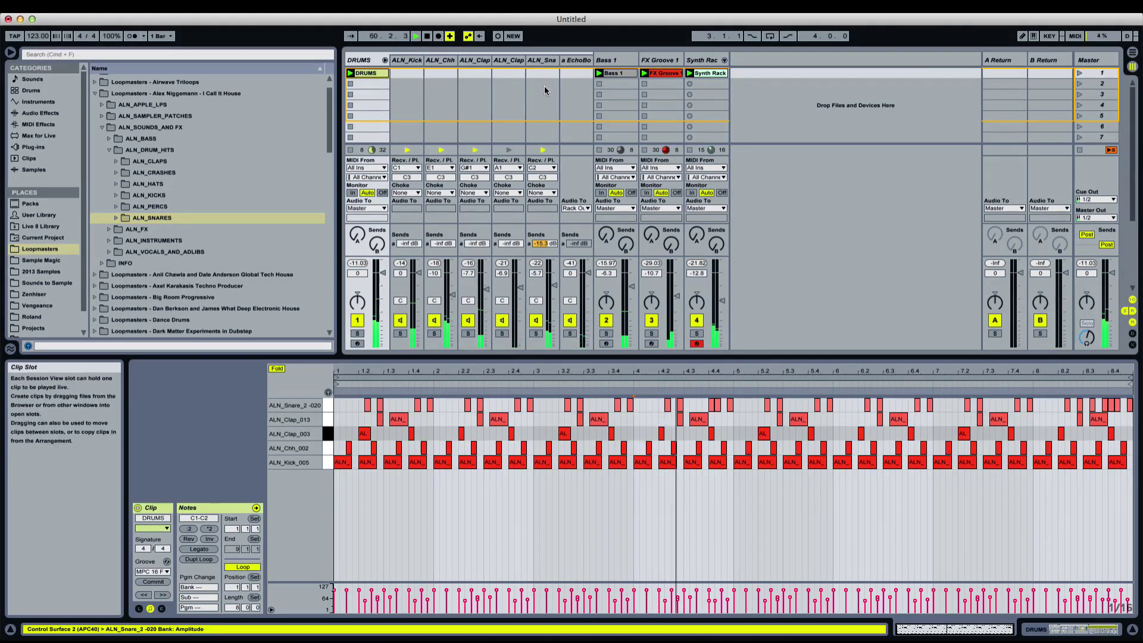
pyautogui.press('super+d')
pyautogui.click(628, 73)
pyautogui.keyDown('shift'); pyautogui.click(707, 74); pyautogui.keyUp('shift')
pyautogui.press('super+d')
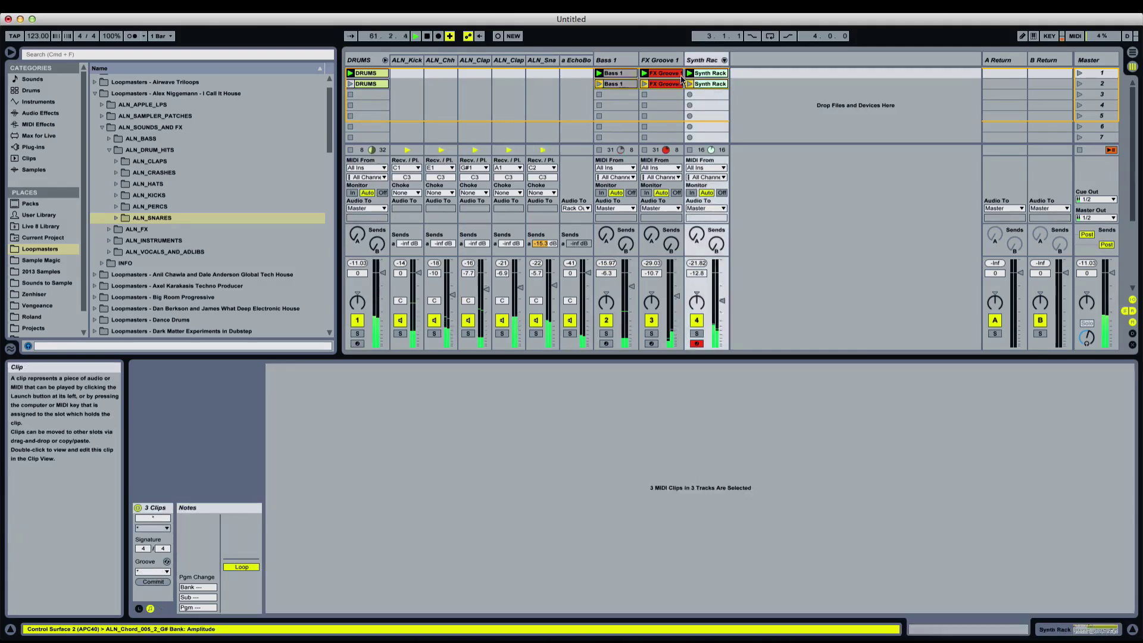
# Open the second-scene Bass 1 clip and duplicate its loop to make it four bars long
pyautogui.click(617, 72)
pyautogui.click(617, 84)
pyautogui.click(628, 445)
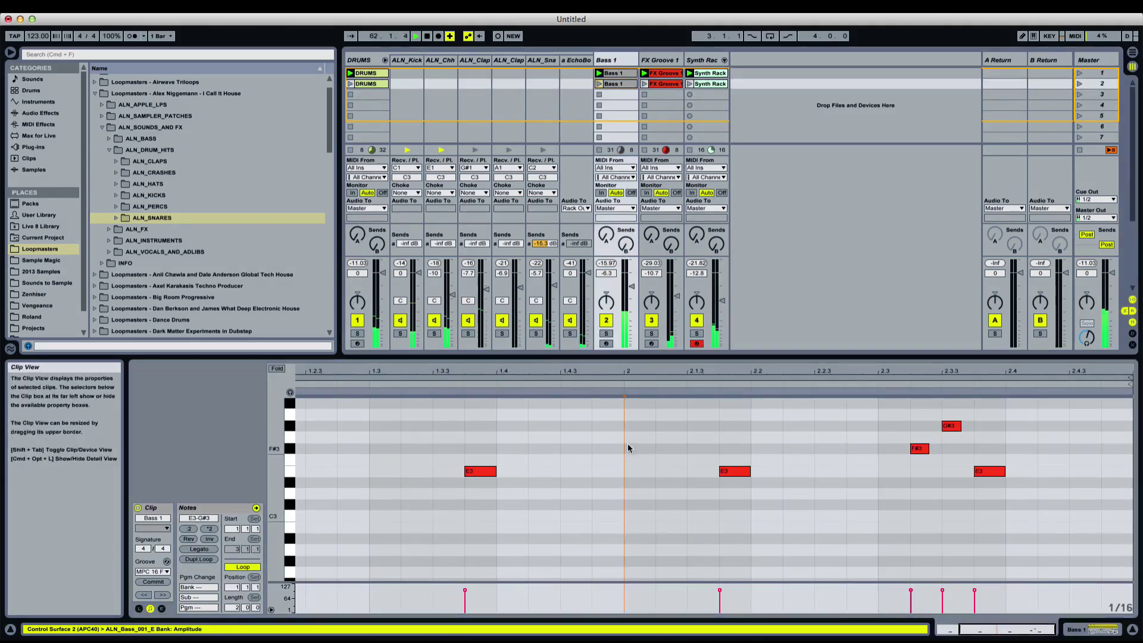
pyautogui.doubleClick(637, 371)
pyautogui.click(688, 402)
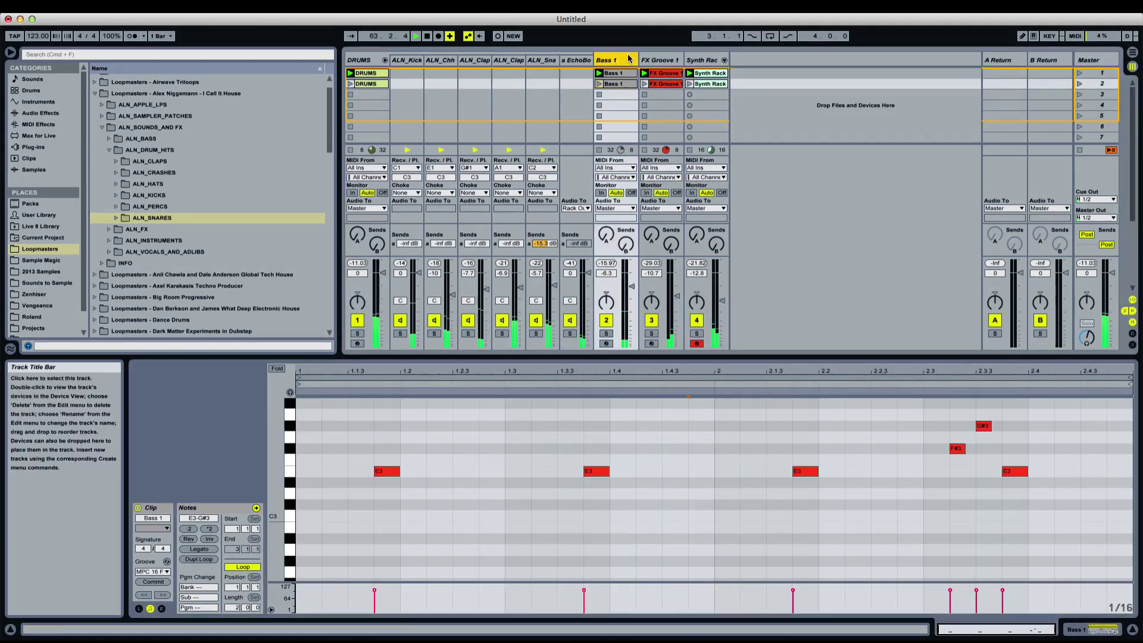
pyautogui.click(948, 408)
pyautogui.click(203, 563)
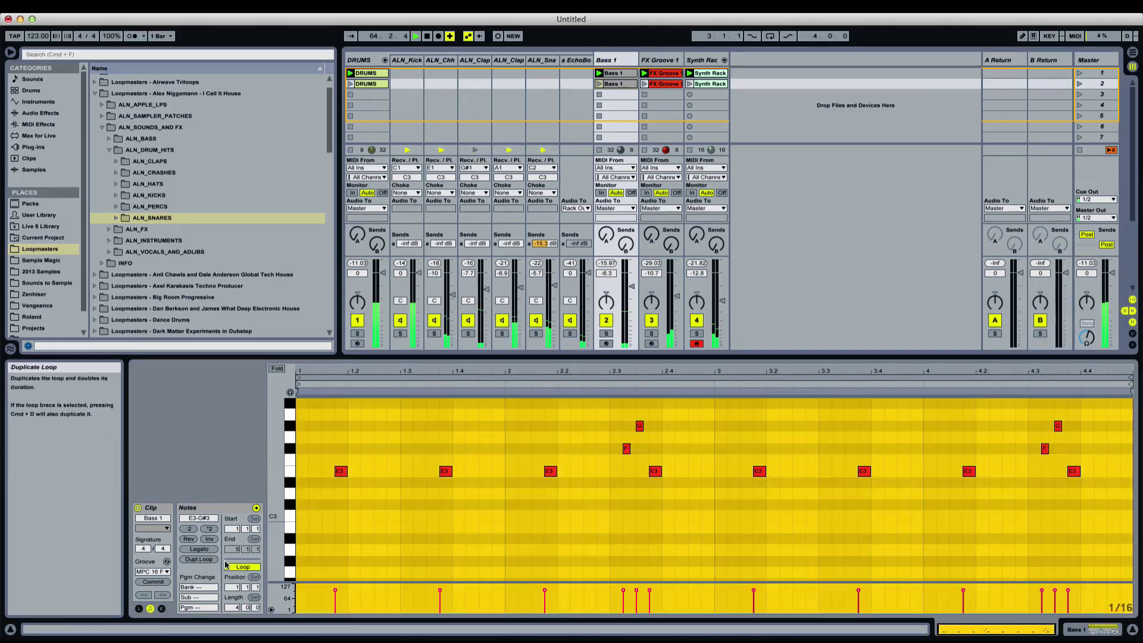
# Duplicate the loop of the first-scene Bass 1 clip so it also spans four bars
pyautogui.click(626, 76)
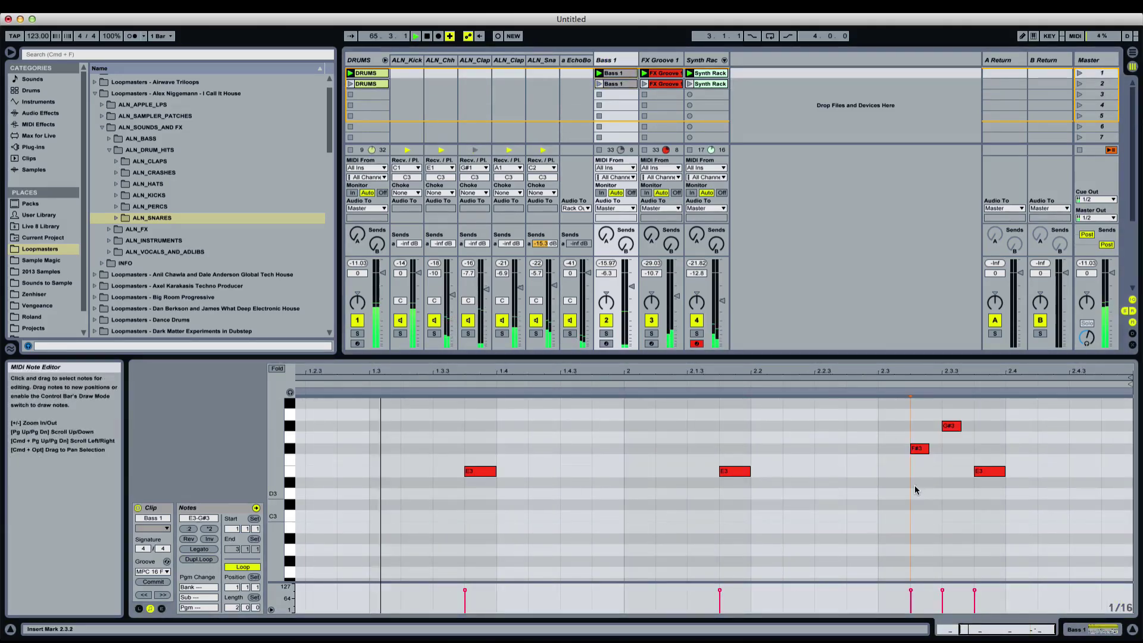
pyautogui.click(205, 562)
pyautogui.click(778, 484)
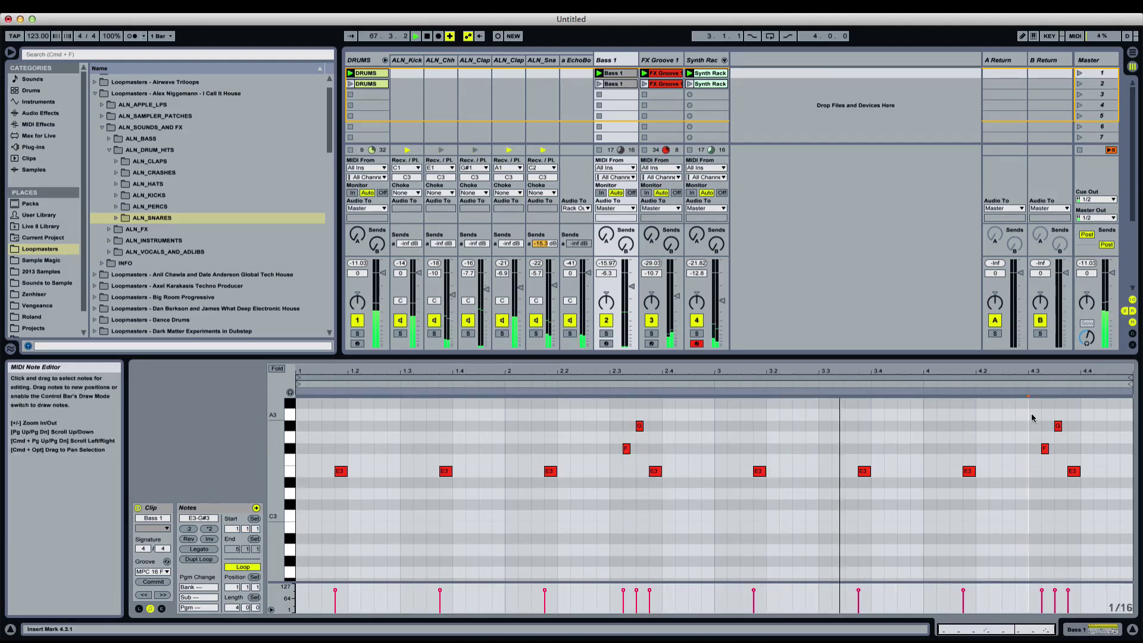
# Copy the F#3 and G#3 note pair in bar 4 of the first-scene bass clip to 4.2.2 and lengthen the copied G#3
pyautogui.moveTo(1031, 415); pyautogui.dragTo(1007, 452)
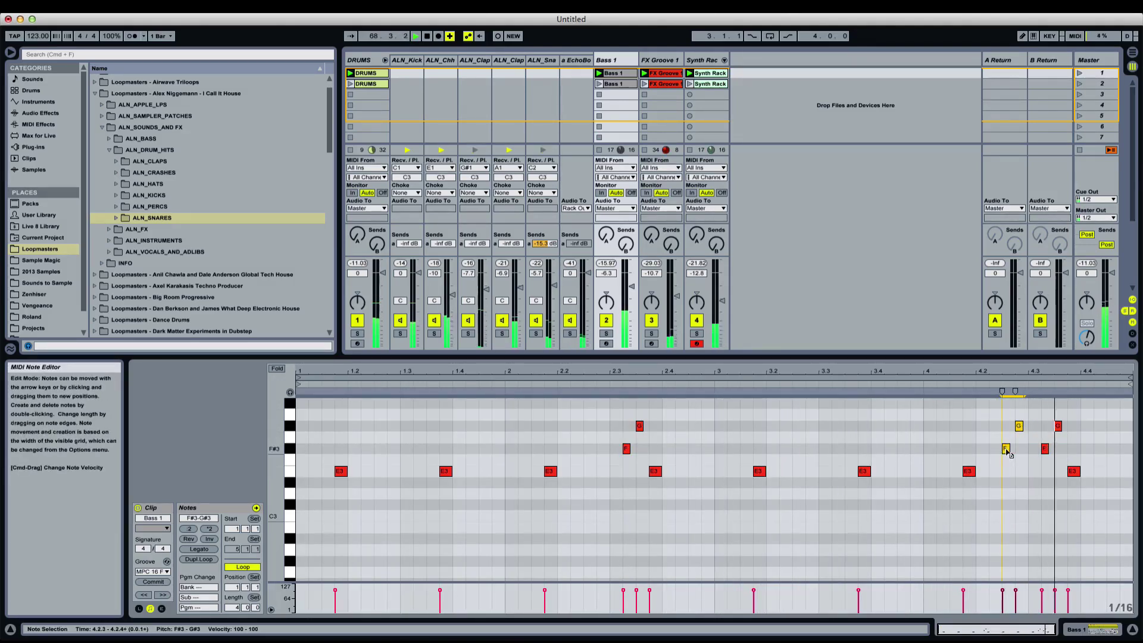
pyautogui.click(993, 440)
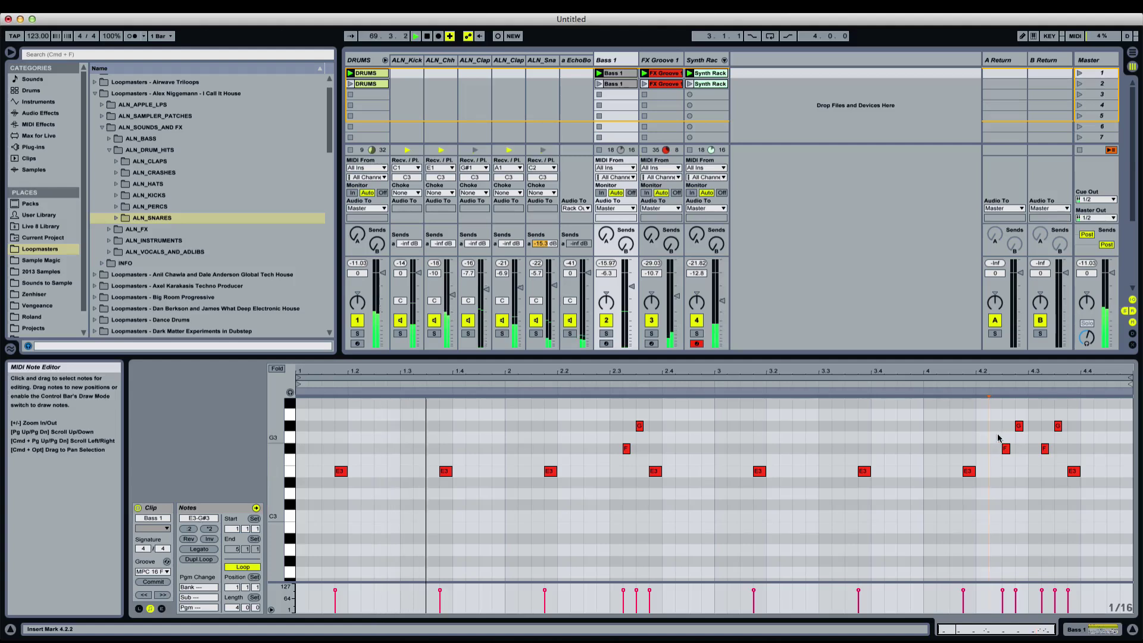
pyautogui.moveTo(994, 410)
pyautogui.mouseDown()
pyautogui.moveTo(1017, 451)
pyautogui.moveTo(996, 450)
pyautogui.mouseUp()
pyautogui.click(1019, 442)
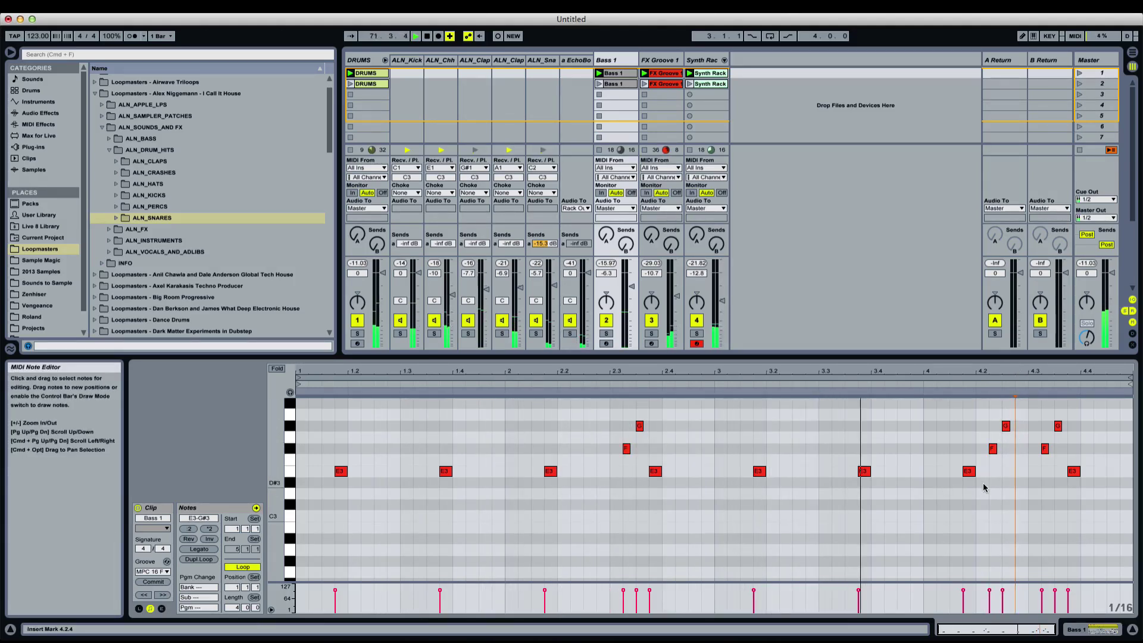
pyautogui.click(1006, 426)
pyautogui.click(1037, 451)
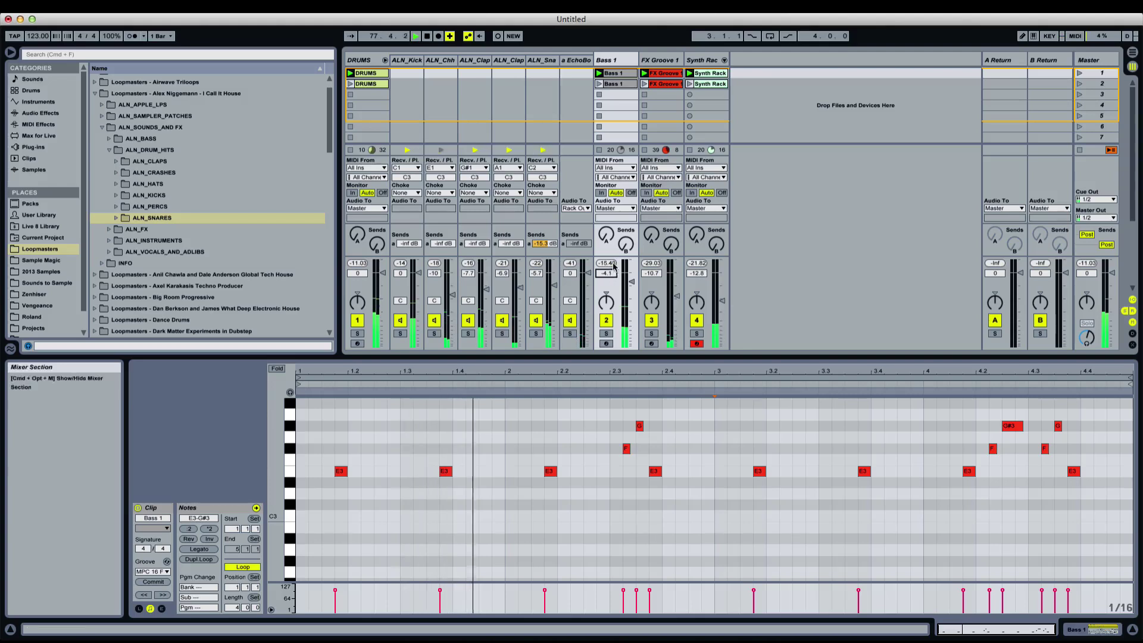
# Raise the Bass 1 track volume to -3.8 dB and show the track's devices
pyautogui.moveTo(605, 273); pyautogui.dragTo(606, 271)
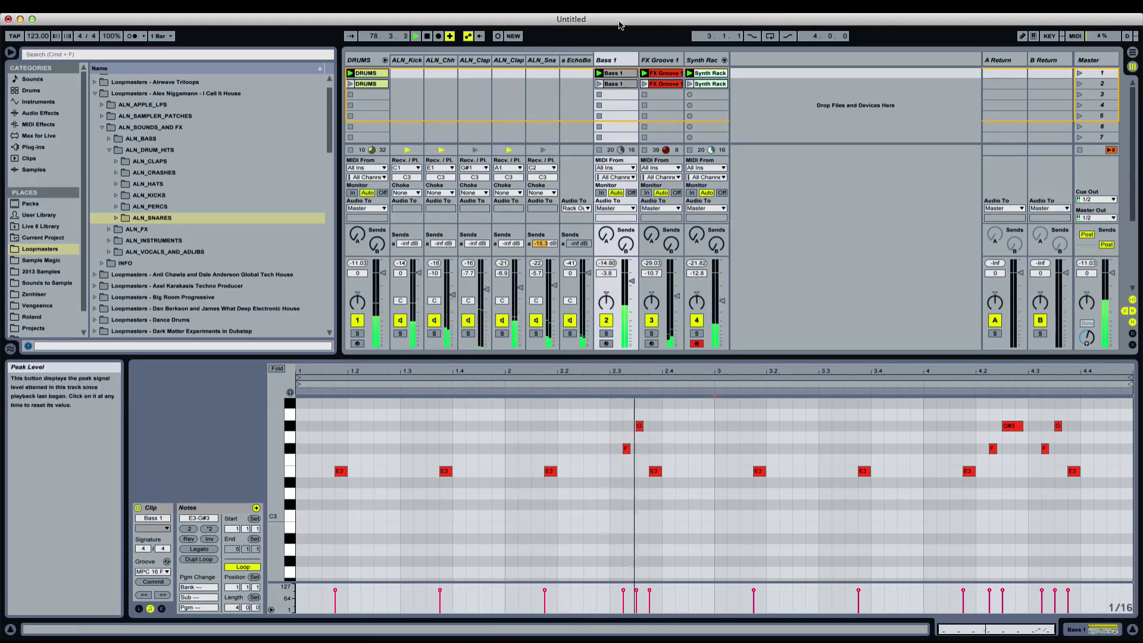
pyautogui.doubleClick(628, 59)
# Browse past ALN_INSTRUMENTS and expand the ALN_VOCALS_AND_ADLIBS folder
pyautogui.click(187, 231)
pyautogui.press('Down')
pyautogui.press('Right')
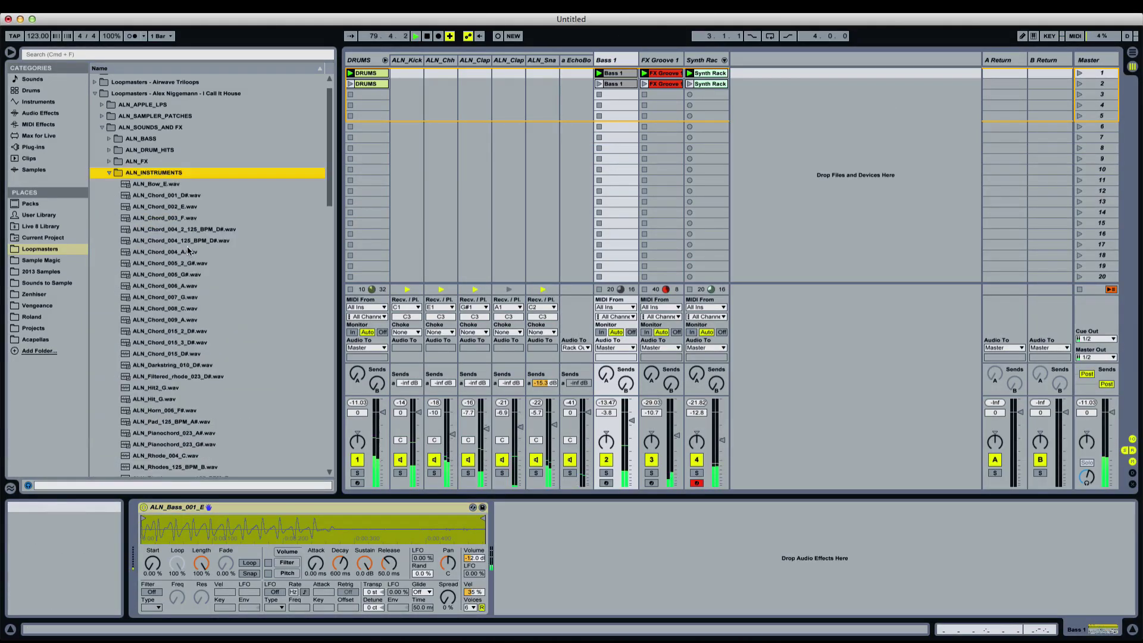
pyautogui.press('Left')
pyautogui.press('Down')
pyautogui.press('Right')
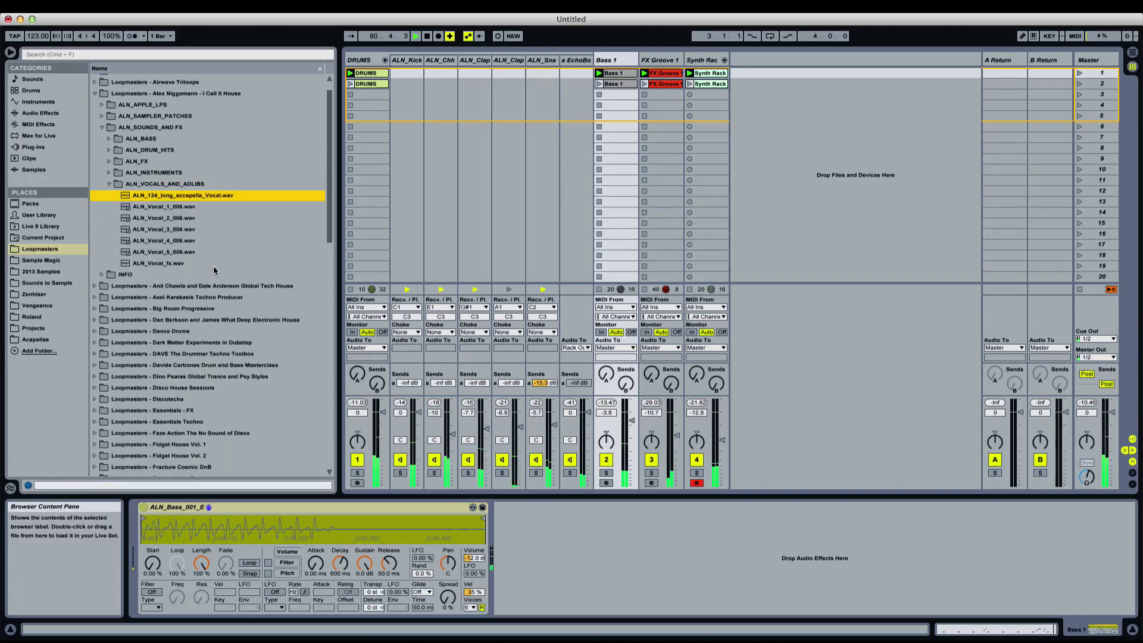
# Audition ALN_124_long_accapella_Vocal.wav and the numbered ALN_Vocal samples against the playing groove
pyautogui.press('Down')
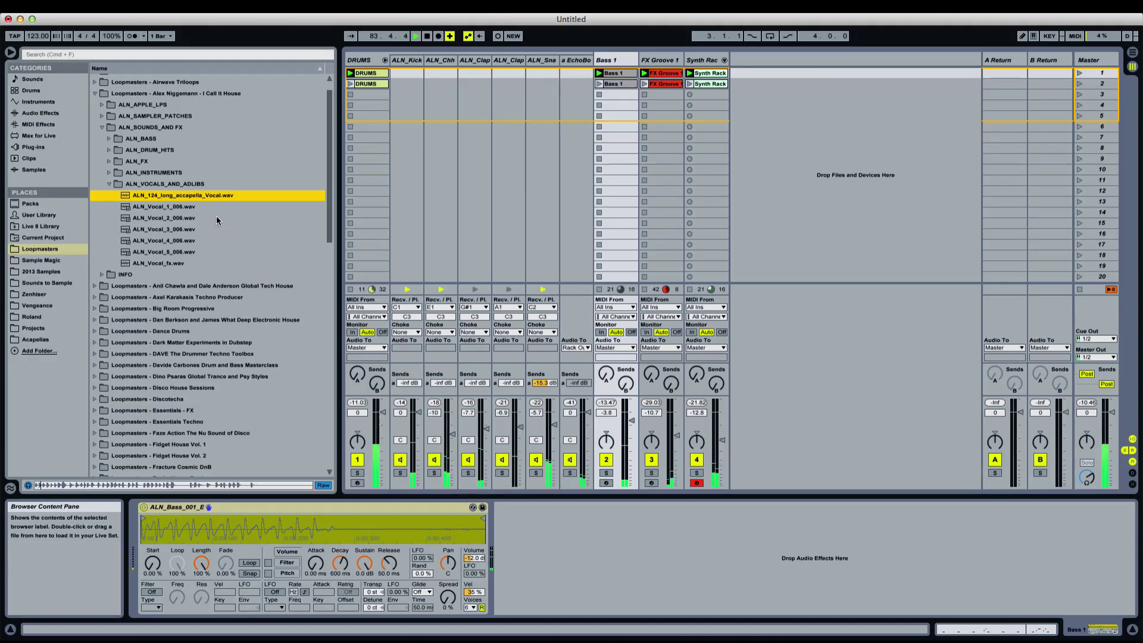
pyautogui.click(188, 207)
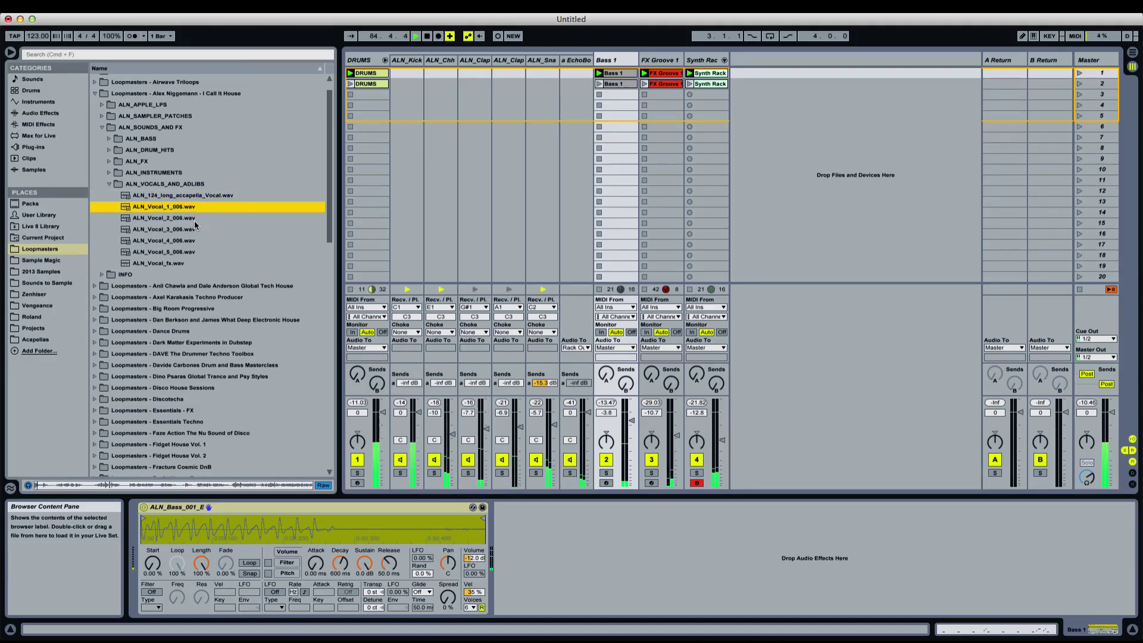
pyautogui.click(195, 221)
pyautogui.click(192, 253)
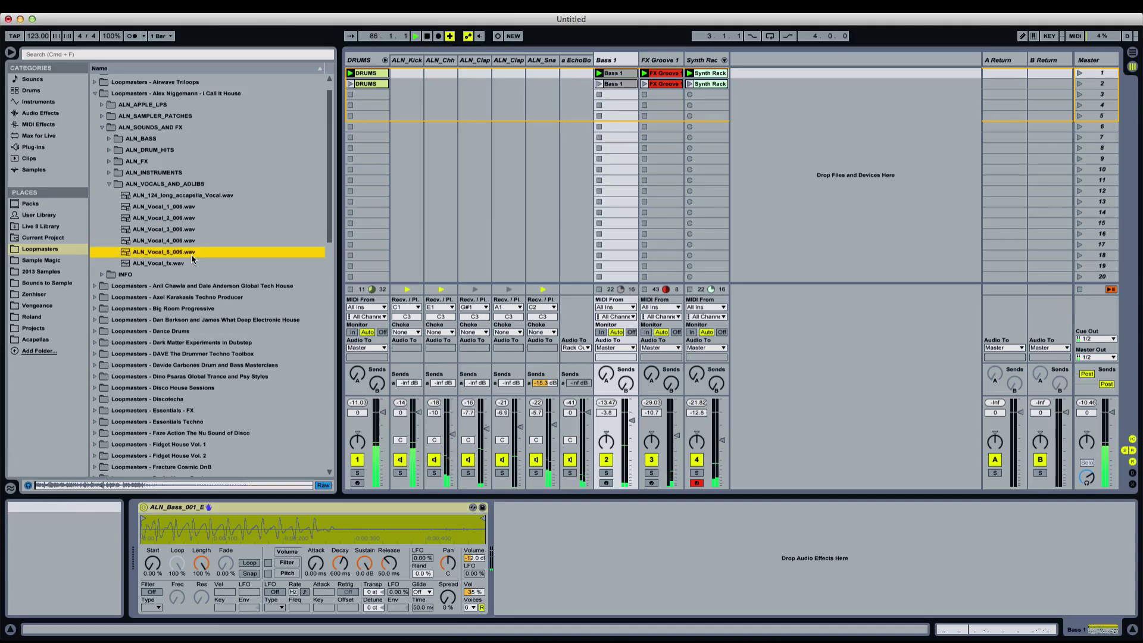
pyautogui.click(197, 239)
pyautogui.click(198, 229)
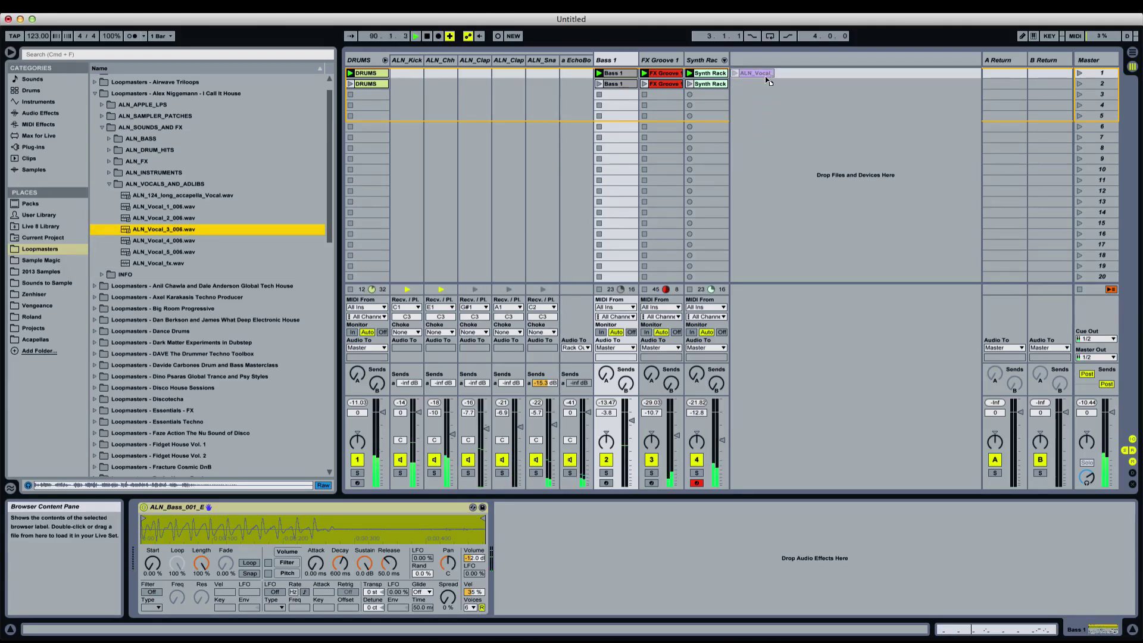
# Place ALN_Vocal_3_006.wav on a new audio track at bar 1 in the Arrangement View
pyautogui.press('Tab')
pyautogui.moveTo(767, 80); pyautogui.dragTo(343, 330)
pyautogui.moveTo(192, 229); pyautogui.dragTo(348, 322)
# Loop the first 16 bars of the arrangement over the vocal clip
pyautogui.moveTo(395, 70); pyautogui.dragTo(398, 85)
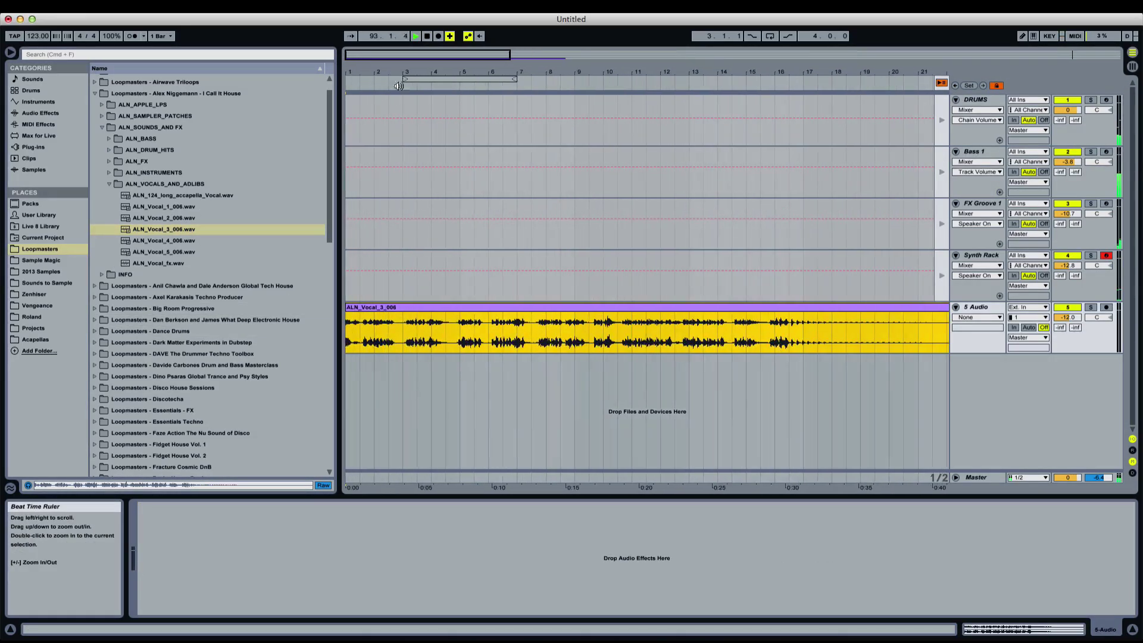
pyautogui.moveTo(348, 324); pyautogui.dragTo(827, 326)
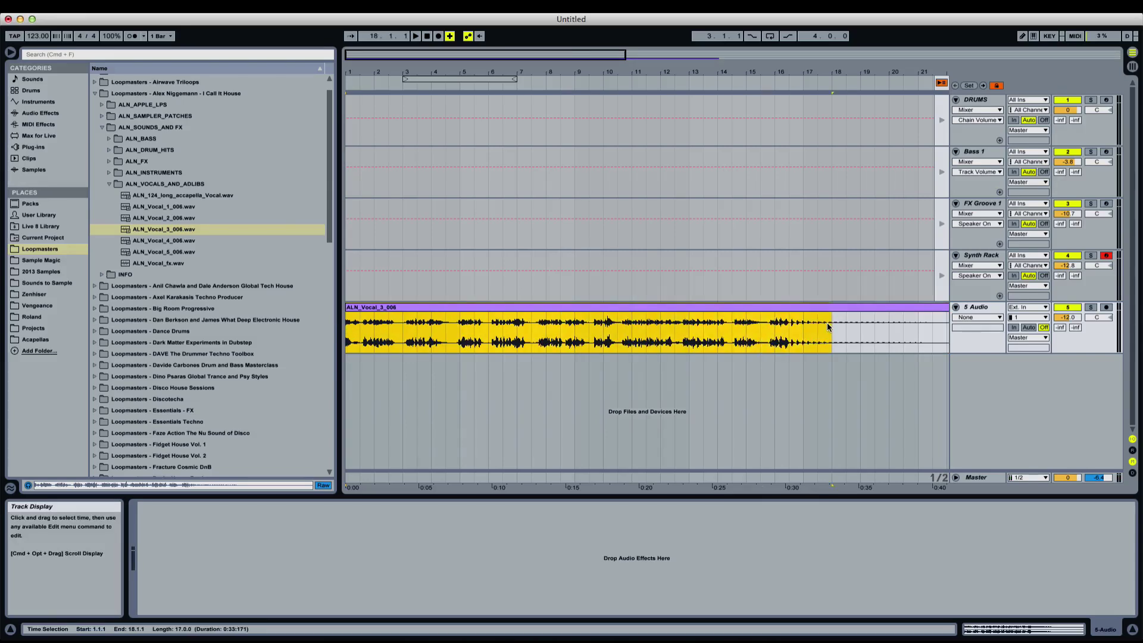
pyautogui.press('super+l')
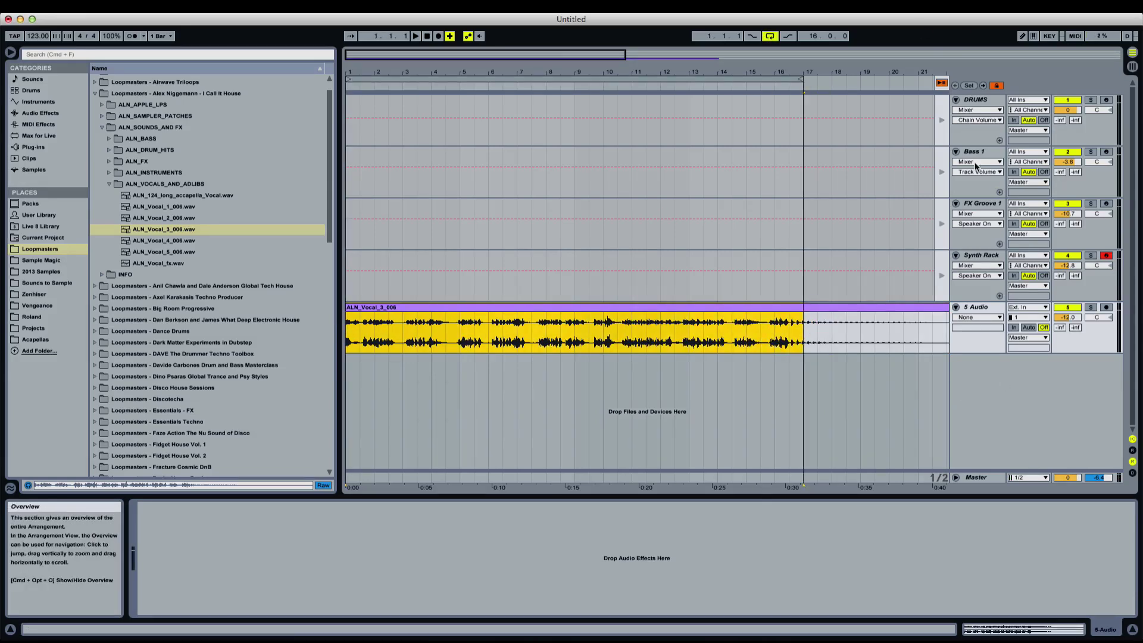
# Lower the vocal track's volume to -15.3 dB and play the looped arrangement
pyautogui.moveTo(1070, 318); pyautogui.dragTo(1071, 330)
pyautogui.press('space')
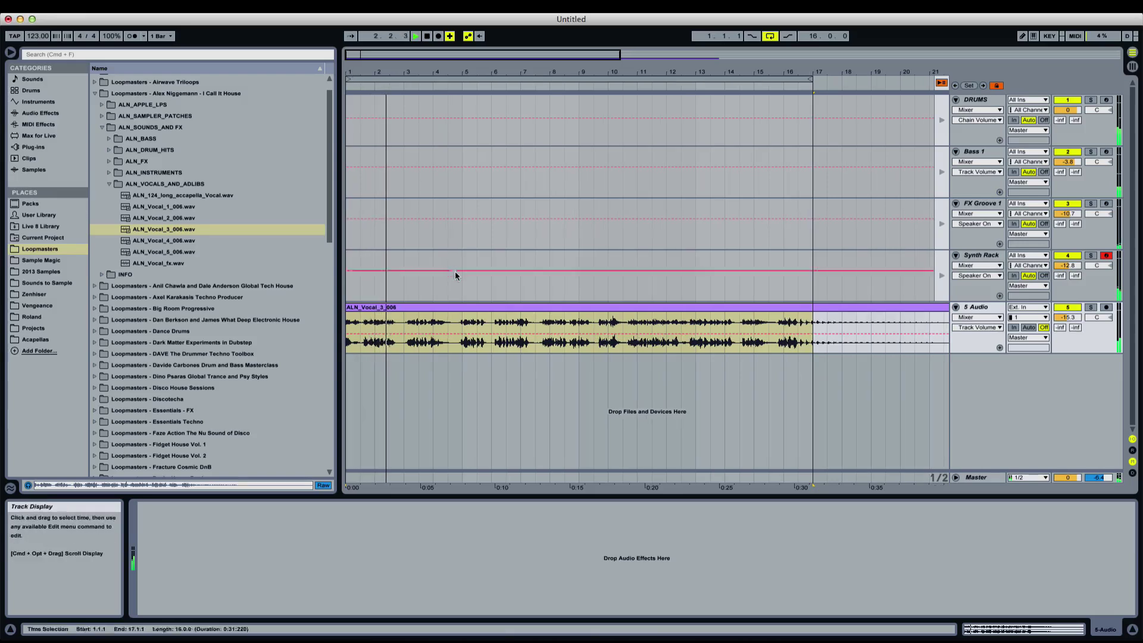
# Open the vocal clip's sample details, then hide the browser and detail view to enlarge the arrangement
pyautogui.click(455, 307)
pyautogui.doubleClick(455, 306)
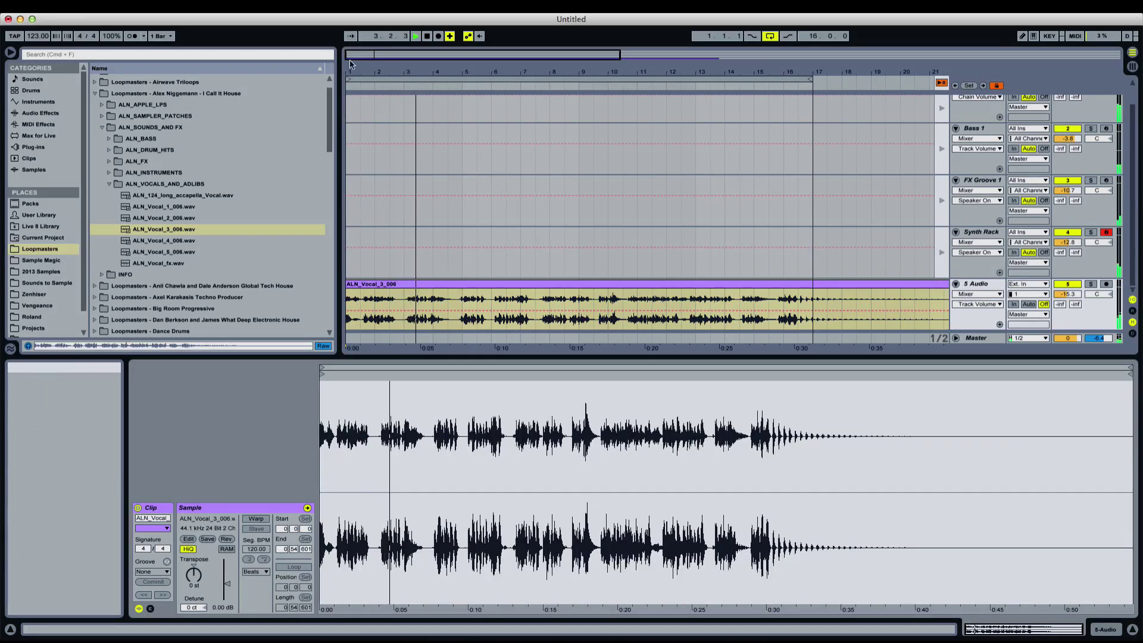
pyautogui.press('super+alt+b')
pyautogui.press('super+alt+l')
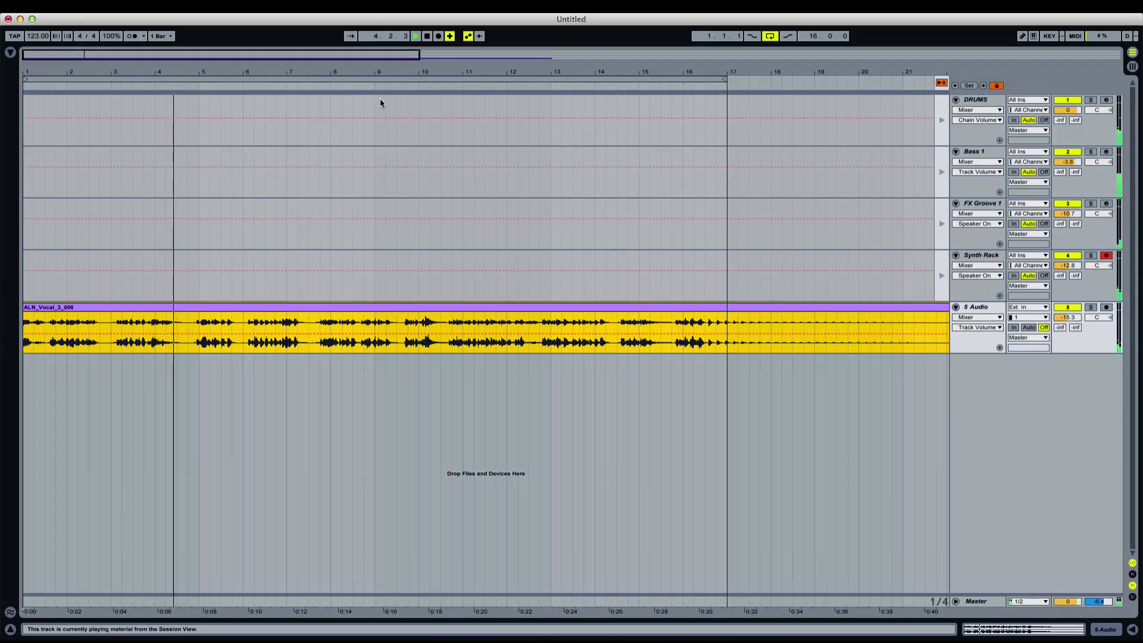
pyautogui.press('+')
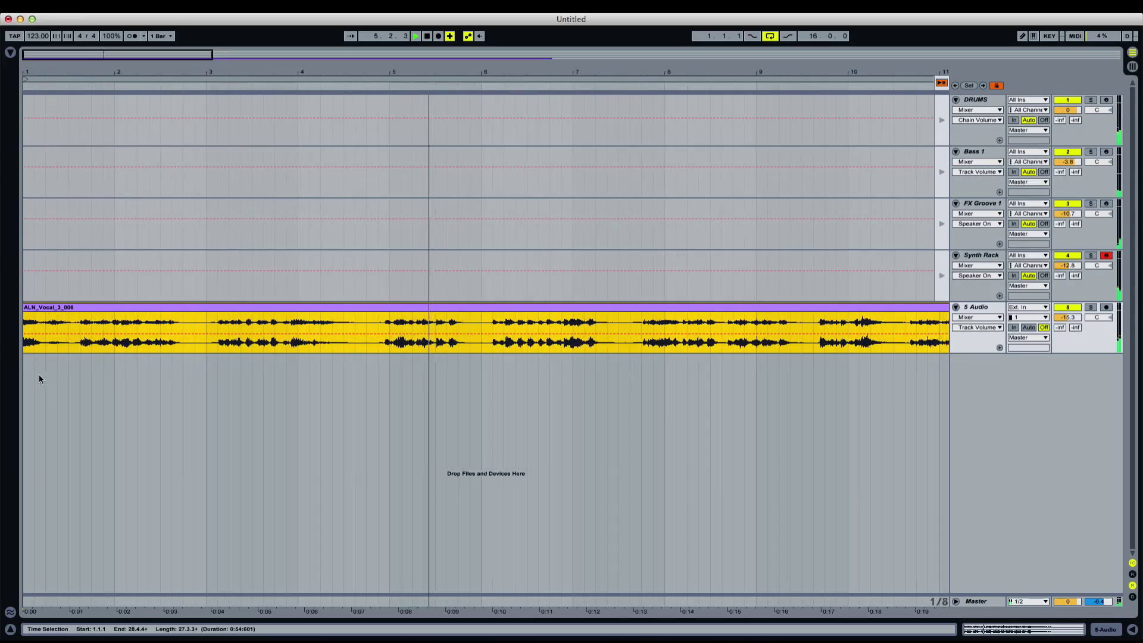
# Trim the vocal clip's start to beat 1.2 and delete its audio from 1.3.3 to 2.4.1
pyautogui.click(43, 352)
pyautogui.press('space')
pyautogui.moveTo(44, 352); pyautogui.dragTo(78, 348)
pyautogui.click(47, 308)
pyautogui.click(47, 315)
pyautogui.press('space')
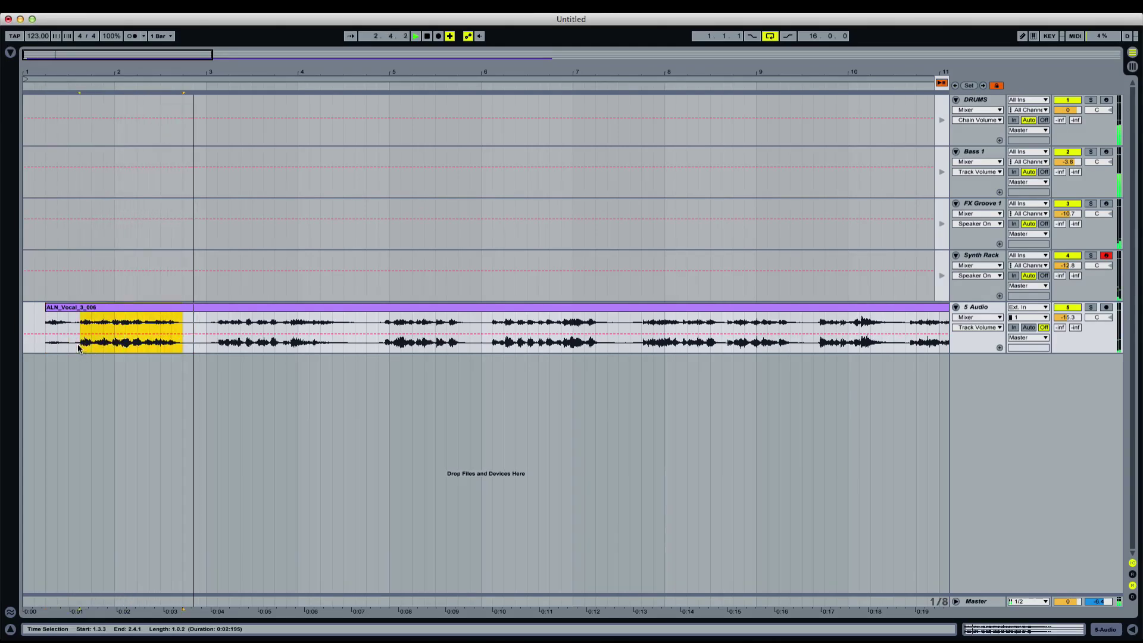
pyautogui.press('Delete')
pyautogui.click(91, 349)
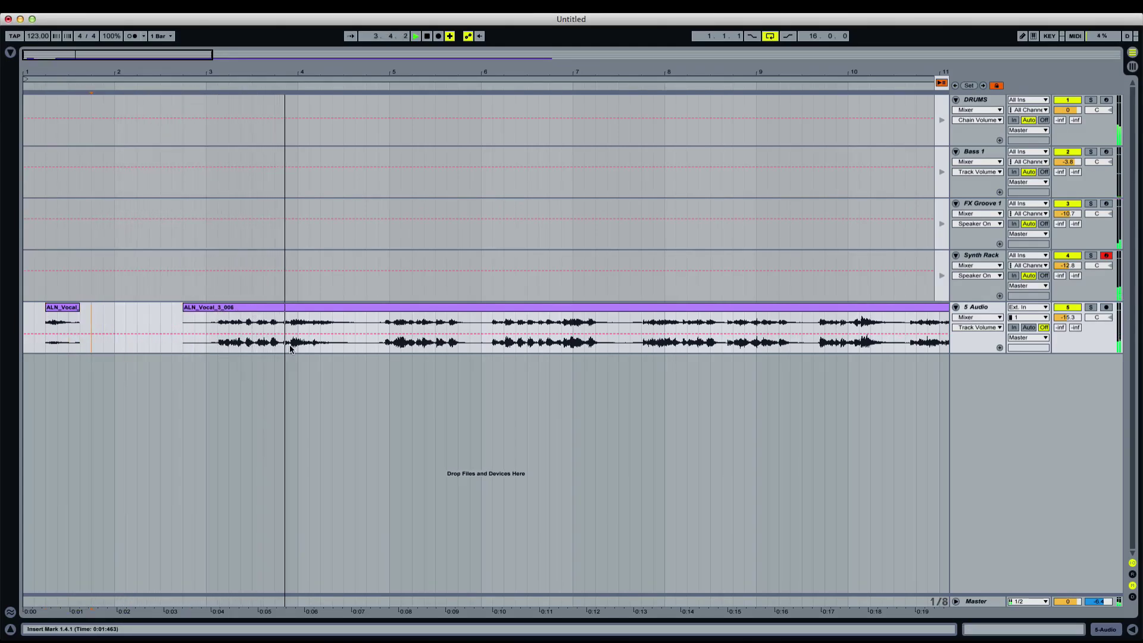
# Split the vocal clip at 4.1.3 and 4.3.3 and delete the section from 2.4.1 to 4.1.3
pyautogui.moveTo(286, 348); pyautogui.dragTo(331, 348)
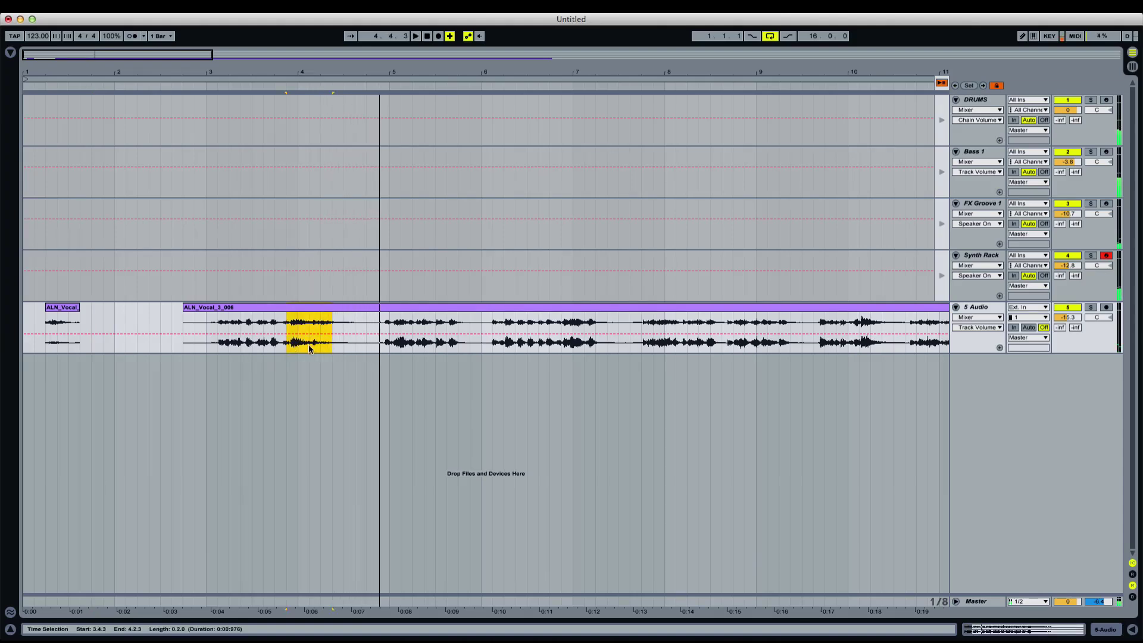
pyautogui.click(314, 349)
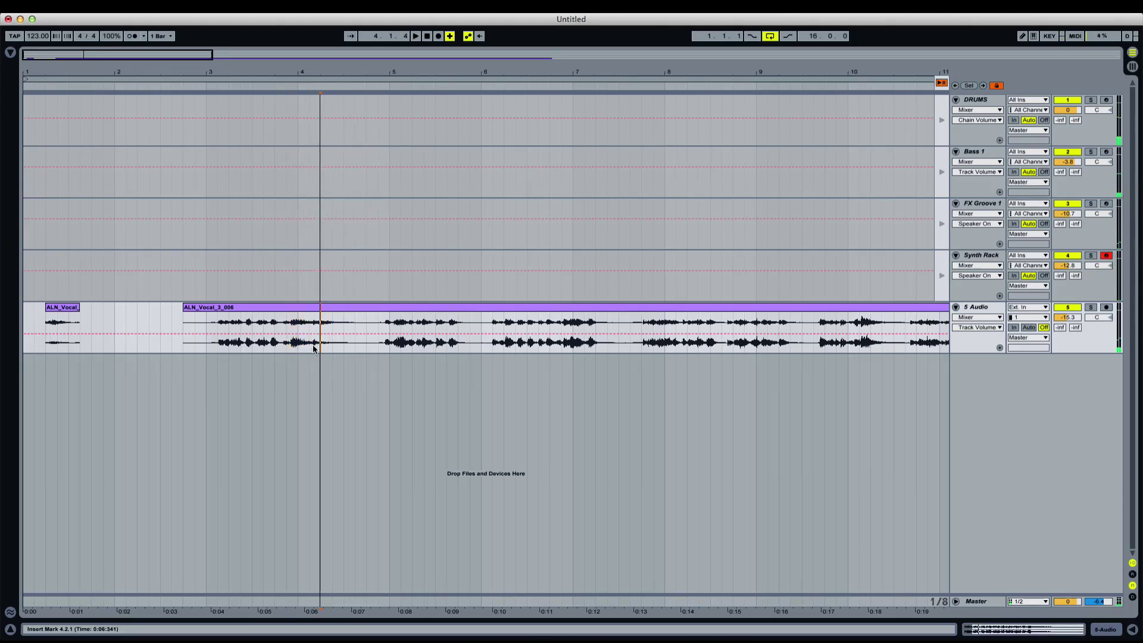
pyautogui.moveTo(312, 348); pyautogui.dragTo(351, 350)
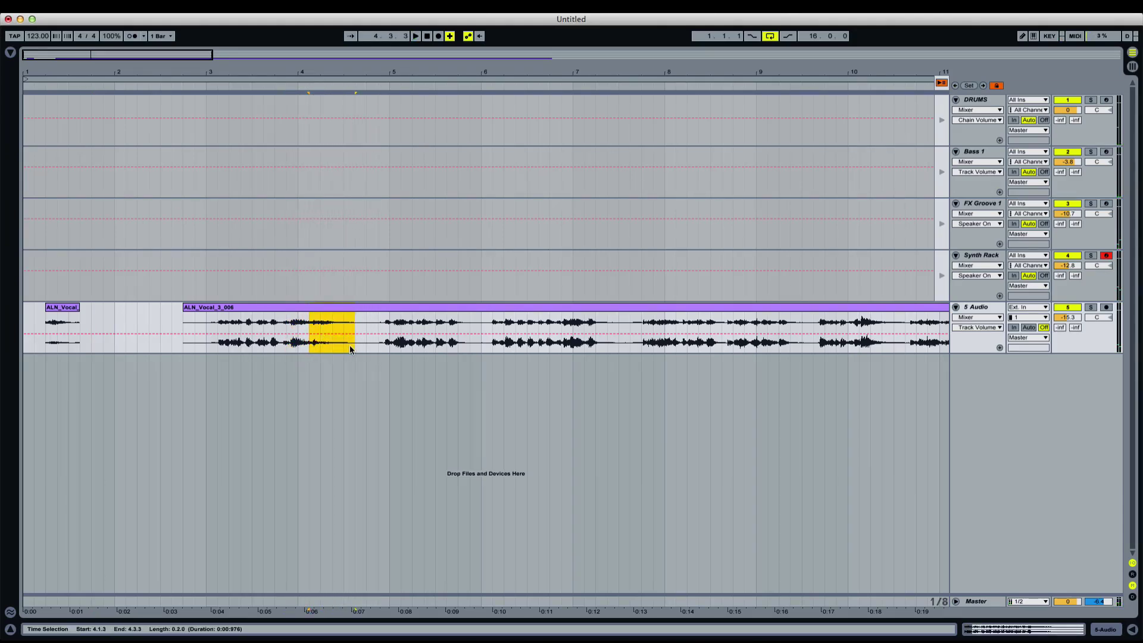
pyautogui.press('super+e')
pyautogui.click(275, 308)
pyautogui.press('space')
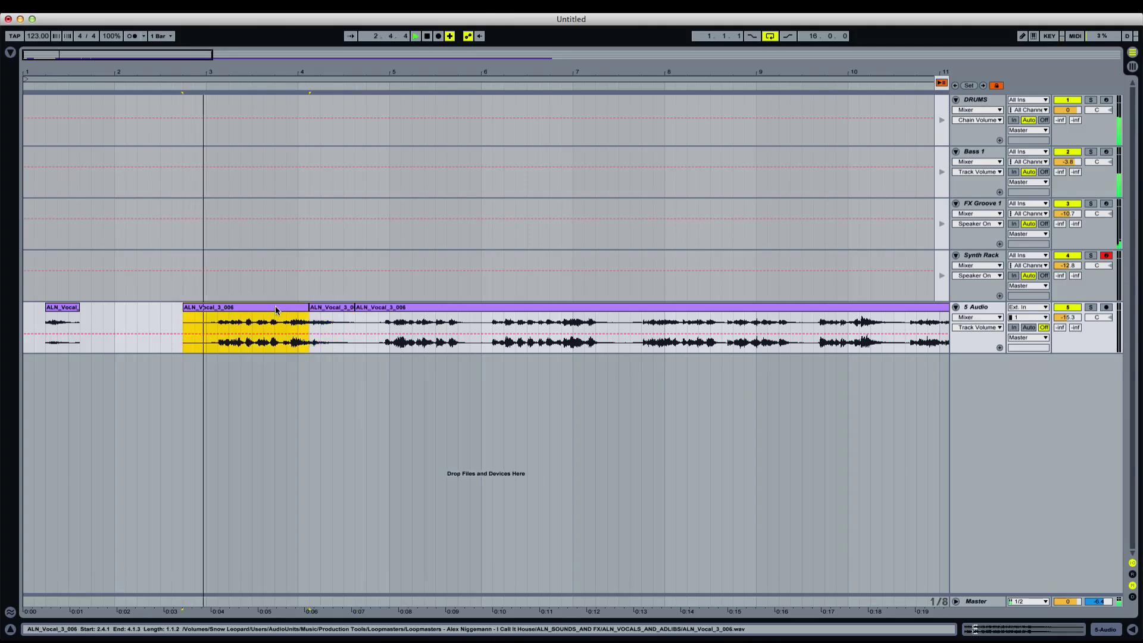
pyautogui.press('Delete')
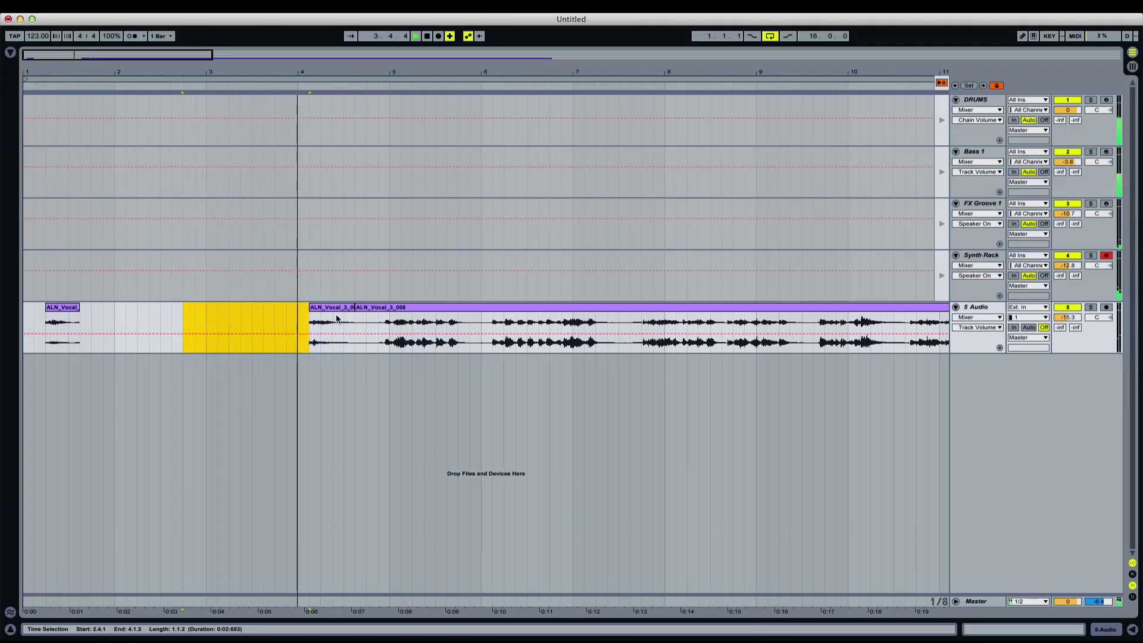
# Isolate the vocal section from 4.4.3 to 5.1.1 as its own clip and delete the vocal audio on both sides of it
pyautogui.moveTo(381, 320); pyautogui.dragTo(392, 323)
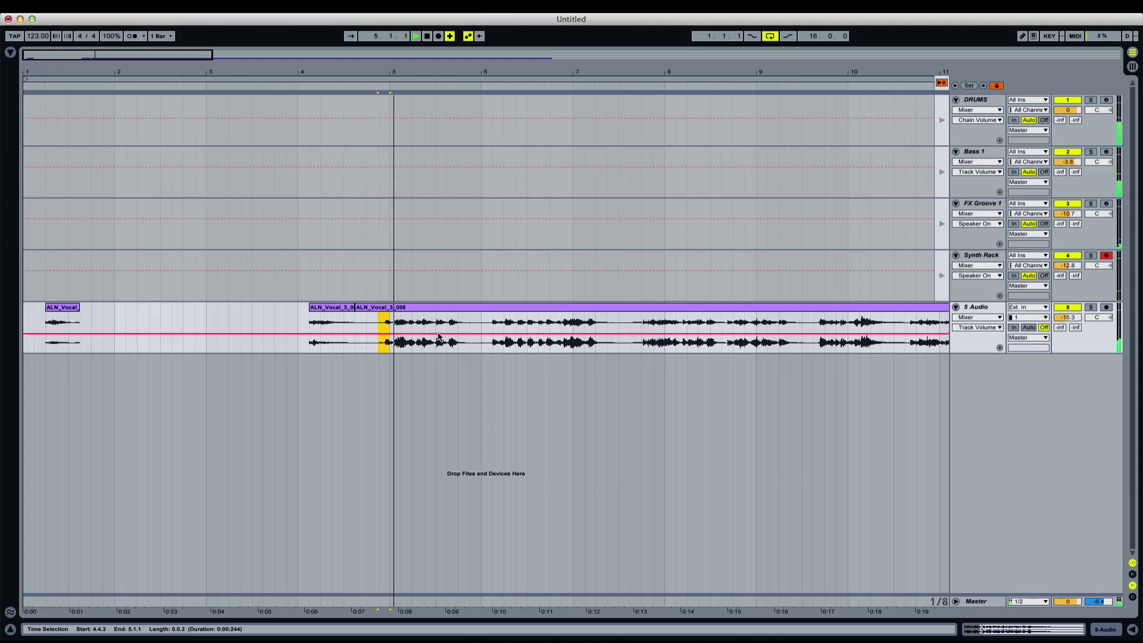
pyautogui.press('super+e')
pyautogui.click(418, 308)
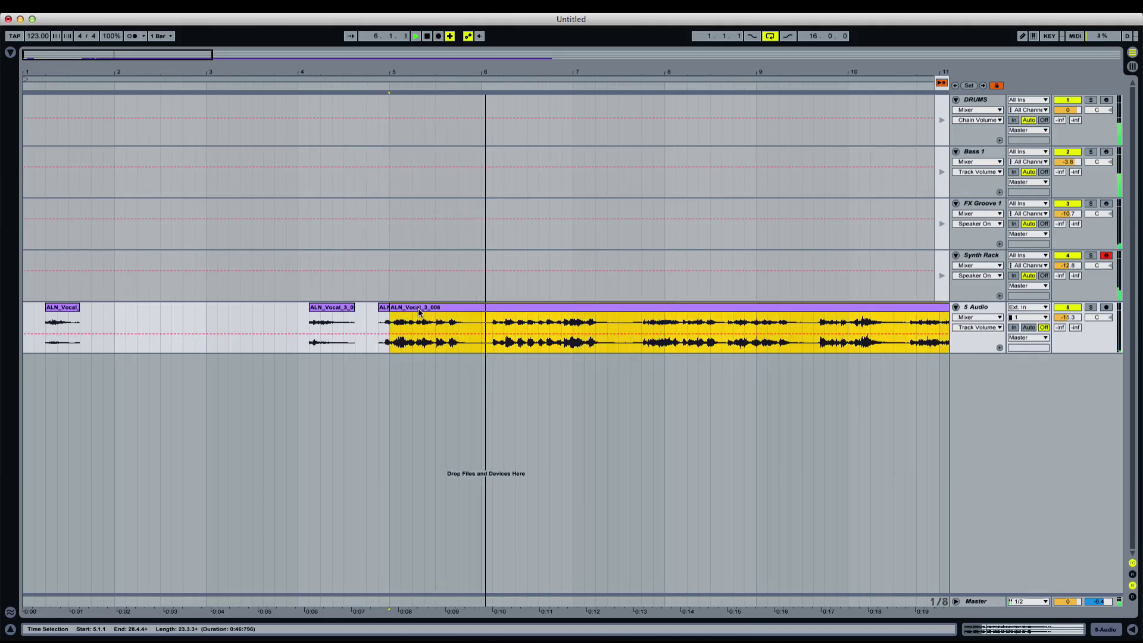
pyautogui.press('Delete')
# Move the first vocal chop onto a new audio track at the same position and loop bar 1
pyautogui.moveTo(395, 70); pyautogui.dragTo(35, 149)
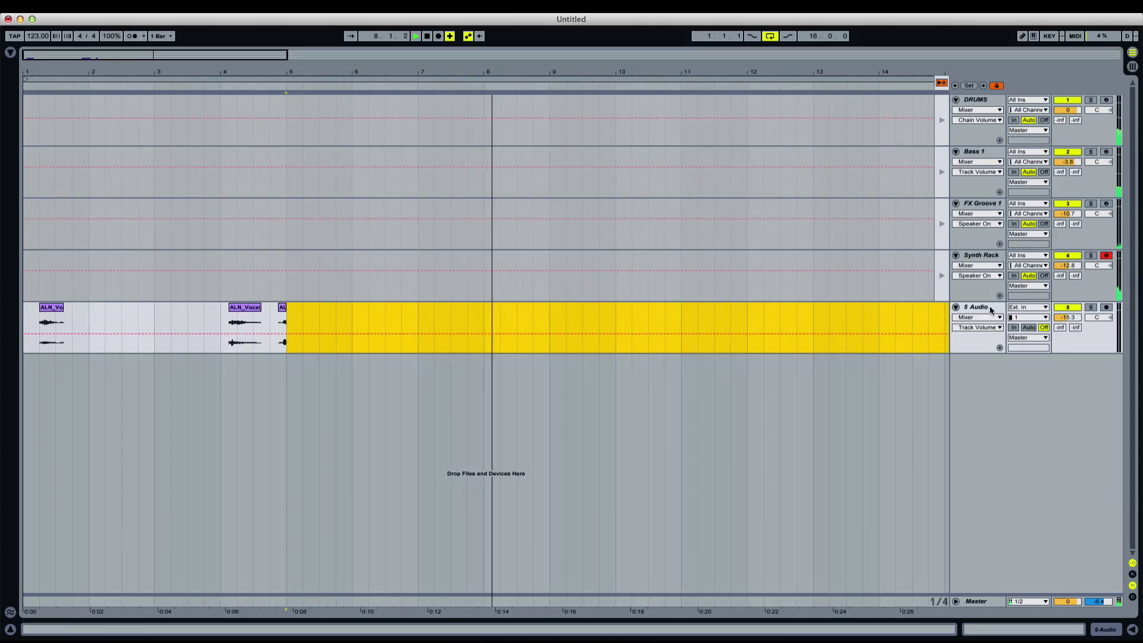
pyautogui.press('super+t')
pyautogui.click(107, 324)
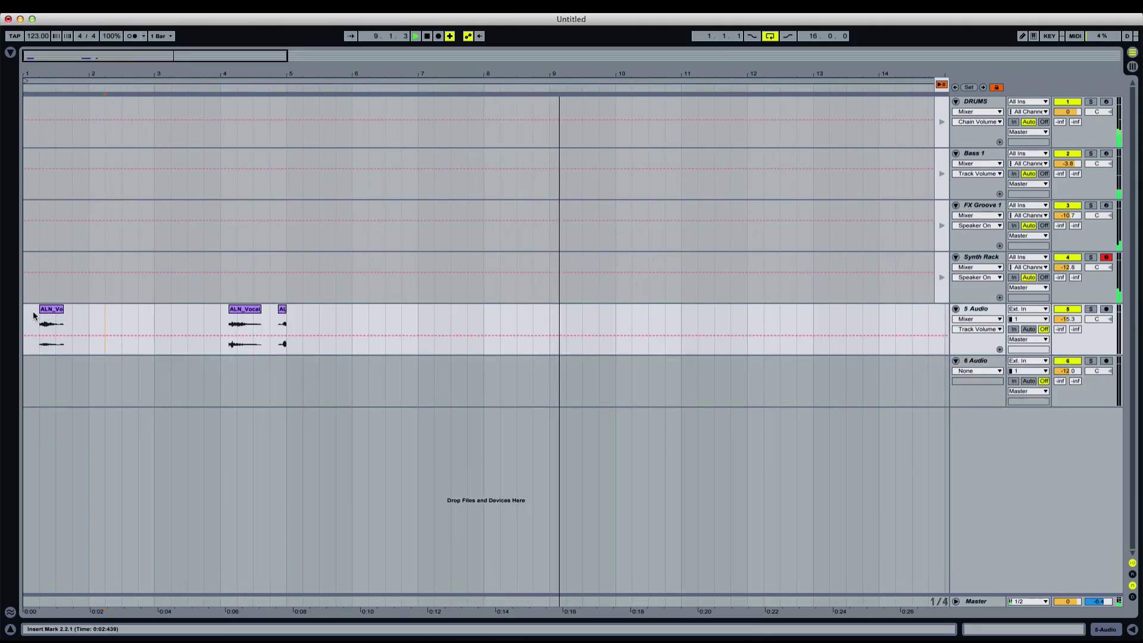
pyautogui.click(90, 319)
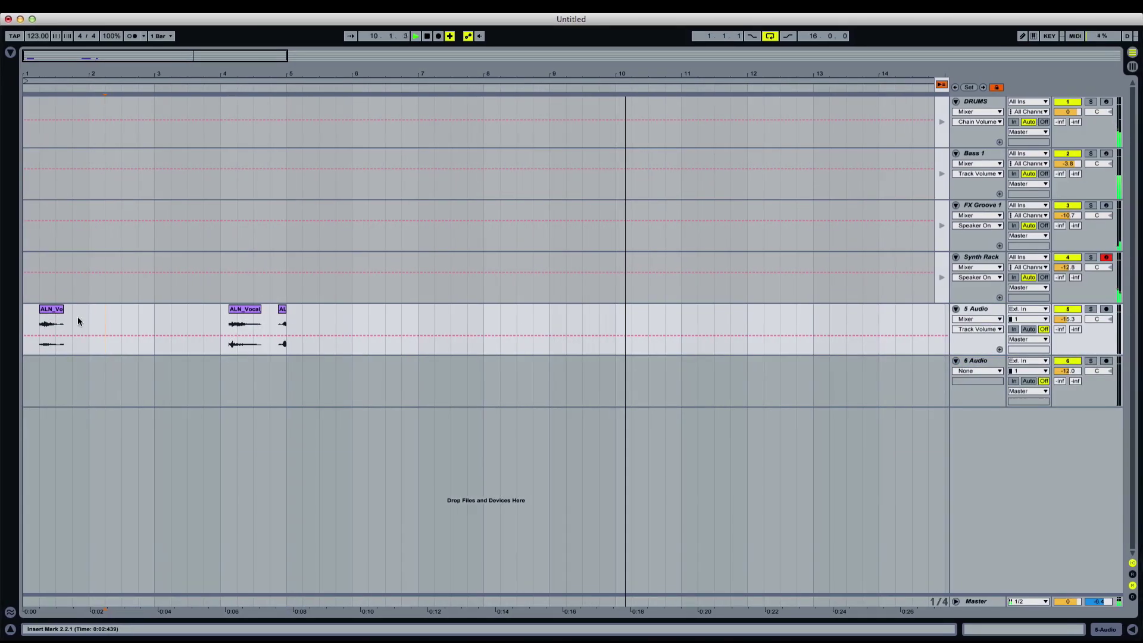
pyautogui.moveTo(80, 313); pyautogui.dragTo(23, 373)
pyautogui.press('super+l')
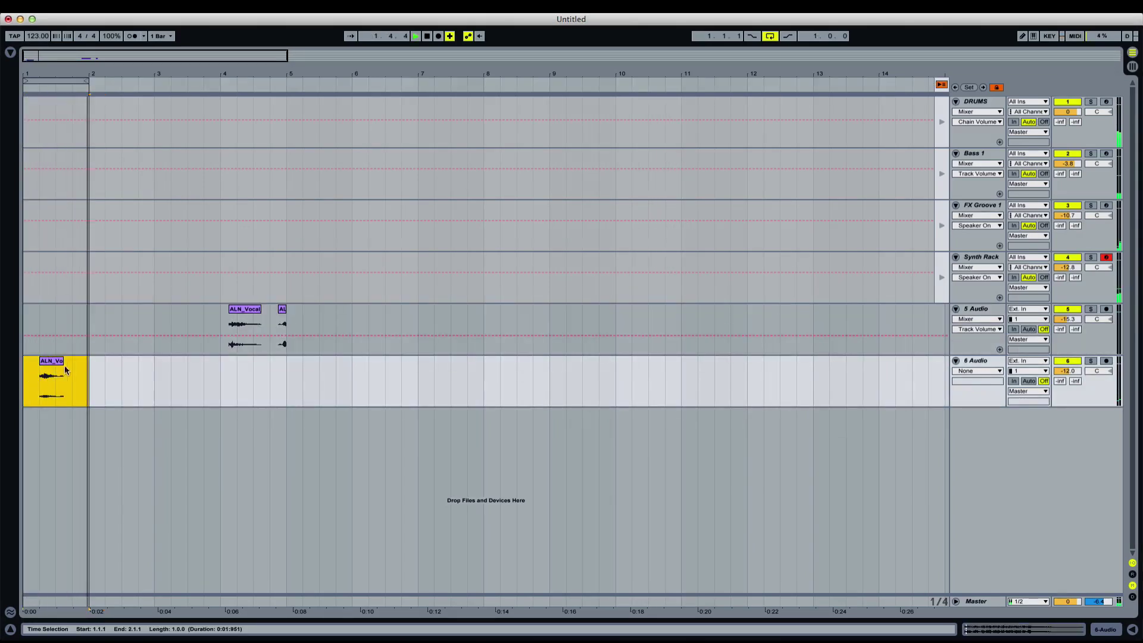
# Shorten the vocal chop on the new track to about one beat and move it to start at about 1.4.3
pyautogui.click(91, 363)
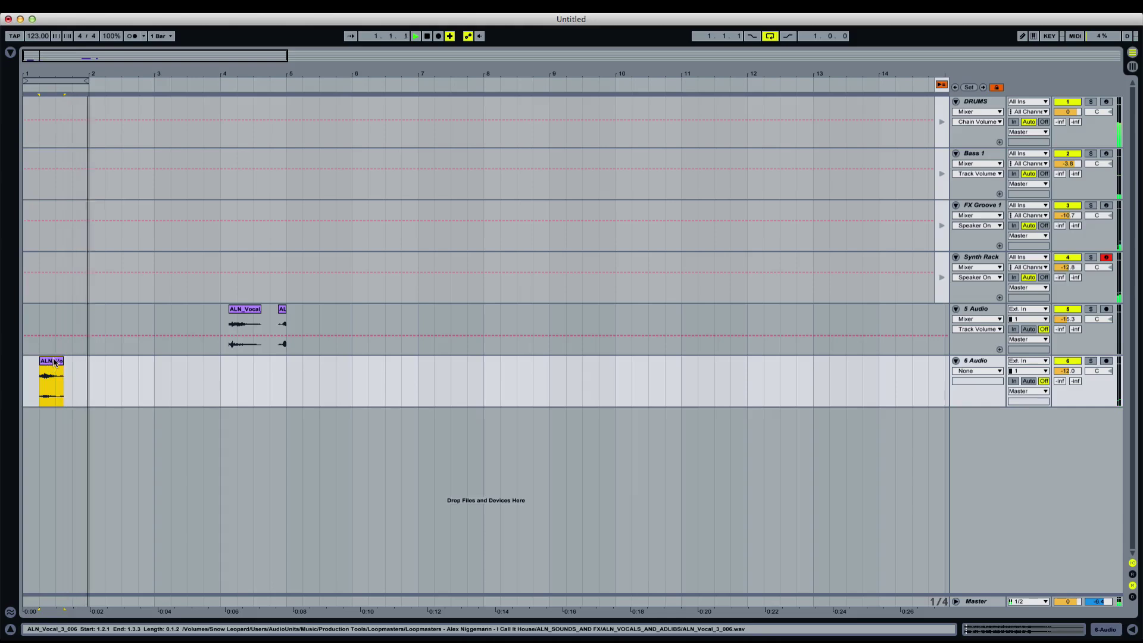
pyautogui.press('+')
pyautogui.click(162, 390)
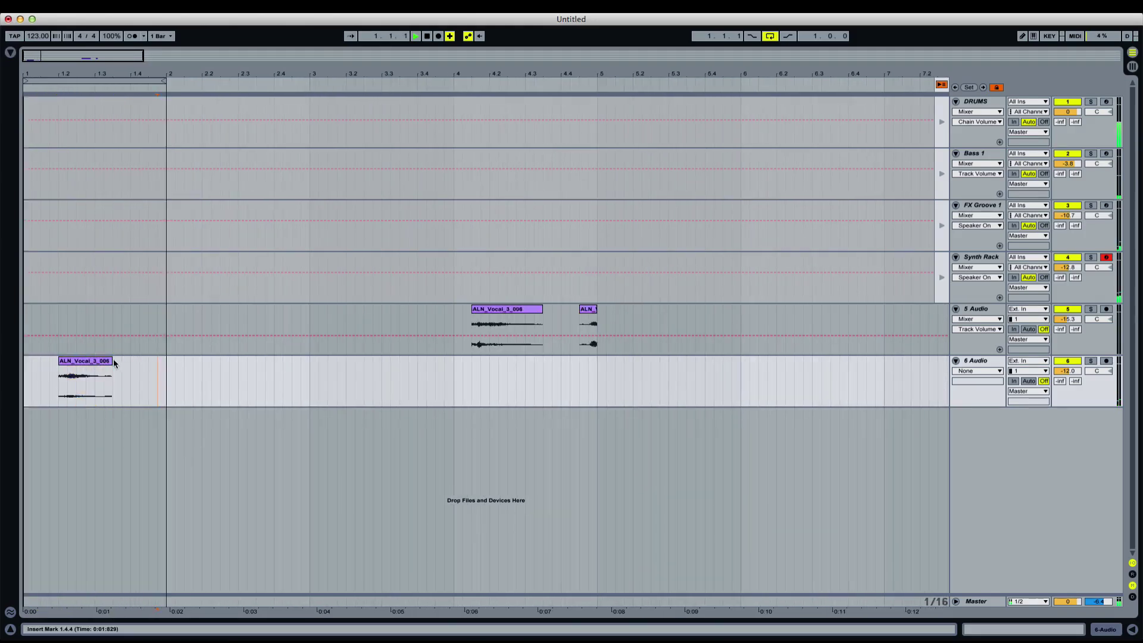
pyautogui.click(77, 361)
pyautogui.moveTo(83, 362); pyautogui.dragTo(164, 366)
pyautogui.click(197, 251)
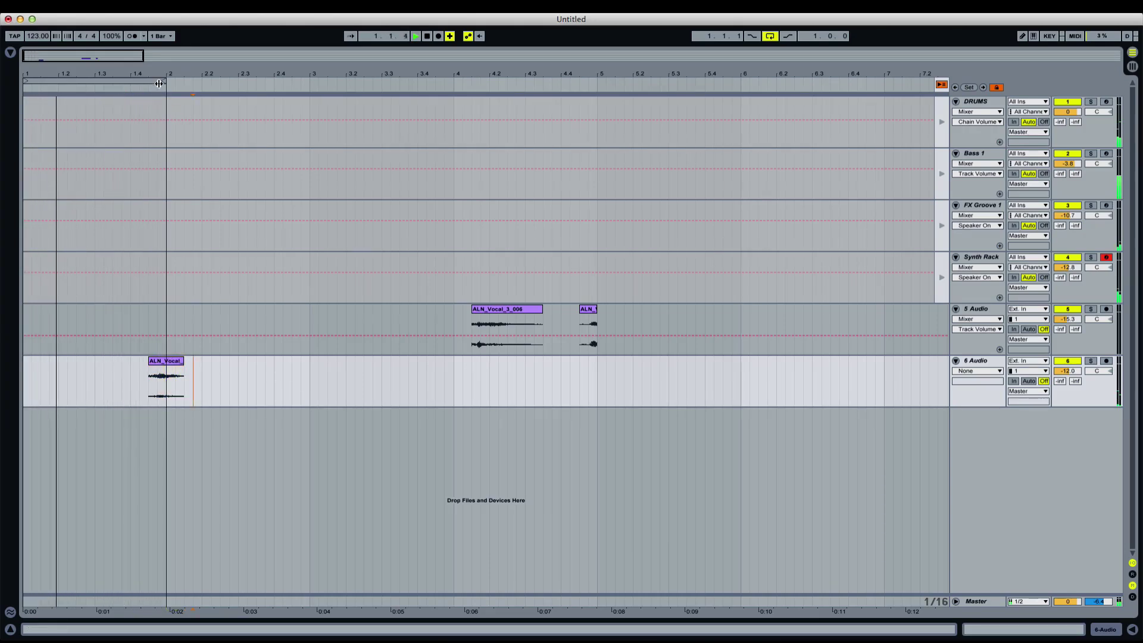
# Extend the loop to two bars and move the shortest vocal chop onto the new track at 2.4.4
pyautogui.moveTo(164, 80); pyautogui.dragTo(308, 81)
pyautogui.click(206, 372)
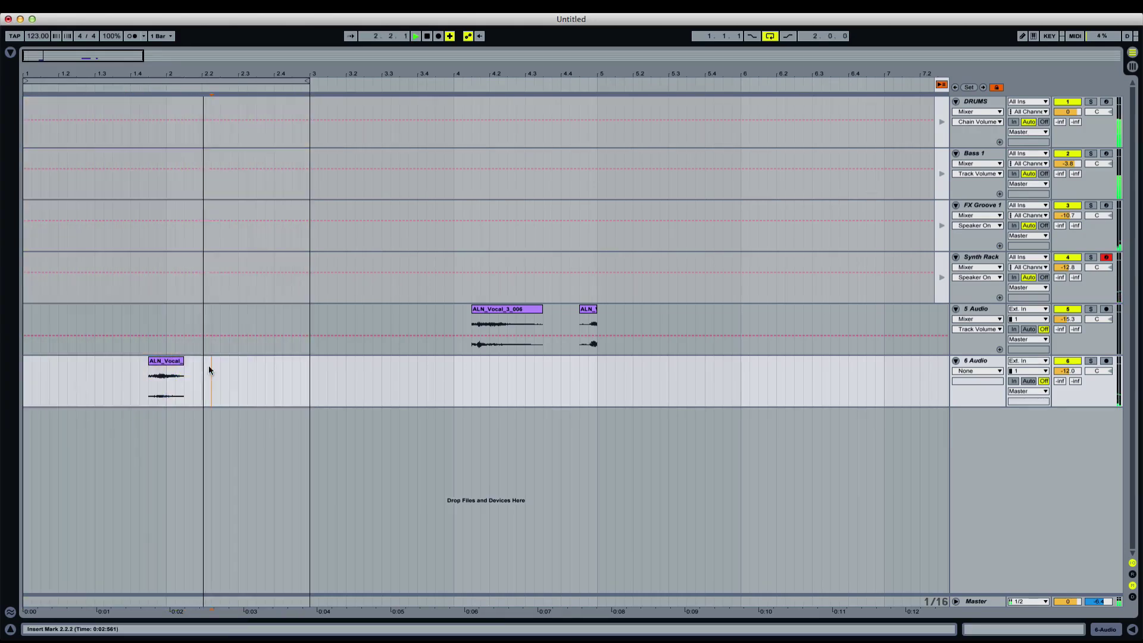
pyautogui.moveTo(586, 309); pyautogui.dragTo(298, 363)
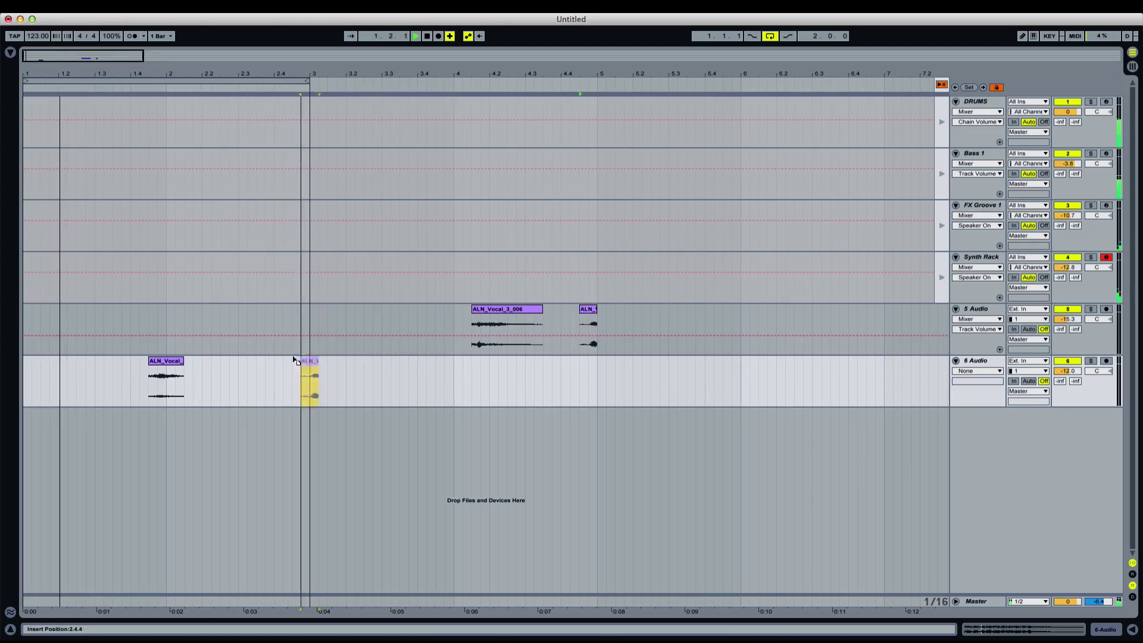
# Position the short vocal clip on the 6 Audio track so that it ends exactly at bar 3
pyautogui.click(336, 370)
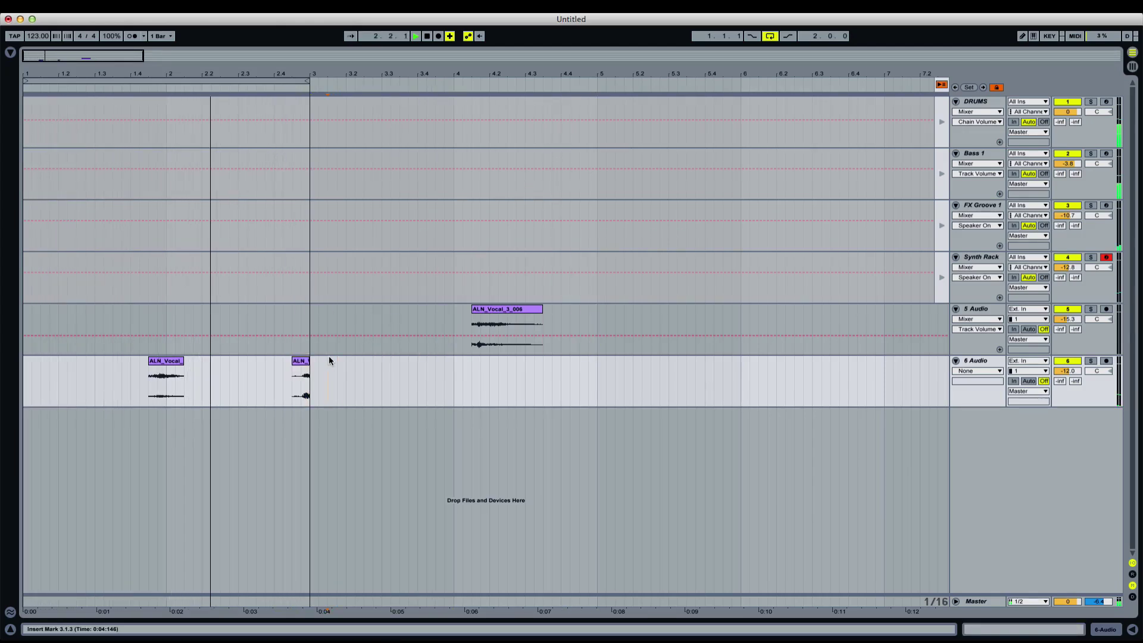
pyautogui.moveTo(304, 76); pyautogui.dragTo(469, 134)
pyautogui.click(467, 362)
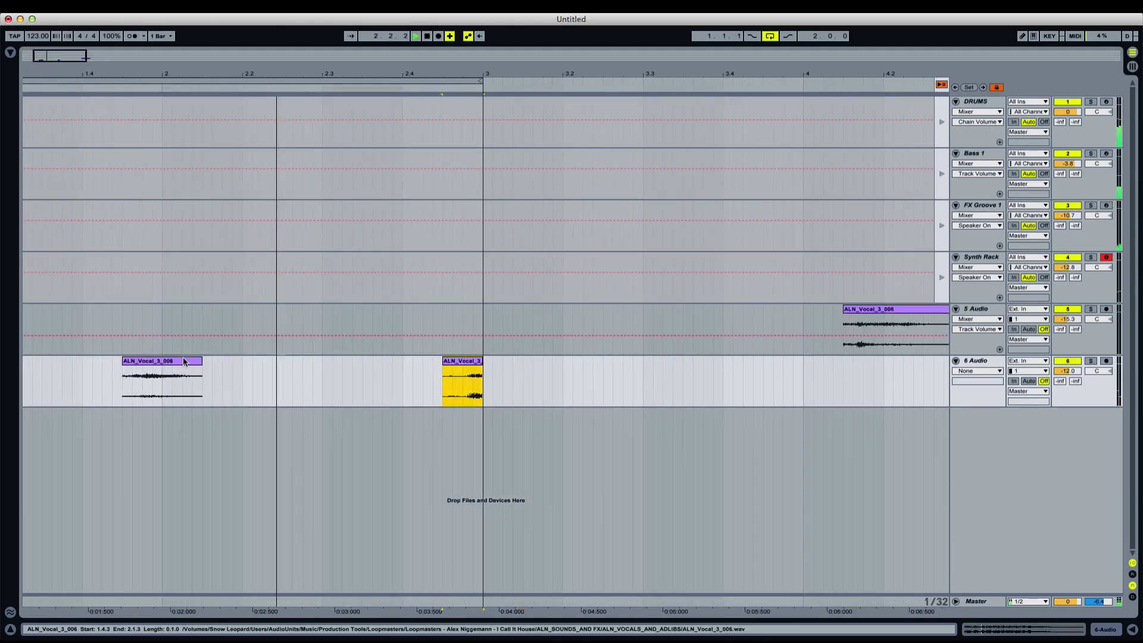
# Delete the ALN_Vocal_3_006 clip starting at 1.4.3 on the 6 Audio track
pyautogui.click(184, 360)
pyautogui.press('Delete')
pyautogui.moveTo(482, 76); pyautogui.dragTo(479, 29)
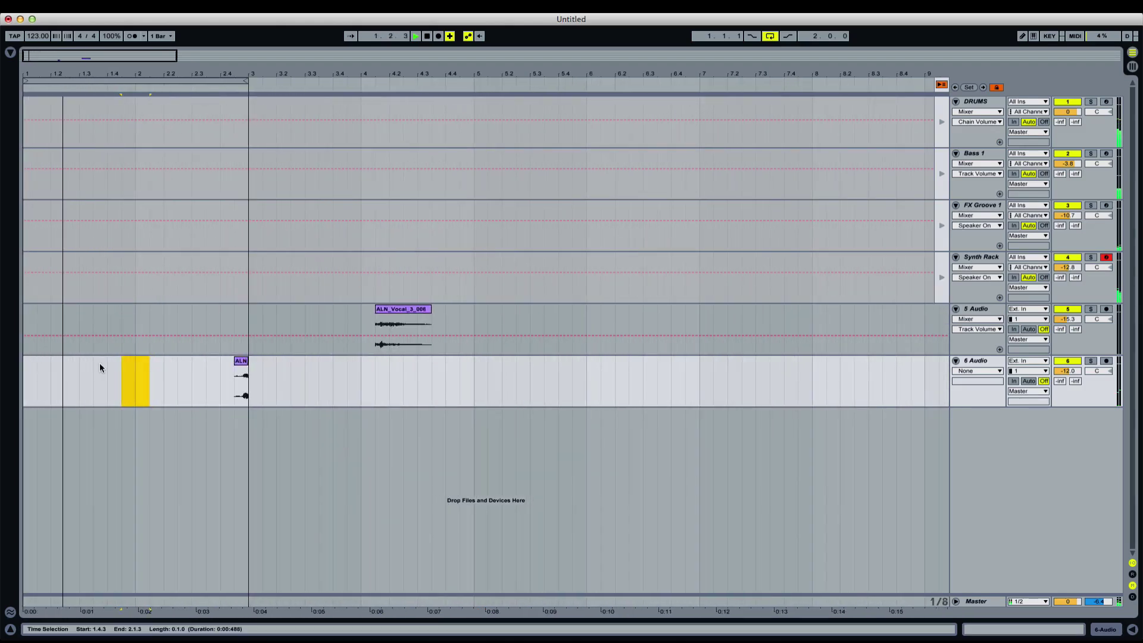
pyautogui.click(136, 373)
pyautogui.moveTo(248, 381); pyautogui.dragTo(133, 383)
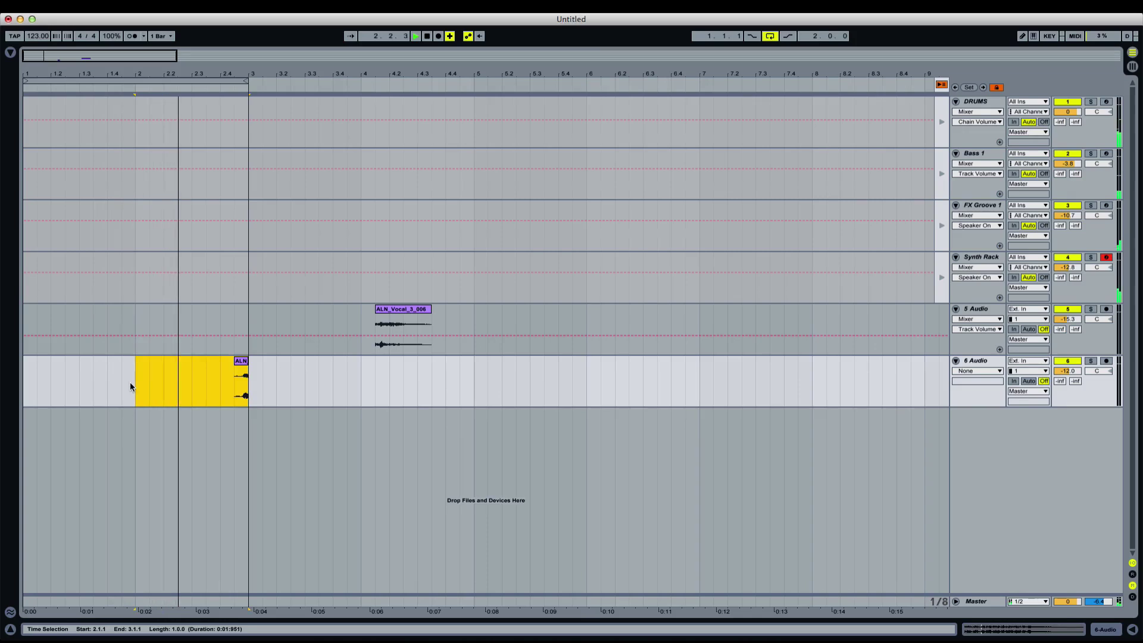
pyautogui.click(251, 374)
pyautogui.moveTo(251, 374); pyautogui.dragTo(12, 394)
pyautogui.click(331, 360)
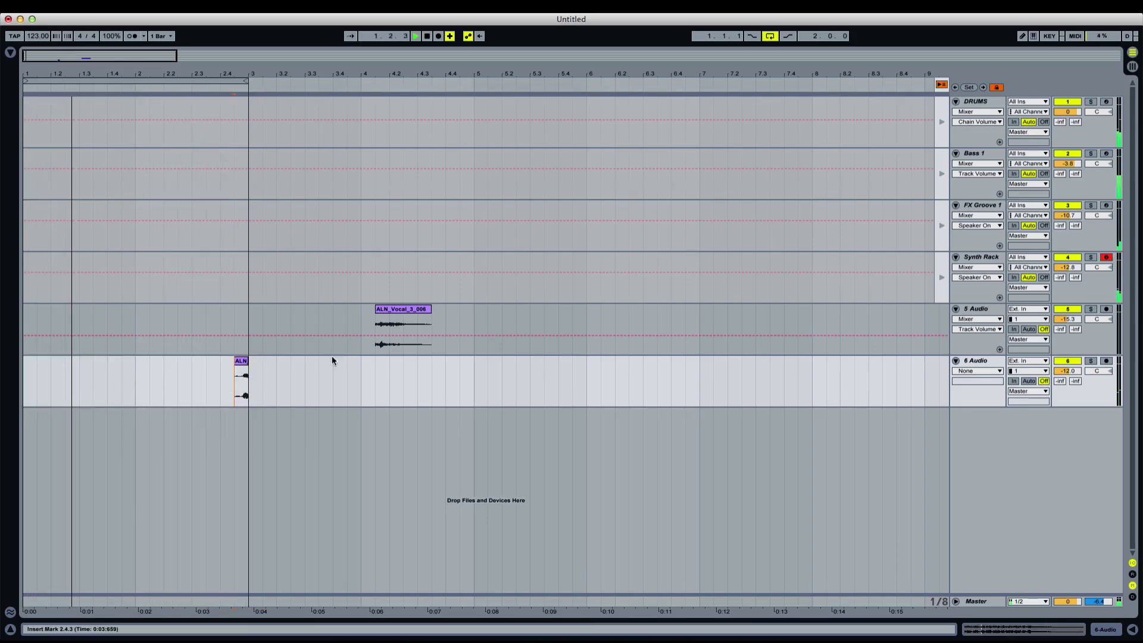
# Move the remaining longer vocal clip from 5 Audio to 6 Audio, starting at 2.2.3 directly before the short clip
pyautogui.moveTo(394, 309); pyautogui.dragTo(201, 375)
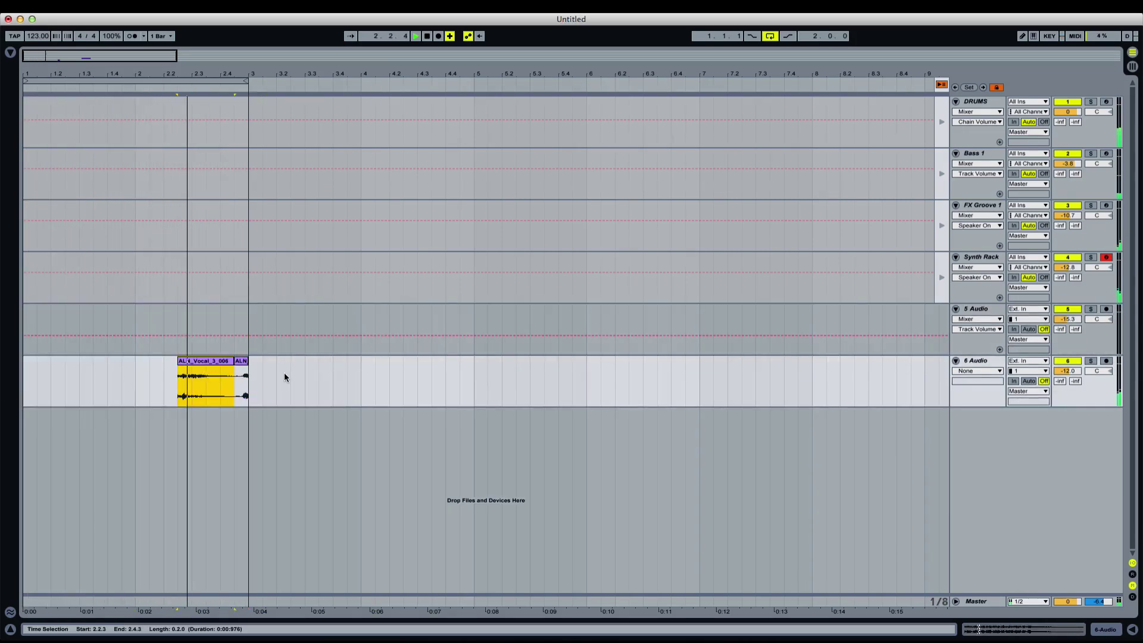
pyautogui.click(188, 360)
pyautogui.click(210, 381)
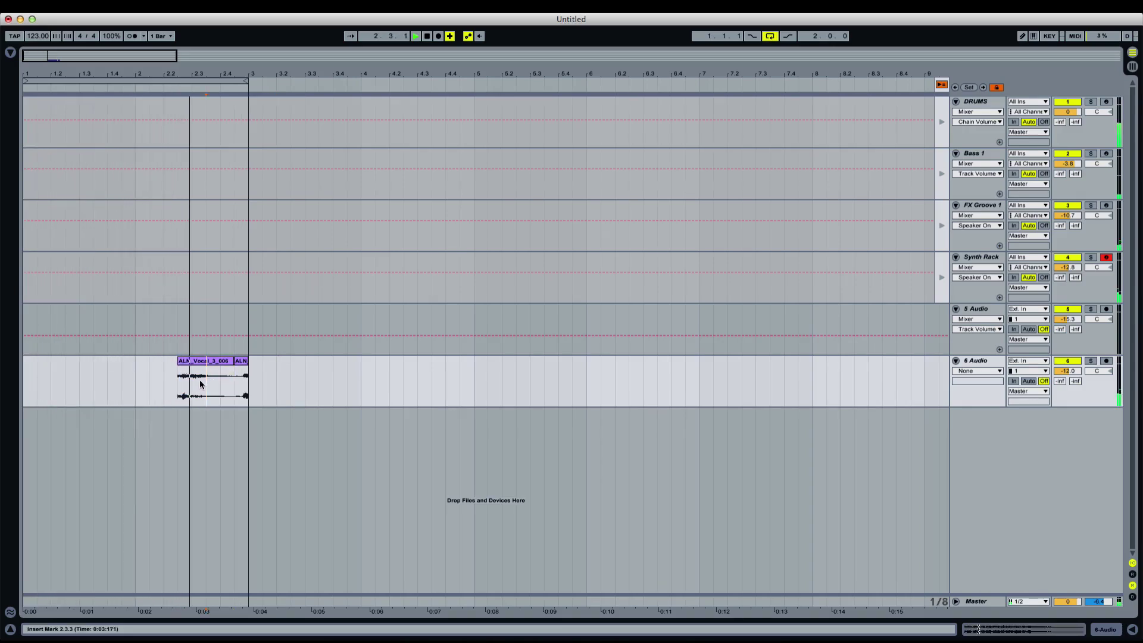
# Duplicate the first two bars of the 6 Audio track, and delete the longer vocal clip from the original two bars
pyautogui.moveTo(248, 378); pyautogui.dragTo(12, 376)
pyautogui.press('super+d')
pyautogui.click(325, 387)
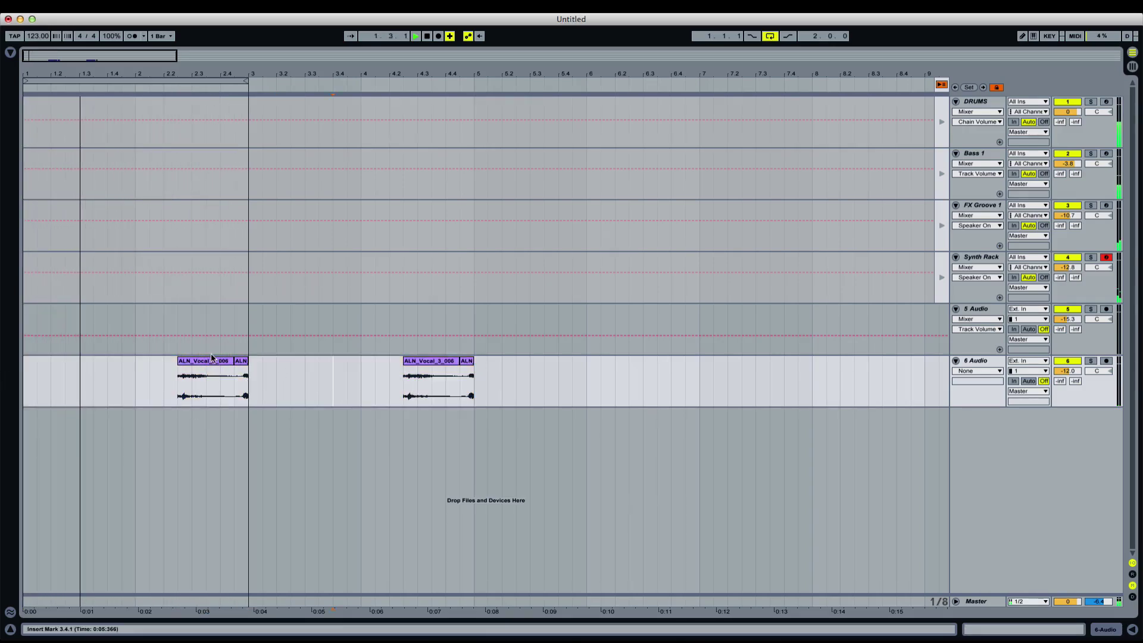
pyautogui.click(213, 361)
pyautogui.press('Delete')
# Extend the arrangement loop to four bars so it ends at bar 5
pyautogui.click(244, 81)
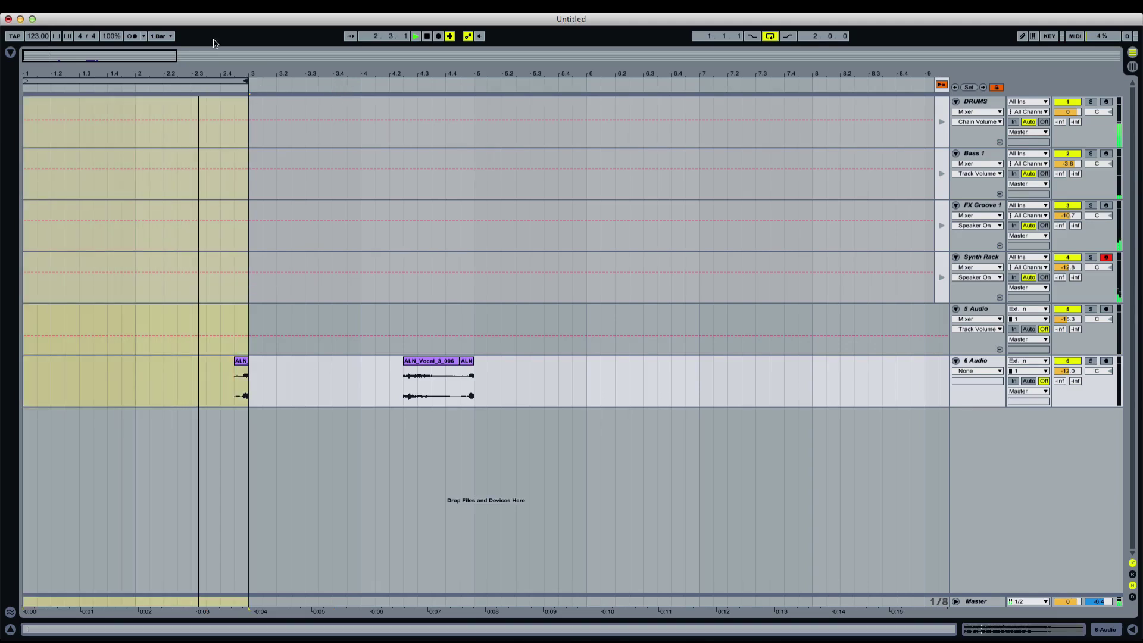
pyautogui.moveTo(246, 82); pyautogui.dragTo(474, 137)
pyautogui.click(249, 385)
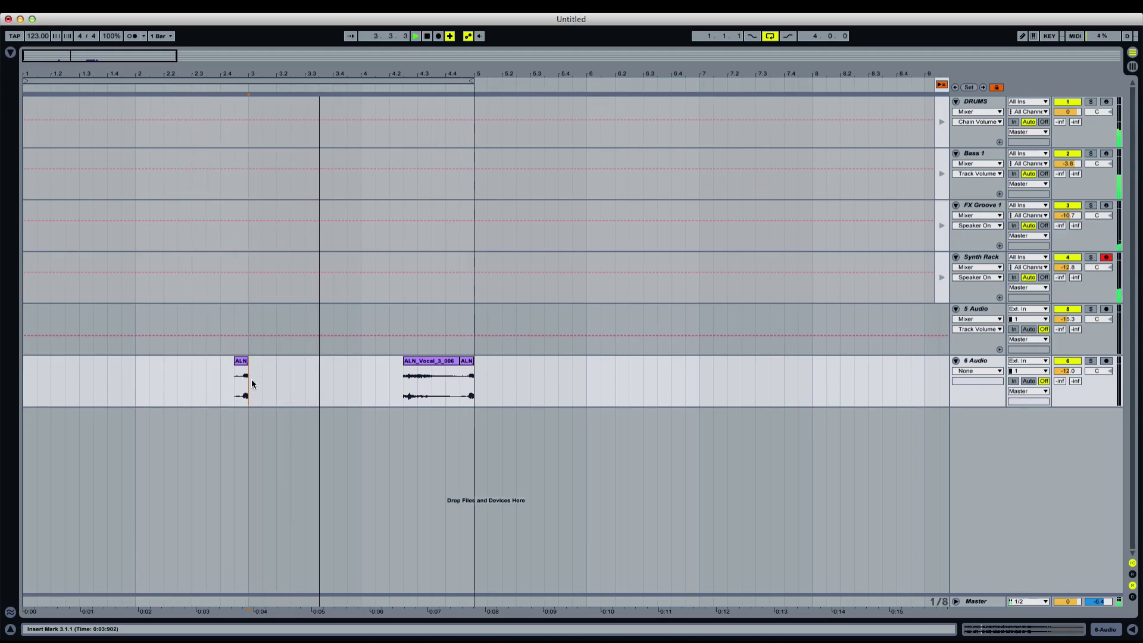
# Show the fades on the 6 Audio track and give the longer vocal clip a short fade-in
pyautogui.doubleClick(448, 361)
pyautogui.moveTo(229, 608); pyautogui.dragTo(229, 608)
pyautogui.click(975, 293)
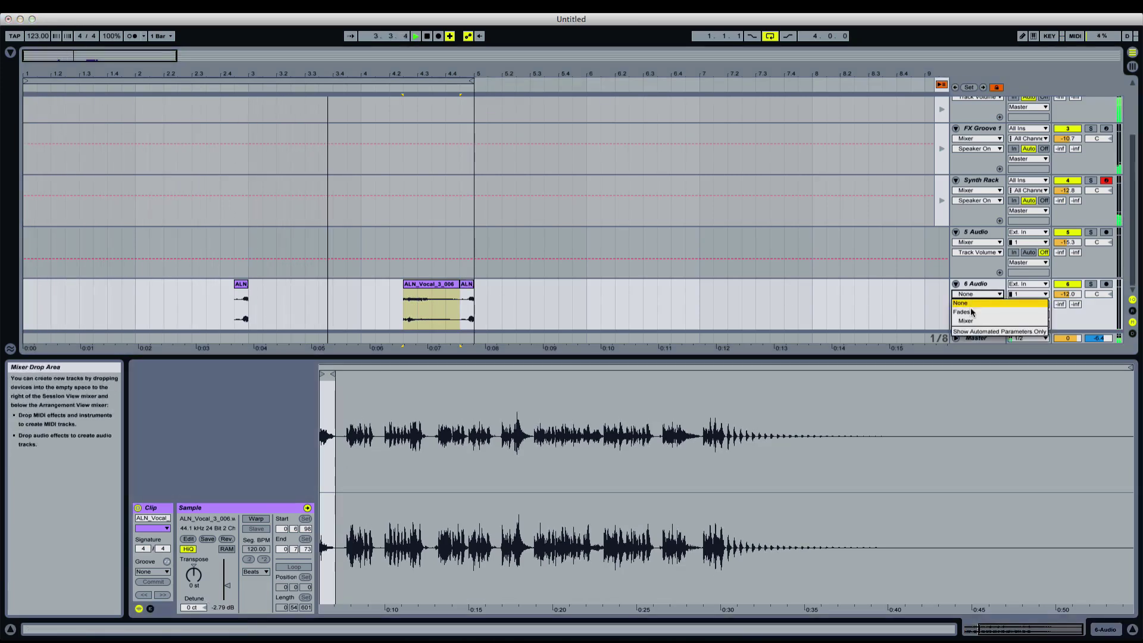
pyautogui.click(976, 304)
pyautogui.click(410, 295)
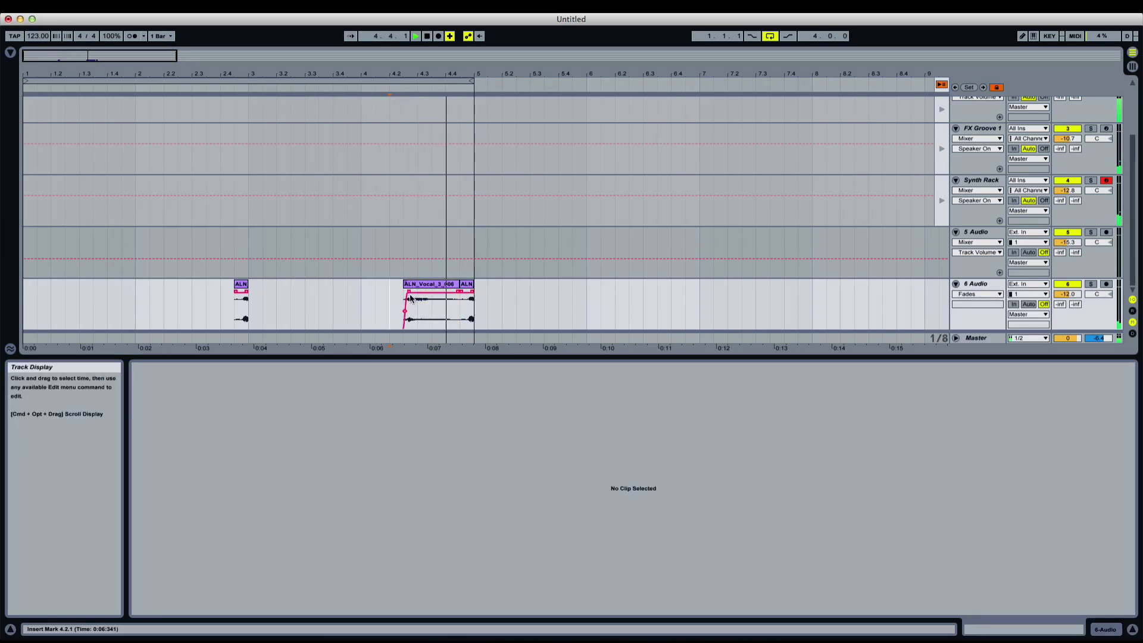
pyautogui.press('super+alt+l')
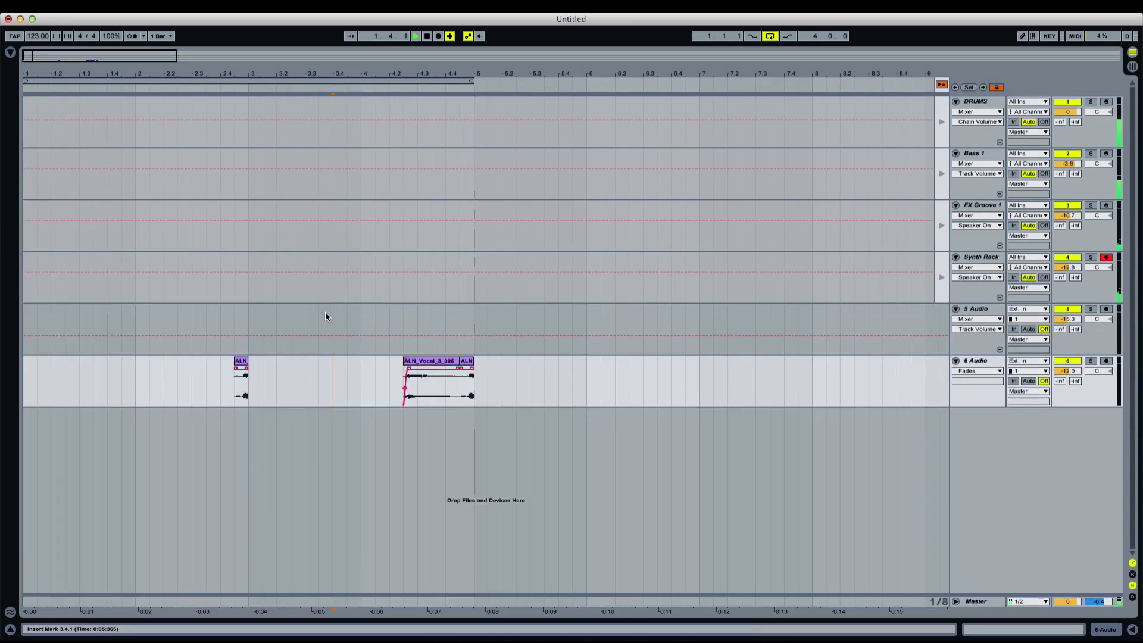
# Search the browser for "reverb" in Session View and load the Reverb effect onto the 6 Audio track
pyautogui.press('Tab')
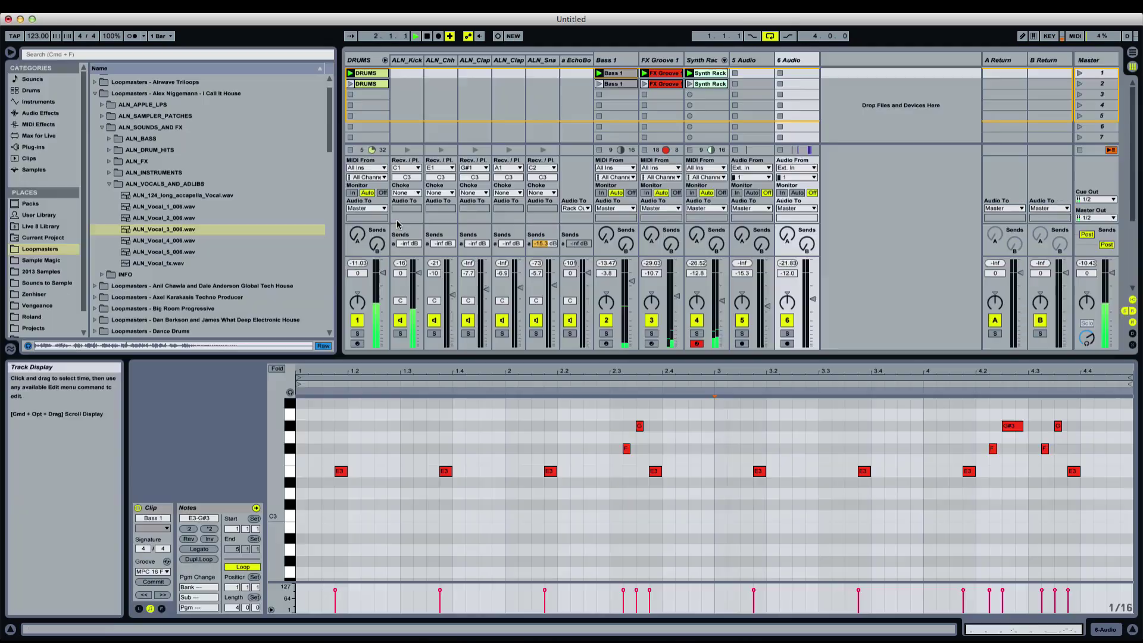
pyautogui.click(801, 62)
pyautogui.click(196, 184)
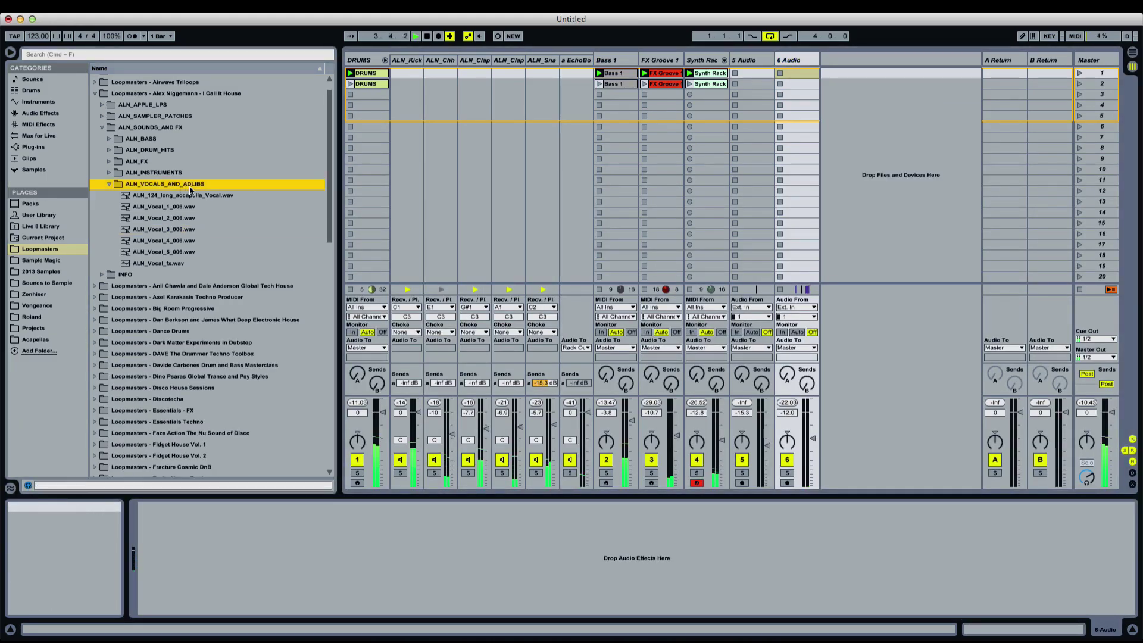
pyautogui.press('super+f')
pyautogui.write('reverb')
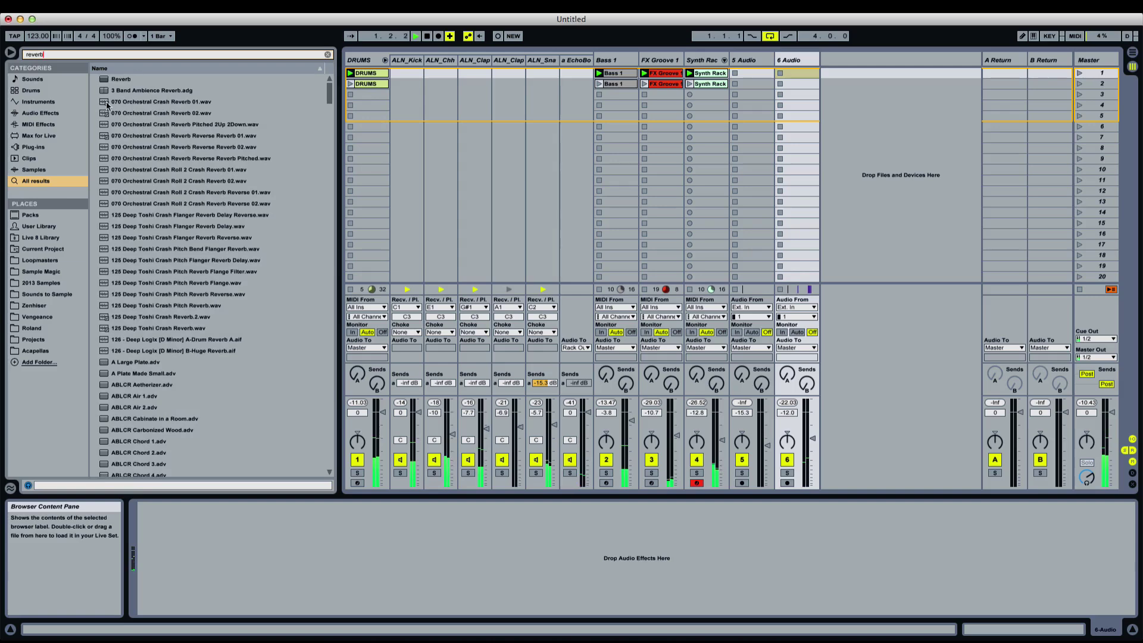
pyautogui.press('Down')
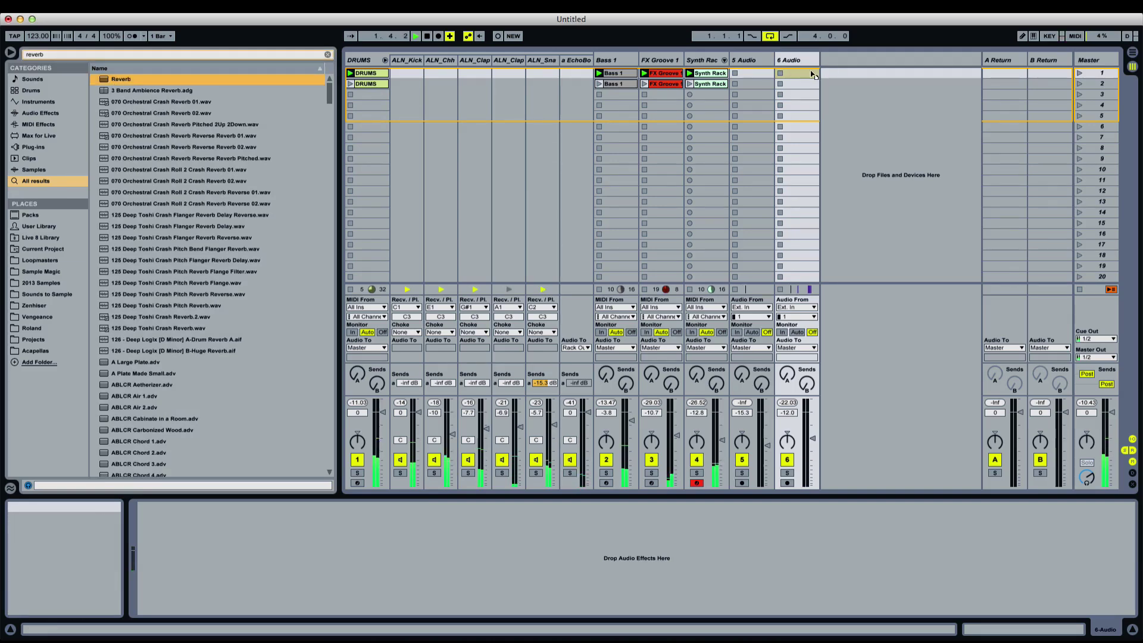
pyautogui.press('Return')
# Search the browser for "compress" and add the Compressor after the Reverb on 6 Audio
pyautogui.press('super+f')
pyautogui.write('compress')
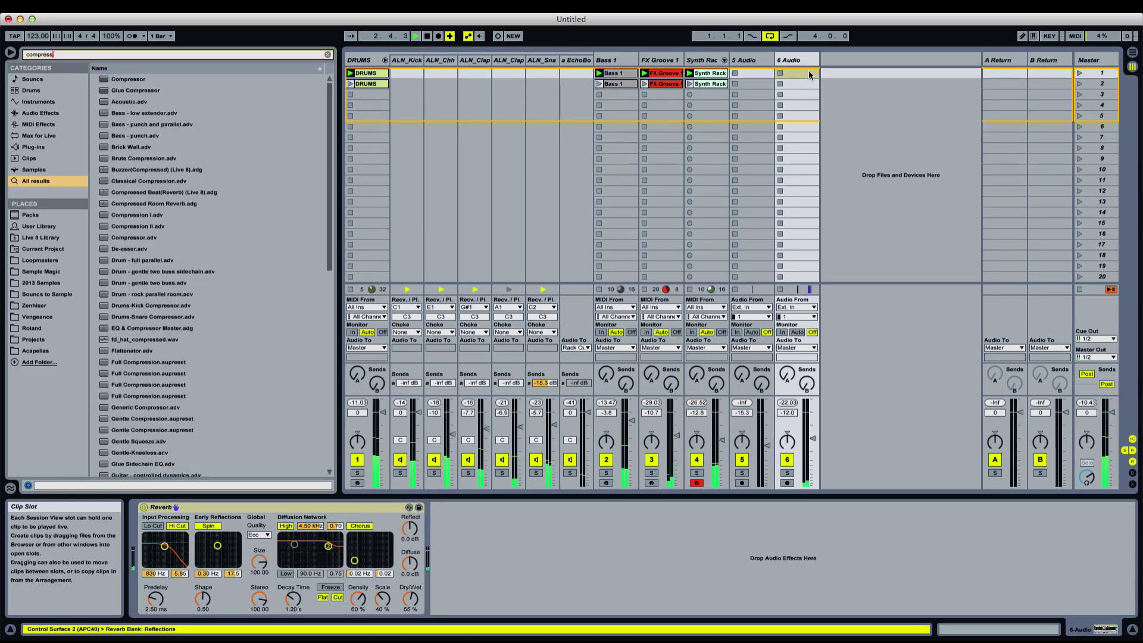
pyautogui.press('Down')
pyautogui.press('Return')
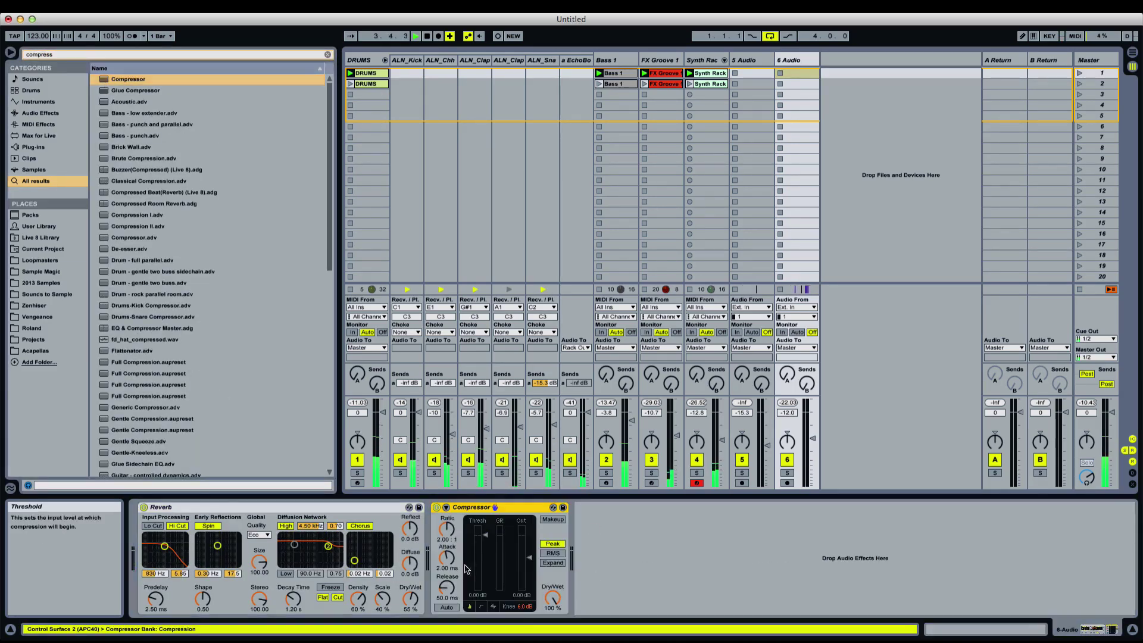
# Enable the Compressor's sidechain with DRUMS as the source, tapped from the ALN Kick 005 chain Post FX
pyautogui.click(446, 507)
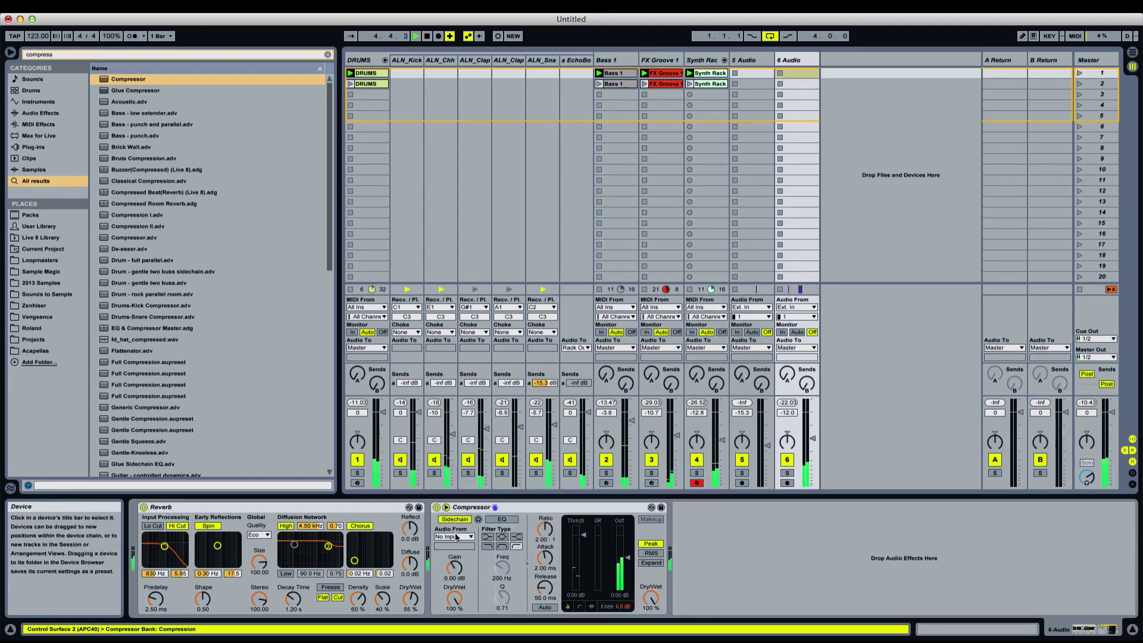
pyautogui.click(456, 538)
pyautogui.click(457, 550)
pyautogui.click(461, 546)
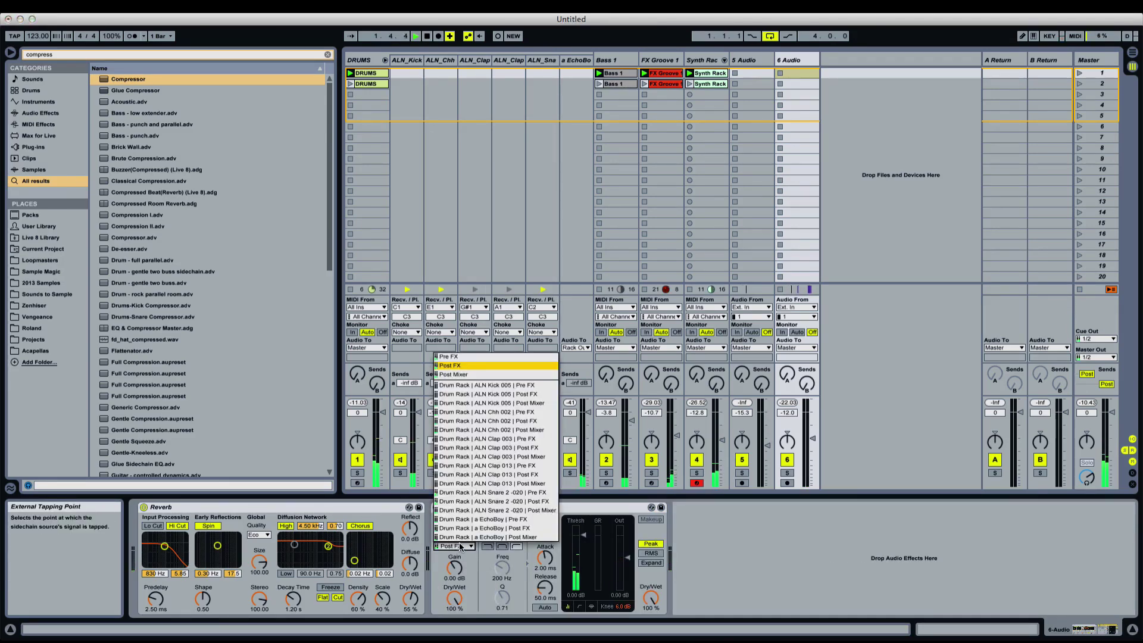
pyautogui.click(530, 394)
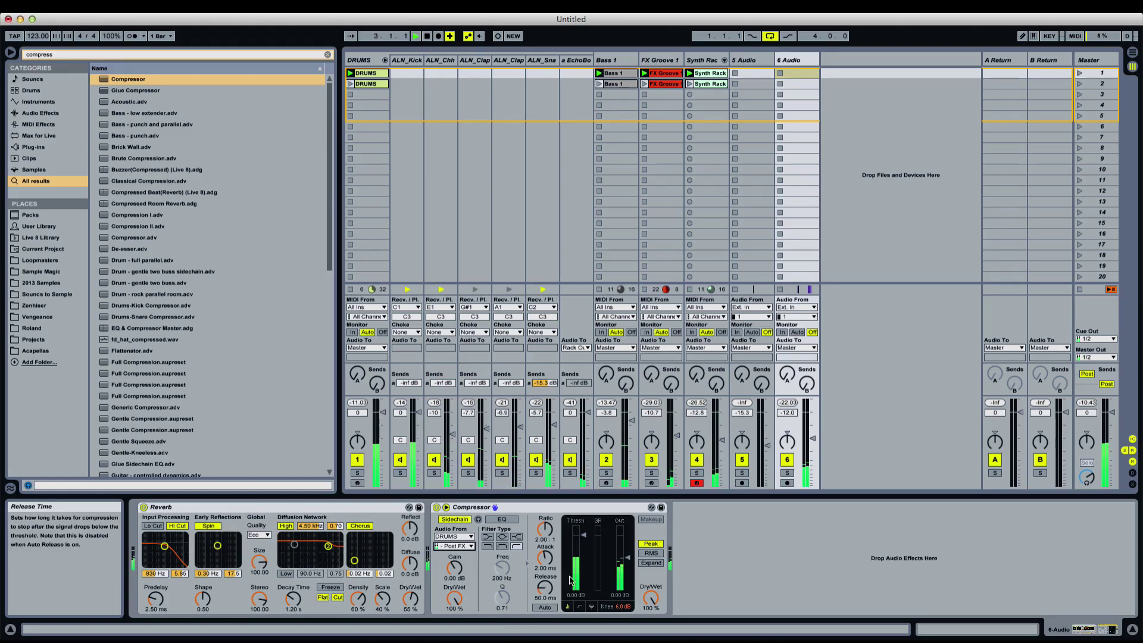
# Rename the drum rack chains Kick, CHH1, Clap 1, Clap 2 and Snare 1
pyautogui.click(425, 60)
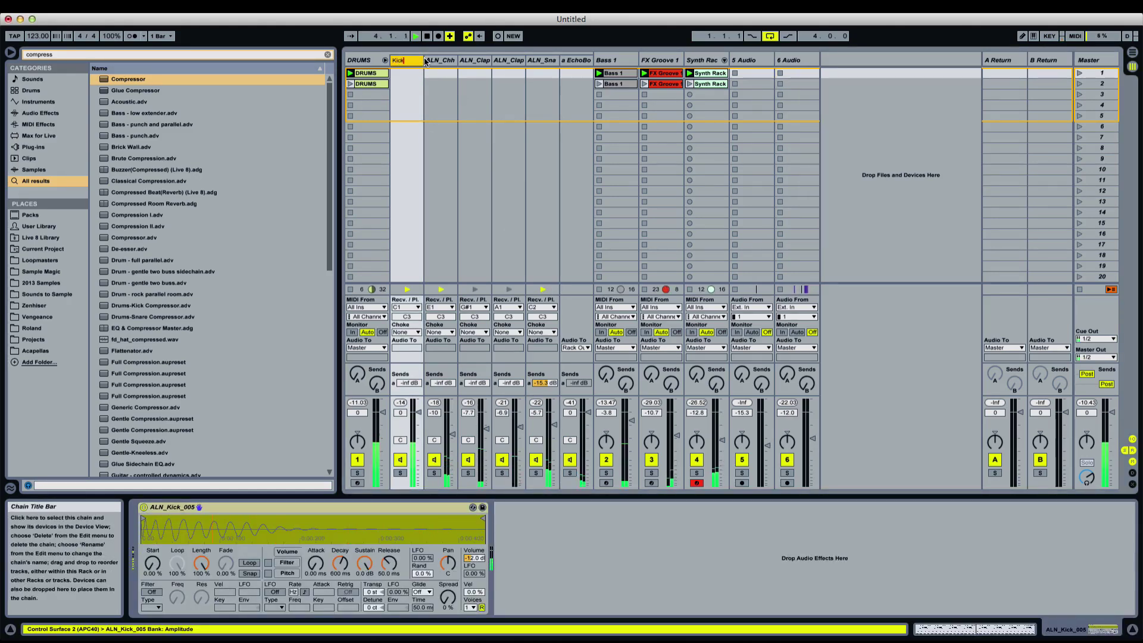
pyautogui.click(426, 62)
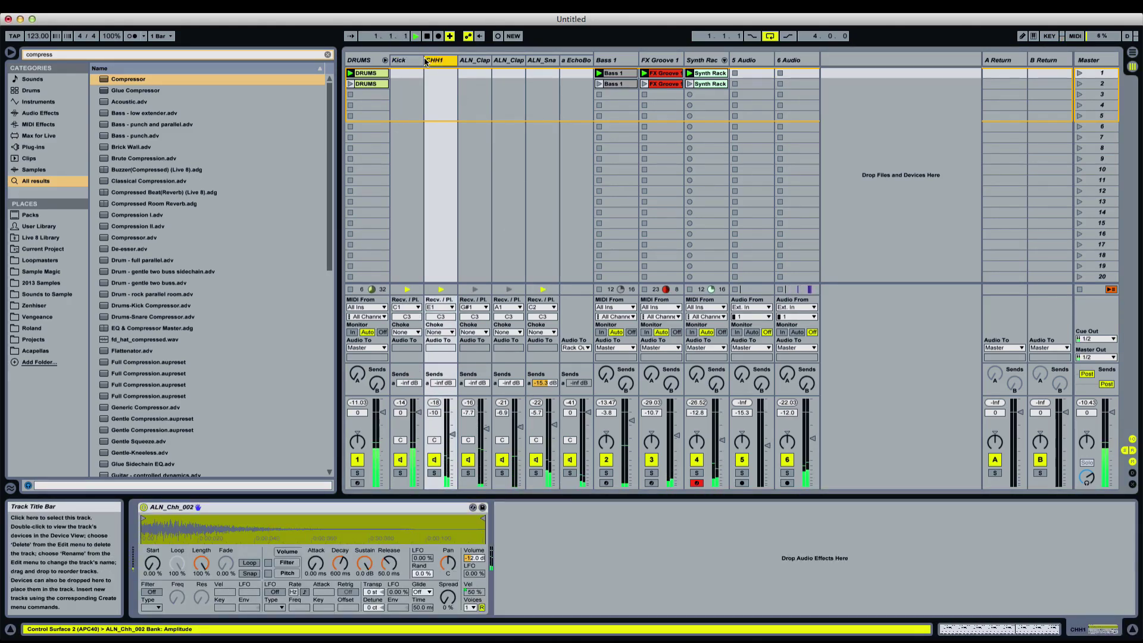
pyautogui.press('Right')
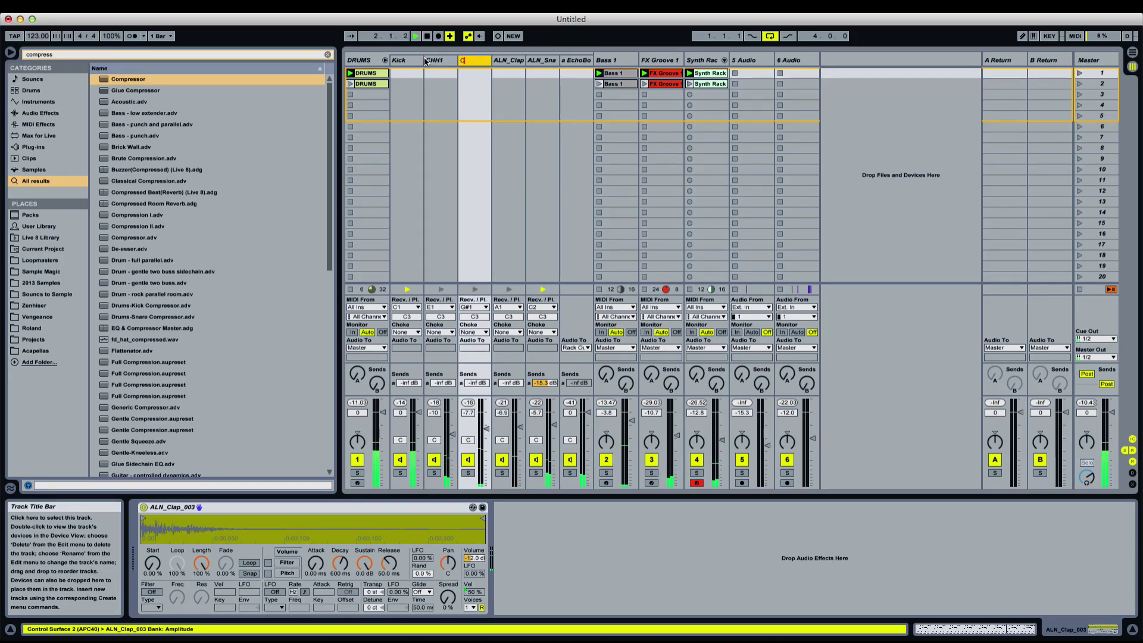
pyautogui.press('Right')
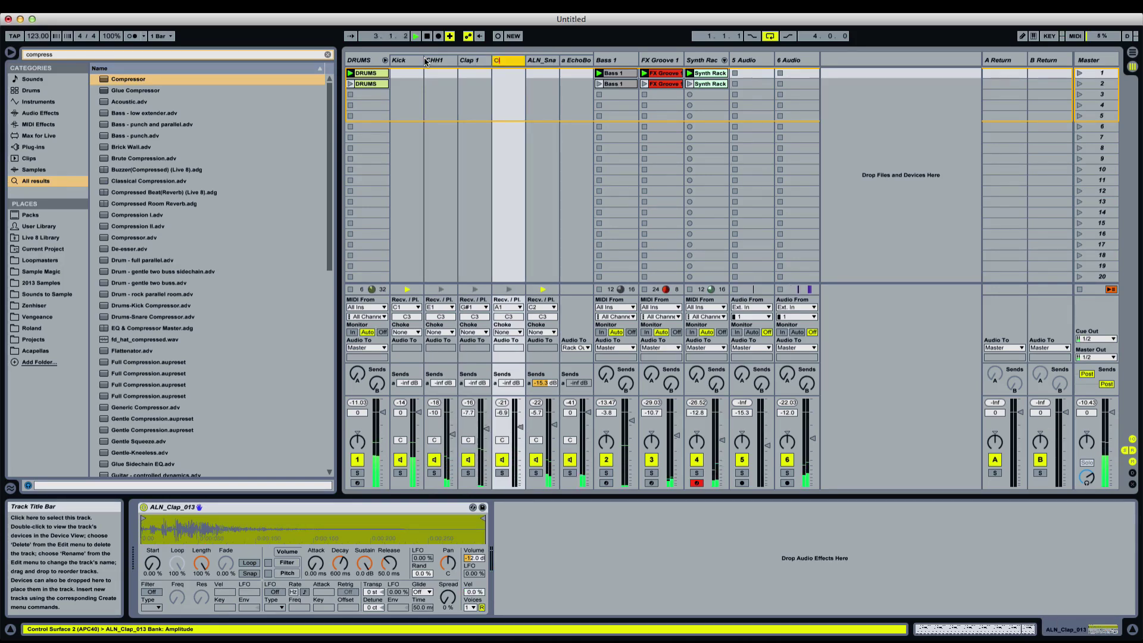
pyautogui.press('Right')
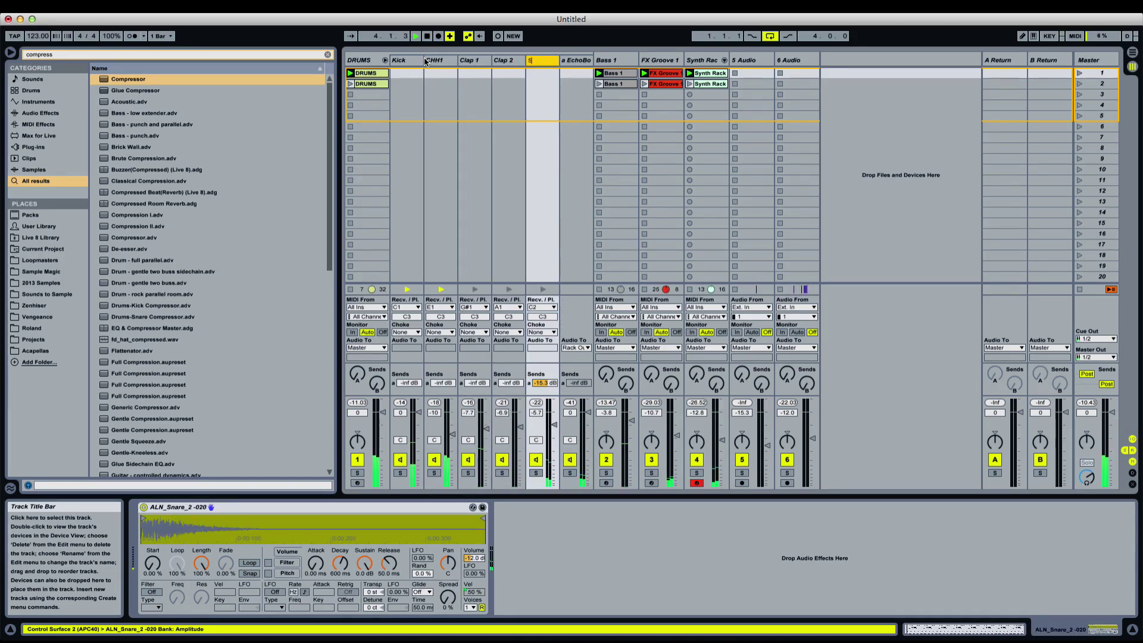
pyautogui.press('Right')
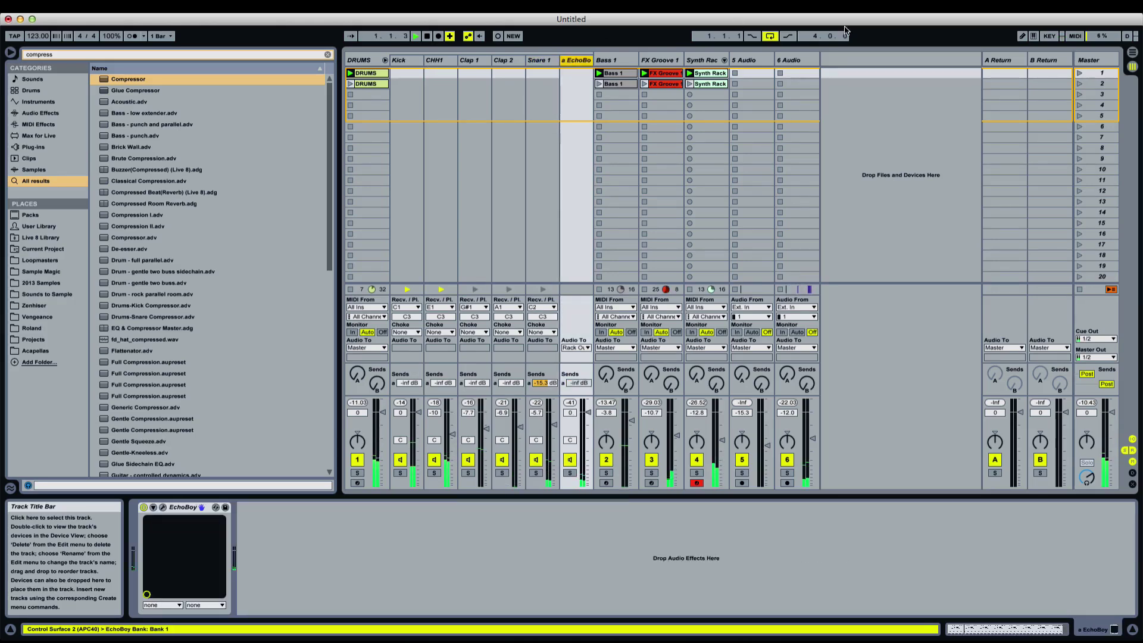
# Rename the drum rack's EchoBoy return chain "1/8 Echo"
pyautogui.click(789, 61)
pyautogui.click(577, 60)
pyautogui.press('super+r')
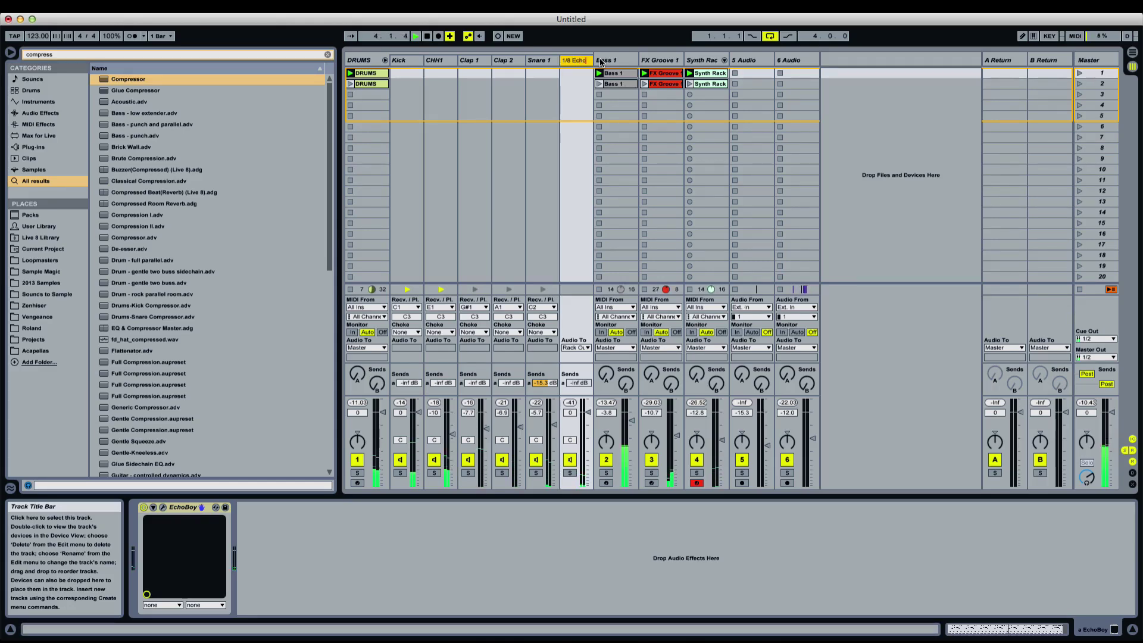
# Set the 6 Audio Compressor to RMS with ratio 3.00:1, threshold -31.0 dB, attack 0.37 ms and release 63.2 ms
pyautogui.click(806, 66)
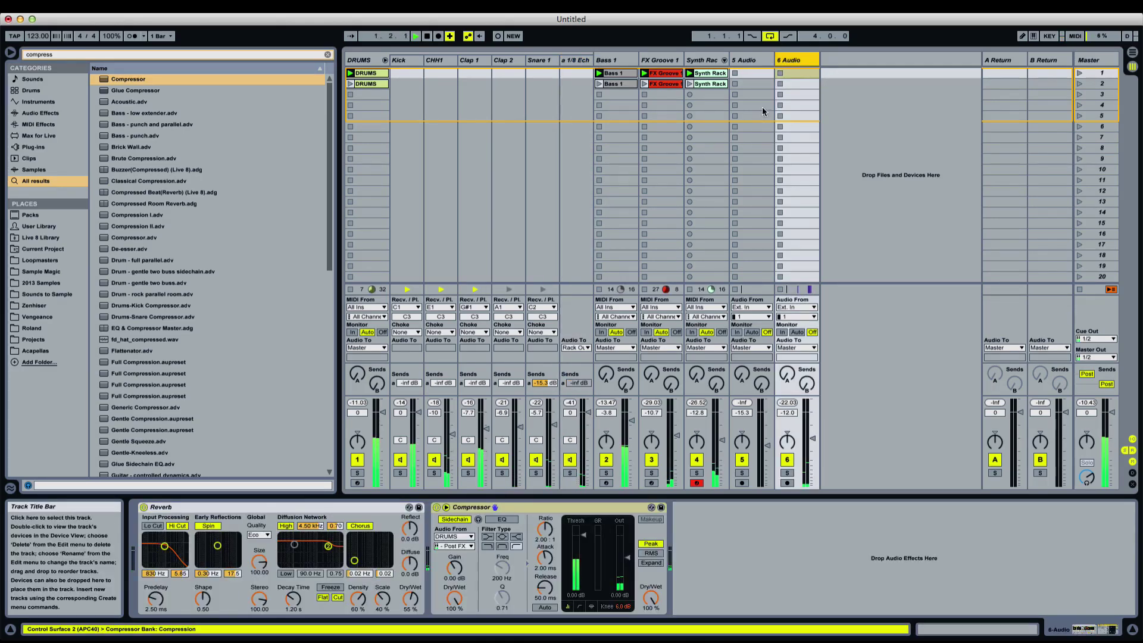
pyautogui.click(527, 509)
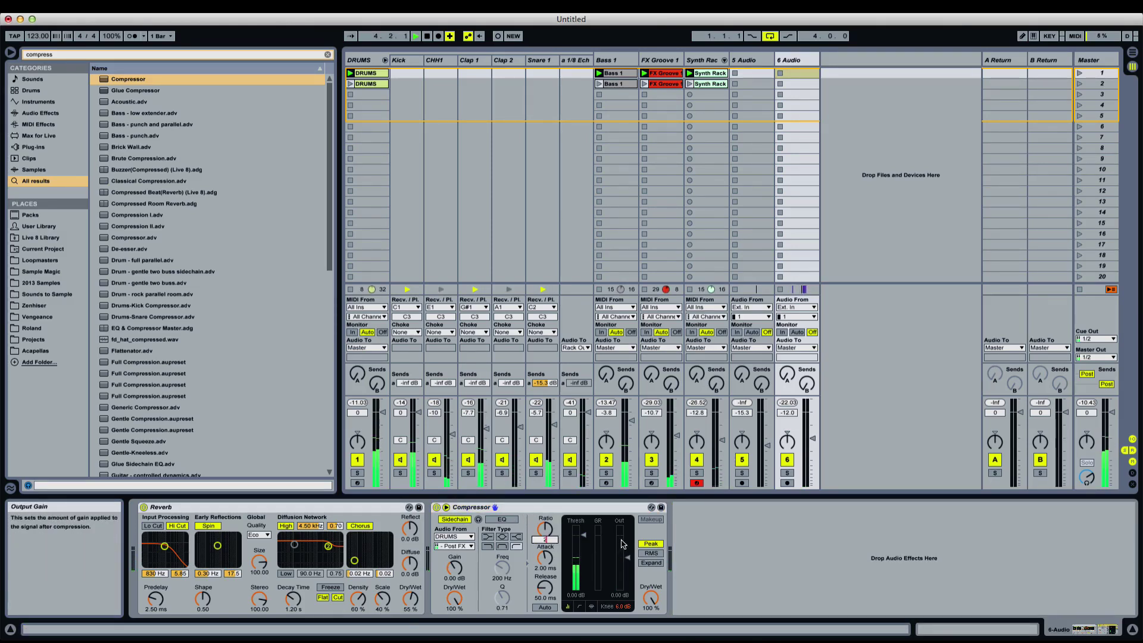
pyautogui.moveTo(546, 539); pyautogui.dragTo(546, 521)
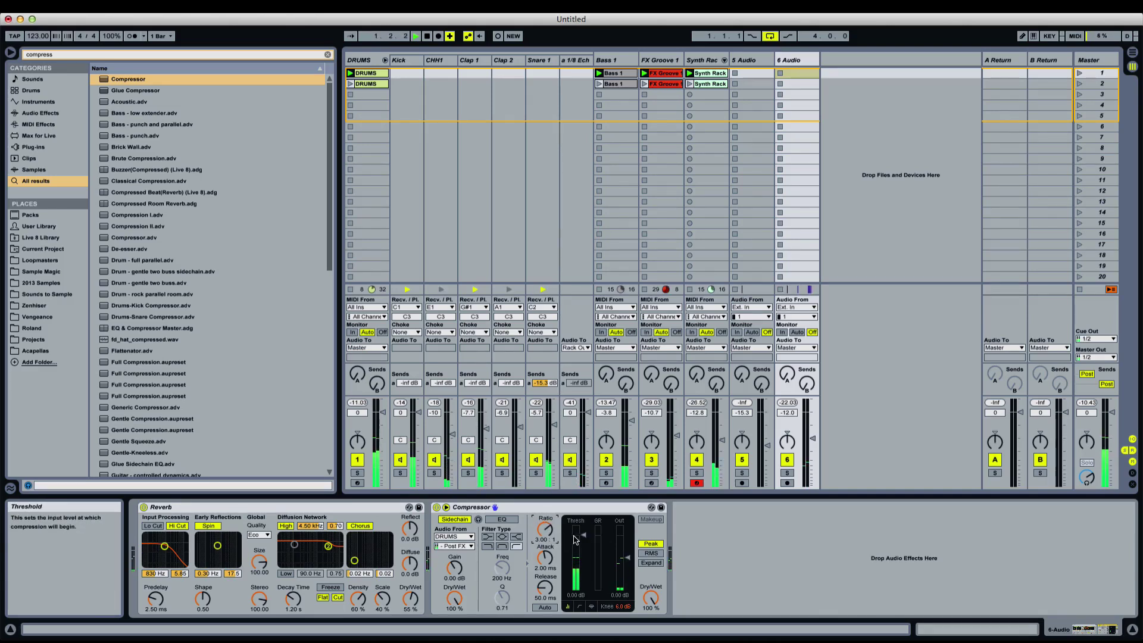
pyautogui.click(646, 553)
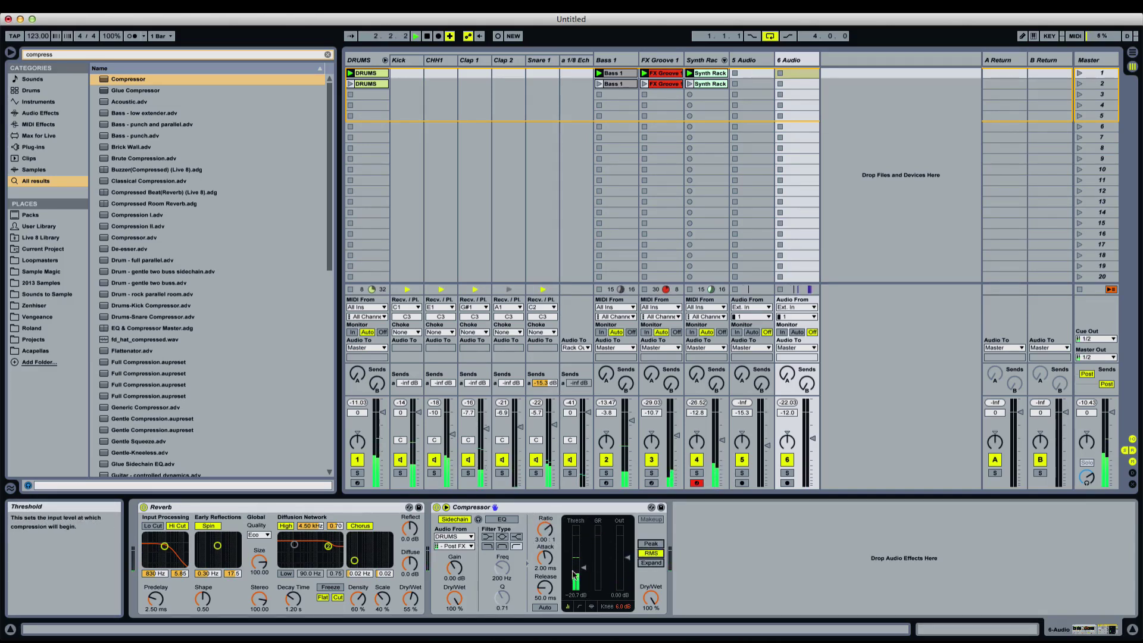
pyautogui.moveTo(569, 559); pyautogui.dragTo(569, 567)
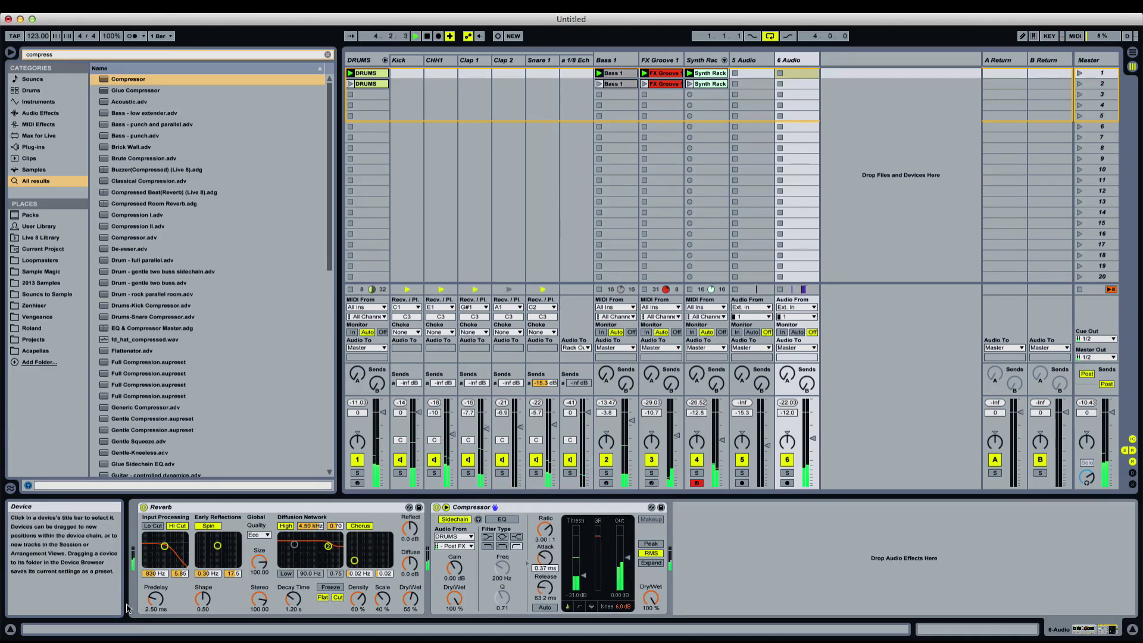
# Set the Reverb's decay time to 6.24 s, size to about 49, quality to High and predelay to 50.4 ms, with input cuts, Spin and Chorus off
pyautogui.moveTo(291, 602); pyautogui.dragTo(260, 567)
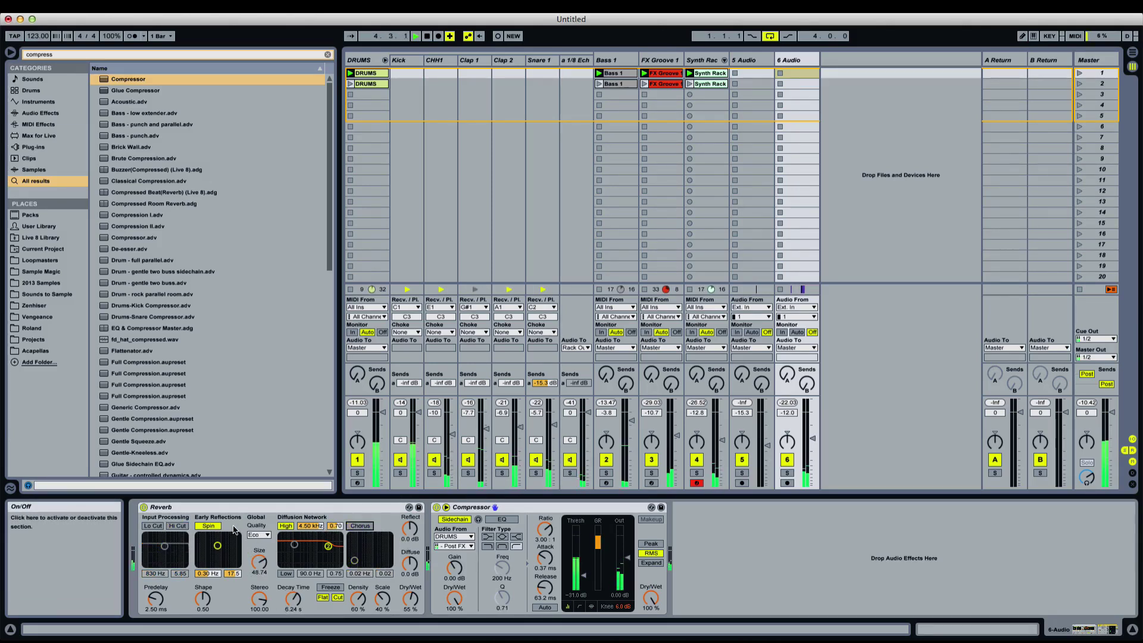
pyautogui.click(259, 534)
pyautogui.click(259, 554)
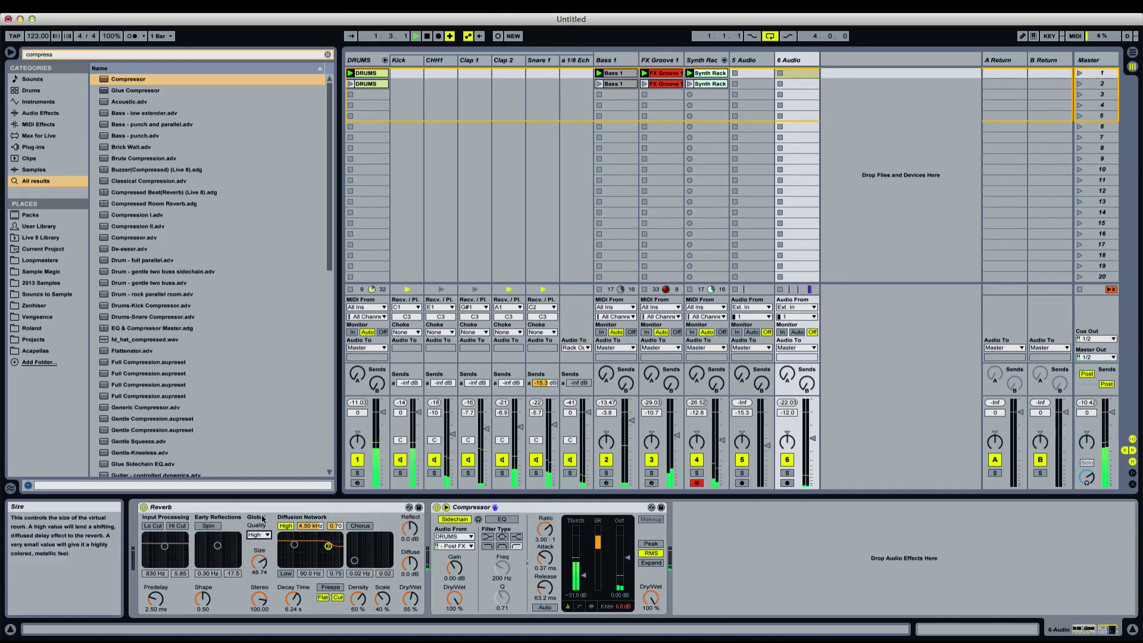
pyautogui.moveTo(156, 608); pyautogui.dragTo(156, 595)
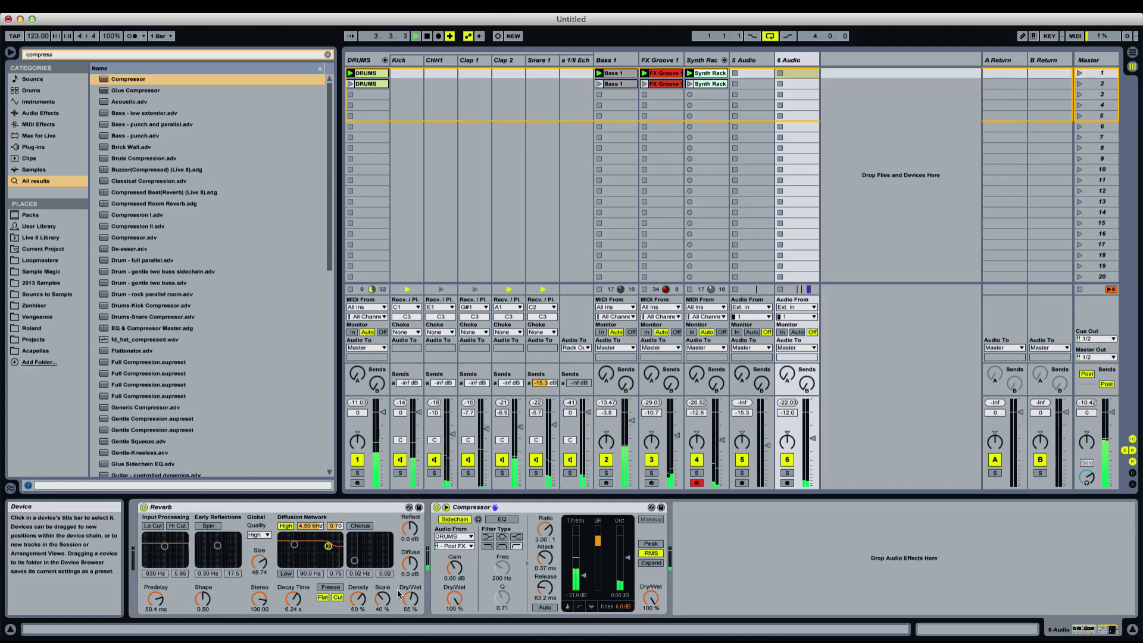
# Set the Reverb's dry/wet to 37%, Reflect to -0.9 dB and the diffusion network's shelves to 3.11 kHz high and 101 Hz low
pyautogui.moveTo(410, 598); pyautogui.dragTo(410, 604)
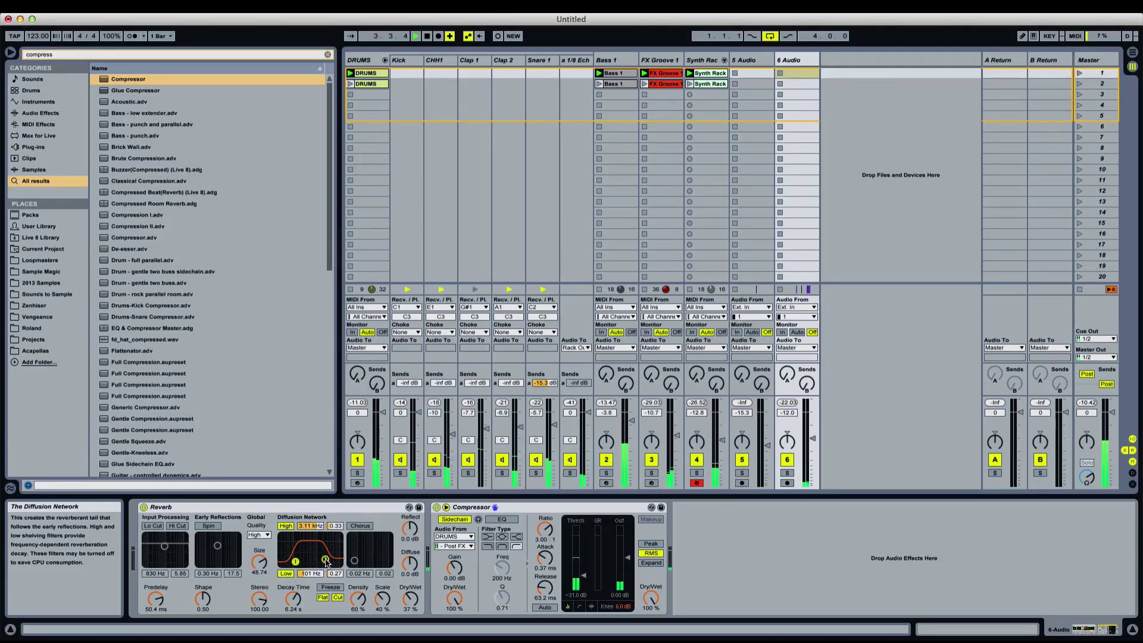
pyautogui.click(349, 507)
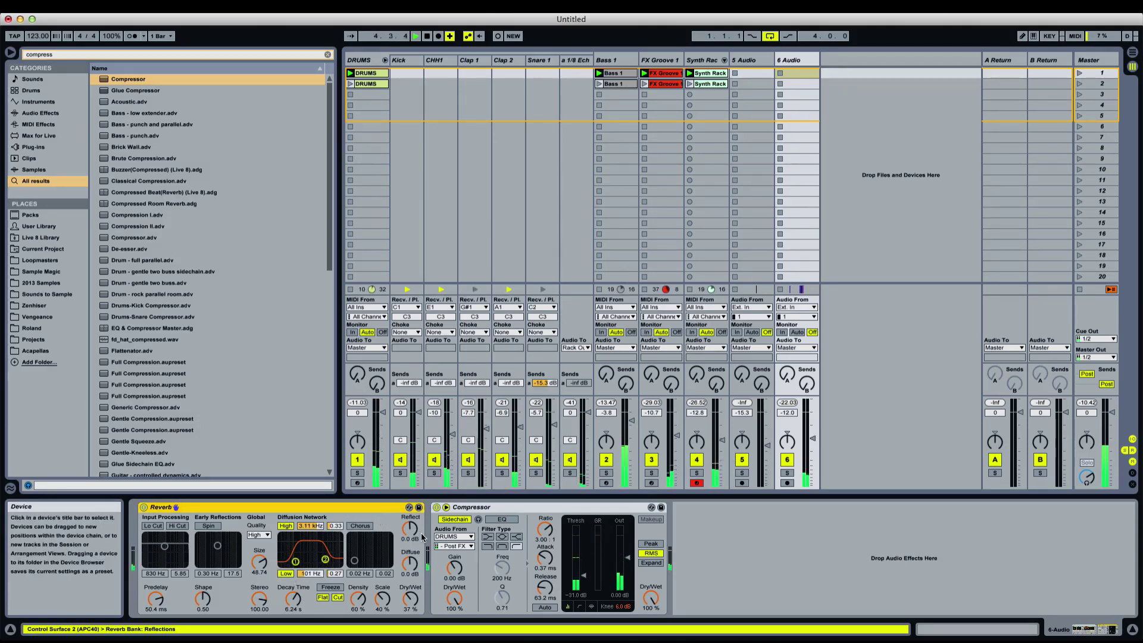
pyautogui.moveTo(410, 529); pyautogui.dragTo(409, 532)
pyautogui.click(863, 428)
pyautogui.click(757, 539)
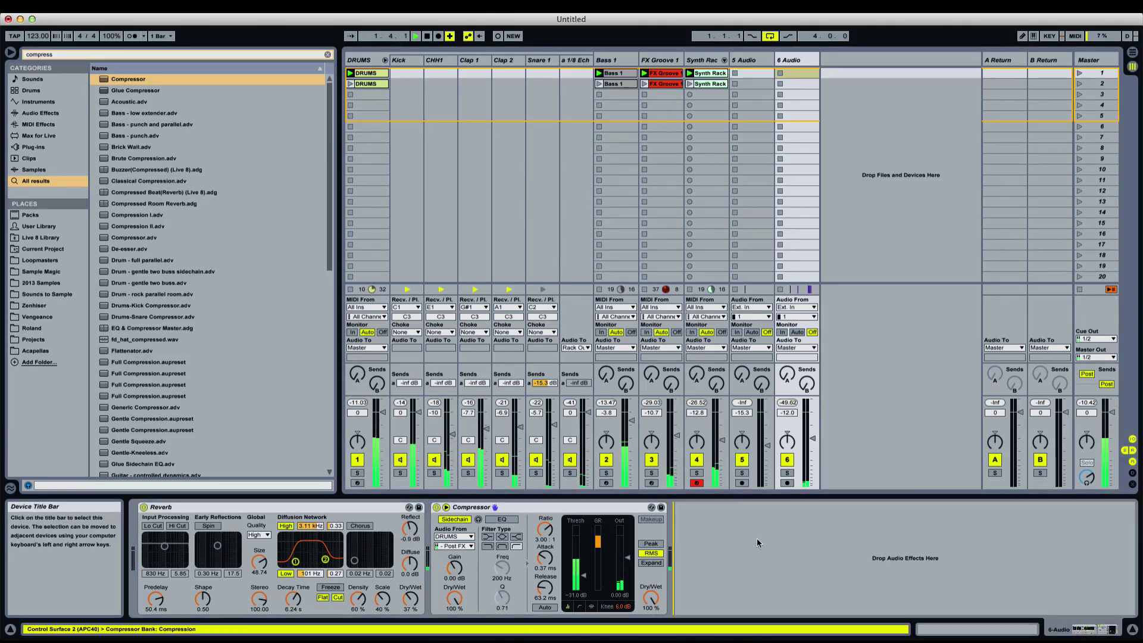
# Raise the system volume and clear the compressor search from the browser
pyautogui.press('XF86AudioRaiseVolume')
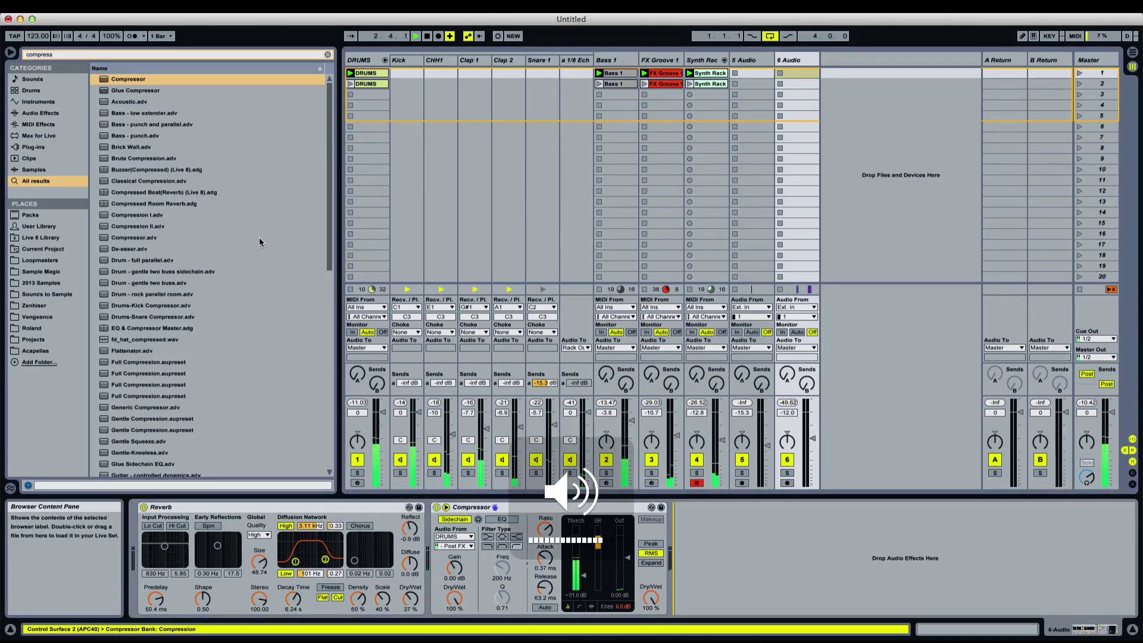
pyautogui.click(327, 55)
pyautogui.click(245, 222)
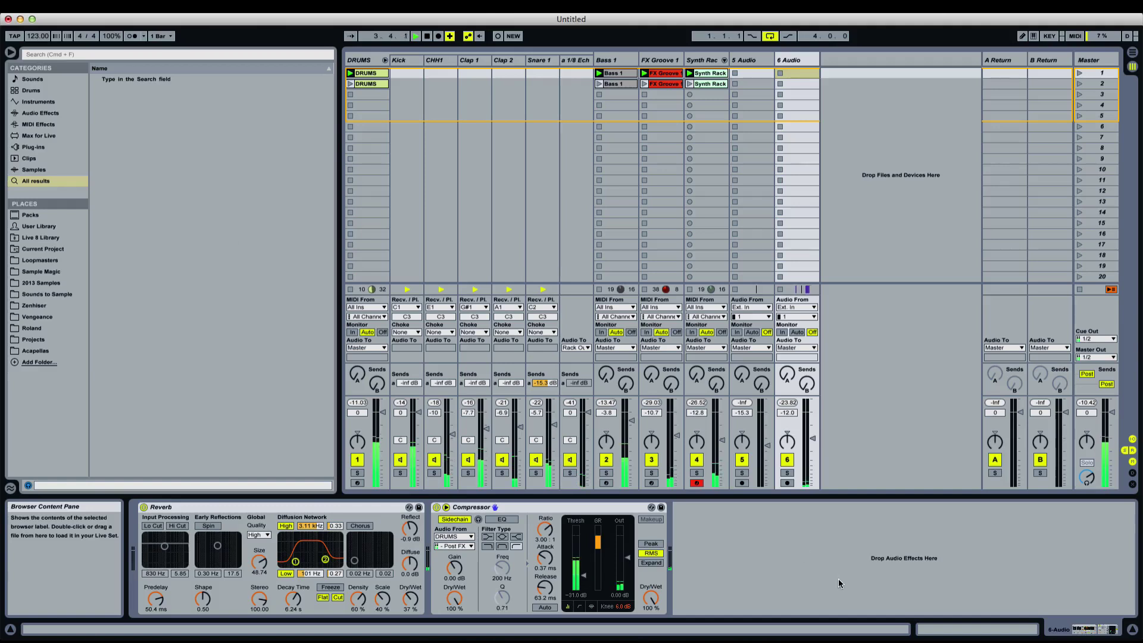
pyautogui.click(799, 71)
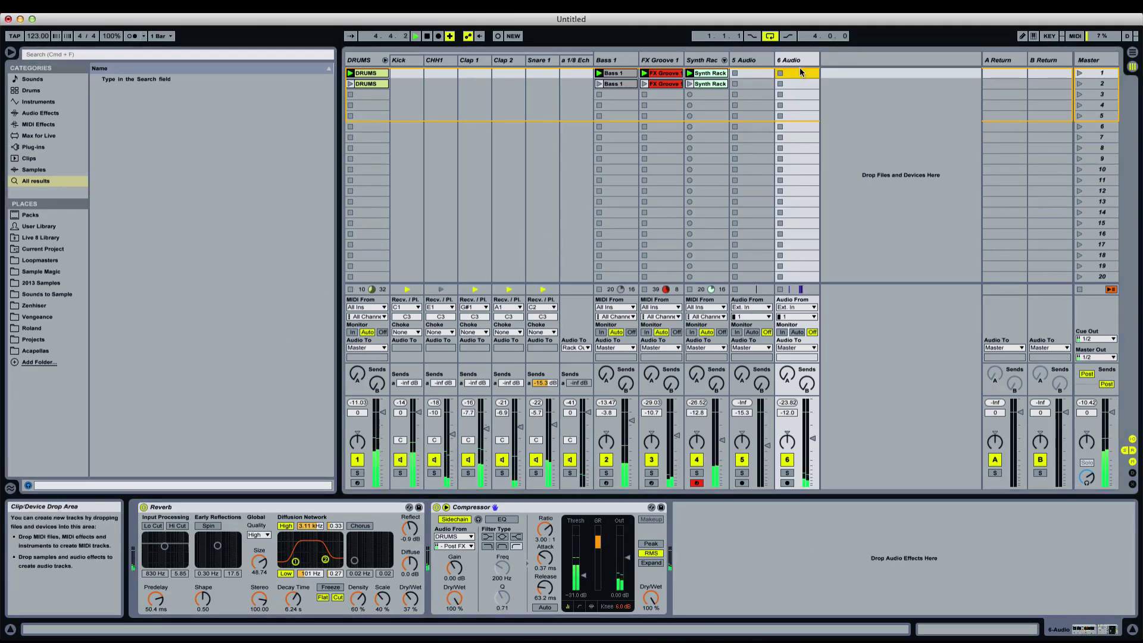
pyautogui.click(279, 146)
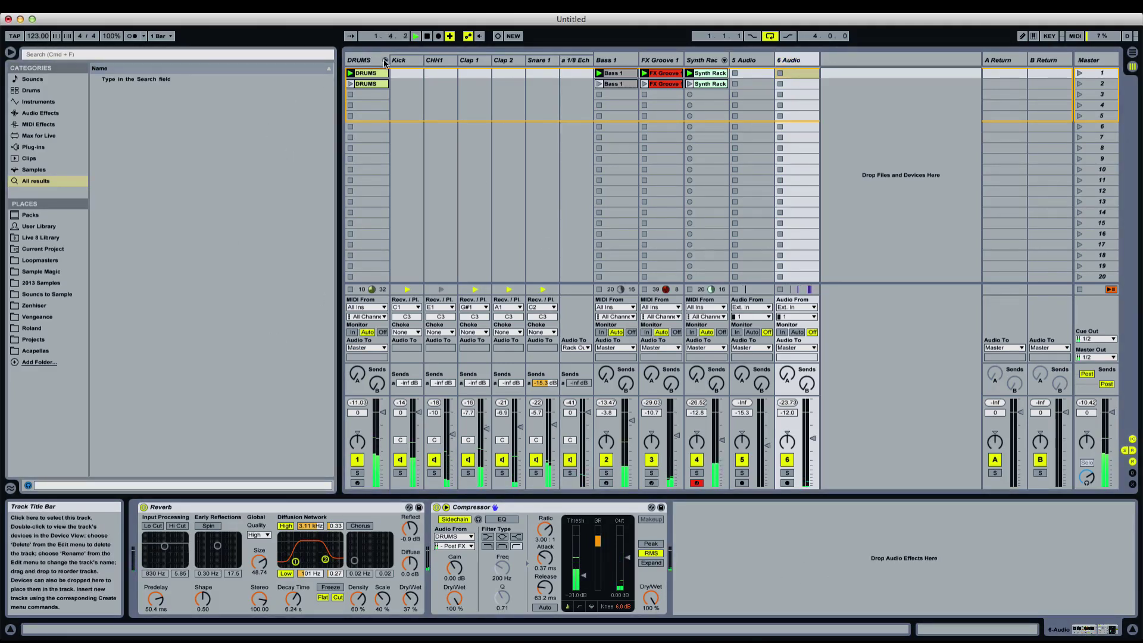
# Collapse the drum rack's chains in the mixer and select the Synth Rack track
pyautogui.click(384, 61)
pyautogui.click(401, 61)
pyautogui.click(454, 60)
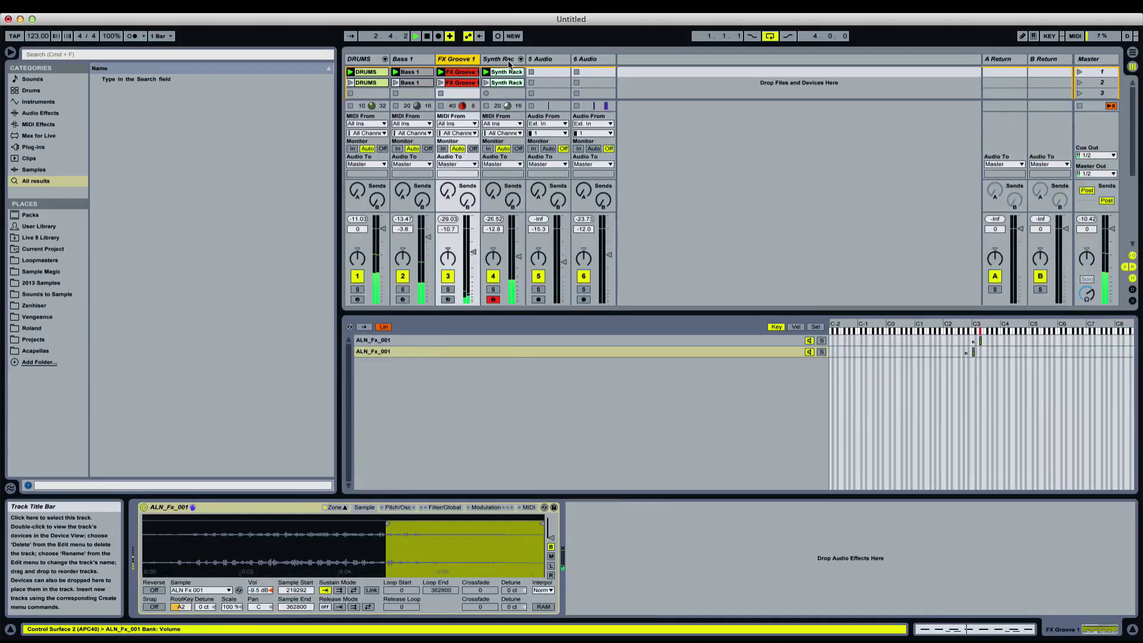
pyautogui.click(498, 61)
# In the Loopmasters library, collapse ALN_VOCALS_AND_ADLIBS and expand the ALN_INSTRUMENTS folder
pyautogui.click(241, 138)
pyautogui.click(48, 260)
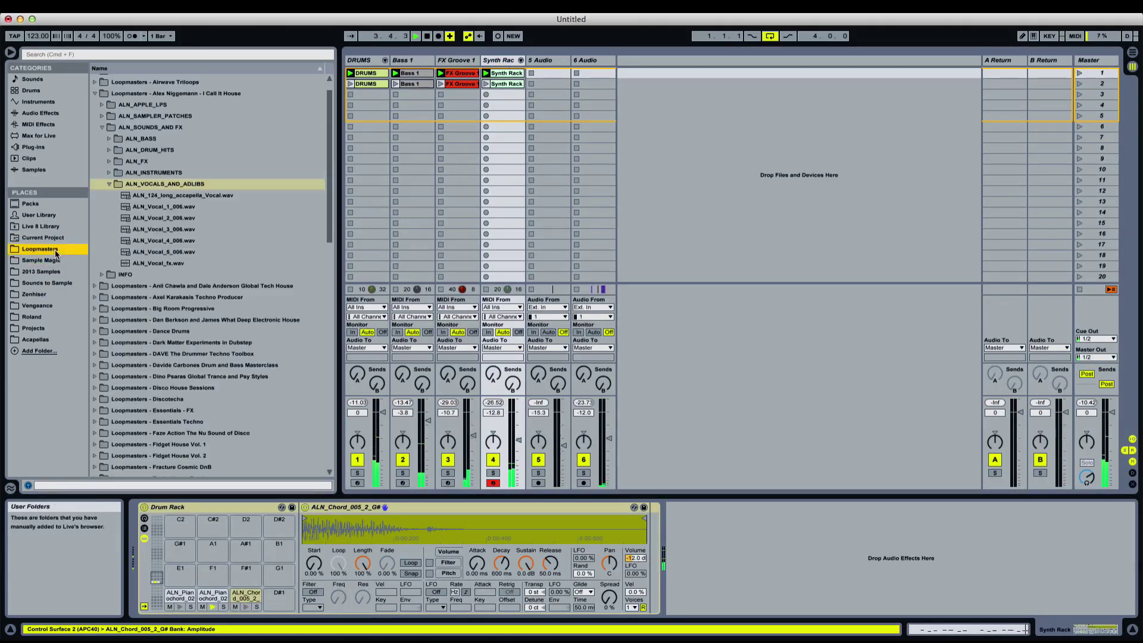
pyautogui.click(227, 184)
pyautogui.press('Left')
pyautogui.press('Up')
pyautogui.press('Right')
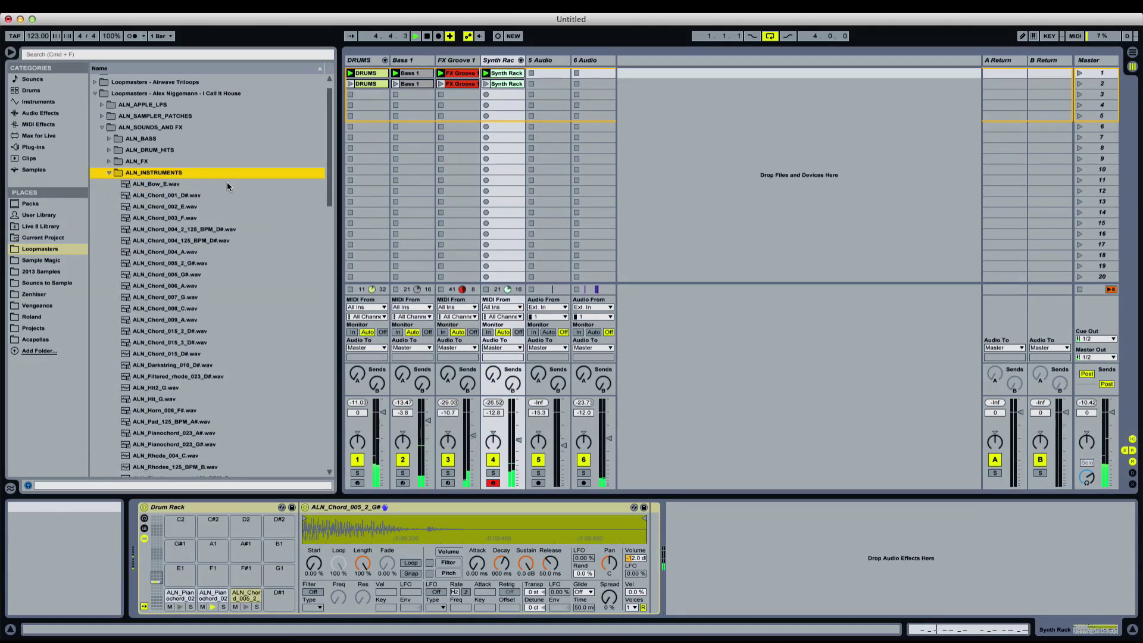
# Audition the string and synth samples in ALN_INSTRUMENTS, ending on ALN_String_023_D#.wav
pyautogui.click(190, 363)
pyautogui.scroll(-5, 191, 361)
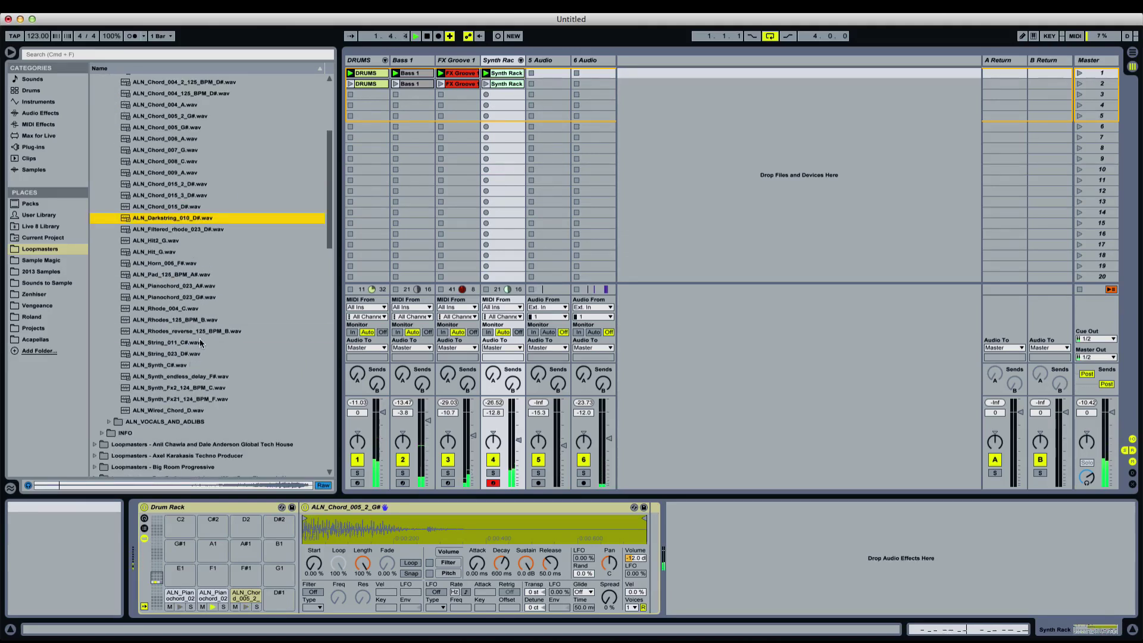
pyautogui.click(212, 388)
pyautogui.click(228, 376)
pyautogui.click(226, 365)
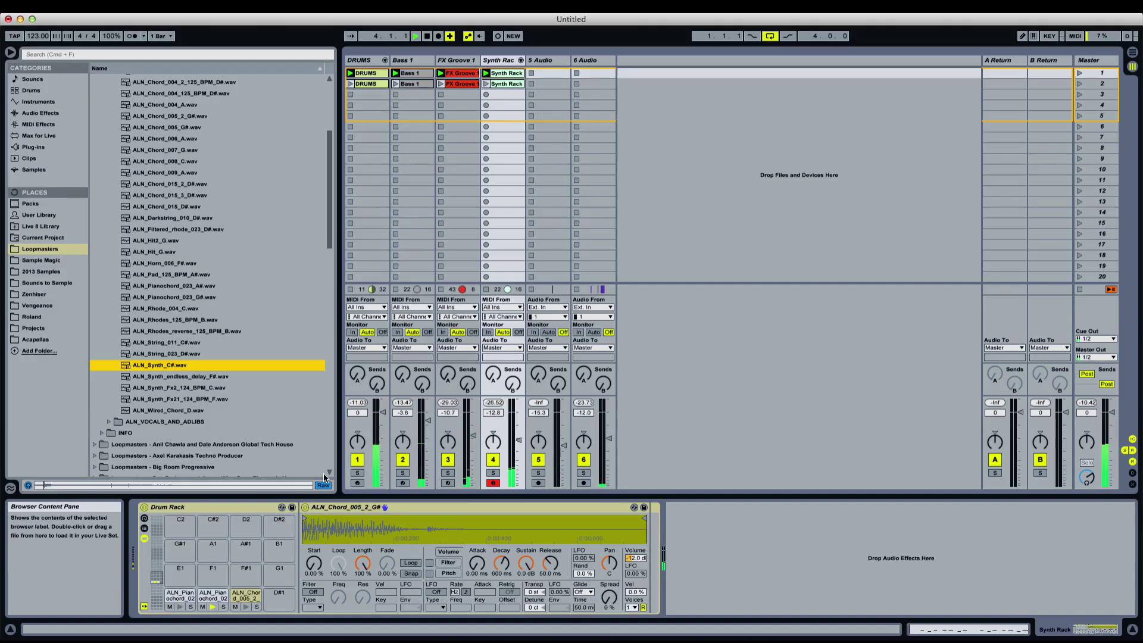
pyautogui.press('Up')
pyautogui.press('Up')
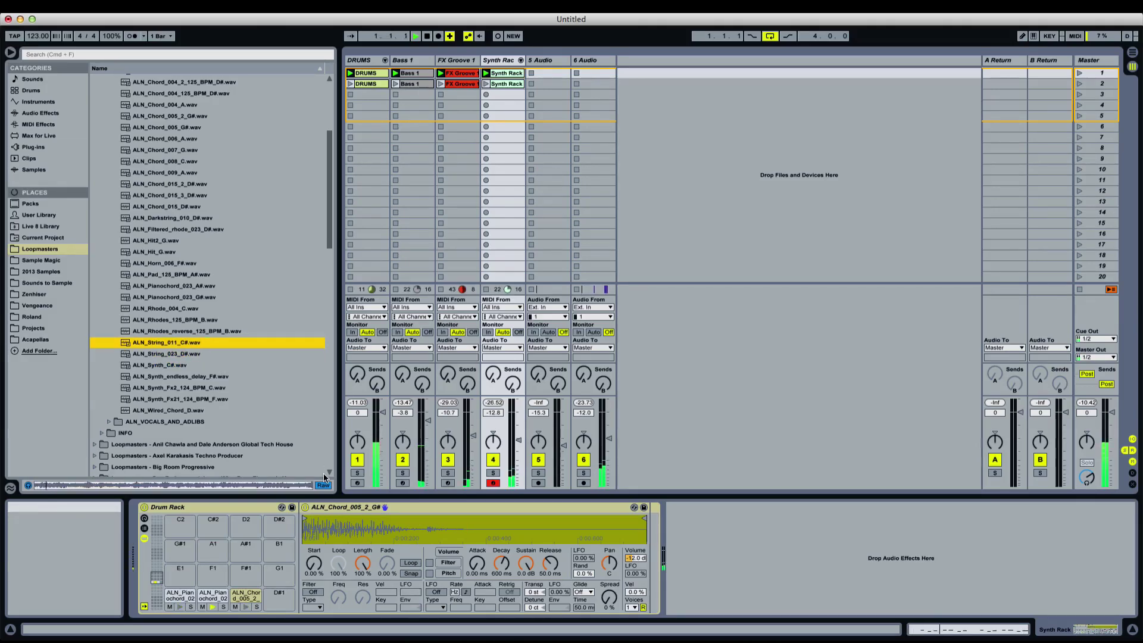
pyautogui.press('Down')
pyautogui.scroll(-3, 204, 324)
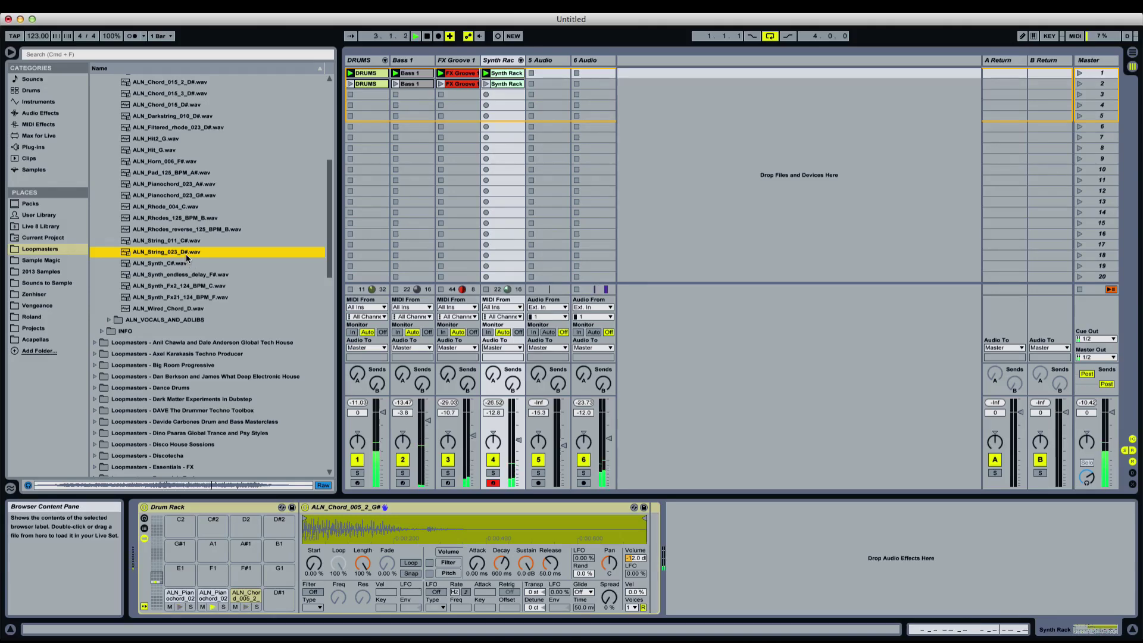
# Insert a new MIDI track after the 6 Audio track
pyautogui.click(582, 60)
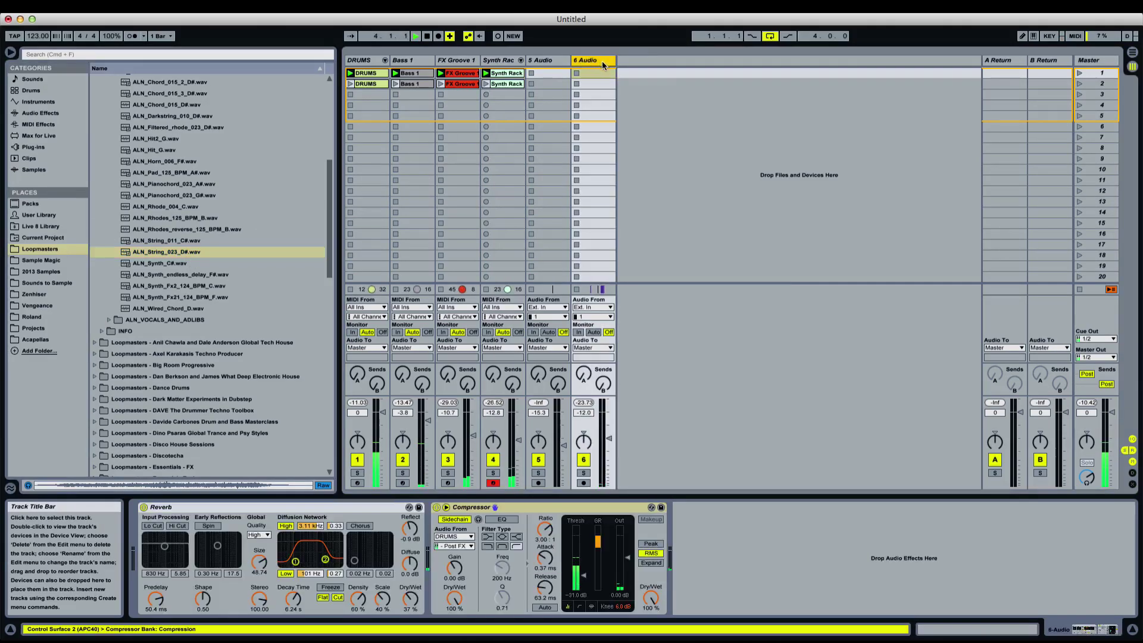
pyautogui.press('super+shift+t')
pyautogui.click(603, 63)
pyautogui.click(628, 62)
pyautogui.click(566, 61)
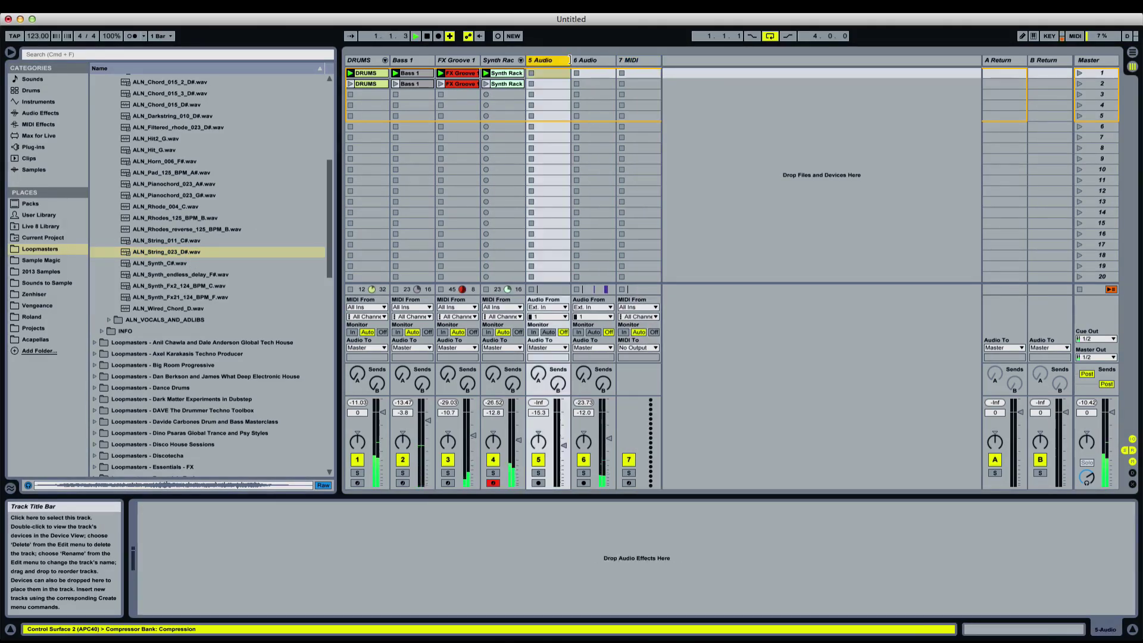
# Rename the 6 Audio track "Vox"
pyautogui.click(604, 62)
pyautogui.press('super+r')
pyautogui.write('Vox')
pyautogui.press('Return')
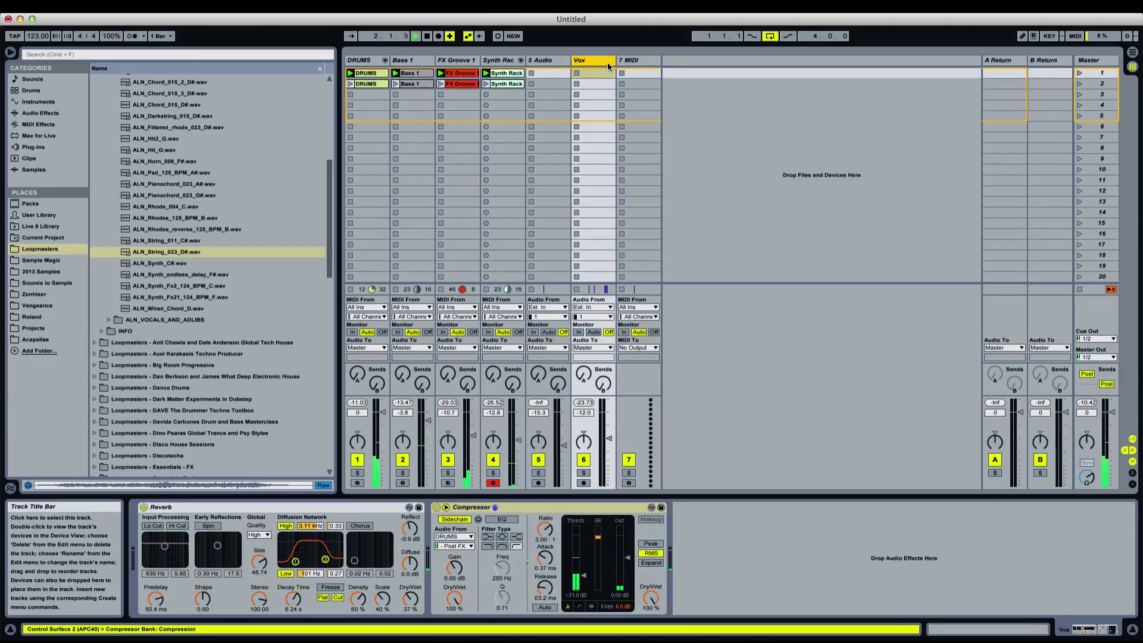
# Delete the empty 5 Audio track from the arrangement and select the new MIDI track in the session mixer
pyautogui.press('Tab')
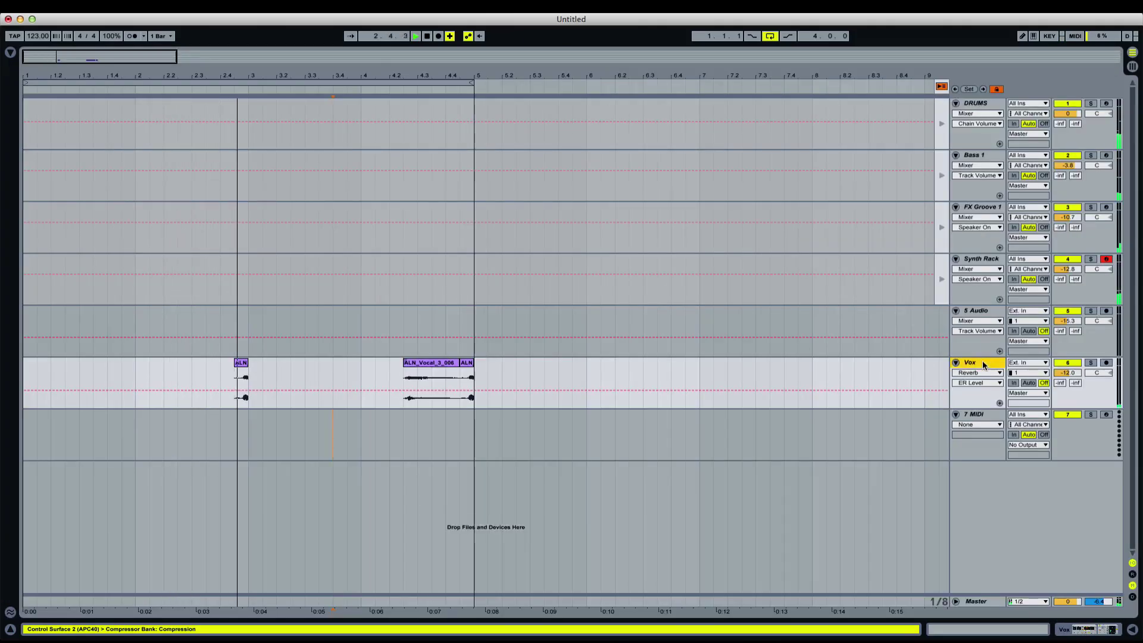
pyautogui.click(988, 311)
pyautogui.press('Delete')
pyautogui.press('Tab')
pyautogui.click(595, 61)
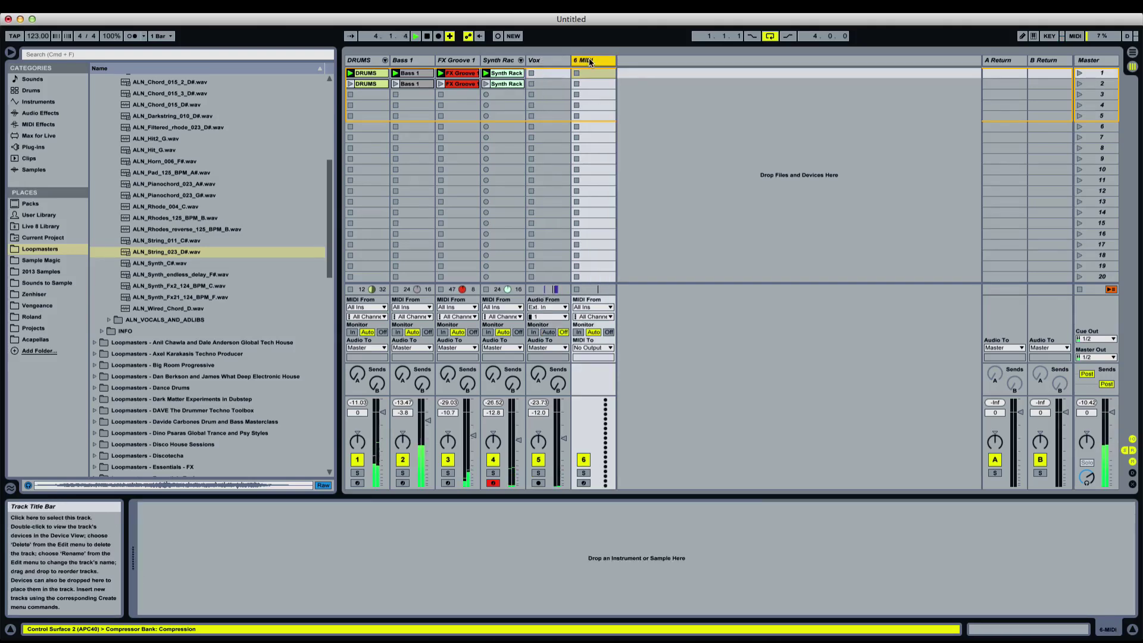
# Load ALN_String_023_D#.wav as an instrument on the new MIDI track and convert its Simpler to Sampler
pyautogui.moveTo(188, 253); pyautogui.dragTo(320, 544)
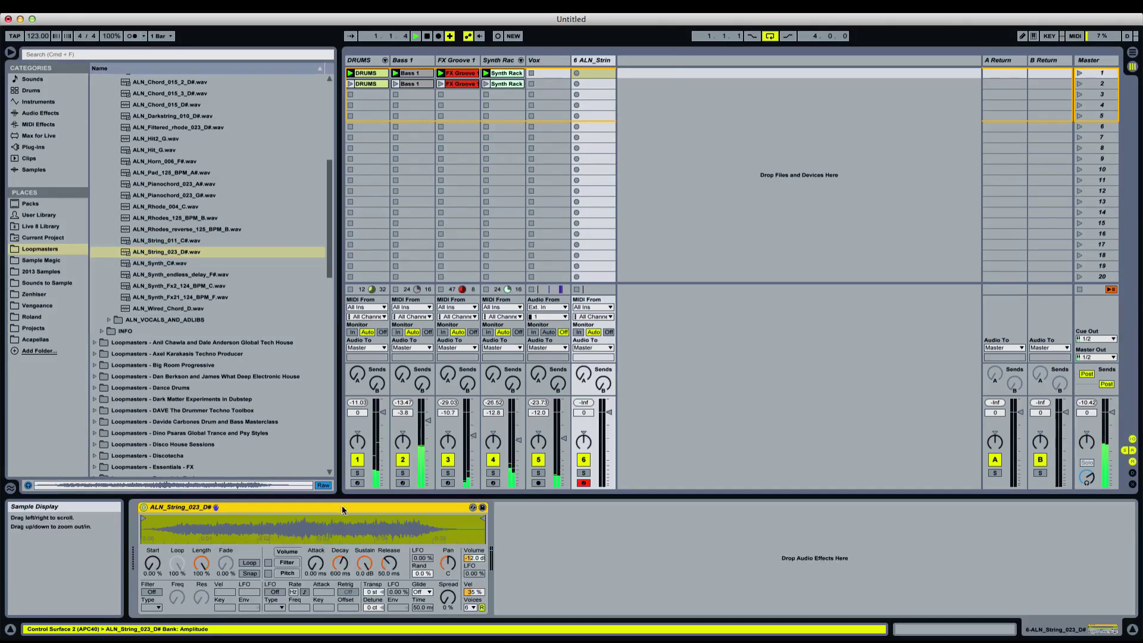
pyautogui.rightClick(343, 506)
pyautogui.click(365, 509)
pyautogui.rightClick(366, 507)
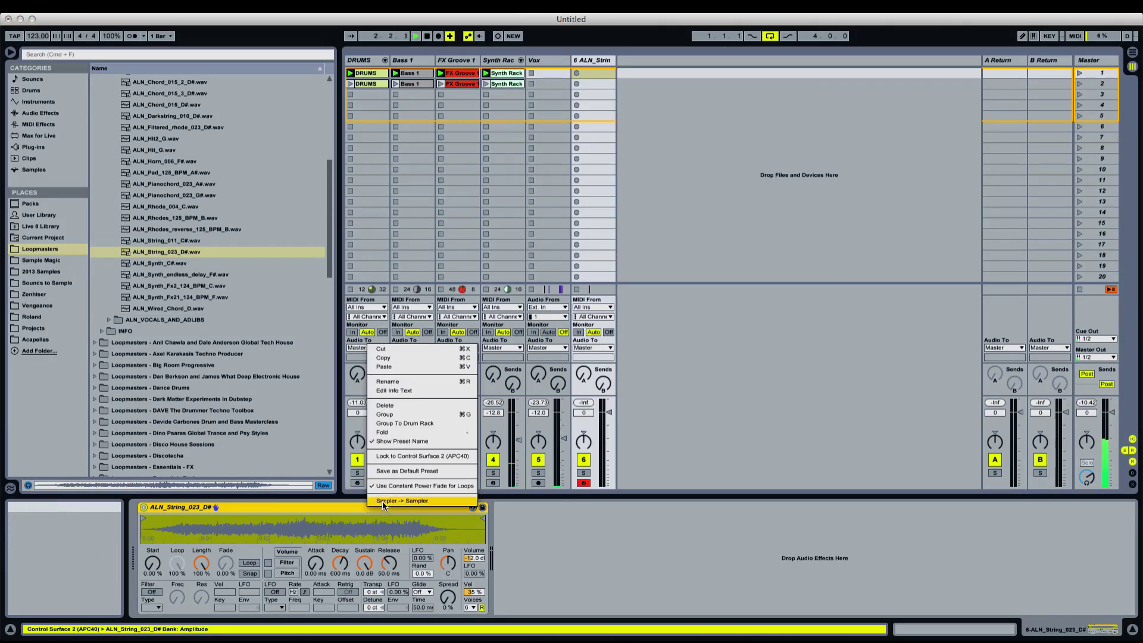
pyautogui.click(383, 502)
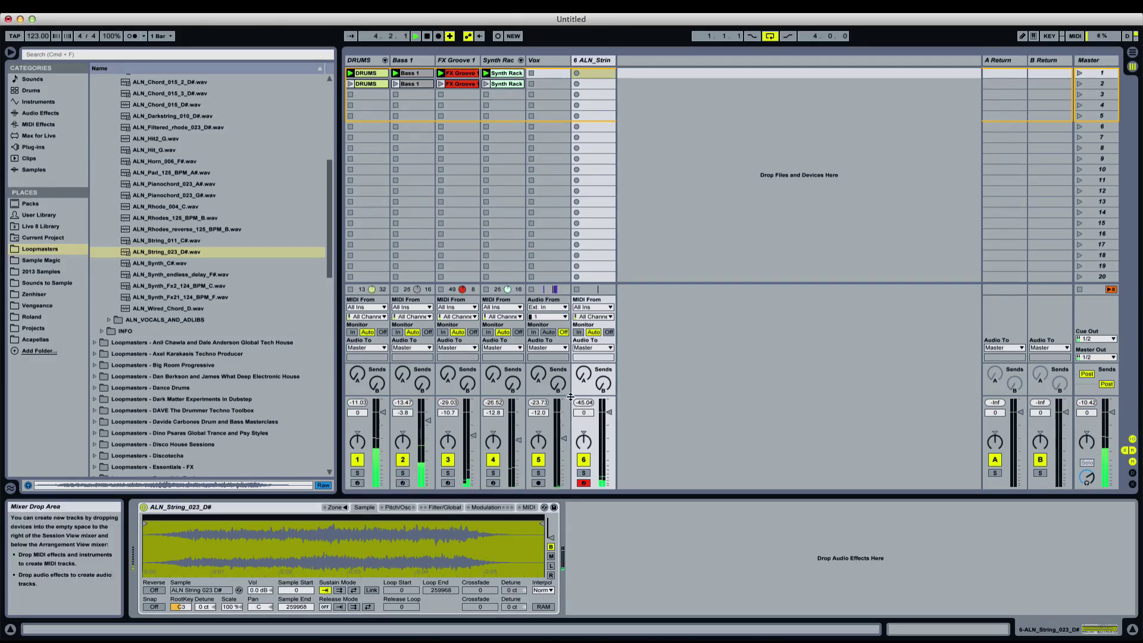
# Lower the string track's volume to -16.7 dB and enable back-and-forth sustain and release loops in Sampler
pyautogui.moveTo(583, 412); pyautogui.dragTo(583, 453)
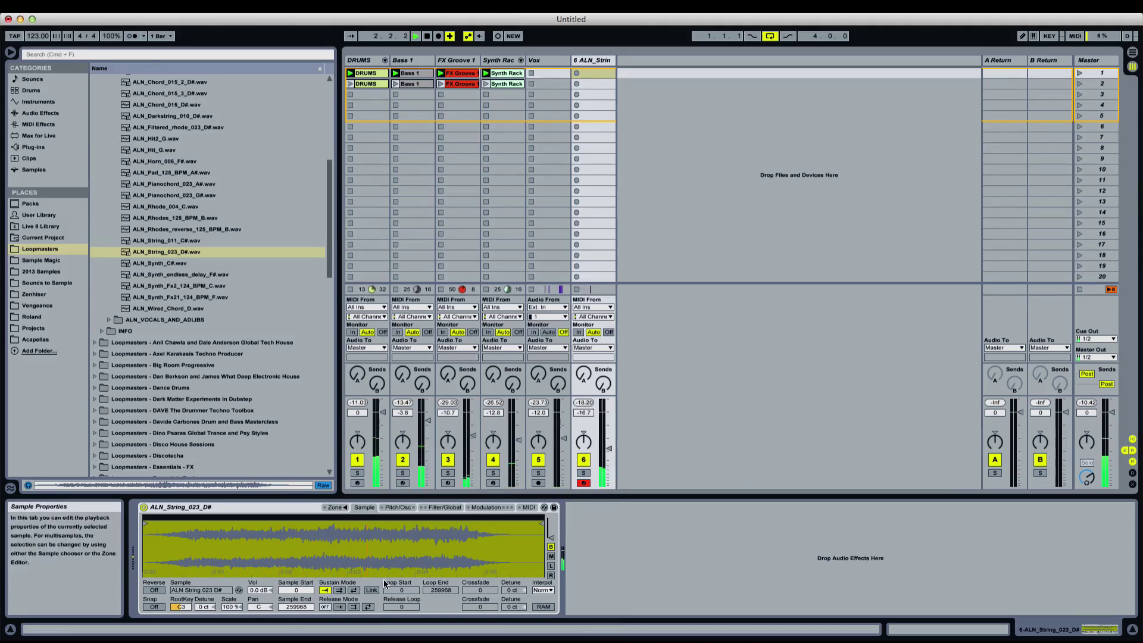
pyautogui.click(354, 590)
pyautogui.click(367, 606)
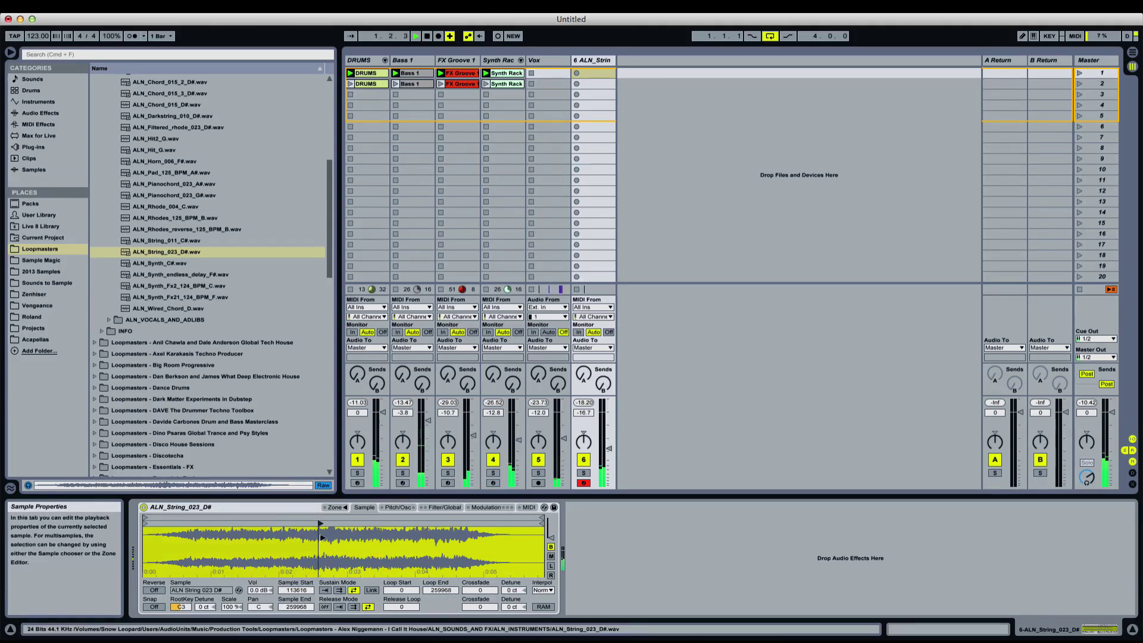
# Set Sampler's sample start and loop start to 114001, sample end and loop end to 126325, and crossfade to 6147
pyautogui.moveTo(320, 537); pyautogui.dragTo(355, 551)
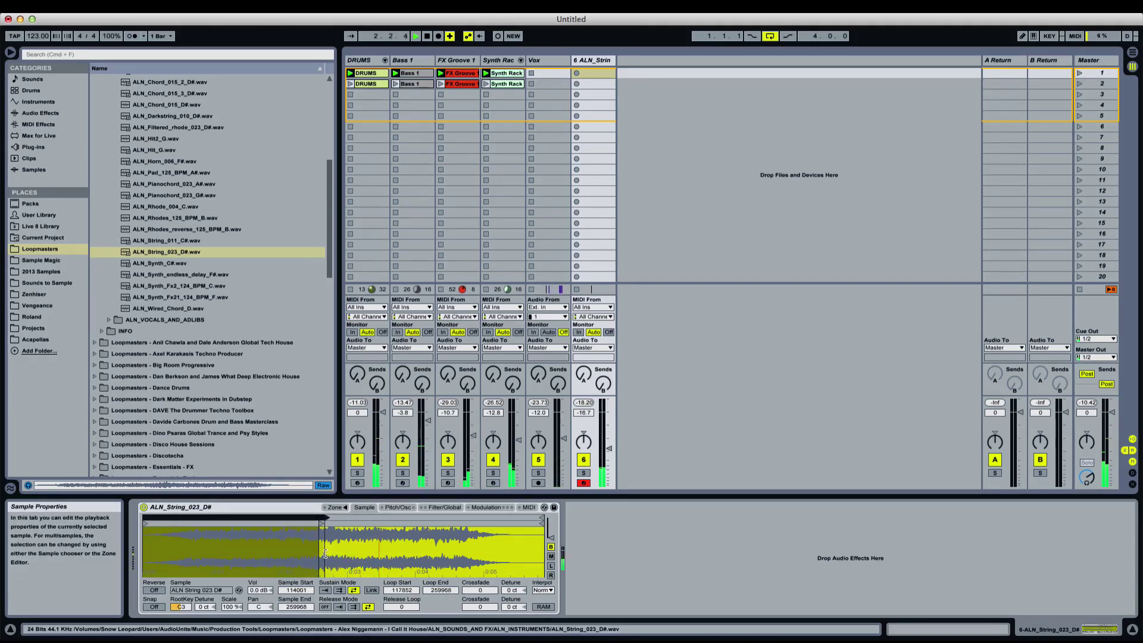
pyautogui.moveTo(541, 521); pyautogui.dragTo(337, 521)
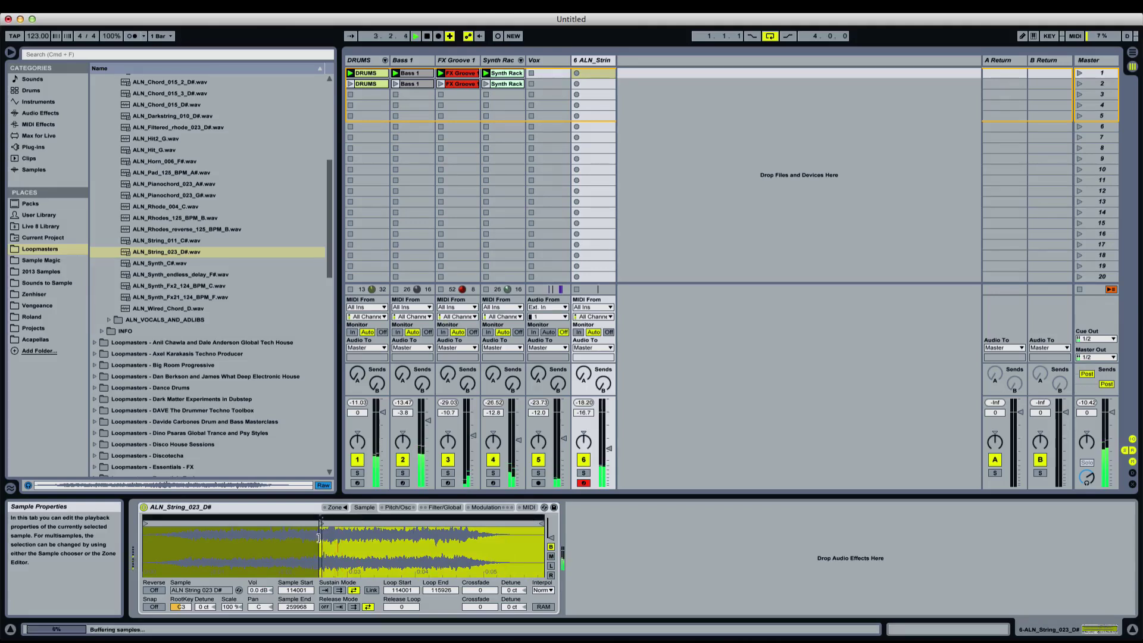
pyautogui.moveTo(542, 523); pyautogui.dragTo(338, 522)
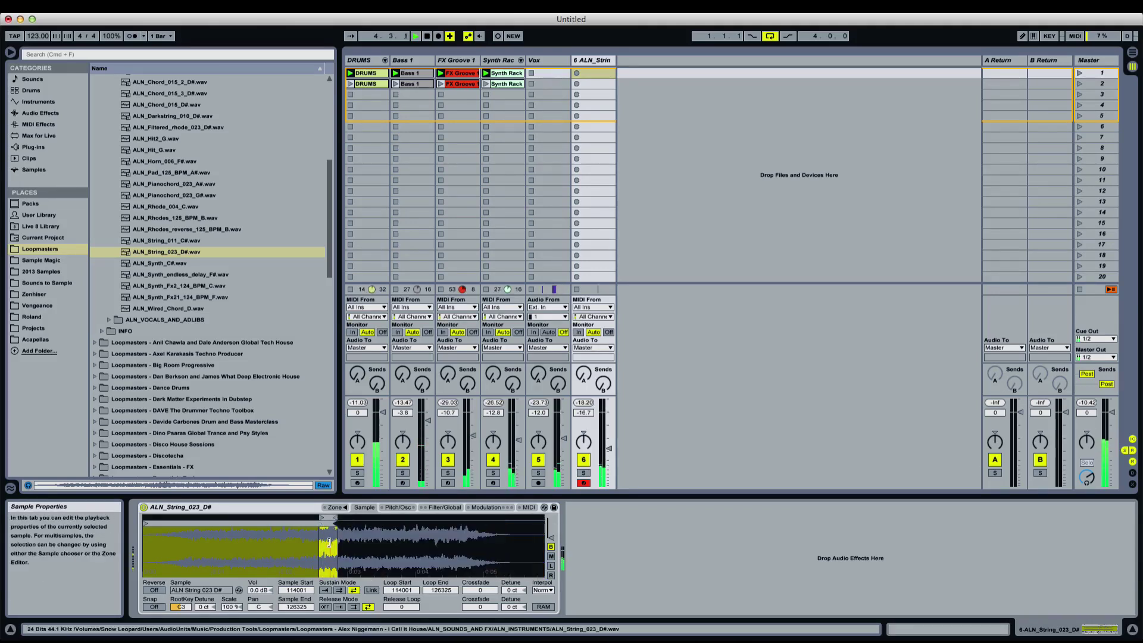
pyautogui.moveTo(480, 590); pyautogui.dragTo(479, 557)
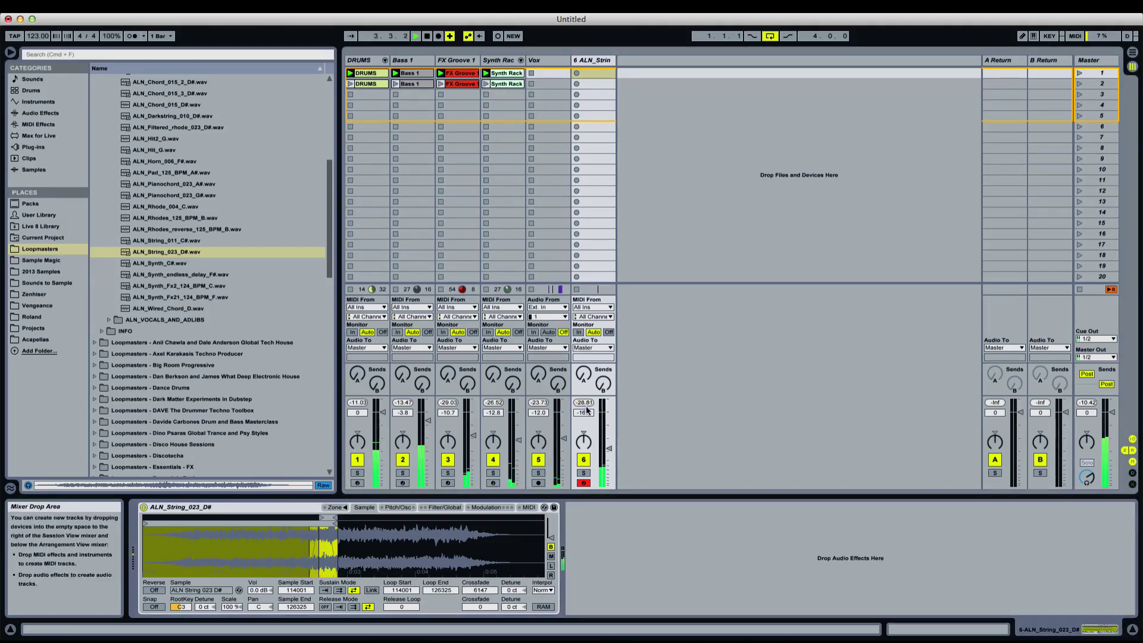
# Set the string track's volume to -18.6 dB and Sampler's volume envelope attack to 54.1 ms
pyautogui.moveTo(583, 413); pyautogui.dragTo(583, 424)
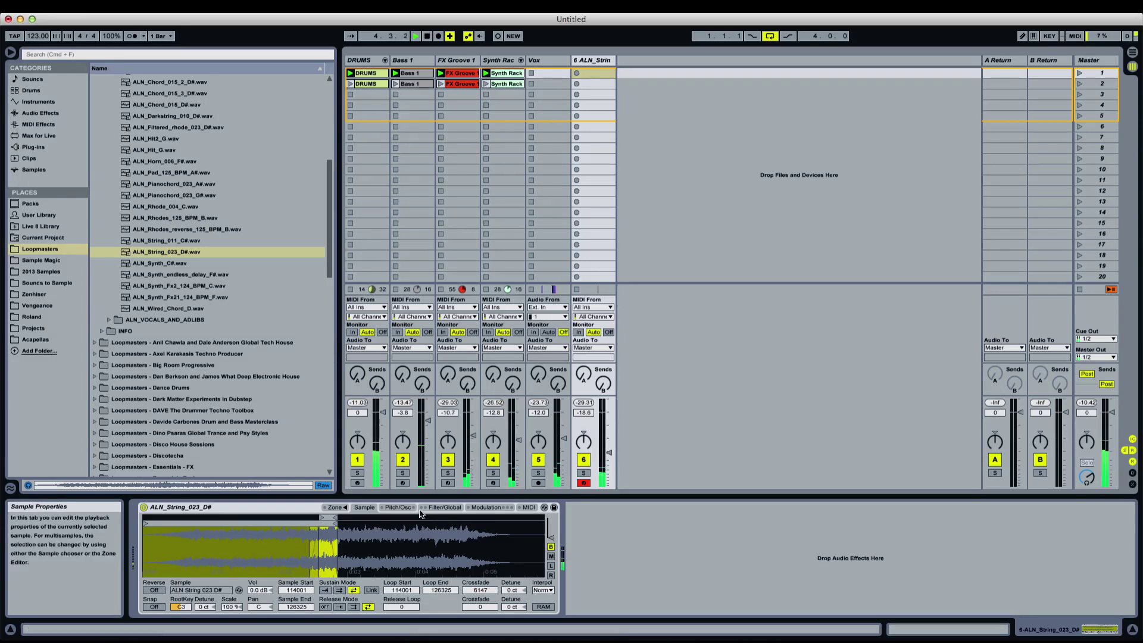
pyautogui.click(444, 508)
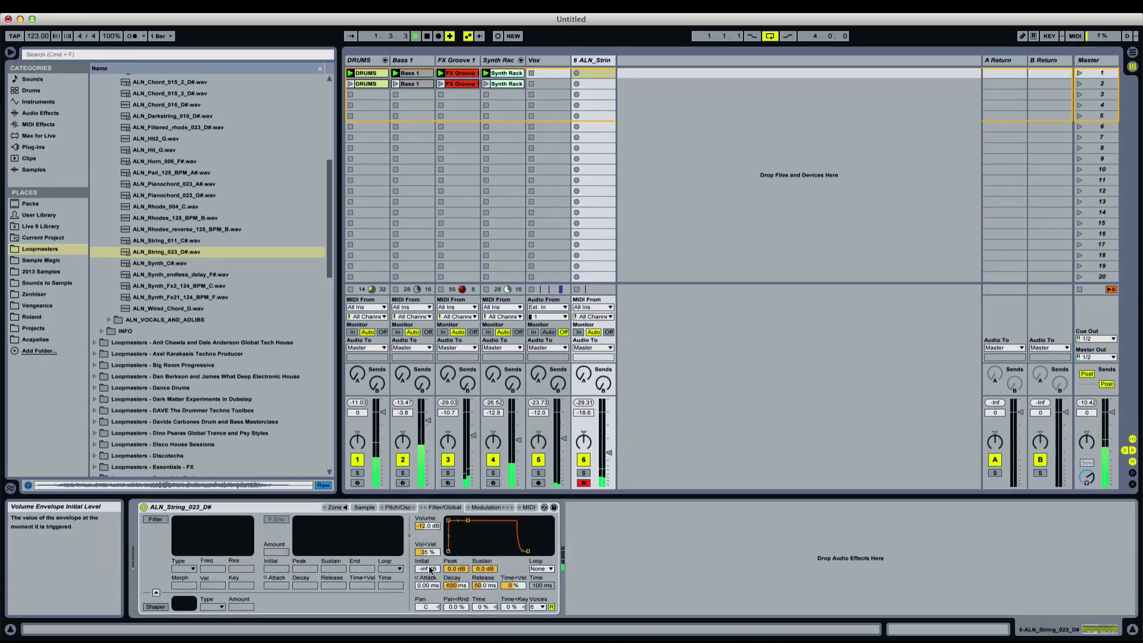
pyautogui.moveTo(427, 568); pyautogui.dragTo(427, 565)
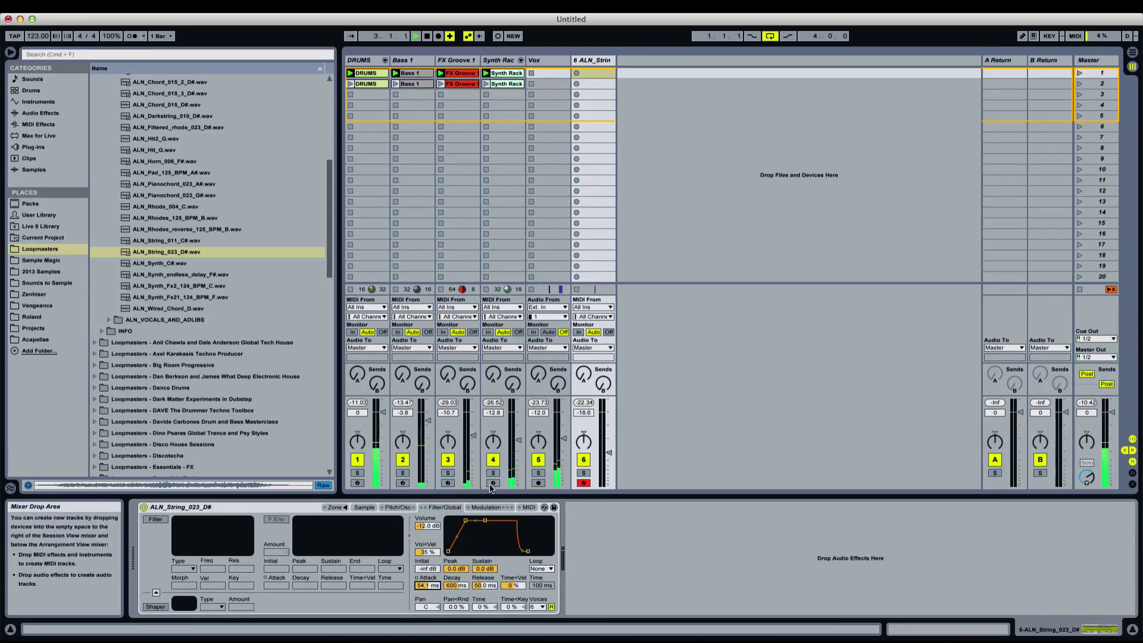
# Show Sampler's key zone editor together with the string sample's waveform settings
pyautogui.click(335, 507)
pyautogui.click(365, 507)
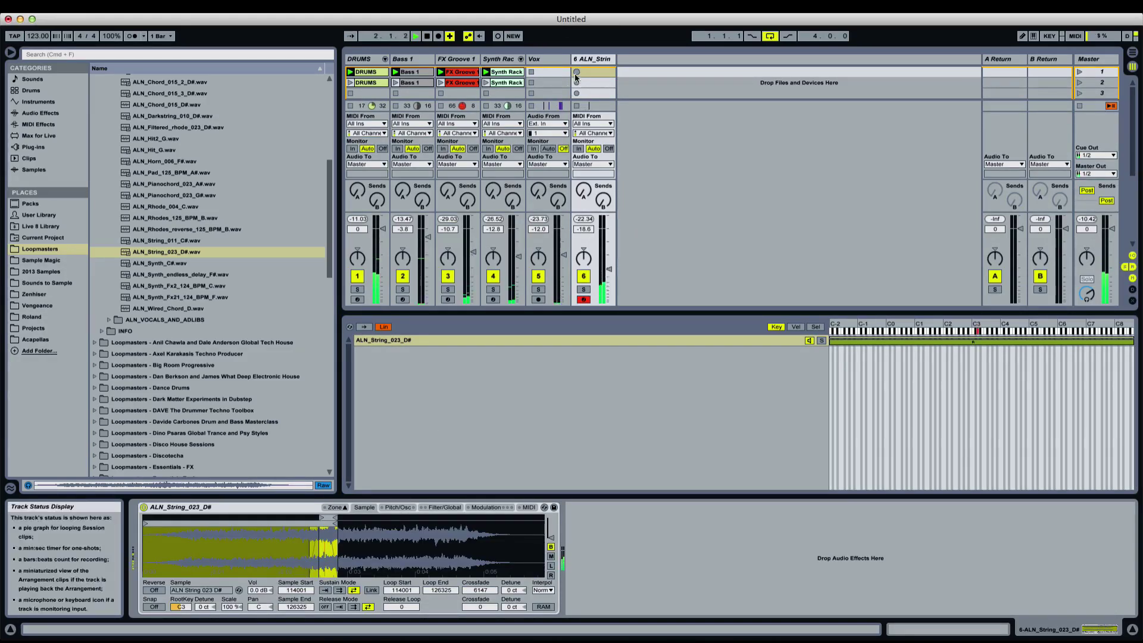
# Check the synth rack's piano chord device and set the string sample's root key to D#3 in Sampler
pyautogui.click(499, 60)
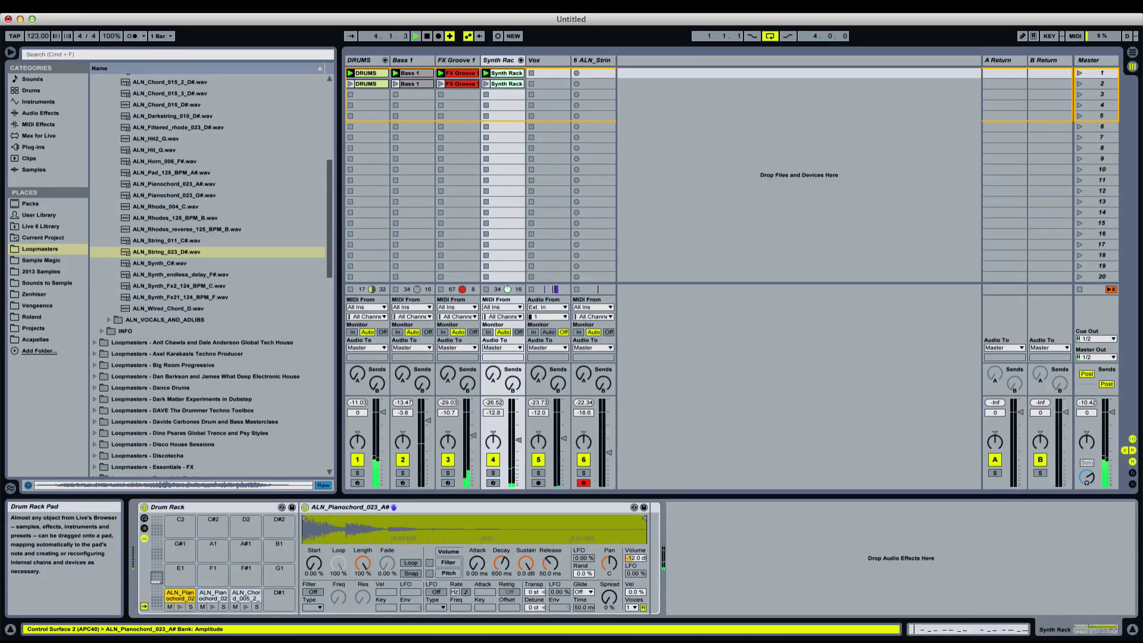
pyautogui.click(178, 595)
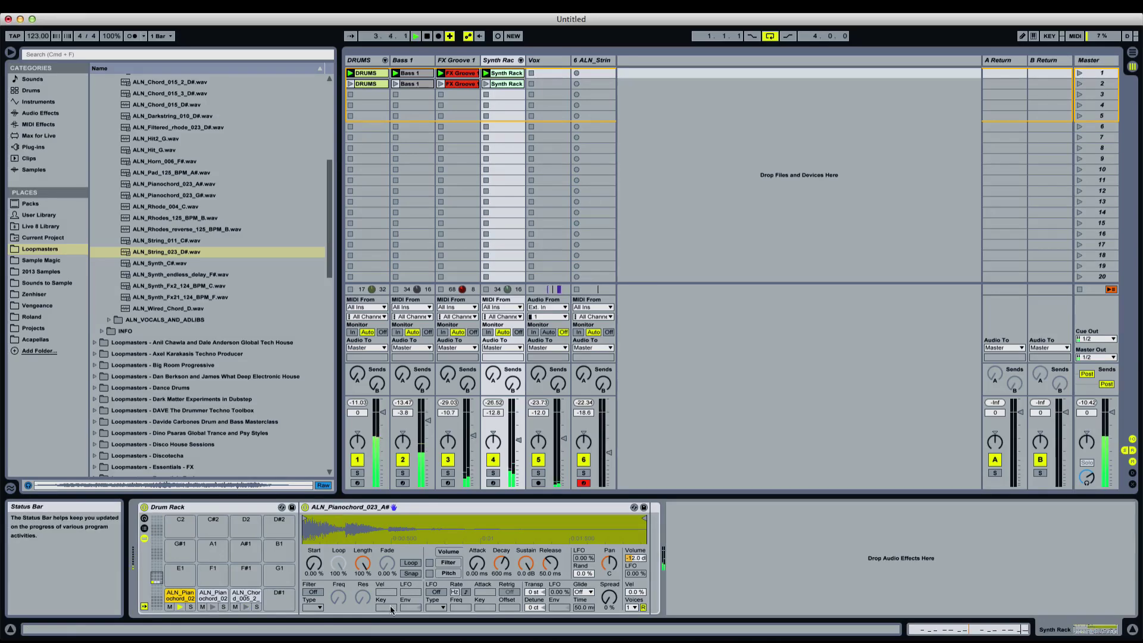
pyautogui.click(591, 62)
pyautogui.click(182, 606)
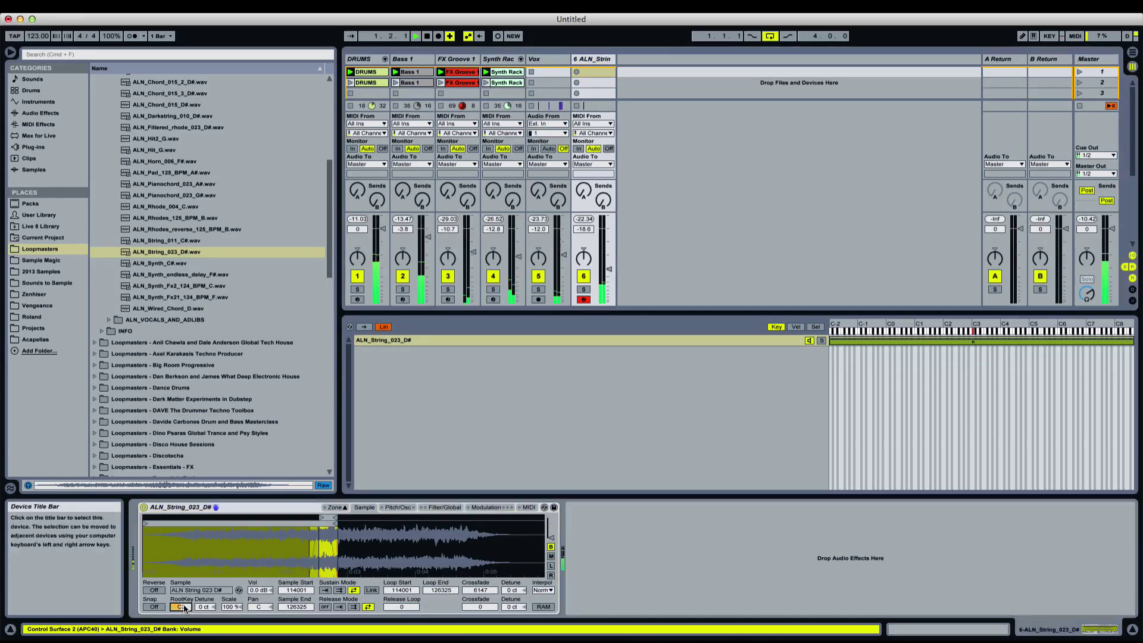
pyautogui.press('Down')
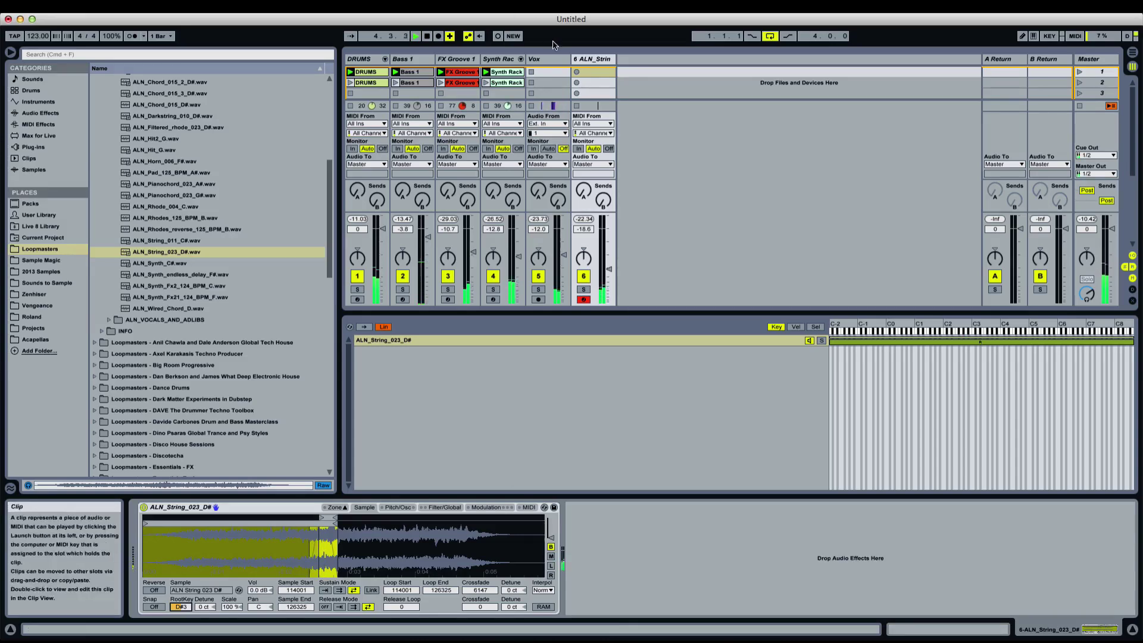
# Create an empty MIDI clip in the string track's first slot and set Sampler's volume envelope release to 1.25 s
pyautogui.click(586, 71)
pyautogui.doubleClick(585, 70)
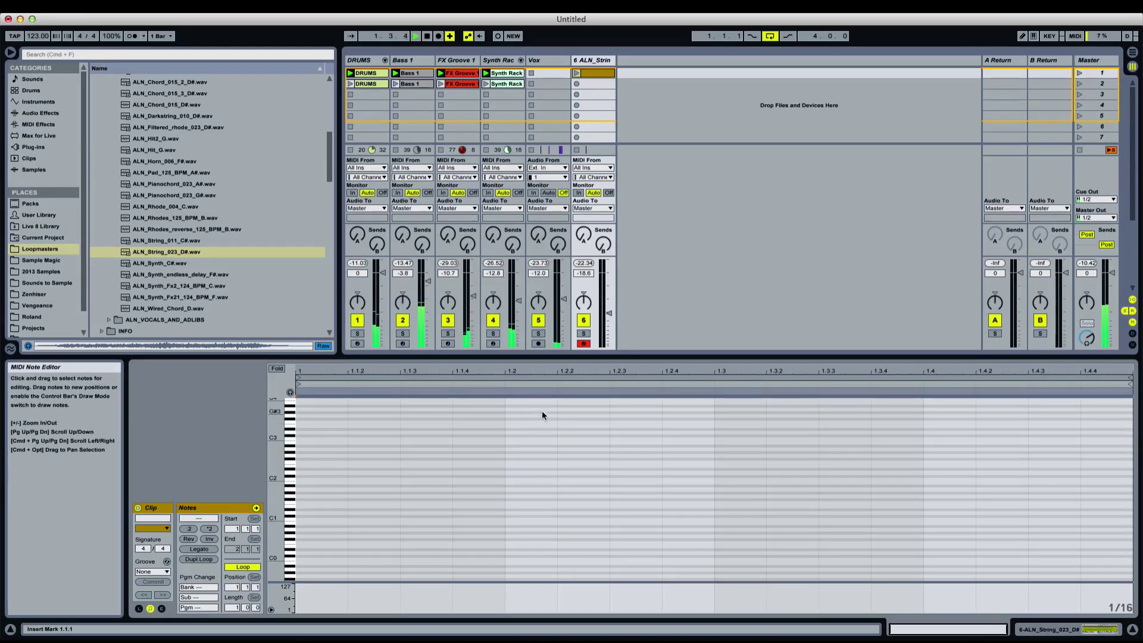
pyautogui.doubleClick(601, 60)
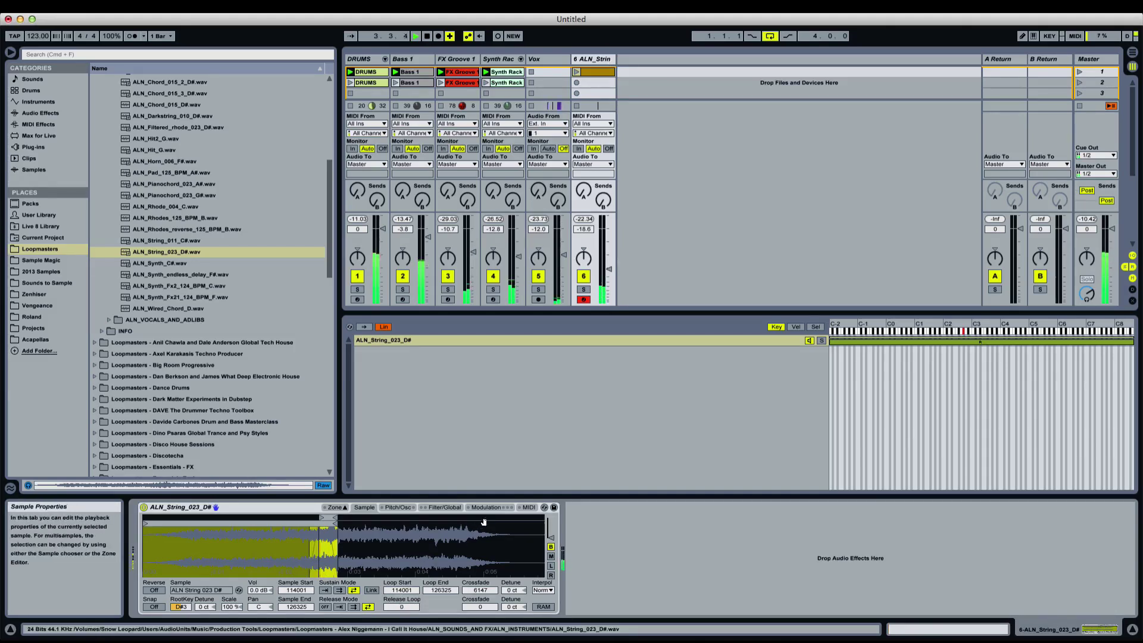
pyautogui.click(439, 507)
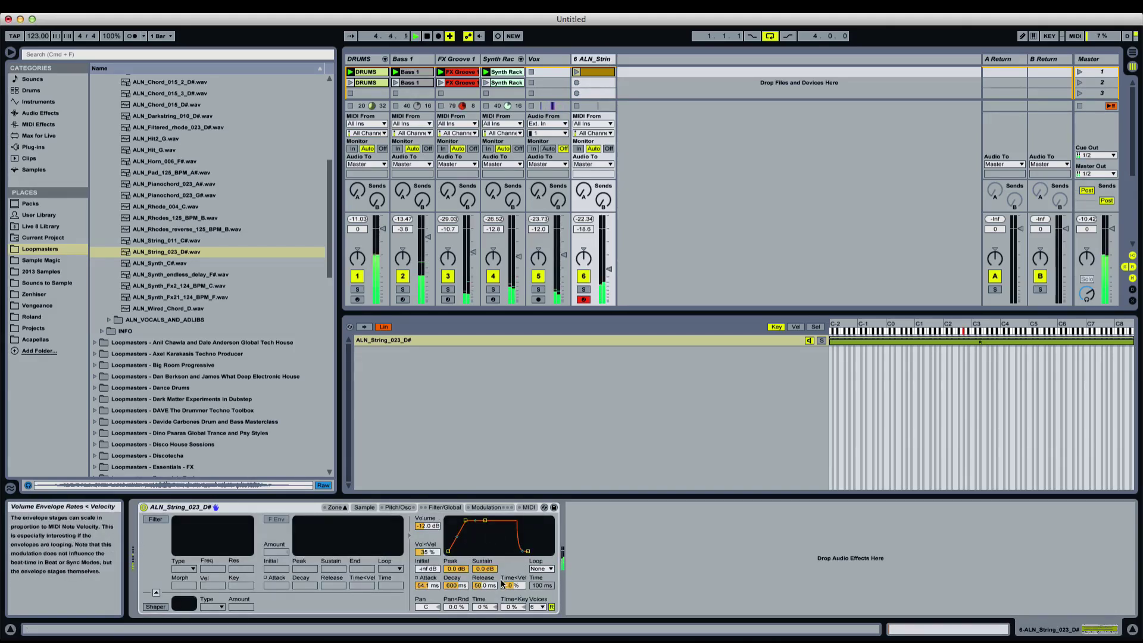
pyautogui.moveTo(484, 586)
pyautogui.mouseDown()
pyautogui.moveTo(484, 558)
pyautogui.moveTo(496, 575)
pyautogui.mouseUp()
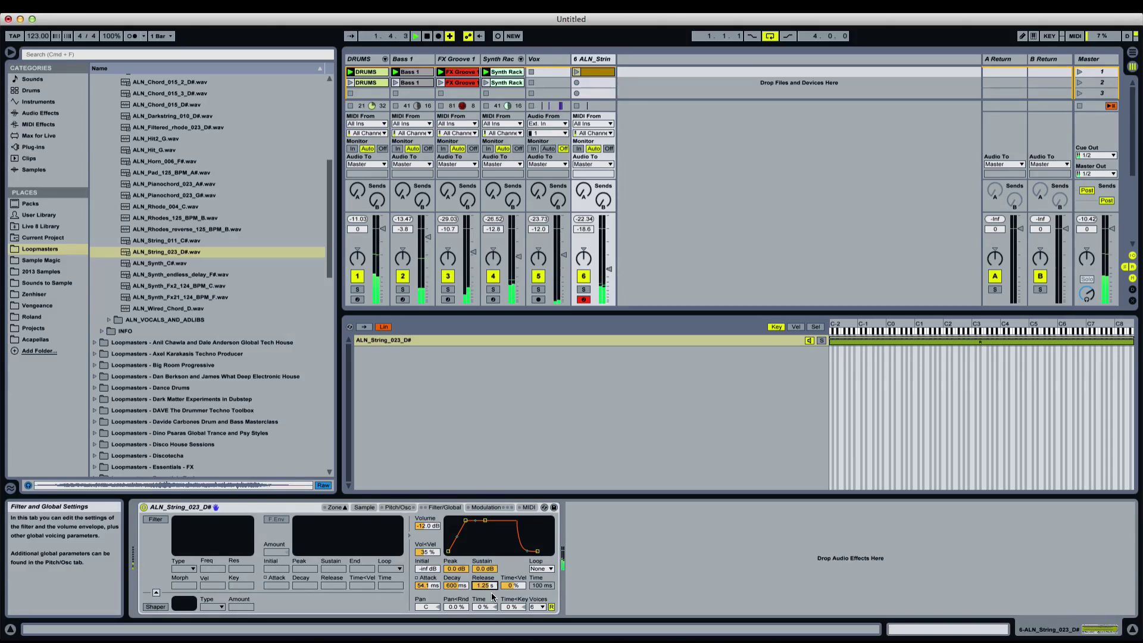
# Draw a G#2 note spanning the full bar of the string clip and launch the clip
pyautogui.doubleClick(599, 71)
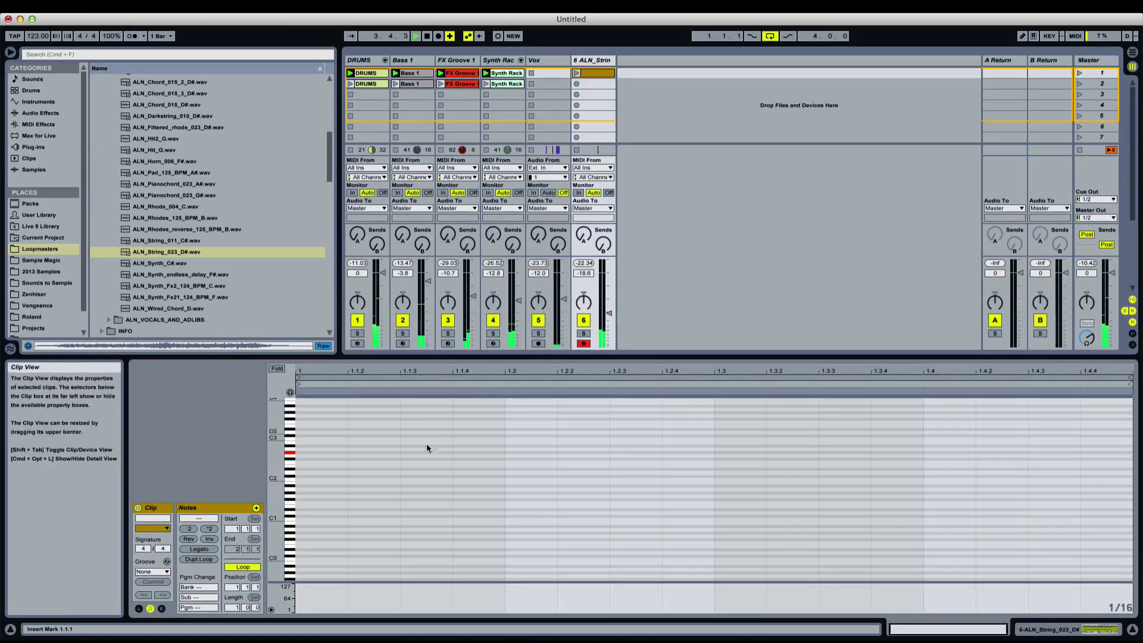
pyautogui.doubleClick(301, 452)
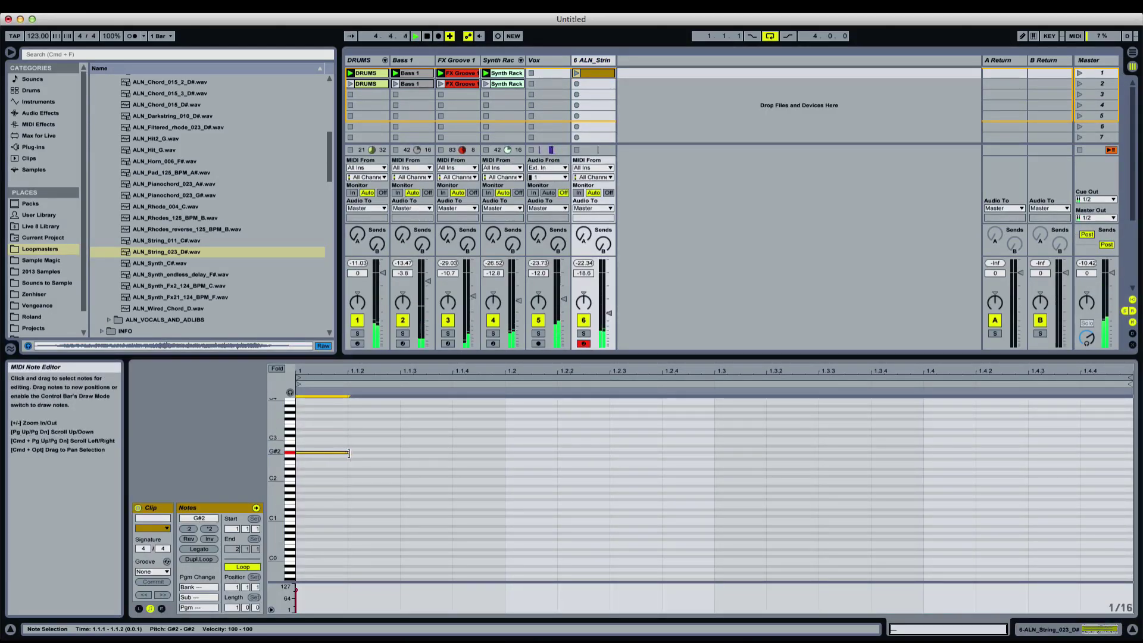
pyautogui.moveTo(344, 453); pyautogui.dragTo(1130, 470)
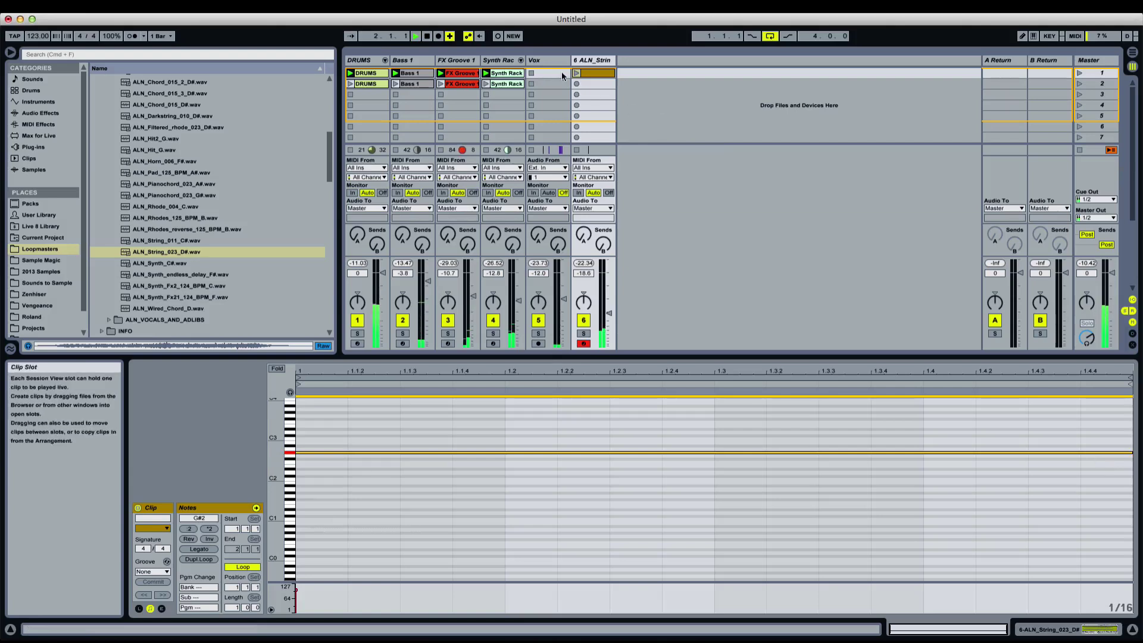
pyautogui.click(576, 74)
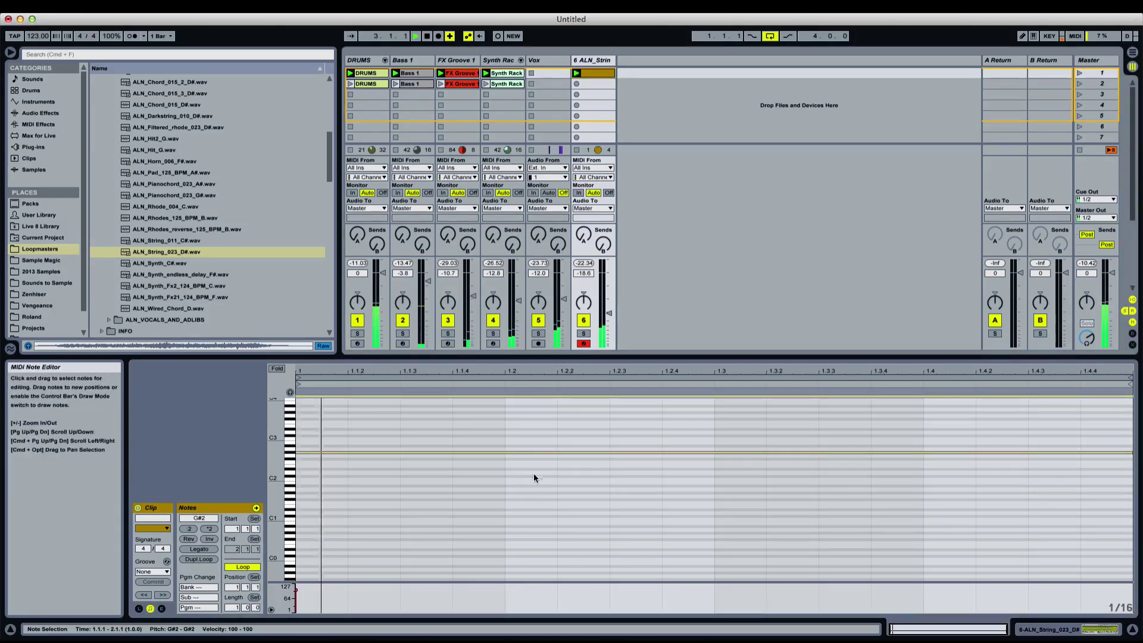
# Duplicate the string clip's loop to four bars and extend the first G#2 note across the whole length
pyautogui.click(312, 435)
pyautogui.scroll(-1, 319, 425)
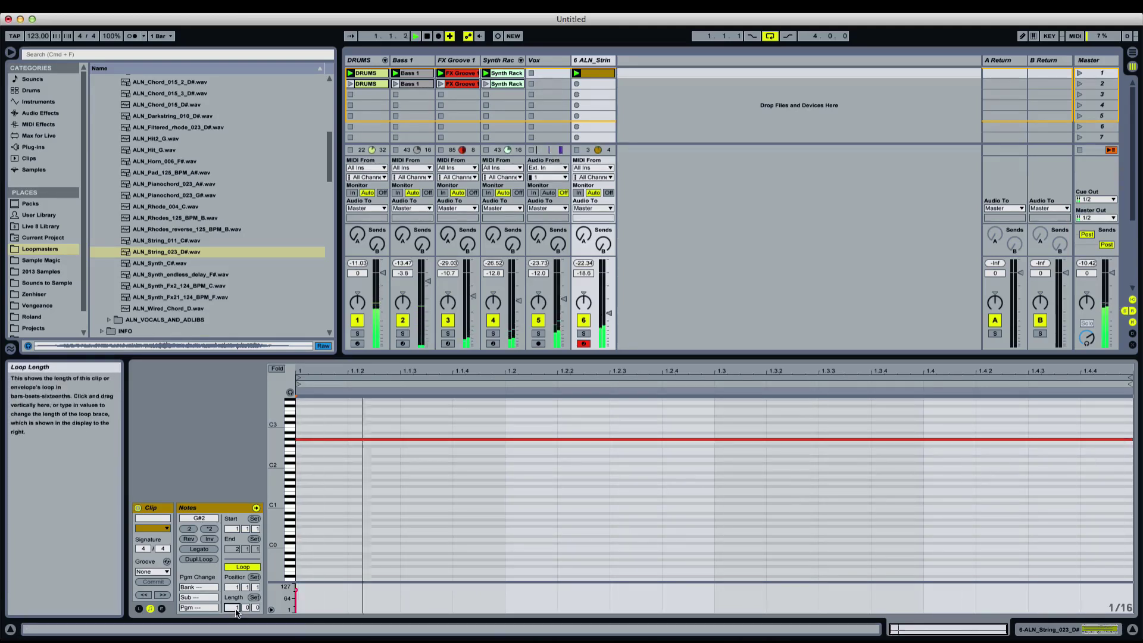
pyautogui.click(206, 559)
pyautogui.click(206, 560)
pyautogui.click(669, 448)
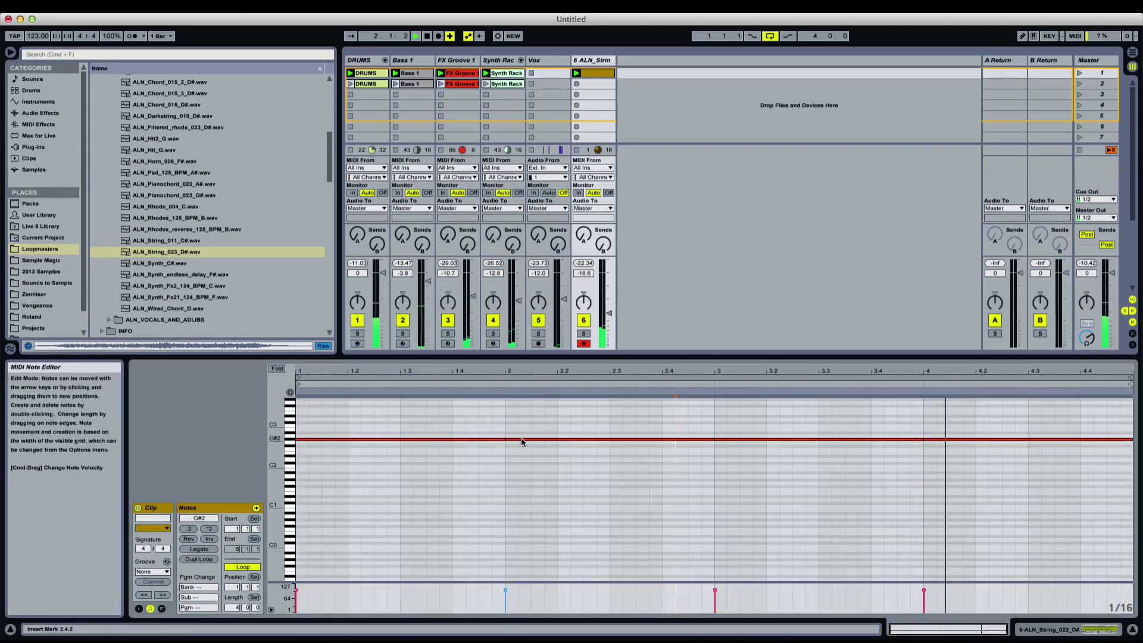
pyautogui.click(502, 439)
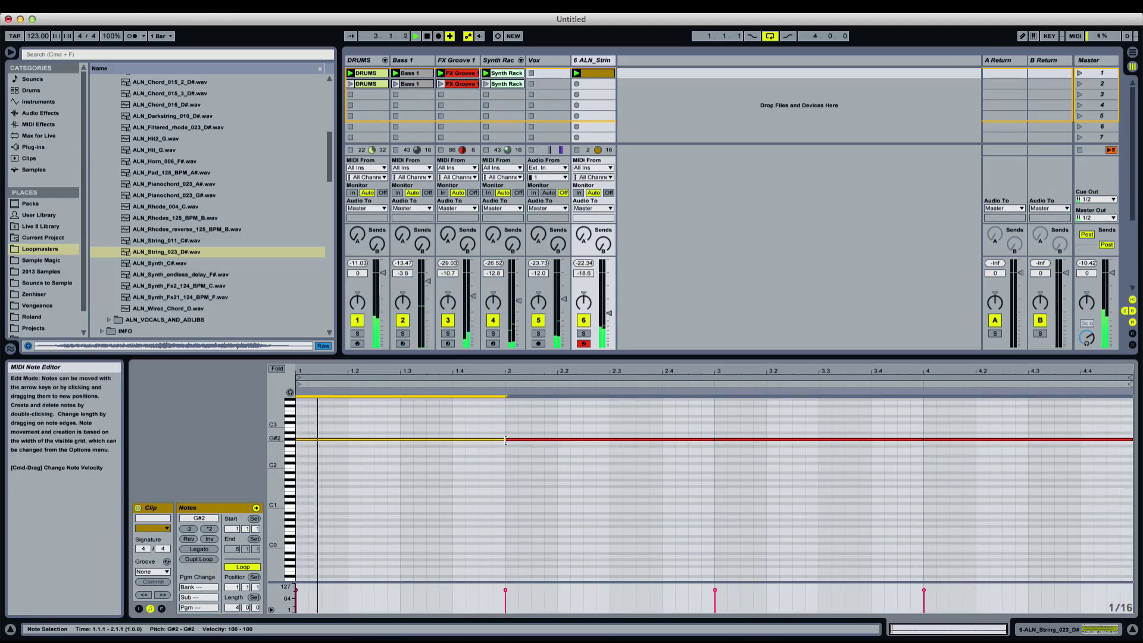
pyautogui.moveTo(505, 440); pyautogui.dragTo(1130, 446)
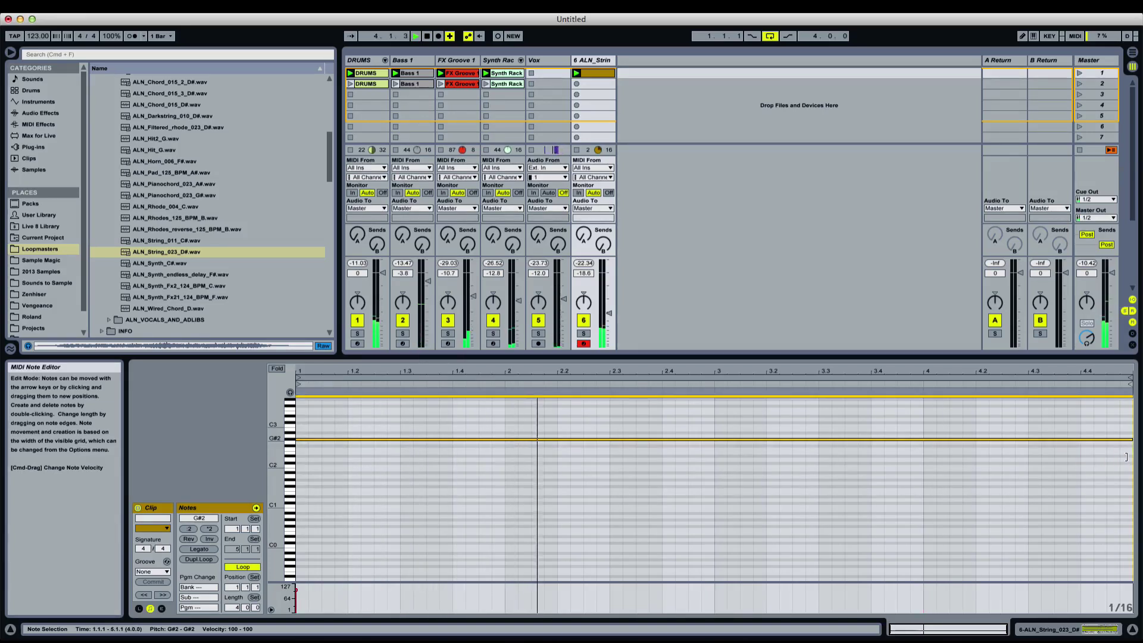
pyautogui.click(1107, 457)
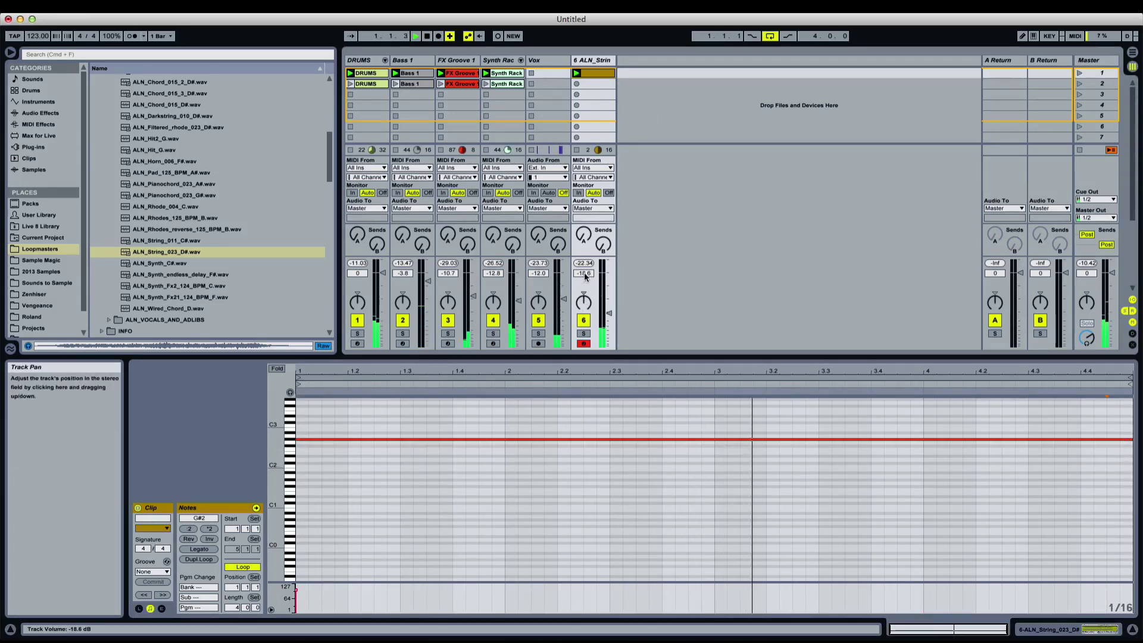
# Transpose the long string note up an octave to G#3 and lower the string track's volume to -24.6 dB
pyautogui.click(605, 426)
pyautogui.hotkey('shift', 'Up')
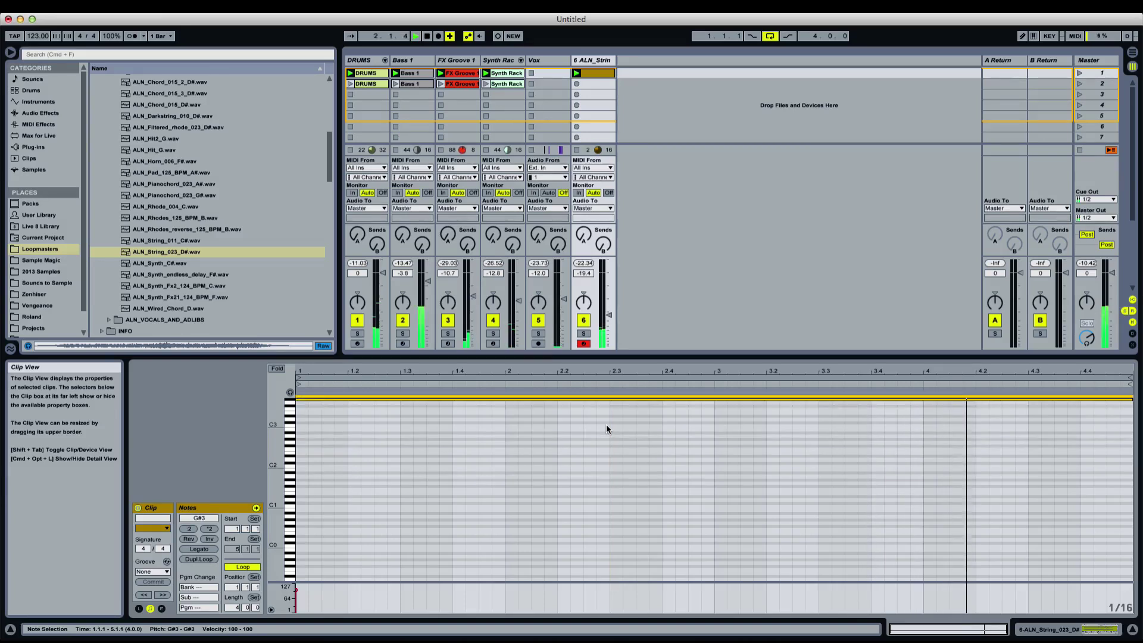
pyautogui.doubleClick(594, 61)
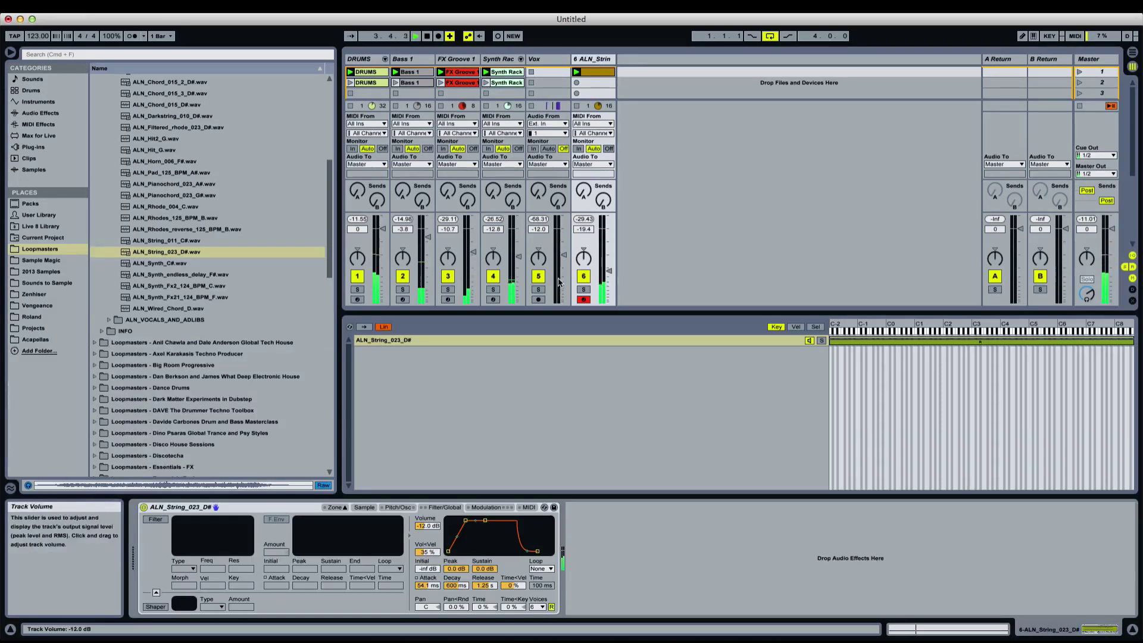
pyautogui.moveTo(589, 227); pyautogui.dragTo(588, 229)
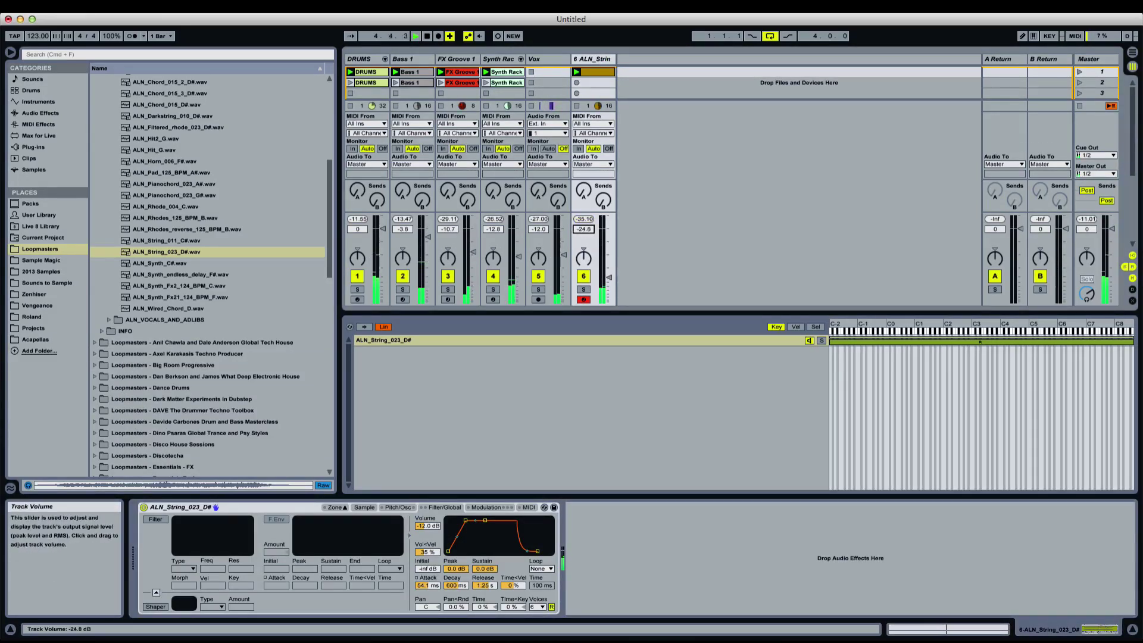
# Search the browser for "compress" and add a Compressor to the string track
pyautogui.press('super+f')
pyautogui.write('compress')
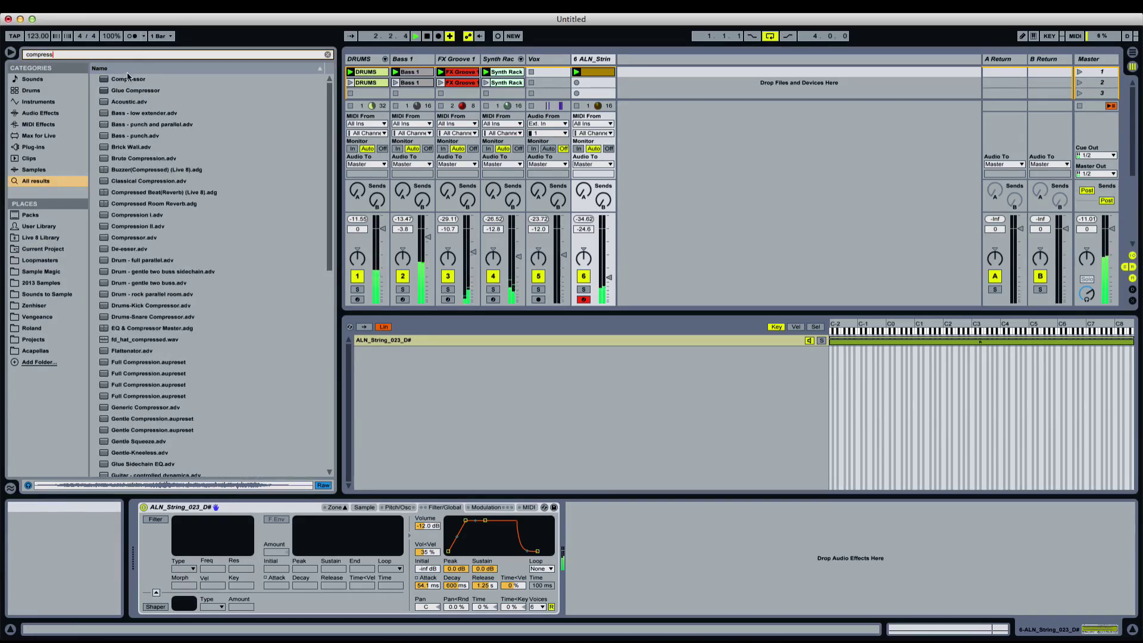
pyautogui.press('Down')
pyautogui.press('Return')
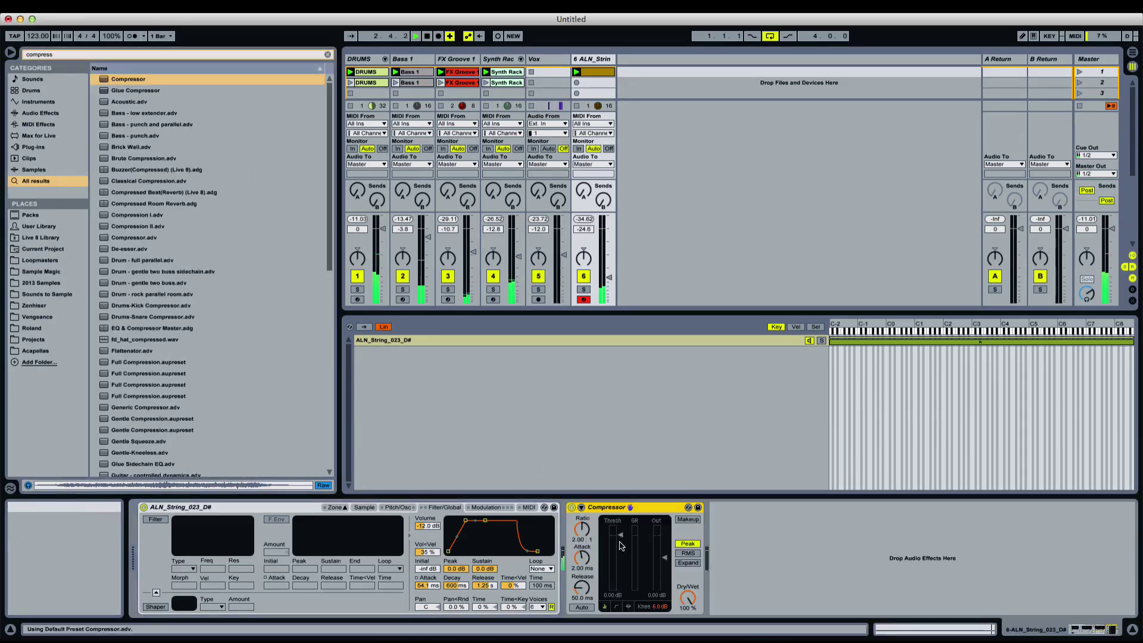
# Sidechain the string track's Compressor to the DRUMS track, using the Drum Rack's Kick Post FX signal as the source
pyautogui.click(582, 508)
pyautogui.click(590, 536)
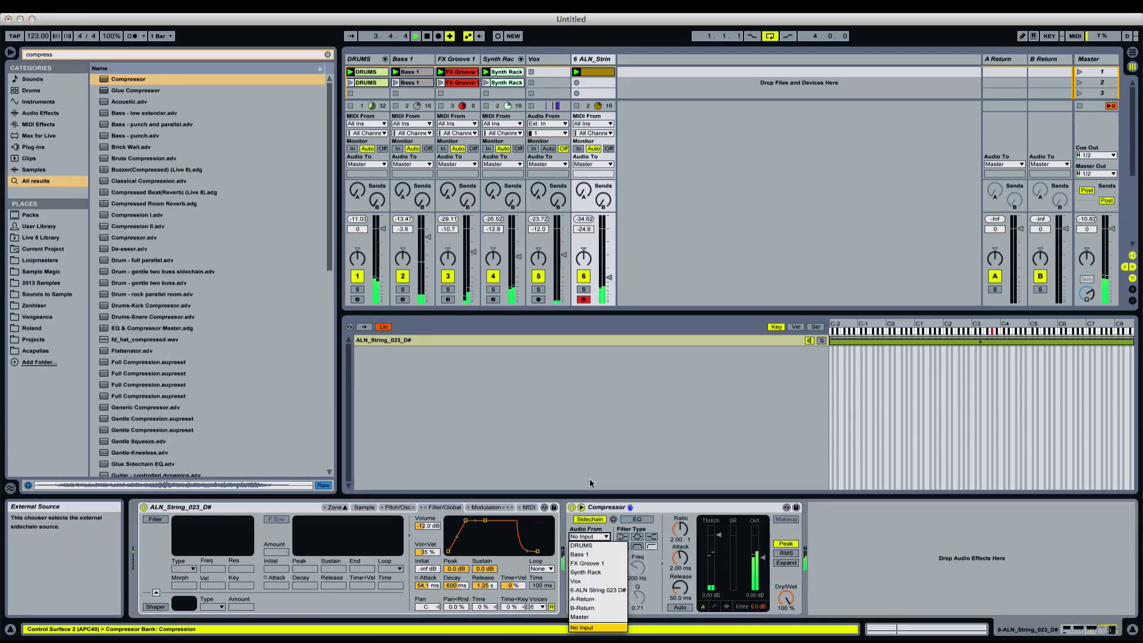
pyautogui.click(591, 544)
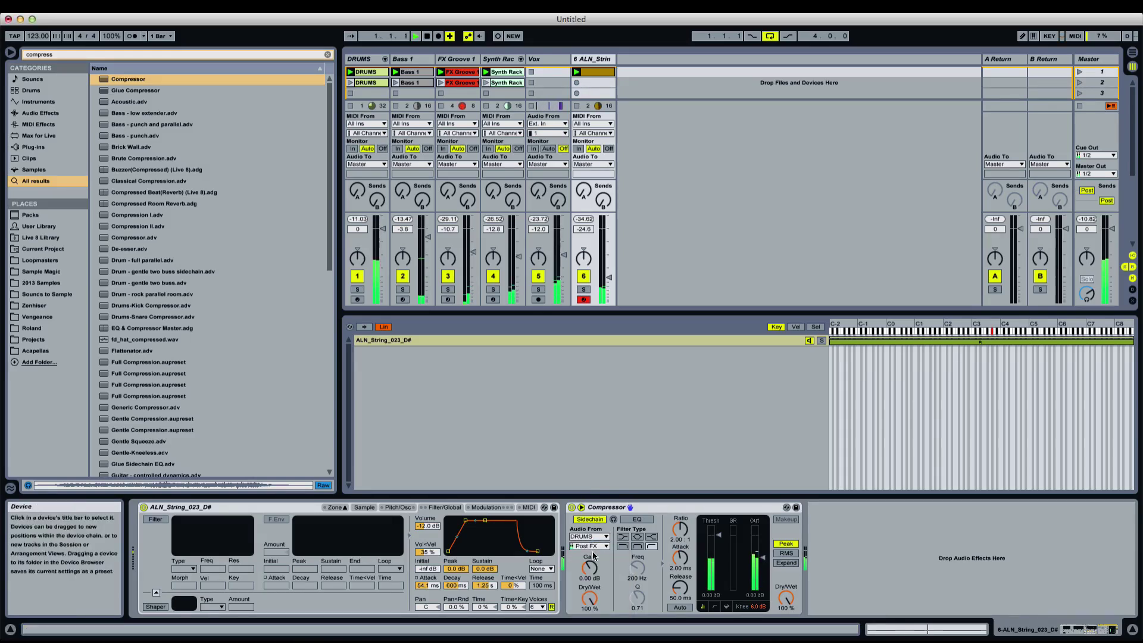
pyautogui.click(592, 545)
pyautogui.press('XF86AudioLowerVolume')
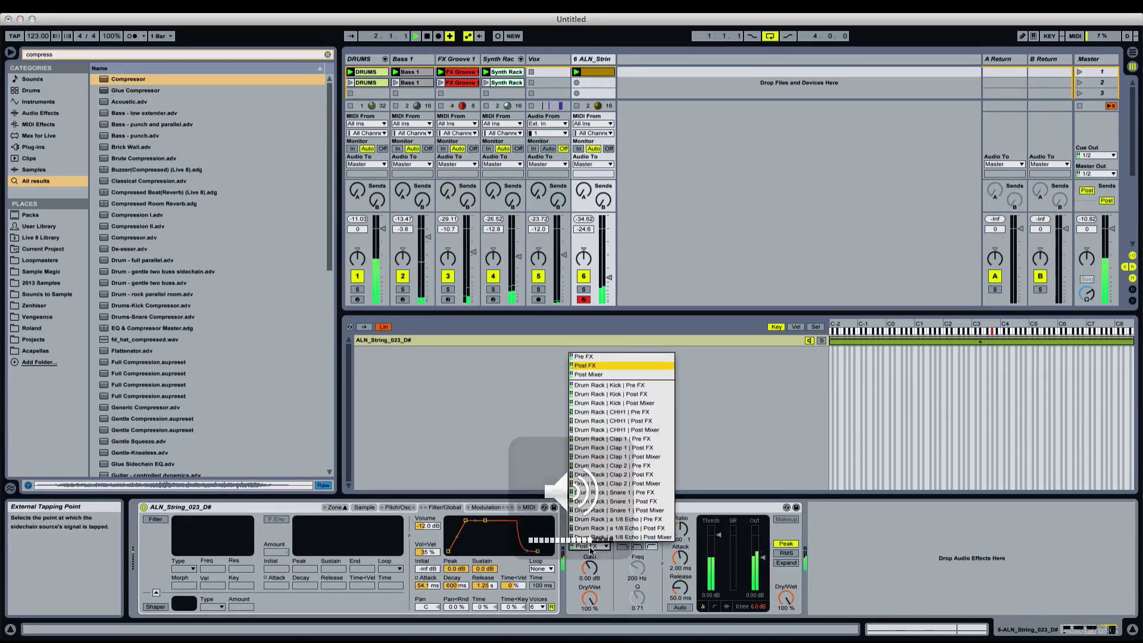
pyautogui.click(647, 396)
# Set the Compressor to RMS mode with a 3:1 ratio, 73.9 ms release and a threshold of about -35 dB
pyautogui.click(786, 553)
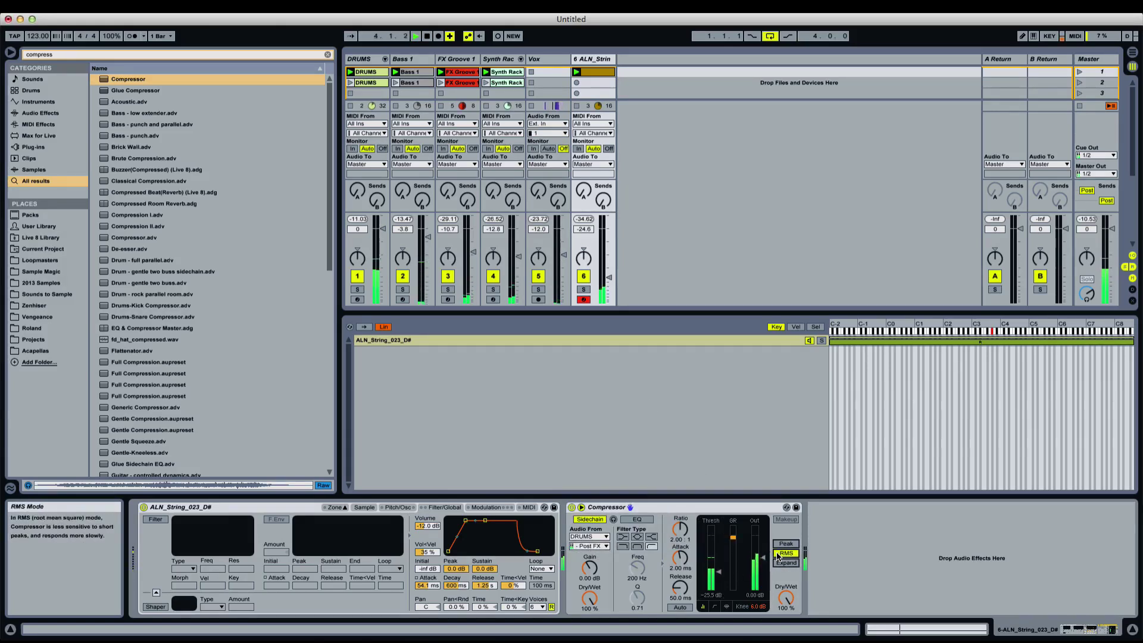
pyautogui.moveTo(677, 530); pyautogui.dragTo(676, 522)
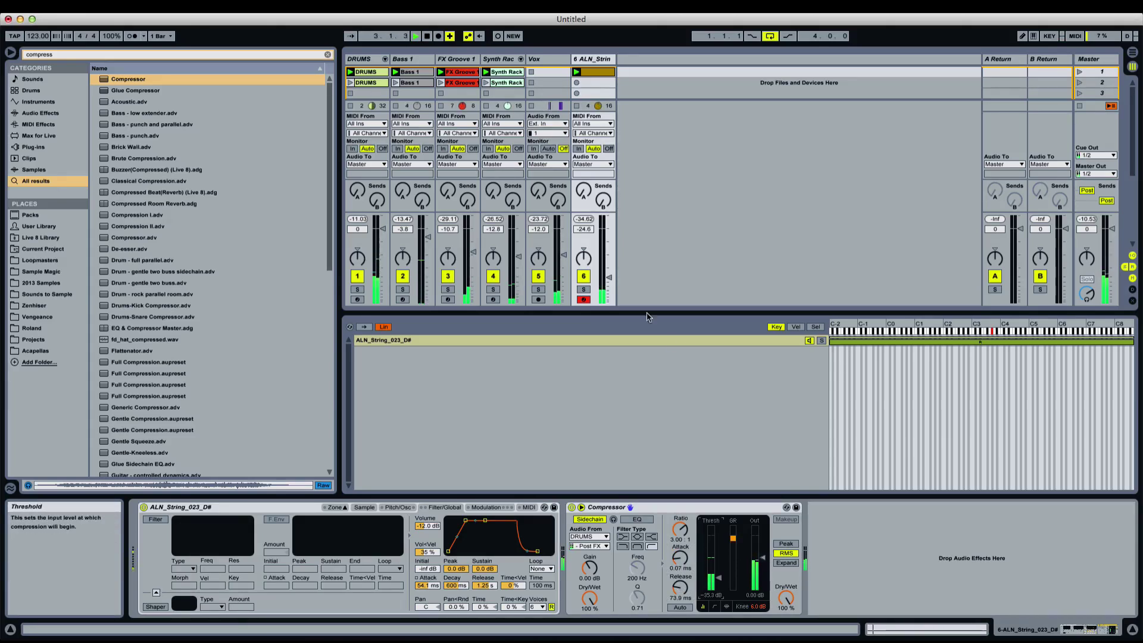
pyautogui.press('XF86AudioRaiseVolume')
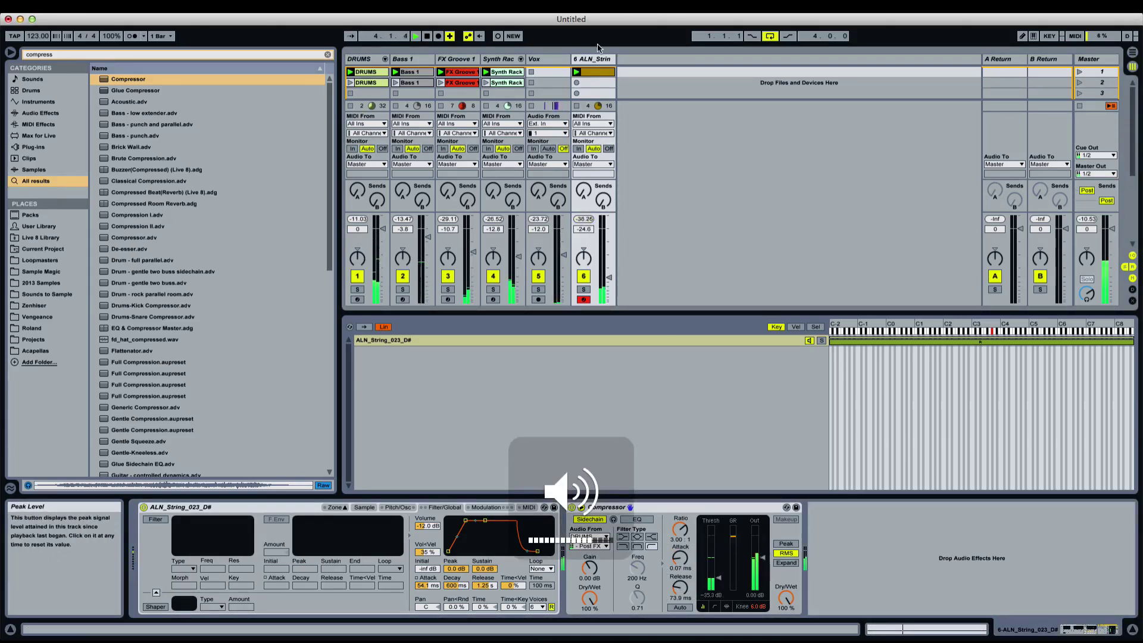
# Hide Sampler's key zone editor on the string track
pyautogui.click(599, 67)
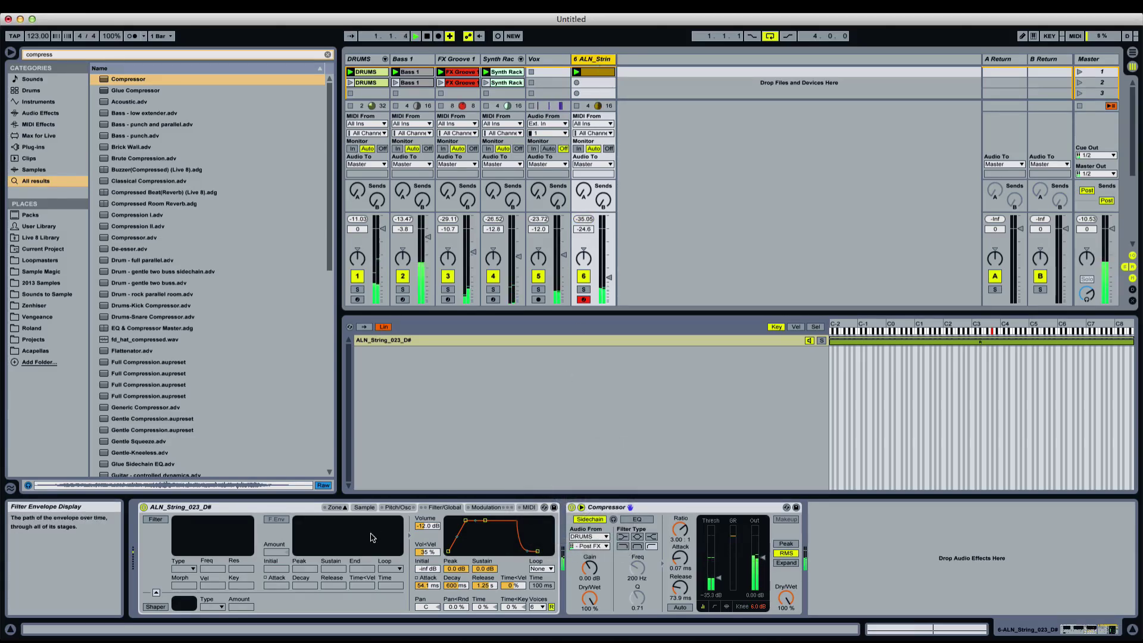
pyautogui.click(334, 507)
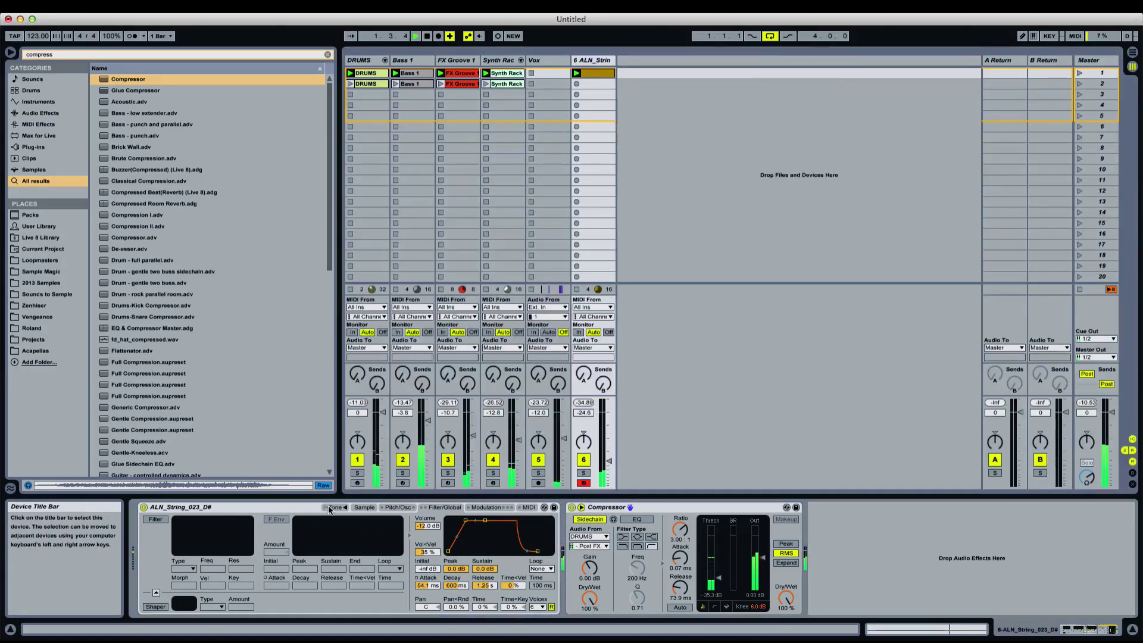
pyautogui.click(594, 70)
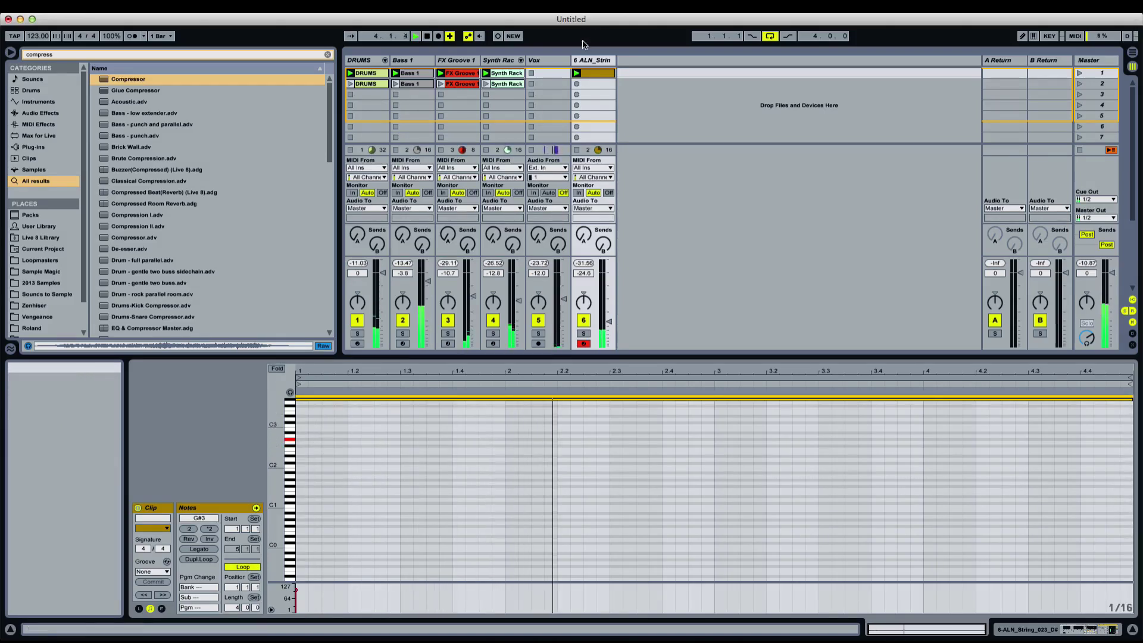
pyautogui.doubleClick(601, 61)
pyautogui.press('Left')
pyautogui.click(608, 60)
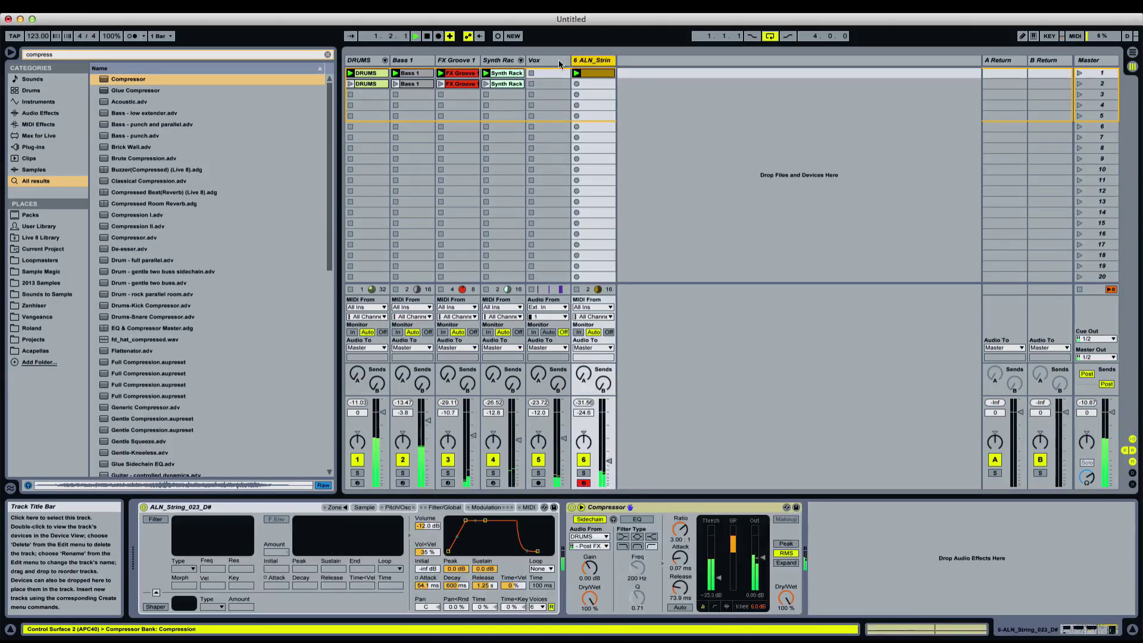
pyautogui.click(558, 60)
pyautogui.click(586, 60)
pyautogui.click(502, 60)
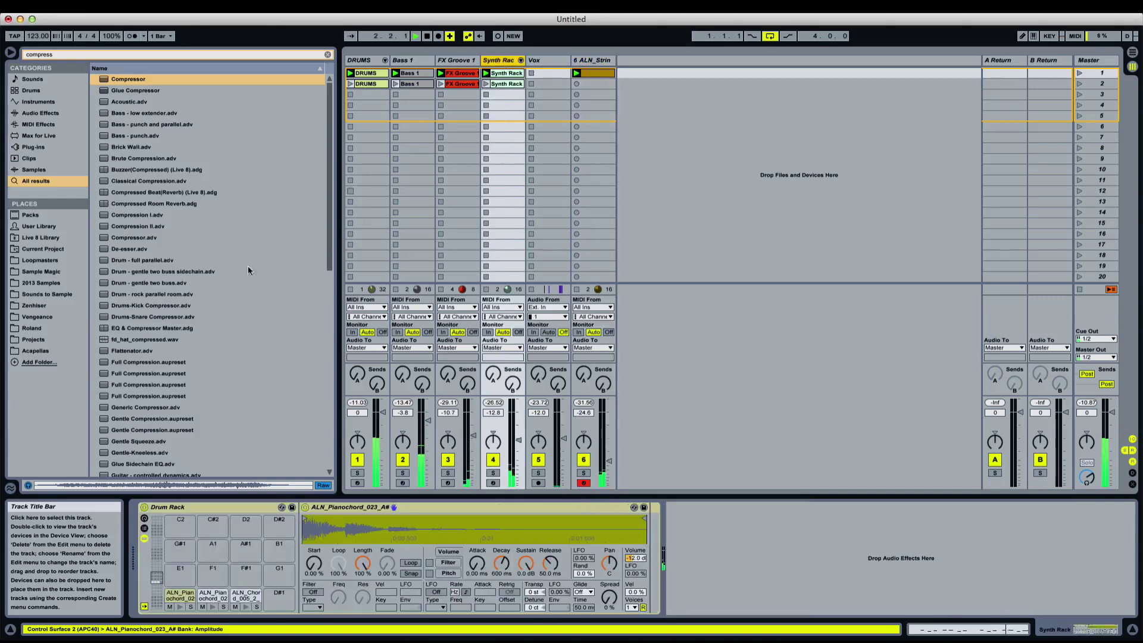
# Clear the browser search and open the notes of the first Bass 1 clip
pyautogui.click(327, 54)
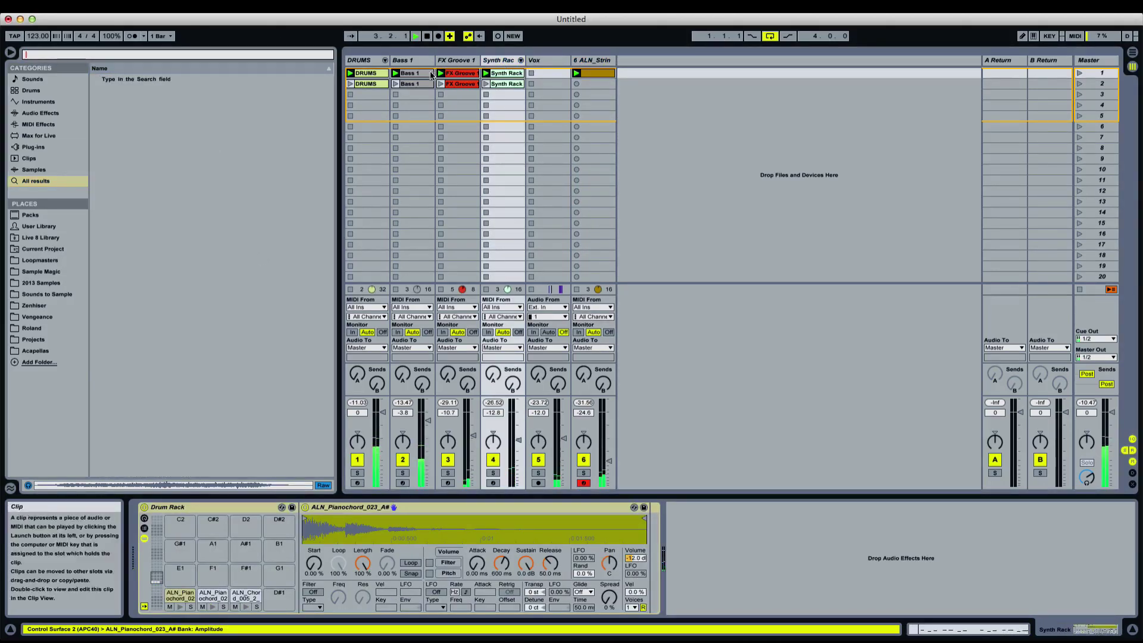
pyautogui.click(411, 73)
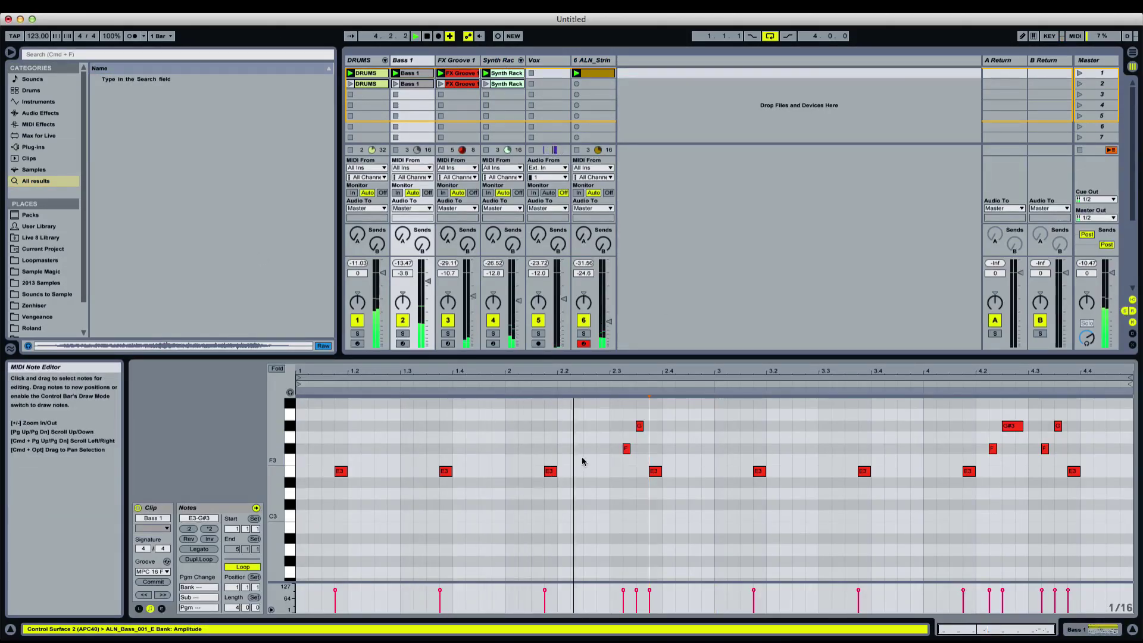
# Convert the Bass 1 track's Simpler to Sampler and set the bass sample's root key to E3
pyautogui.click(530, 454)
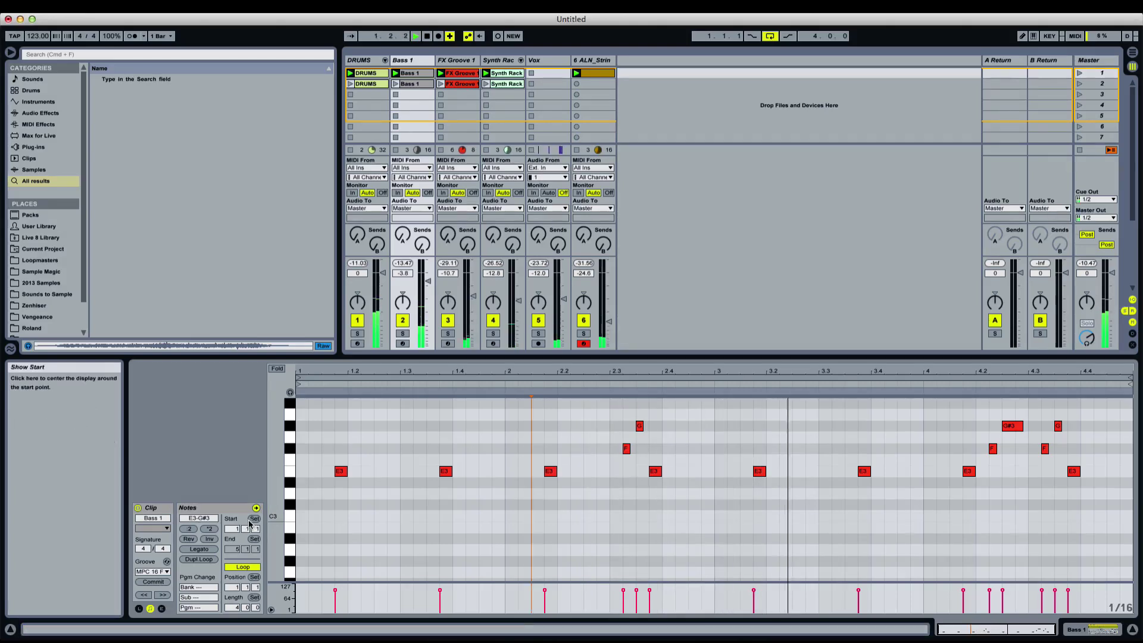
pyautogui.doubleClick(422, 60)
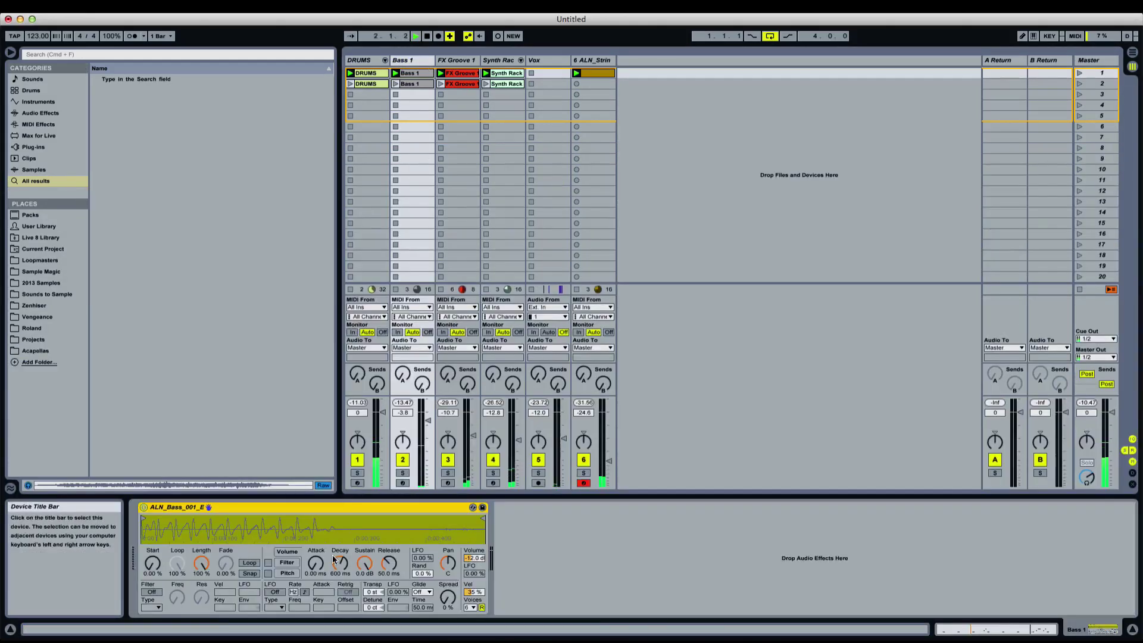
pyautogui.rightClick(332, 507)
pyautogui.click(369, 503)
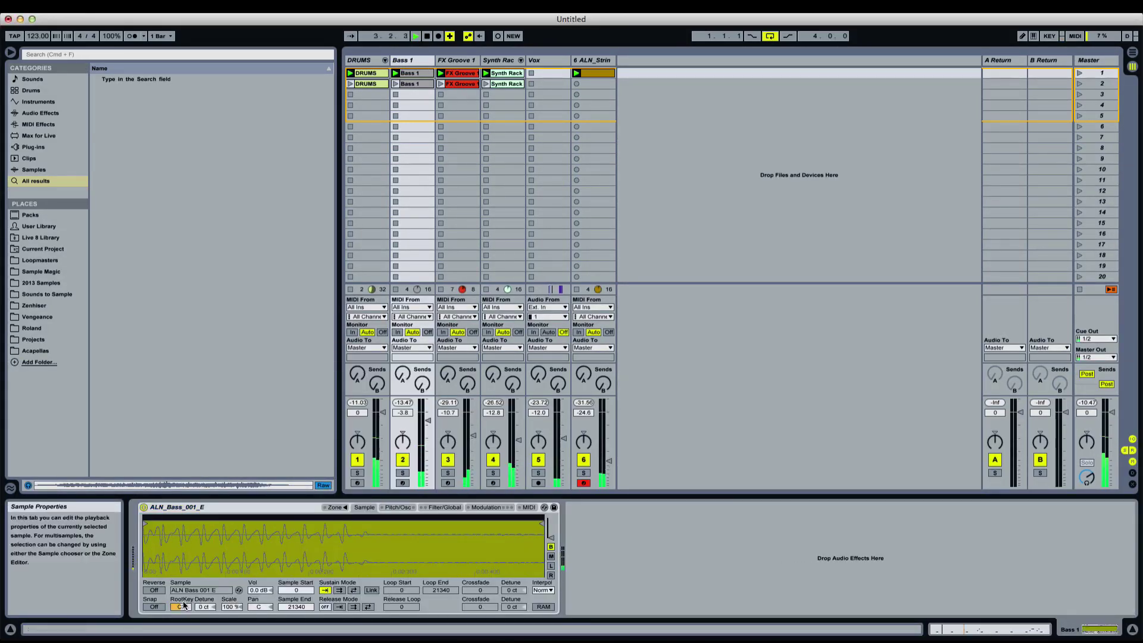
pyautogui.moveTo(181, 607); pyautogui.dragTo(181, 603)
pyautogui.press('Up')
pyautogui.press('Up')
pyautogui.press('Up')
pyautogui.press('Up')
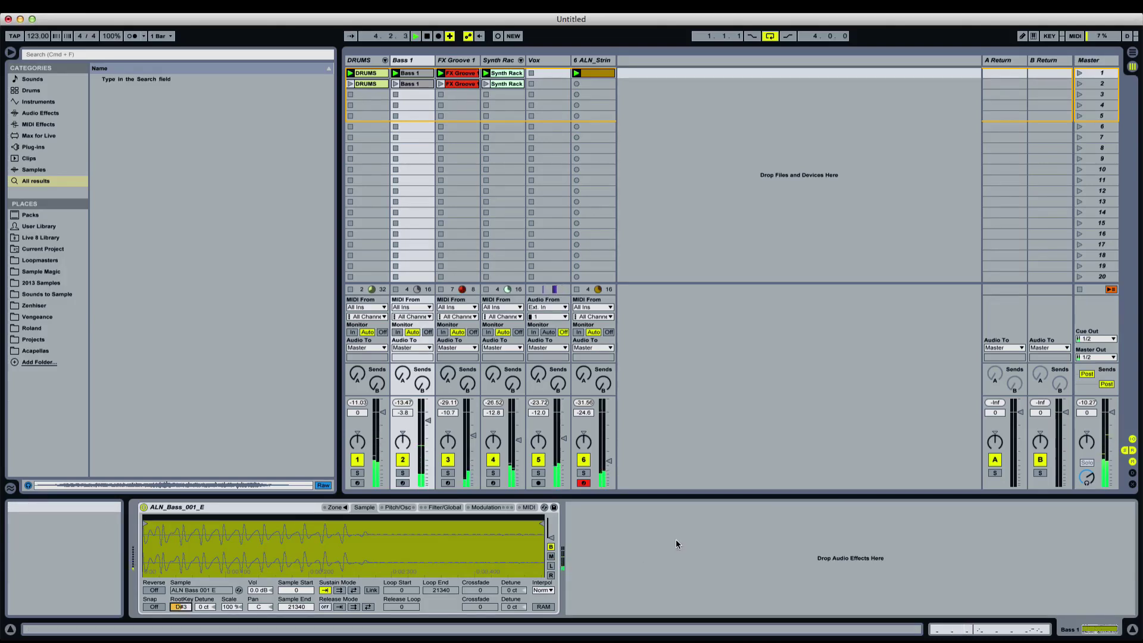
# Transpose all notes in the first Bass 1 clip up two semitones
pyautogui.doubleClick(410, 73)
pyautogui.press('Up')
pyautogui.press('Up')
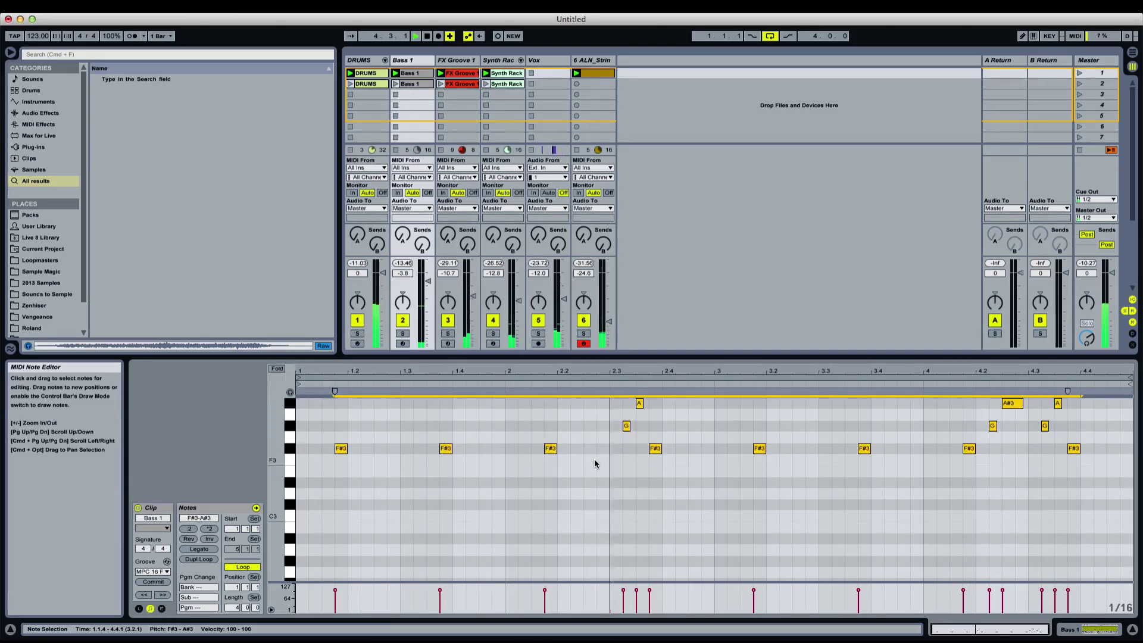
pyautogui.click(686, 434)
pyautogui.scroll(1, 690, 436)
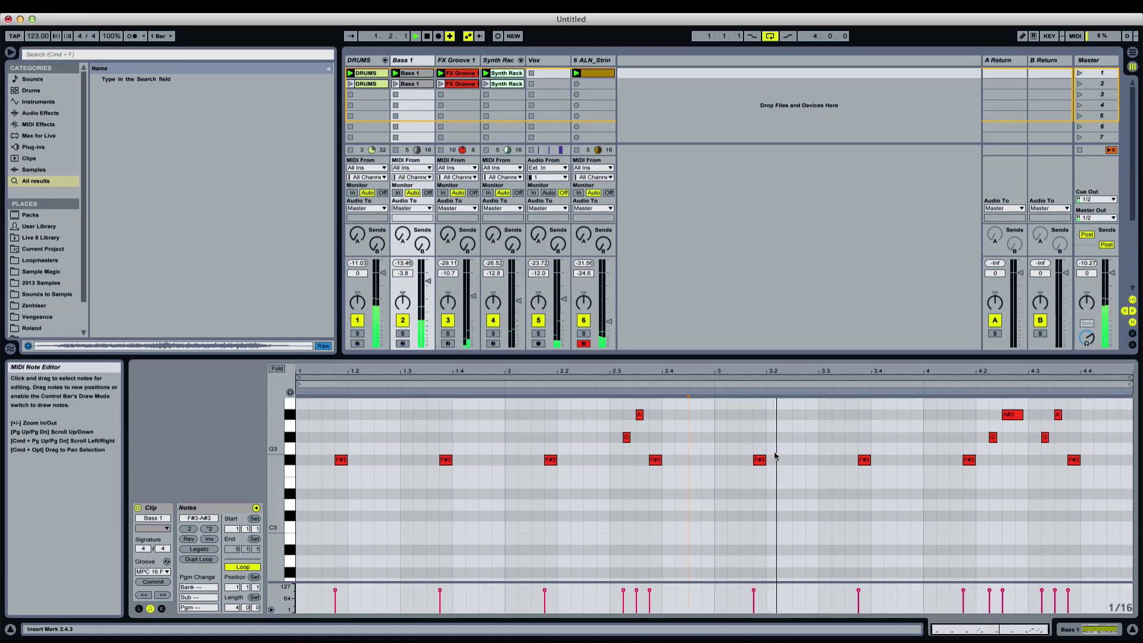
pyautogui.click(975, 454)
pyautogui.press('XF86AudioRaiseVolume')
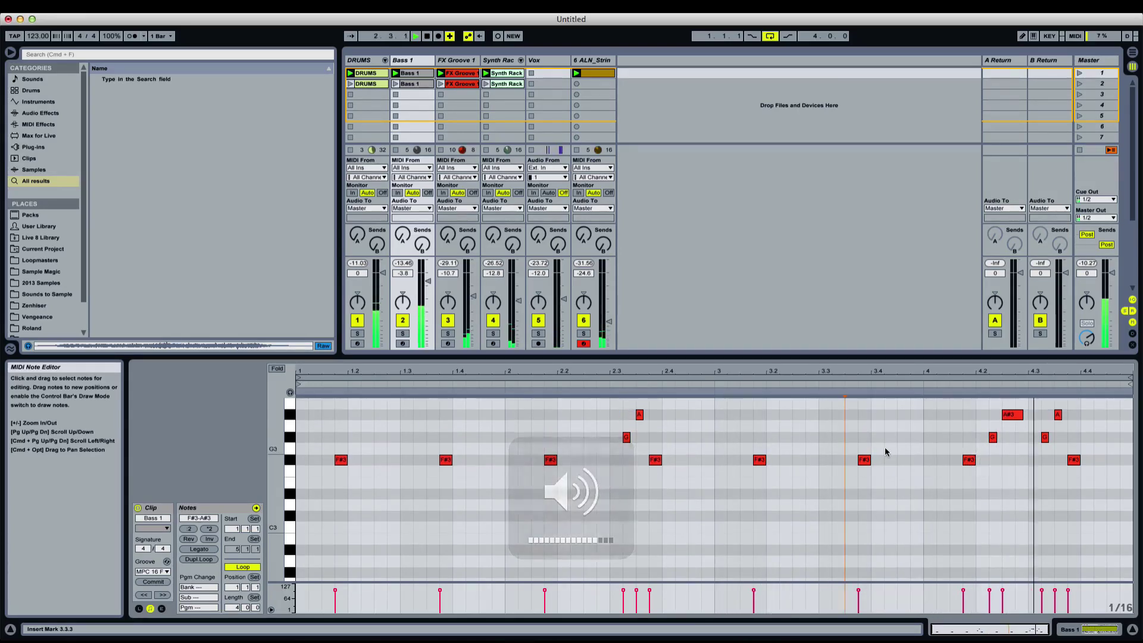
pyautogui.click(903, 448)
# Raise the F#3 notes of the Bass 1 clip to G#3
pyautogui.click(293, 460)
pyautogui.press('Up')
pyautogui.press('Up')
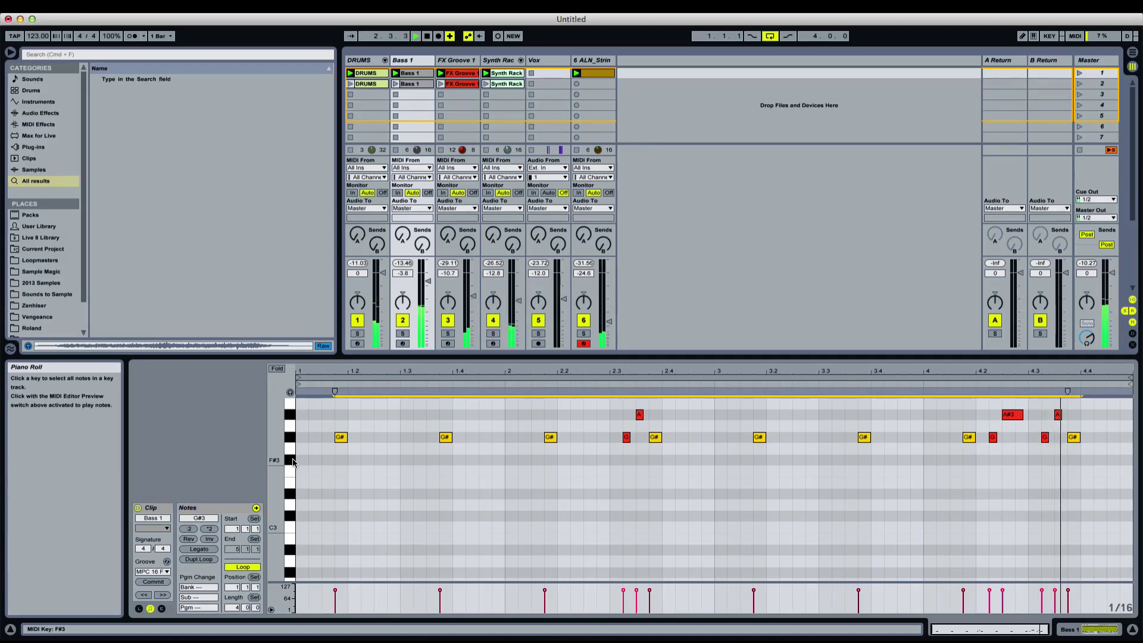
pyautogui.scroll(1, 607, 517)
pyautogui.moveTo(613, 443); pyautogui.dragTo(1073, 417)
pyautogui.click(869, 429)
pyautogui.press('XF86AudioRaiseVolume')
pyautogui.click(721, 444)
pyautogui.scroll(-1, 709, 456)
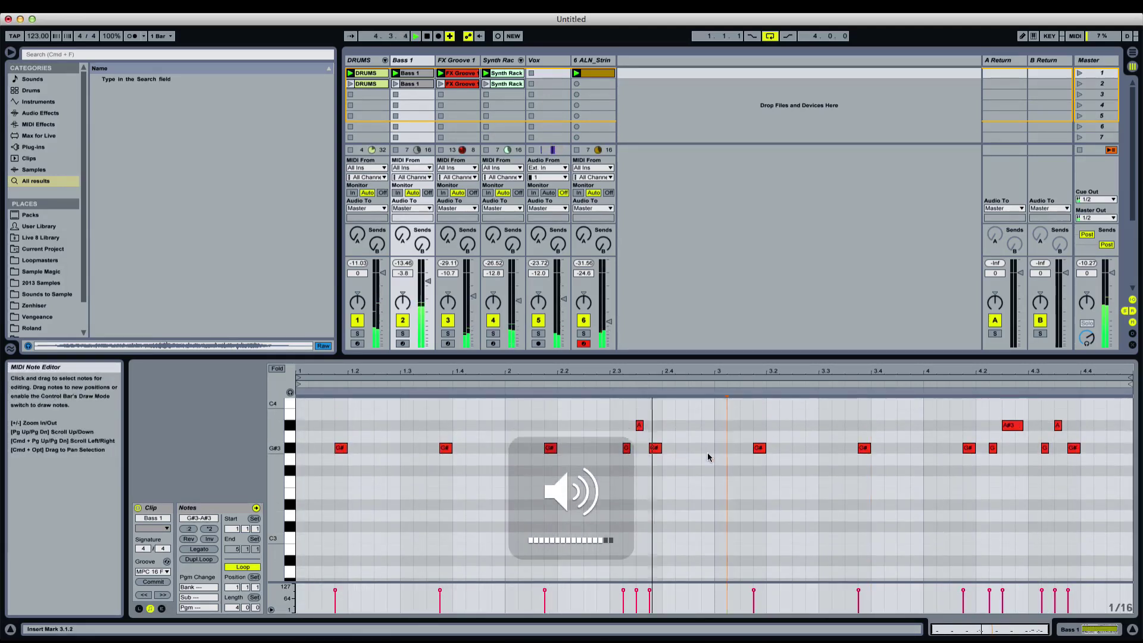
pyautogui.click(845, 460)
pyautogui.scroll(1, 1043, 438)
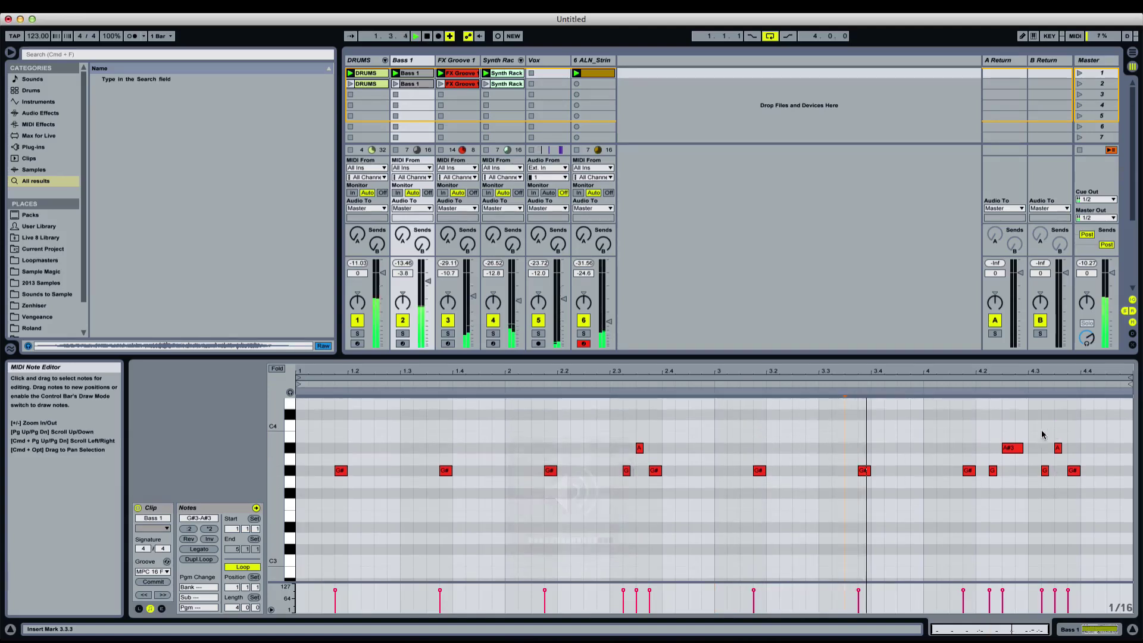
# Try an extra B3 note in bar 4 of the Bass 1 clip, then delete it
pyautogui.doubleClick(1113, 436)
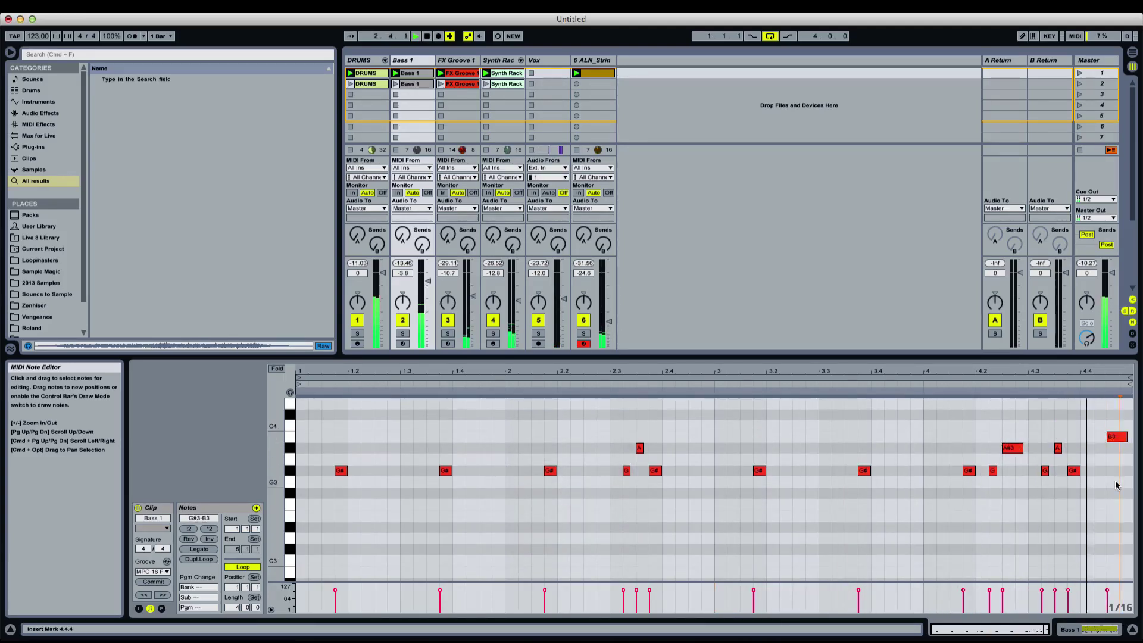
pyautogui.moveTo(1115, 436); pyautogui.dragTo(948, 435)
pyautogui.click(961, 432)
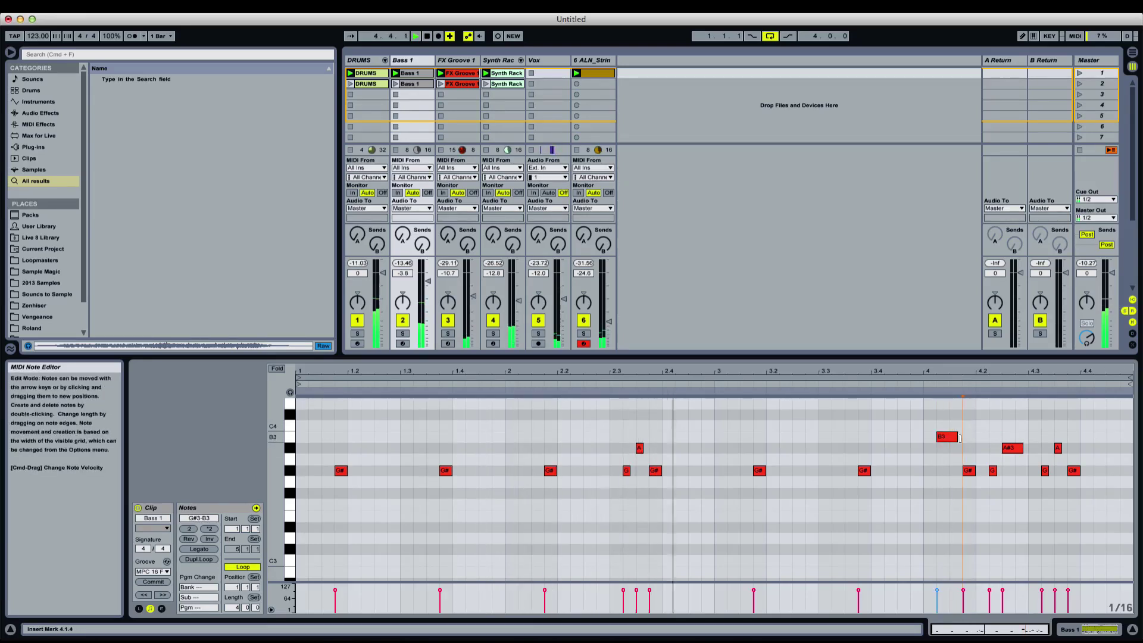
pyautogui.click(952, 436)
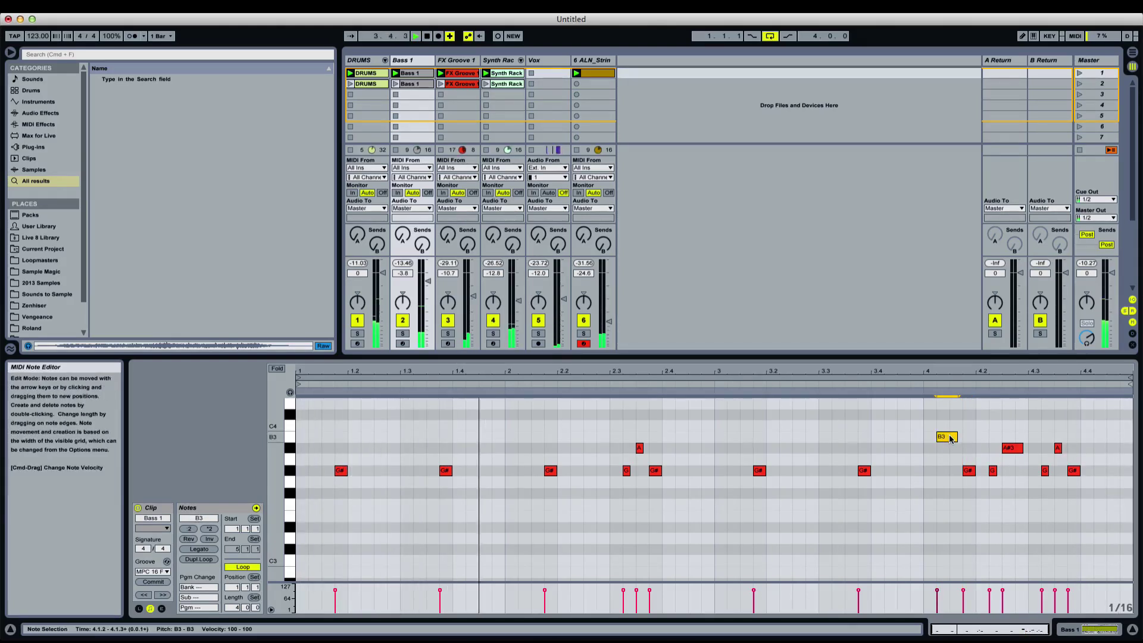
pyautogui.press('Delete')
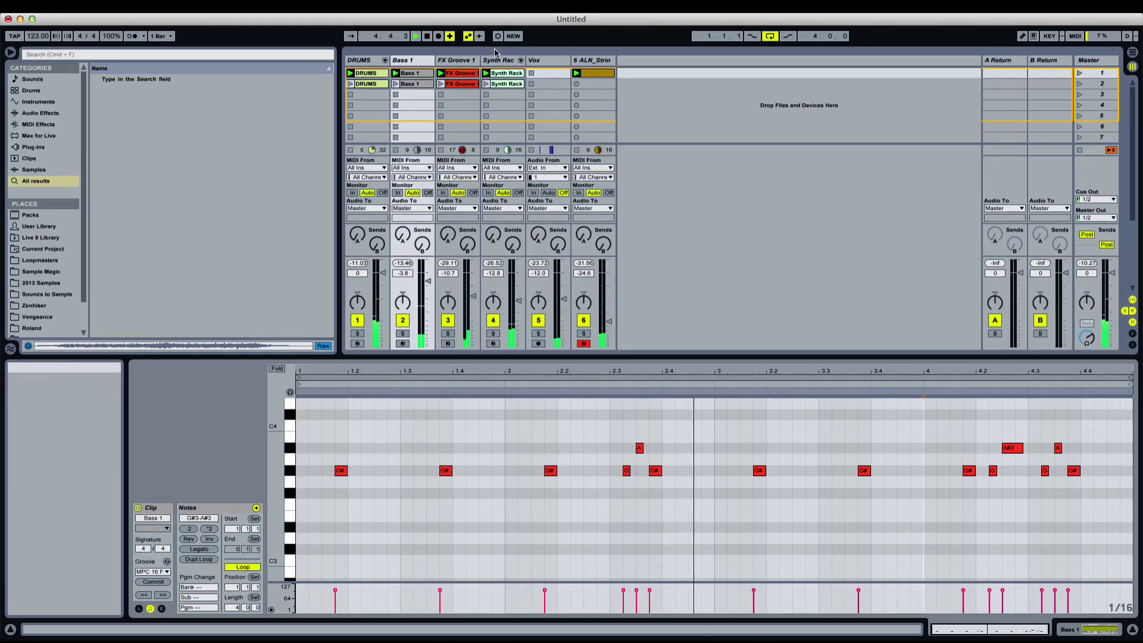
# Search the browser for echoboy and load the EchoBoy plug-in onto the Bass 1 track
pyautogui.press('XF86AudioRaiseVolume')
pyautogui.click(420, 62)
pyautogui.press('super+f')
pyautogui.write('ec')
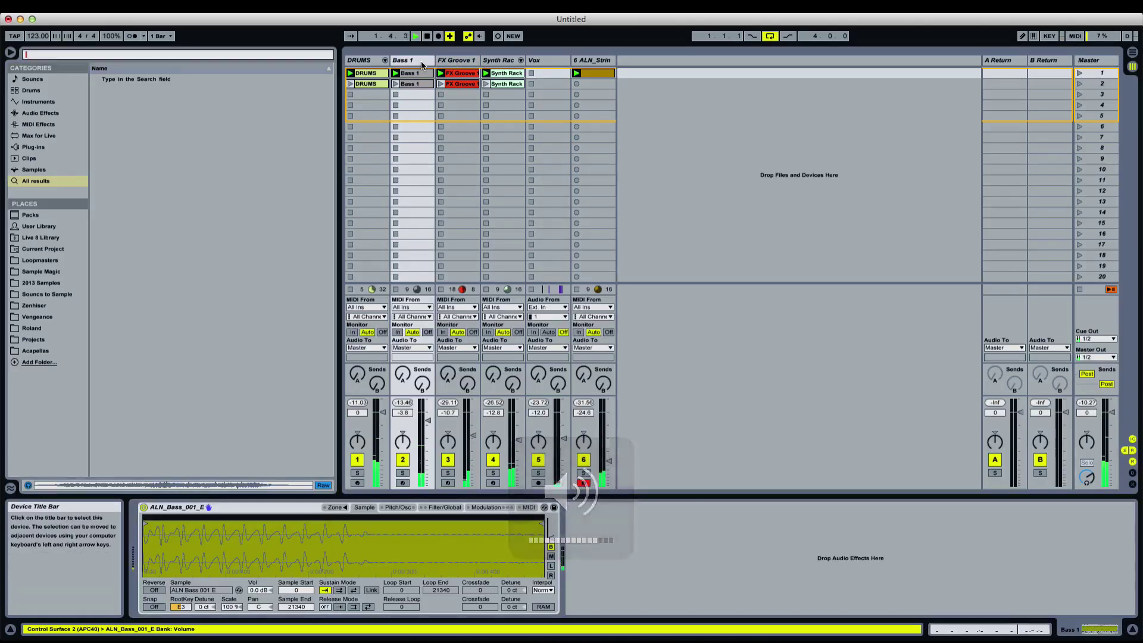
pyautogui.write('hoboy')
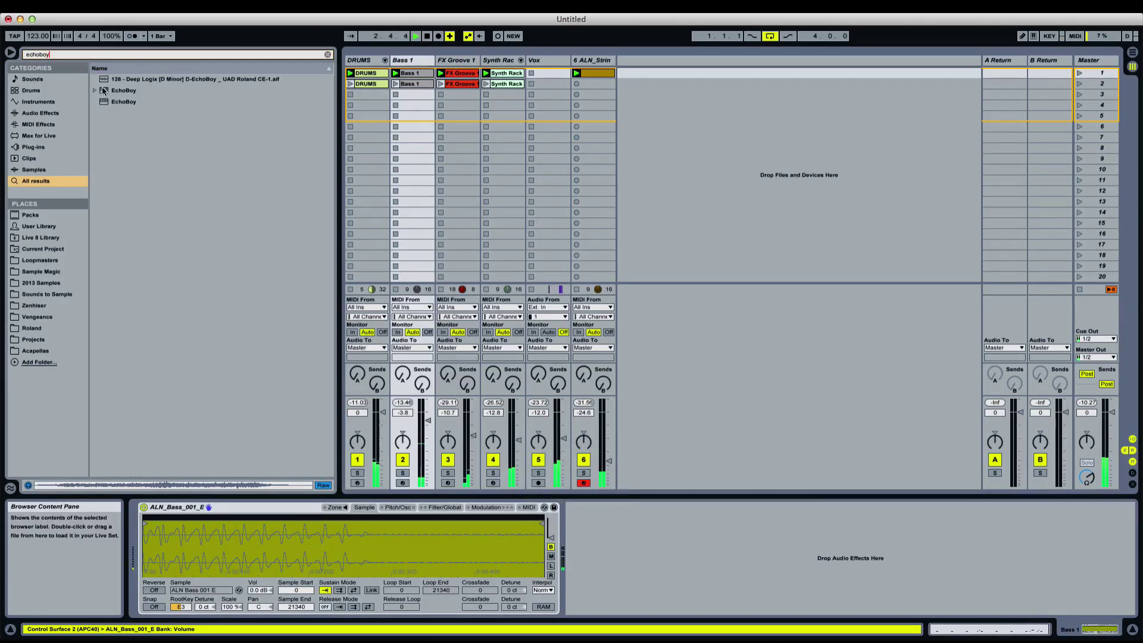
pyautogui.moveTo(121, 91); pyautogui.dragTo(411, 60)
pyautogui.click(637, 94)
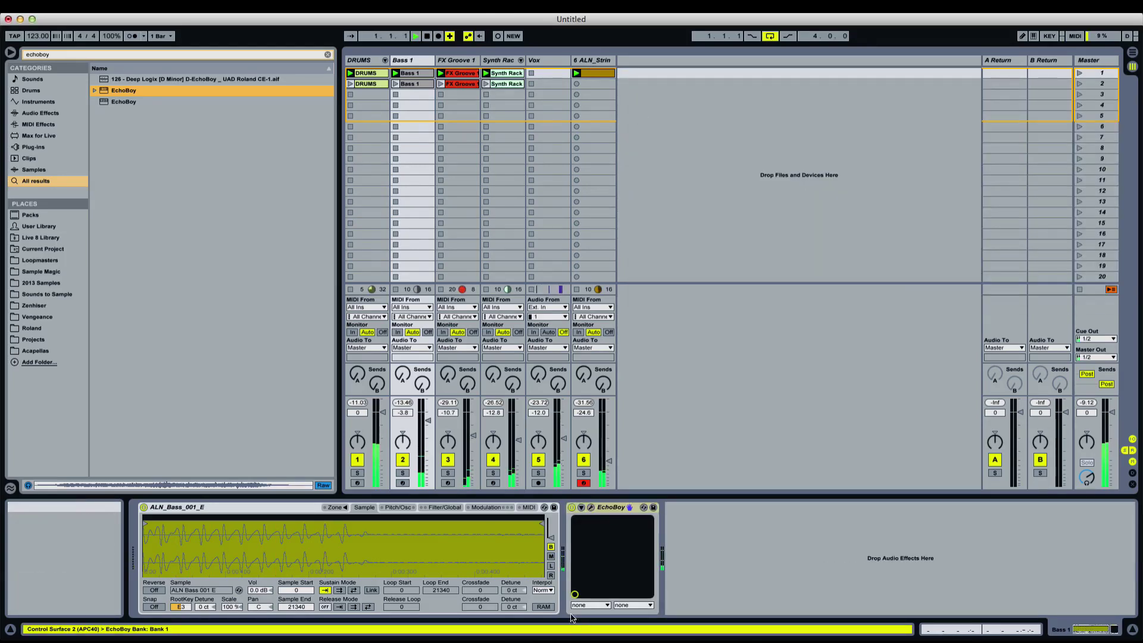
# Solo Bass 1 and set EchoBoy to MIDI tempo sync with 13% mix and 0.11 feedback
pyautogui.click(590, 508)
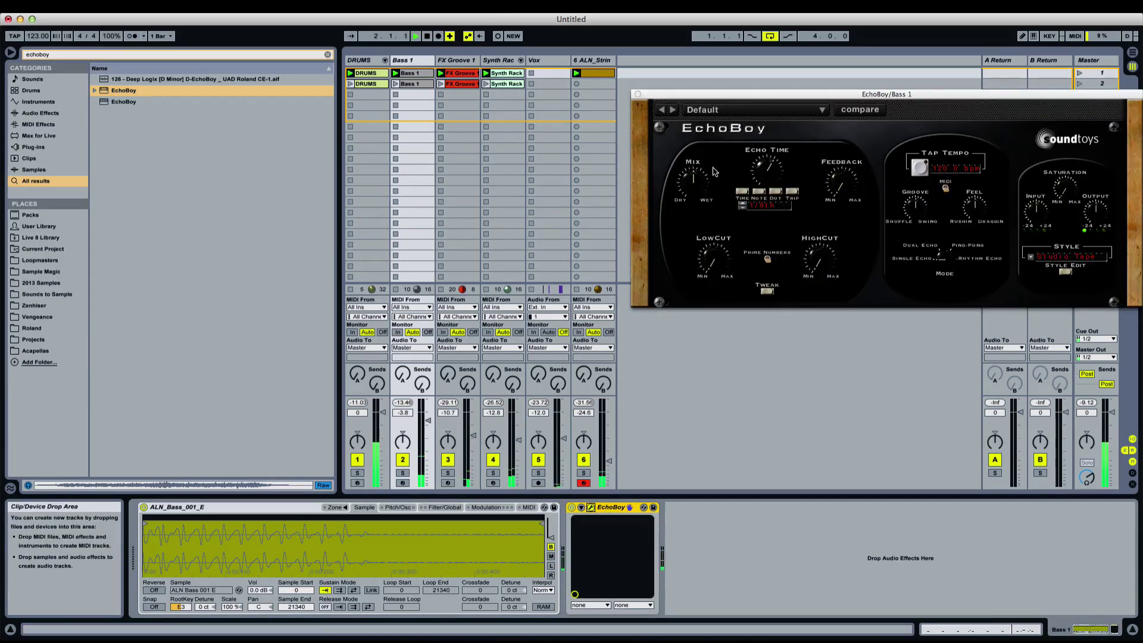
pyautogui.moveTo(694, 178); pyautogui.dragTo(700, 201)
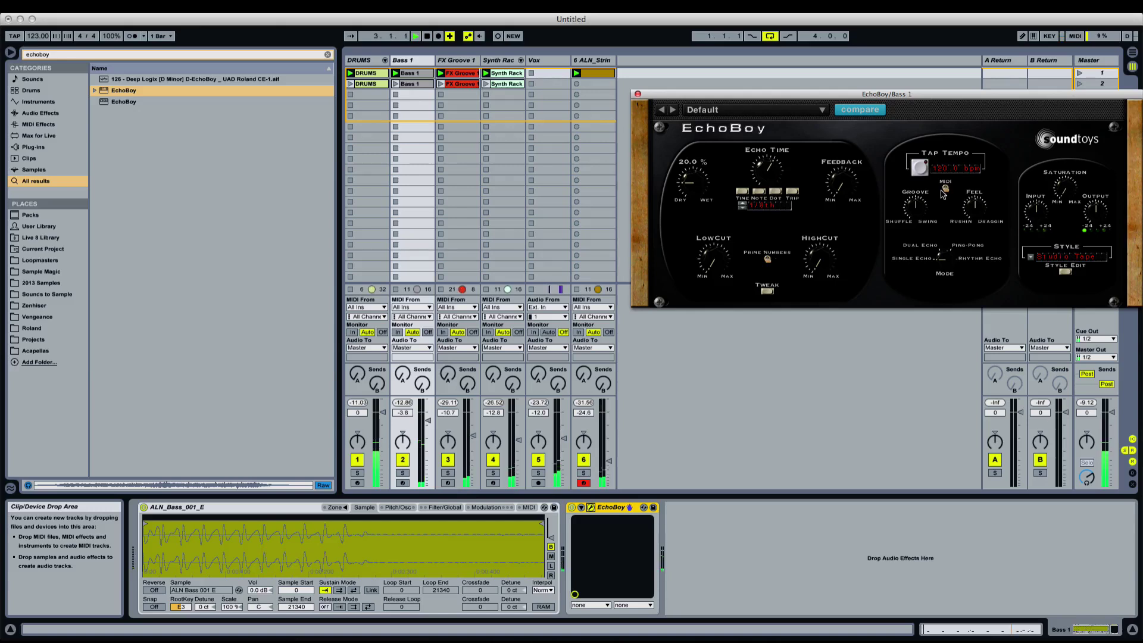
pyautogui.click(403, 472)
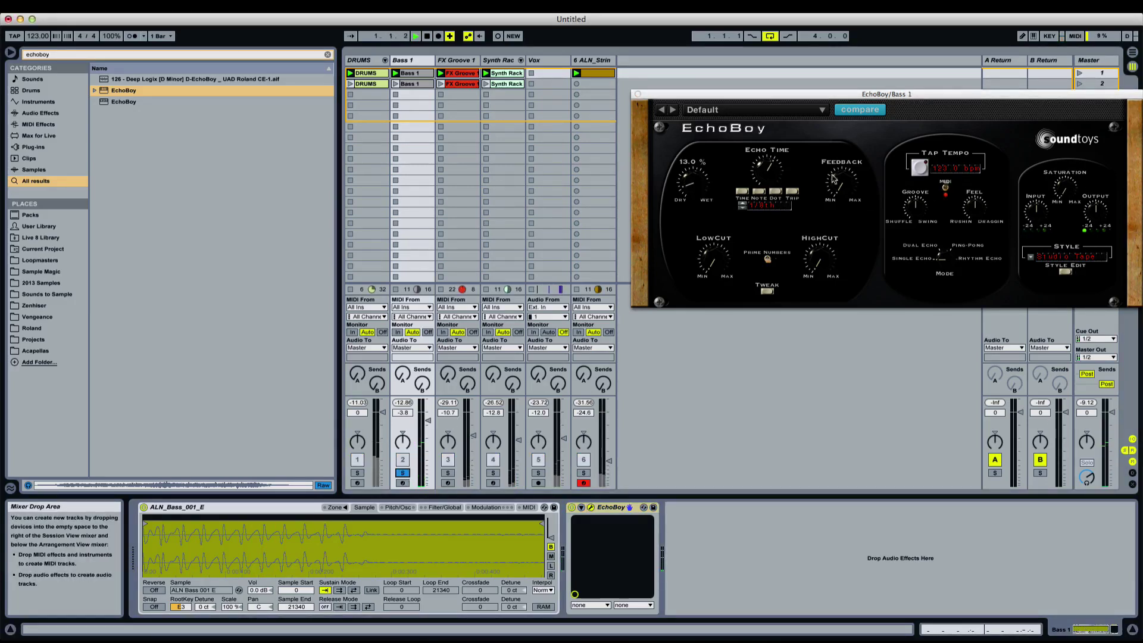
pyautogui.moveTo(832, 177); pyautogui.dragTo(848, 183)
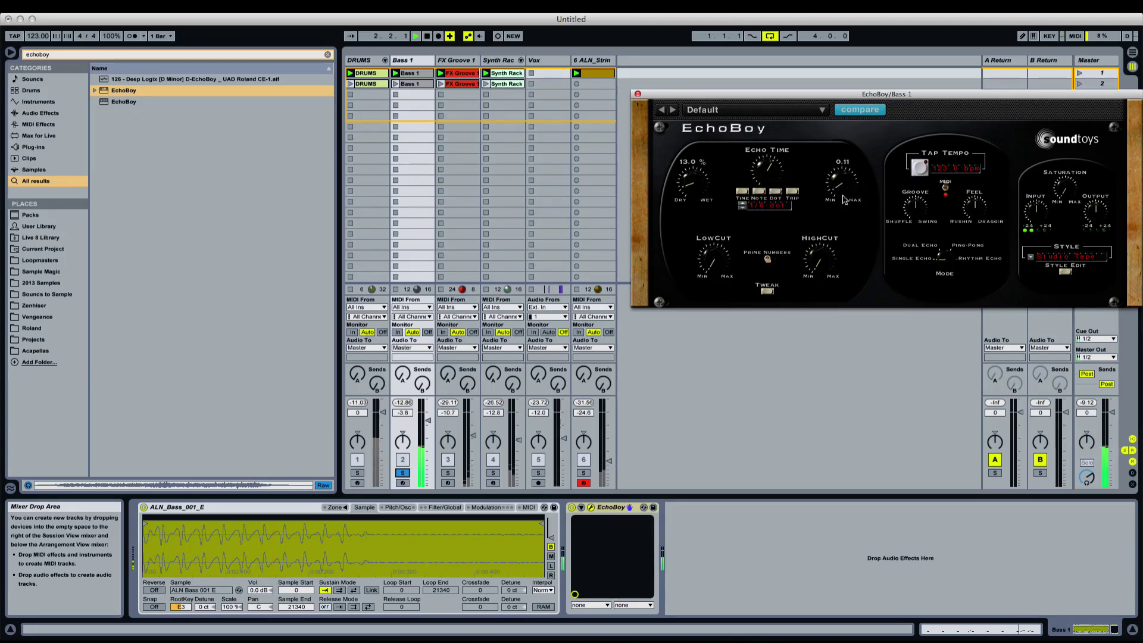
# Switch EchoBoy to the Telephone style in Ping-Pong mode and take Bass 1 out of solo
pyautogui.click(1052, 260)
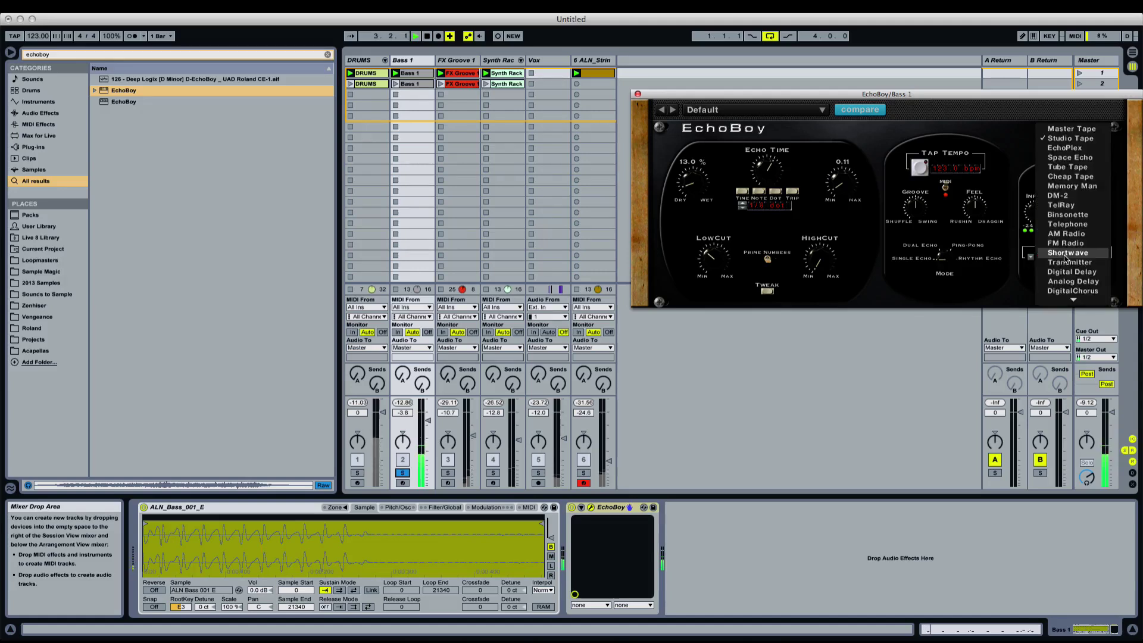
pyautogui.click(1065, 225)
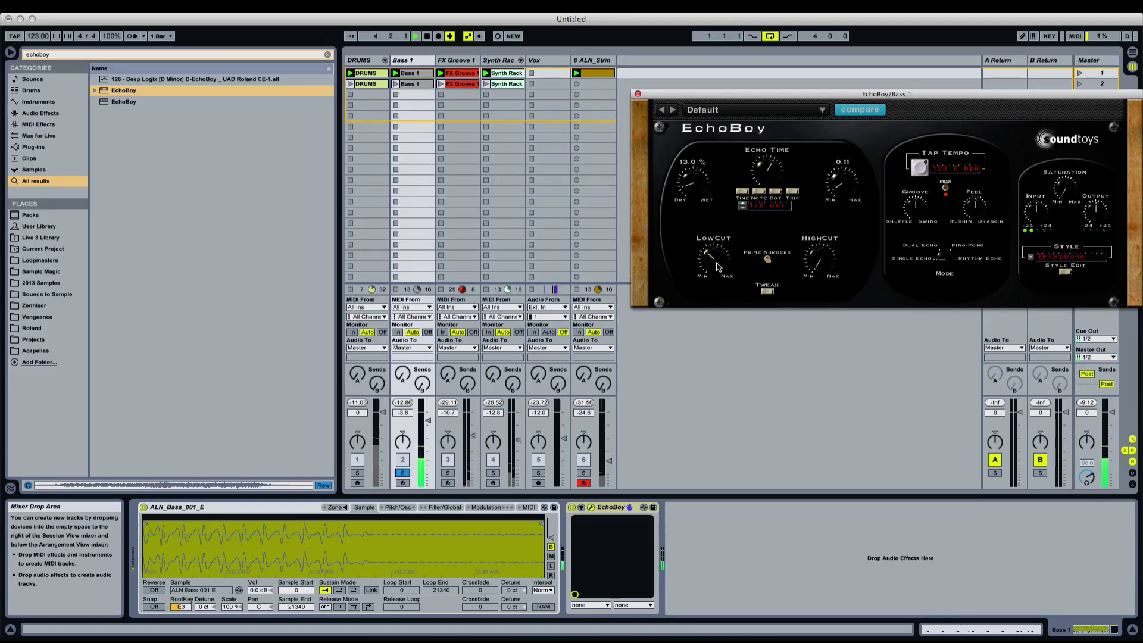
pyautogui.click(956, 249)
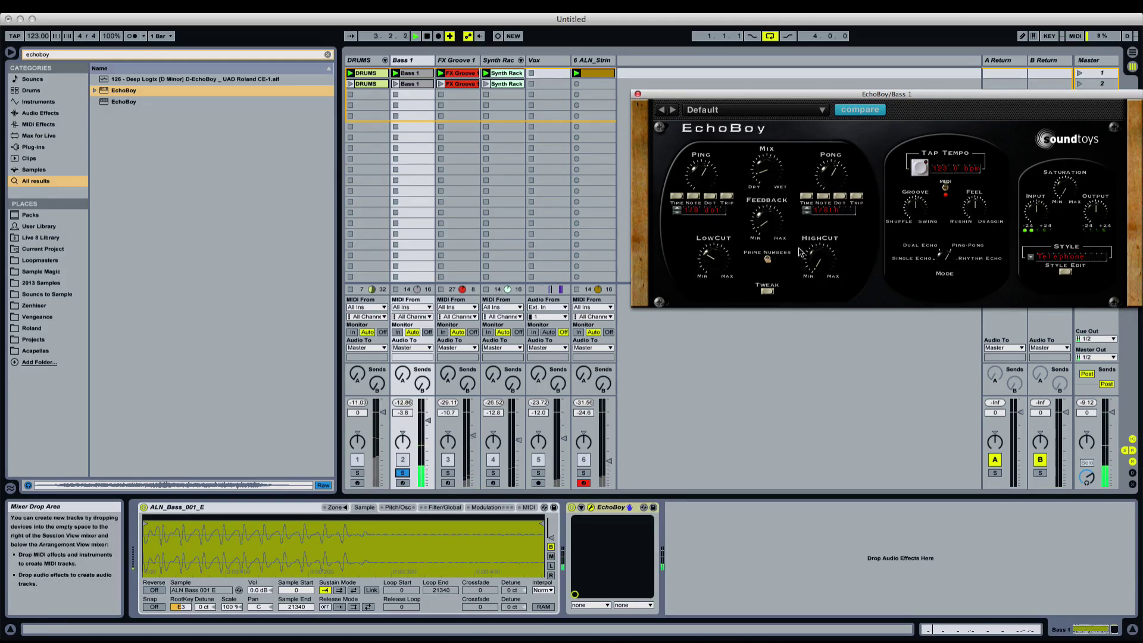
pyautogui.click(403, 473)
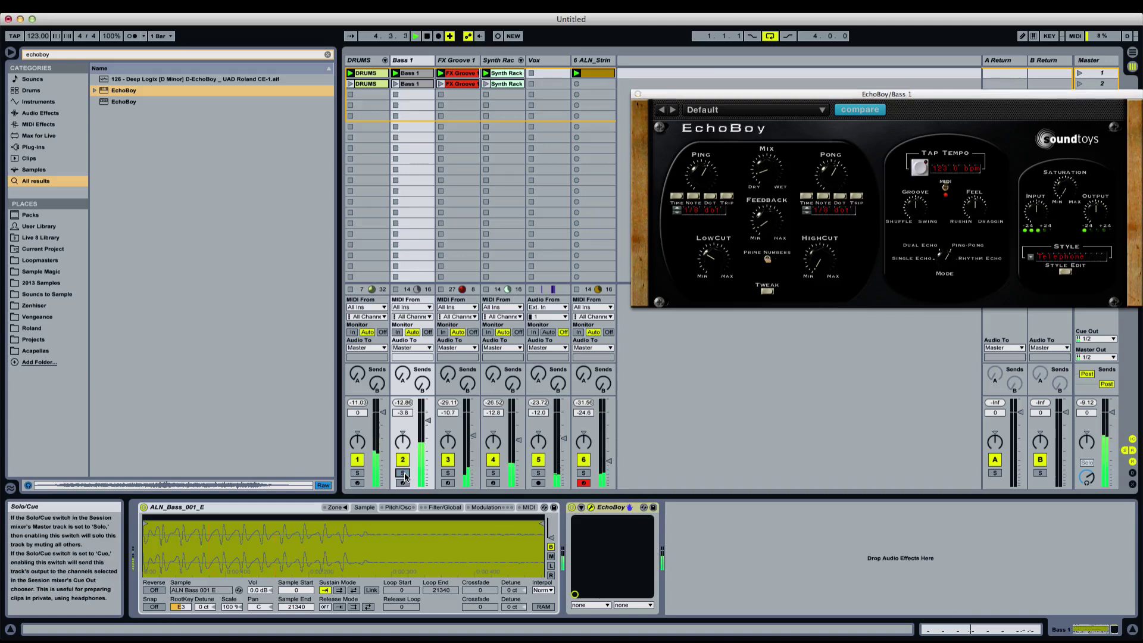
pyautogui.click(360, 403)
pyautogui.click(713, 185)
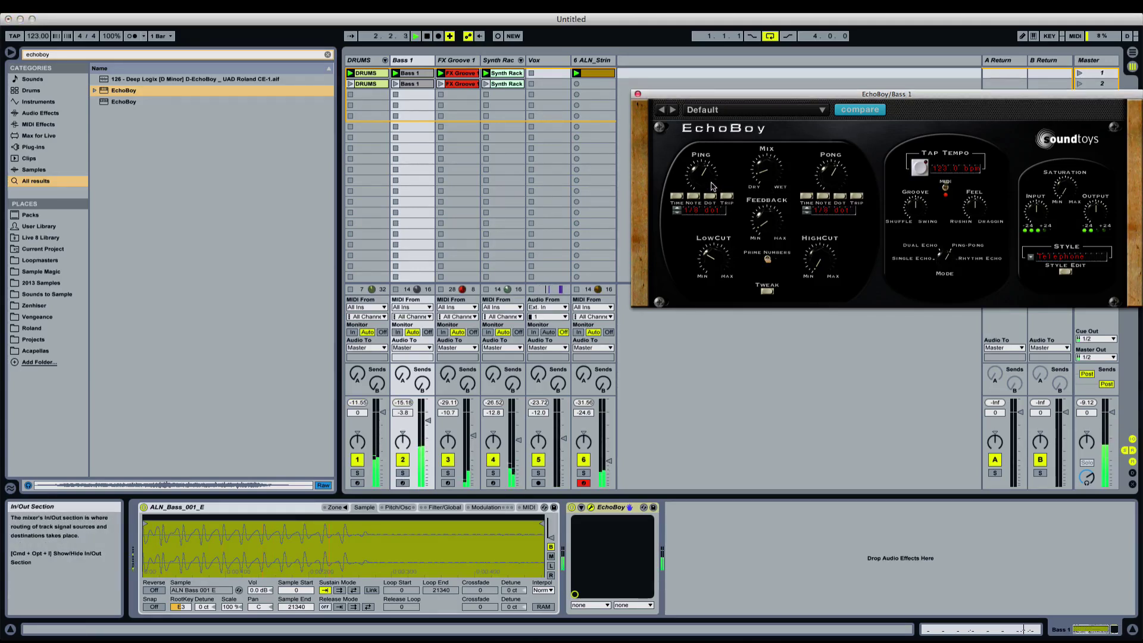
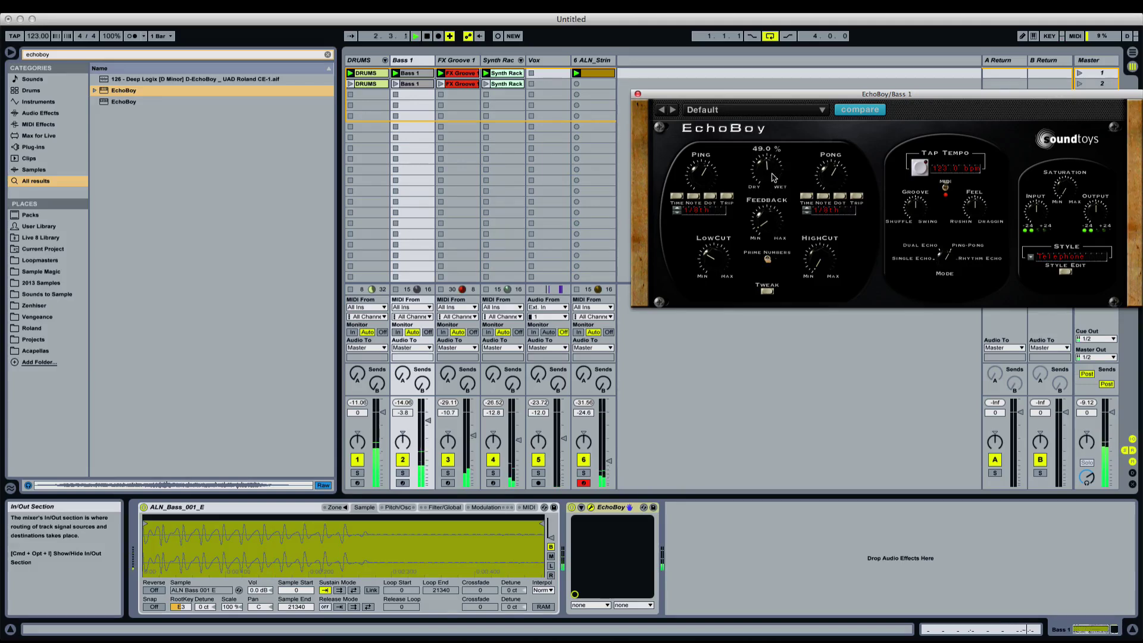
# Balance EchoBoy against the soloed bass with a mix of about 24% and a high cut of 0.59
pyautogui.click(403, 473)
pyautogui.moveTo(755, 173); pyautogui.dragTo(753, 176)
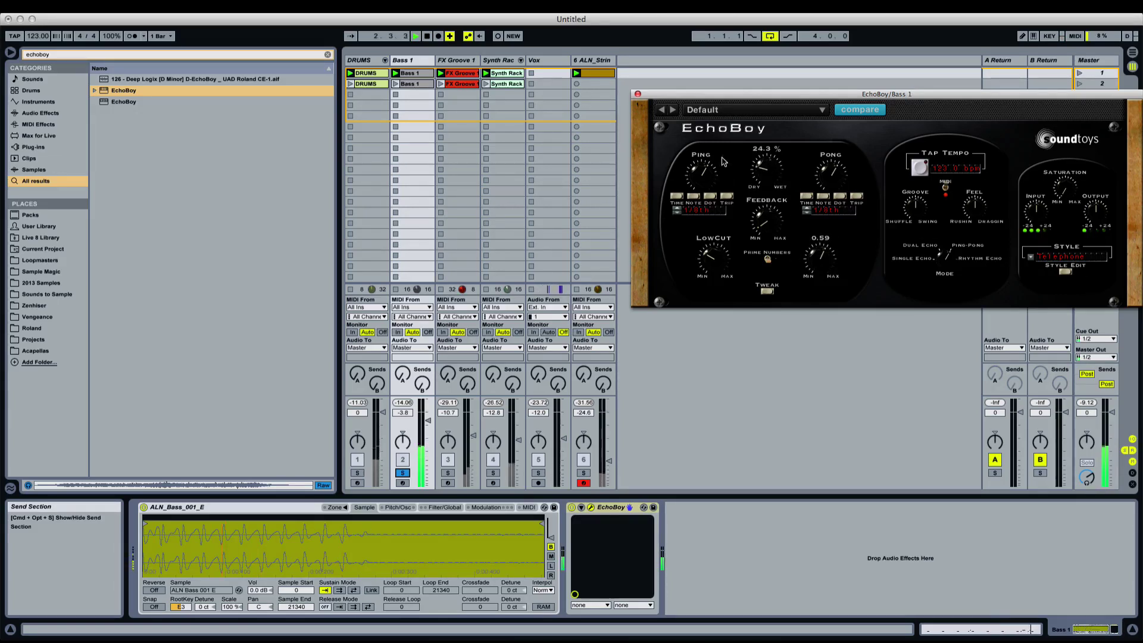
pyautogui.press('XF86AudioRaiseVolume')
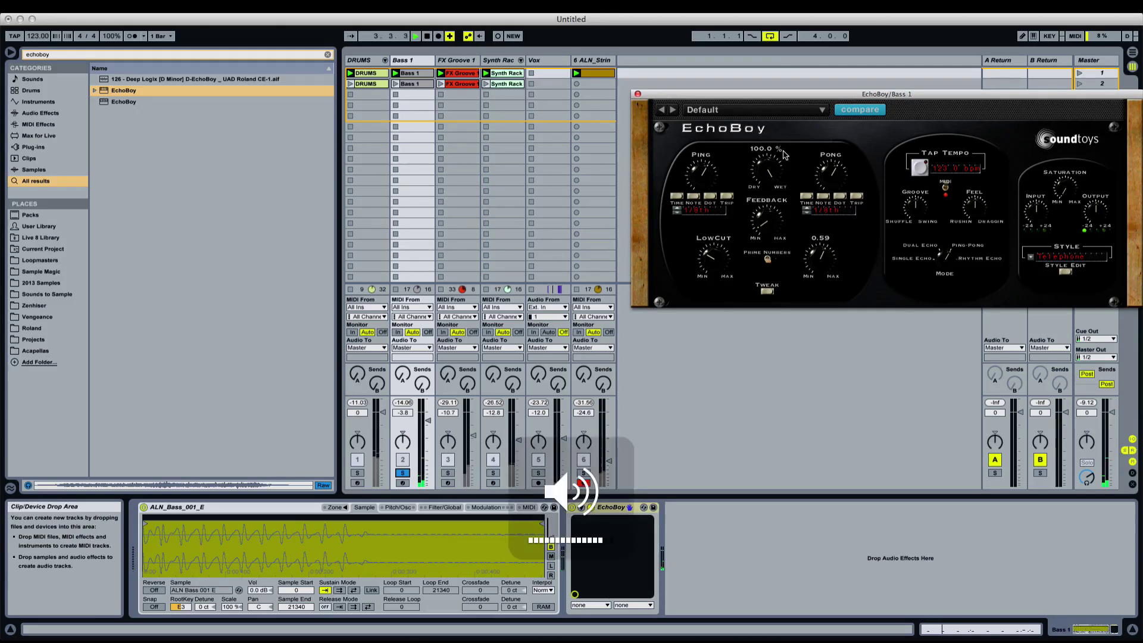
pyautogui.moveTo(767, 170); pyautogui.dragTo(768, 177)
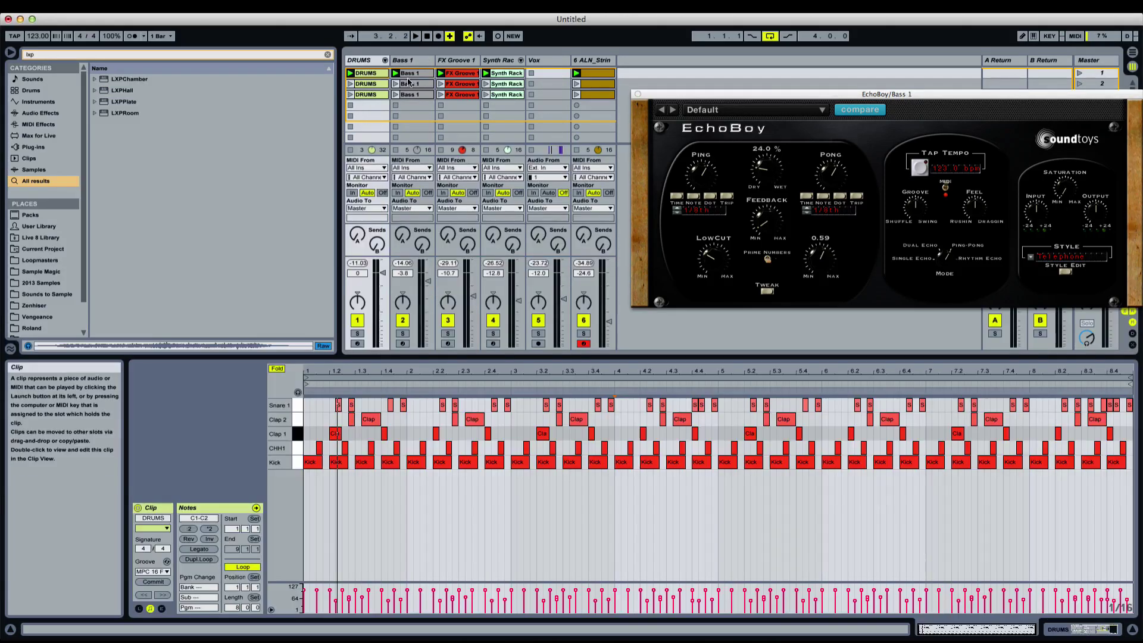
# Close the EchoBoy window and hide the browser
pyautogui.press('XF86AudioRaiseVolume')
pyautogui.press('XF86AudioLowerVolume')
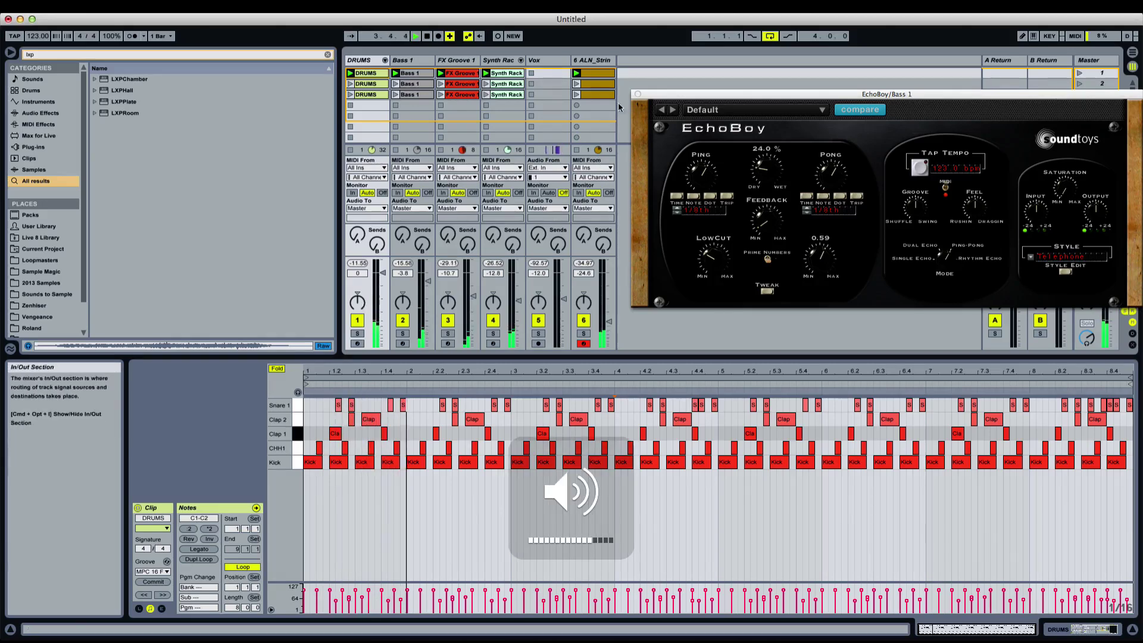
pyautogui.click(637, 94)
pyautogui.press('super+alt+b')
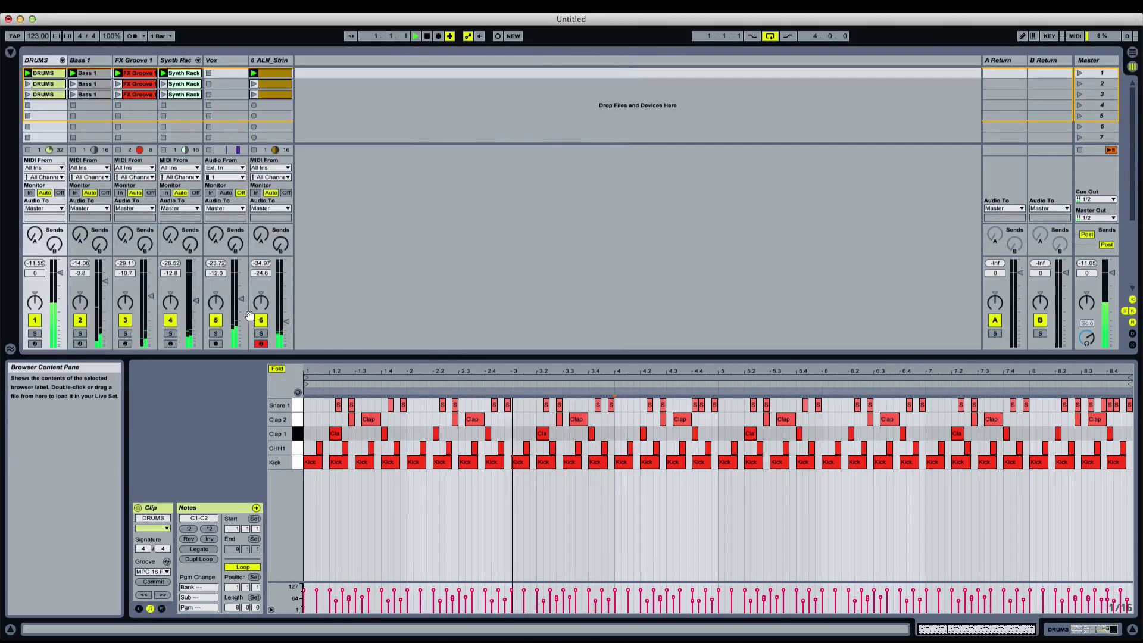
# Delete all Clap 1 and Clap 2 notes from the open DRUMS clip
pyautogui.click(324, 372)
pyautogui.click(298, 406)
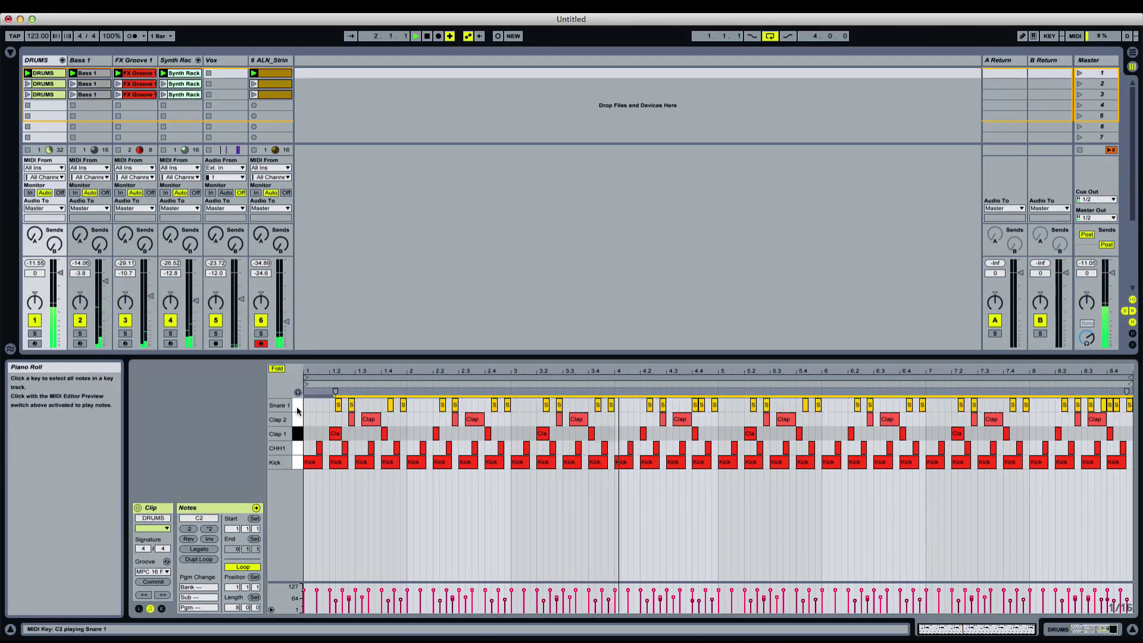
pyautogui.moveTo(311, 372); pyautogui.dragTo(319, 348)
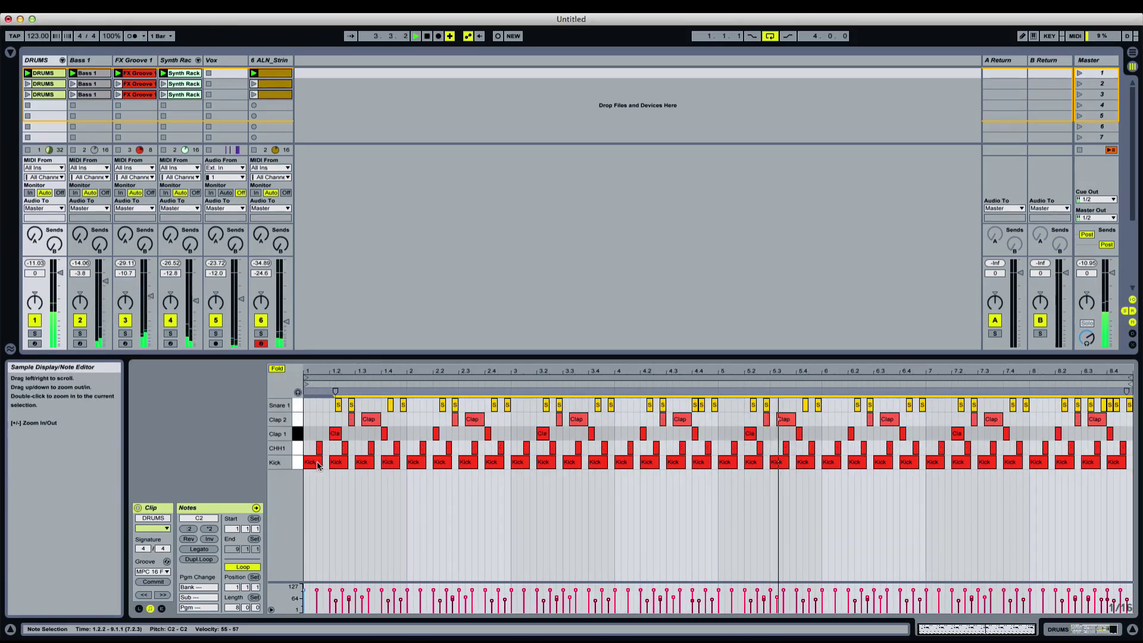
pyautogui.click(295, 431)
pyautogui.press('Delete')
pyautogui.click(295, 421)
pyautogui.press('Delete')
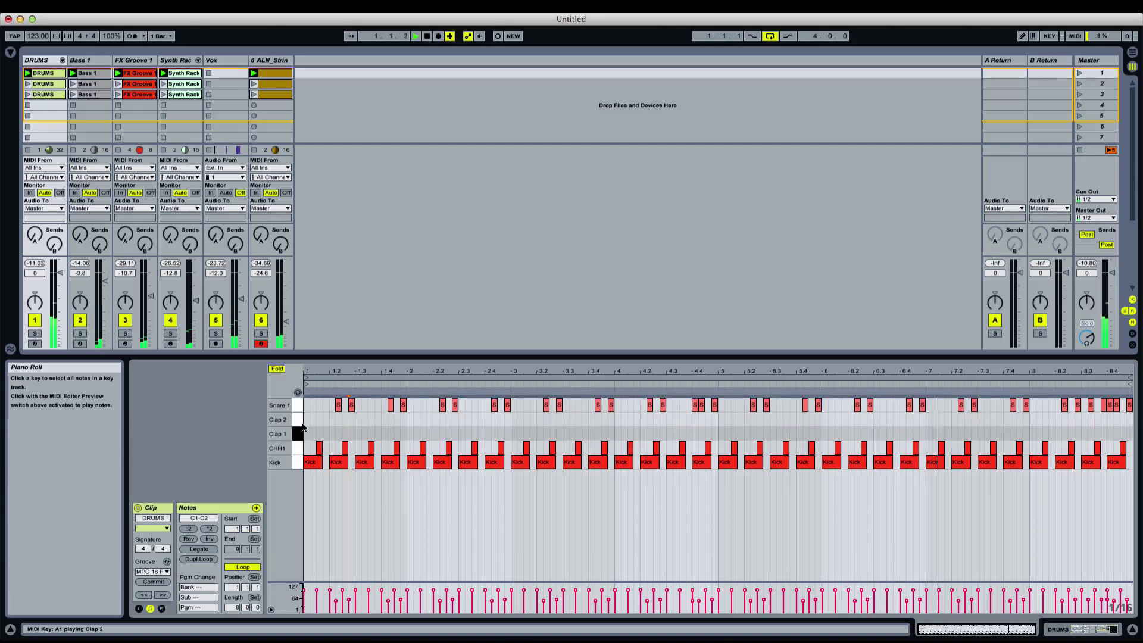
# Delete all Snare 1 notes from the first-scene DRUMS clip and compare it with the second-scene one
pyautogui.click(294, 404)
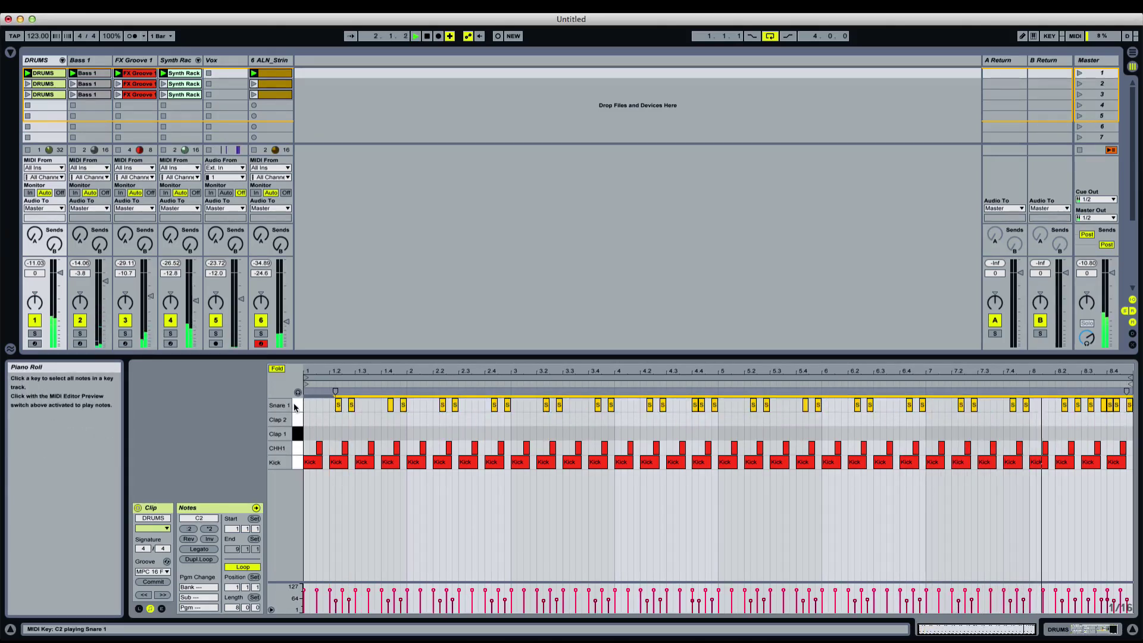
pyautogui.press('Delete')
pyautogui.click(33, 85)
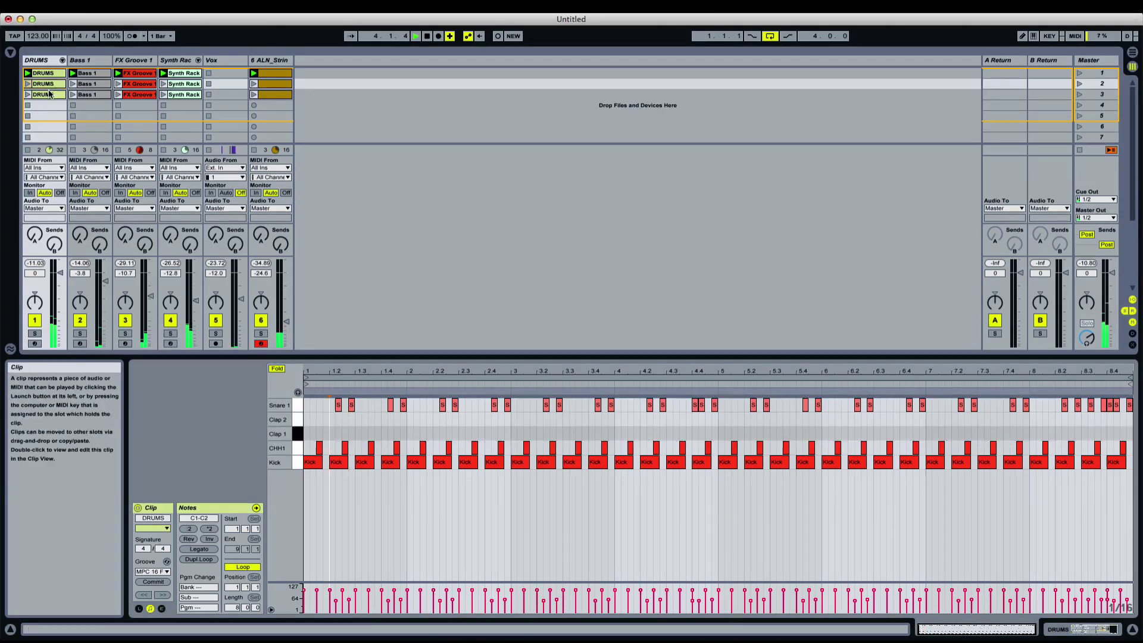
pyautogui.click(52, 73)
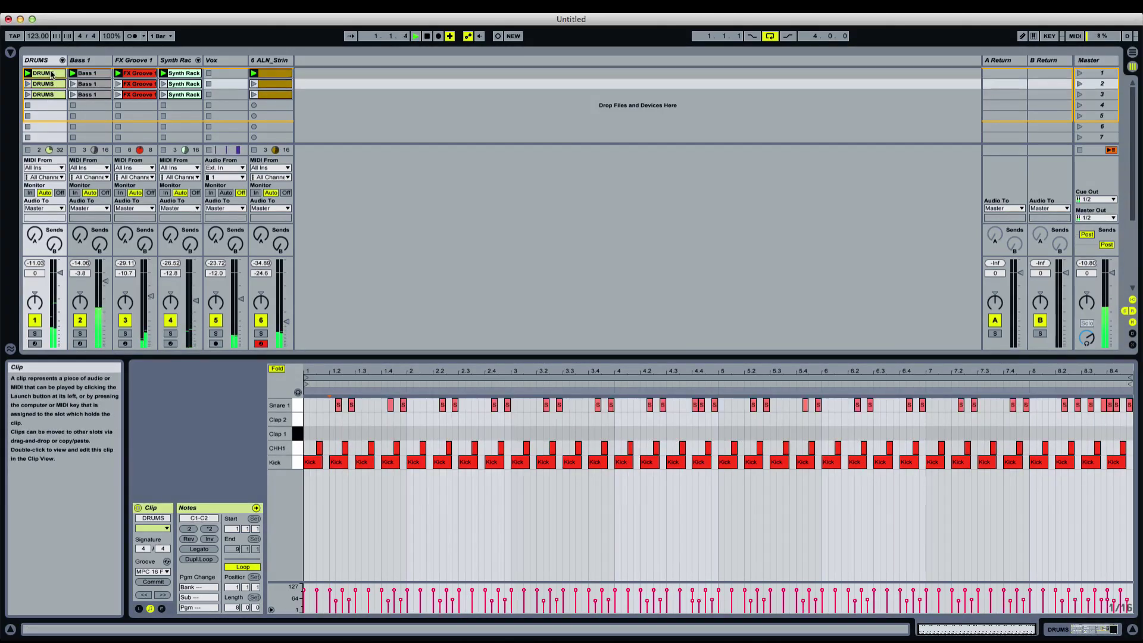
# Remove the short G#3 note before beat 2.4 and all A#3 notes from the first-scene Bass 1 clip
pyautogui.click(92, 74)
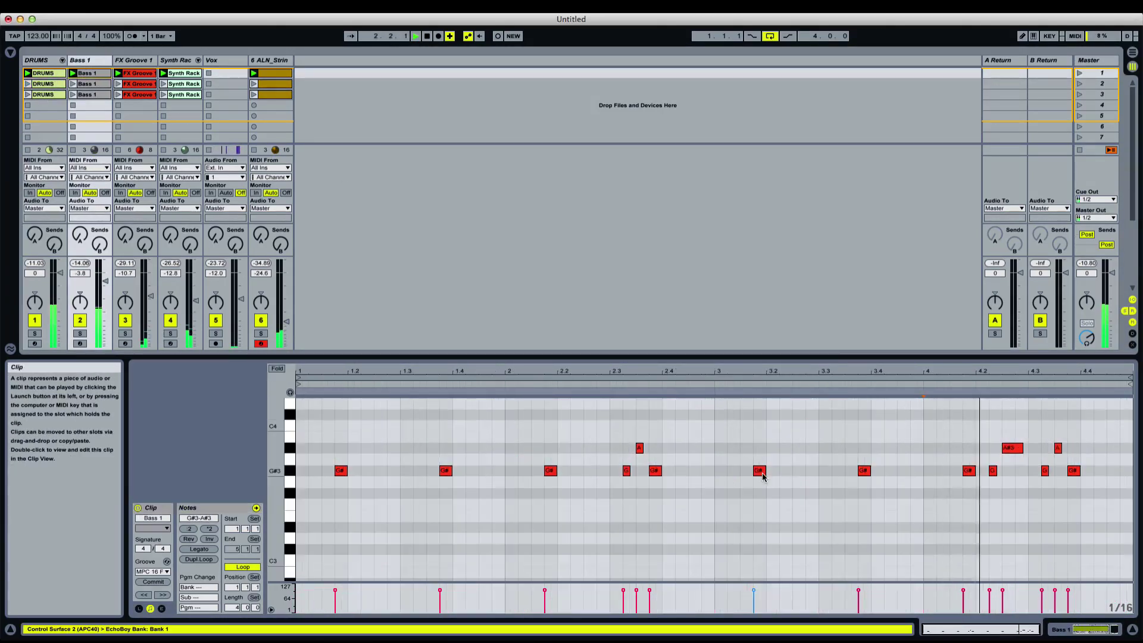
pyautogui.moveTo(623, 431); pyautogui.dragTo(646, 510)
pyautogui.press('Delete')
pyautogui.click(723, 454)
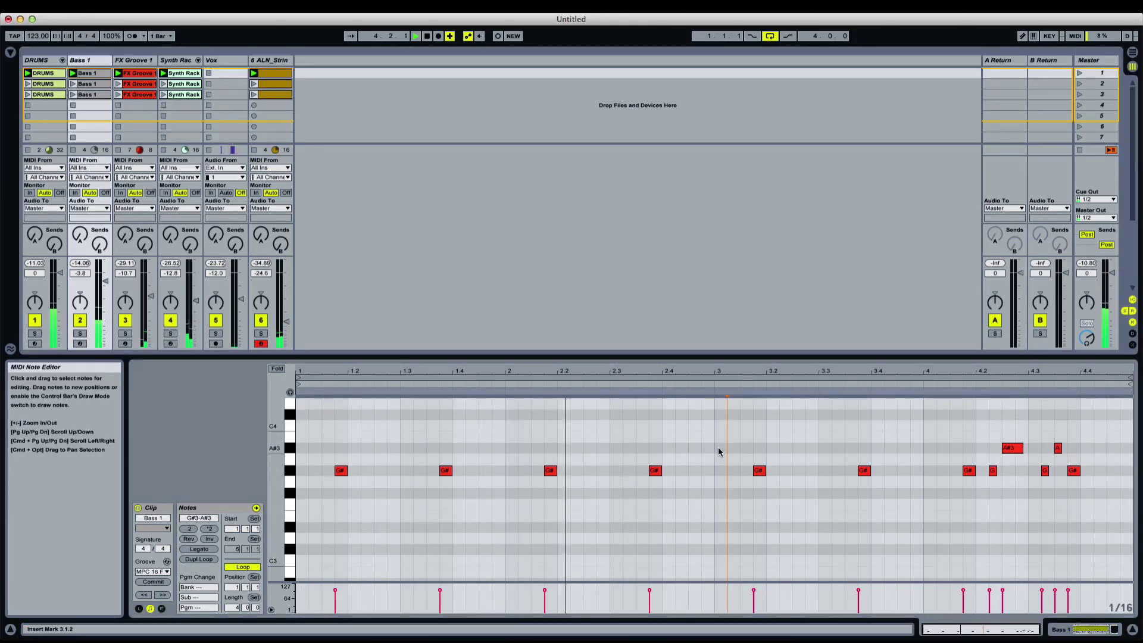
pyautogui.click(1012, 447)
pyautogui.press('Delete')
pyautogui.click(1058, 447)
pyautogui.press('Delete')
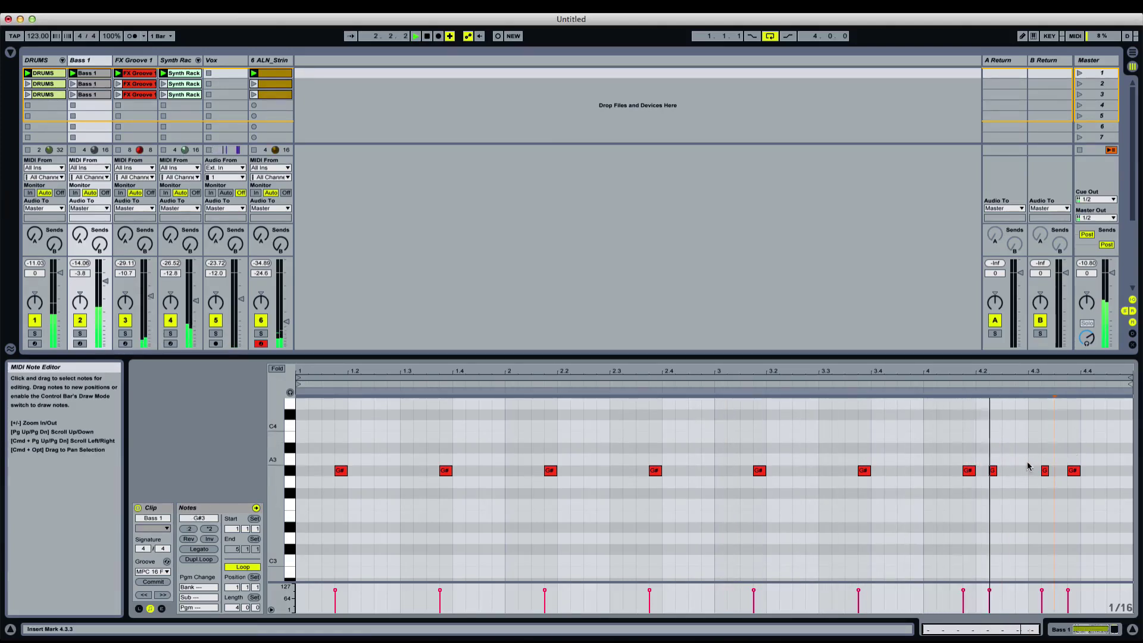
pyautogui.click(1033, 445)
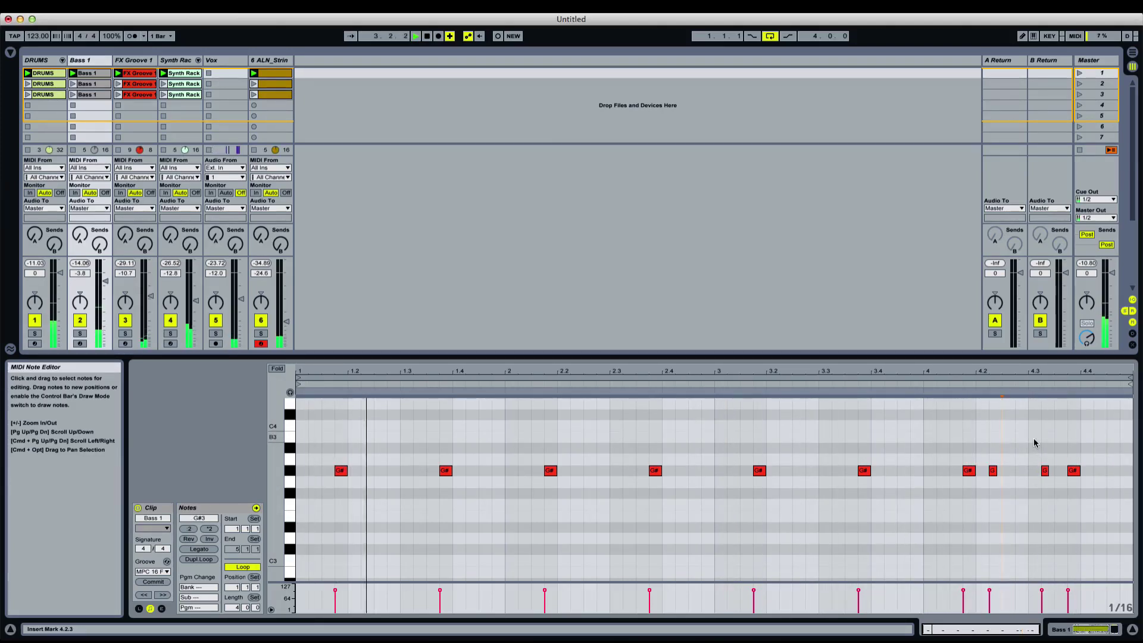
pyautogui.click(989, 428)
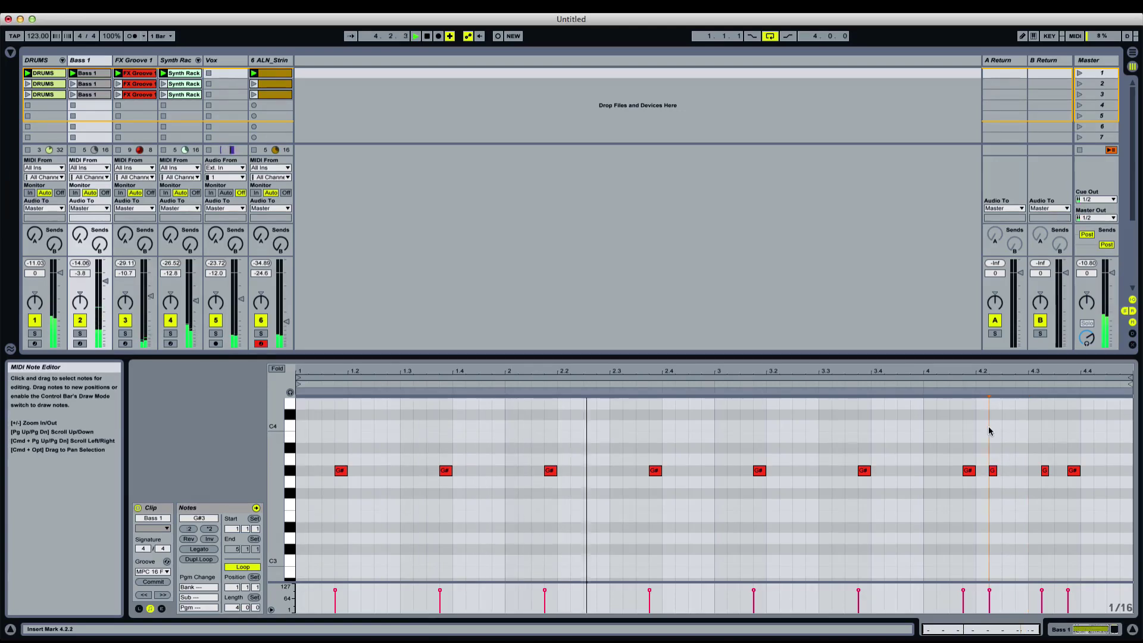
pyautogui.press('XF86AudioLowerVolume')
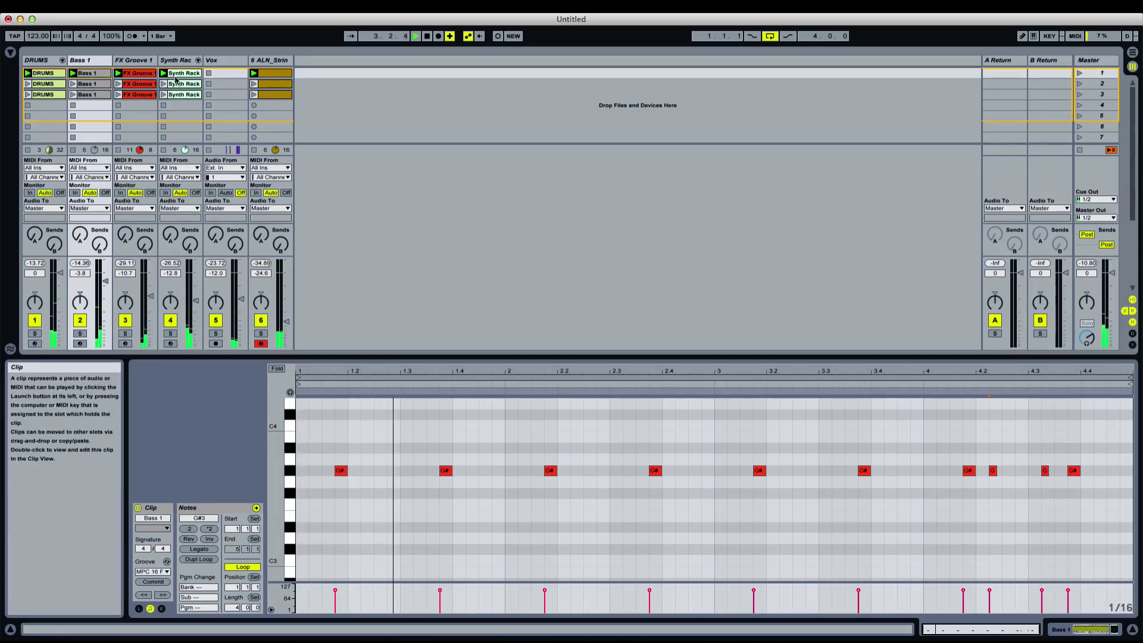
# Try removing the short G#3 note at 4.2.2, restore it, and delete the short G#3 note just after 4.3 instead
pyautogui.click(992, 470)
pyautogui.press('Delete')
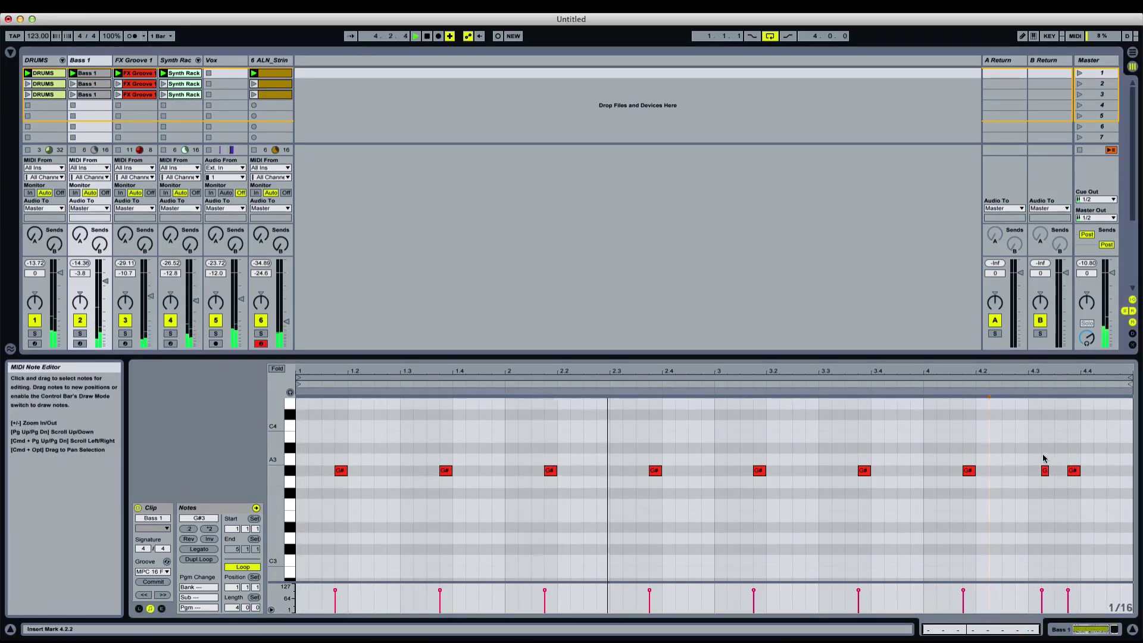
pyautogui.scroll(1, 1042, 457)
pyautogui.press('super+z')
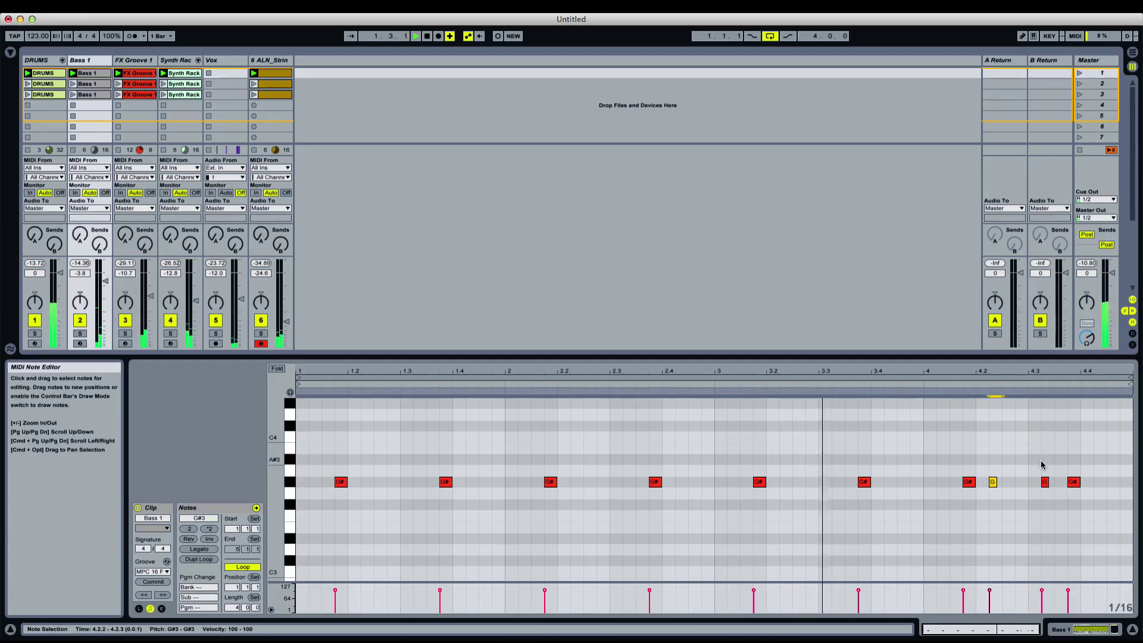
pyautogui.click(1044, 482)
pyautogui.press('Delete')
pyautogui.click(1031, 481)
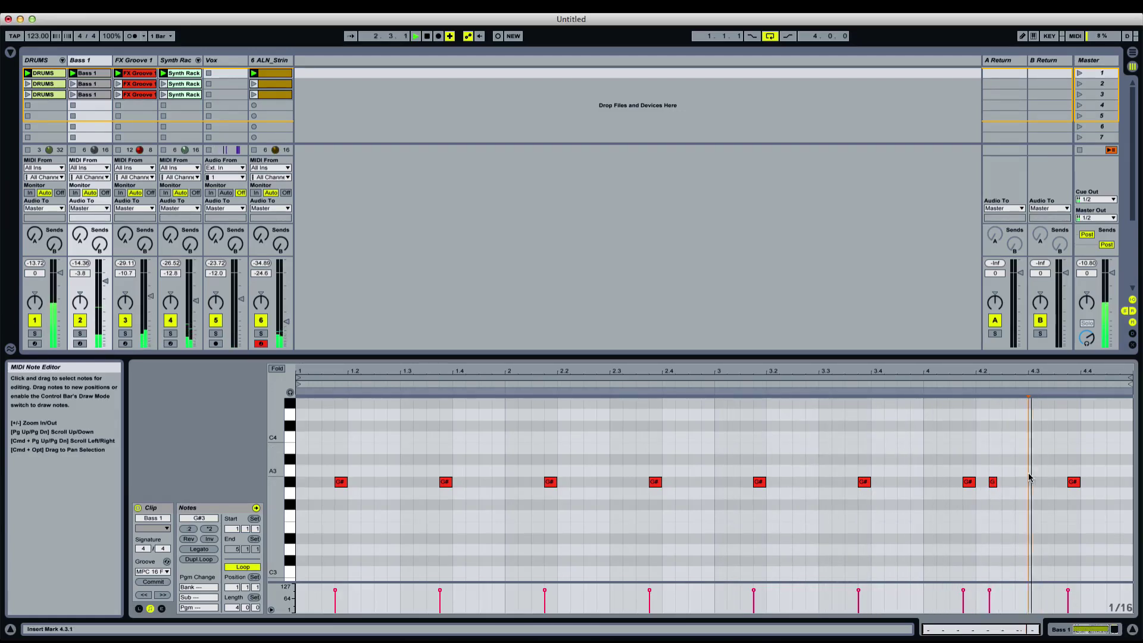
# Compare the Bass 1 clips in the first three scenes and undo the note deletions in the first one
pyautogui.click(89, 83)
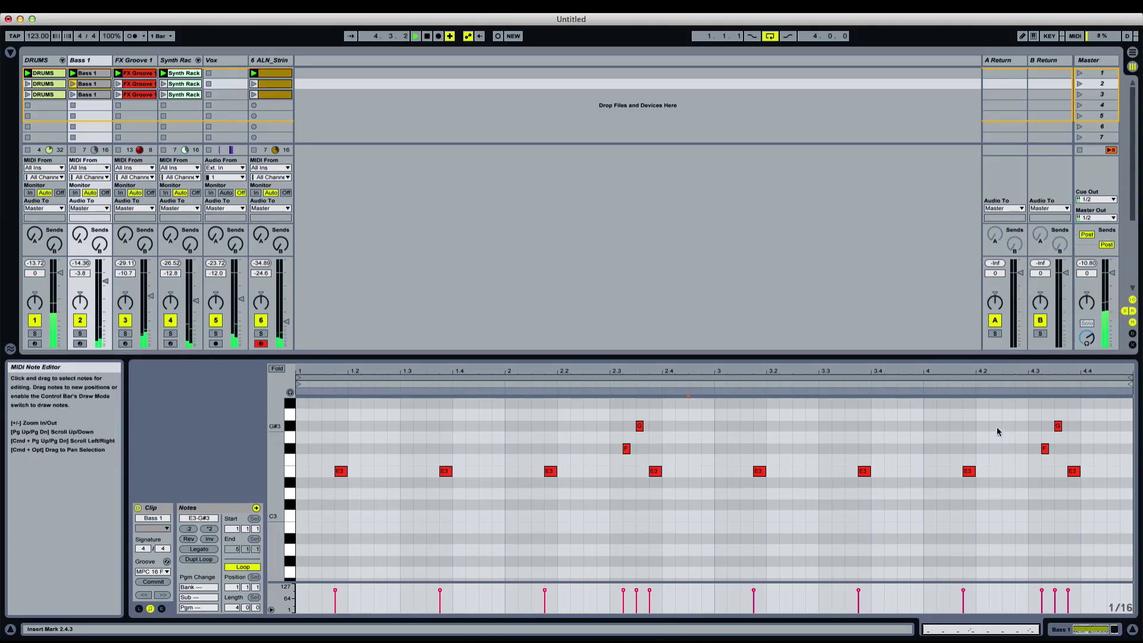
pyautogui.click(89, 73)
pyautogui.click(96, 84)
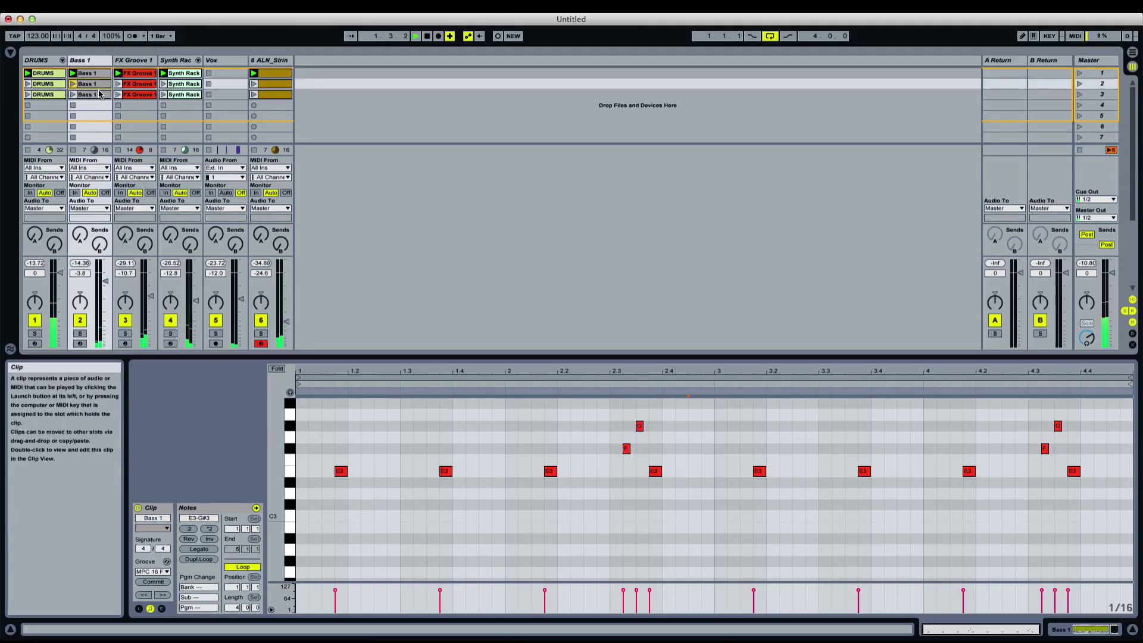
pyautogui.click(100, 94)
pyautogui.click(102, 73)
pyautogui.press('super+v')
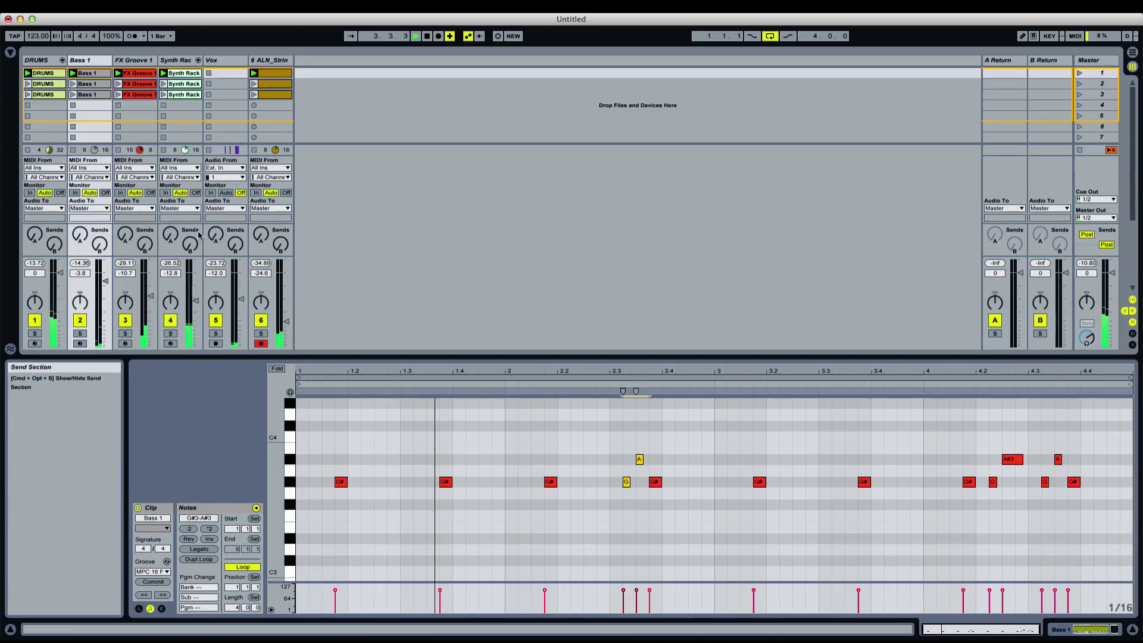
# Bring back the full G#3 and A#3 pattern in the first Bass 1 clip and copy that clip to the second scene
pyautogui.click(52, 74)
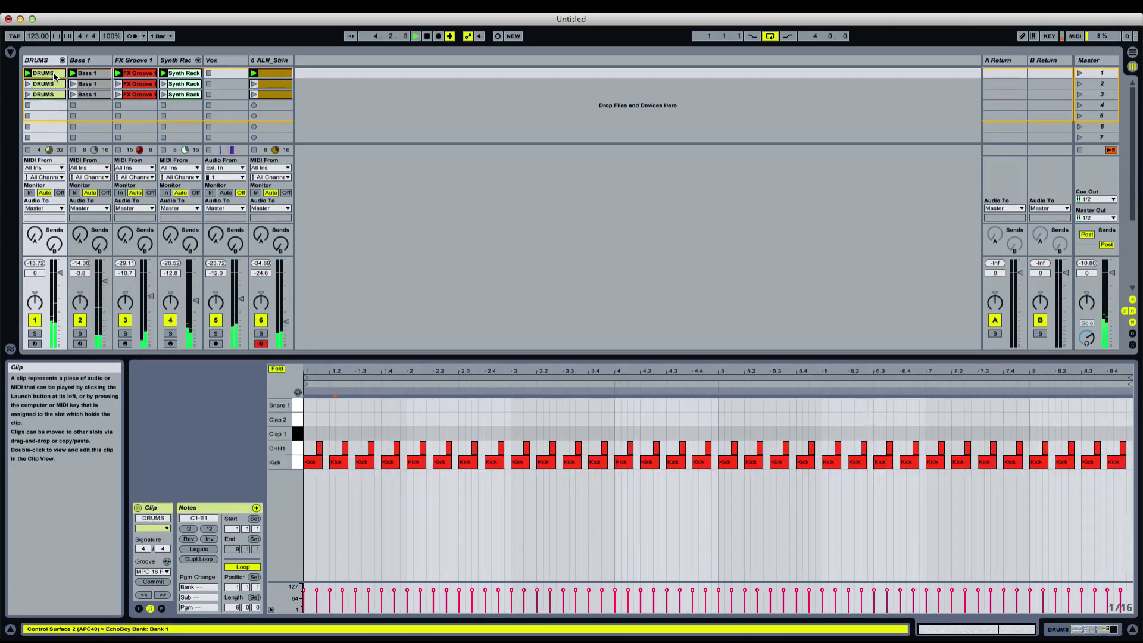
pyautogui.click(85, 73)
pyautogui.press('super+z')
pyautogui.press('super+z')
pyautogui.press('super+z')
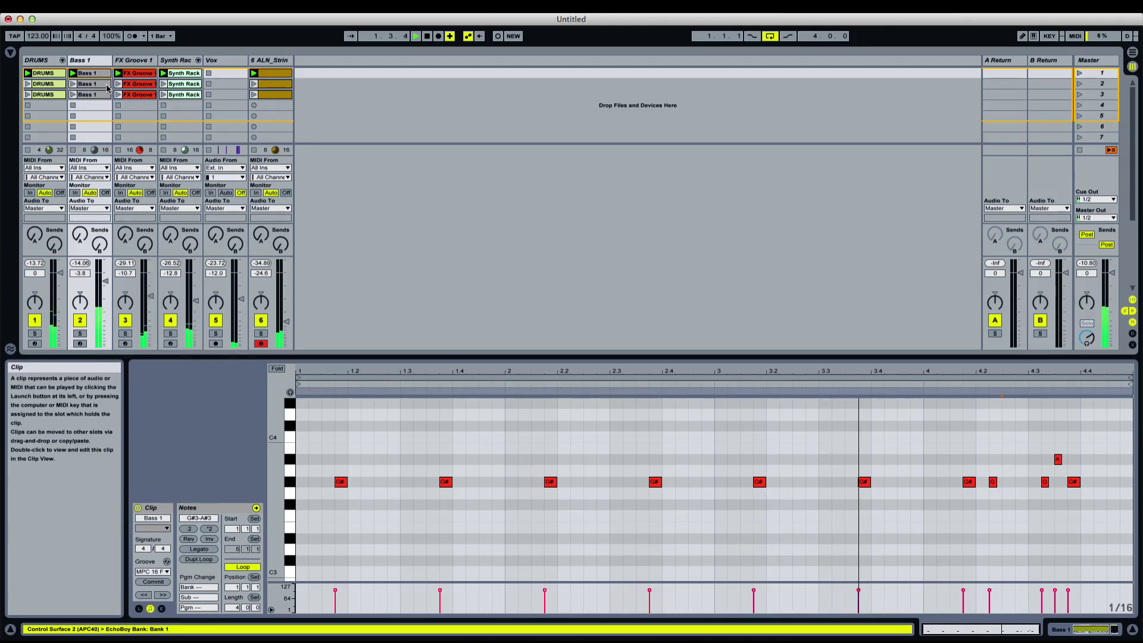
pyautogui.press('super+z')
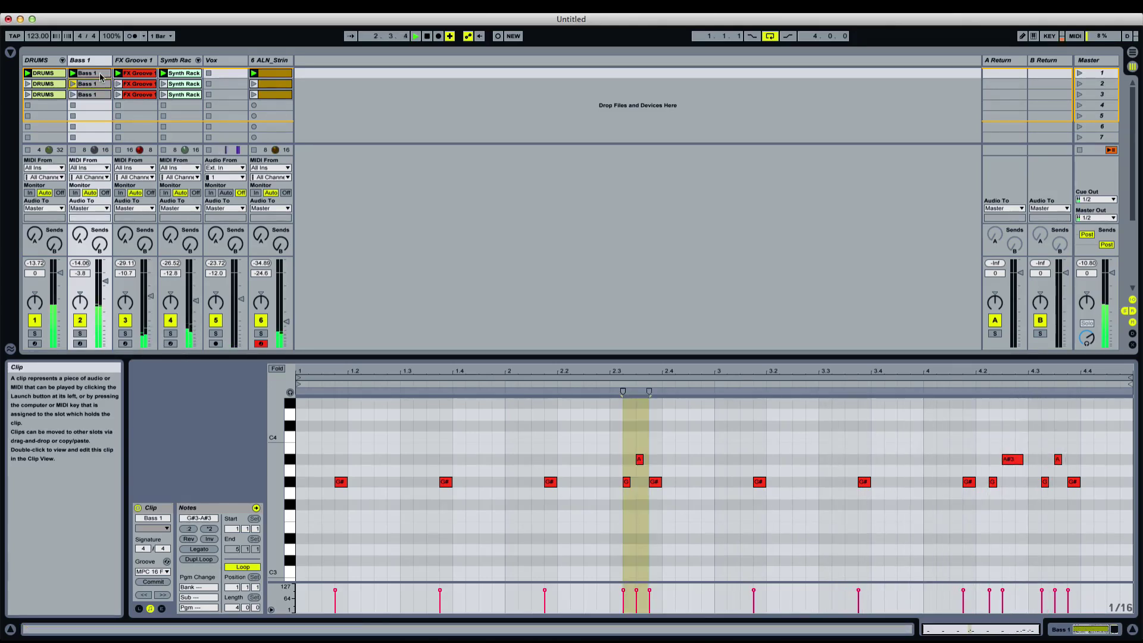
# Delete the short G#3 and A#3 pair before 2.4, both bar-4 A#3 notes and the G#3 after 4.3 from the first Bass 1 clip
pyautogui.moveTo(607, 423); pyautogui.dragTo(641, 500)
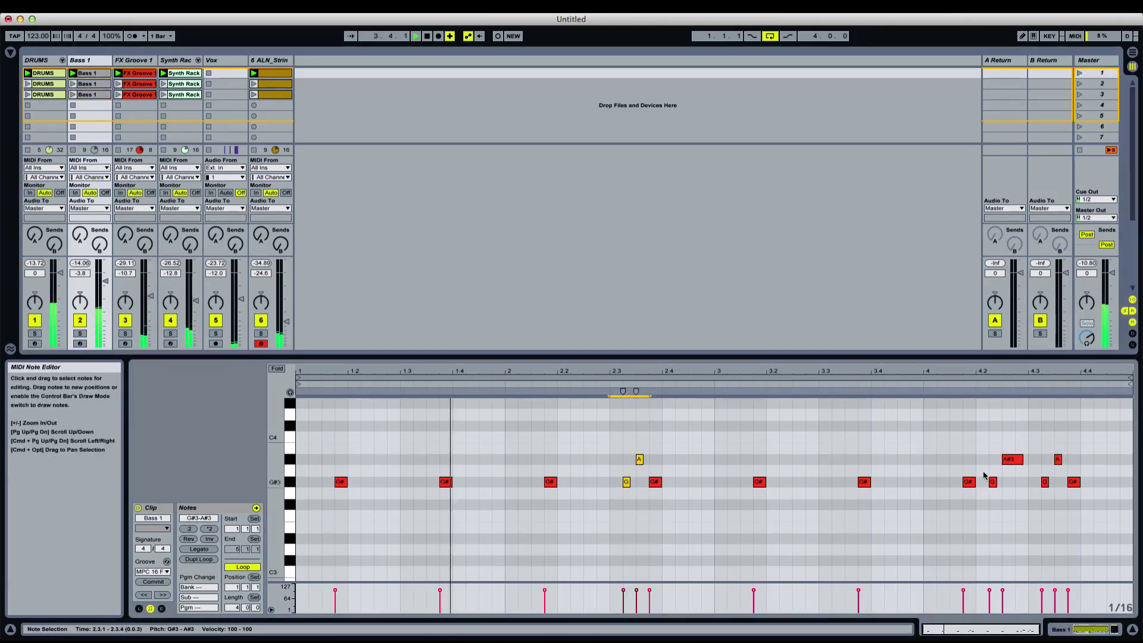
pyautogui.press('Delete')
pyautogui.moveTo(992, 439); pyautogui.dragTo(1049, 480)
pyautogui.press('Delete')
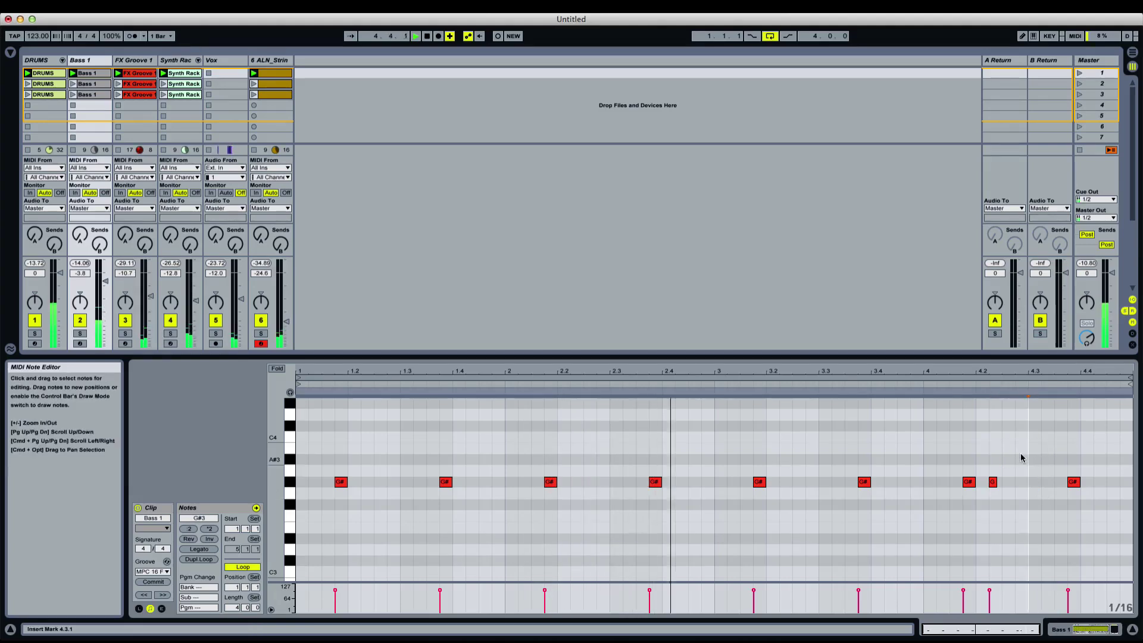
# Delete only the A#3 notes from the second-scene Bass 1 clip and compare it with the first-scene version
pyautogui.press('super+z')
pyautogui.press('super+z')
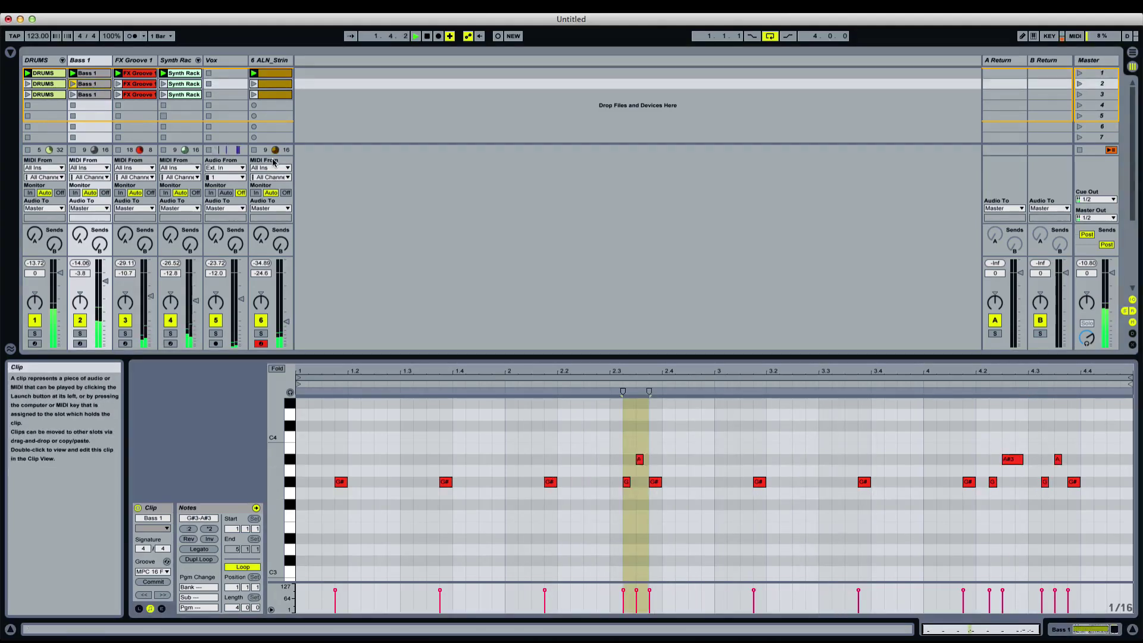
pyautogui.moveTo(625, 447); pyautogui.dragTo(653, 467)
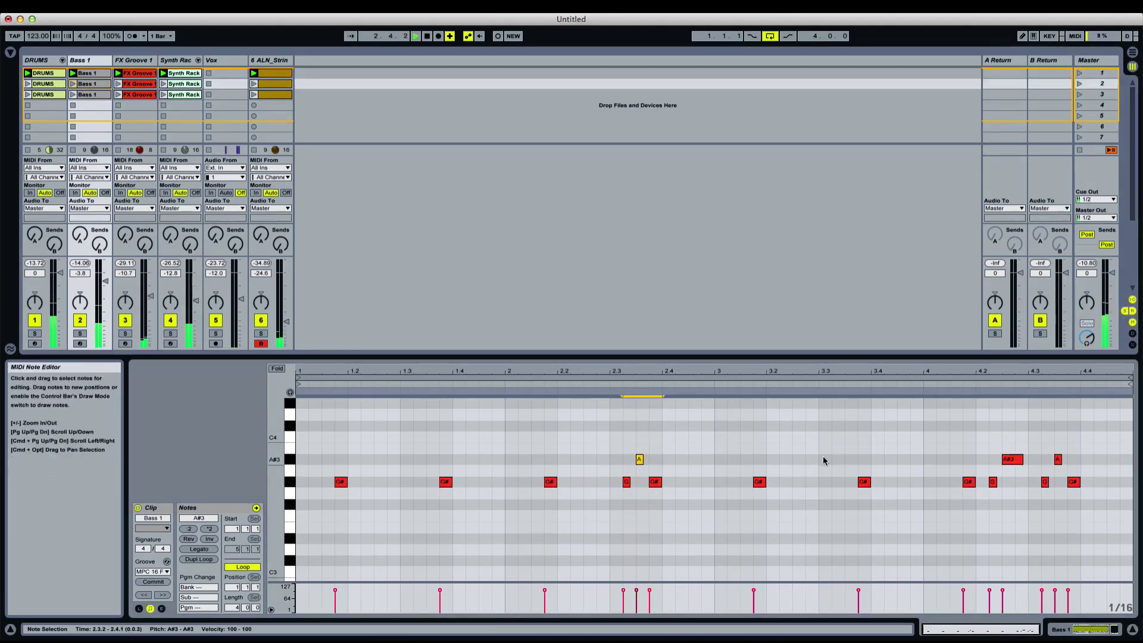
pyautogui.press('Delete')
pyautogui.moveTo(980, 434); pyautogui.dragTo(1065, 467)
pyautogui.press('Delete')
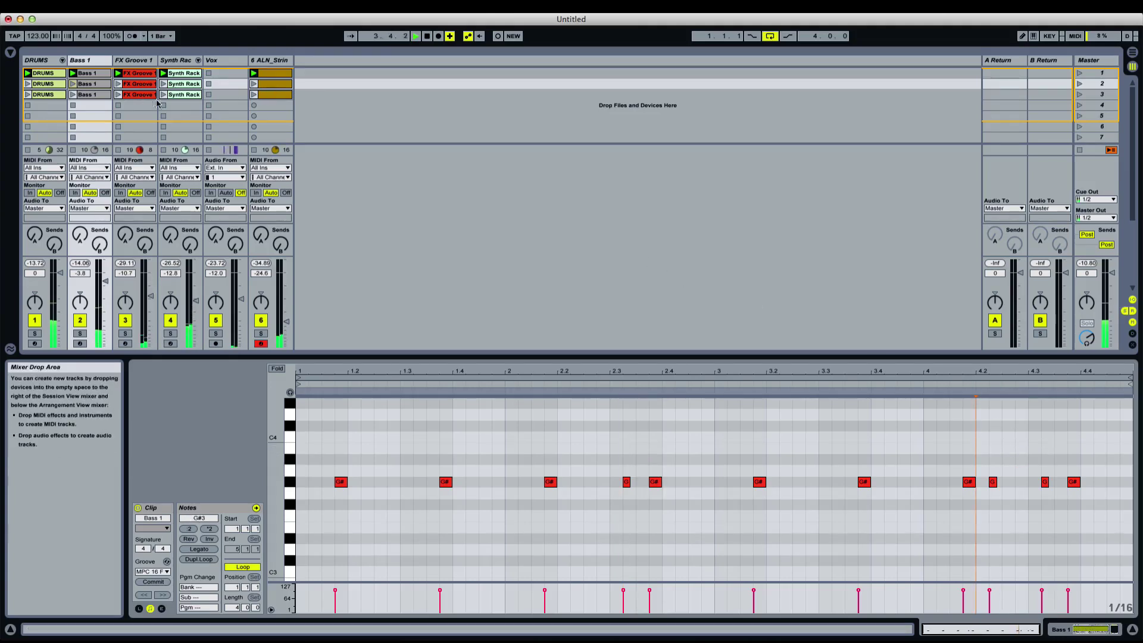
pyautogui.click(87, 84)
pyautogui.click(87, 73)
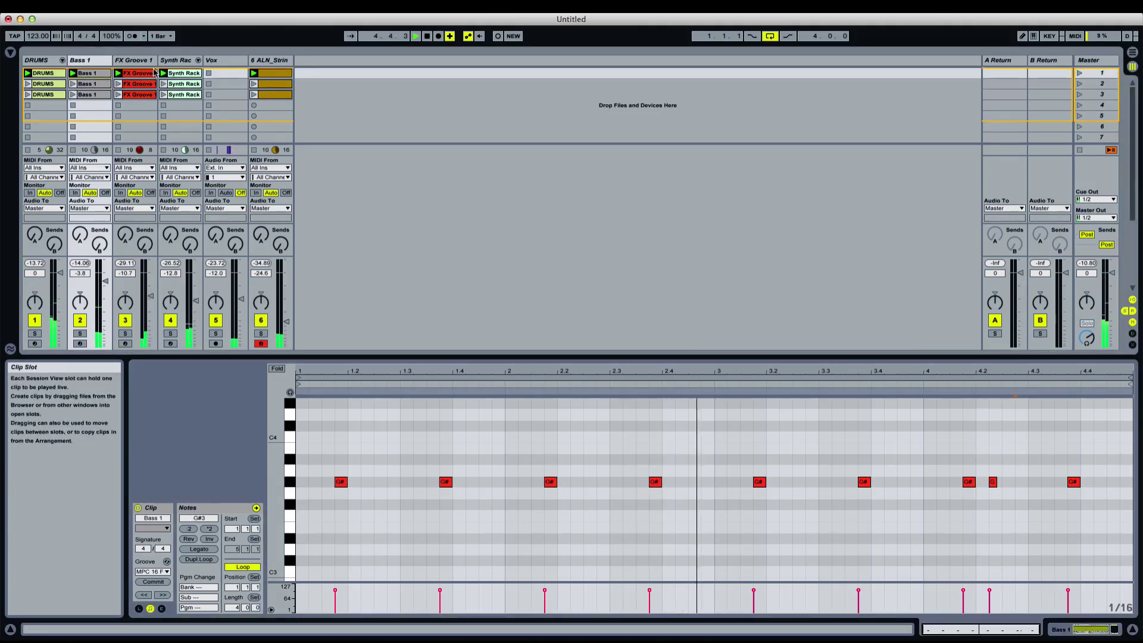
# Look over the first FX Groove 1 clip and lower the string track's volume to -27.5 dB
pyautogui.click(138, 74)
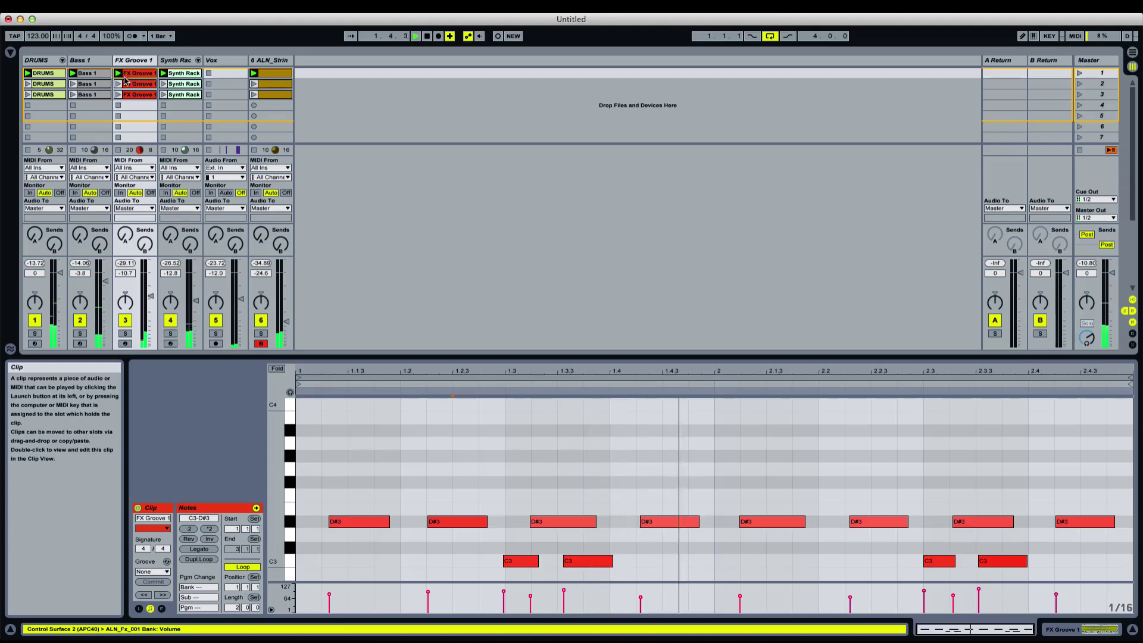
pyautogui.press('XF86AudioRaiseVolume')
pyautogui.click(274, 74)
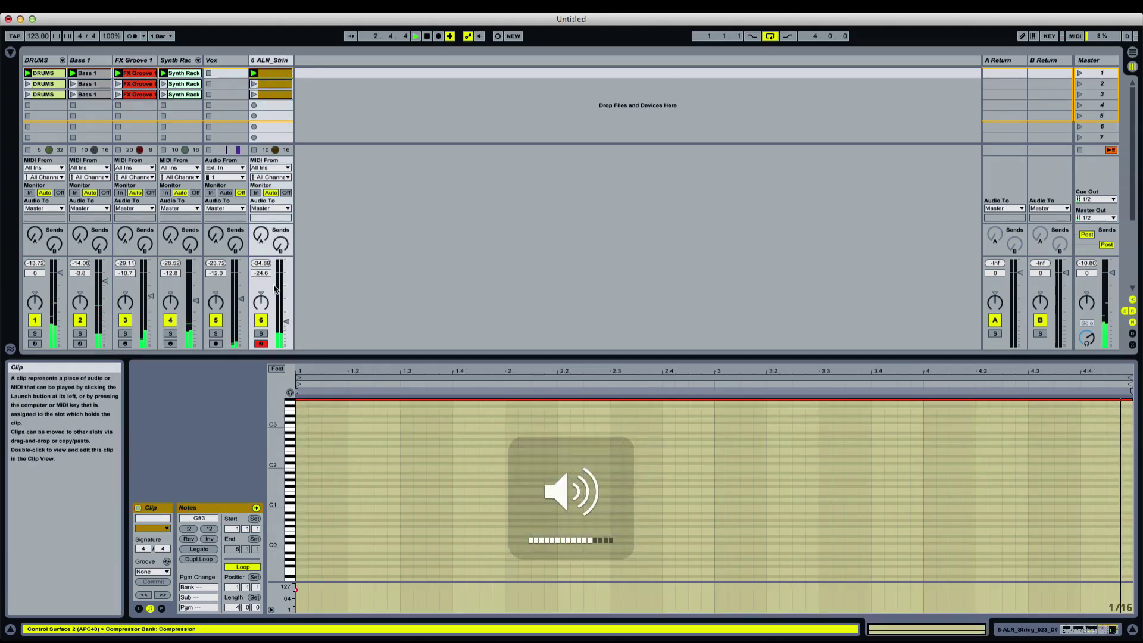
pyautogui.moveTo(287, 322); pyautogui.dragTo(286, 325)
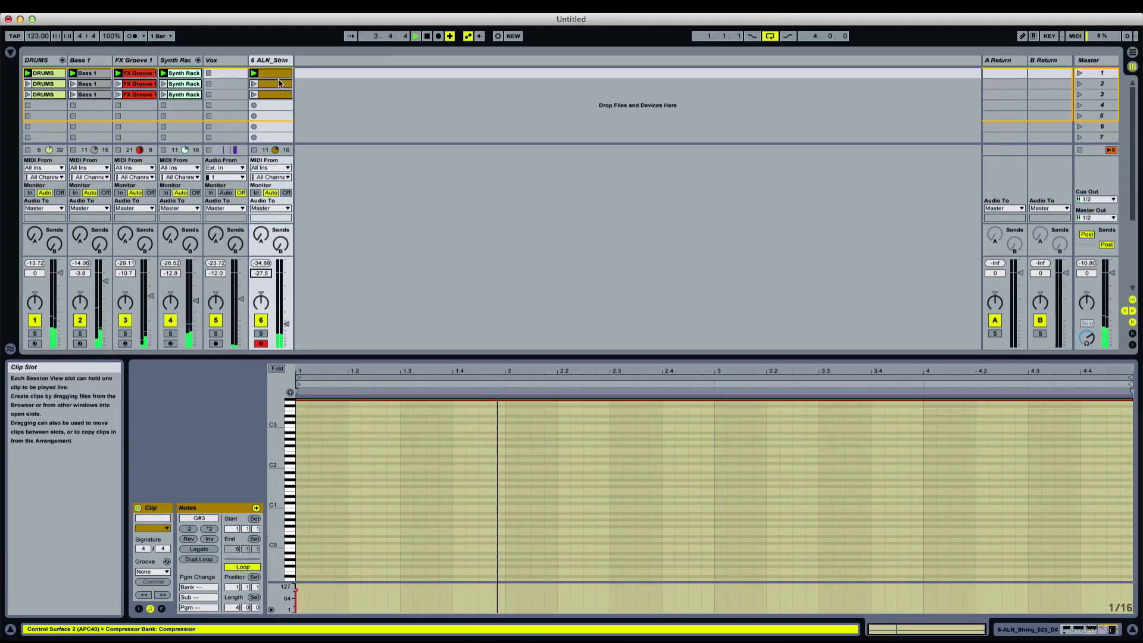
# Rename the string track and its three clips HiStrings
pyautogui.click(282, 62)
pyautogui.press('super+r')
pyautogui.write('HiStrings')
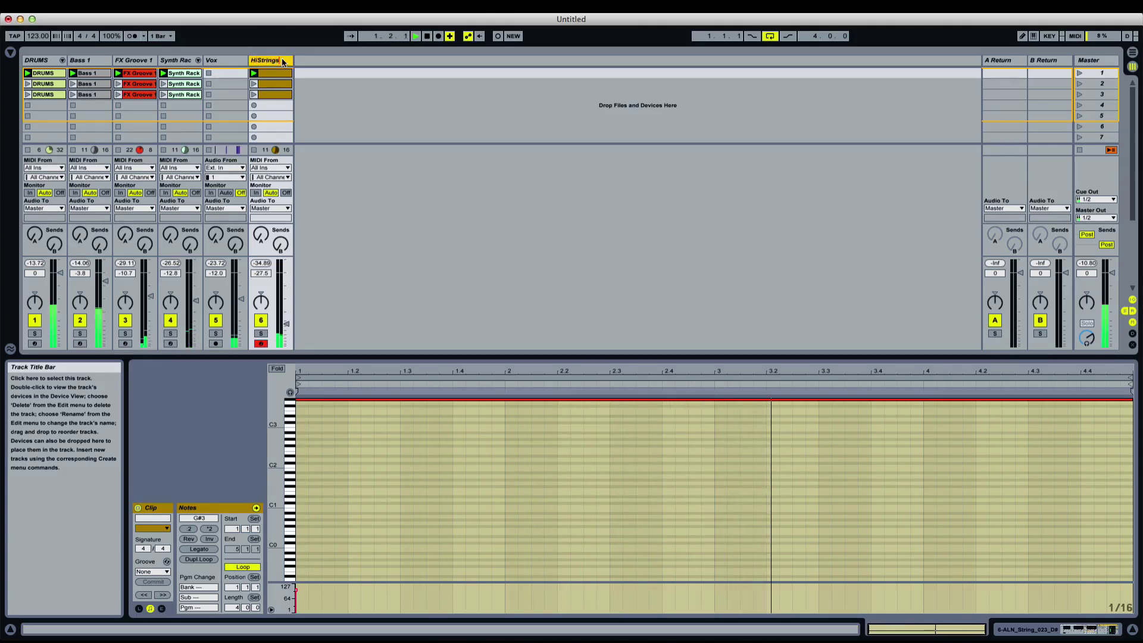
pyautogui.press('Return')
pyautogui.click(283, 62)
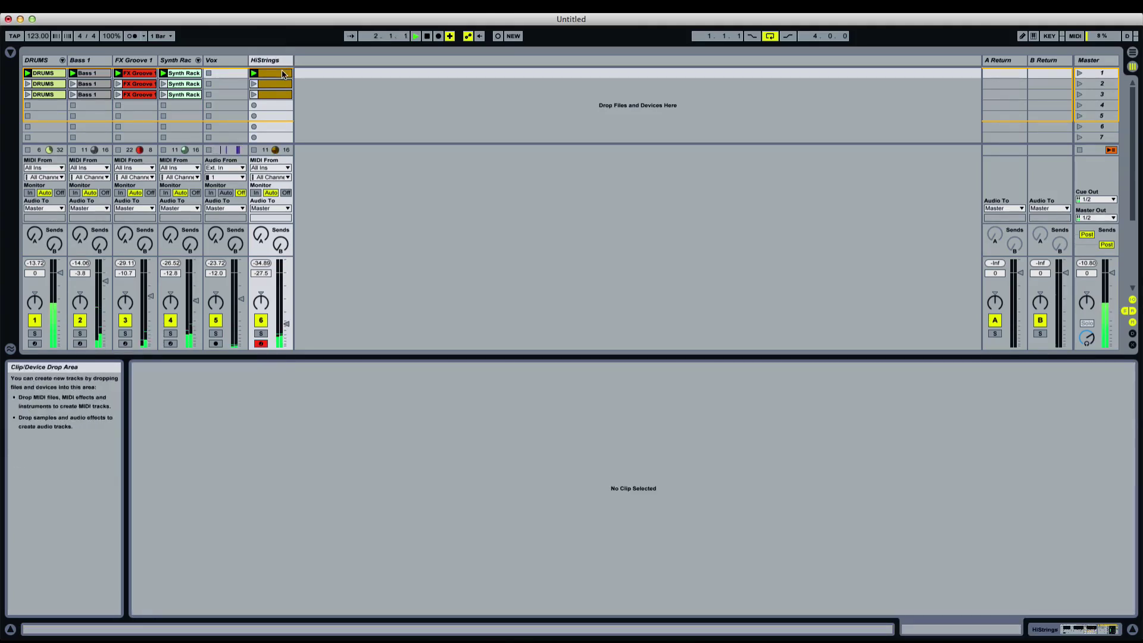
pyautogui.click(288, 74)
pyautogui.press('Return')
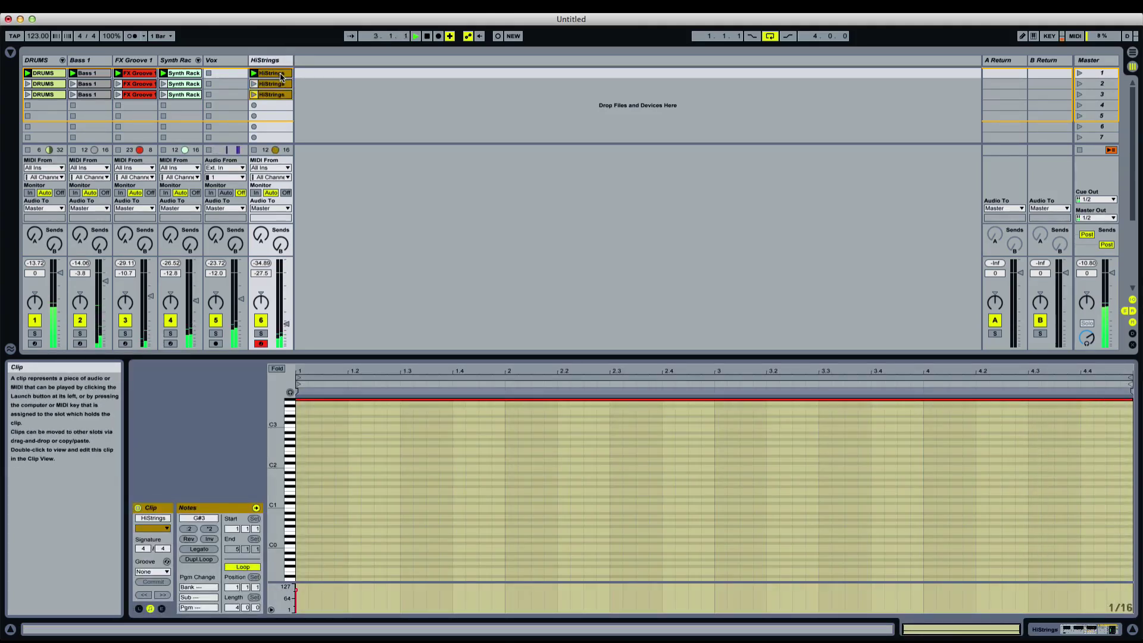
# Consolidate the Vox track's vocal chops in the arrangement into one clip spanning 1.1.1 to 5.1.1
pyautogui.click(226, 61)
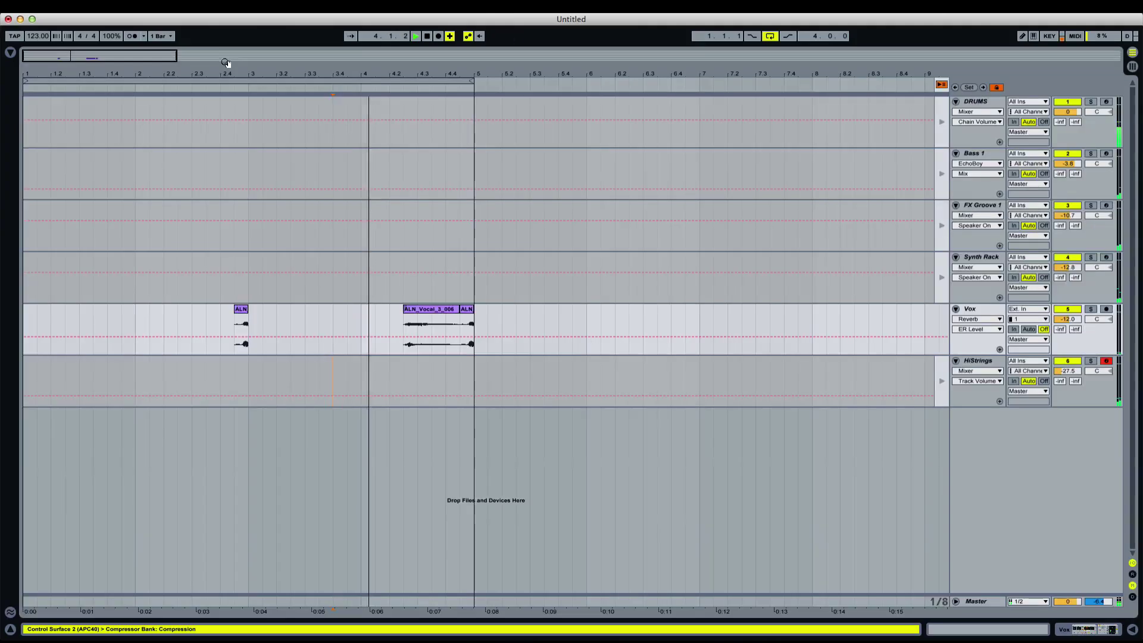
pyautogui.press('Tab')
pyautogui.moveTo(402, 311); pyautogui.dragTo(26, 321)
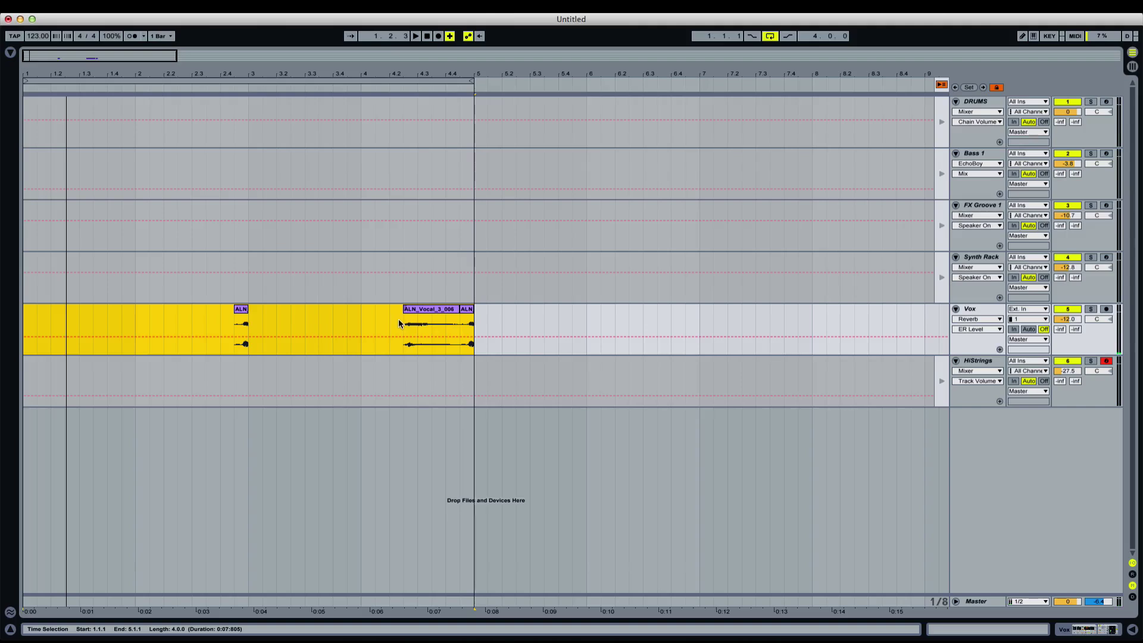
pyautogui.press('super+j')
# Place the consolidated vocal clip in the first-scene Vox slot of the session and play it with the other tracks
pyautogui.press('Tab')
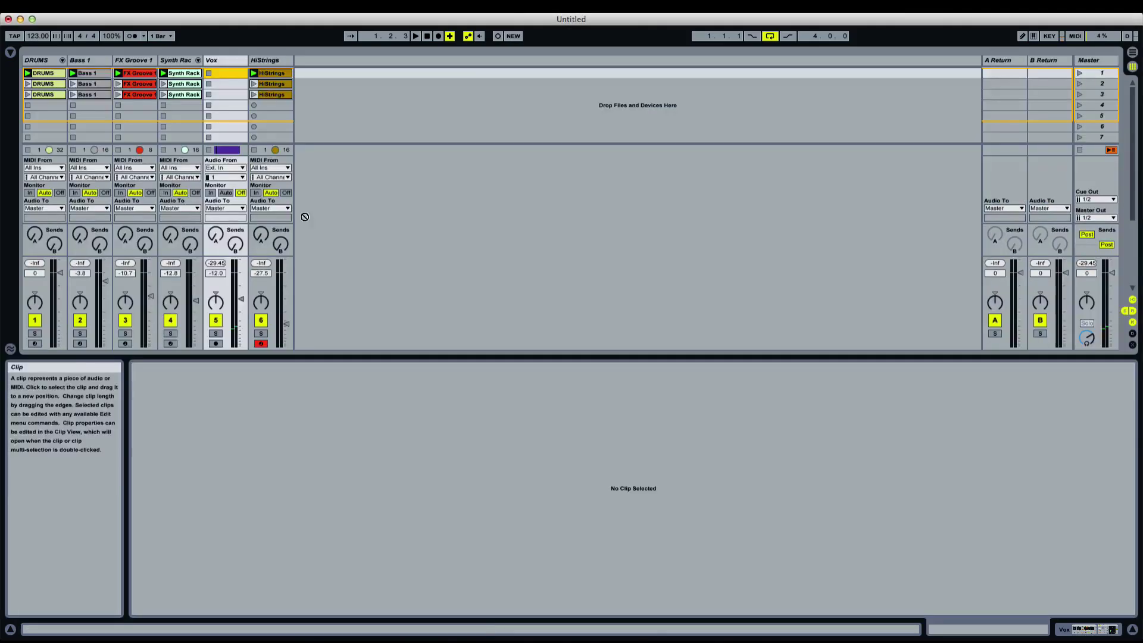
pyautogui.click(223, 73)
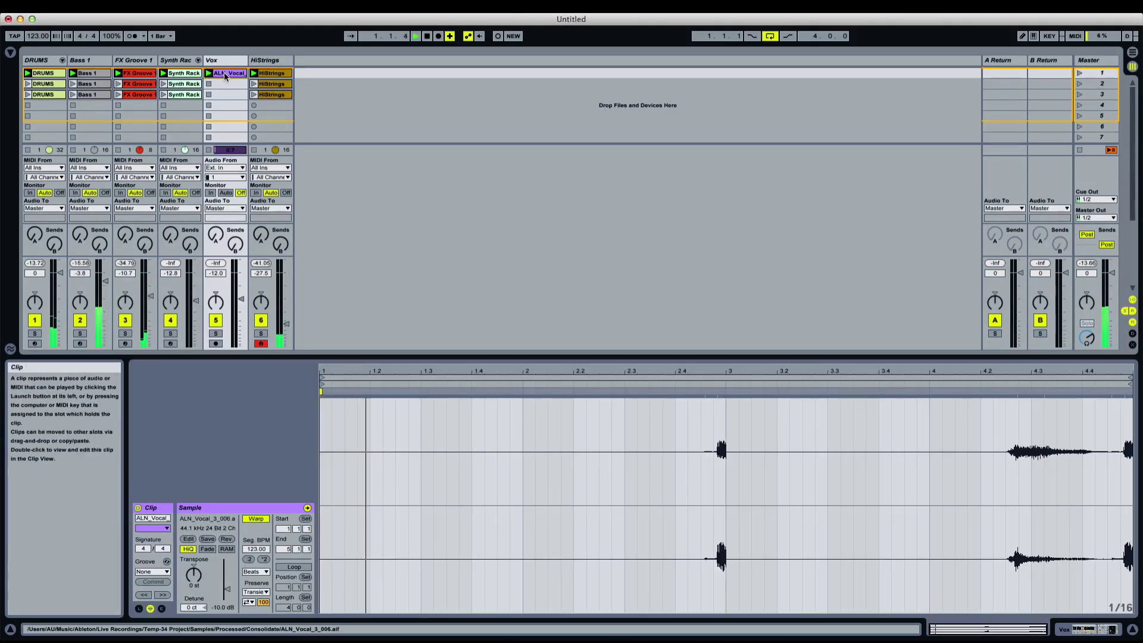
pyautogui.press('Tab')
pyautogui.press('Tab')
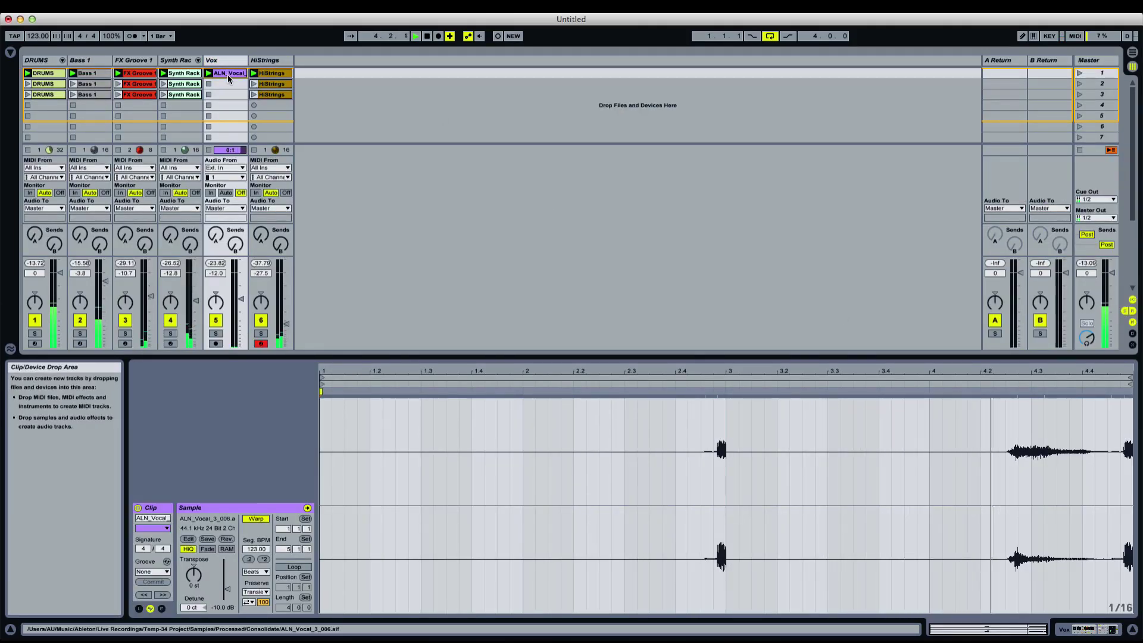
# Relaunch the first-scene Vox clip and turn on looping for it
pyautogui.press('XF86AudioLowerVolume')
pyautogui.press('XF86AudioLowerVolume')
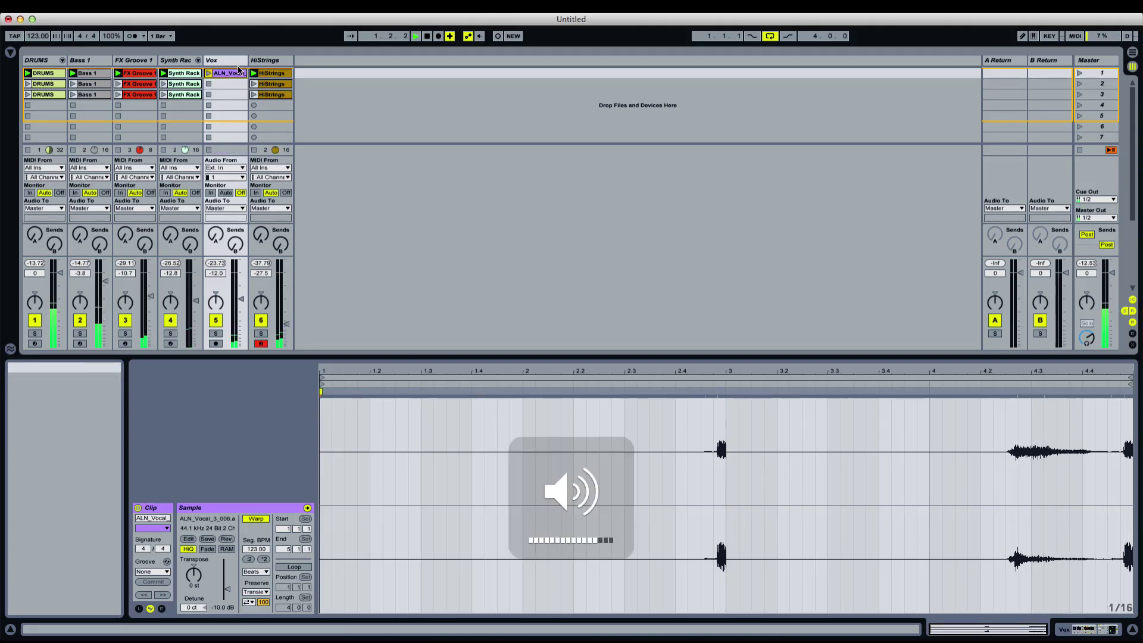
pyautogui.click(237, 62)
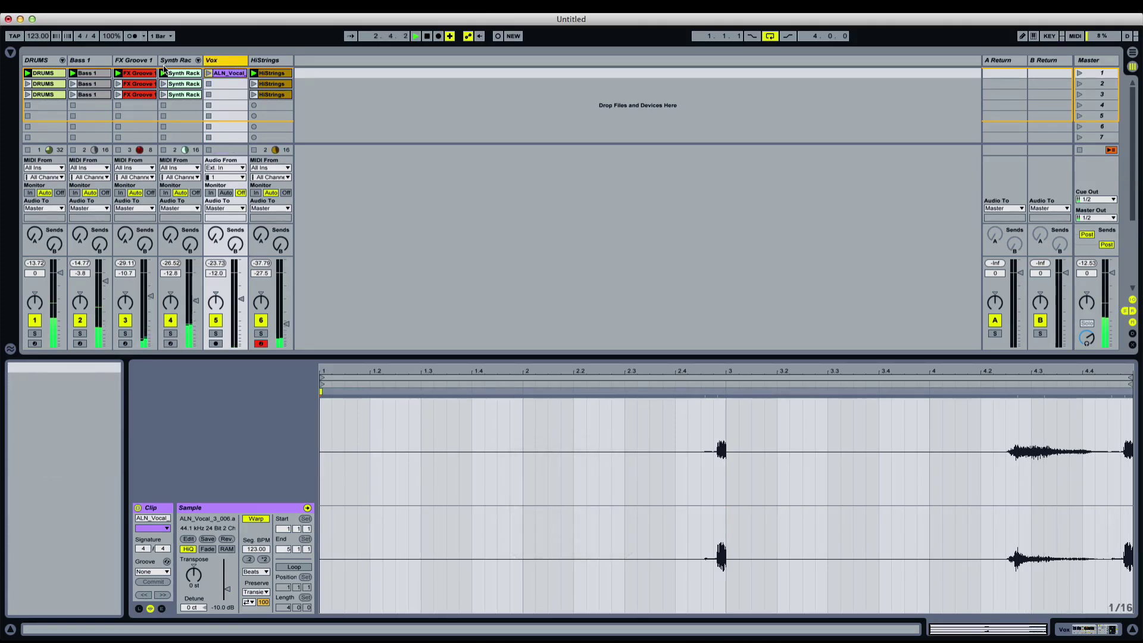
pyautogui.click(209, 74)
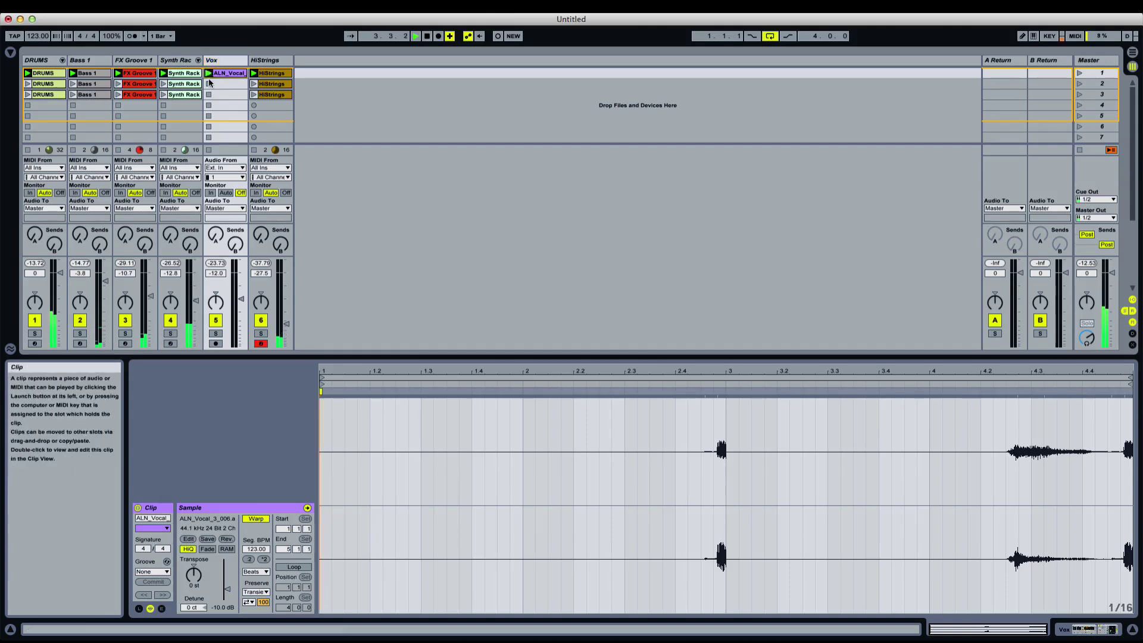
pyautogui.click(294, 567)
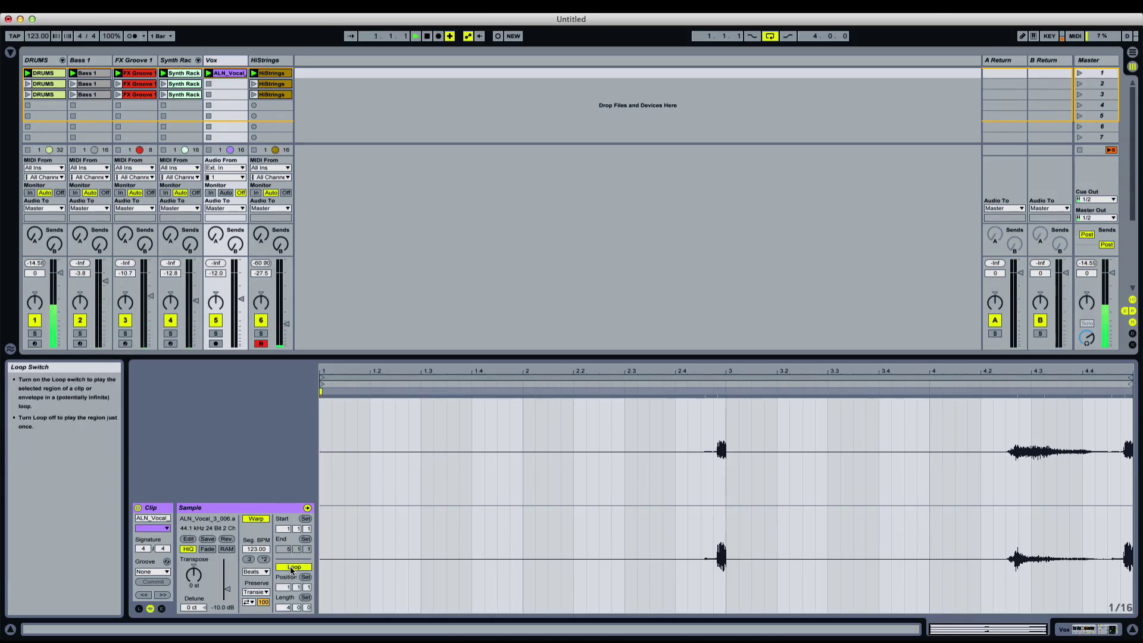
# Delete all ALN_Pianochord notes from the first Synth Rack clip, keeping only the ALN_Chord hits
pyautogui.doubleClick(183, 61)
pyautogui.press('XF86AudioLowerVolume')
pyautogui.doubleClick(185, 76)
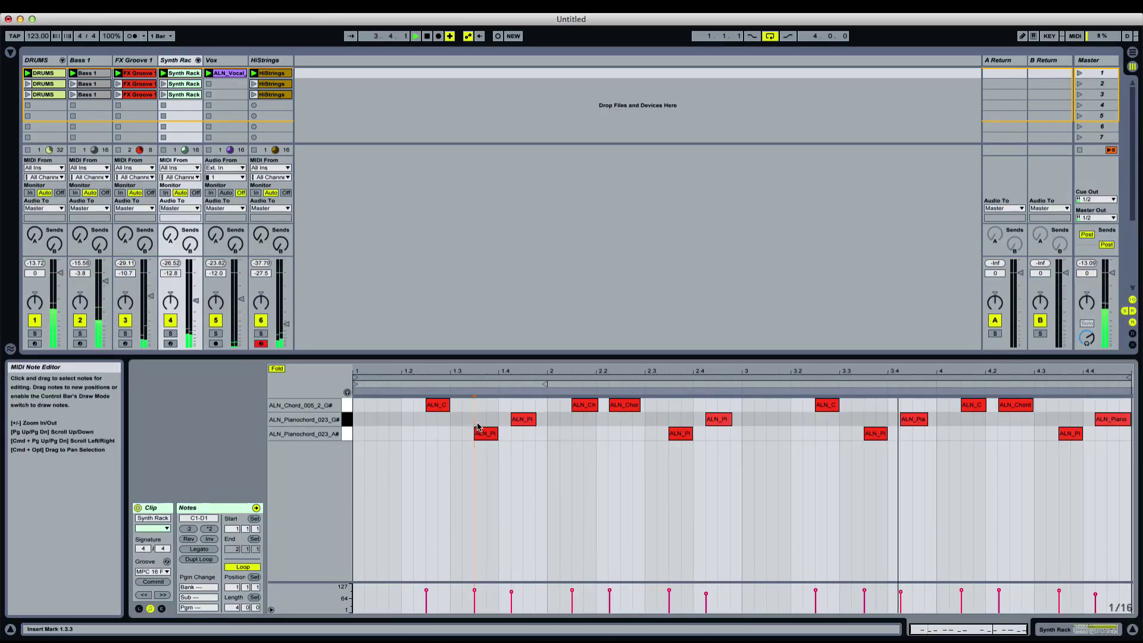
pyautogui.moveTo(475, 427); pyautogui.dragTo(588, 484)
pyautogui.press('Delete')
pyautogui.moveTo(650, 413); pyautogui.dragTo(1131, 479)
pyautogui.press('Delete')
# Loop only the first bar of the first-scene Synth Rack clip
pyautogui.moveTo(712, 409); pyautogui.dragTo(257, 317)
pyautogui.click(549, 407)
pyautogui.press('super+l')
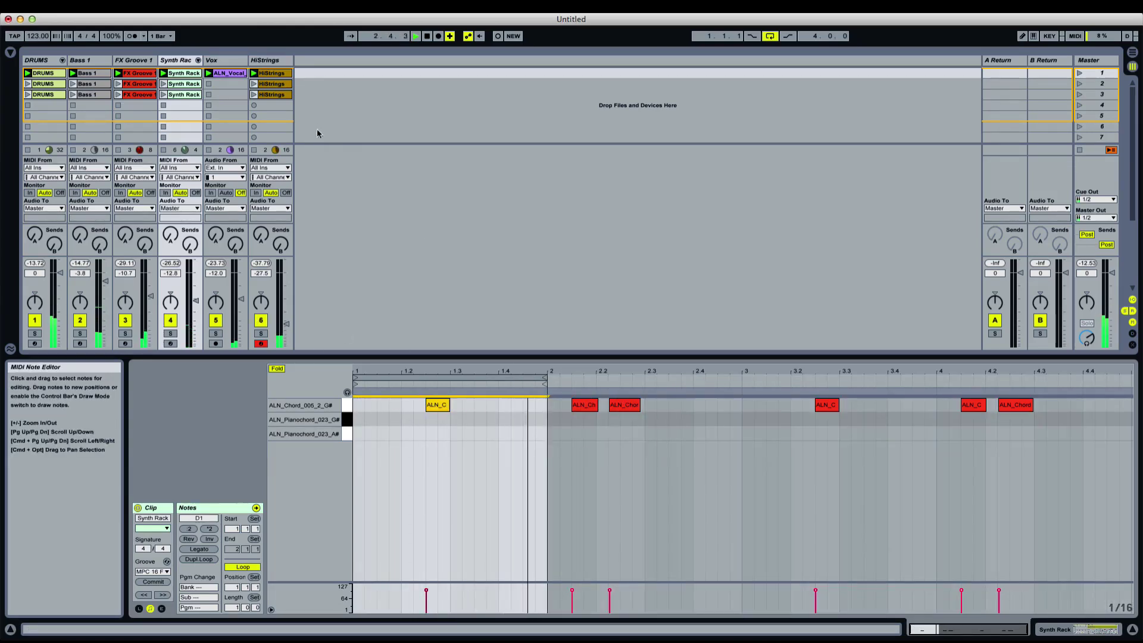
# Delete the HiStrings clip from the first scene
pyautogui.click(192, 85)
pyautogui.click(185, 73)
pyautogui.click(272, 74)
pyautogui.press('Delete')
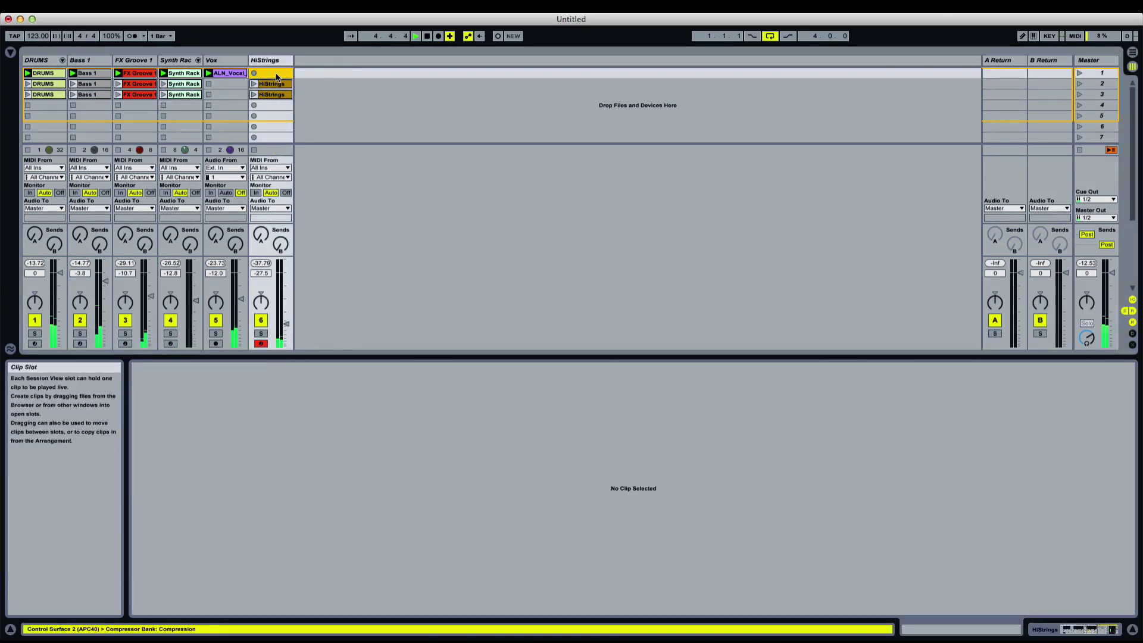
# Duplicate the Vox clip into scenes 2 and 3 and delete it from the first scene
pyautogui.click(182, 74)
pyautogui.click(131, 74)
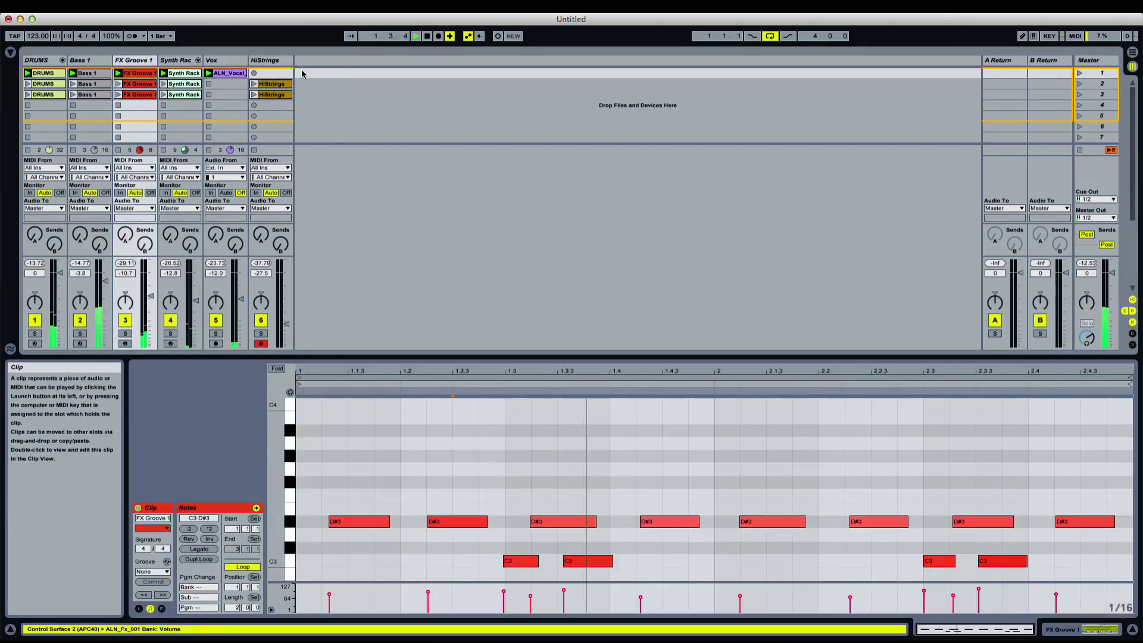
pyautogui.click(232, 74)
pyautogui.press('super+d')
pyautogui.press('super+d')
pyautogui.press('Delete')
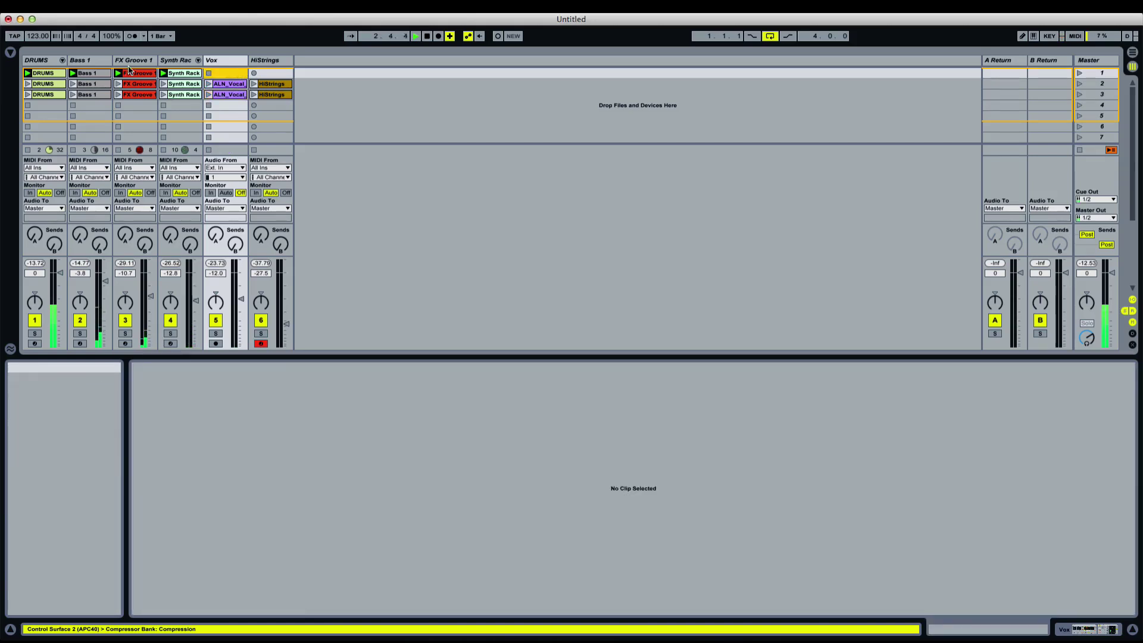
# Thin bar 1 of the first FX Groove 1 clip by deleting its second and fourth D#3 notes and both C3 notes
pyautogui.click(137, 74)
pyautogui.click(102, 73)
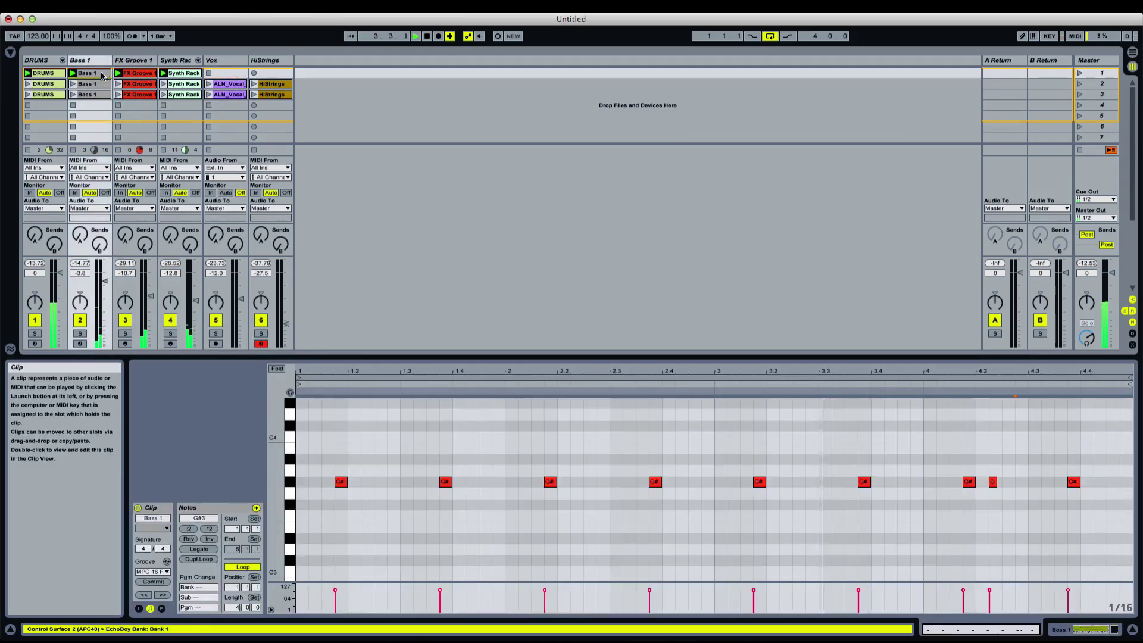
pyautogui.click(137, 79)
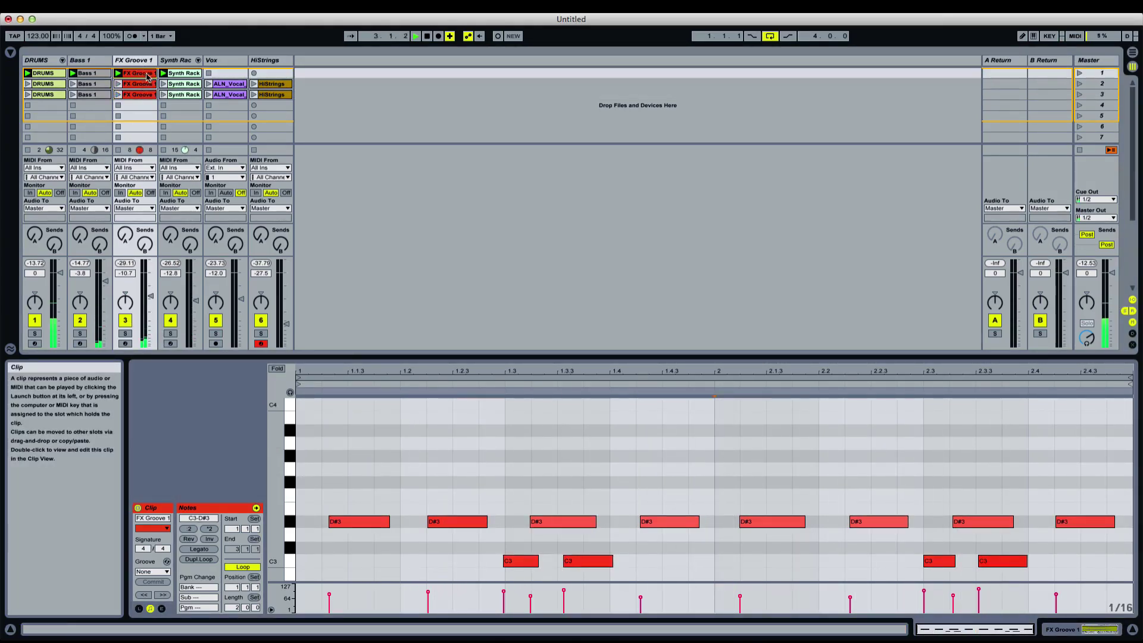
pyautogui.moveTo(449, 494); pyautogui.dragTo(619, 584)
pyautogui.press('Delete')
pyautogui.press('Delete')
pyautogui.moveTo(651, 500); pyautogui.dragTo(684, 534)
pyautogui.press('Delete')
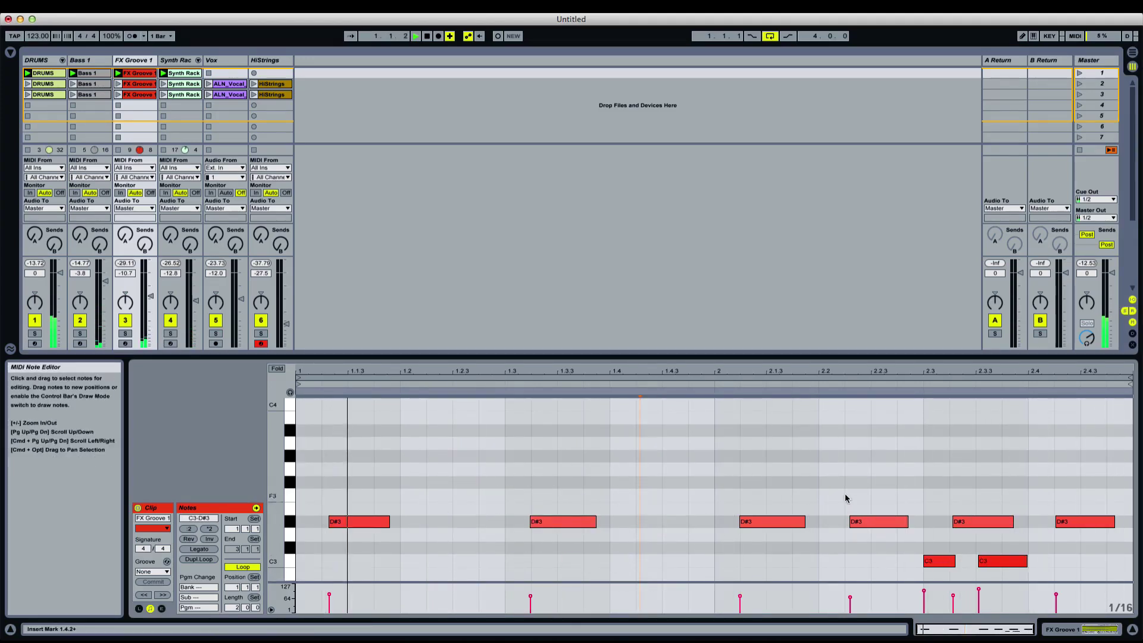
# Delete the second and last D#3 notes in bar 2 of the first FX Groove 1 clip
pyautogui.moveTo(838, 484); pyautogui.dragTo(1000, 572)
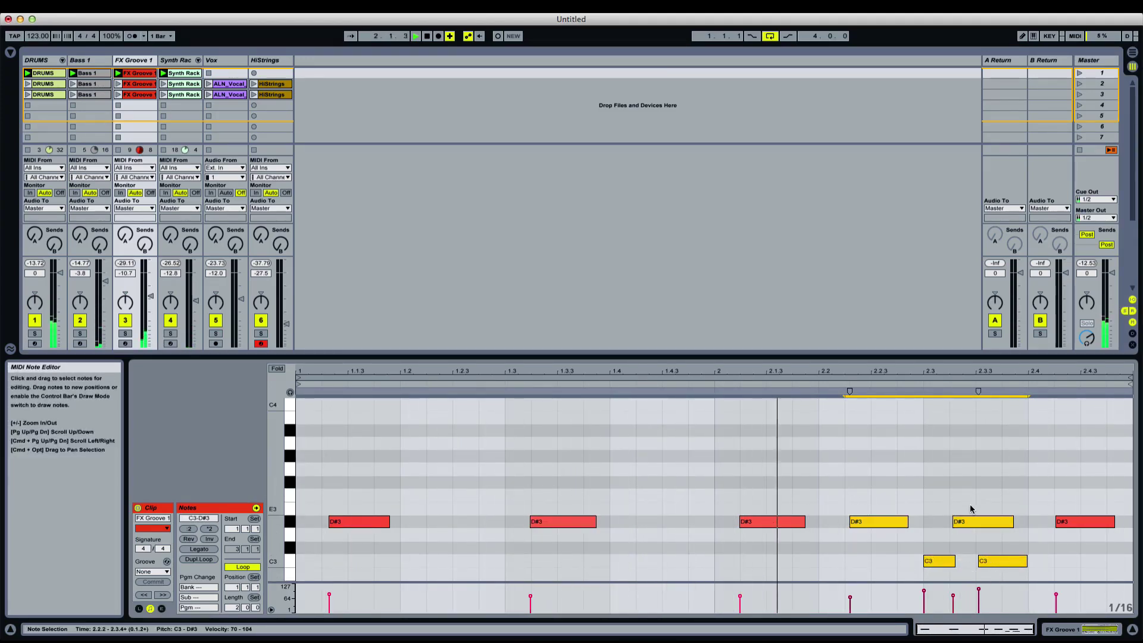
pyautogui.moveTo(882, 478); pyautogui.dragTo(911, 541)
pyautogui.moveTo(945, 485); pyautogui.dragTo(978, 528)
pyautogui.moveTo(891, 490); pyautogui.dragTo(909, 528)
pyautogui.press('Delete')
pyautogui.moveTo(1078, 489); pyautogui.dragTo(1086, 527)
pyautogui.press('Delete')
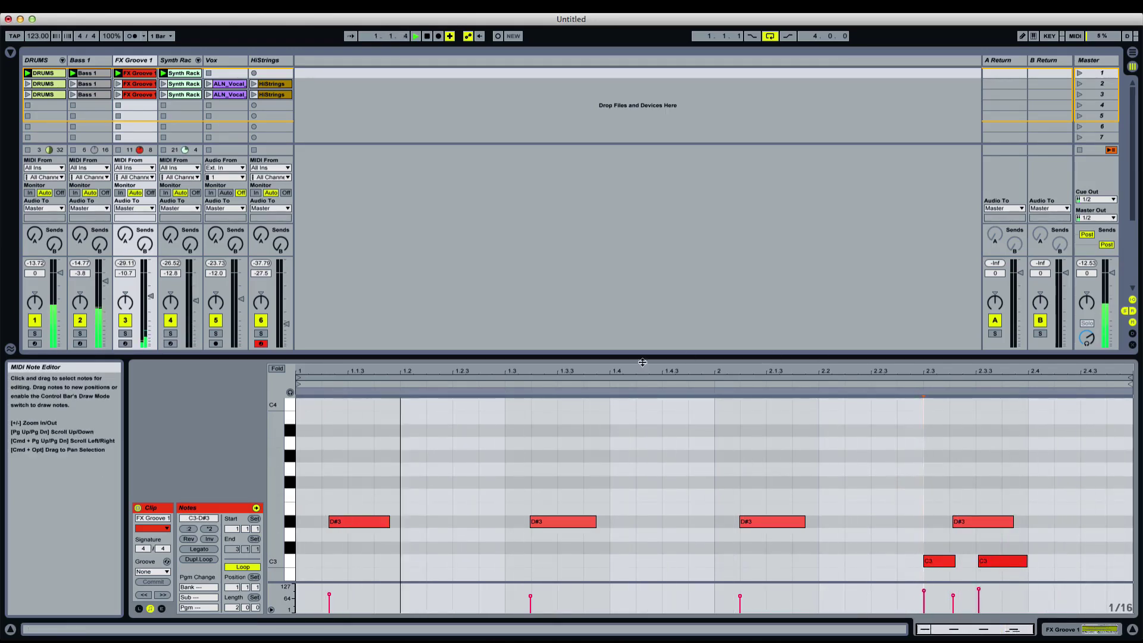
# Move the three FX Groove 1 clips down one scene to scenes 2 through 4
pyautogui.click(141, 84)
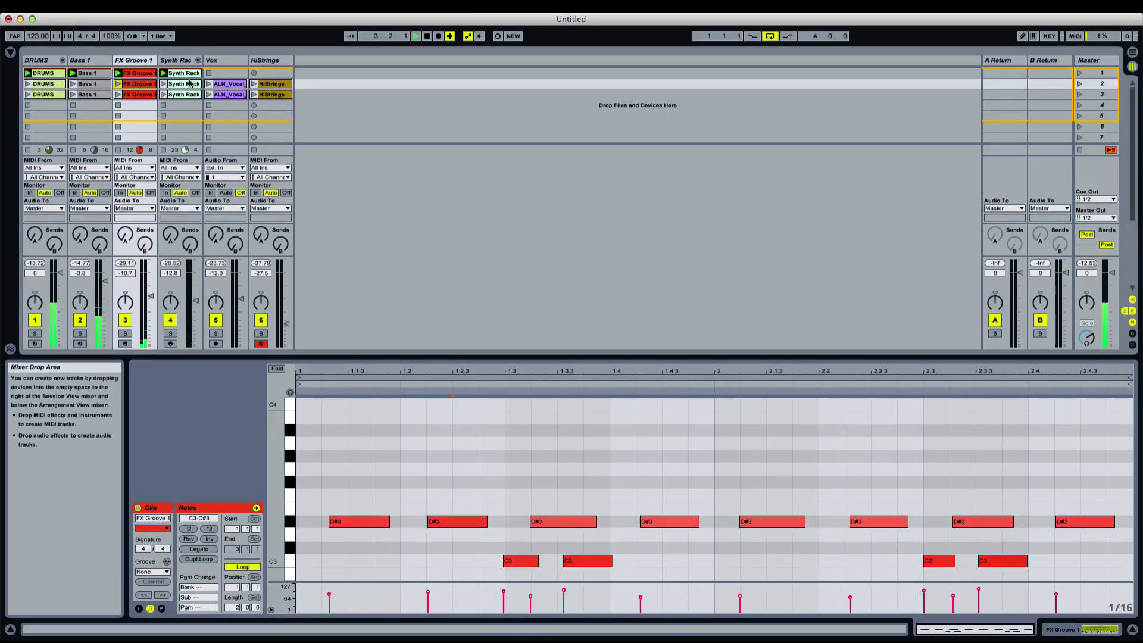
pyautogui.click(146, 75)
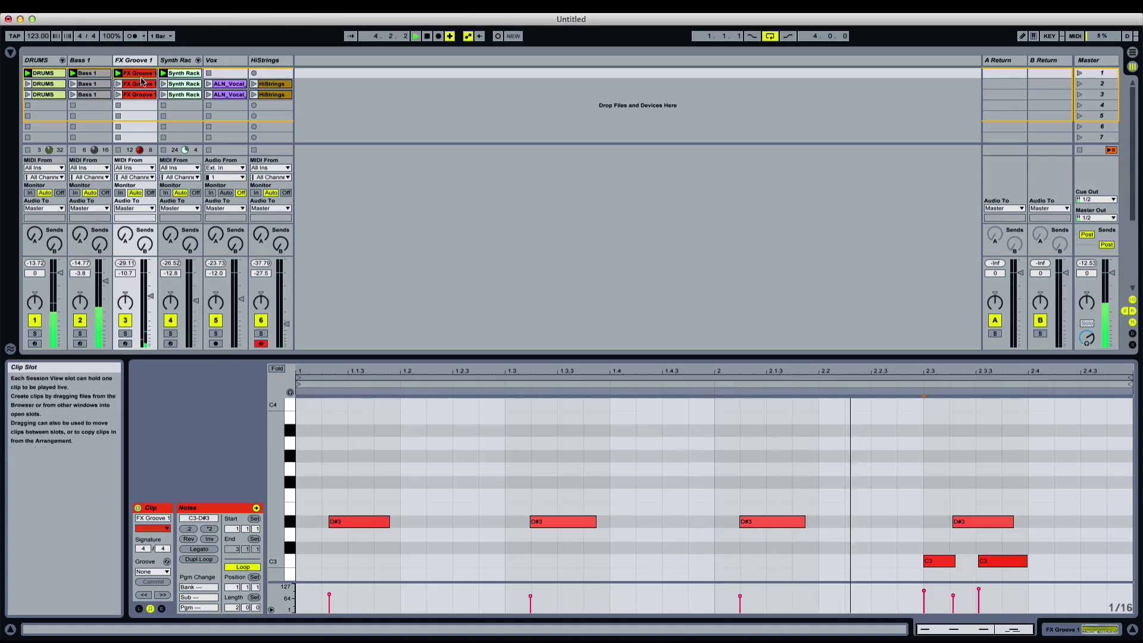
pyautogui.keyDown('shift'); pyautogui.click(140, 94); pyautogui.keyUp('shift')
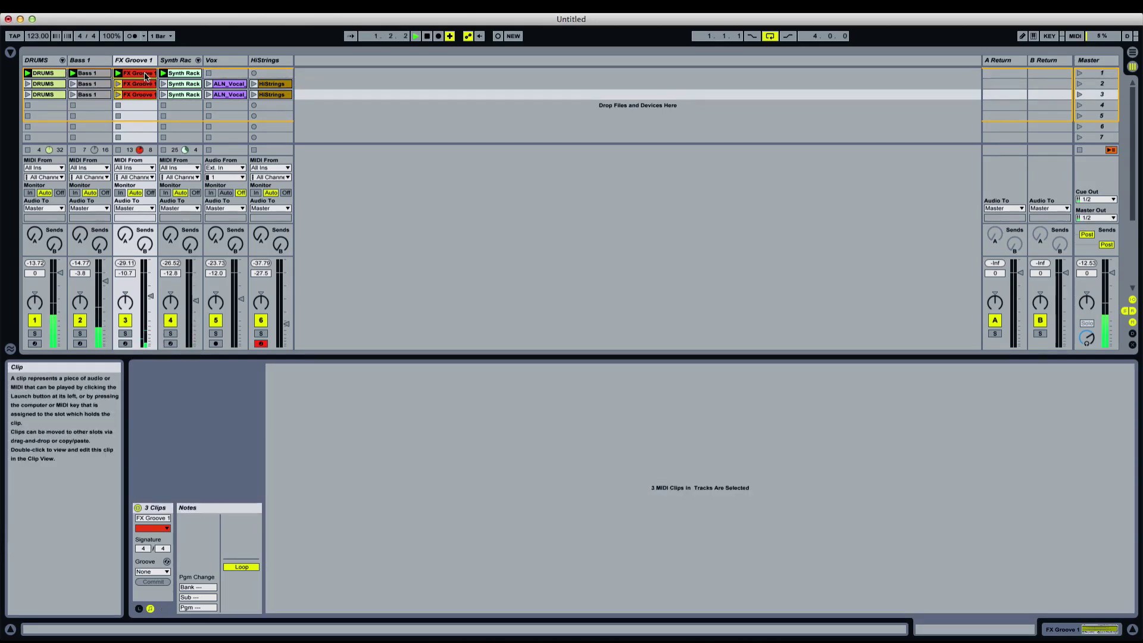
pyautogui.moveTo(144, 75); pyautogui.dragTo(142, 84)
# Shift the two lower Synth Rack clips to scenes 3 and 4 and duplicate the first clip into scene 2
pyautogui.click(183, 74)
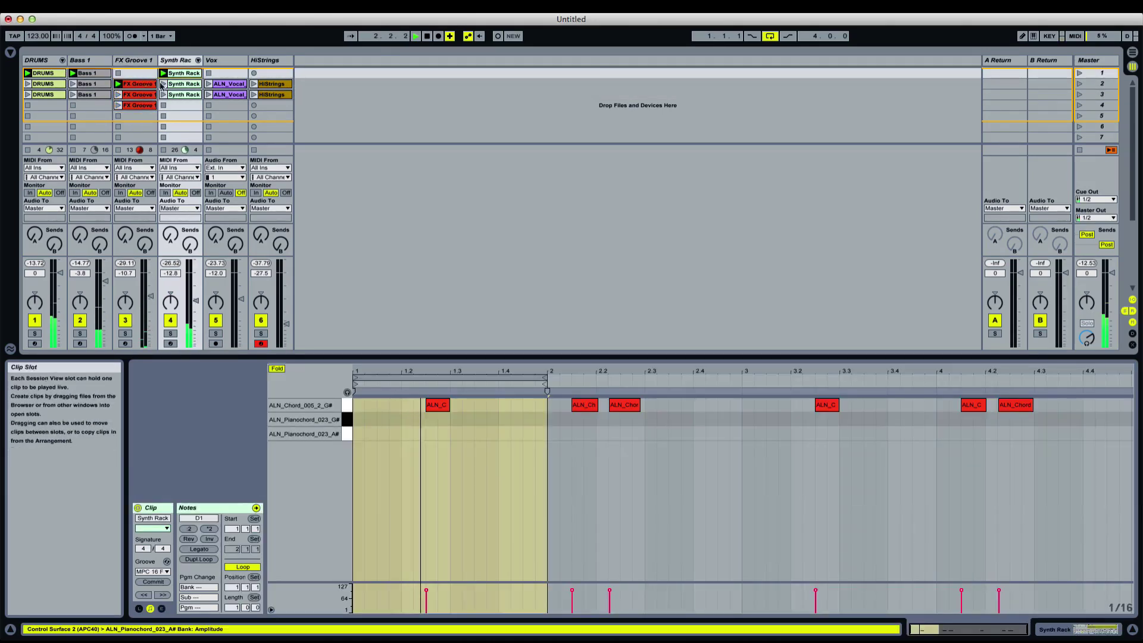
pyautogui.keyDown('shift'); pyautogui.click(186, 94); pyautogui.keyUp('shift')
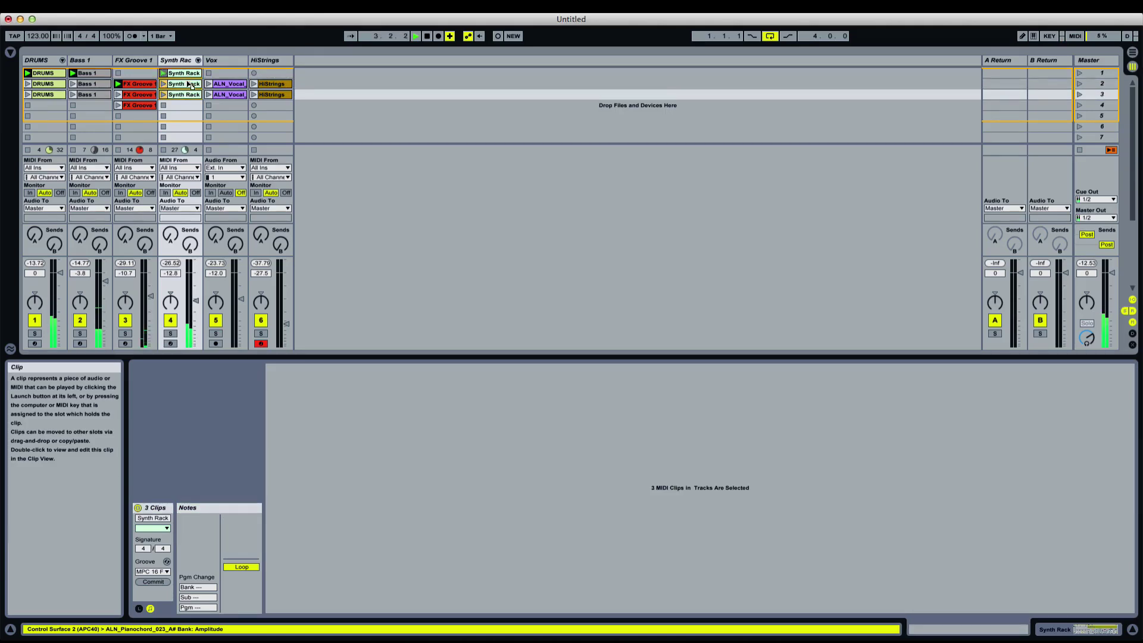
pyautogui.moveTo(188, 85)
pyautogui.mouseDown()
pyautogui.moveTo(187, 96)
pyautogui.moveTo(190, 76)
pyautogui.mouseUp()
pyautogui.click(188, 86)
pyautogui.click(190, 96)
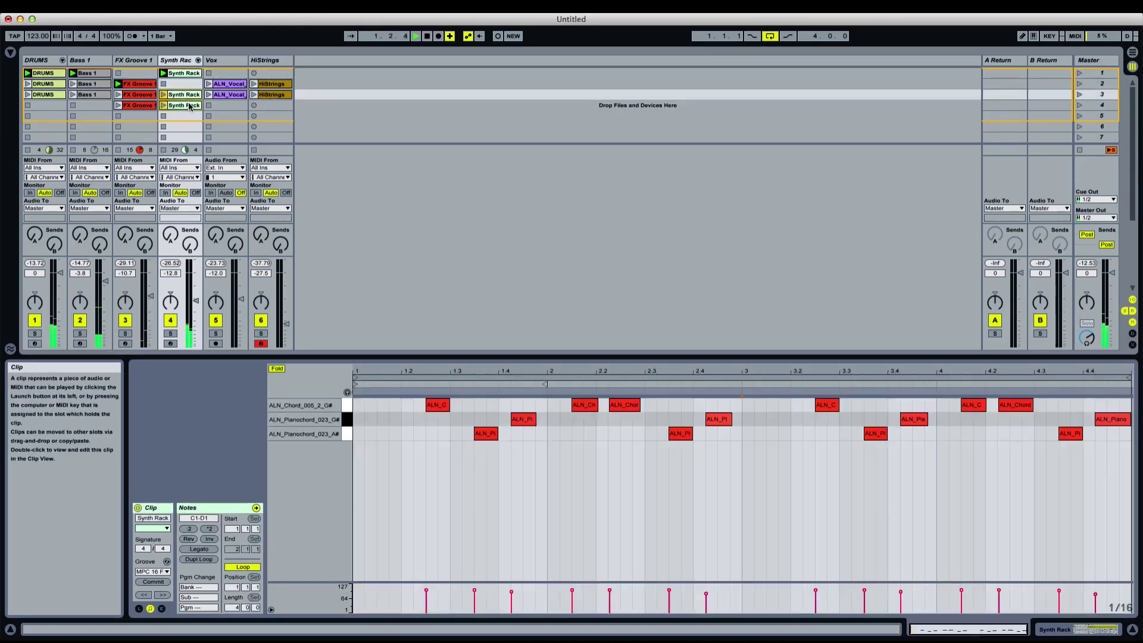
pyautogui.keyDown('shift'); pyautogui.click(190, 106); pyautogui.keyUp('shift')
pyautogui.click(190, 86)
pyautogui.click(189, 74)
pyautogui.press('super+d')
# Move the Vox and HiStrings clips down one scene to scenes 3 and 4
pyautogui.click(152, 86)
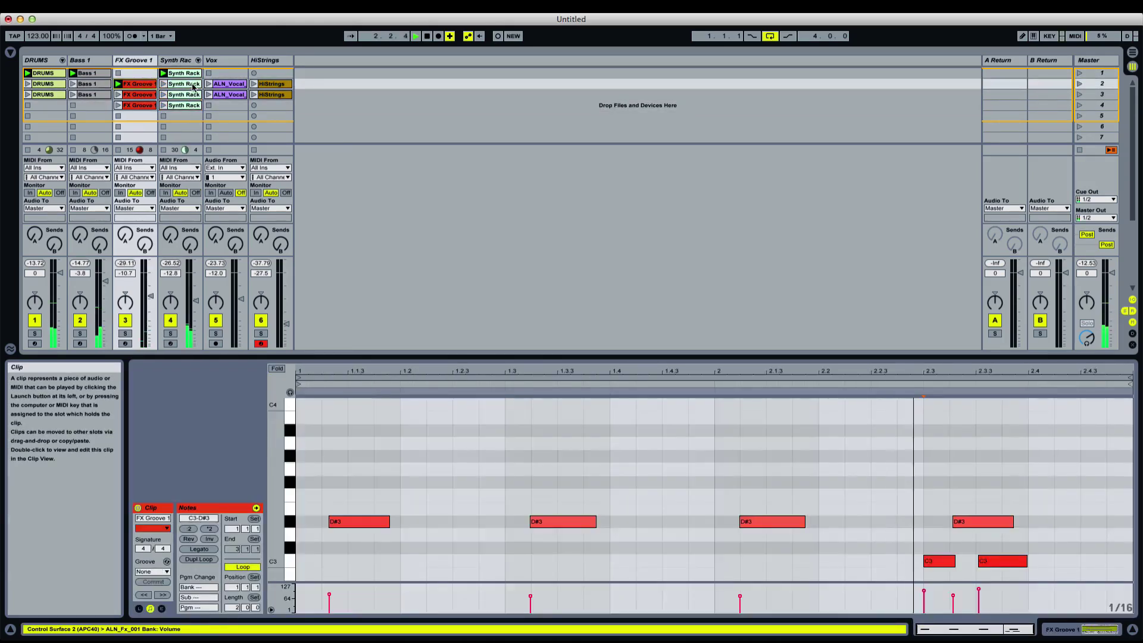
pyautogui.click(184, 85)
pyautogui.click(228, 88)
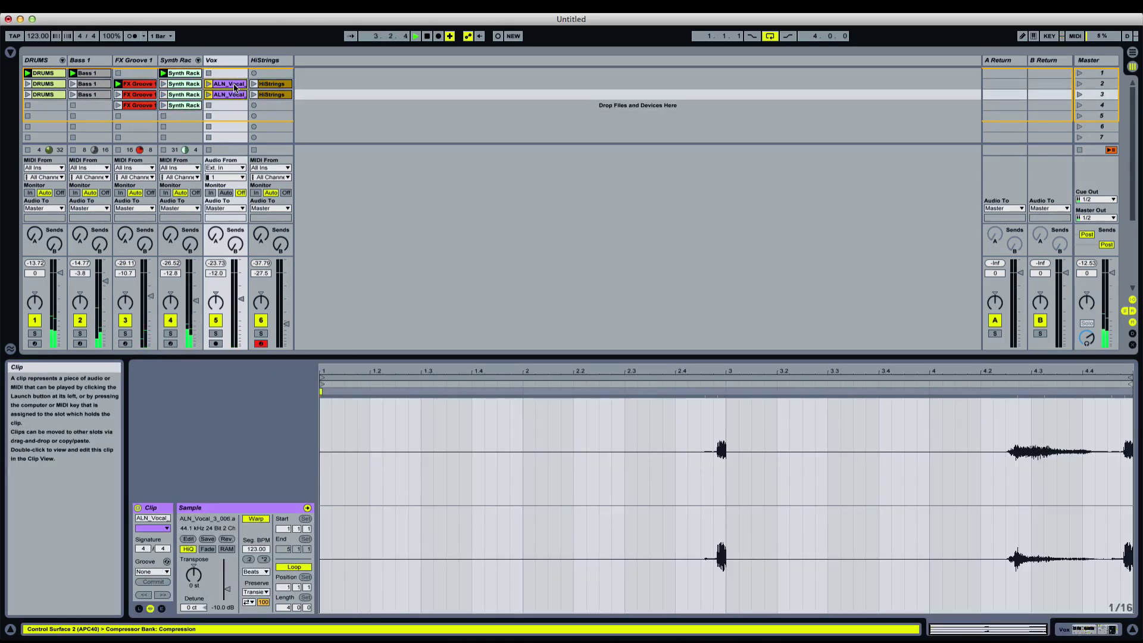
pyautogui.keyDown('shift'); pyautogui.click(241, 95); pyautogui.keyUp('shift')
pyautogui.moveTo(241, 96); pyautogui.dragTo(274, 95)
pyautogui.click(273, 85)
pyautogui.keyDown('shift'); pyautogui.click(272, 96); pyautogui.keyUp('shift')
pyautogui.click(274, 85)
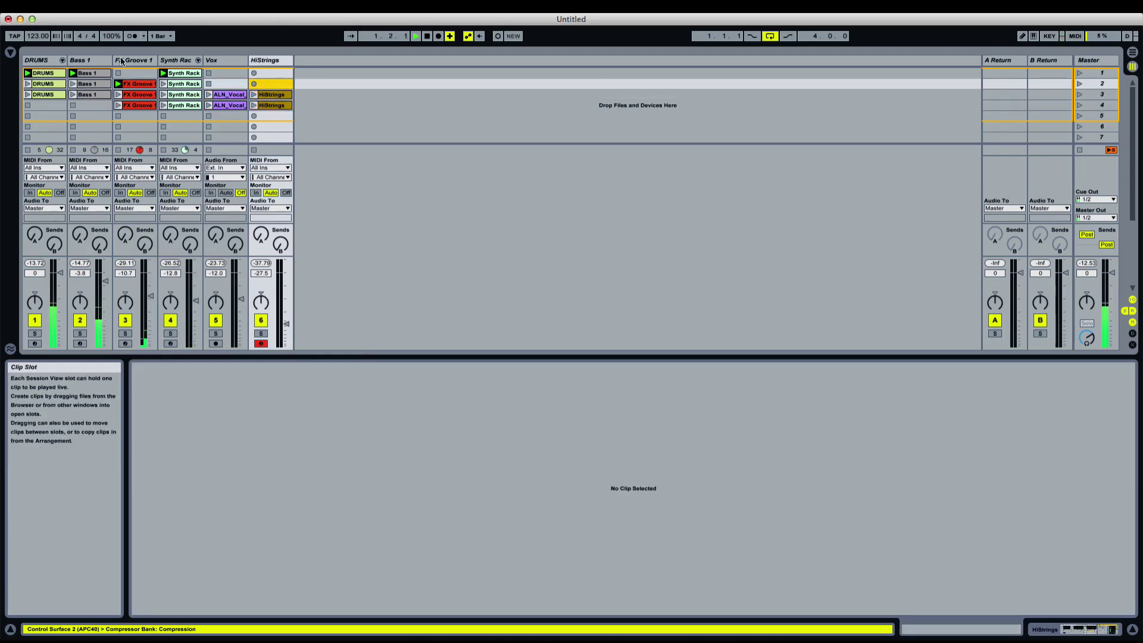
# Compare the first two DRUMS clips and move the three Bass 1 clips down one scene to scenes 2 through 4
pyautogui.click(51, 74)
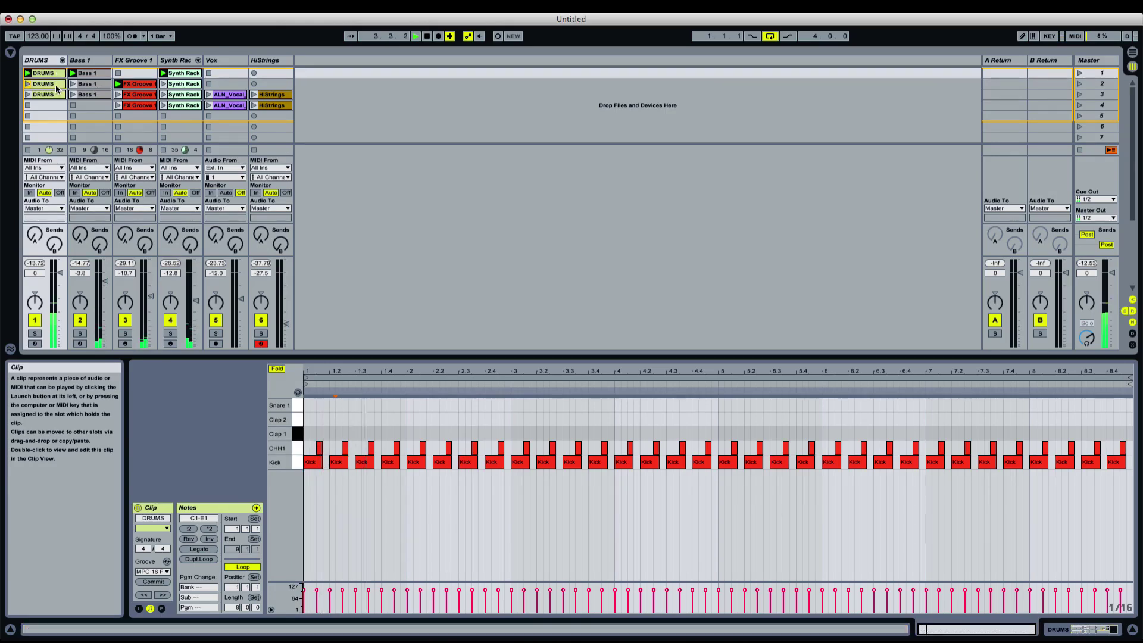
pyautogui.click(56, 85)
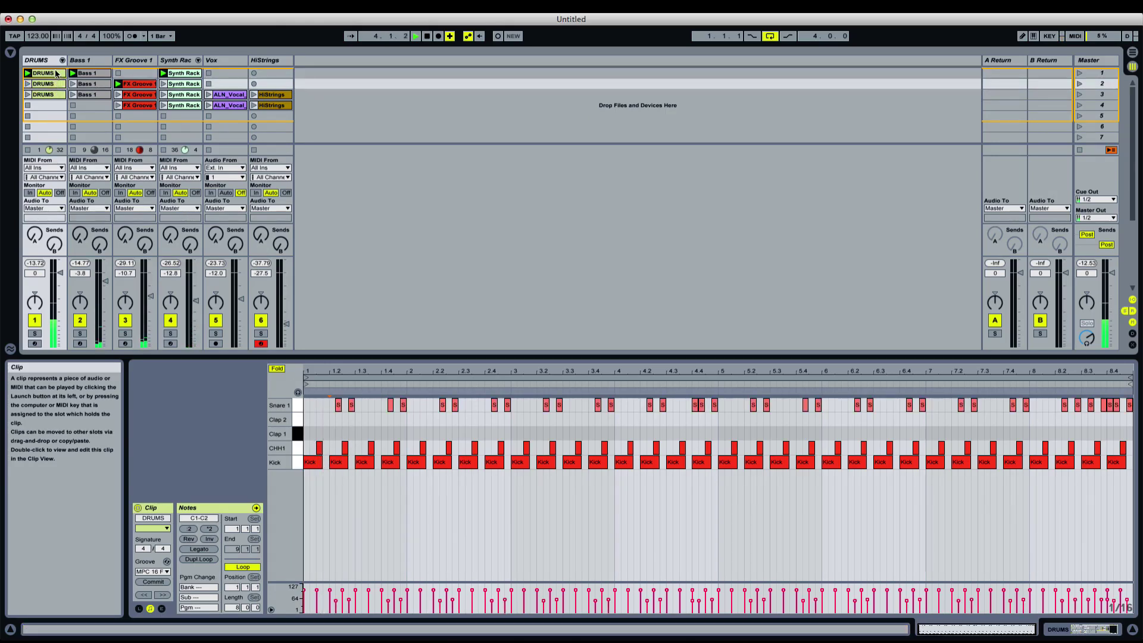
pyautogui.click(90, 74)
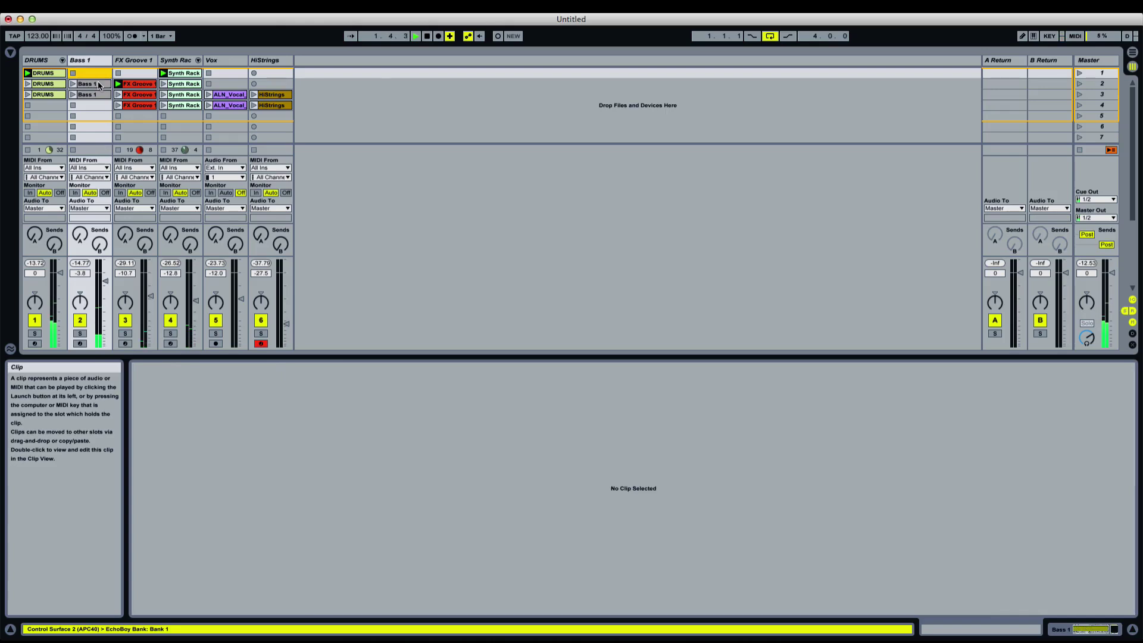
pyautogui.click(98, 85)
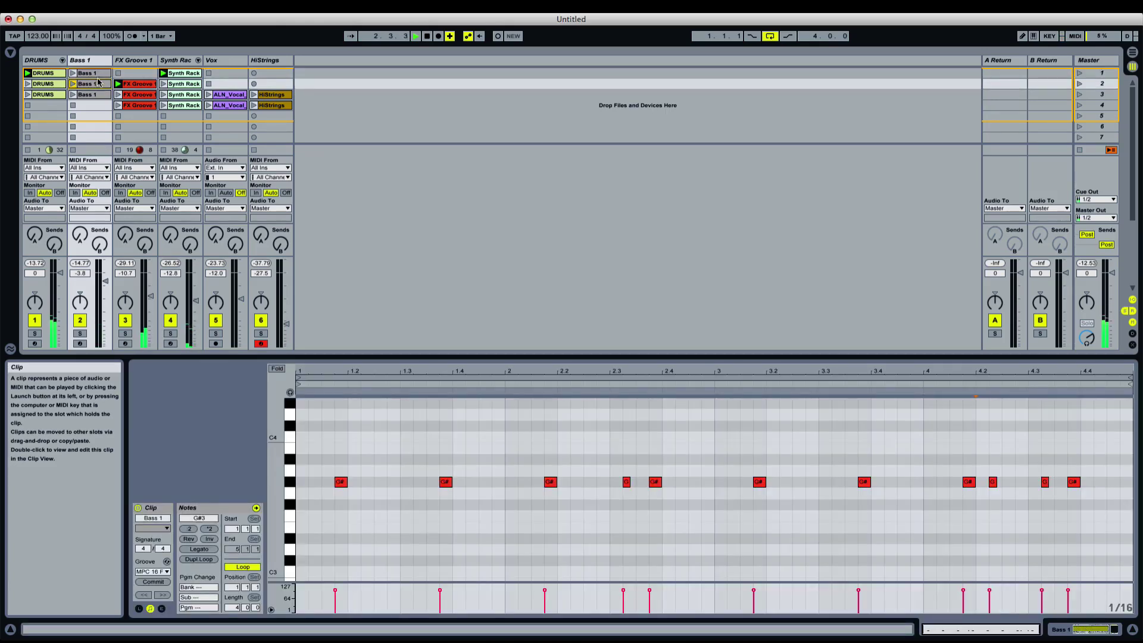
pyautogui.click(95, 73)
pyautogui.keyDown('shift'); pyautogui.click(94, 94); pyautogui.keyUp('shift')
pyautogui.moveTo(100, 85); pyautogui.dragTo(100, 96)
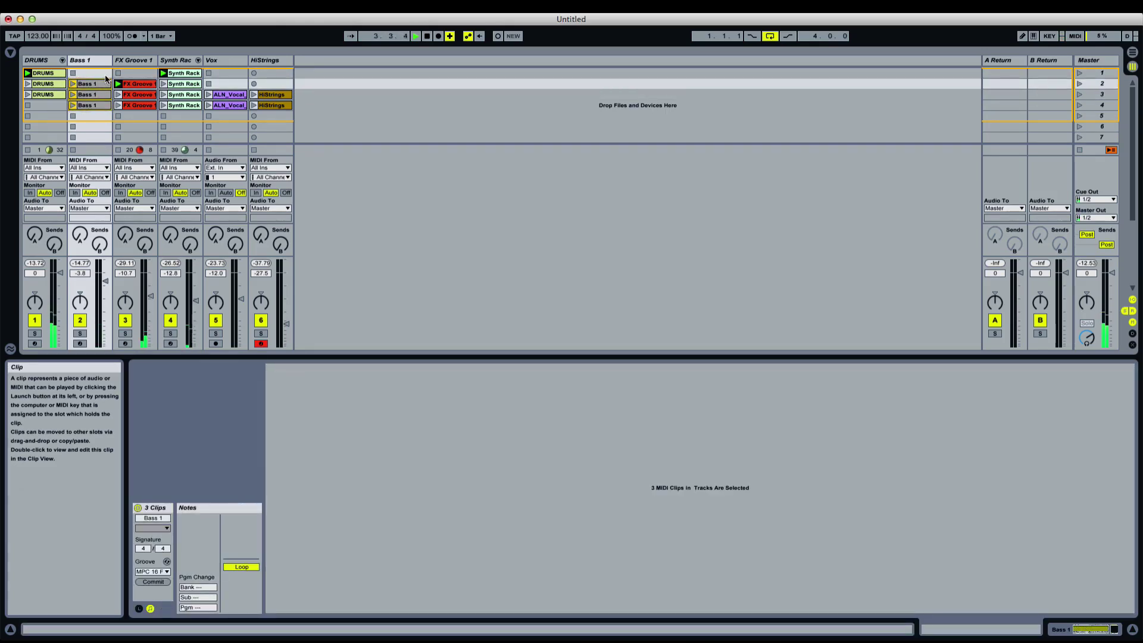
# Move the two lower DRUMS clips to scenes 3 and 4 and duplicate the first DRUMS clip into scene 2
pyautogui.click(44, 94)
pyautogui.keyDown('shift'); pyautogui.click(45, 88); pyautogui.keyUp('shift')
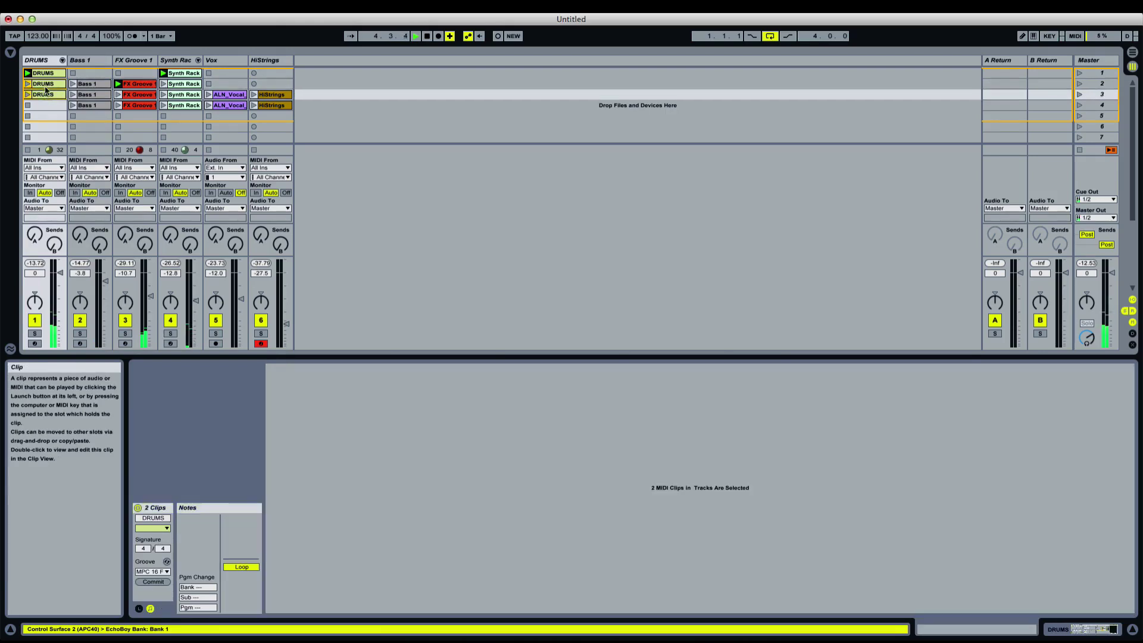
pyautogui.moveTo(47, 98); pyautogui.dragTo(47, 100)
pyautogui.click(52, 73)
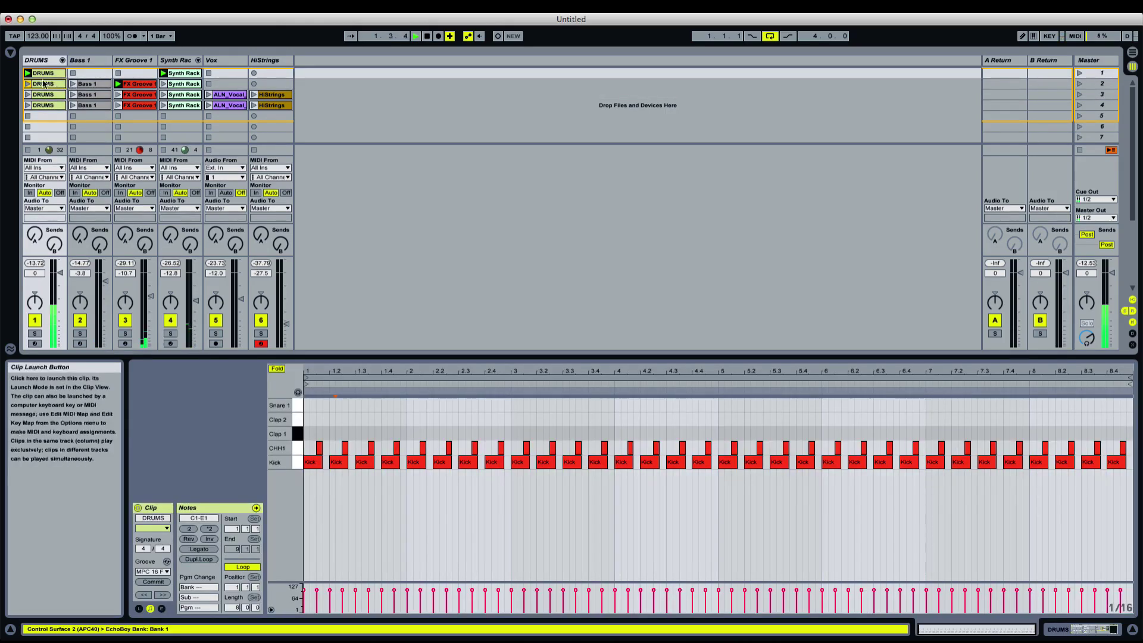
# Copy the thinned FX Groove 1 clip into the first scene, delete its last D#3 note and launch it
pyautogui.click(182, 73)
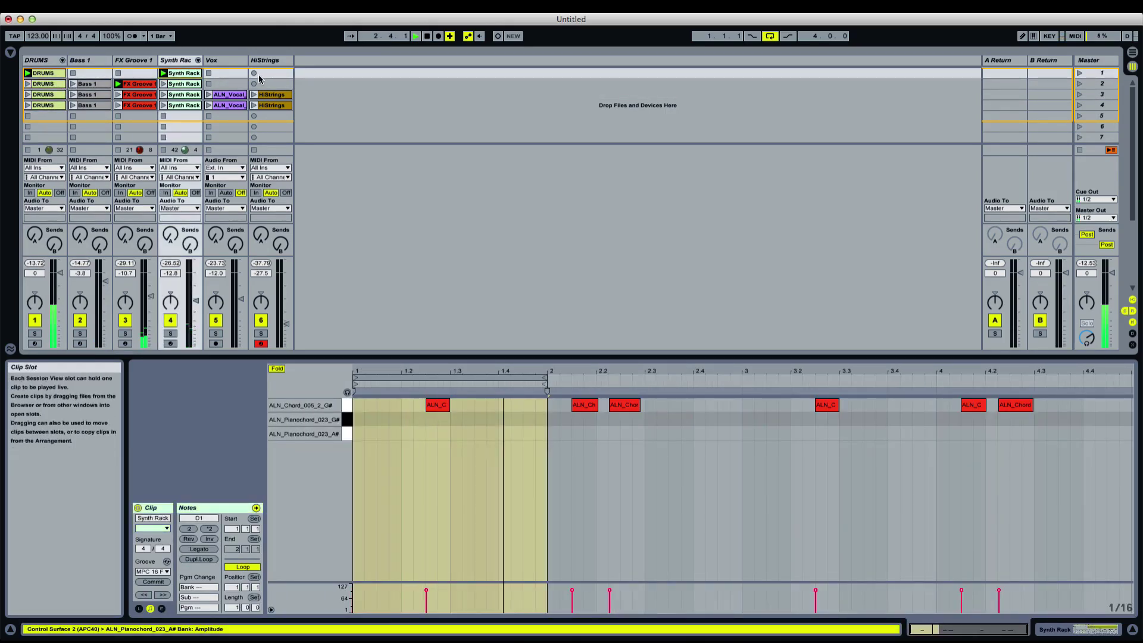
pyautogui.click(143, 85)
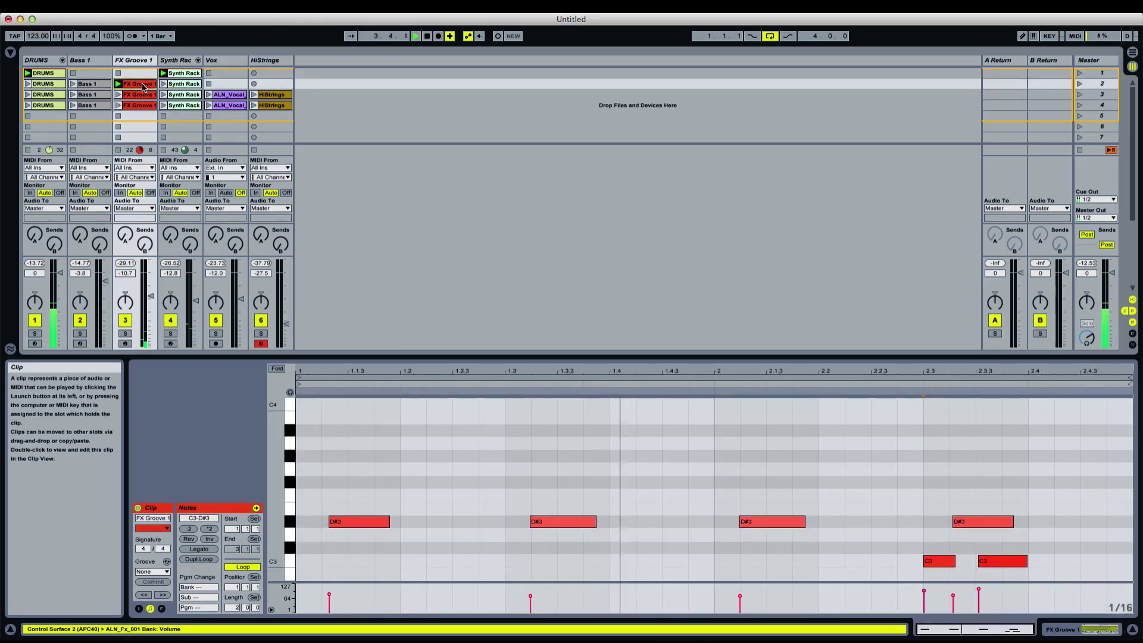
pyautogui.moveTo(871, 439); pyautogui.dragTo(1038, 582)
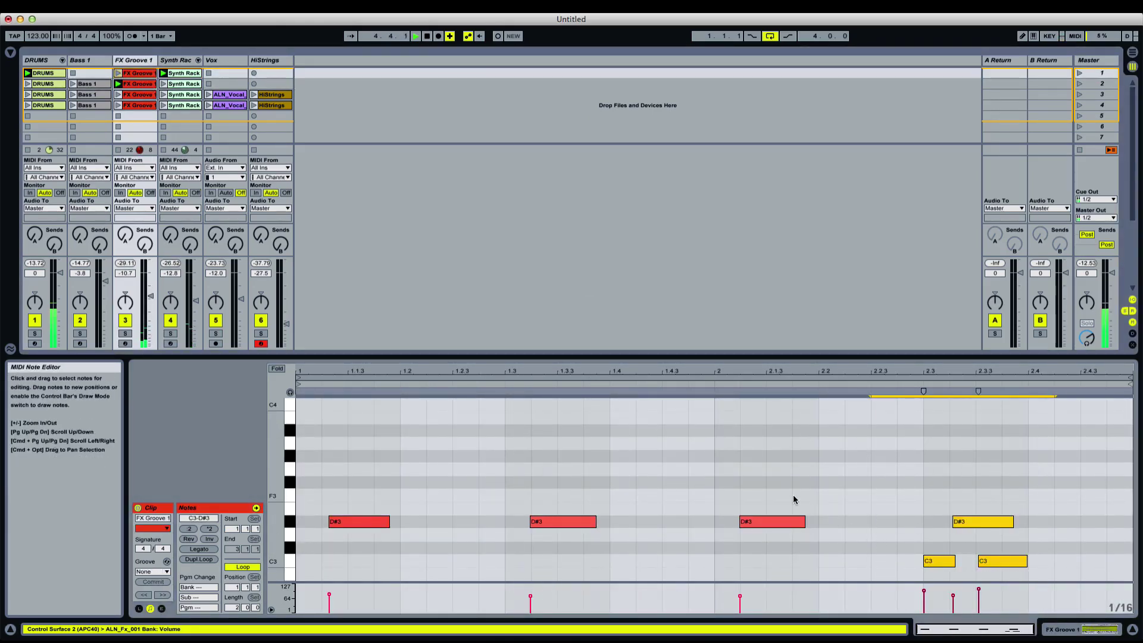
pyautogui.moveTo(952, 493); pyautogui.dragTo(988, 529)
pyautogui.press('Delete')
pyautogui.click(897, 493)
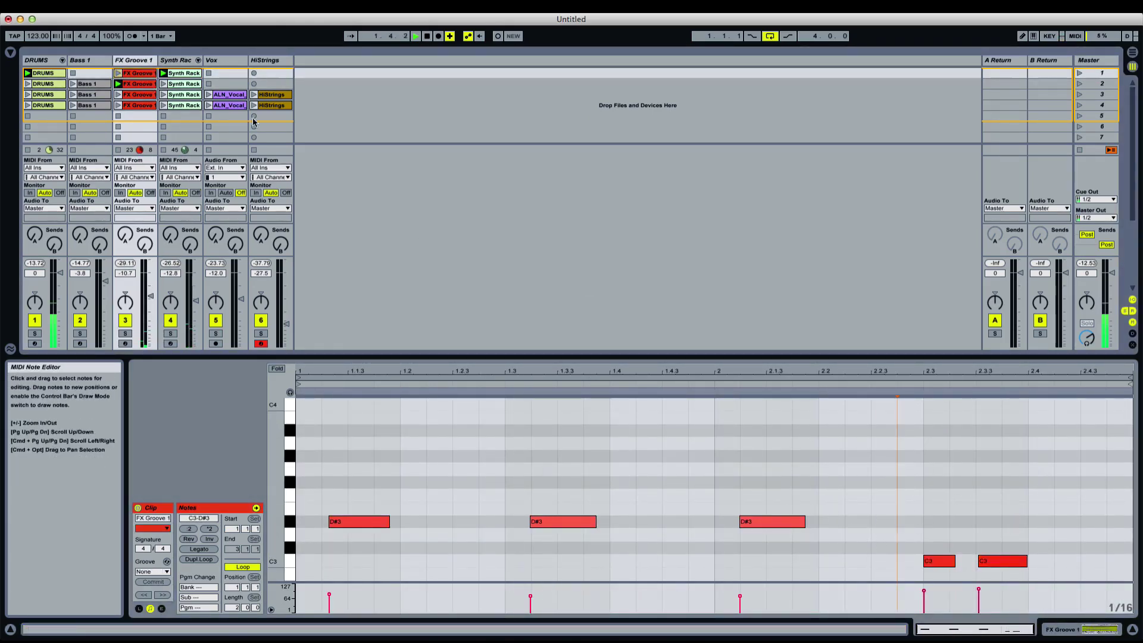
pyautogui.click(117, 73)
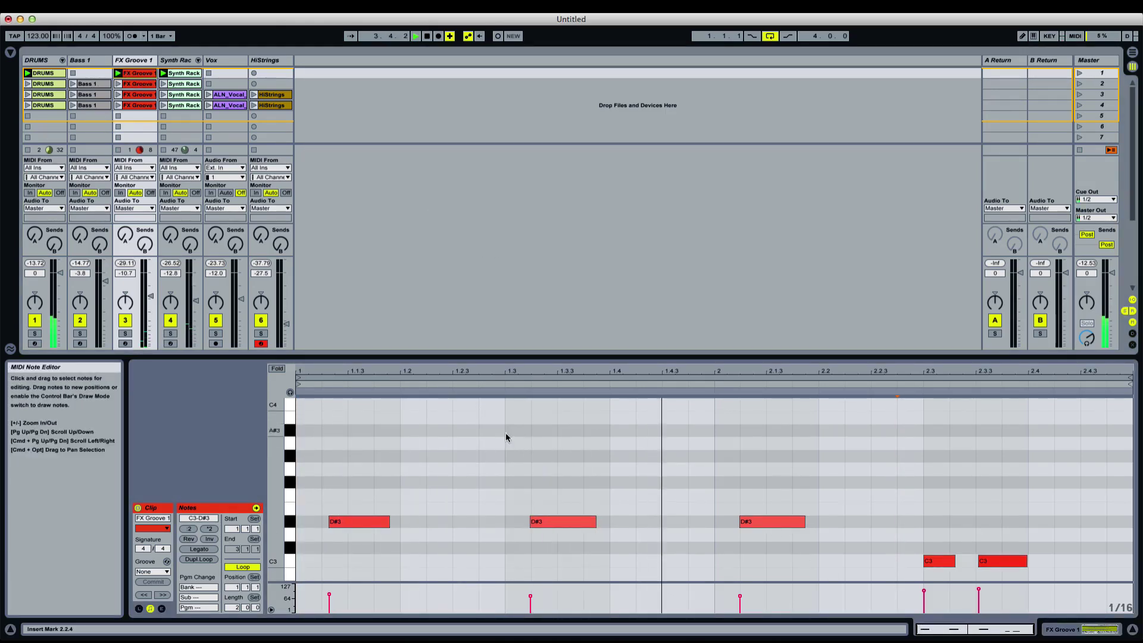
# Delete the two closing C3 notes from the first FX Groove 1 clip and open scene 2's Bass 1 clip
pyautogui.moveTo(1047, 572); pyautogui.dragTo(922, 538)
pyautogui.press('Delete')
pyautogui.click(924, 519)
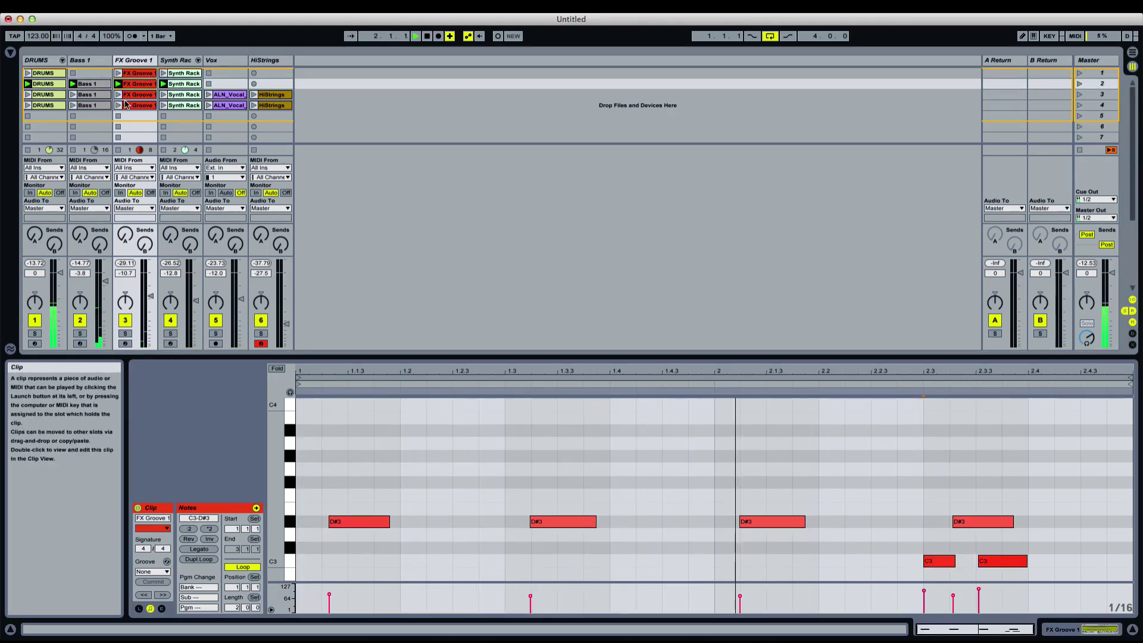
pyautogui.click(93, 90)
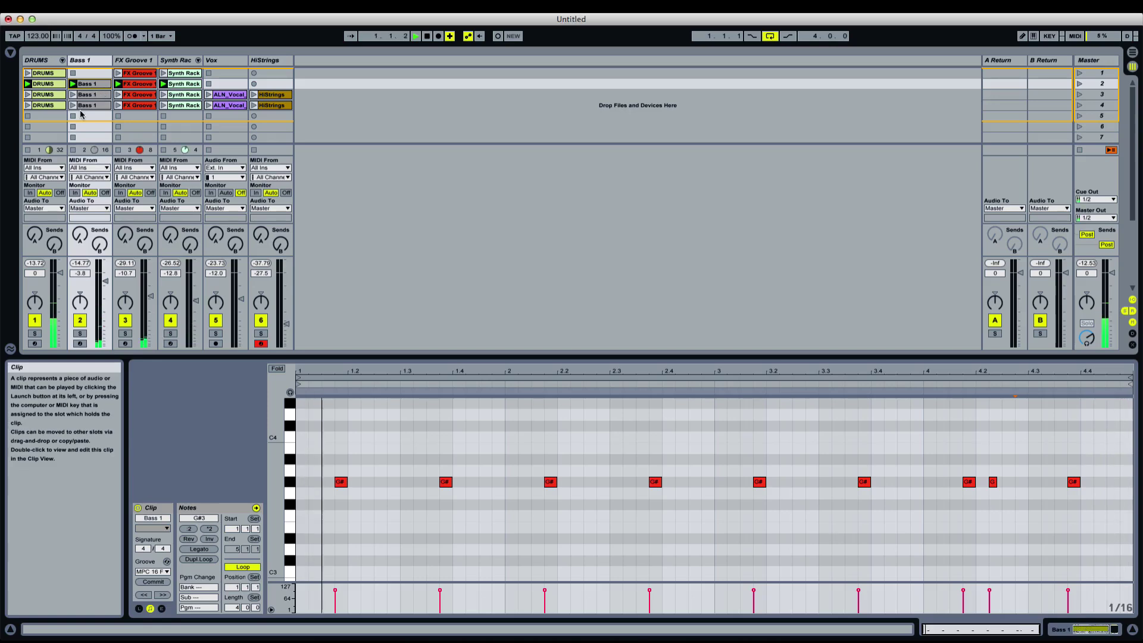
# Save the Live Set as "123 - Just for Gags" in the Originals folder inside Projects
pyautogui.press('super+s')
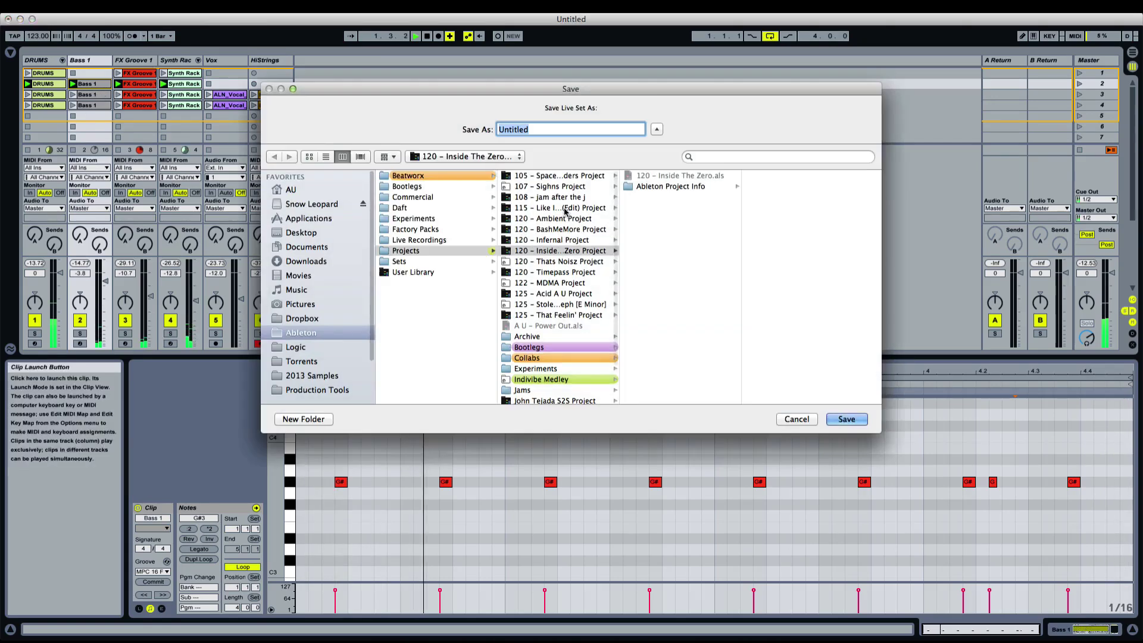
pyautogui.click(443, 250)
pyautogui.scroll(-4, 616, 324)
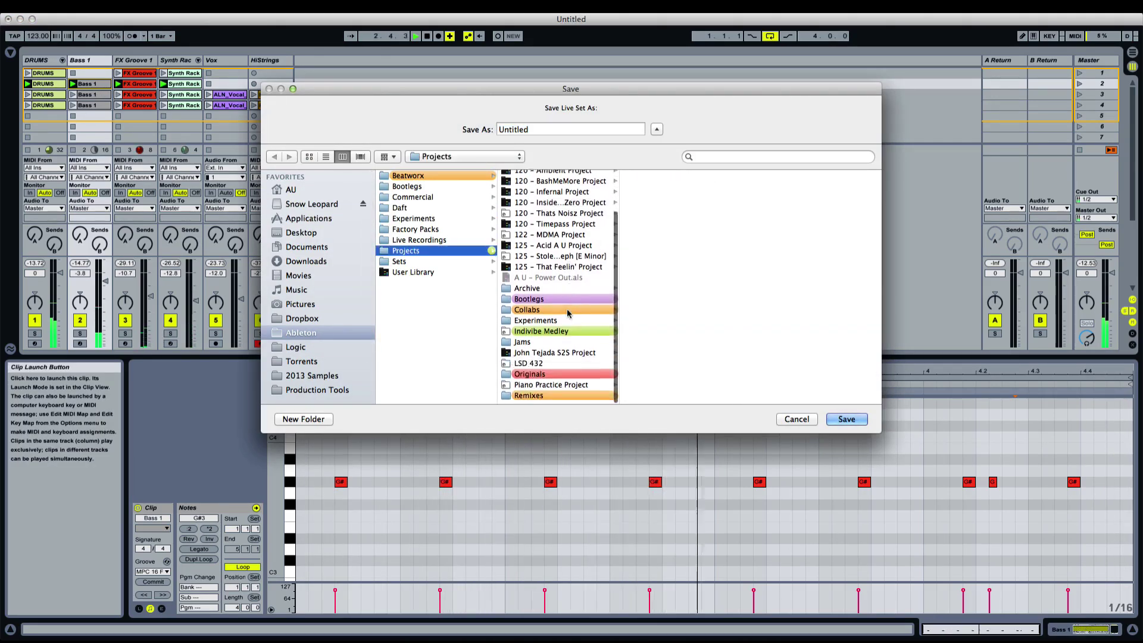
pyautogui.click(544, 378)
pyautogui.press('Tab')
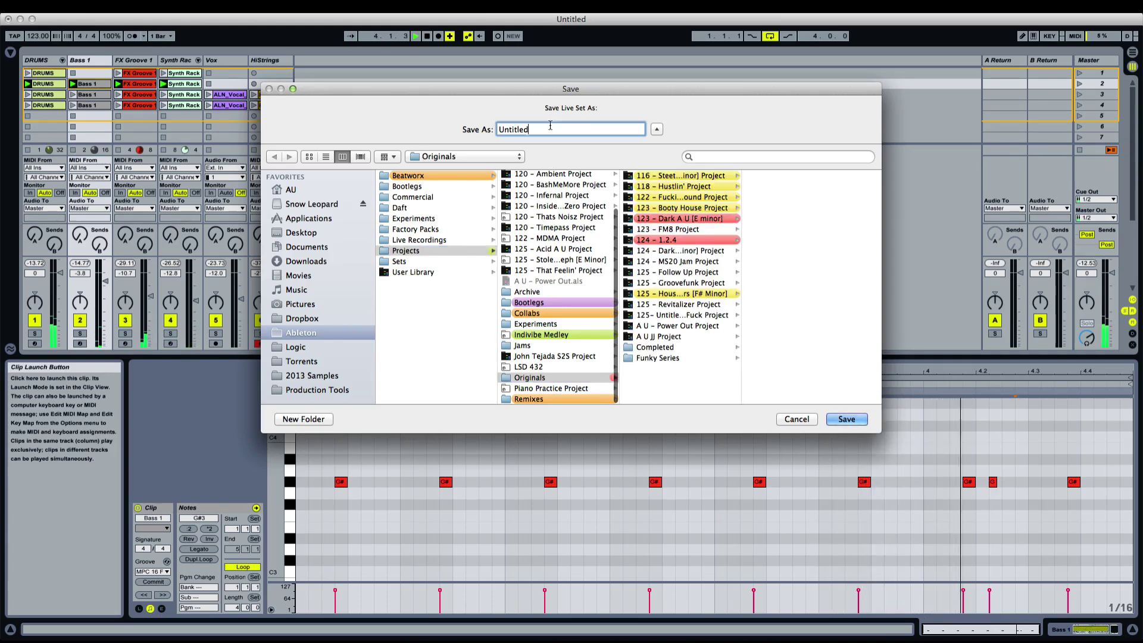
pyautogui.write('123 - Just for Gag')
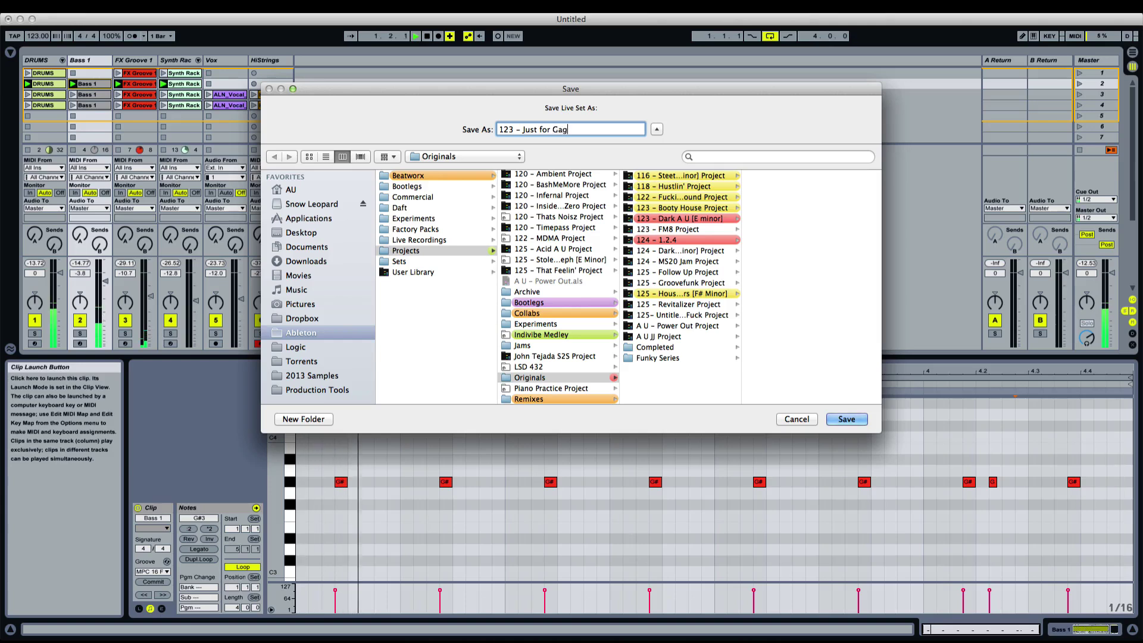
pyautogui.write('s')
pyautogui.press('Return')
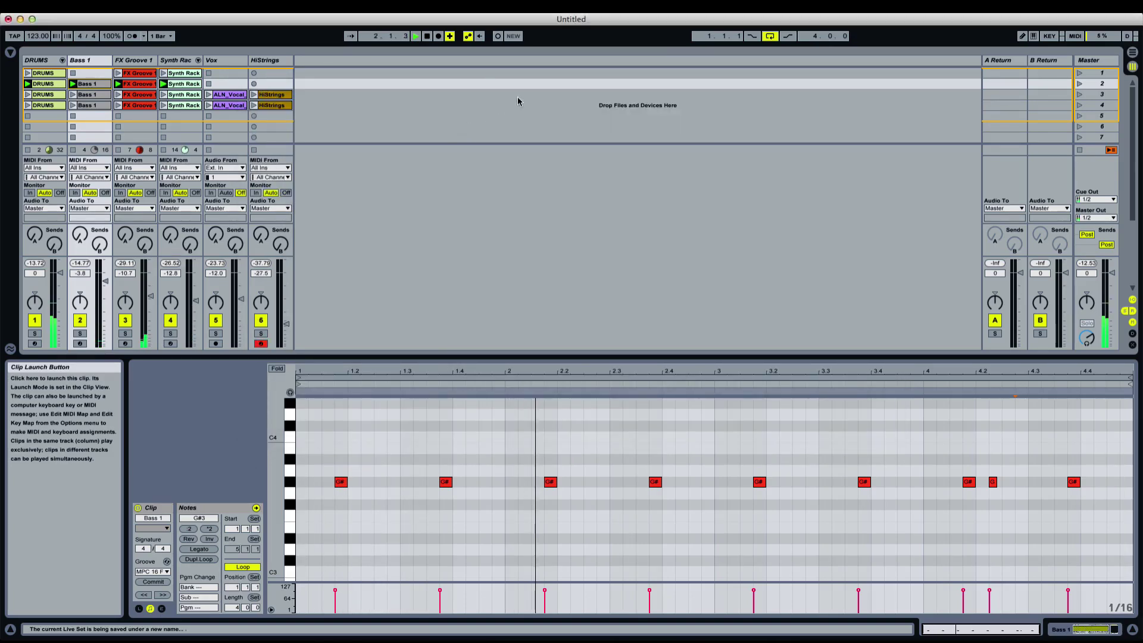
# Lower the system volume and review the Bass 1, FX Groove 1 and Synth Rack clips in scene 2
pyautogui.press('XF86AudioLowerVolume')
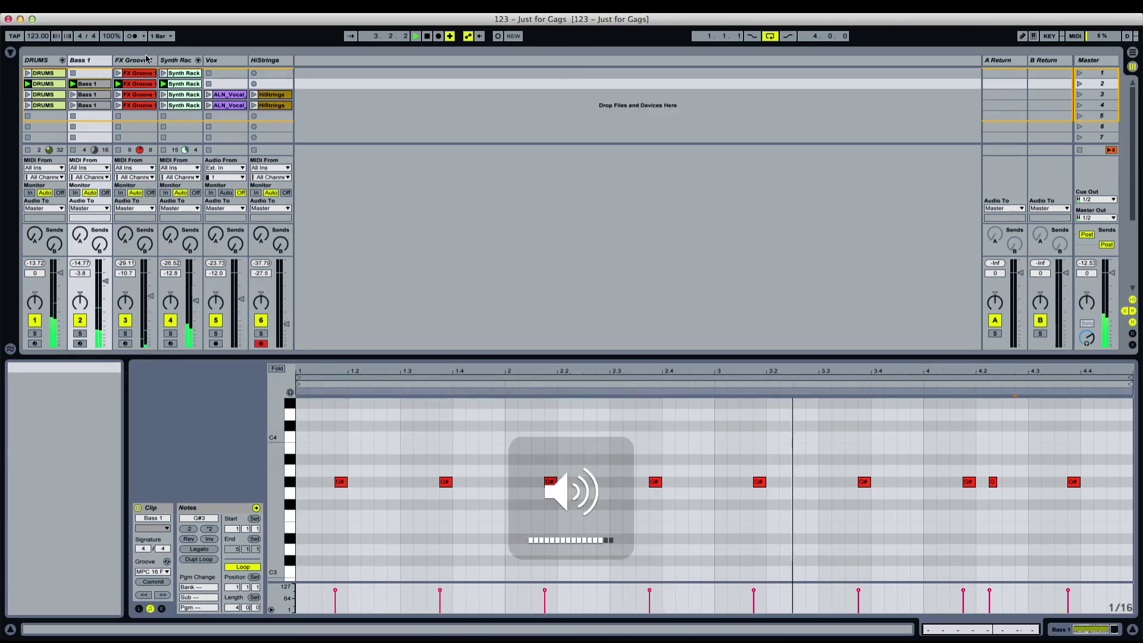
pyautogui.press('XF86AudioLowerVolume')
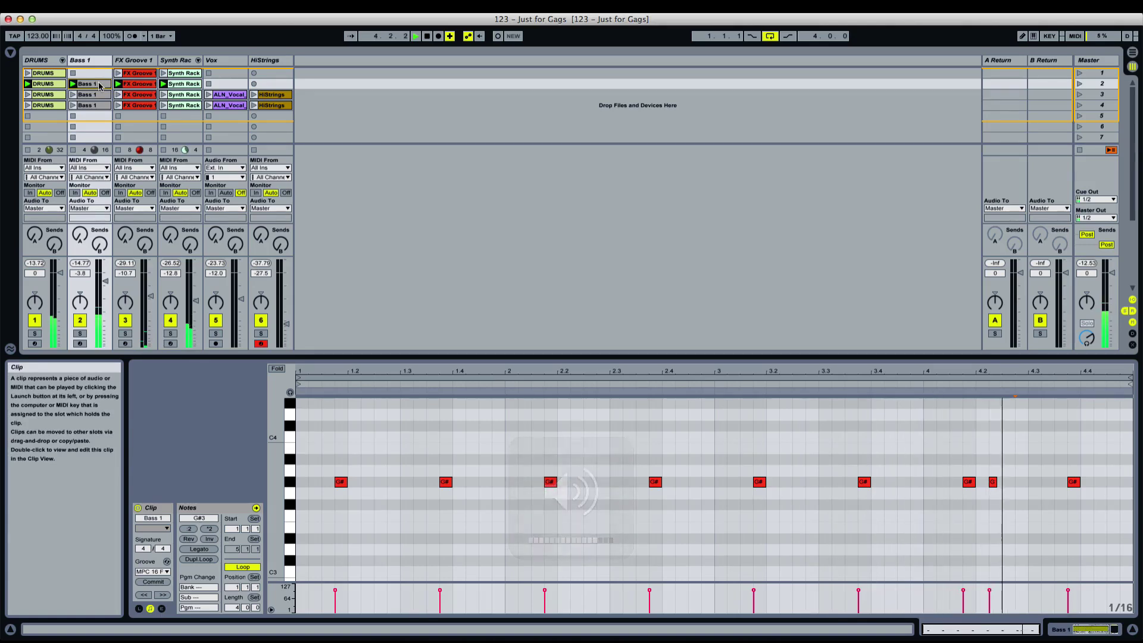
pyautogui.click(148, 84)
pyautogui.press('XF86AudioRaiseVolume')
pyautogui.press('XF86AudioLowerVolume')
pyautogui.click(94, 85)
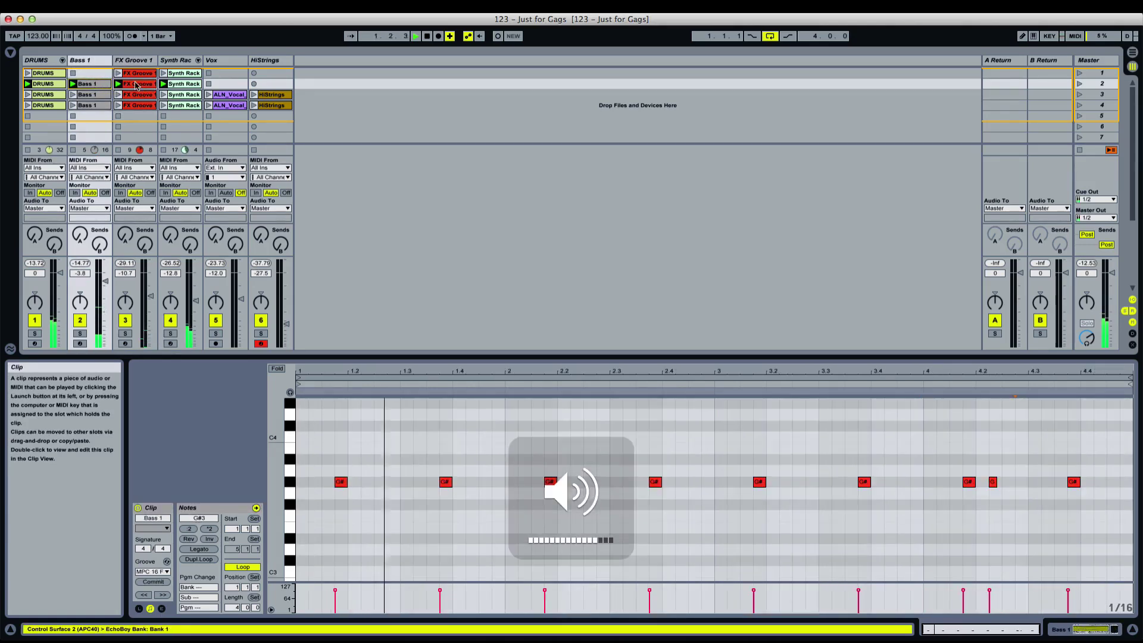
pyautogui.click(126, 86)
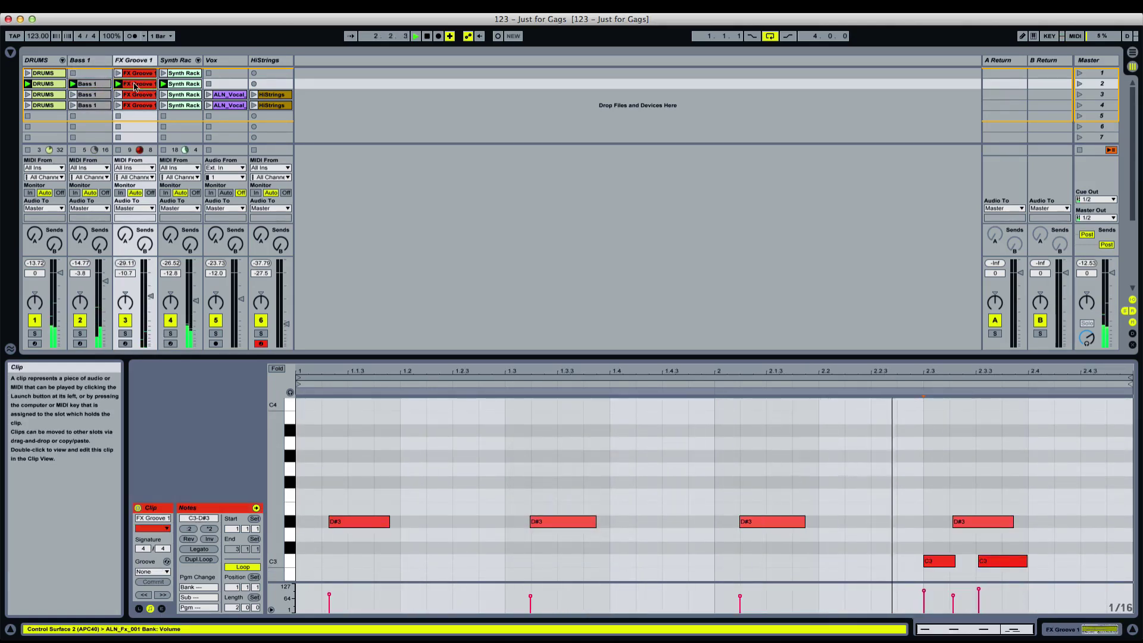
pyautogui.click(191, 86)
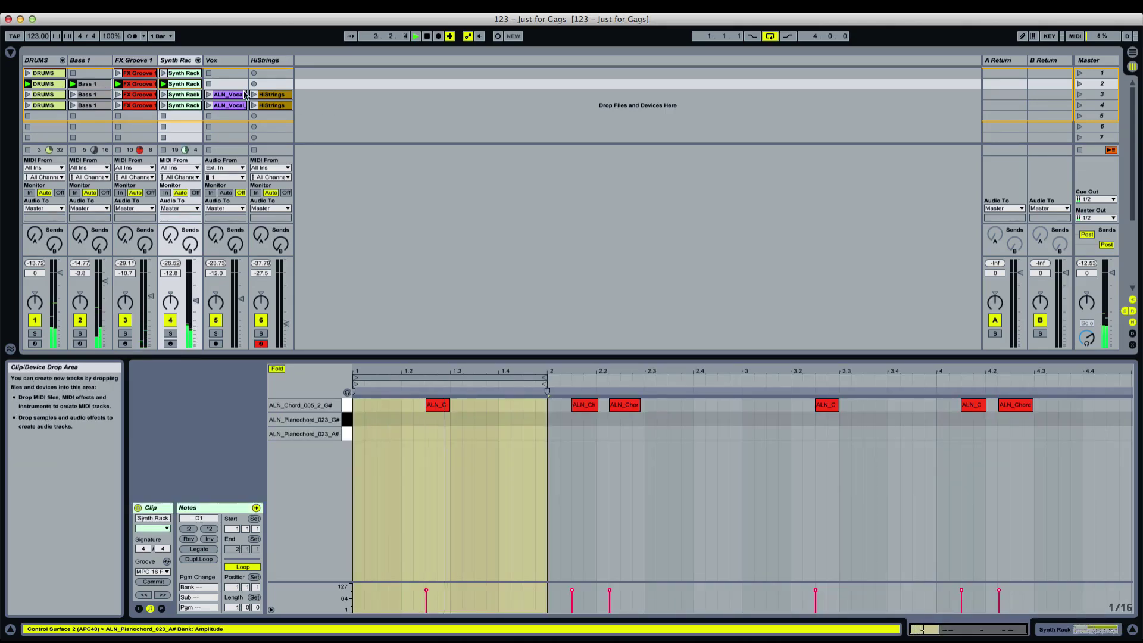
# Delete the HiStrings clip from scene 3
pyautogui.click(274, 94)
pyautogui.press('Delete')
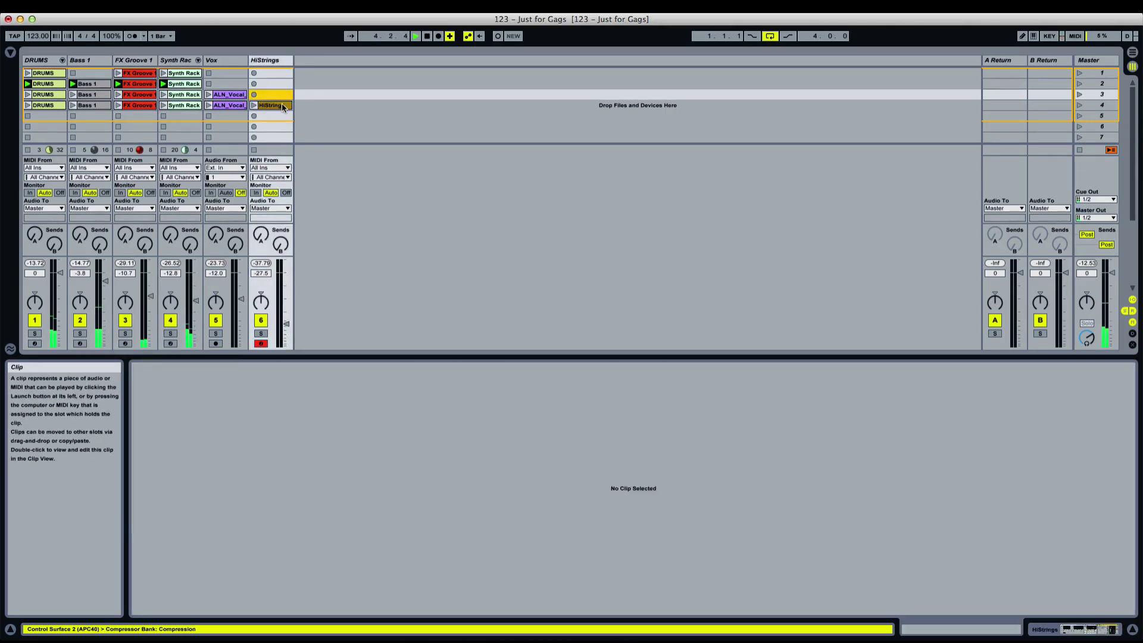
# Add extra CHH1 notes across beat 8.4 of the scene 2 DRUMS clip
pyautogui.click(46, 84)
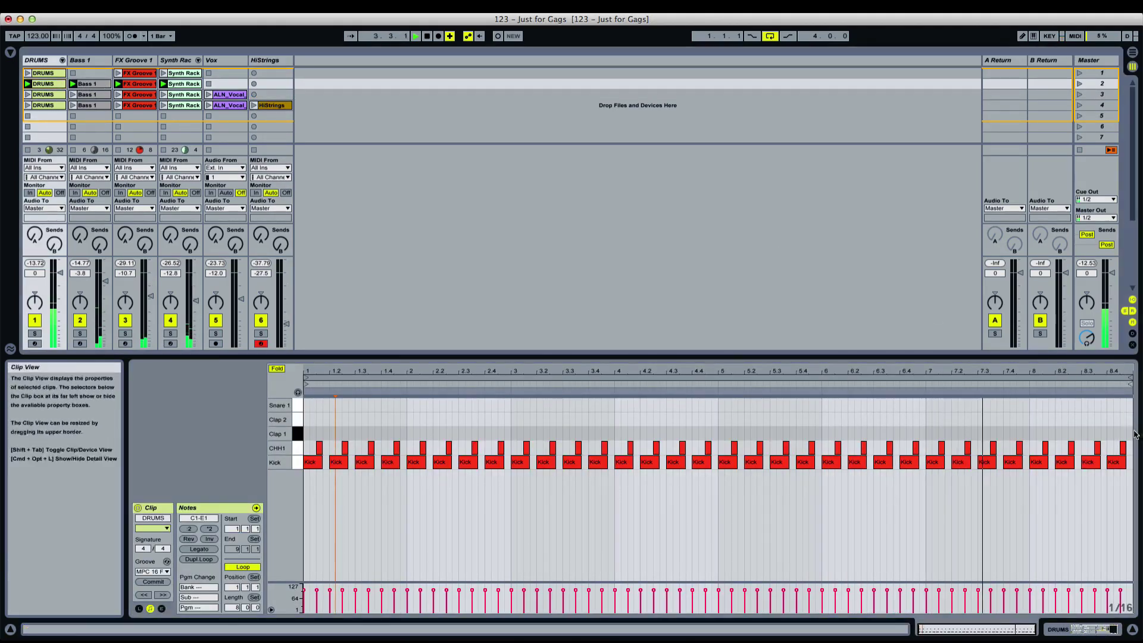
pyautogui.click(1118, 447)
pyautogui.moveTo(1117, 447); pyautogui.dragTo(1129, 448)
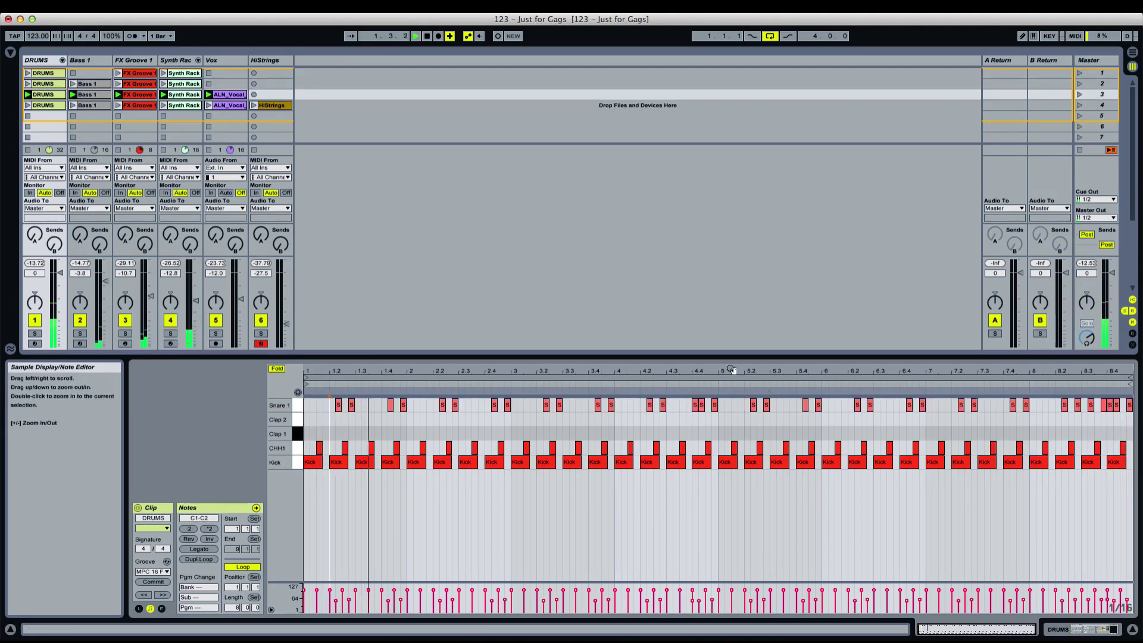
pyautogui.click(59, 86)
pyautogui.click(1111, 450)
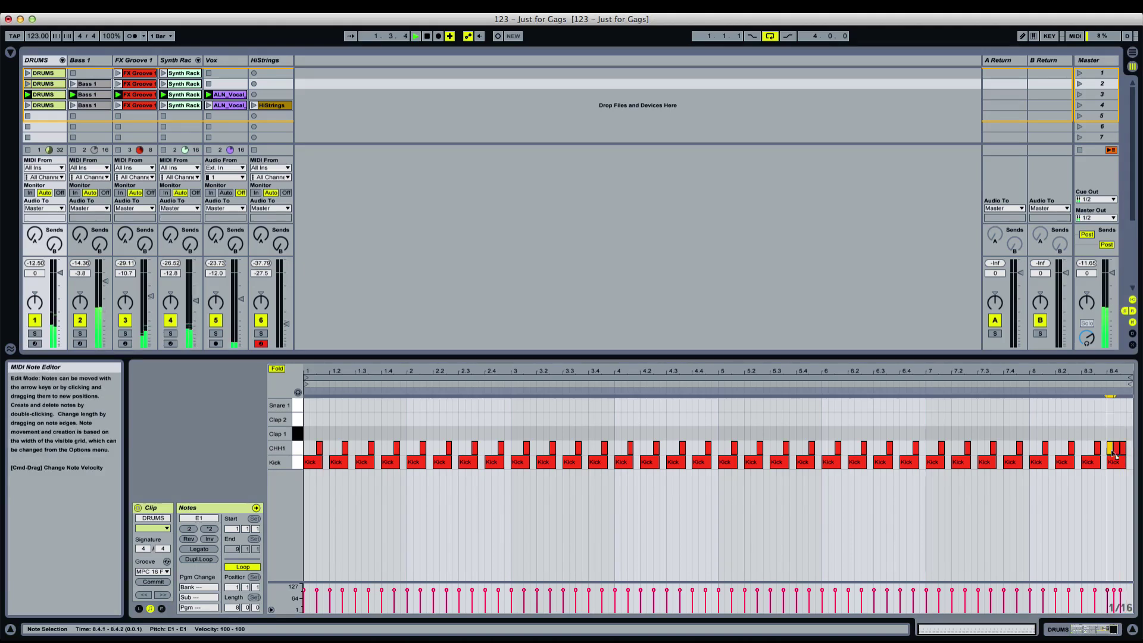
pyautogui.click(823, 416)
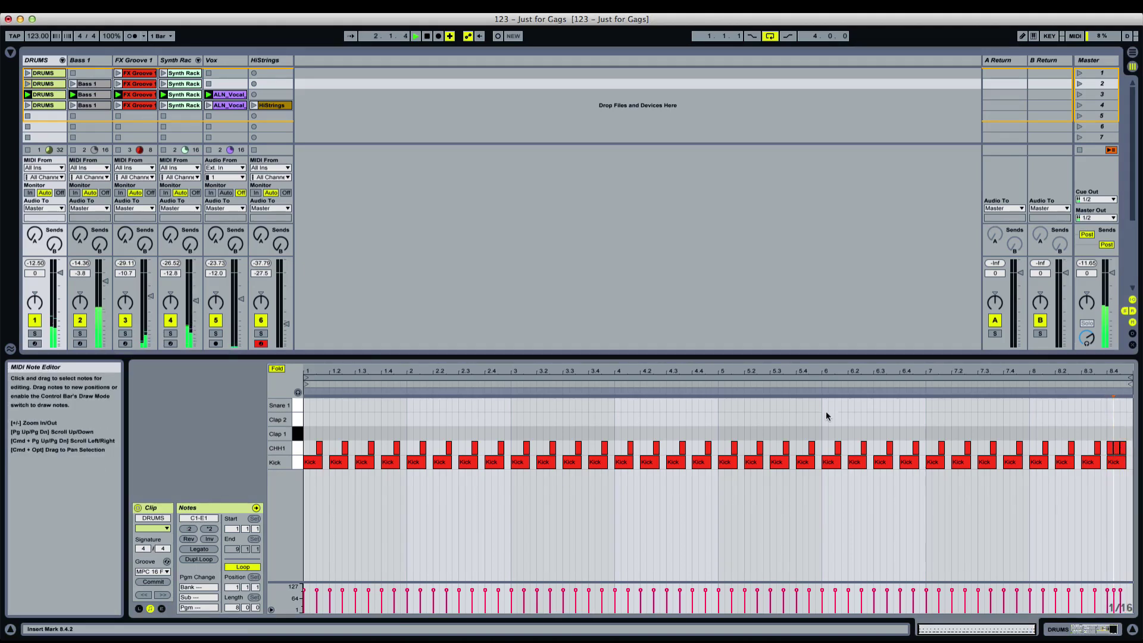
# Rework the extra CHH1 notes in scene 2's DRUMS clip to fall on 8.3.4 and 8.4.1, and restart playback
pyautogui.click(53, 95)
pyautogui.click(54, 85)
pyautogui.click(1107, 447)
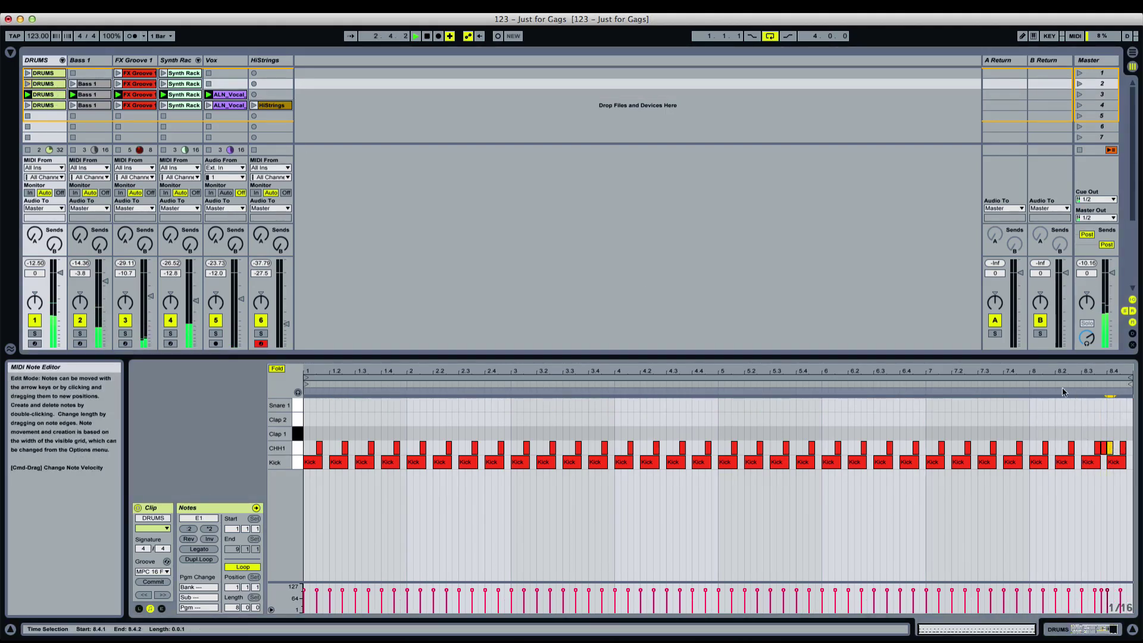
pyautogui.click(1028, 385)
pyautogui.press('space')
pyautogui.press('space')
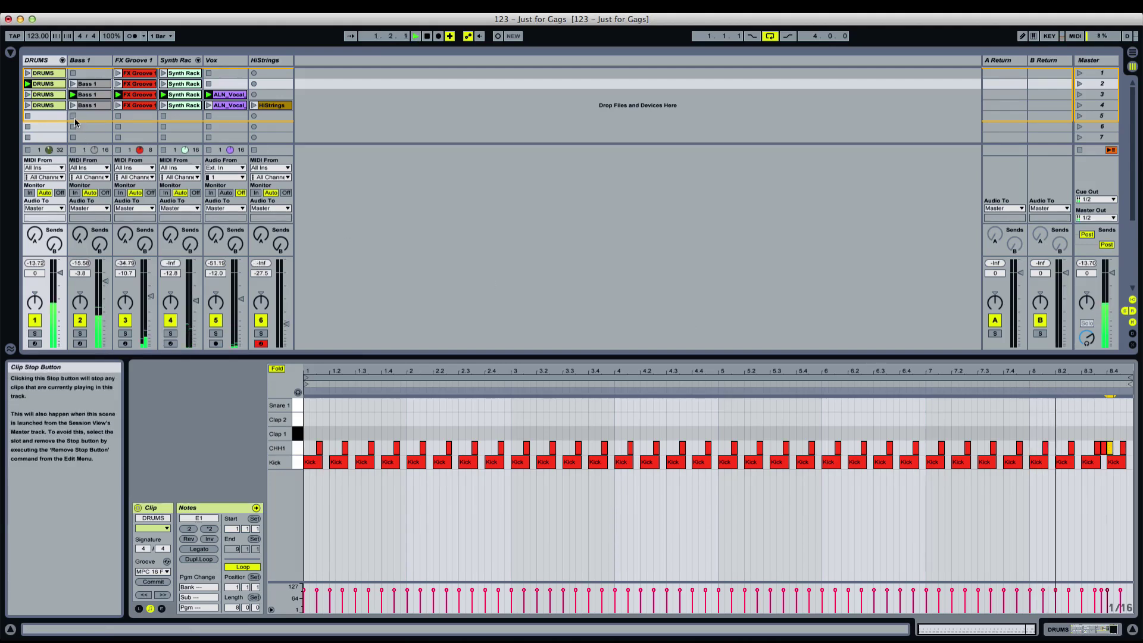
pyautogui.click(588, 418)
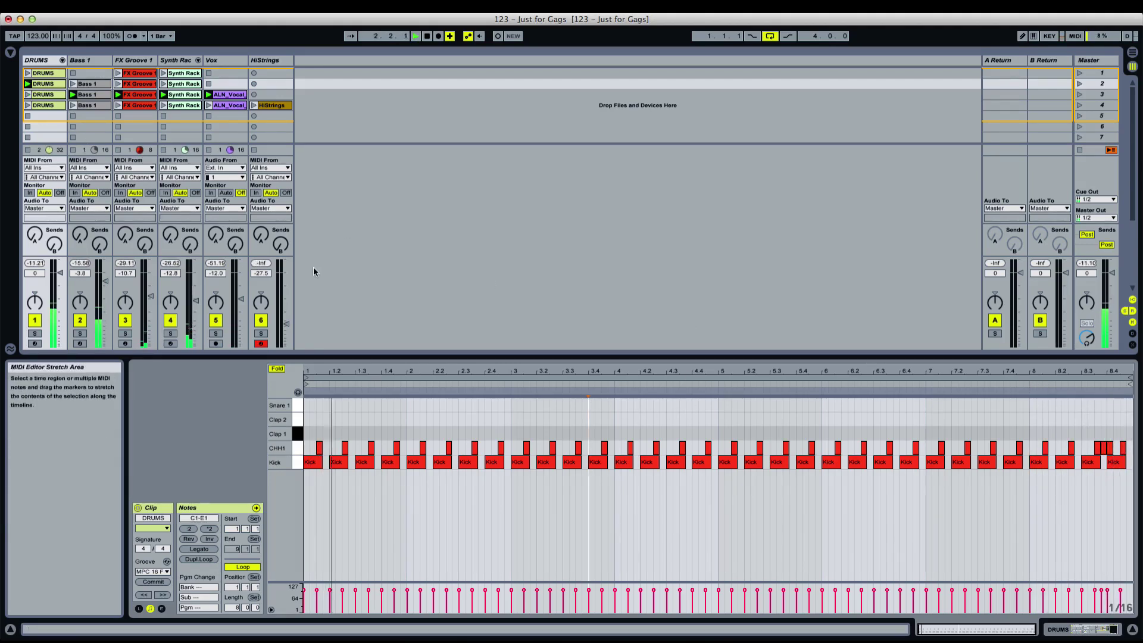
# Compare the ending of the scene 3 DRUMS clip with the scene 2 DRUMS clip
pyautogui.click(54, 95)
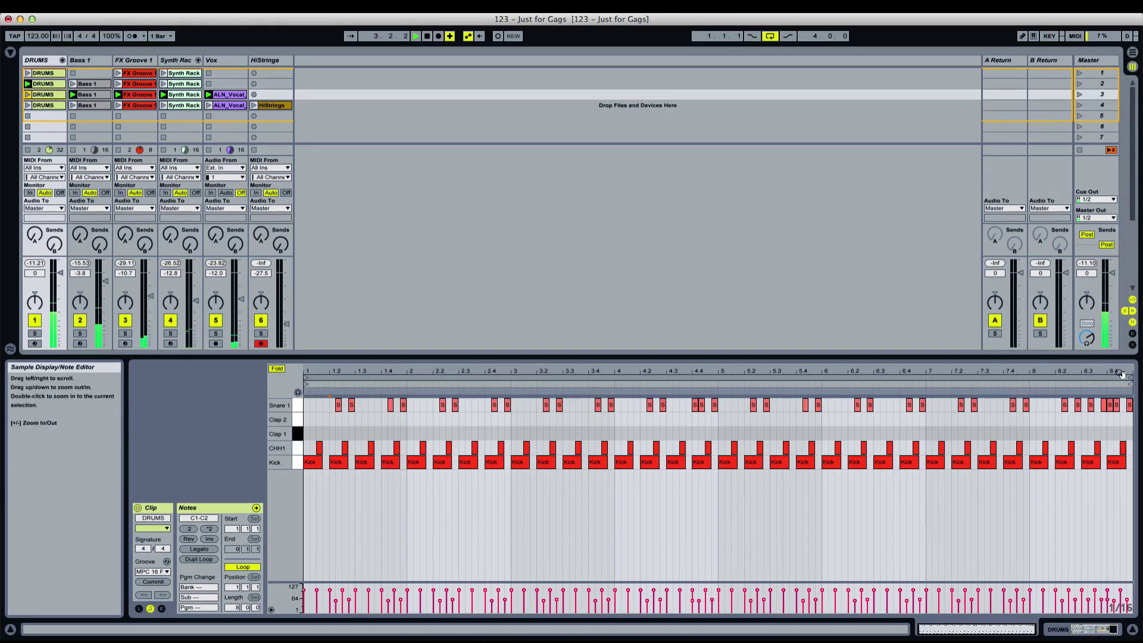
pyautogui.moveTo(1120, 372); pyautogui.dragTo(1093, 381)
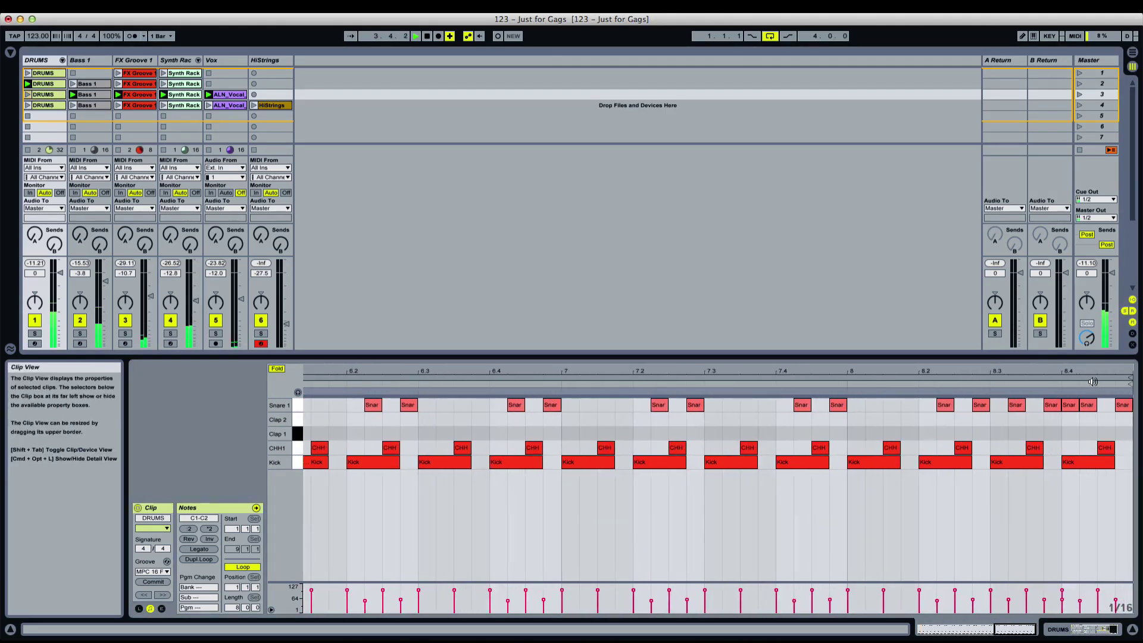
pyautogui.click(51, 84)
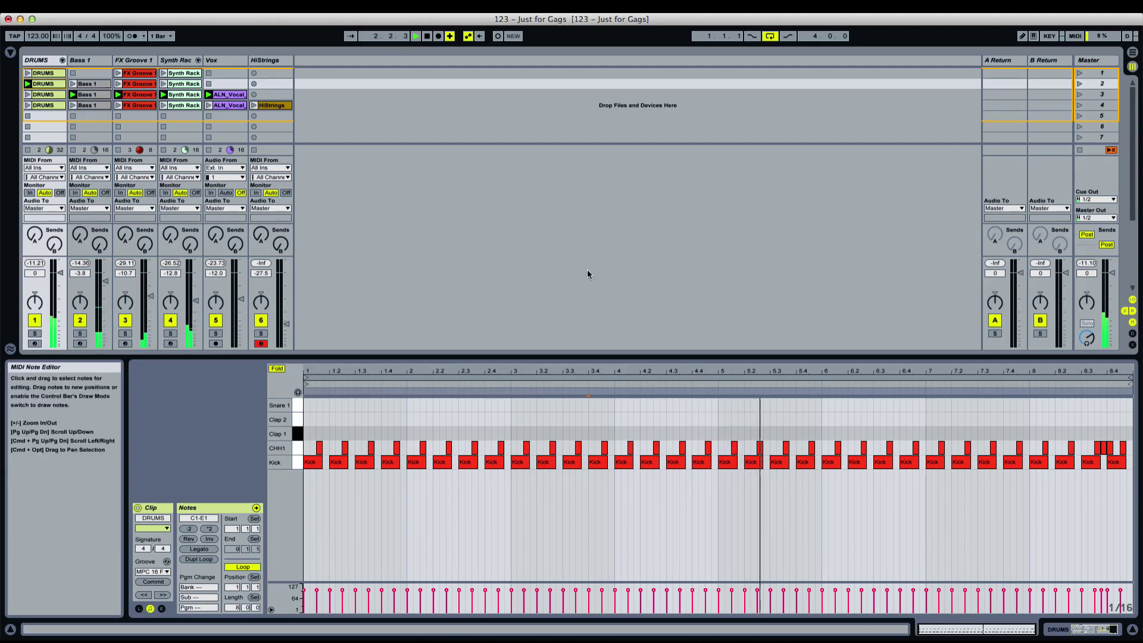
pyautogui.click(55, 90)
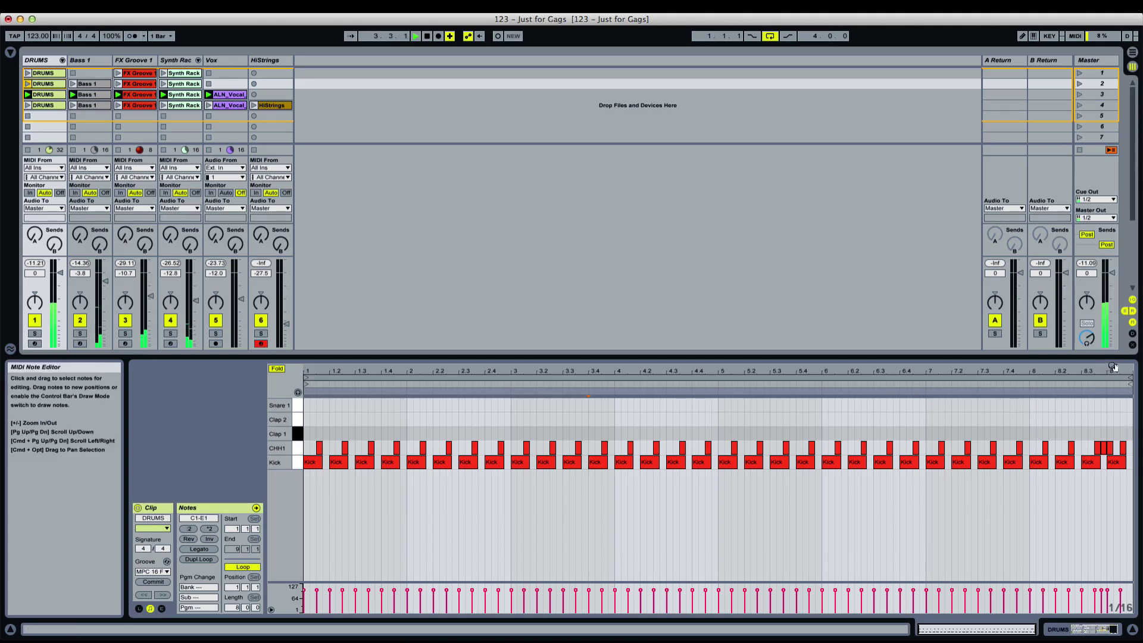
# Delete the extra CHH1 notes near the end of the scene 2 DRUMS clip
pyautogui.moveTo(1089, 373); pyautogui.dragTo(1059, 447)
pyautogui.press('Delete')
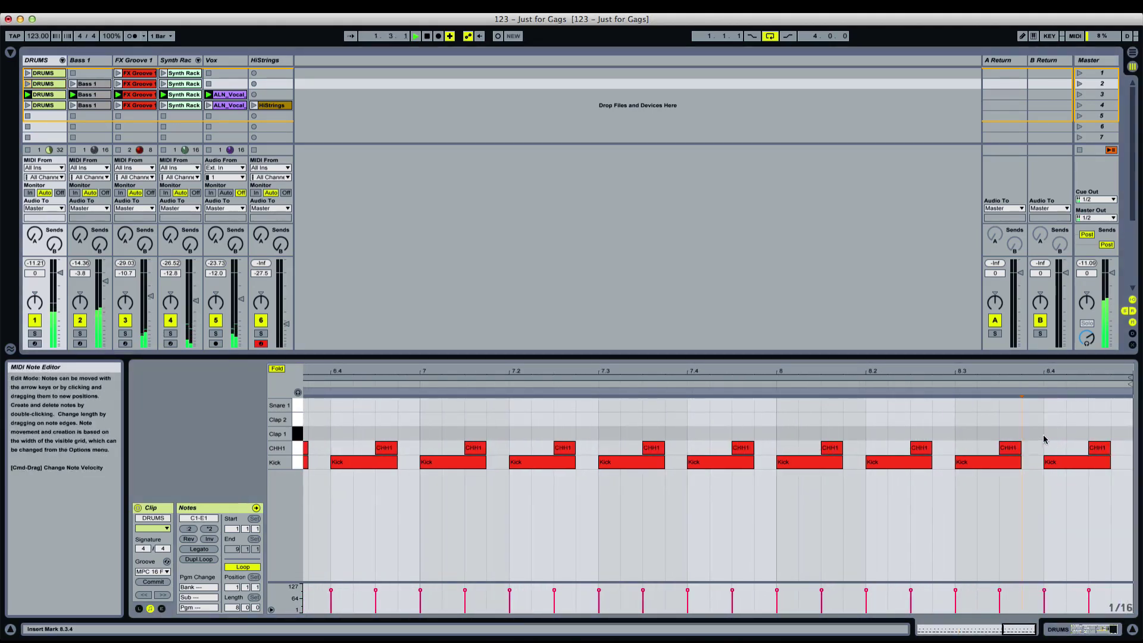
pyautogui.click(1043, 439)
pyautogui.moveTo(1037, 373); pyautogui.dragTo(1036, 324)
# Review the scene 3 DRUMS clip and the HiStrings and DRUMS clips of scene 4 during playback
pyautogui.click(60, 94)
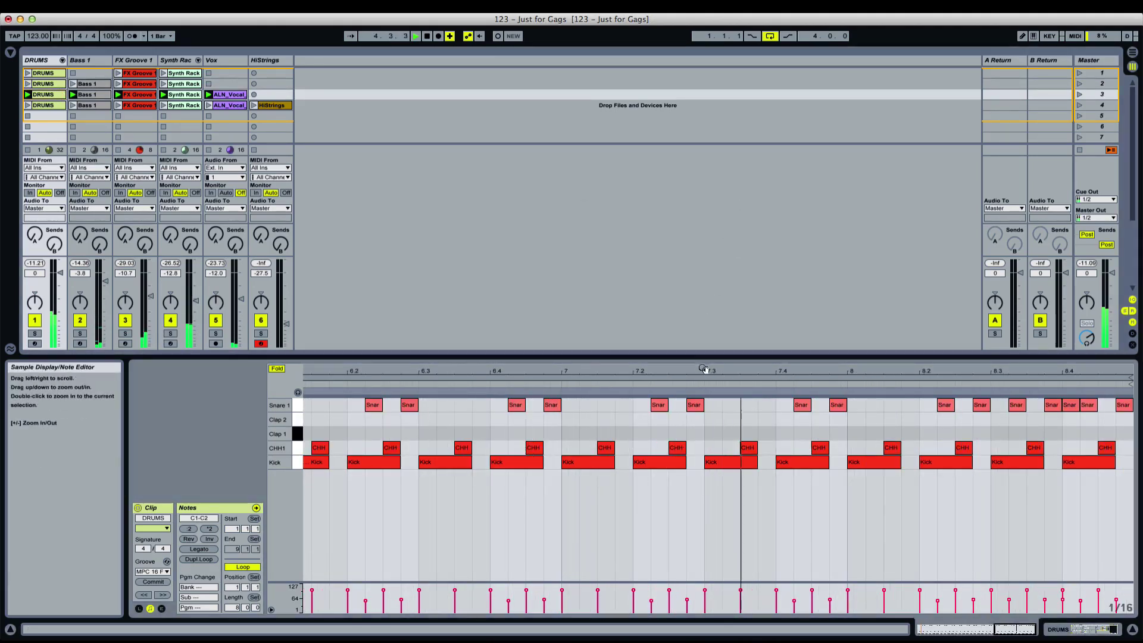
pyautogui.moveTo(704, 371); pyautogui.dragTo(704, 336)
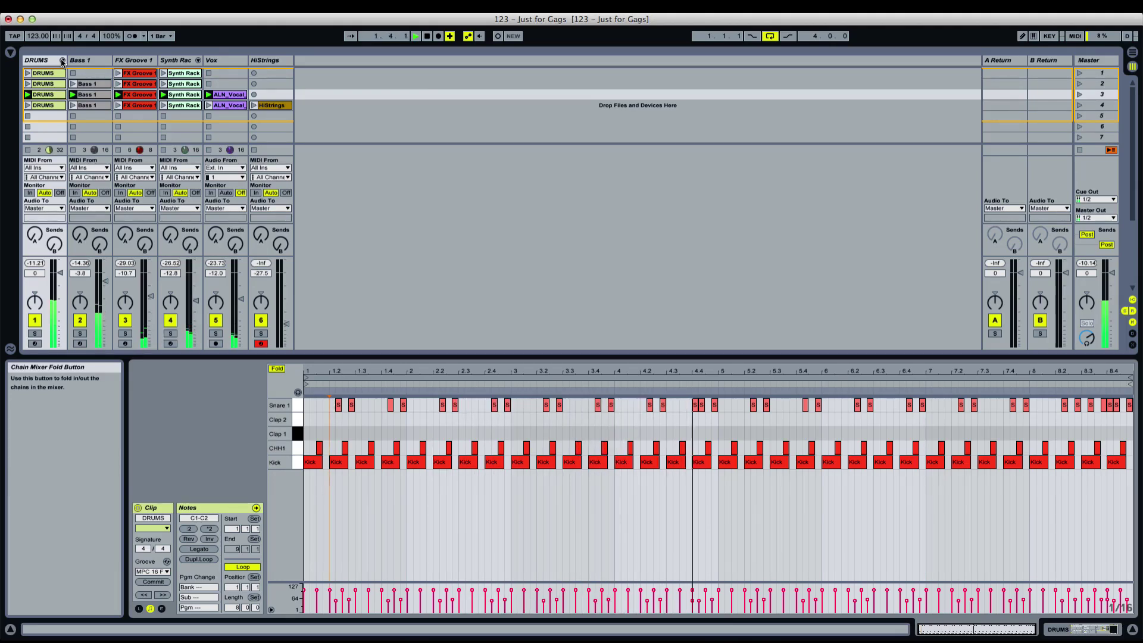
pyautogui.click(281, 106)
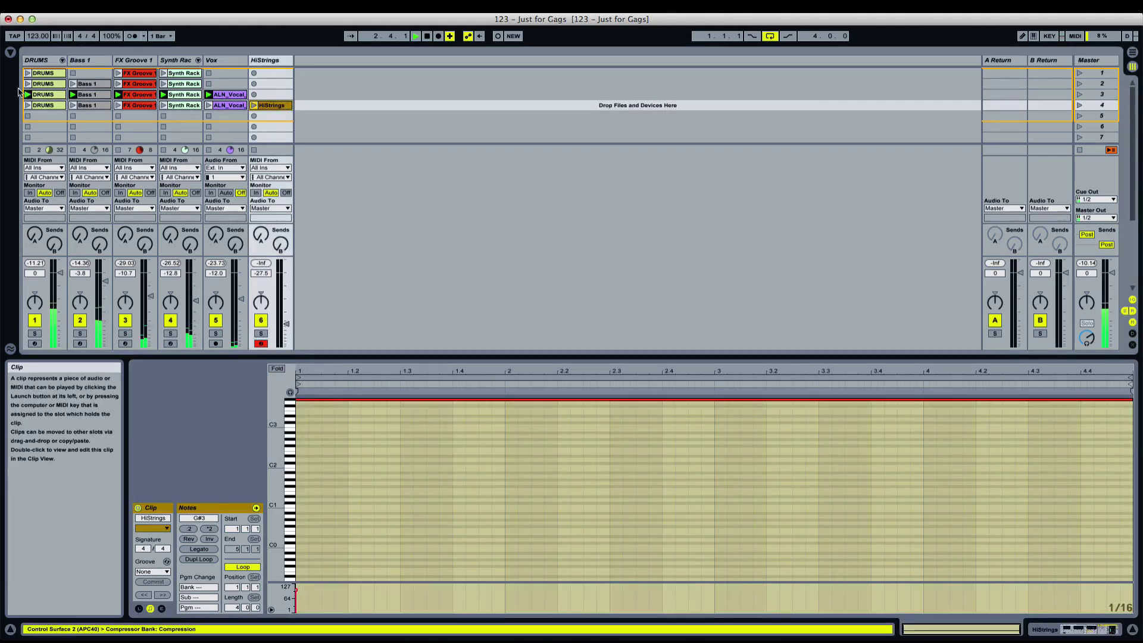
pyautogui.click(53, 108)
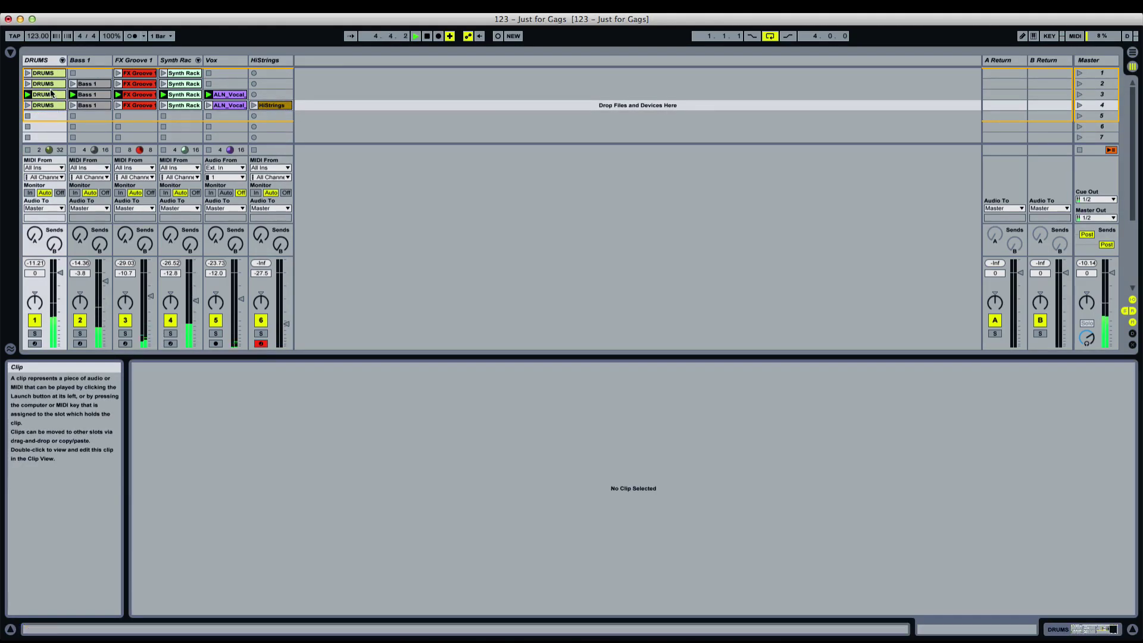
pyautogui.click(51, 95)
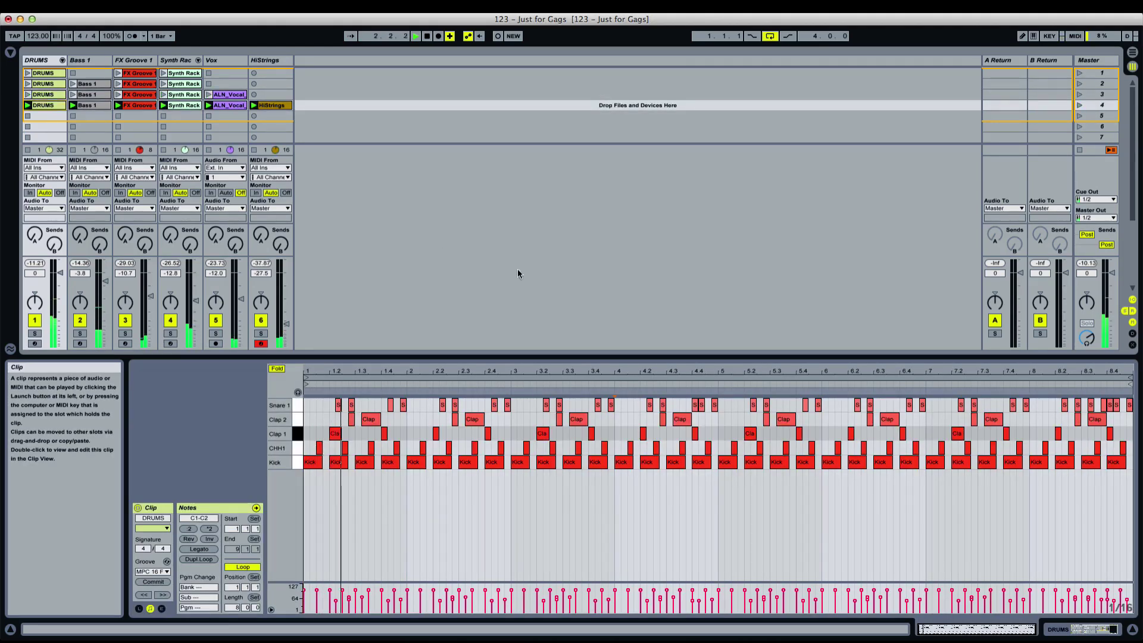
pyautogui.click(511, 429)
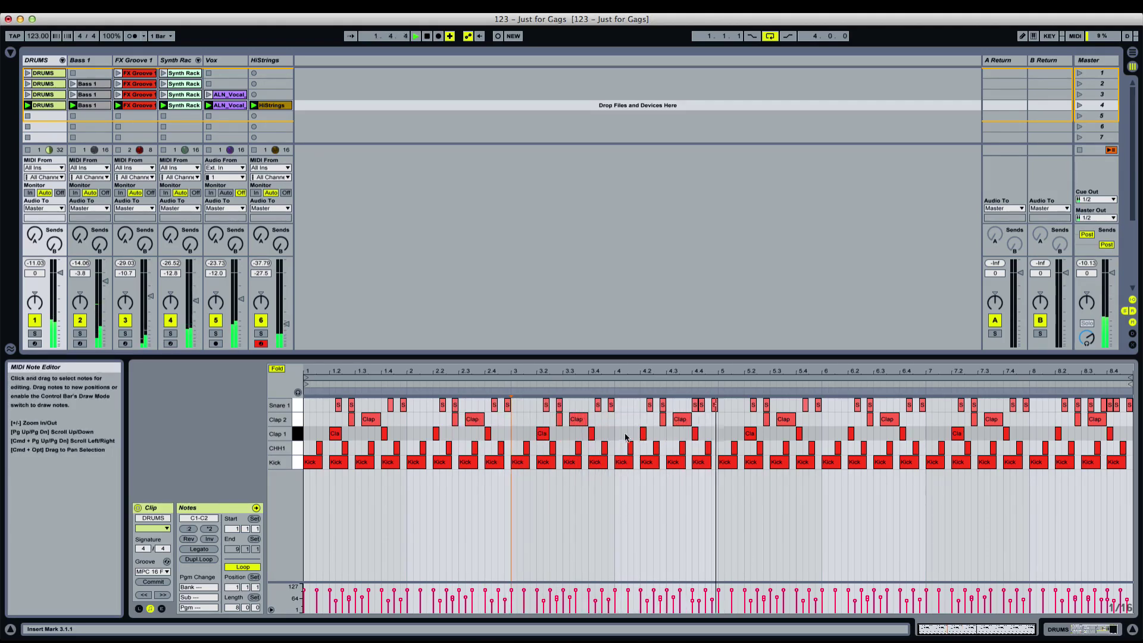
pyautogui.click(613, 418)
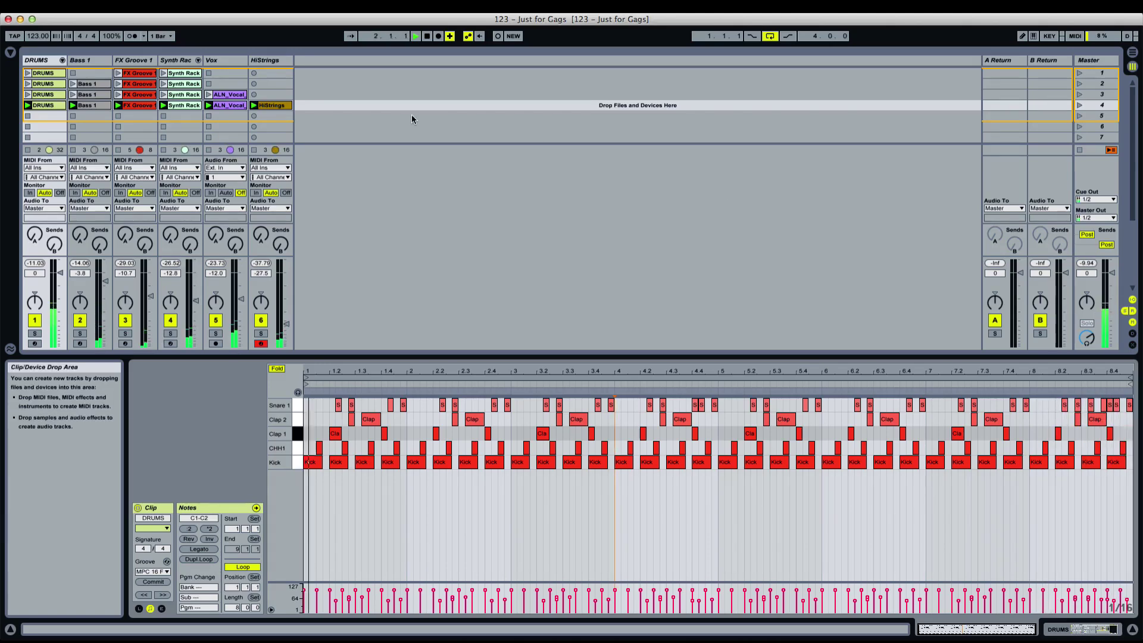
# Look through the Vox, Synth Rack, FX Groove 1, Bass 1 and DRUMS tracks while scene 4 plays
pyautogui.click(235, 62)
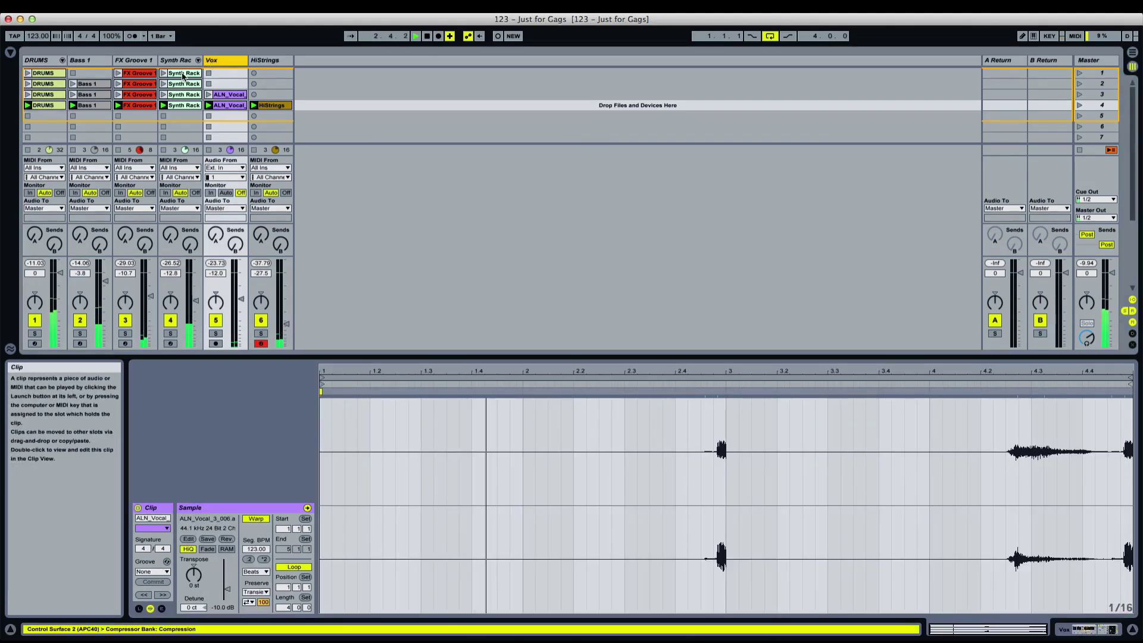
pyautogui.click(189, 106)
pyautogui.click(141, 61)
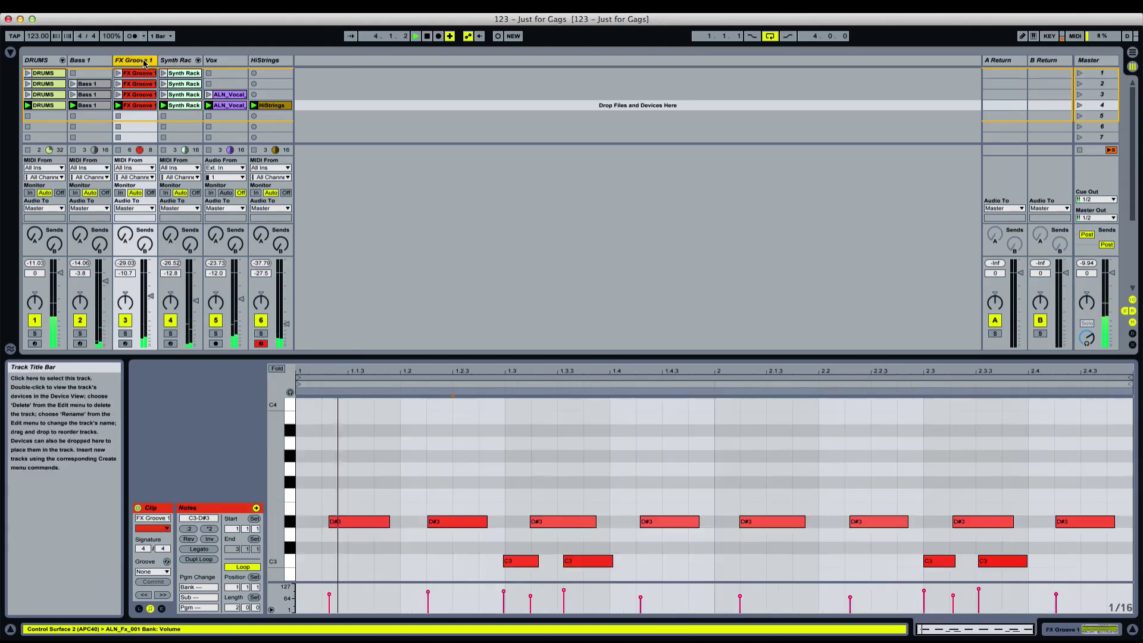
pyautogui.click(102, 62)
pyautogui.doubleClick(46, 60)
# Show the browser, clear its search and go to the sample list in the Loopmasters place
pyautogui.click(10, 53)
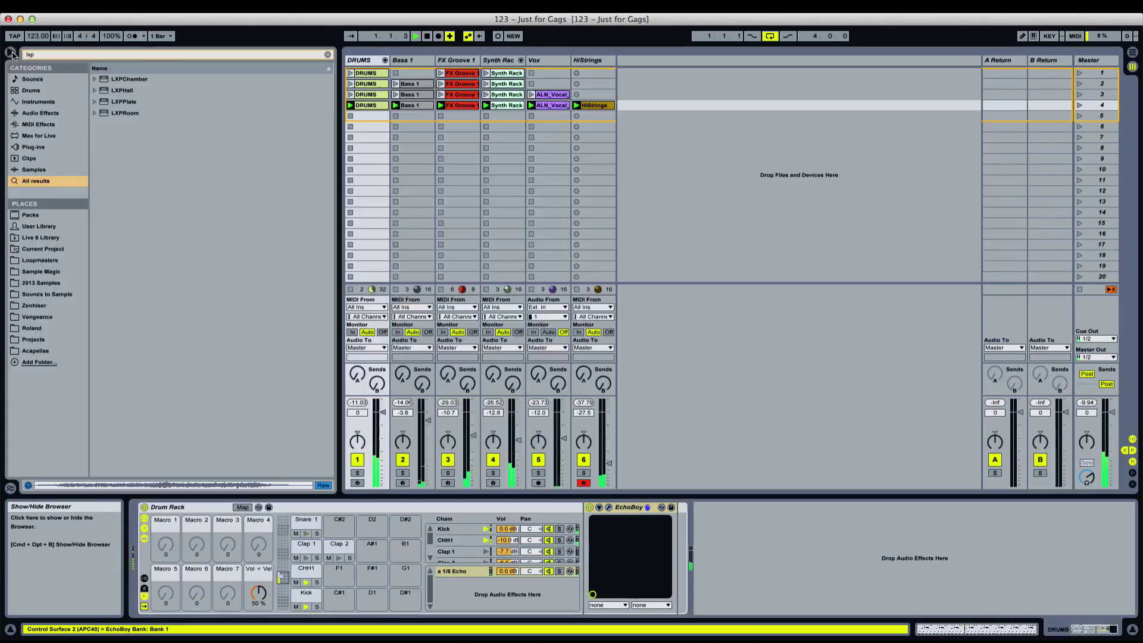
pyautogui.click(74, 260)
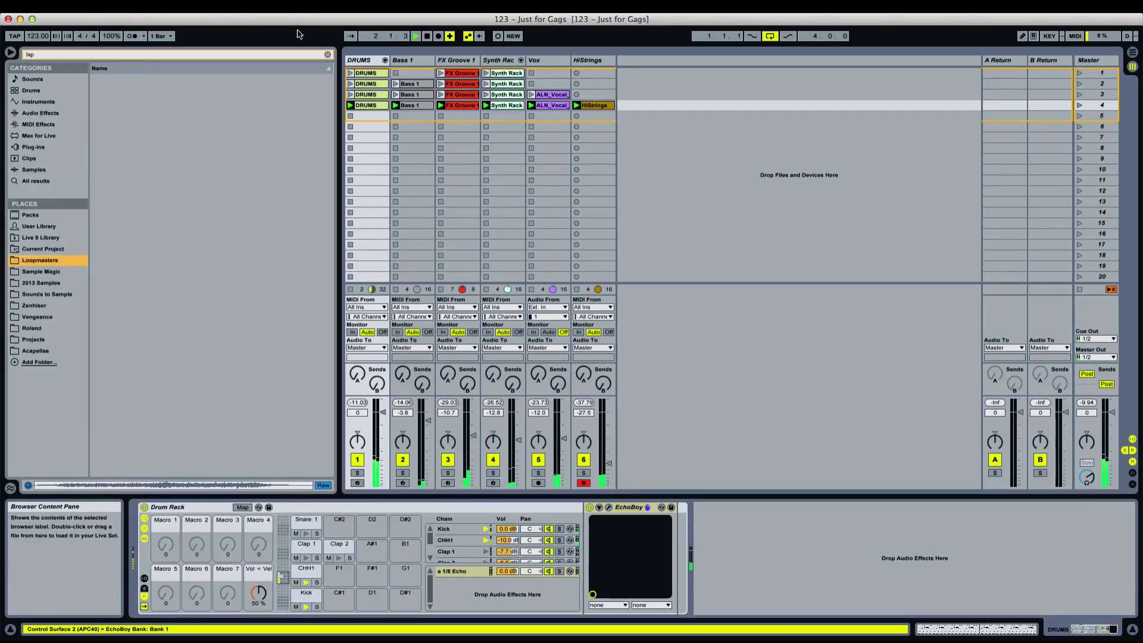
pyautogui.click(327, 54)
pyautogui.click(238, 196)
pyautogui.click(226, 208)
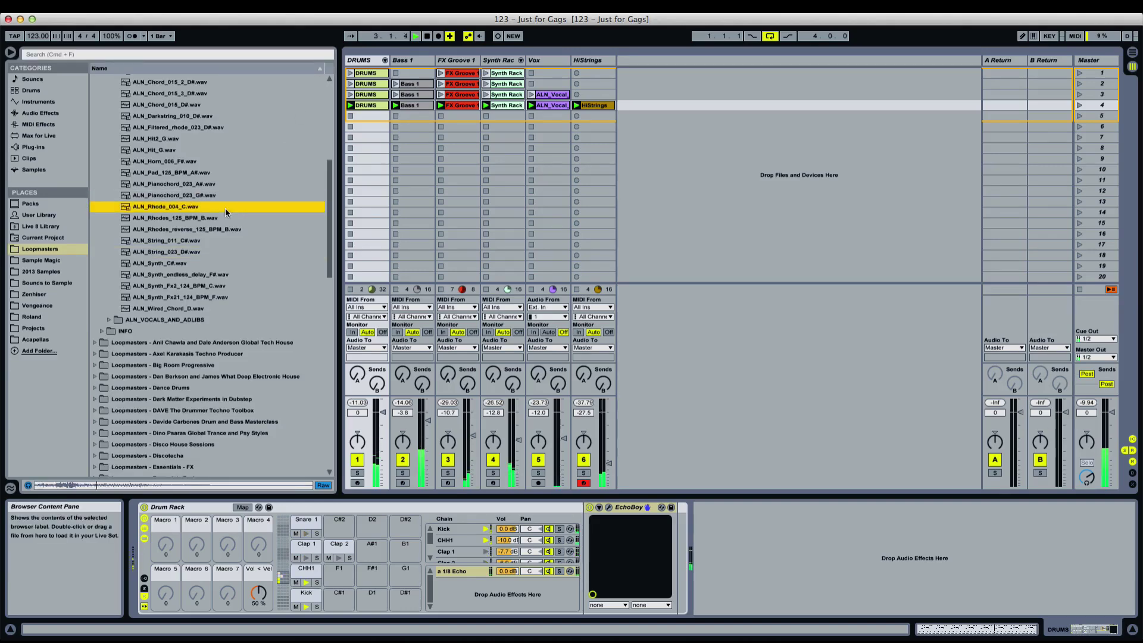
# Collapse the instrument samples and expand the ALN_FX folder inside ALN_SOUNDS_AND FX
pyautogui.press('Left')
pyautogui.press('Left')
pyautogui.press('Left')
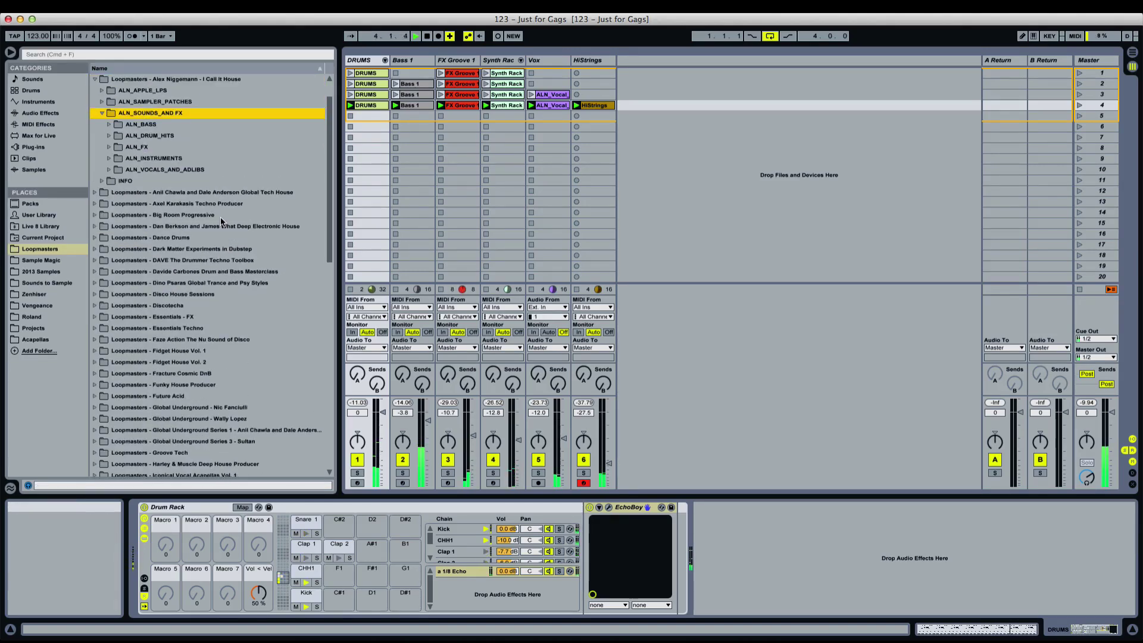
pyautogui.press('Down')
pyautogui.press('Down')
pyautogui.press('Down')
pyautogui.press('Right')
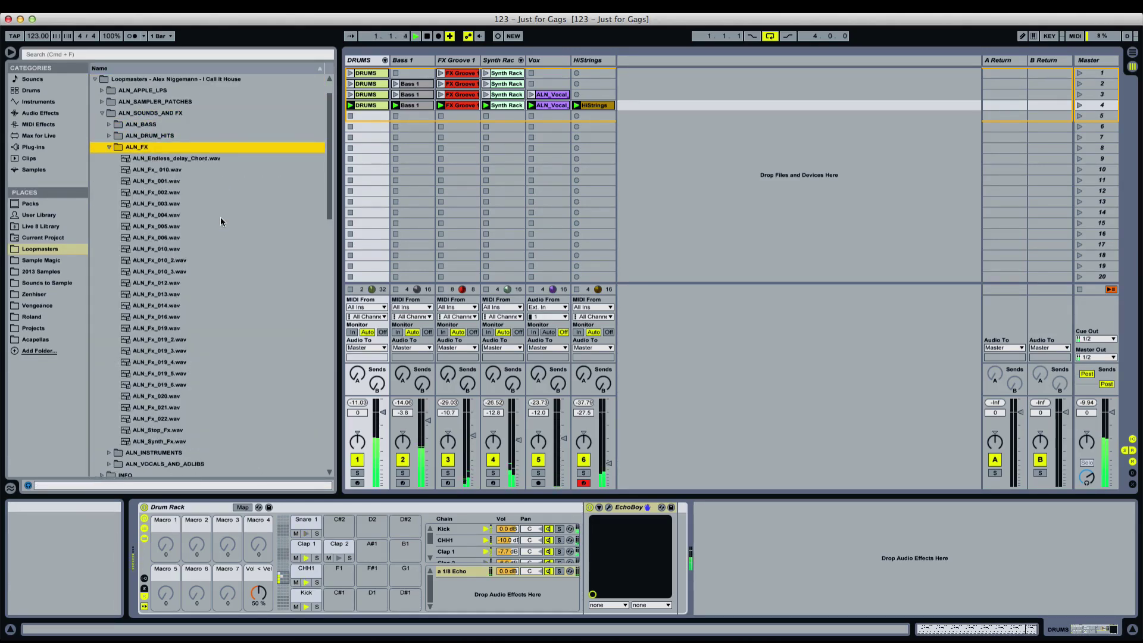
# Place ALN_Fx_014.wav on a new audio track in scene 1, launch it, transpose it to 2 st and turn off its loop
pyautogui.click(224, 306)
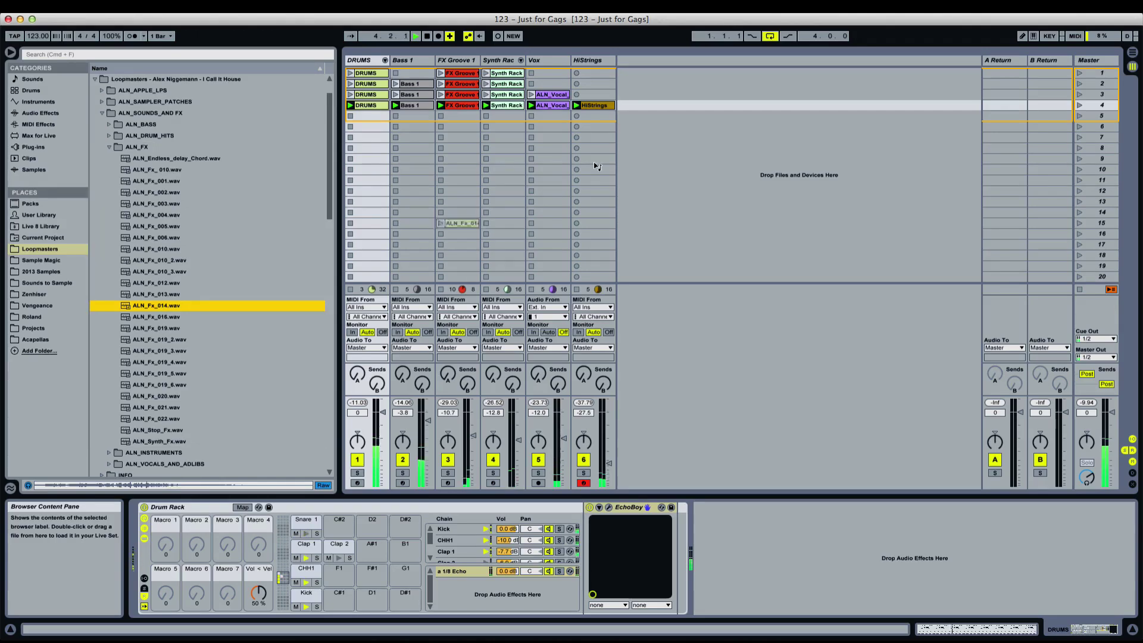
pyautogui.moveTo(597, 167); pyautogui.dragTo(646, 74)
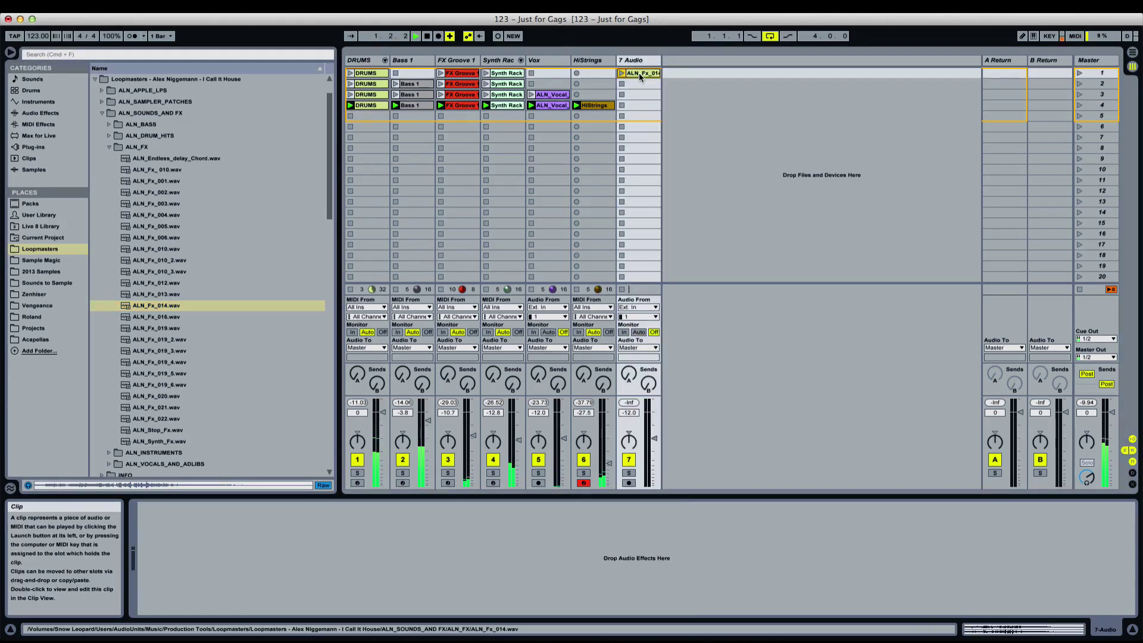
pyautogui.click(639, 72)
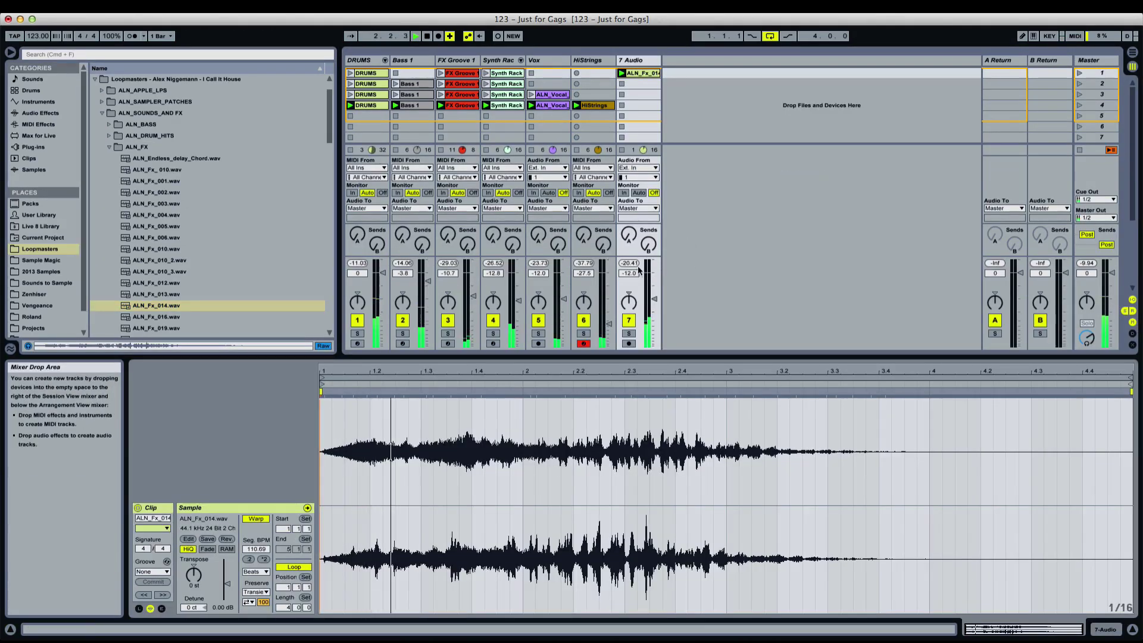
pyautogui.moveTo(203, 579); pyautogui.dragTo(203, 582)
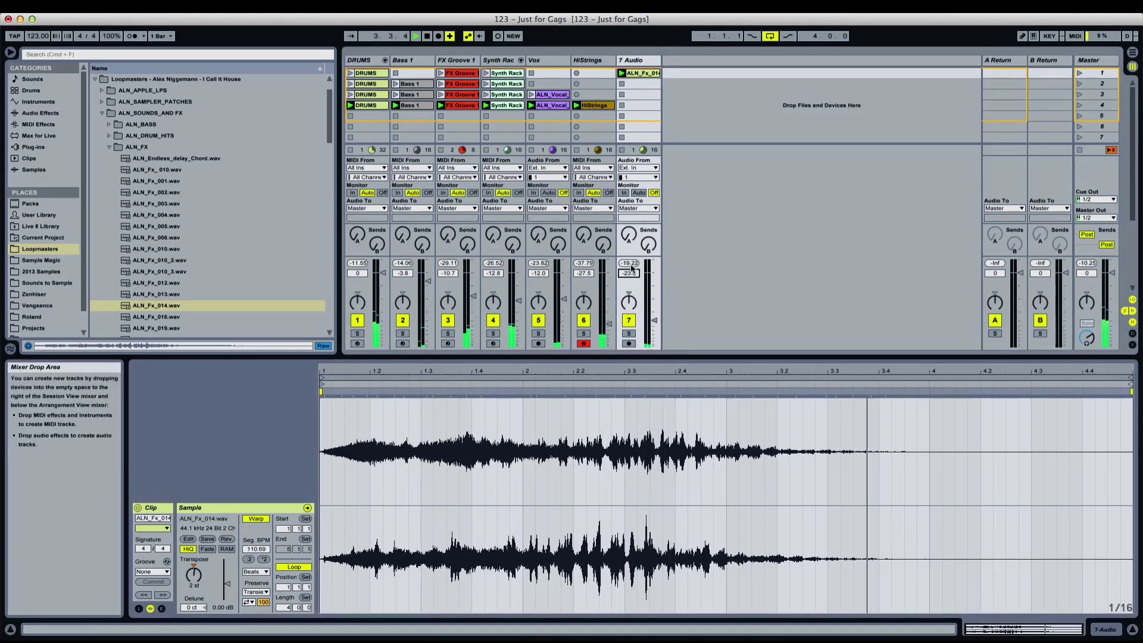
pyautogui.click(217, 317)
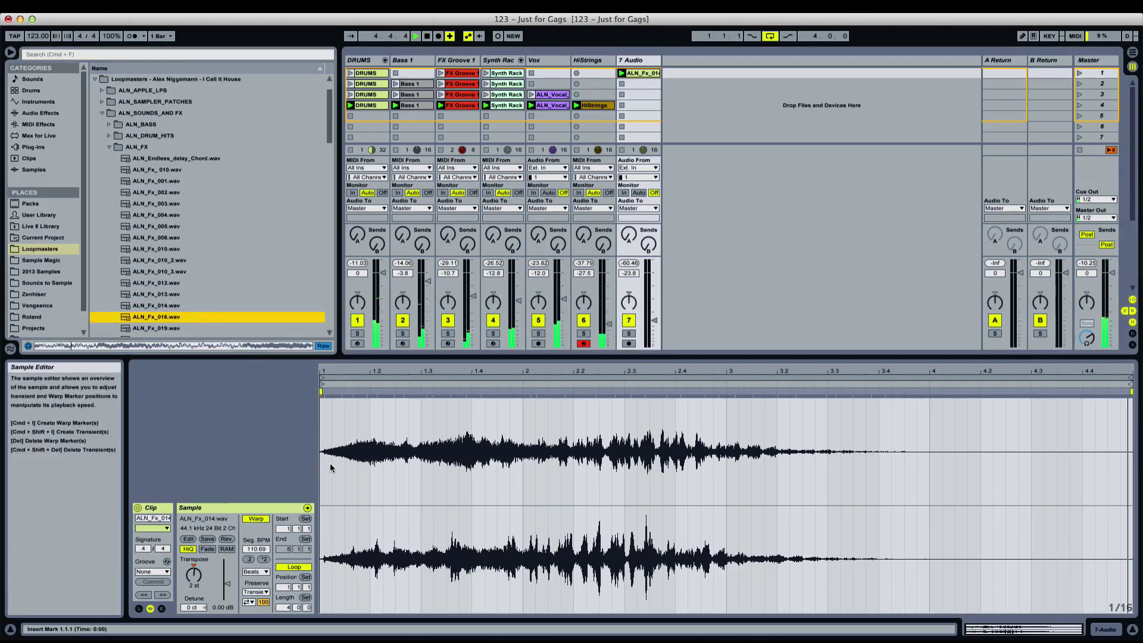
pyautogui.click(642, 77)
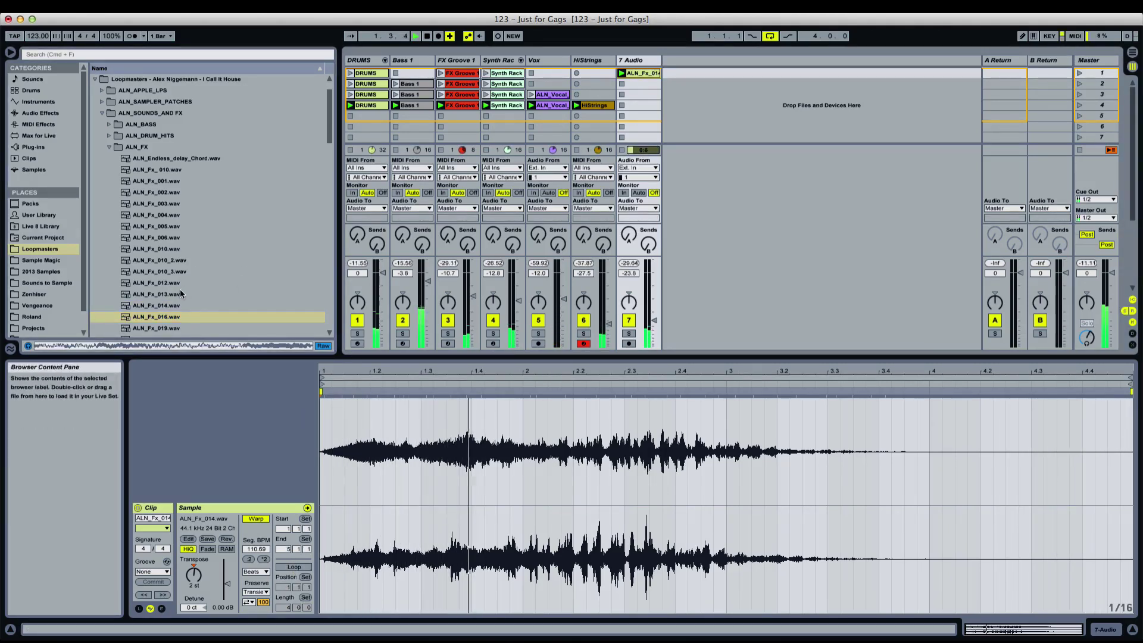
# Audition further ALN_FX samples, add ALN_Fx_019_3.wav to scene 2 of the new audio track and name the track FX 1
pyautogui.press('Down')
pyautogui.scroll(-3, 187, 295)
pyautogui.press('Down')
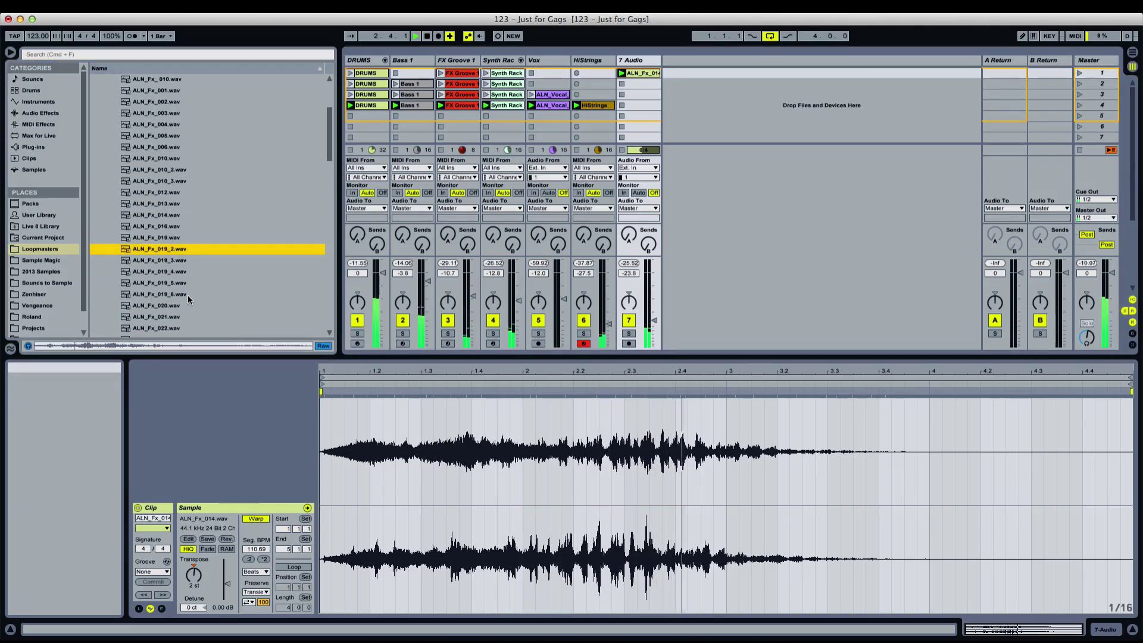
pyautogui.press('Down')
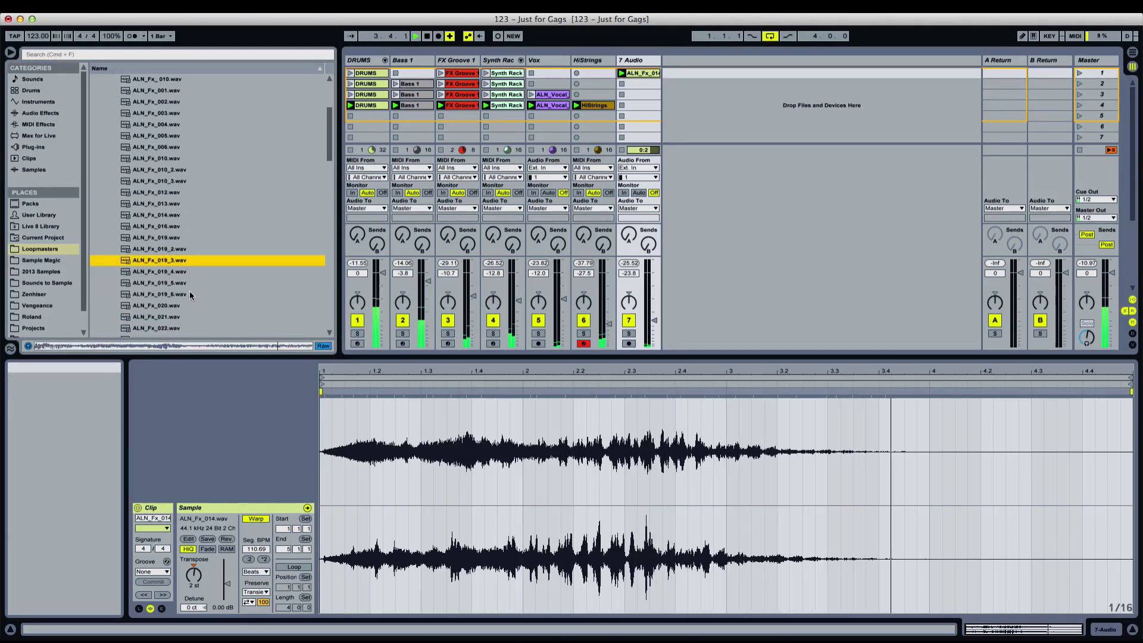
pyautogui.click(645, 73)
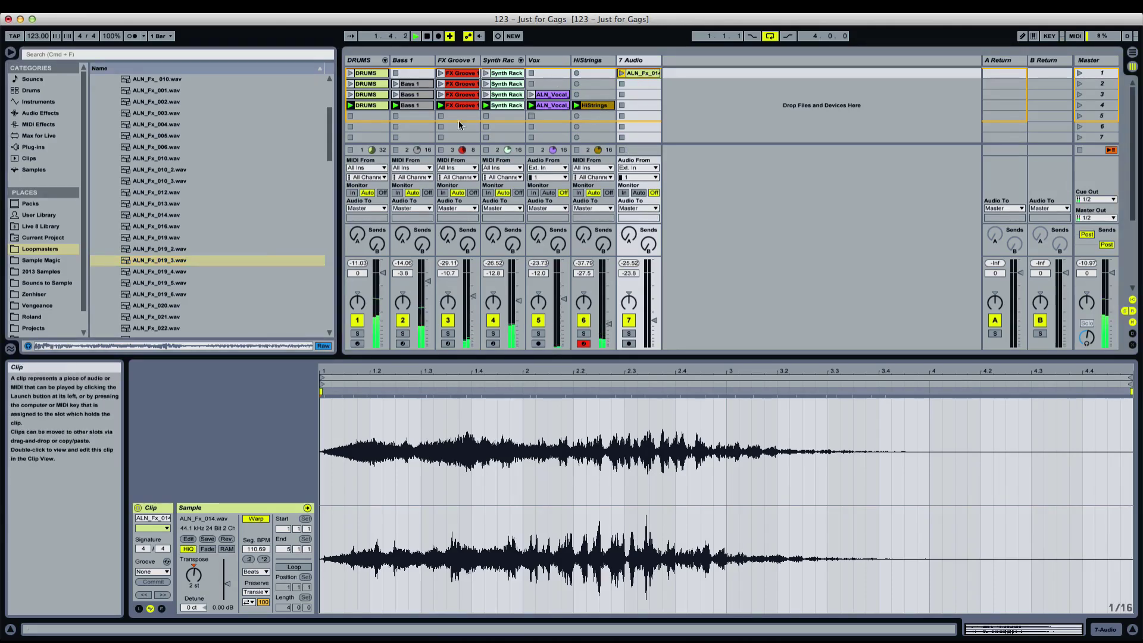
pyautogui.moveTo(172, 266); pyautogui.dragTo(640, 84)
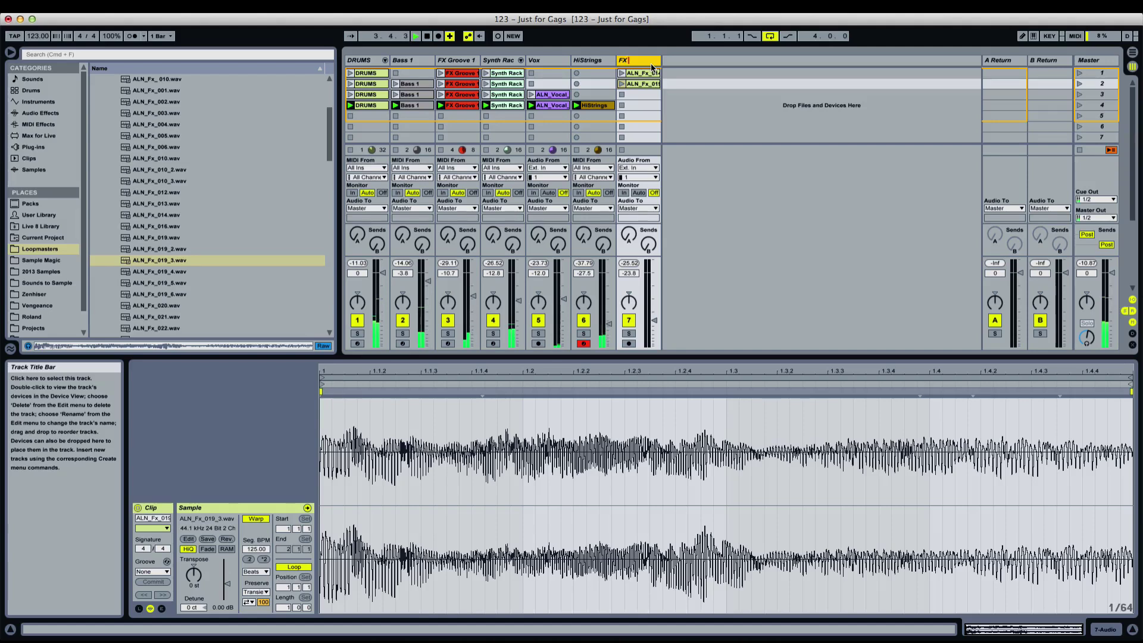
# Audition the remaining ALN_FX samples from ALN_Fx_019_4.wav down to ALN_Stop_Fx.wav
pyautogui.click(209, 269)
pyautogui.click(206, 280)
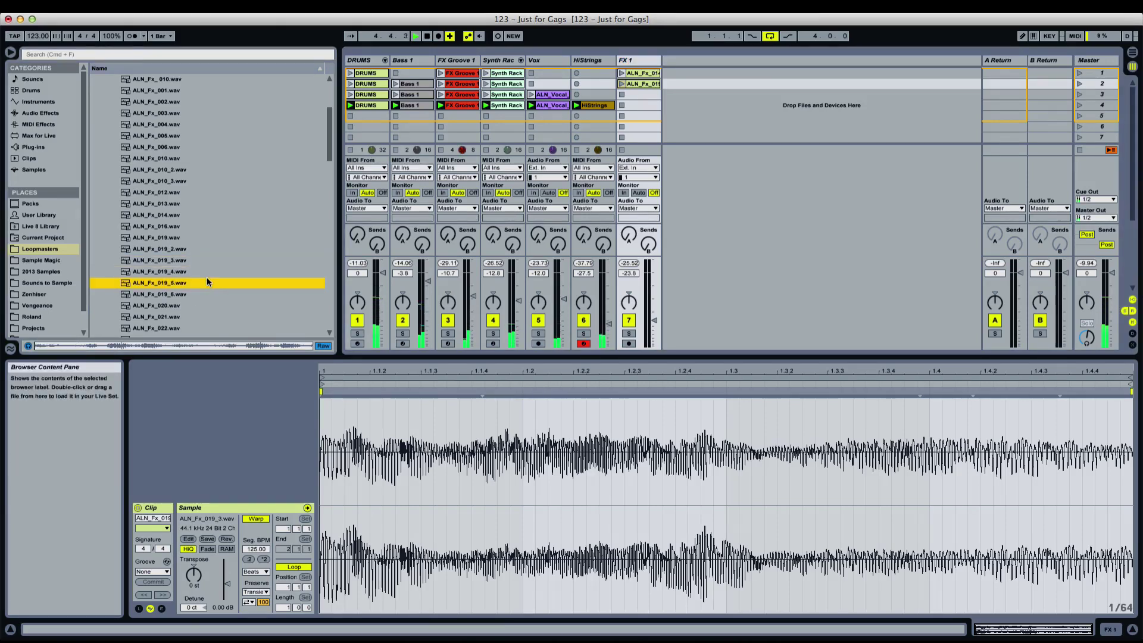
pyautogui.press('Up')
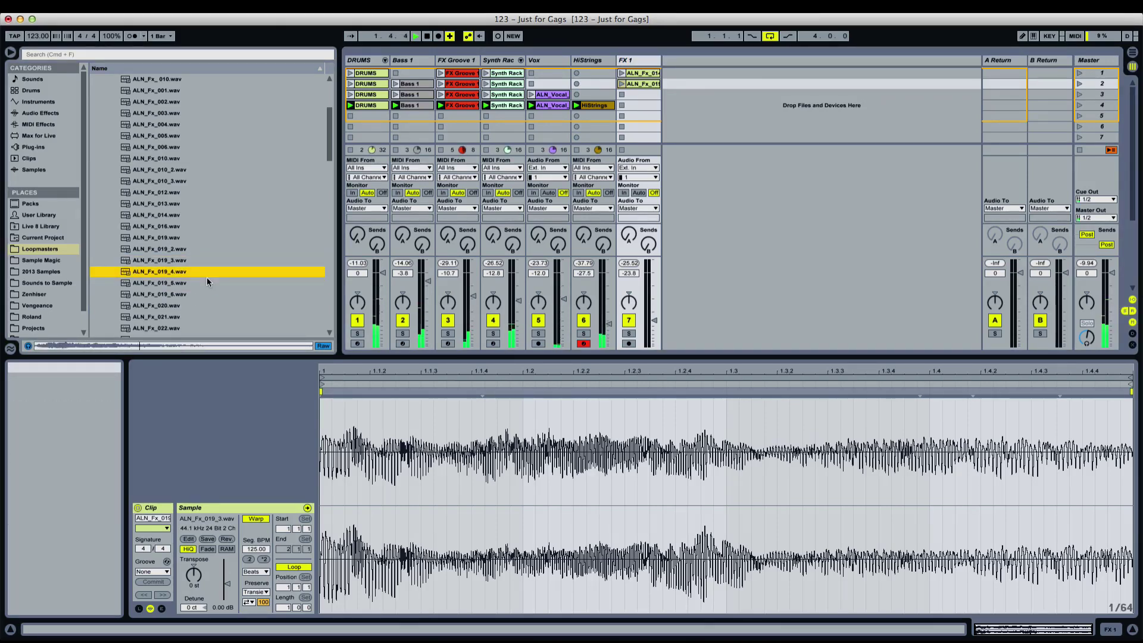
pyautogui.press('Down')
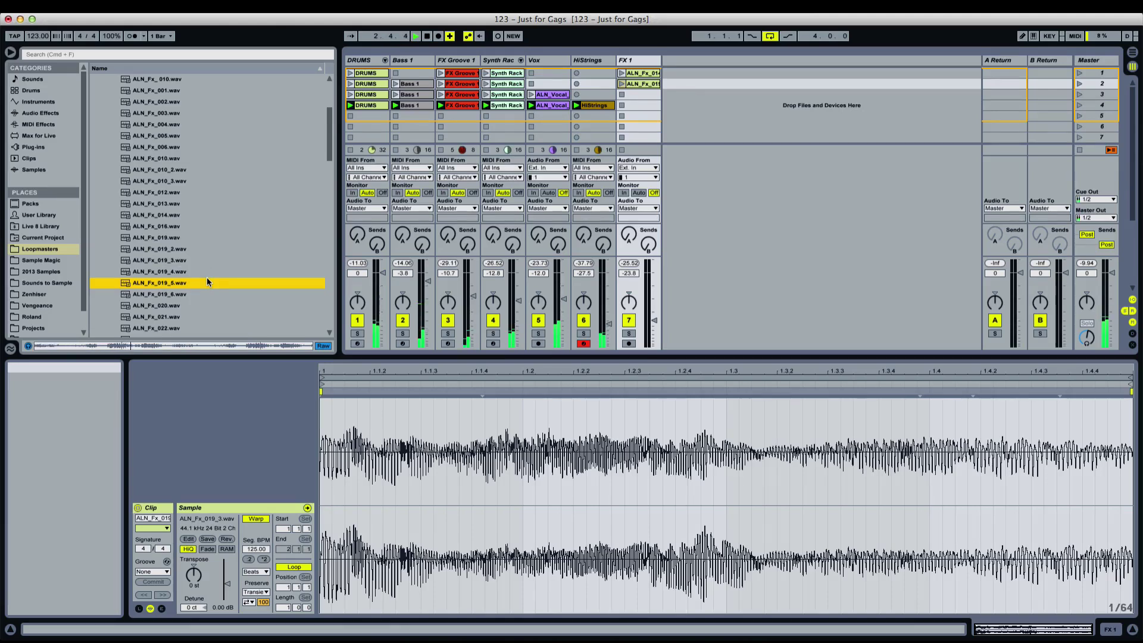
pyautogui.press('Down')
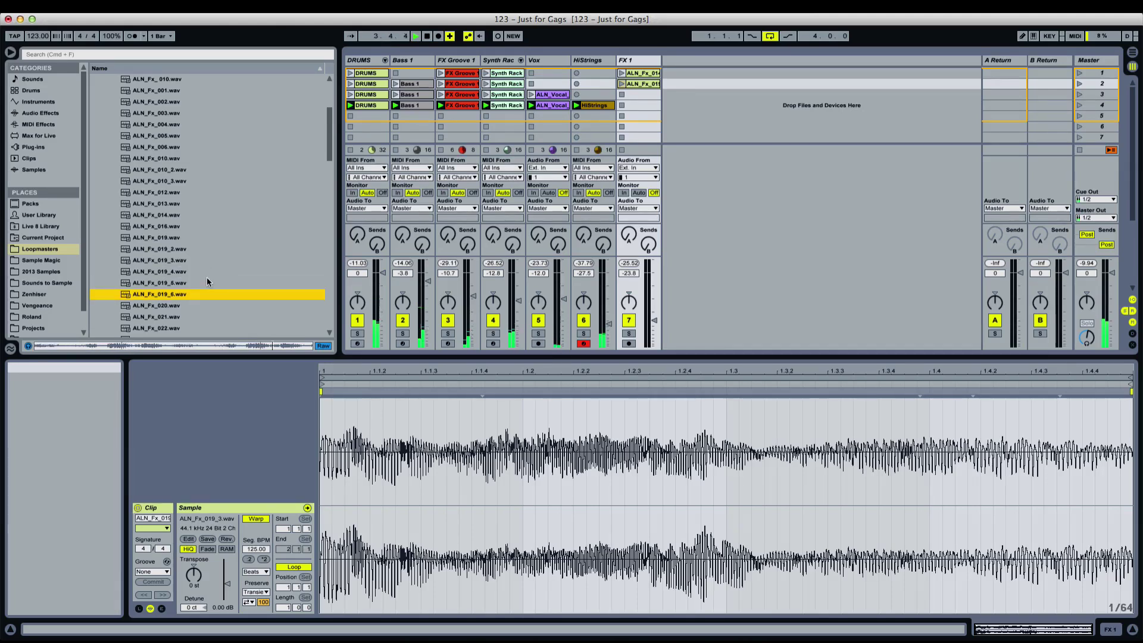
pyautogui.press('Down')
pyautogui.press('Down')
pyautogui.press('Down')
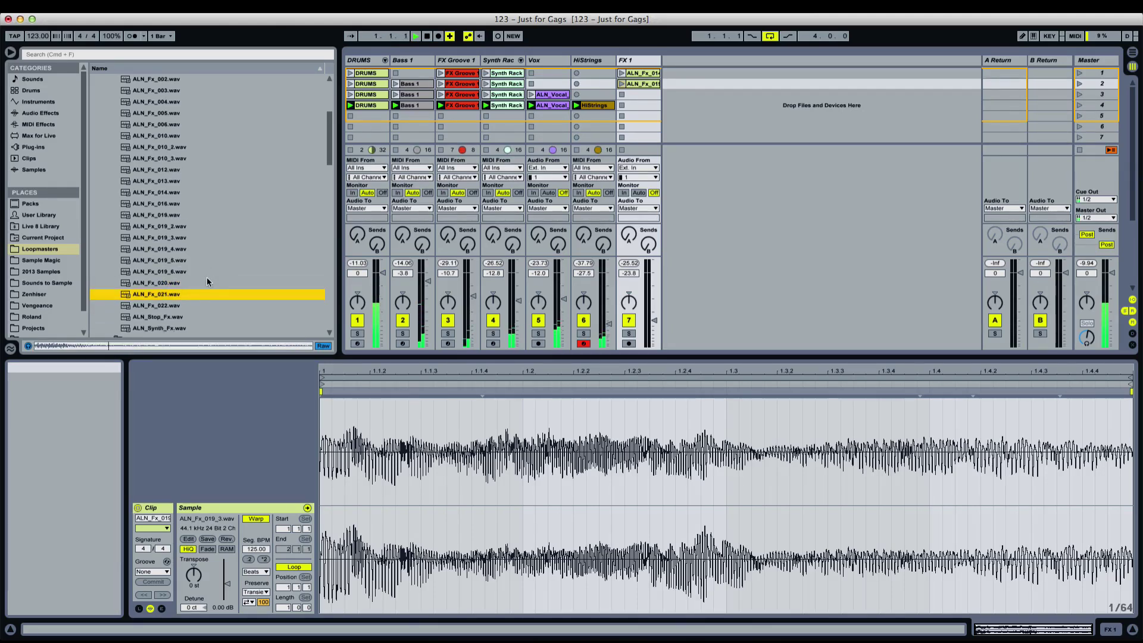
pyautogui.press('Down')
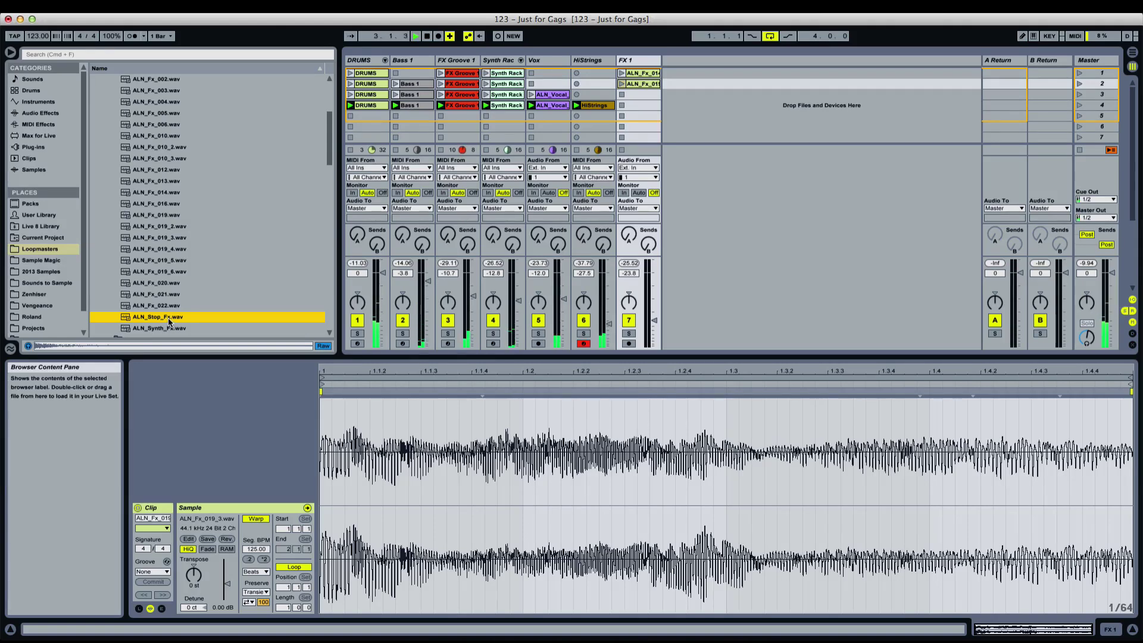
# Insert a MIDI track after FX 1 and another after DRUMS, naming the one beside DRUMS PERCS
pyautogui.click(641, 64)
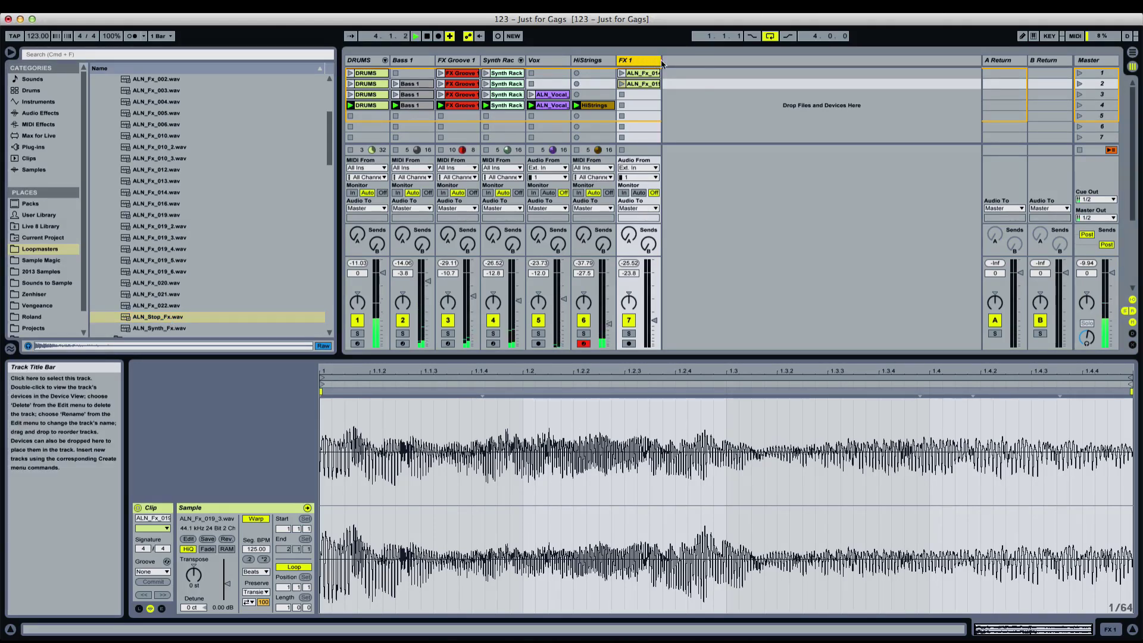
pyautogui.press('super+shift+t')
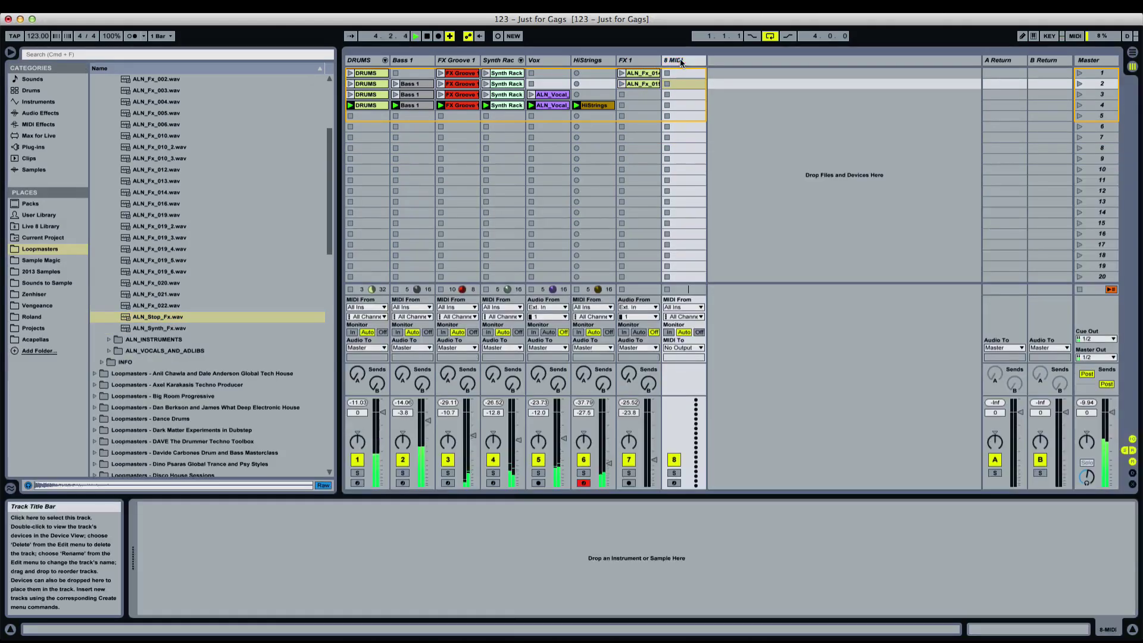
pyautogui.click(363, 60)
pyautogui.press('super+shift+t')
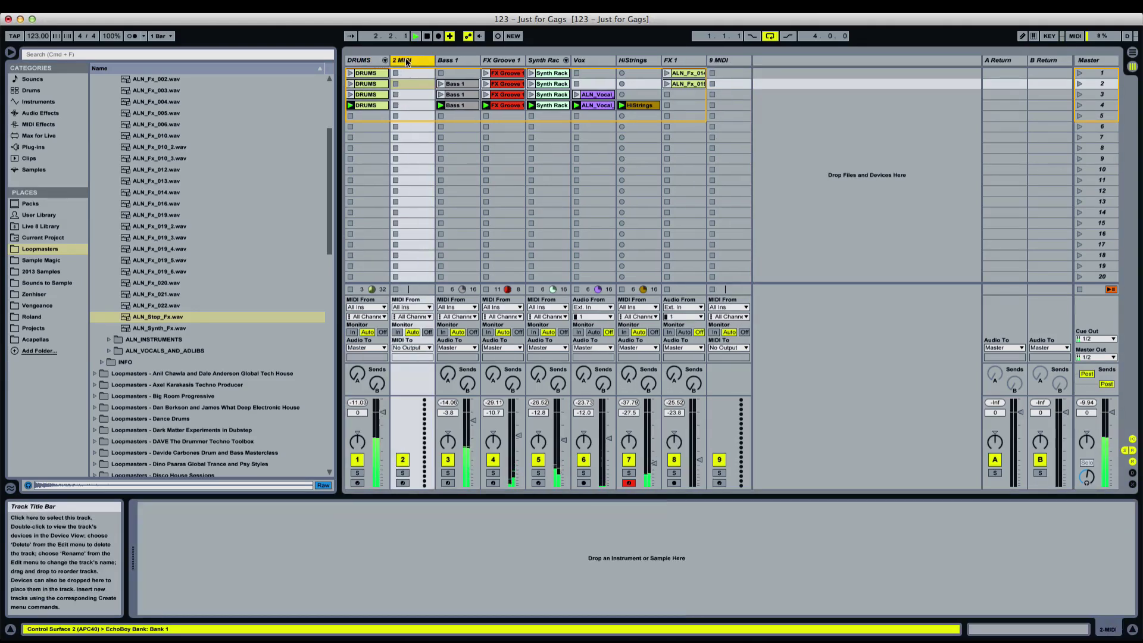
pyautogui.press('super+r')
pyautogui.write('PERCS')
pyautogui.press('Return')
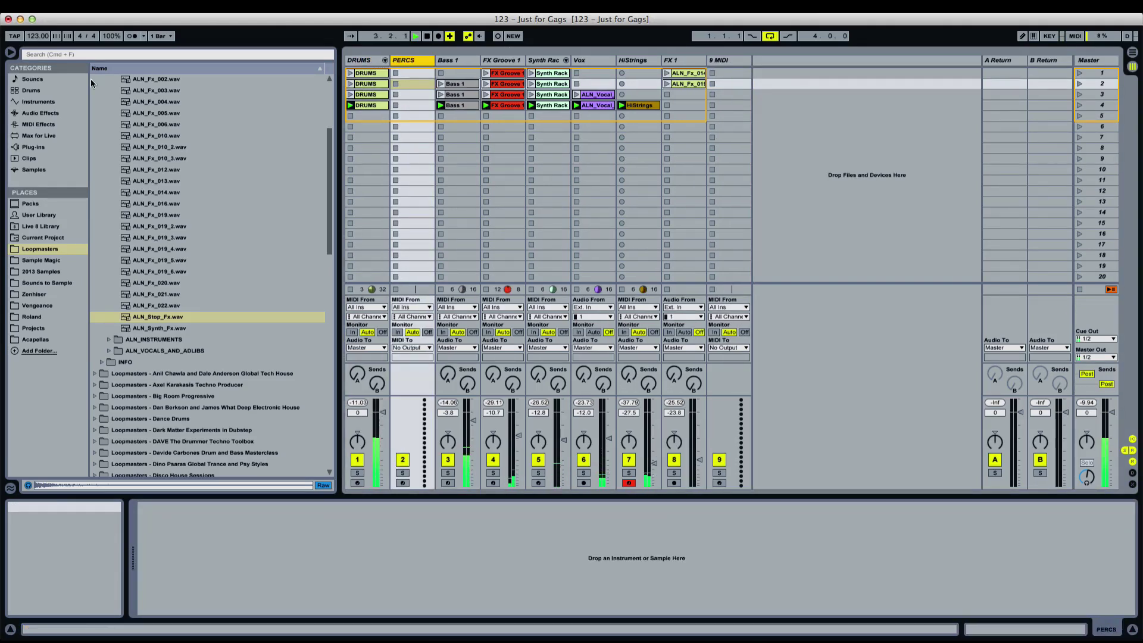
# Load an empty Drum Rack on the PERCS track and assign ALN_Stop_Fx.wav to its C1 pad
pyautogui.click(31, 90)
pyautogui.click(126, 90)
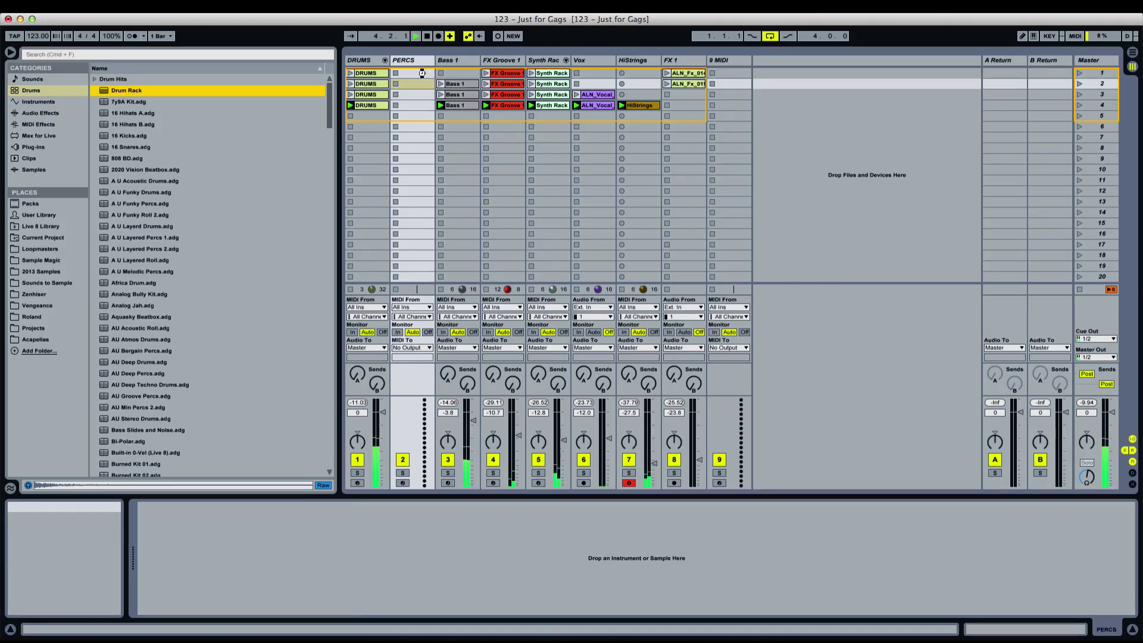
pyautogui.moveTo(421, 73); pyautogui.dragTo(422, 73)
pyautogui.click(62, 250)
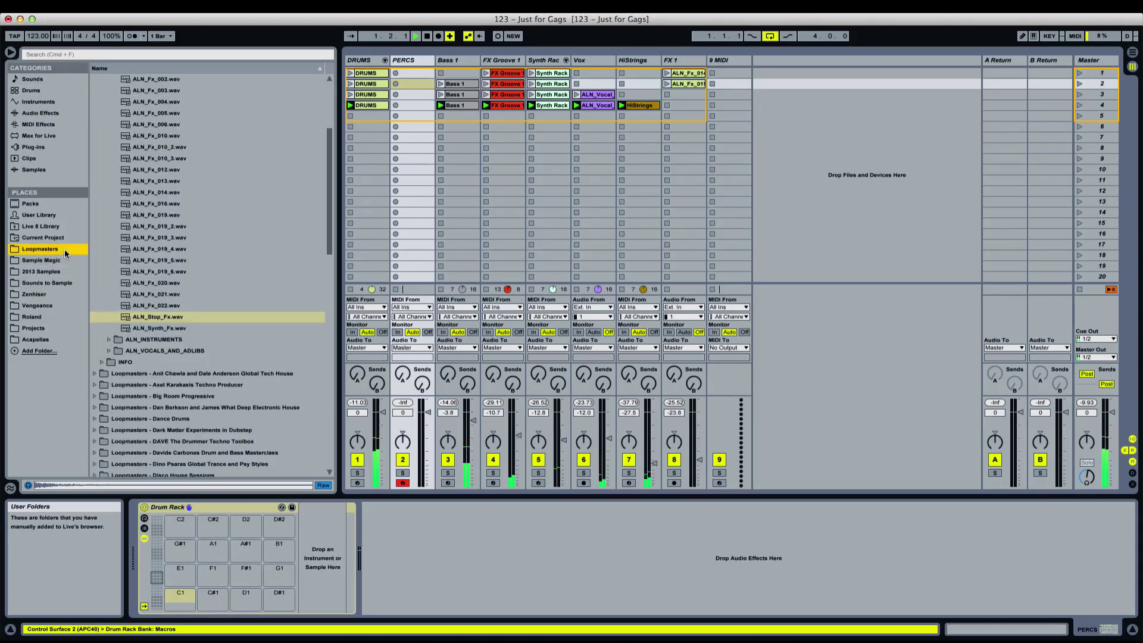
pyautogui.moveTo(175, 320); pyautogui.dragTo(186, 595)
# Create and launch a scene 1 clip on PERCS containing an ALN_Stop_Fx note from 1.1.4 to 1.3
pyautogui.doubleClick(422, 73)
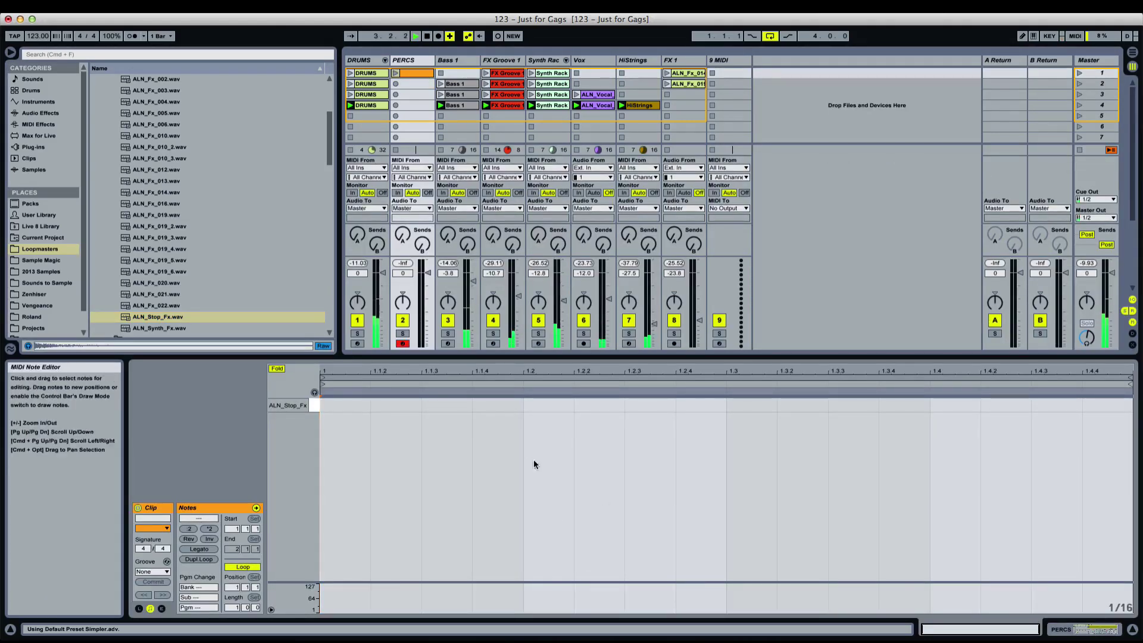
pyautogui.doubleClick(502, 405)
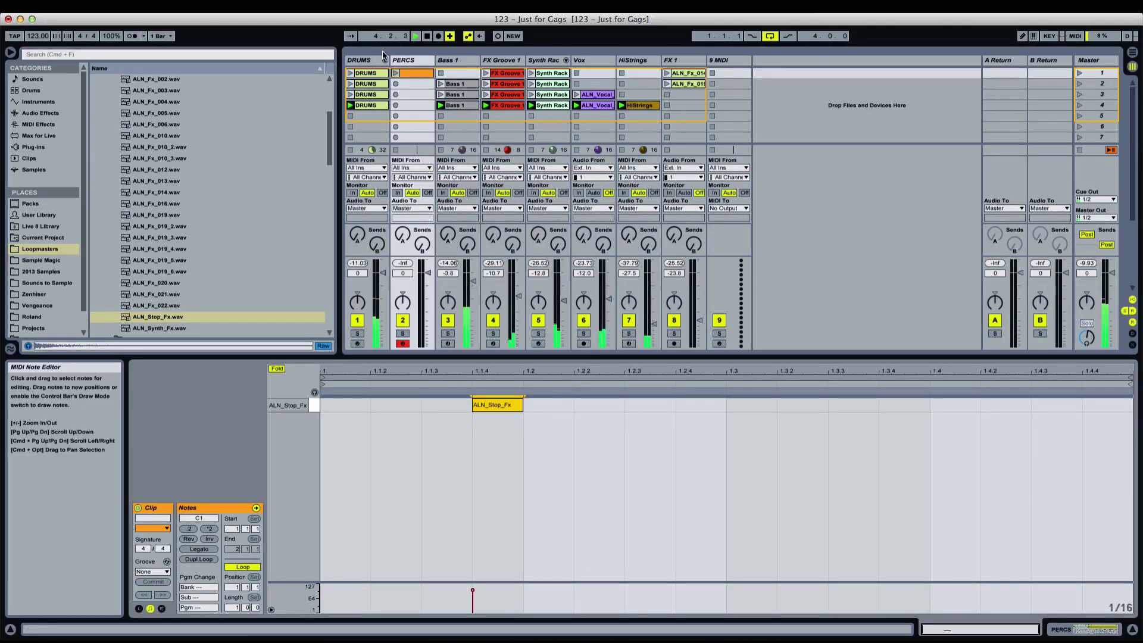
pyautogui.click(548, 428)
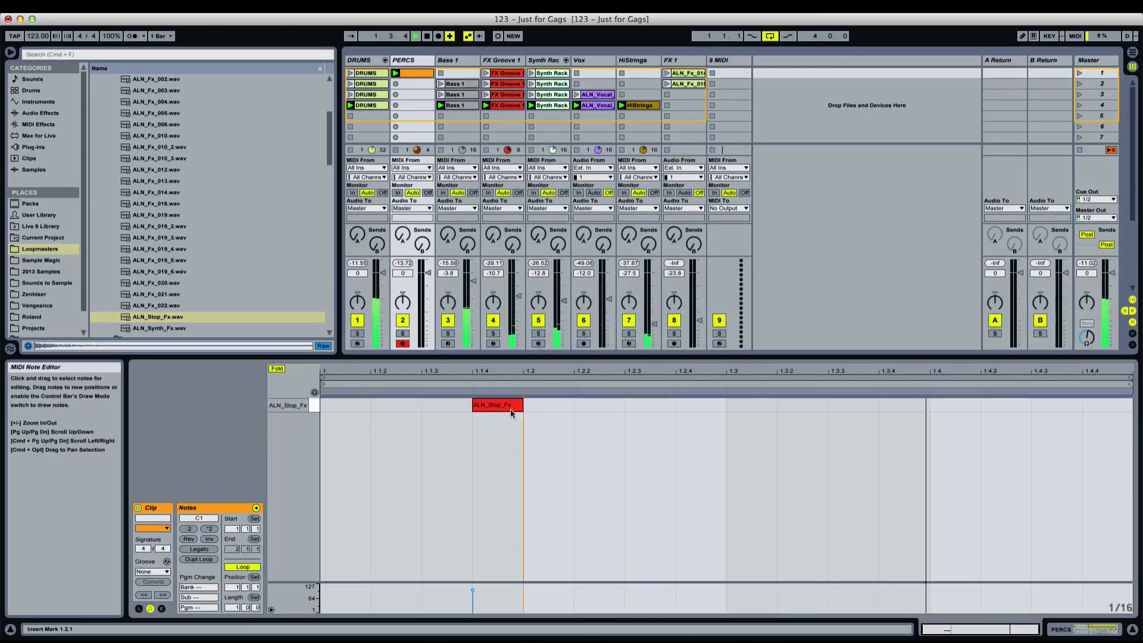
pyautogui.moveTo(522, 407); pyautogui.dragTo(725, 407)
# Duplicate the PERCS clip's loop with its note to make it two bars long
pyautogui.click(624, 426)
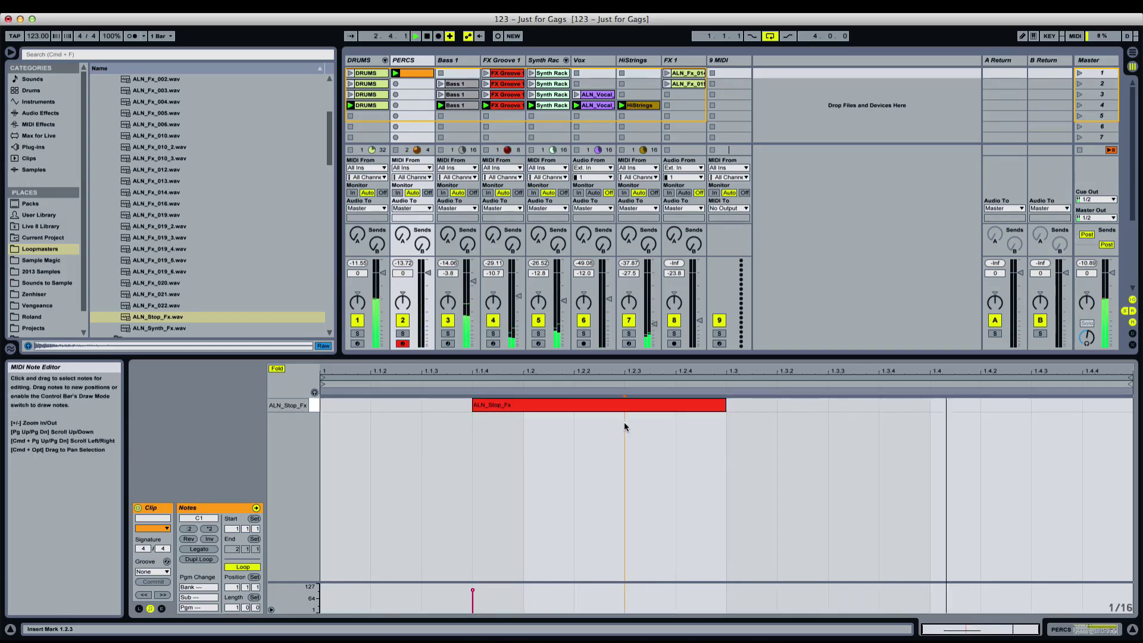
pyautogui.click(675, 418)
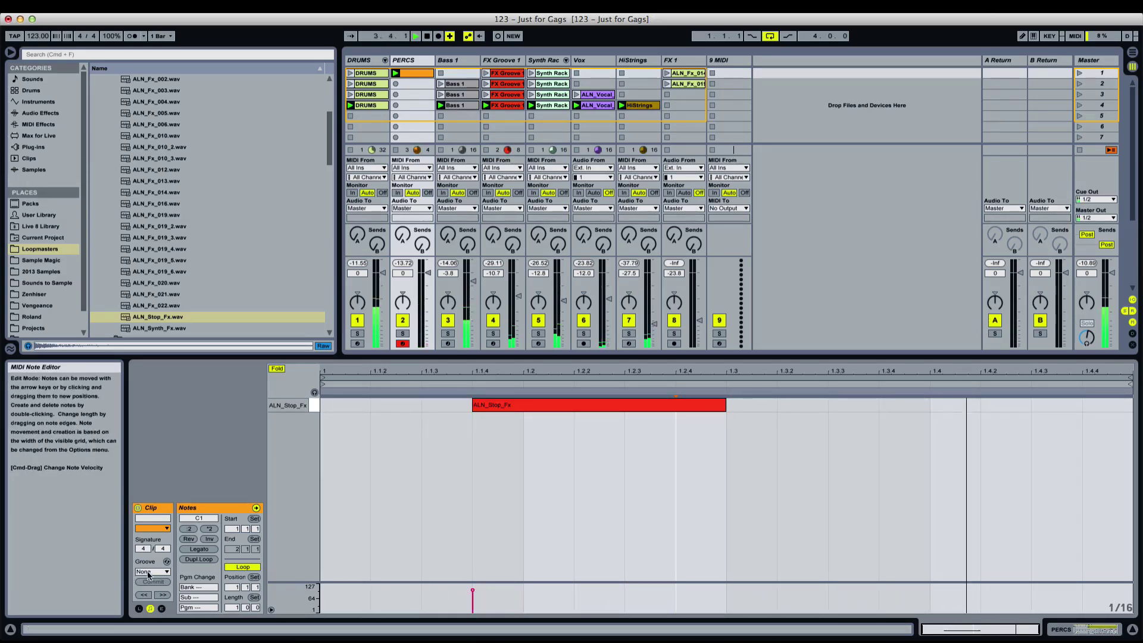
pyautogui.click(198, 559)
pyautogui.click(669, 476)
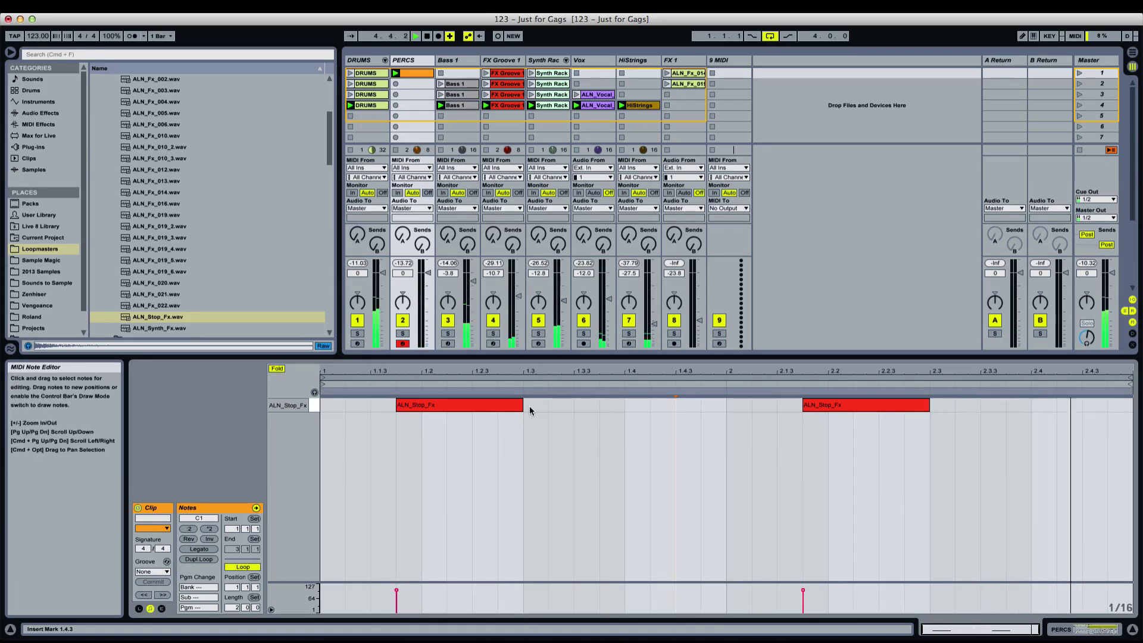
# Shorten the first ALN_Stop_Fx note in the PERCS clip to one sixteenth, ending at 1.2
pyautogui.moveTo(521, 406); pyautogui.dragTo(422, 406)
pyautogui.click(446, 423)
pyautogui.click(829, 427)
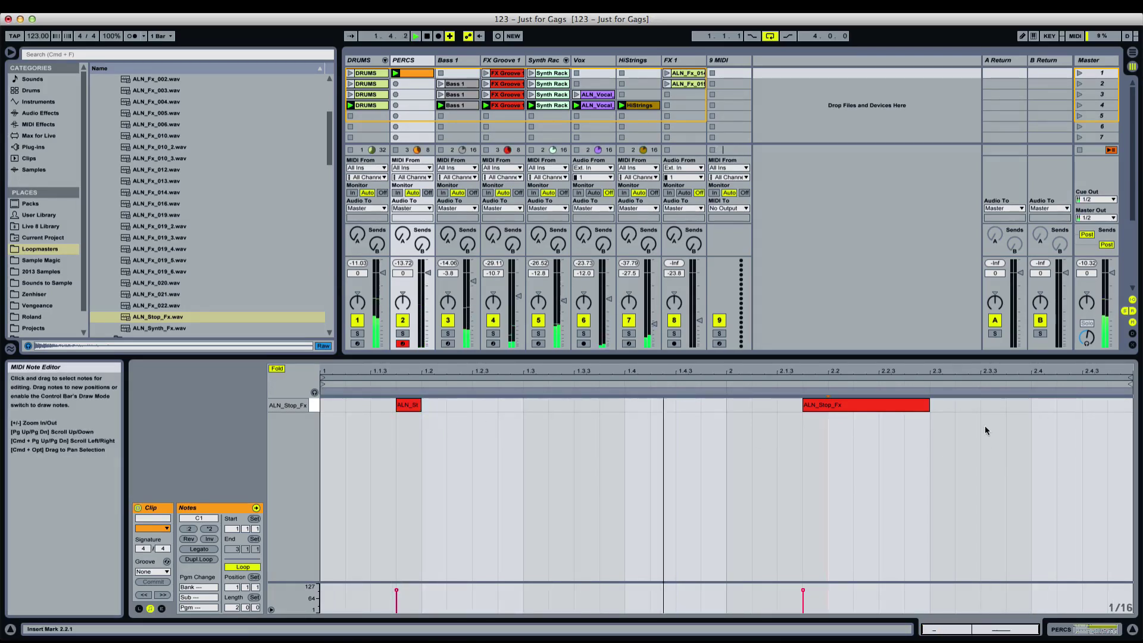
pyautogui.click(955, 466)
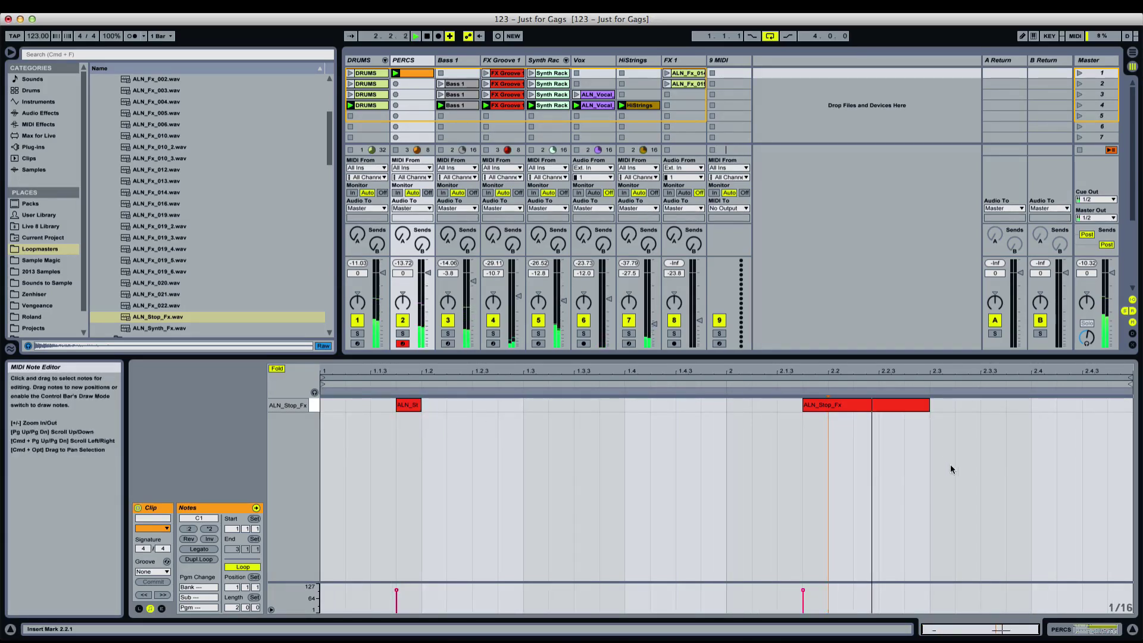
# Lower the PERCS track's volume to -6.2 dB and reset its peak level indicator
pyautogui.moveTo(402, 273); pyautogui.dragTo(402, 287)
pyautogui.click(402, 263)
pyautogui.click(497, 441)
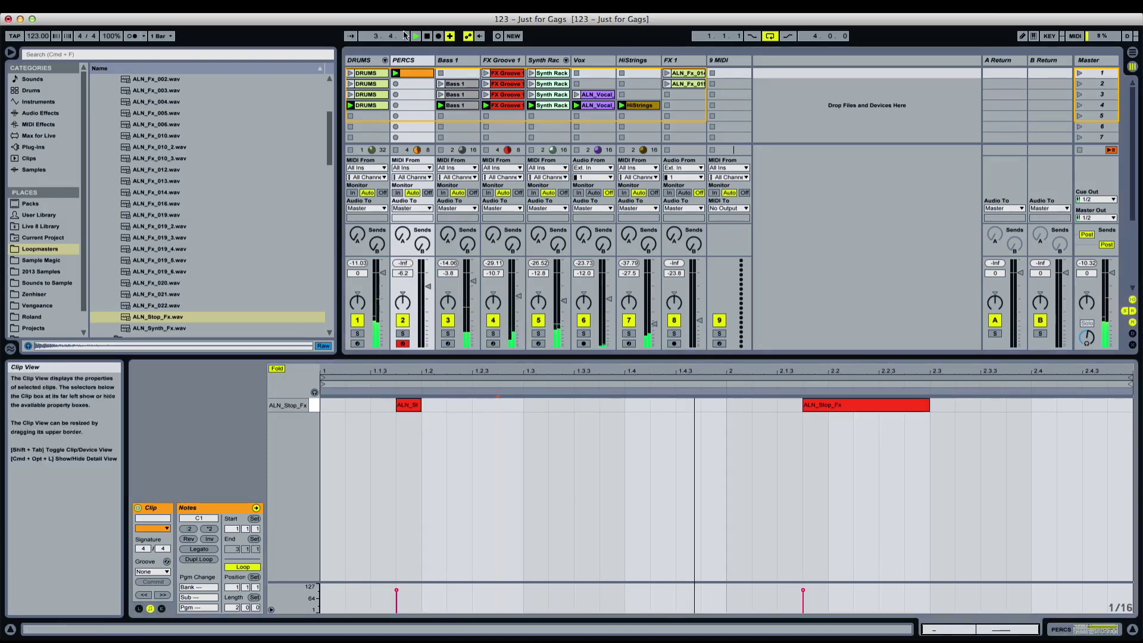
# Audition the samples in the ALN_FX folder and assign ALN_Fx_012.wav to the PERCS Drum Rack's C#1 pad
pyautogui.click(403, 60)
pyautogui.click(195, 327)
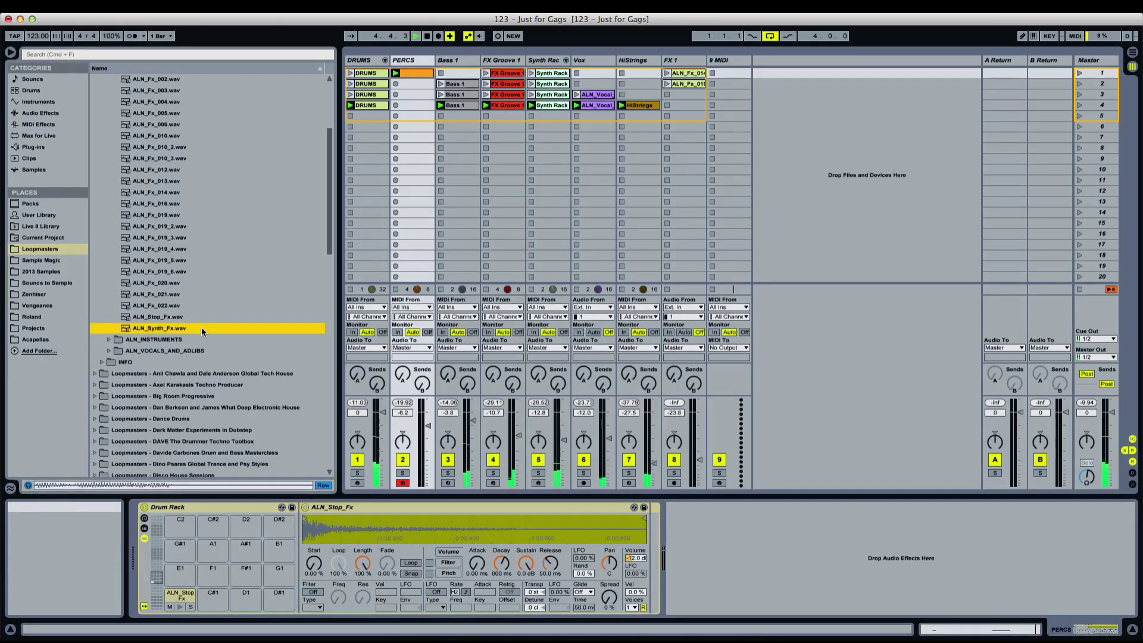
pyautogui.press('Up')
pyautogui.press('Up')
pyautogui.press('Up')
pyautogui.press('Up')
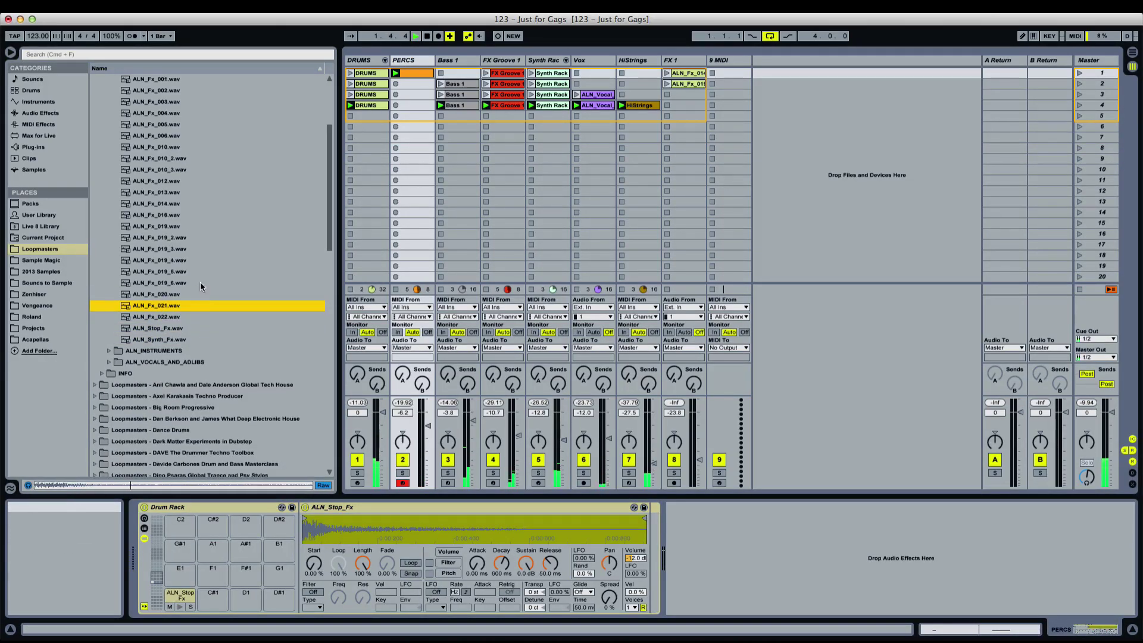
pyautogui.scroll(1, 202, 287)
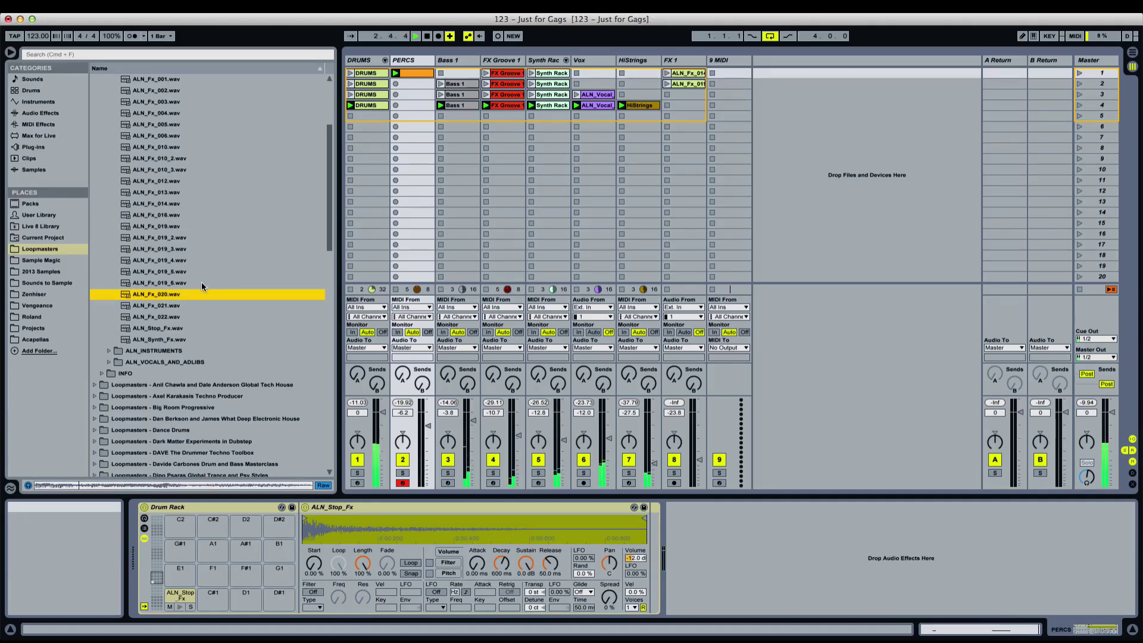
pyautogui.press('Up')
pyautogui.press('Up')
pyautogui.press('Up')
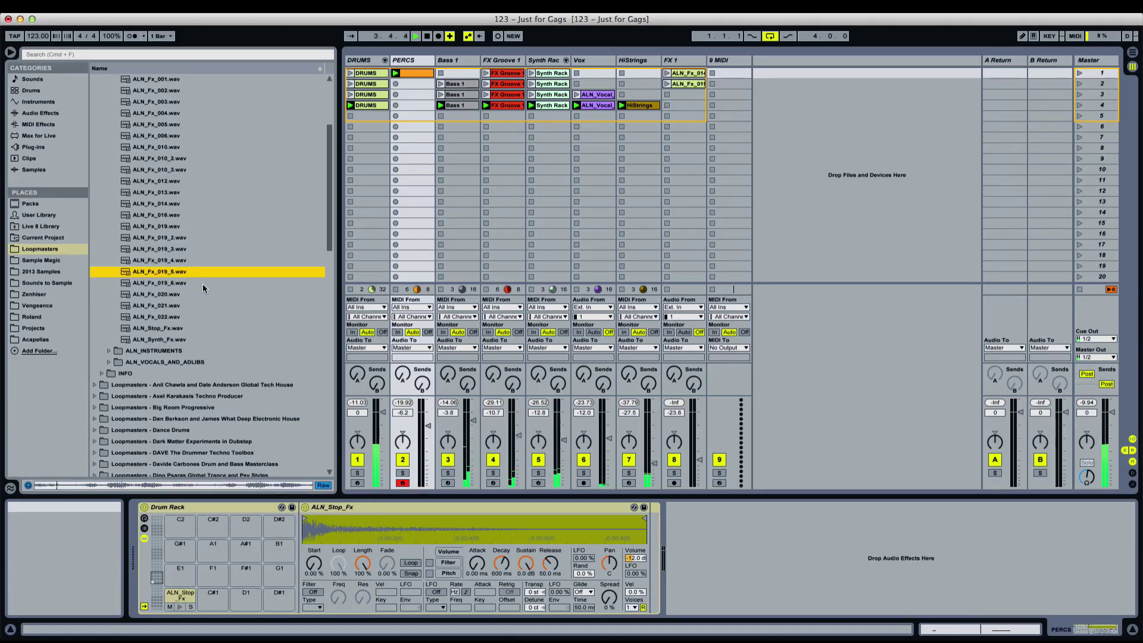
pyautogui.press('Up')
pyautogui.press('Up')
pyautogui.press('Up')
pyautogui.scroll(7, 206, 281)
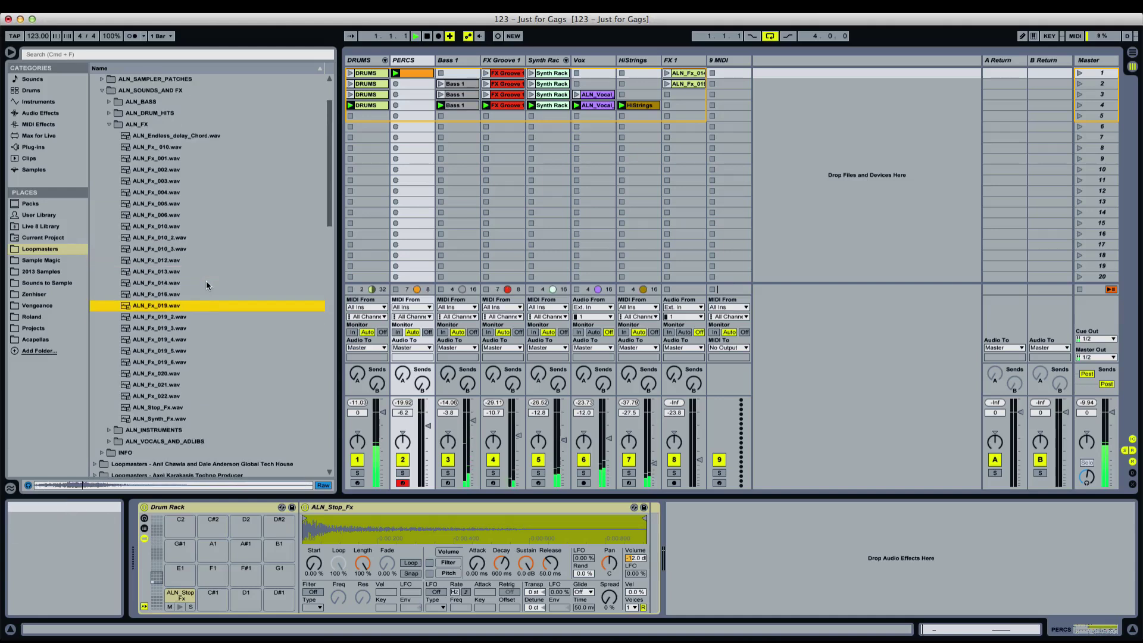
pyautogui.press('Up')
pyautogui.press('Up')
pyautogui.press('Up')
pyautogui.press('Up')
pyautogui.press('Up')
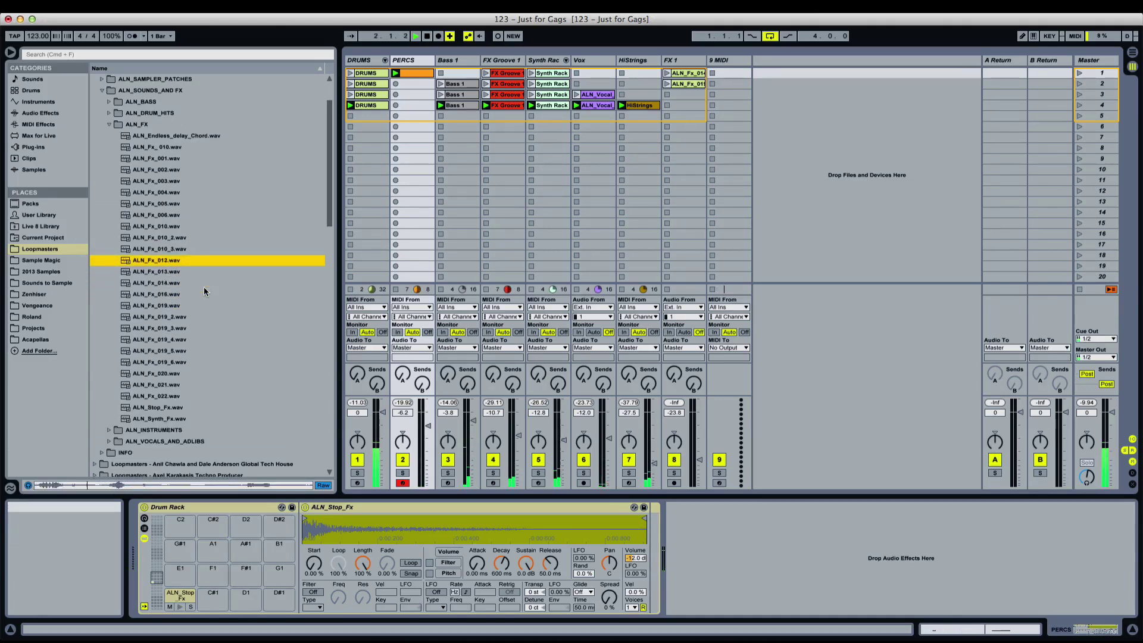
pyautogui.press('Down')
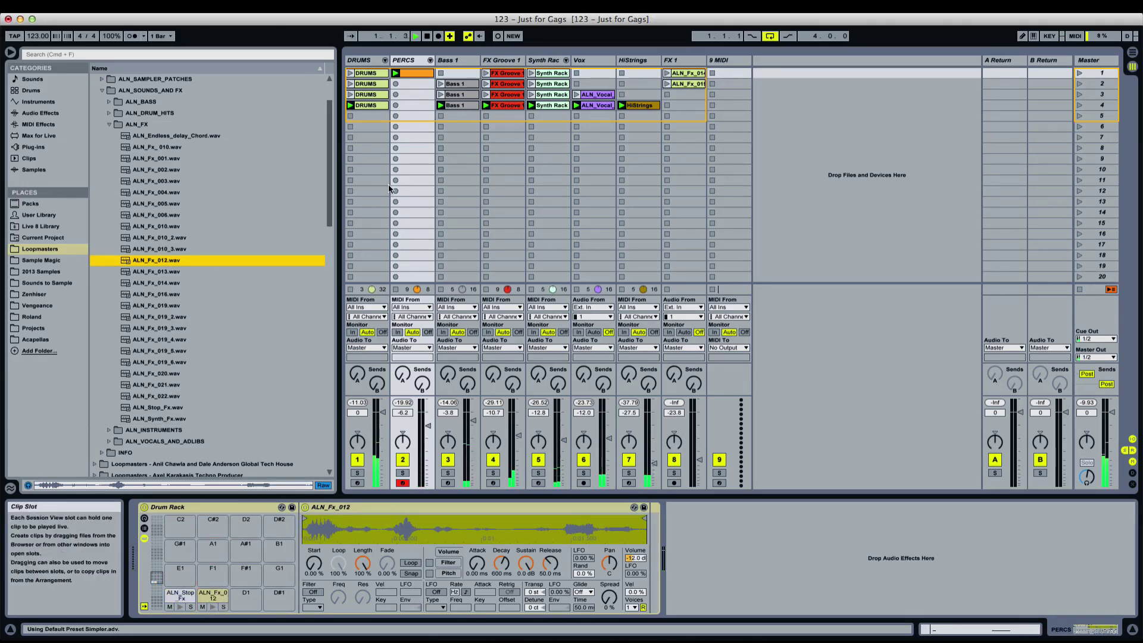
# Add sixteenth-long ALN_Fx_012 notes at 1.2.4 and 1.4.4 in the PERCS clip
pyautogui.click(416, 75)
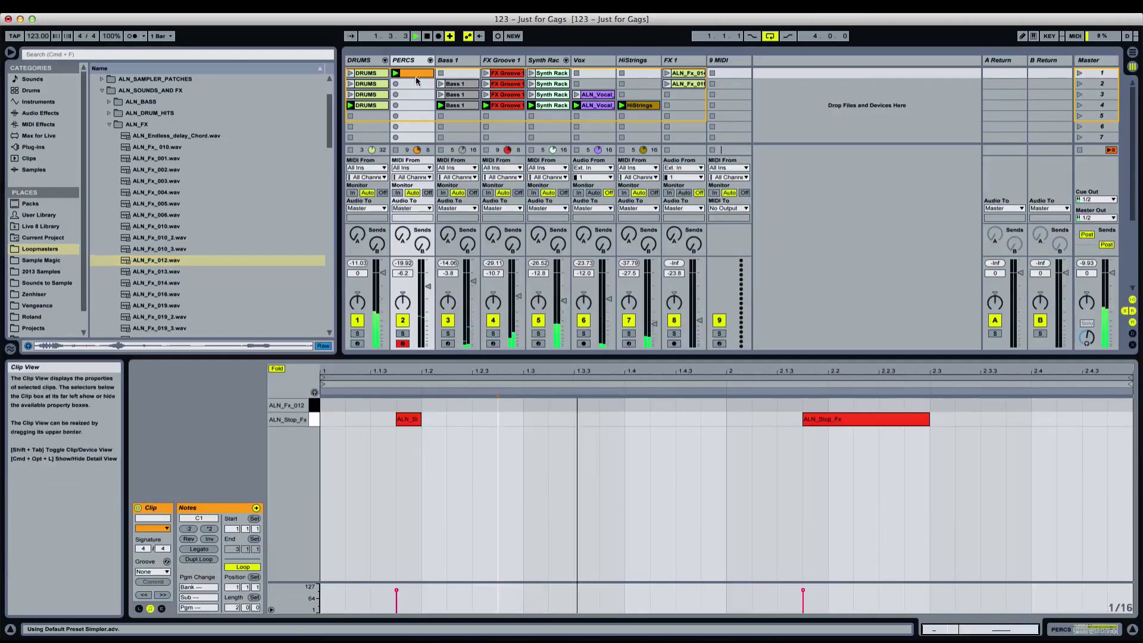
pyautogui.doubleClick(510, 404)
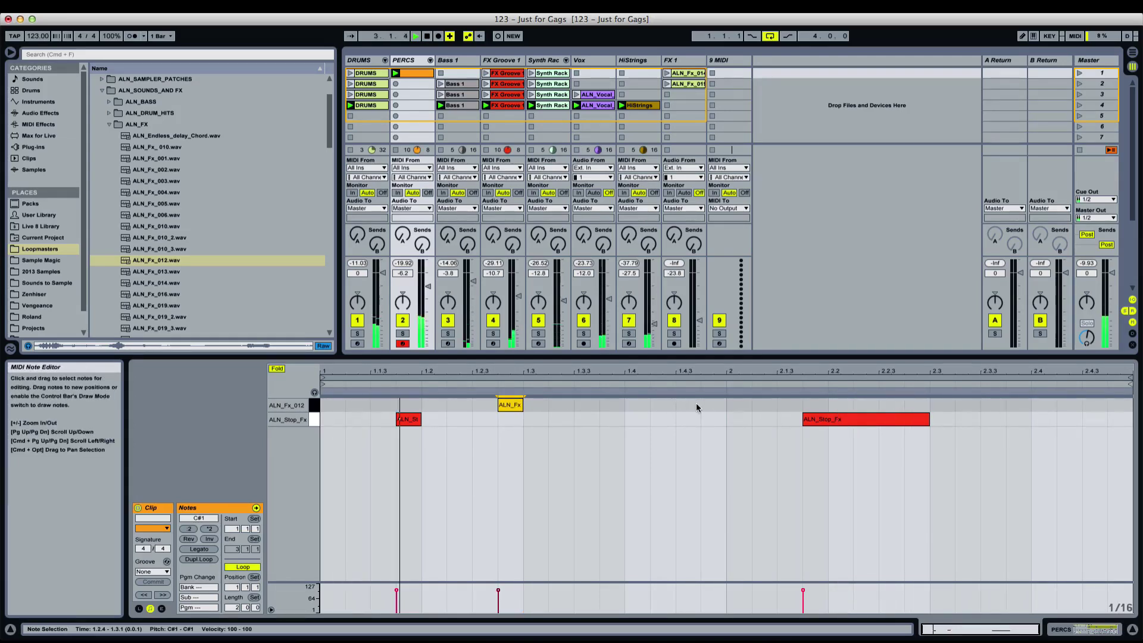
pyautogui.doubleClick(713, 405)
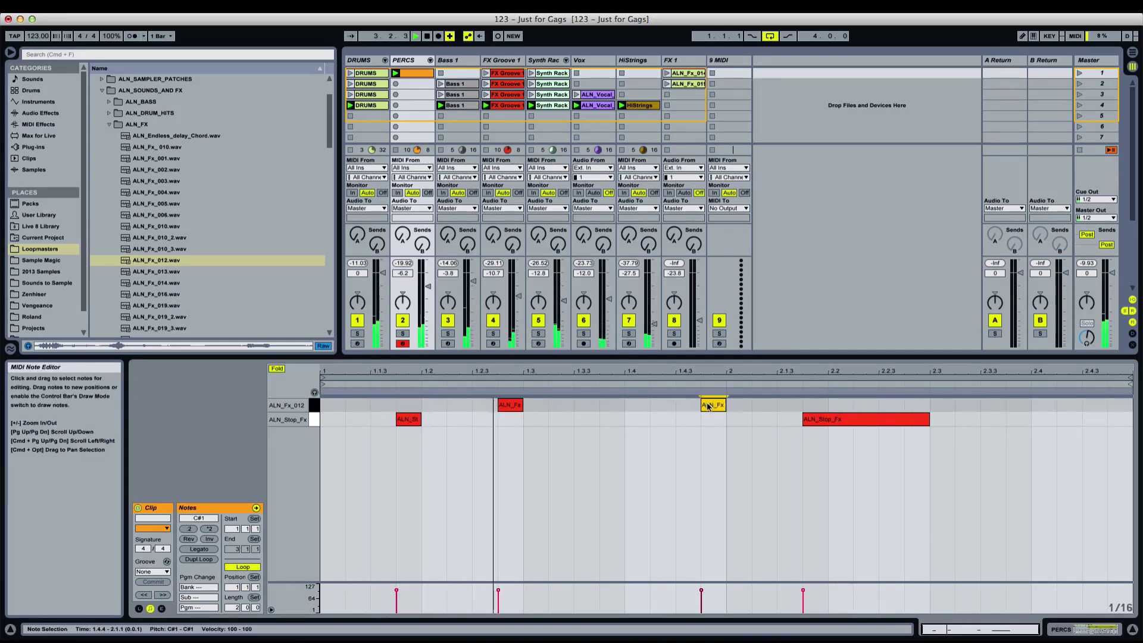
pyautogui.click(673, 430)
pyautogui.moveTo(321, 406); pyautogui.dragTo(701, 411)
pyautogui.click(653, 411)
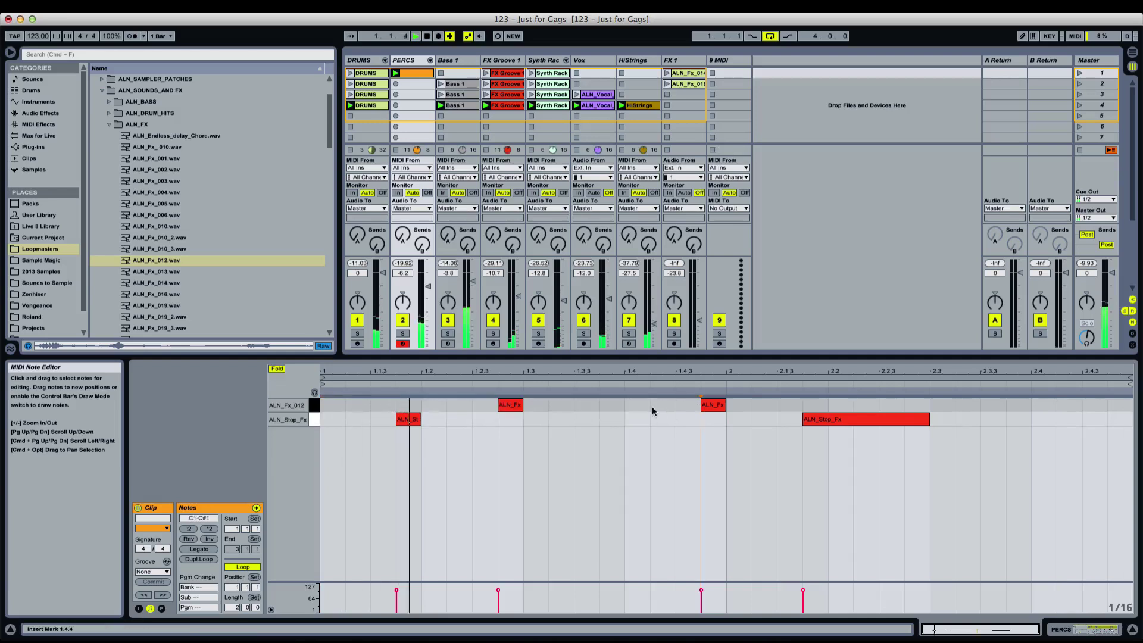
pyautogui.click(628, 459)
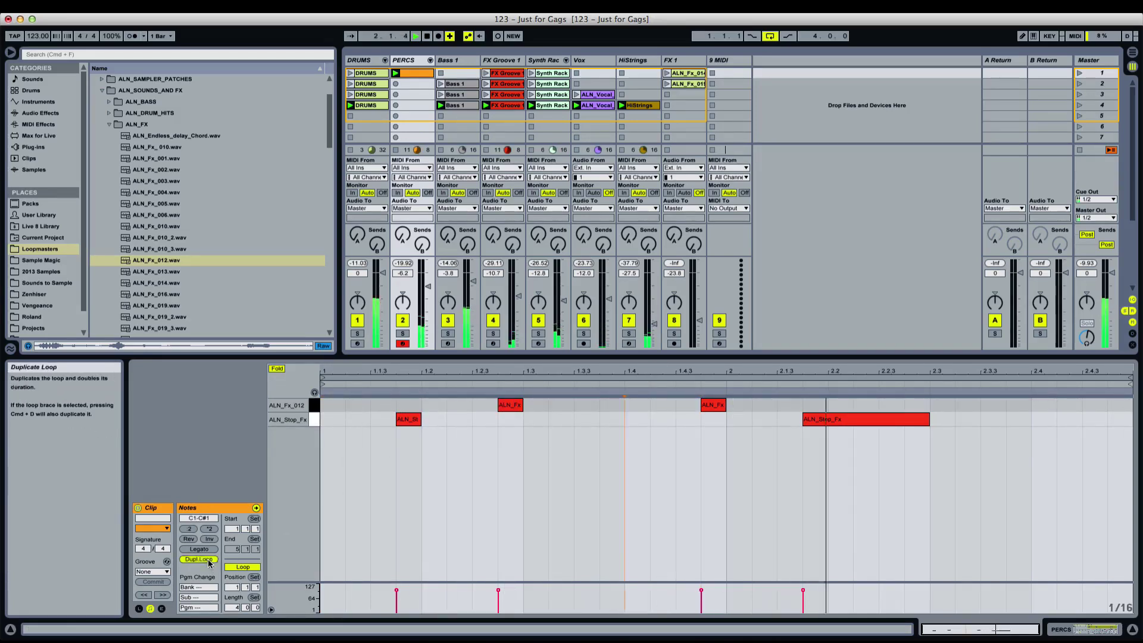
# Duplicate the PERCS clip's loop to four bars and delete the copied ALN_Fx_012 notes from its second half
pyautogui.click(207, 559)
pyautogui.click(548, 455)
pyautogui.click(789, 414)
pyautogui.moveTo(789, 413); pyautogui.dragTo(966, 398)
pyautogui.press('Delete')
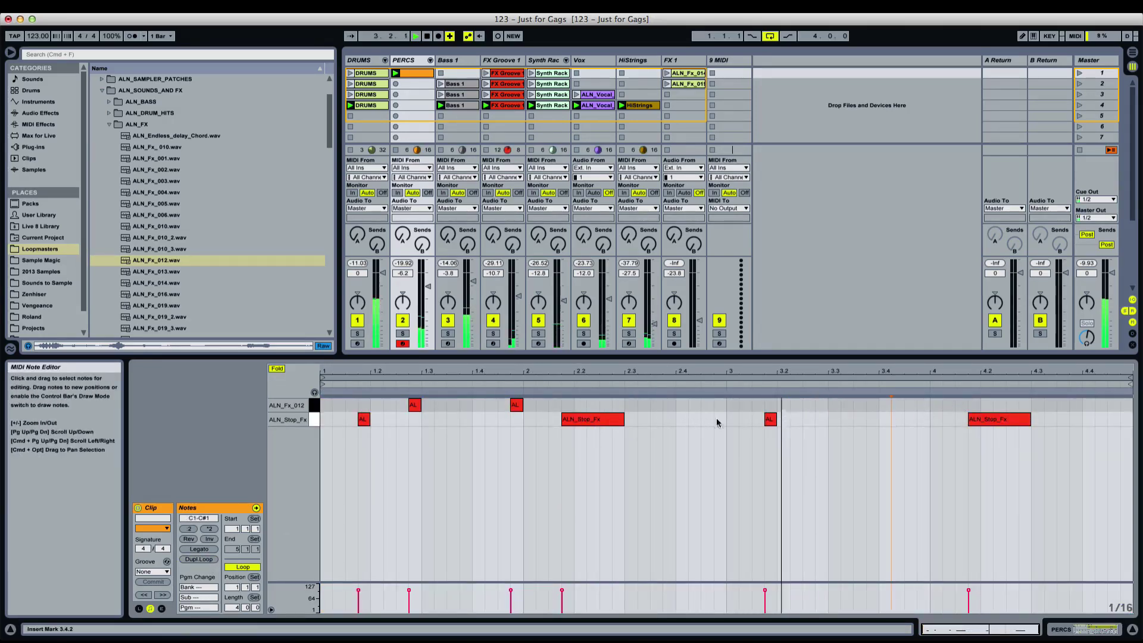
# Delete the short ALN_Stop_Fx notes at 1.1.4 and 3.1.4 from the PERCS clip
pyautogui.click(649, 423)
pyautogui.doubleClick(363, 419)
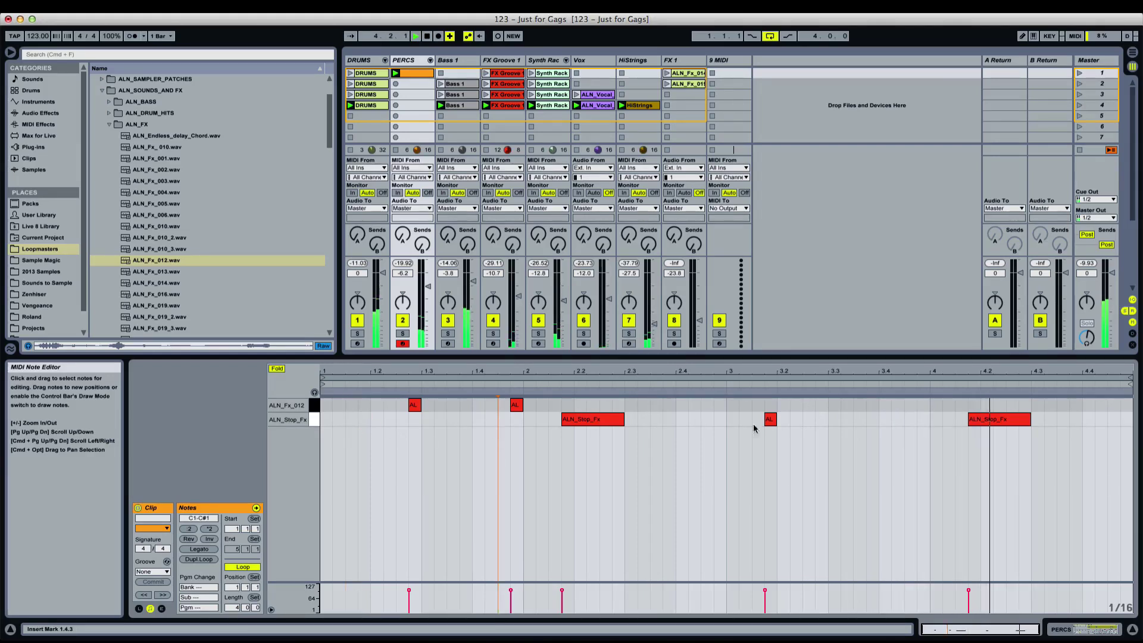
pyautogui.click(508, 433)
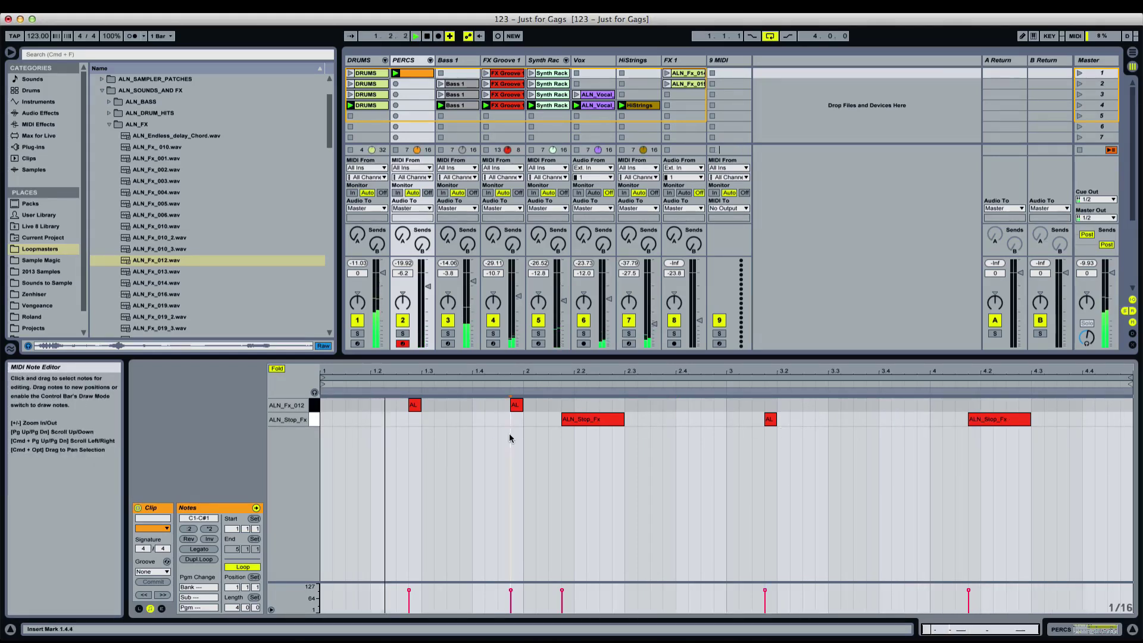
pyautogui.click(688, 418)
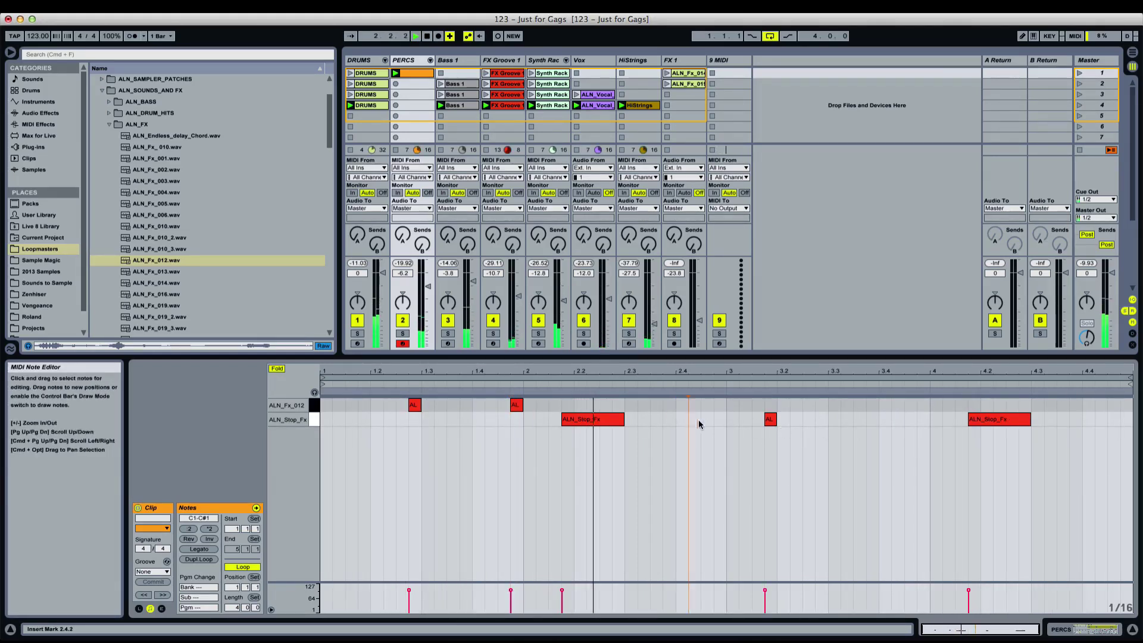
pyautogui.doubleClick(771, 419)
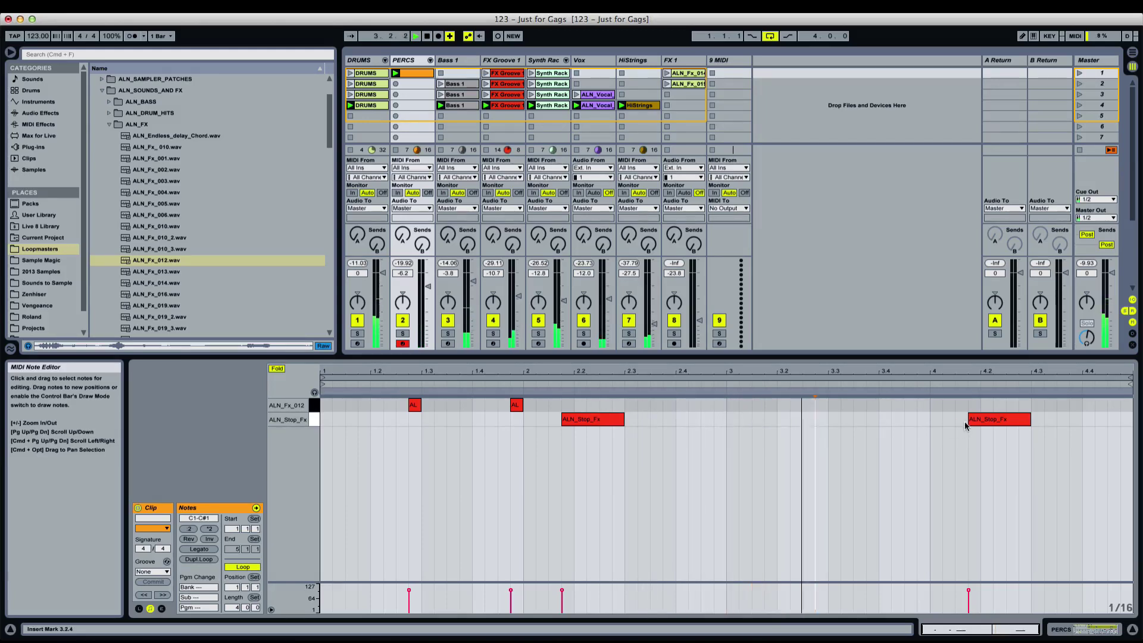
# Shorten the last ALN_Stop_Fx note, at 4.1.4, to one sixteenth
pyautogui.moveTo(1029, 419); pyautogui.dragTo(980, 421)
pyautogui.click(994, 436)
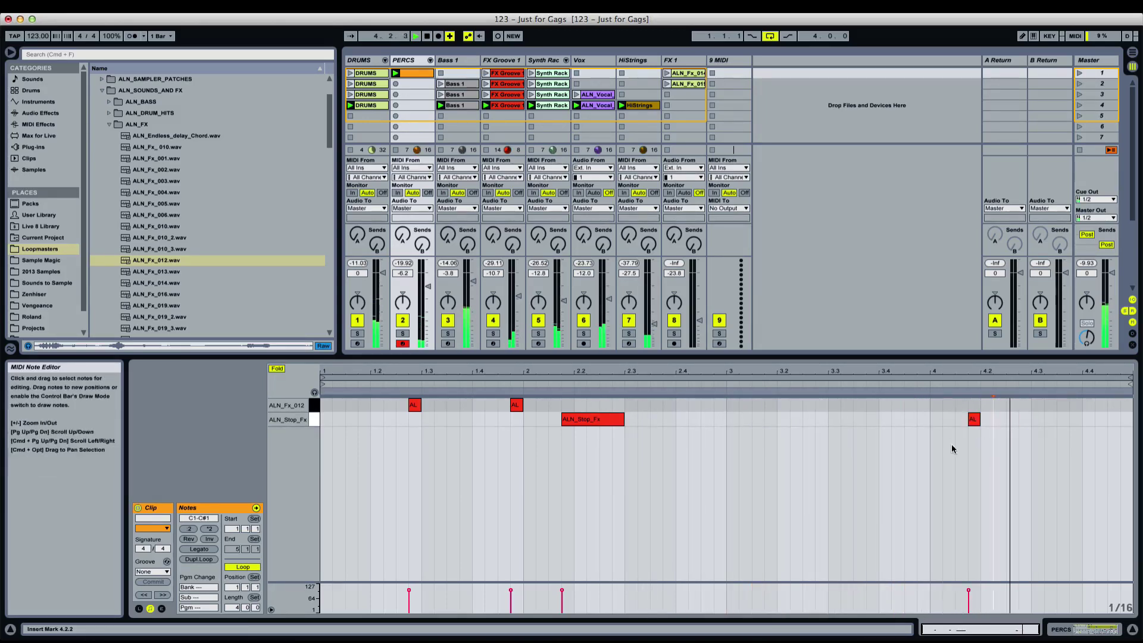
pyautogui.click(952, 448)
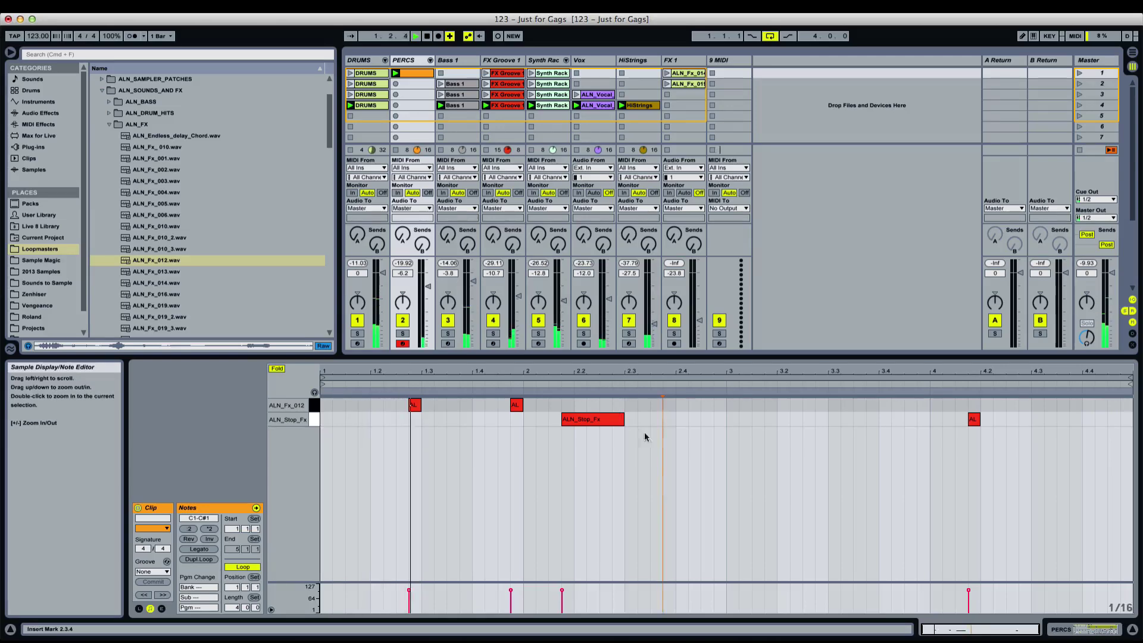
pyautogui.click(565, 474)
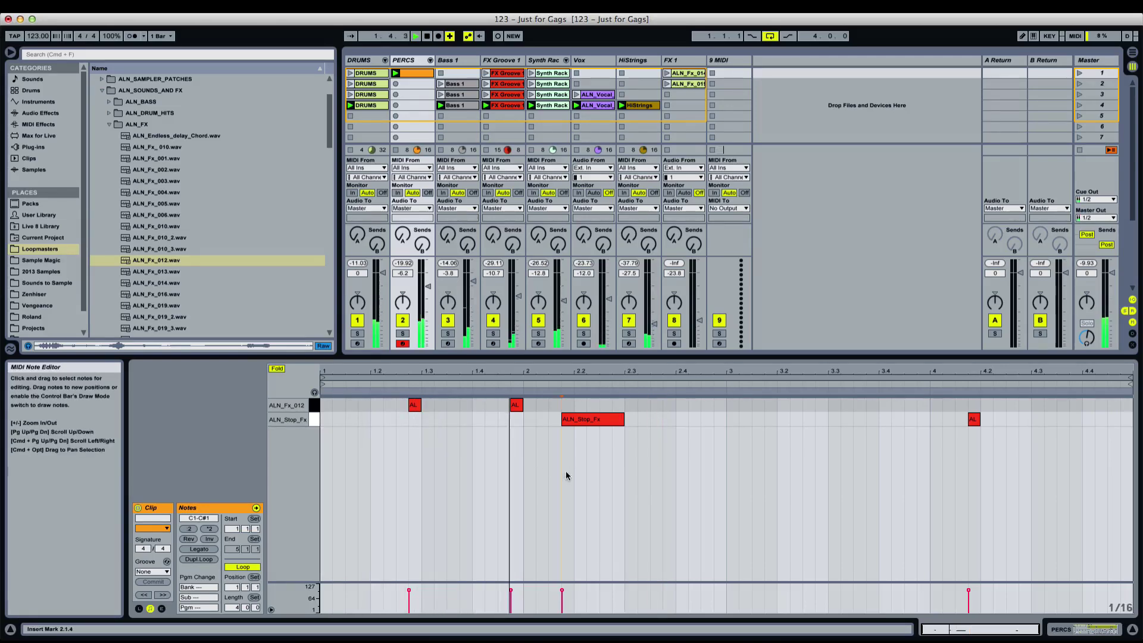
# Add a Reverb to the PERCS track after the Drum Rack and set its decay time to 5.70 s
pyautogui.click(403, 263)
pyautogui.doubleClick(409, 60)
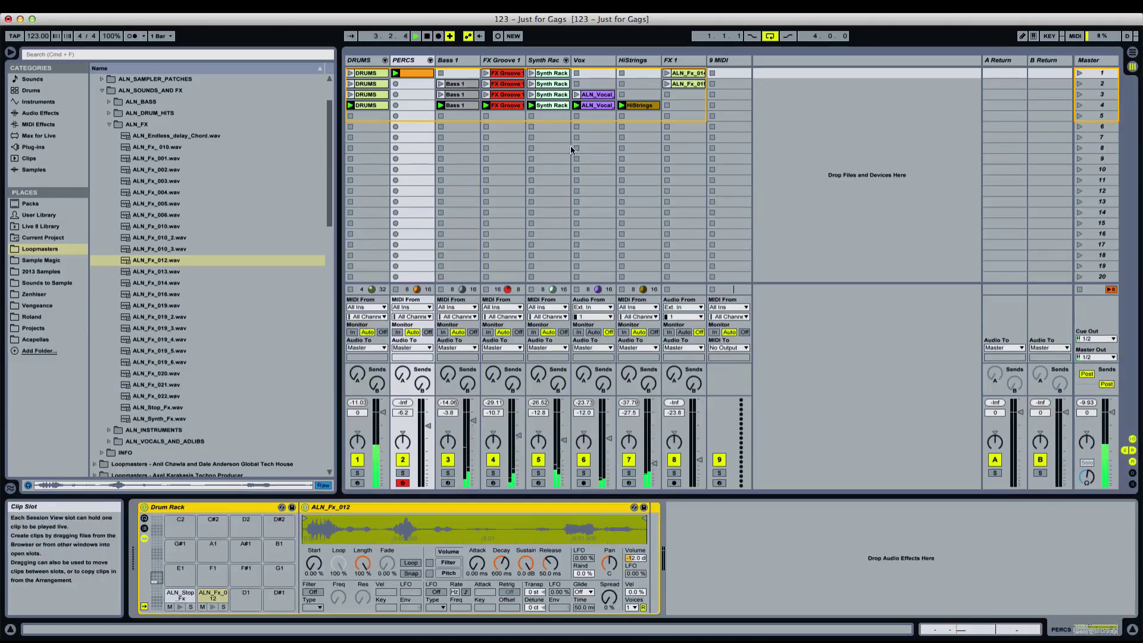
pyautogui.press('super+f')
pyautogui.write('reverb')
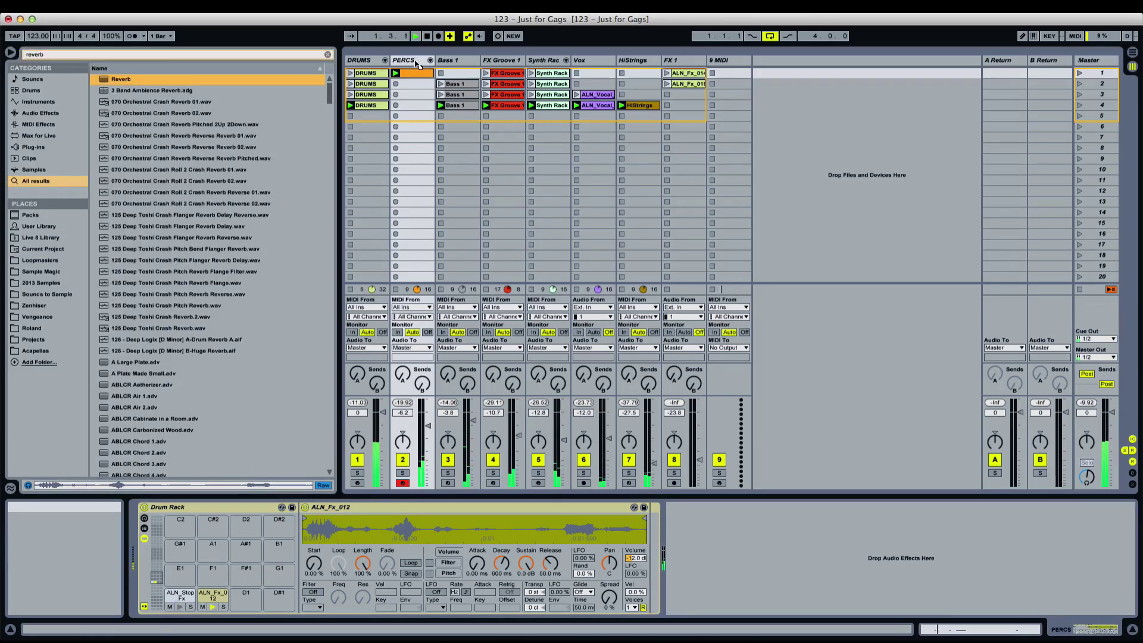
pyautogui.moveTo(415, 60); pyautogui.dragTo(415, 61)
pyautogui.moveTo(821, 603); pyautogui.dragTo(821, 596)
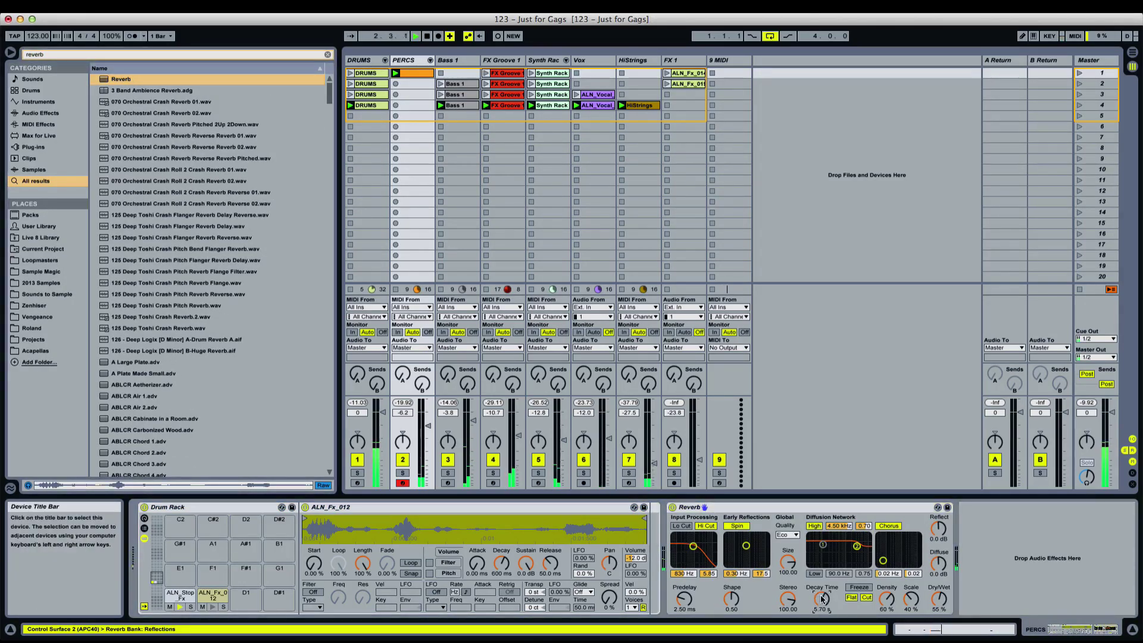
# Find the Glue Compressor in the browser and add it after the Reverb on PERCS
pyautogui.press('super+f')
pyautogui.write('compre')
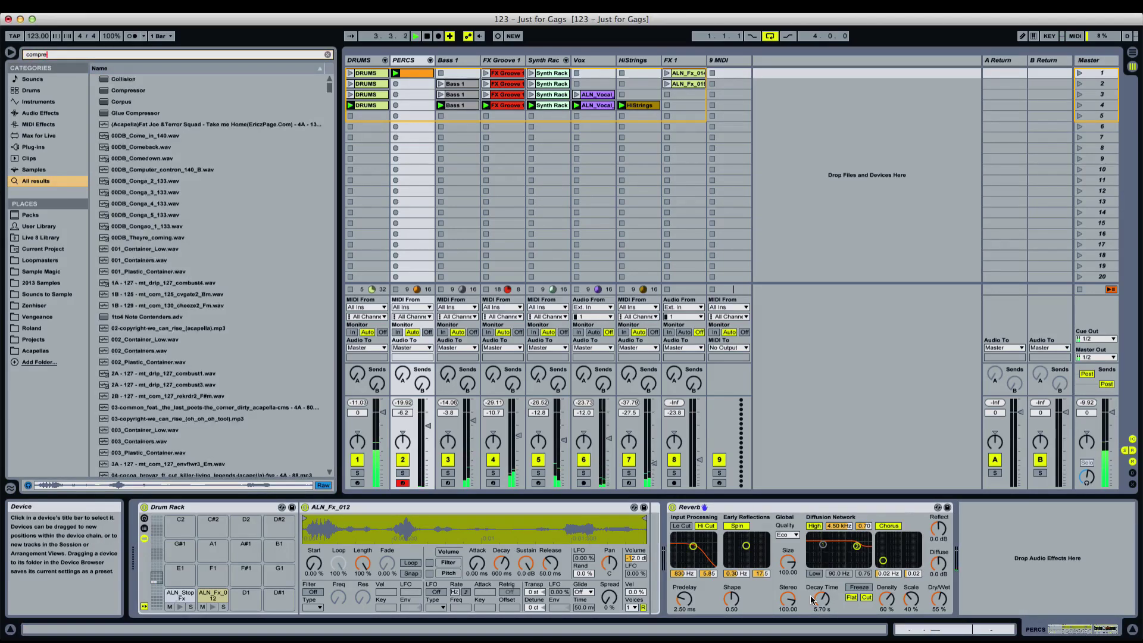
pyautogui.moveTo(145, 92); pyautogui.dragTo(1030, 542)
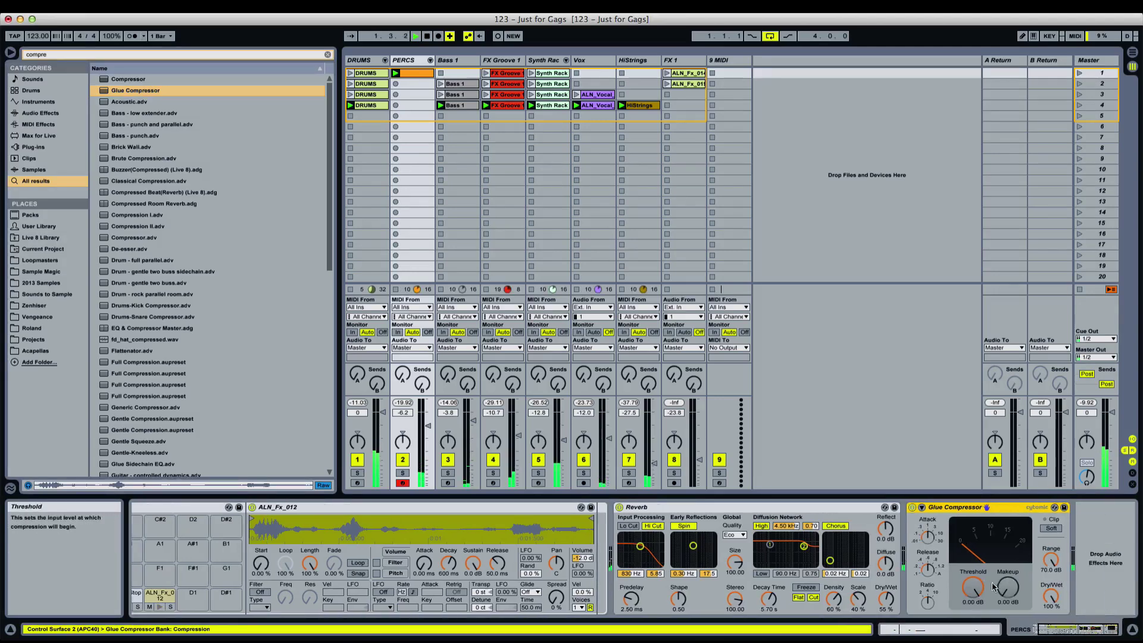
# Enable the Glue Compressor's sidechain with DRUMS Post FX as its source, and lower the threshold to -25.7 dB
pyautogui.click(921, 506)
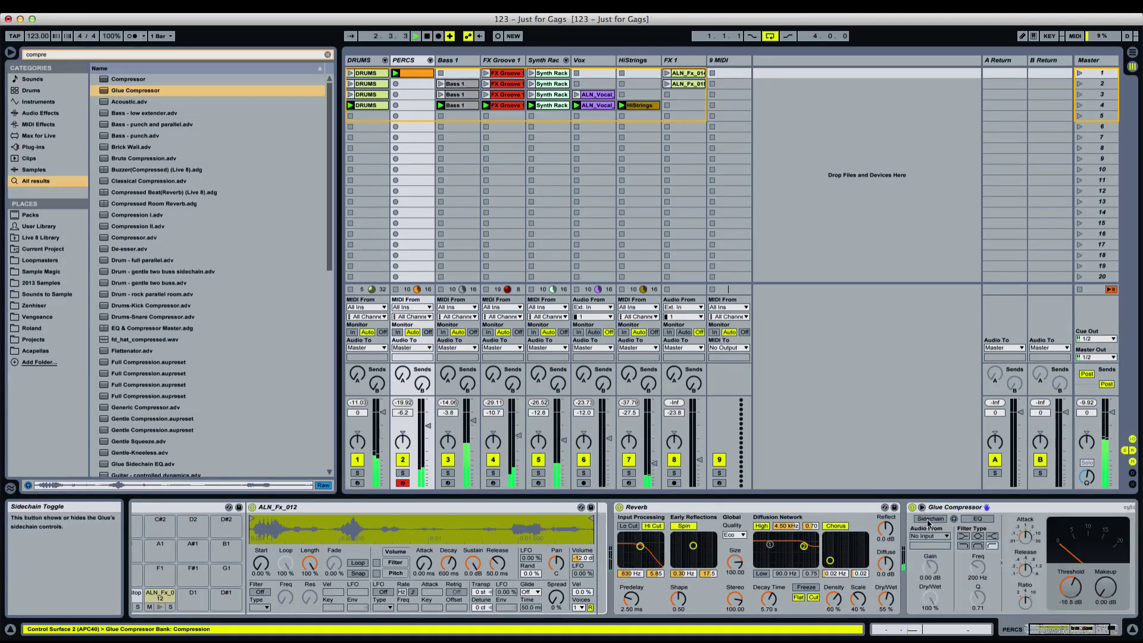
pyautogui.click(930, 535)
pyautogui.click(937, 427)
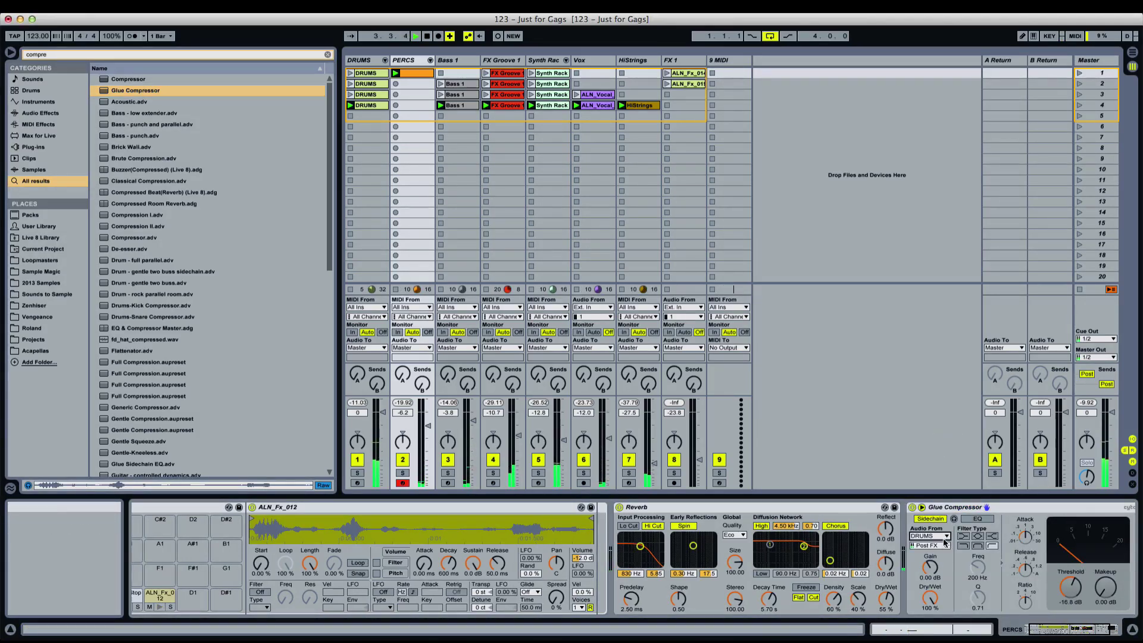
pyautogui.click(934, 536)
pyautogui.click(939, 544)
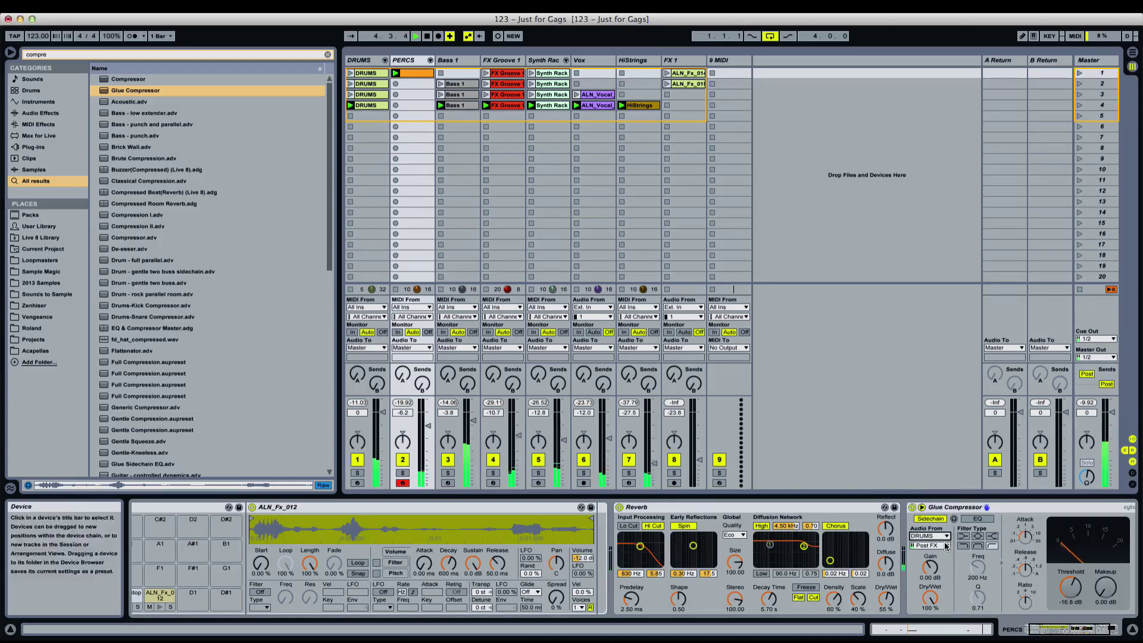
pyautogui.click(938, 545)
pyautogui.click(972, 394)
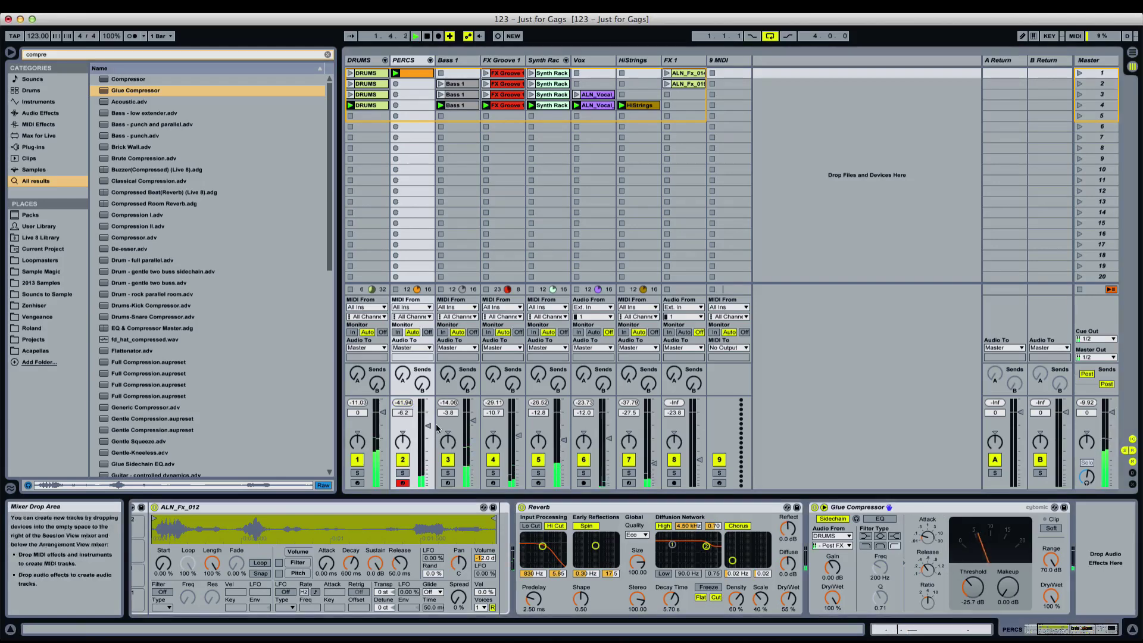
# Reduce the Reverb's size to about 84, disable its input Hi Cut, and set the diffusion network's high filter to 4.09 kHz and 0.40
pyautogui.moveTo(638, 560); pyautogui.dragTo(638, 569)
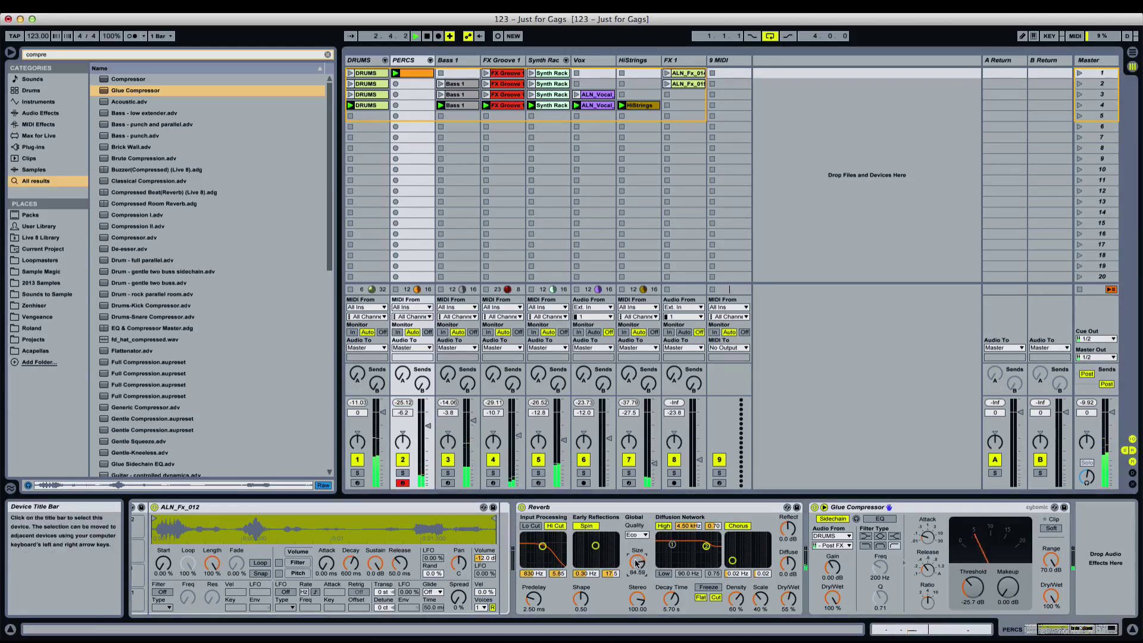
pyautogui.click(555, 525)
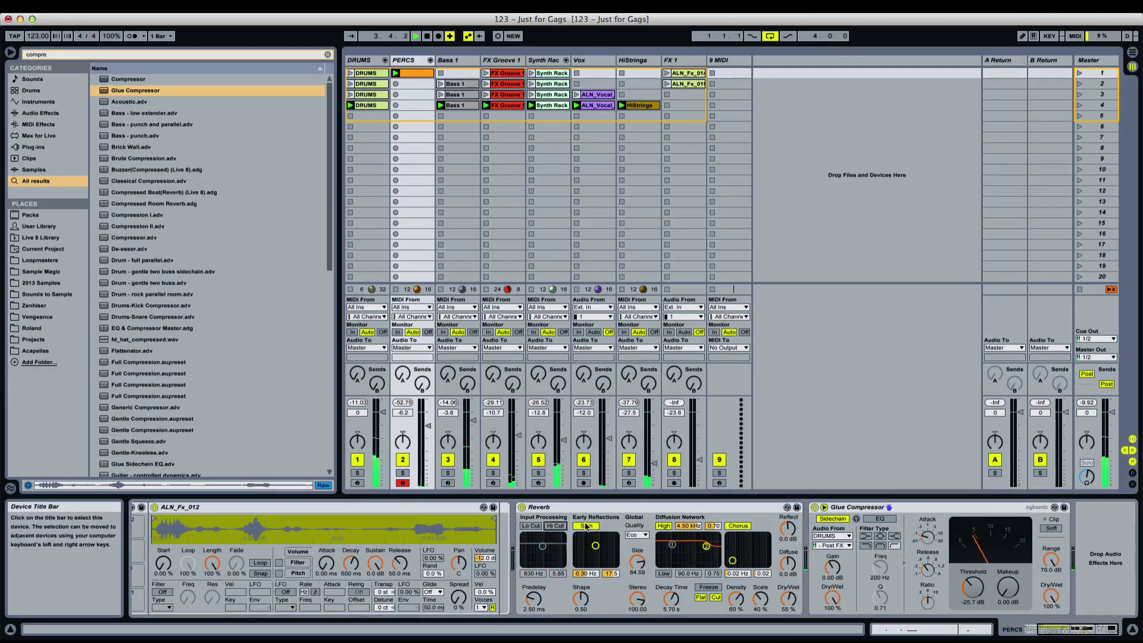
pyautogui.moveTo(705, 548); pyautogui.dragTo(705, 556)
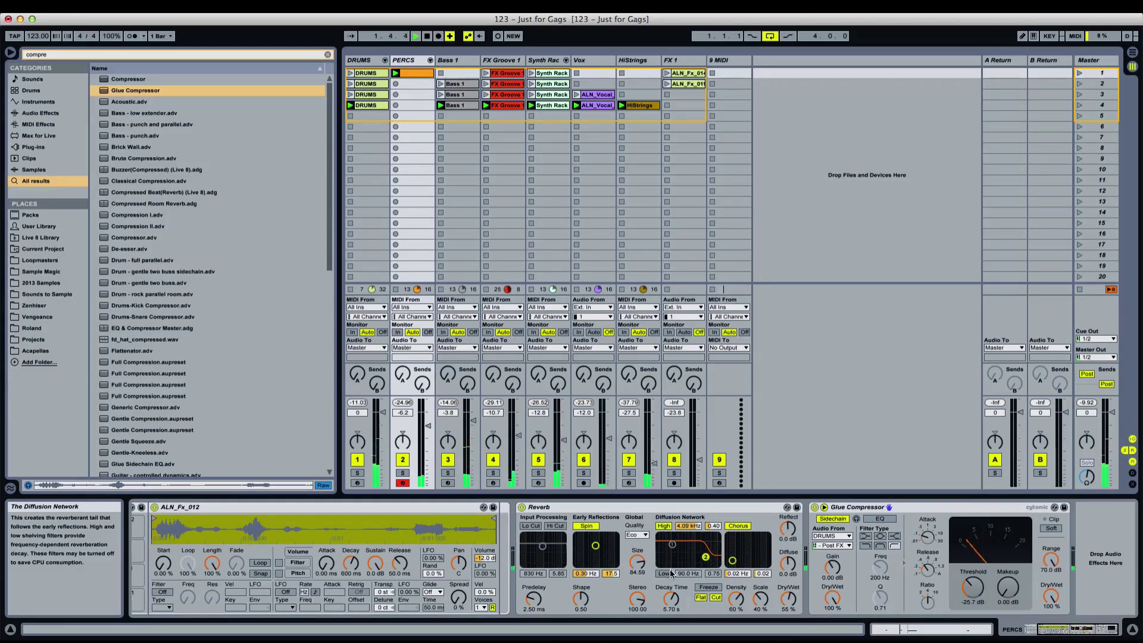
# Solo the PERCS track, find Reverb in the browser and add it after the ALN_Stop_Fx sampler in the Drum Rack
pyautogui.click(402, 473)
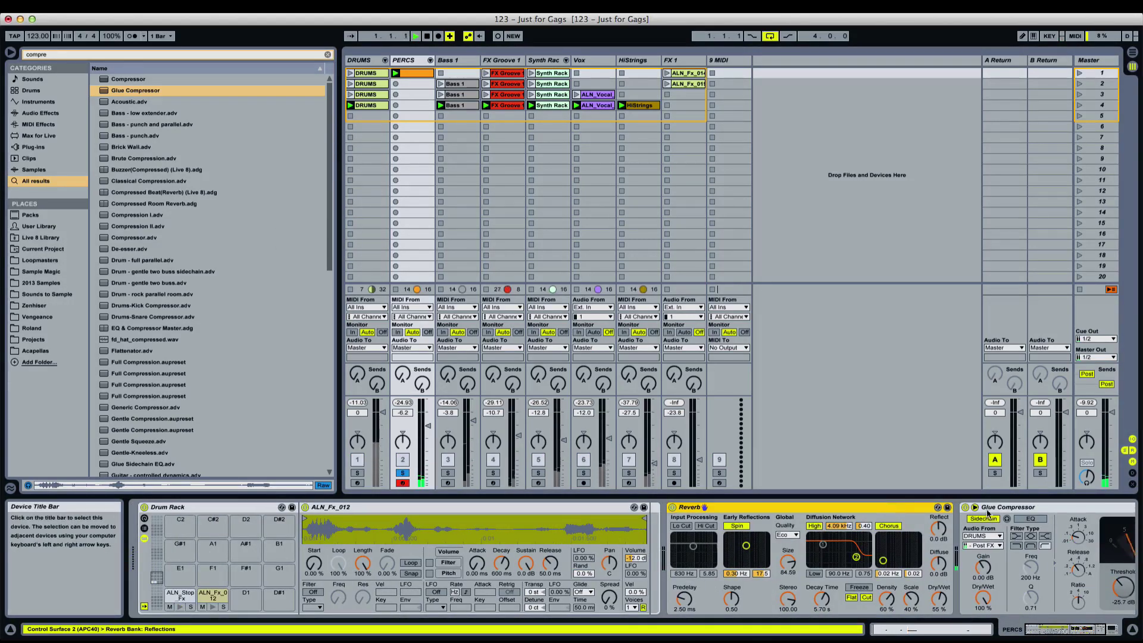
pyautogui.click(986, 510)
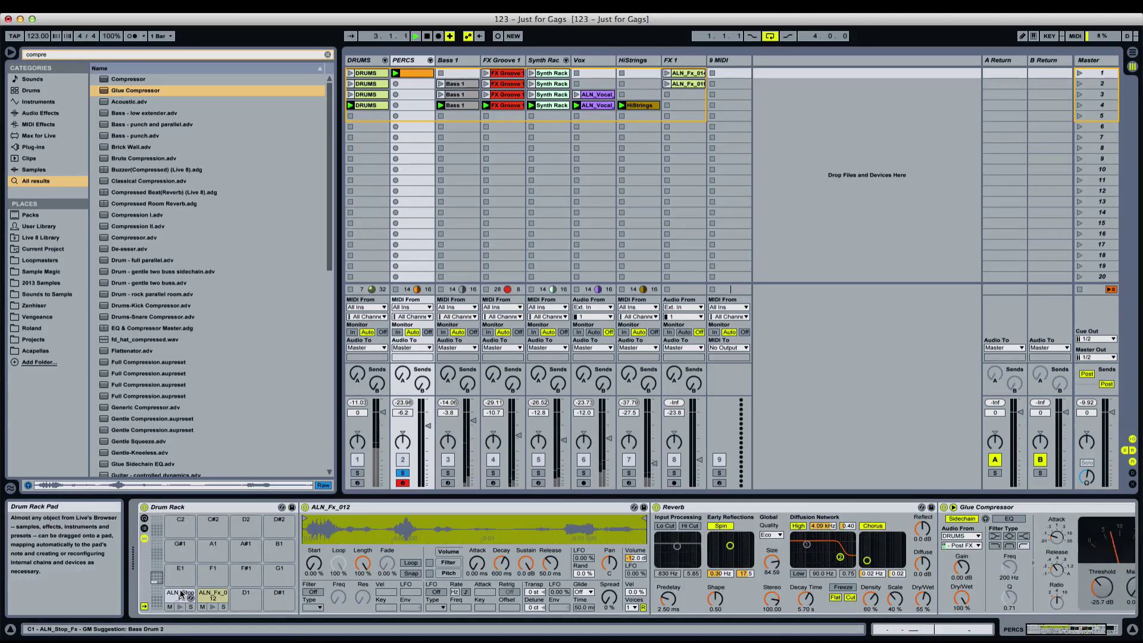
pyautogui.press('super+f')
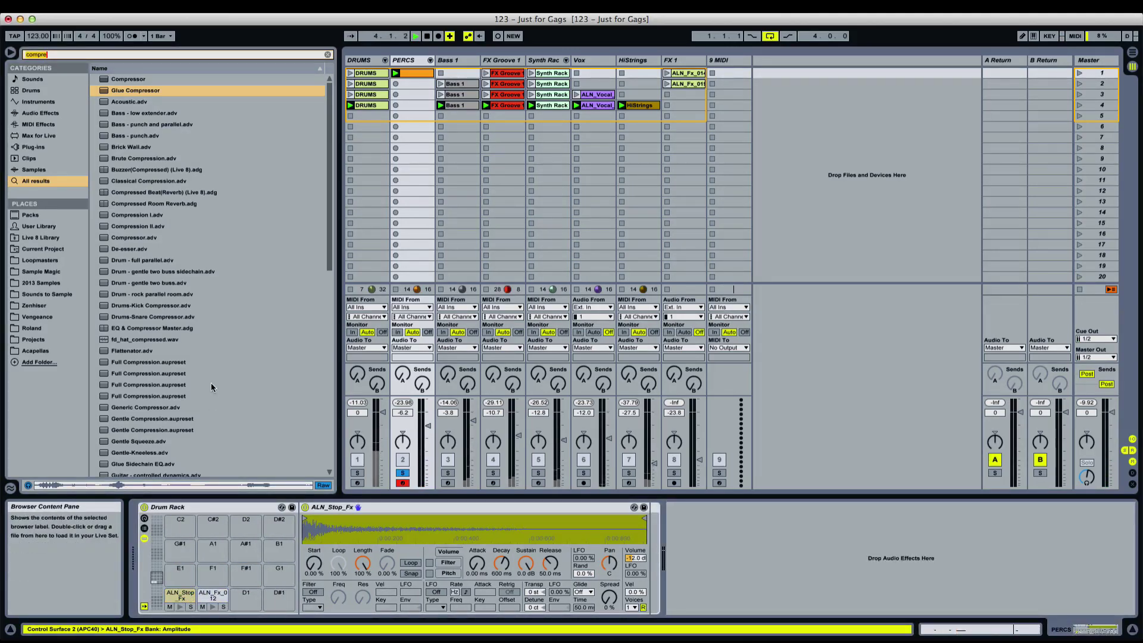
pyautogui.write('reverb')
pyautogui.click(122, 83)
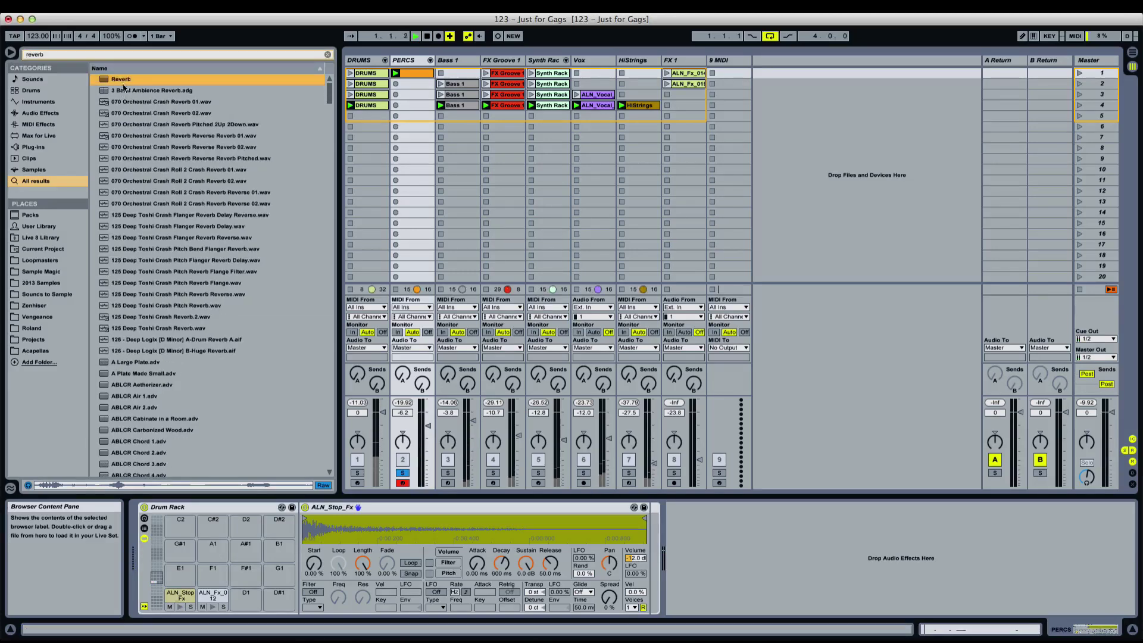
pyautogui.moveTo(123, 85); pyautogui.dragTo(178, 595)
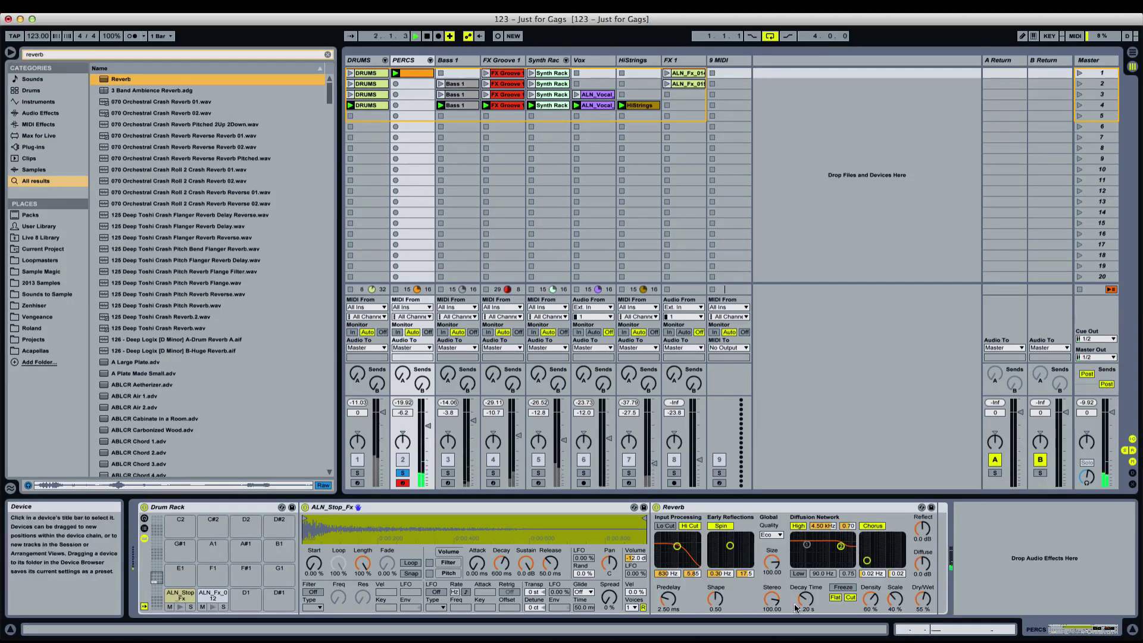
# Set the ALN_Stop_Fx Reverb's decay time to 1.76 s, dry/wet to 65% and predelay to 13.6 ms, and unsolo PERCS
pyautogui.moveTo(807, 602); pyautogui.dragTo(806, 595)
pyautogui.moveTo(923, 599); pyautogui.dragTo(922, 597)
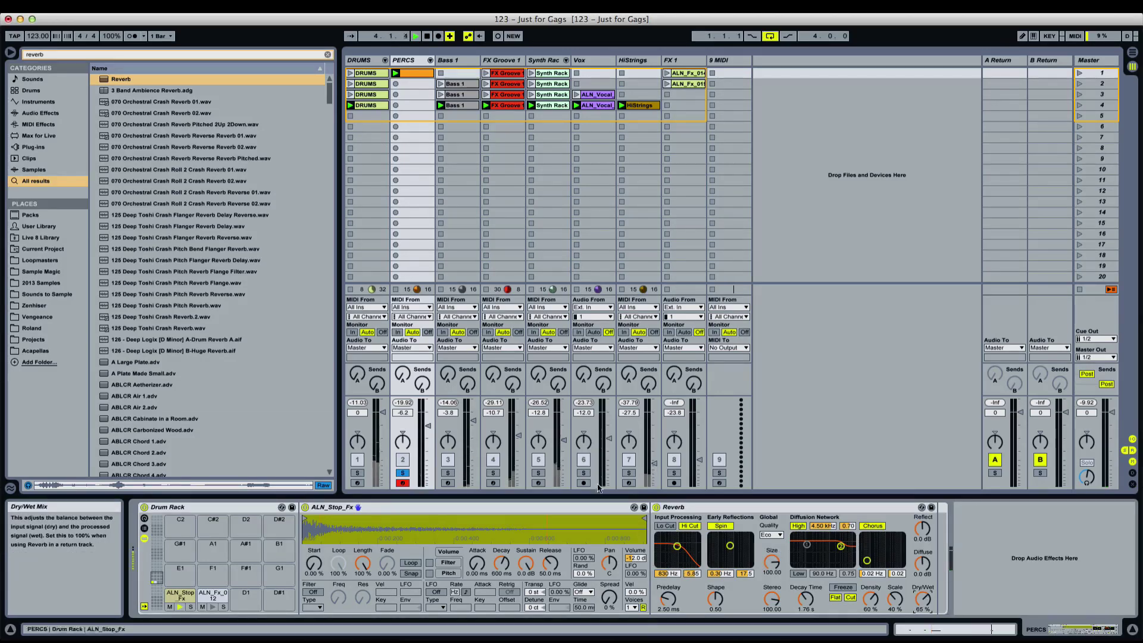
pyautogui.click(403, 403)
pyautogui.click(401, 473)
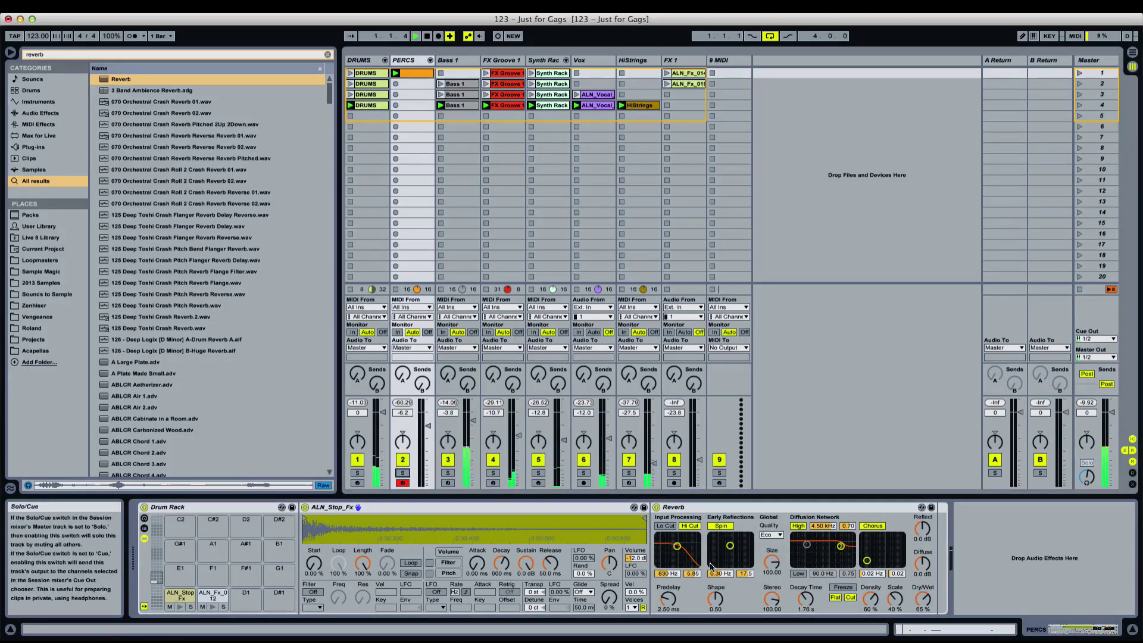
pyautogui.moveTo(672, 603); pyautogui.dragTo(673, 583)
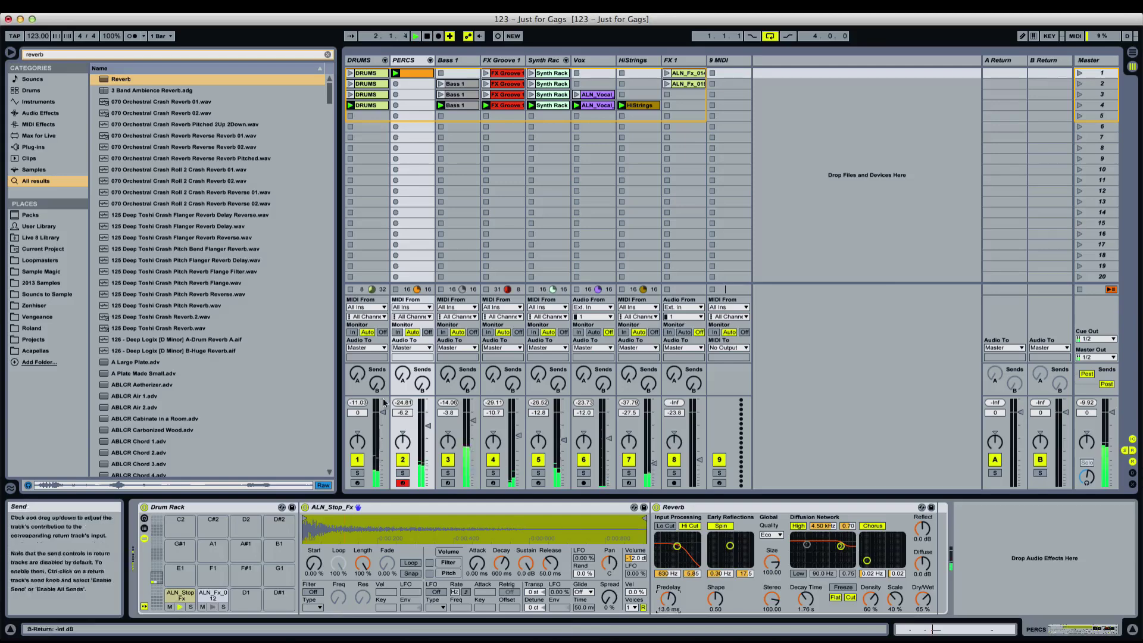
pyautogui.click(403, 402)
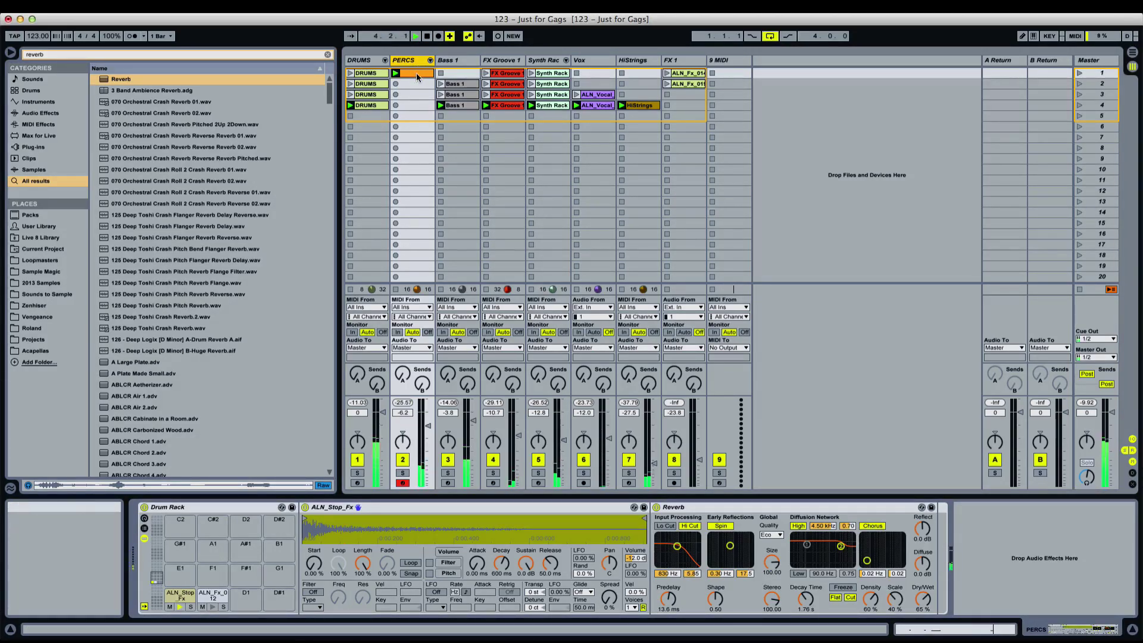
# Move both ALN_Stop_Fx notes in the PERCS clip two beats forward, starting at 2.3.4 and 4.3.4, and return to the track's devices
pyautogui.doubleClick(419, 71)
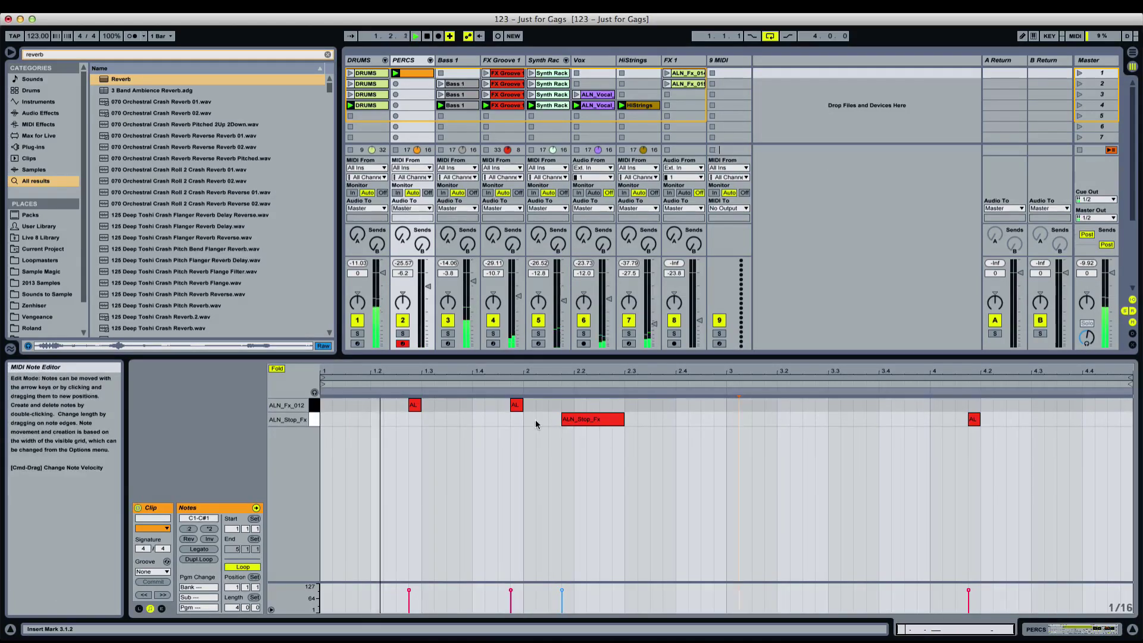
pyautogui.moveTo(539, 423); pyautogui.dragTo(1083, 451)
pyautogui.moveTo(617, 420); pyautogui.dragTo(709, 421)
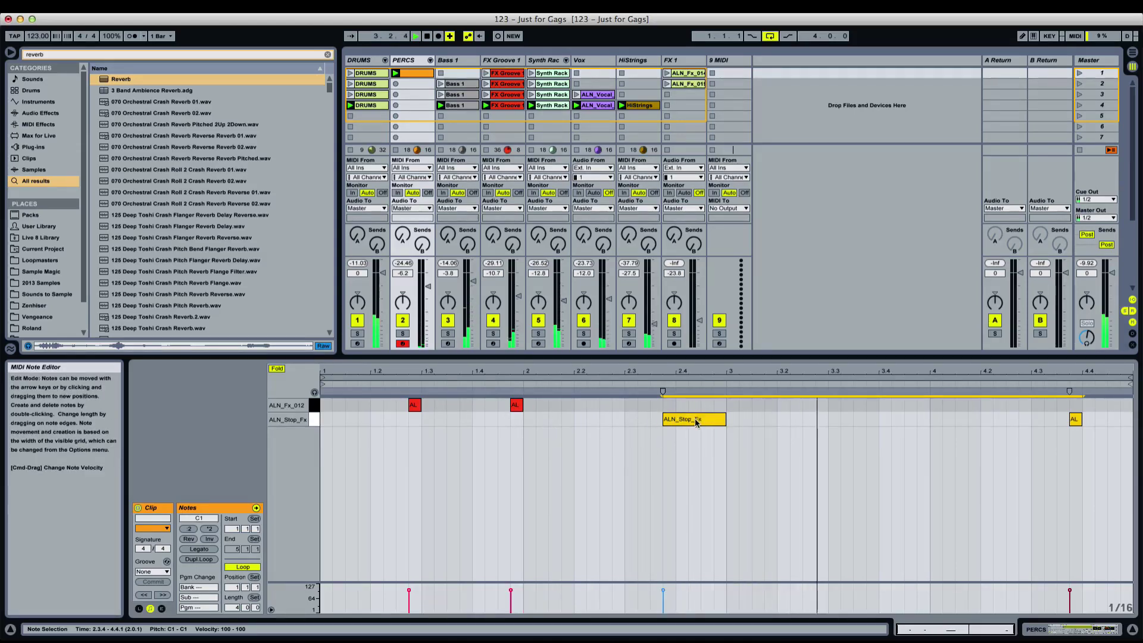
pyautogui.click(598, 428)
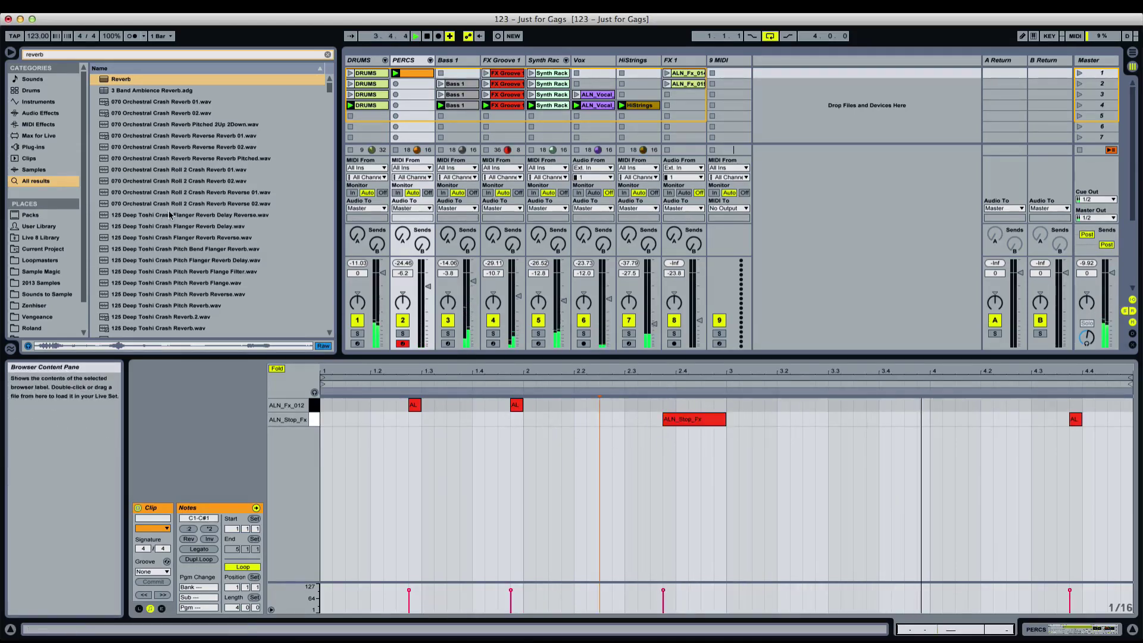
pyautogui.click(520, 423)
pyautogui.doubleClick(421, 61)
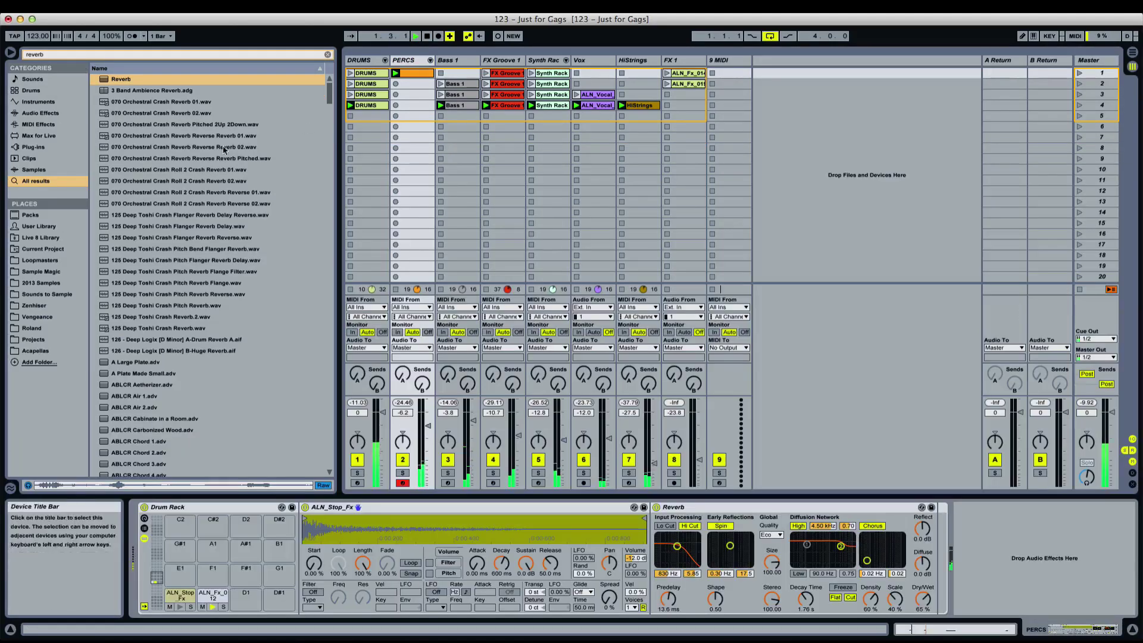
# Clear the browser search and audition the Loopmasters ALN_FX samples from ALN_Fx_013 up to ALN_Fx_010_2
pyautogui.click(328, 54)
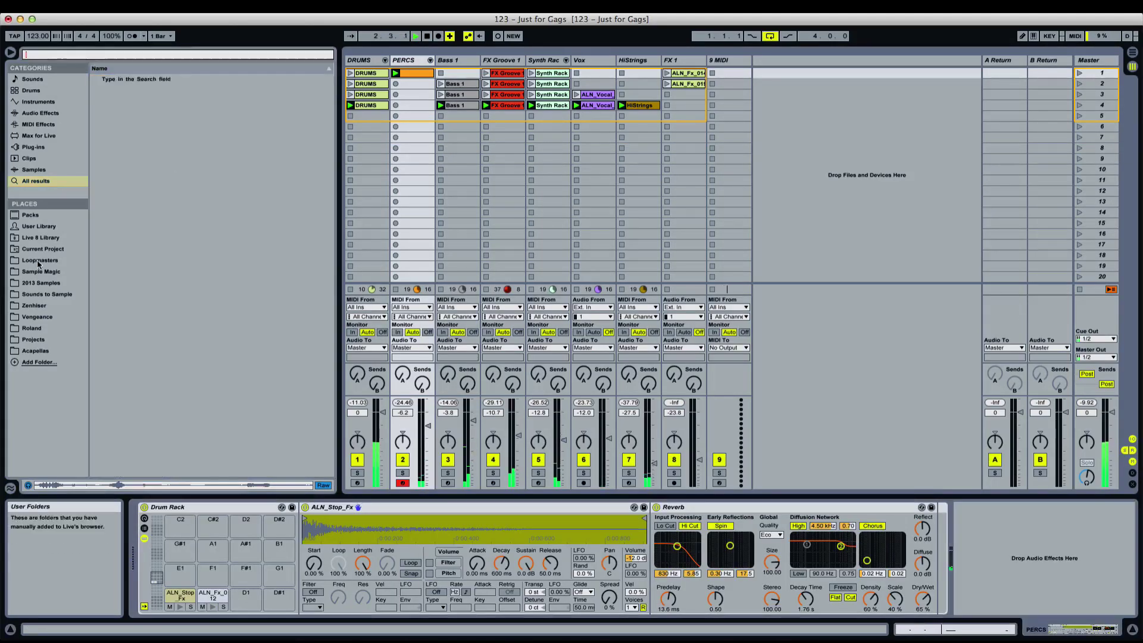
pyautogui.click(219, 272)
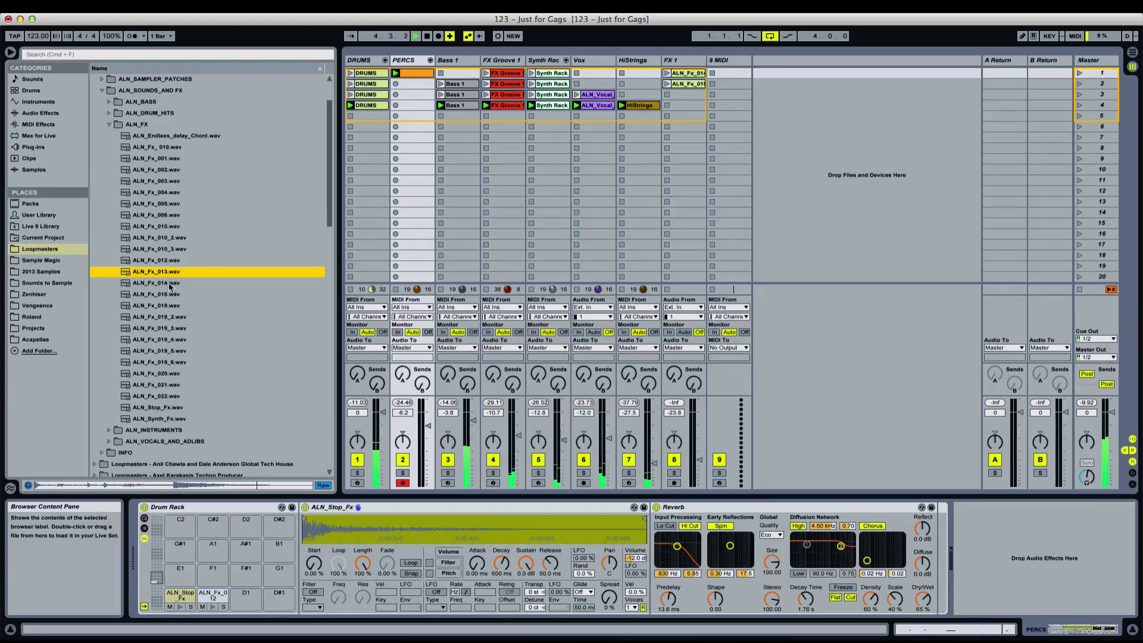
pyautogui.press('Up')
pyautogui.press('Up')
pyautogui.press('Up')
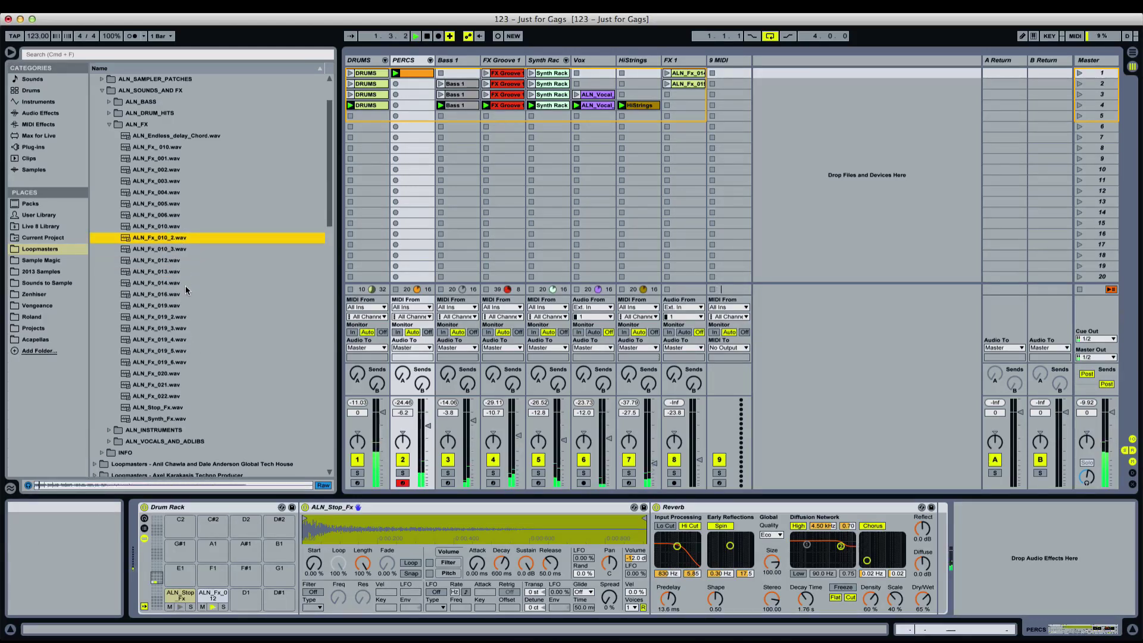
# Unfold the PERCS chain mixer and pan the ALN_Stop_Fx chain to about 38L and the ALN_Fx_012 chain to 40R
pyautogui.click(411, 60)
pyautogui.click(429, 61)
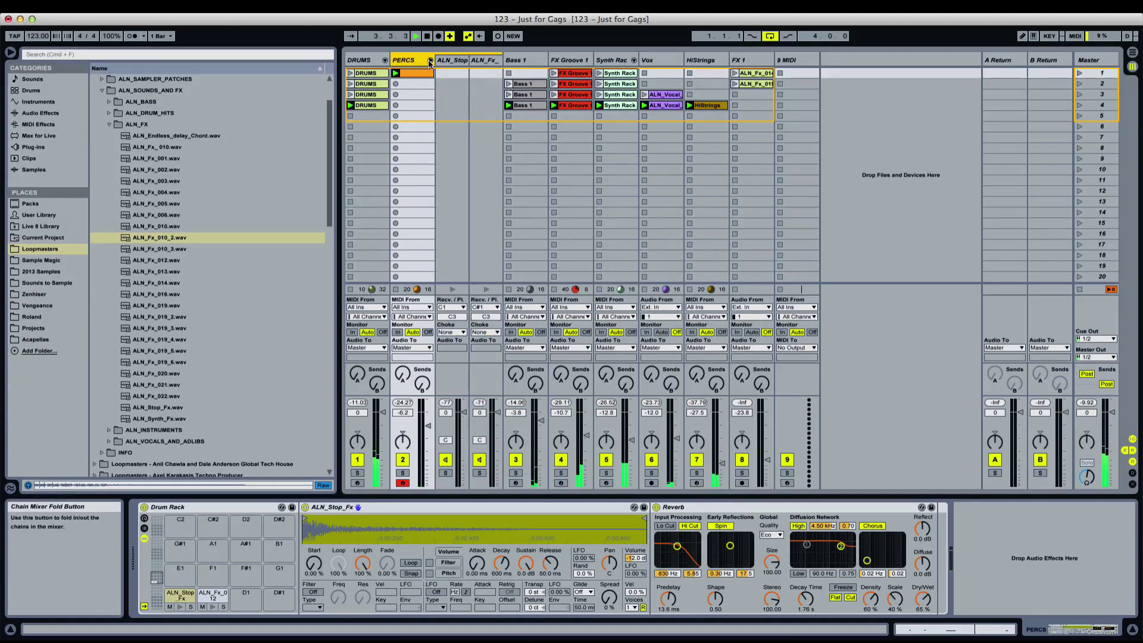
pyautogui.moveTo(445, 439); pyautogui.dragTo(445, 463)
pyautogui.click(479, 440)
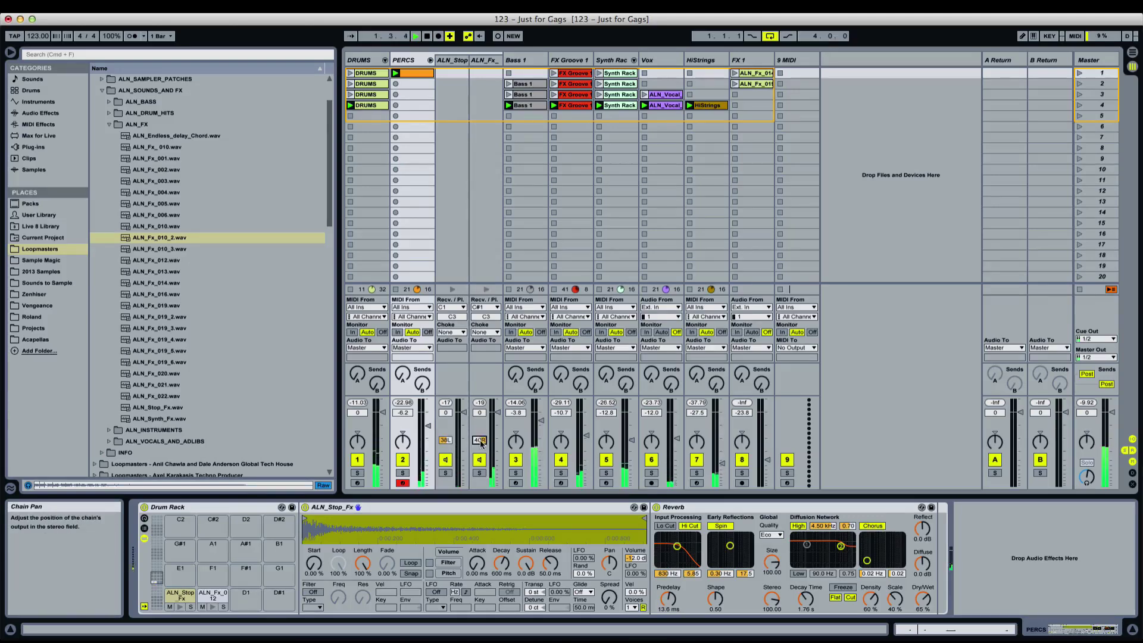
# Reset the peak levels and lower the PERCS track volume to -8.4 dB
pyautogui.click(478, 403)
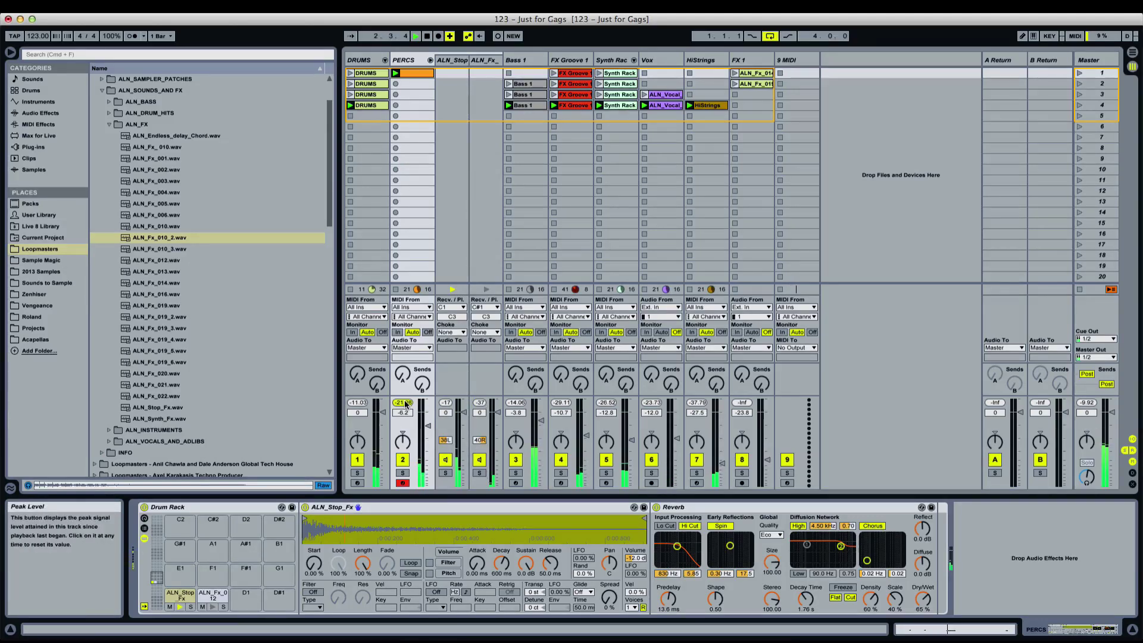
pyautogui.click(405, 403)
pyautogui.click(438, 430)
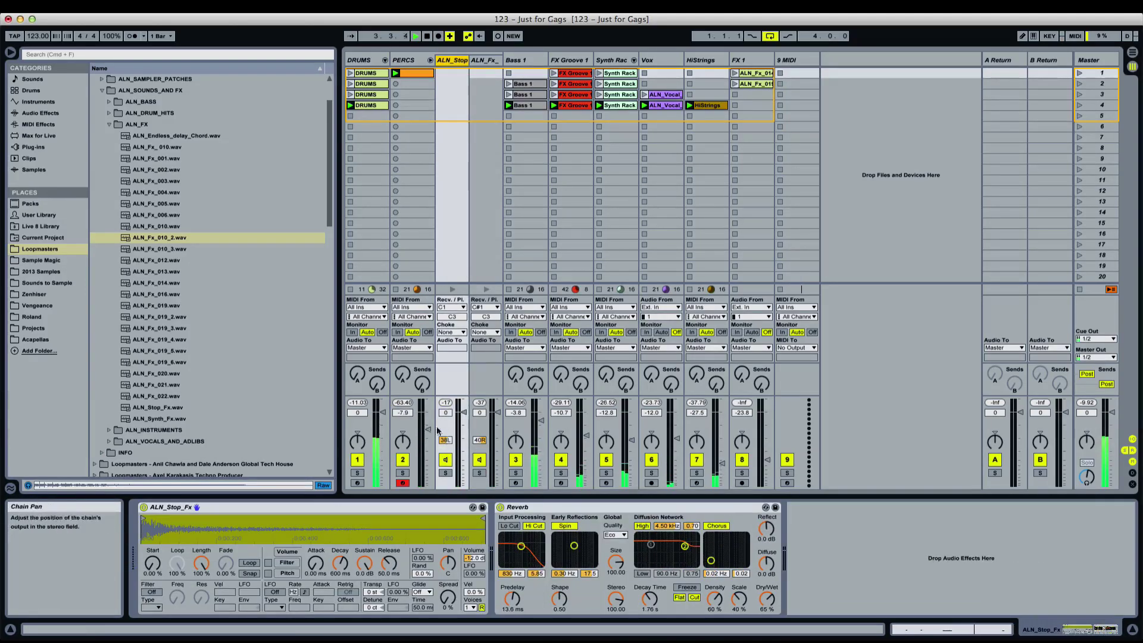
pyautogui.moveTo(402, 413); pyautogui.dragTo(402, 414)
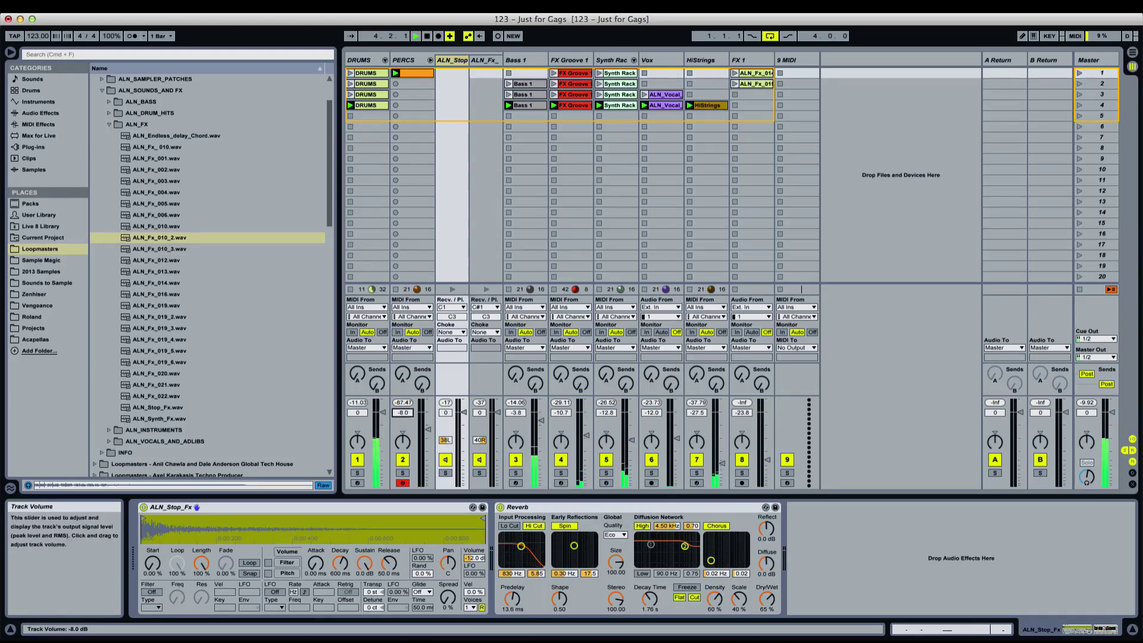
# Check the first samples in the ALN_FX folder, collapse that pack's folders and look through the Loopmasters pack list
pyautogui.click(142, 124)
pyautogui.press('Down')
pyautogui.press('Down')
pyautogui.press('Up')
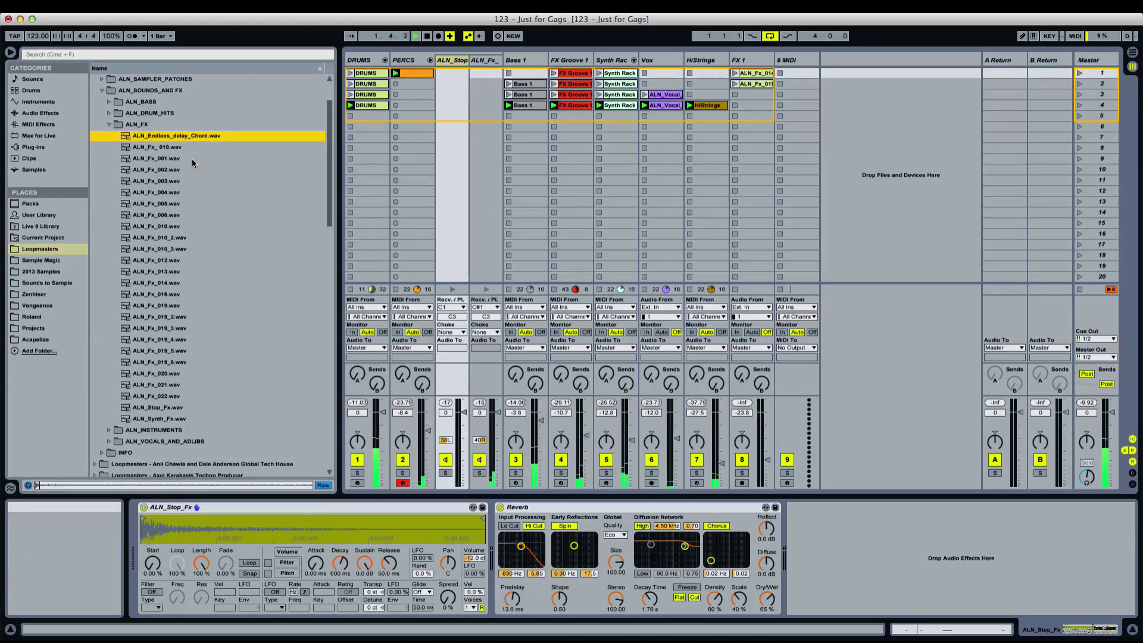
pyautogui.press('Down')
pyautogui.press('Down')
pyautogui.press('Down')
pyautogui.press('Left')
pyautogui.press('Left')
pyautogui.press('Left')
pyautogui.press('Left')
pyautogui.press('Left')
pyautogui.press('Left')
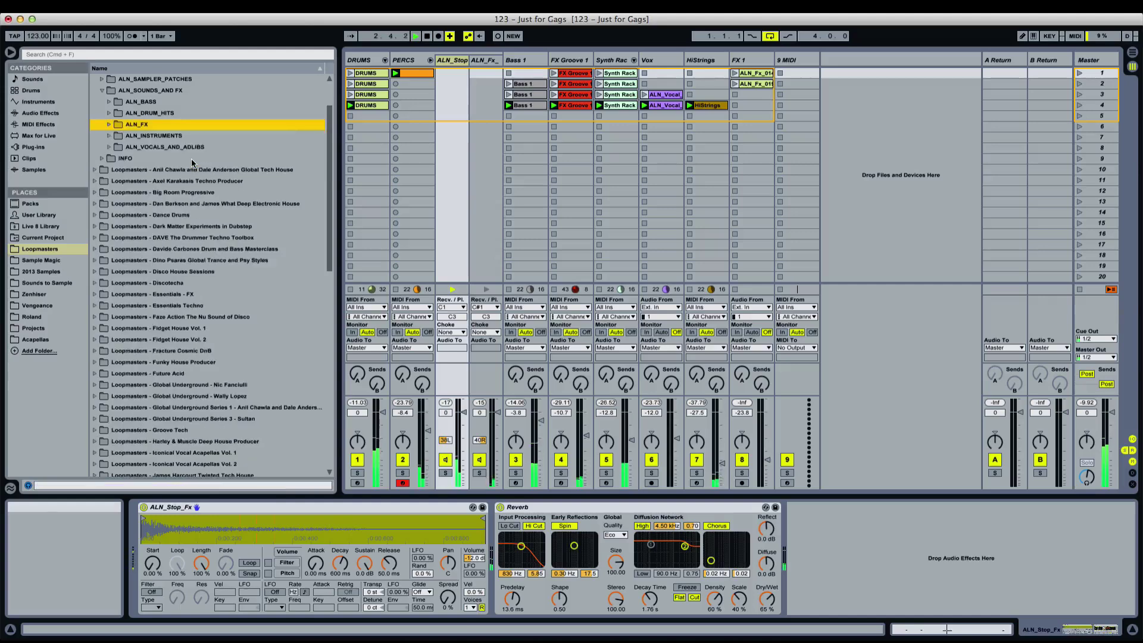
pyautogui.click(192, 159)
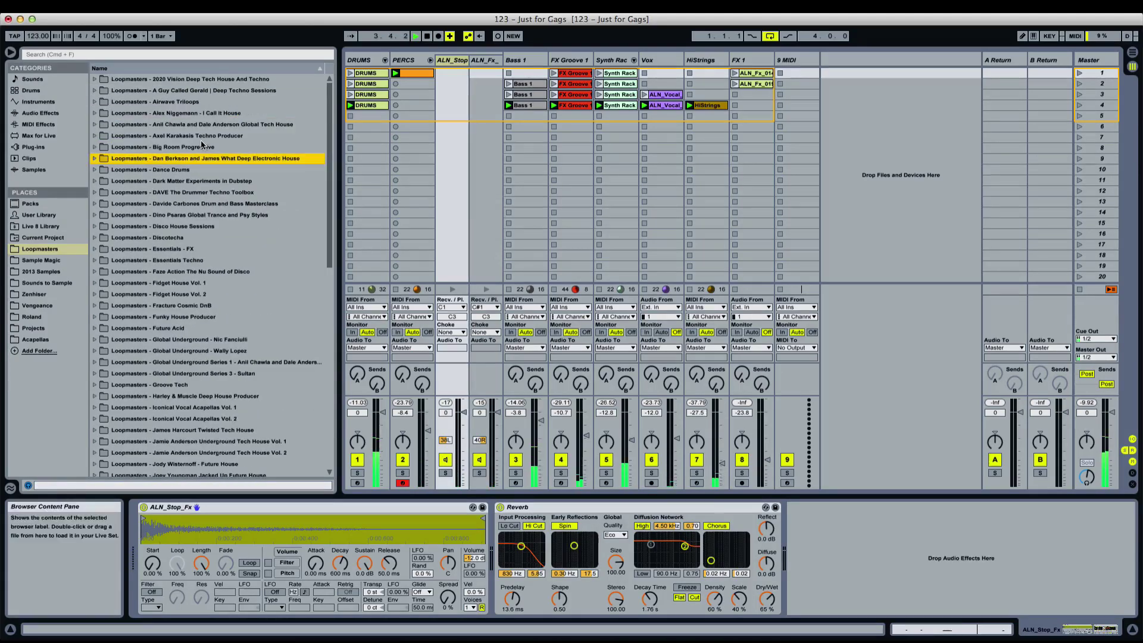
pyautogui.click(208, 137)
# Review the devices on the Vox, Bass 1 and FX Groove 1 tracks, including the ALN_Fx_001 sample layers, and return to PERCS
pyautogui.click(483, 54)
pyautogui.click(658, 60)
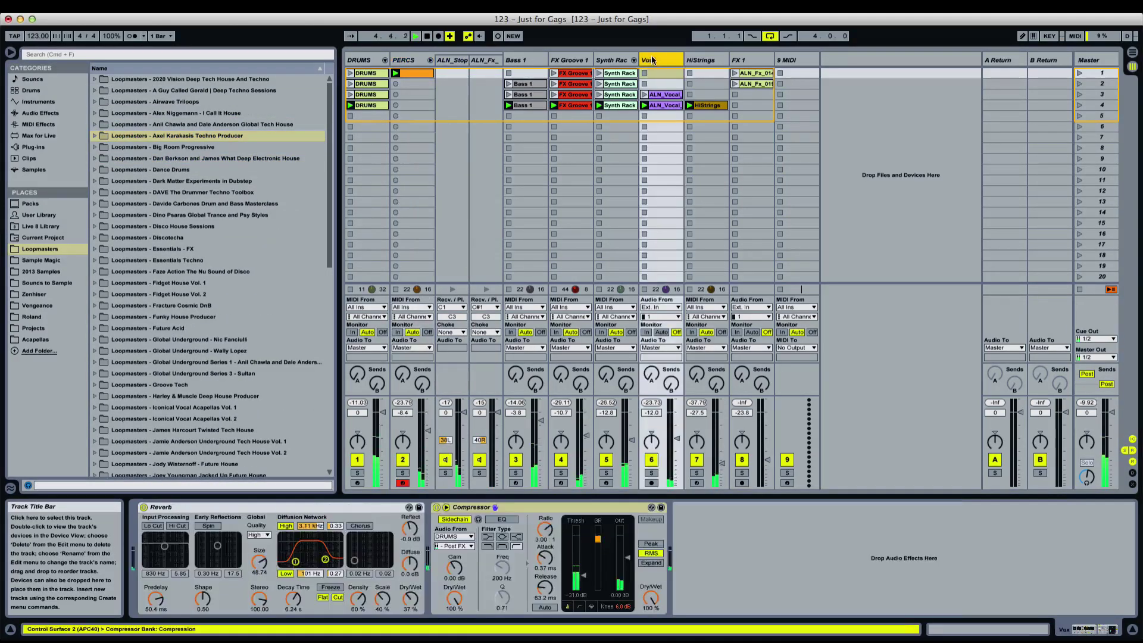
pyautogui.click(526, 60)
pyautogui.click(566, 60)
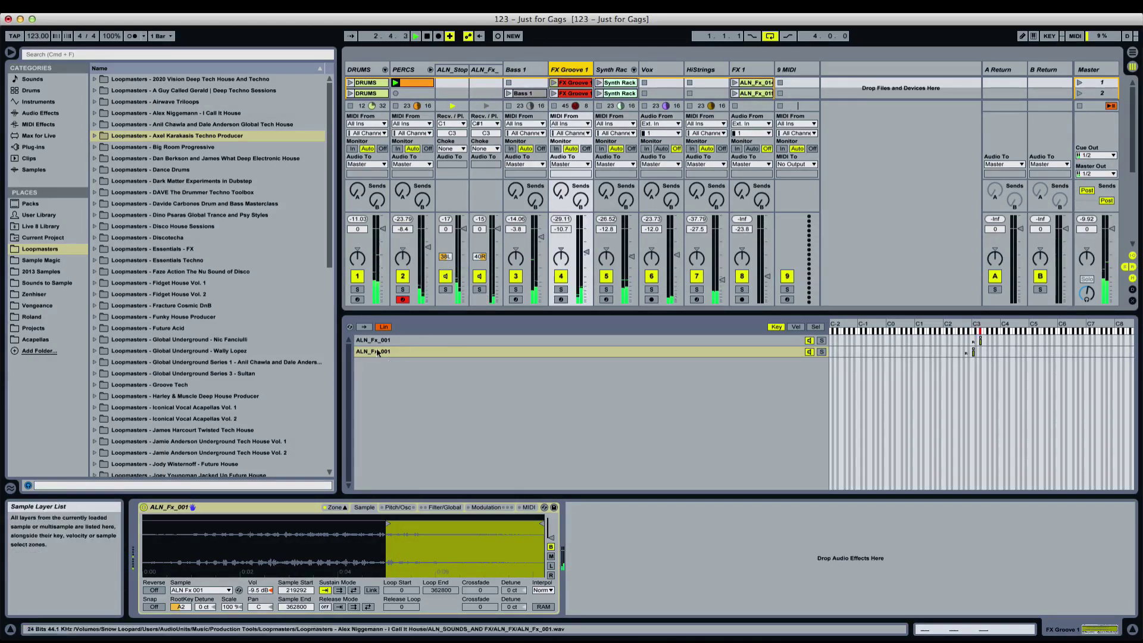
pyautogui.scroll(-6, 568, 90)
pyautogui.scroll(6, 568, 94)
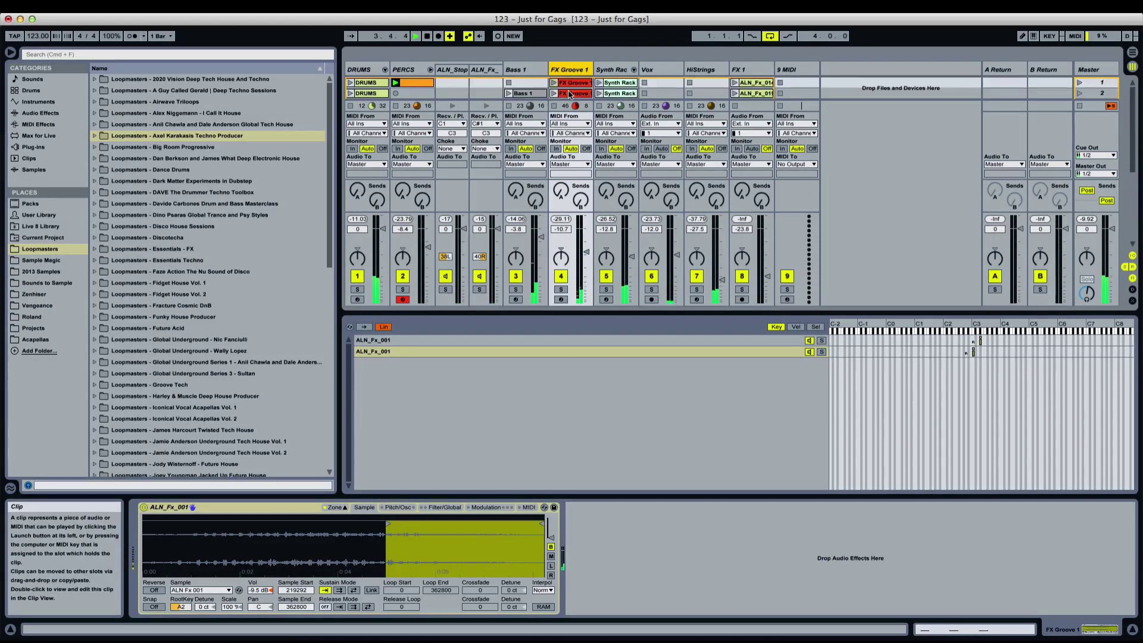
pyautogui.click(402, 70)
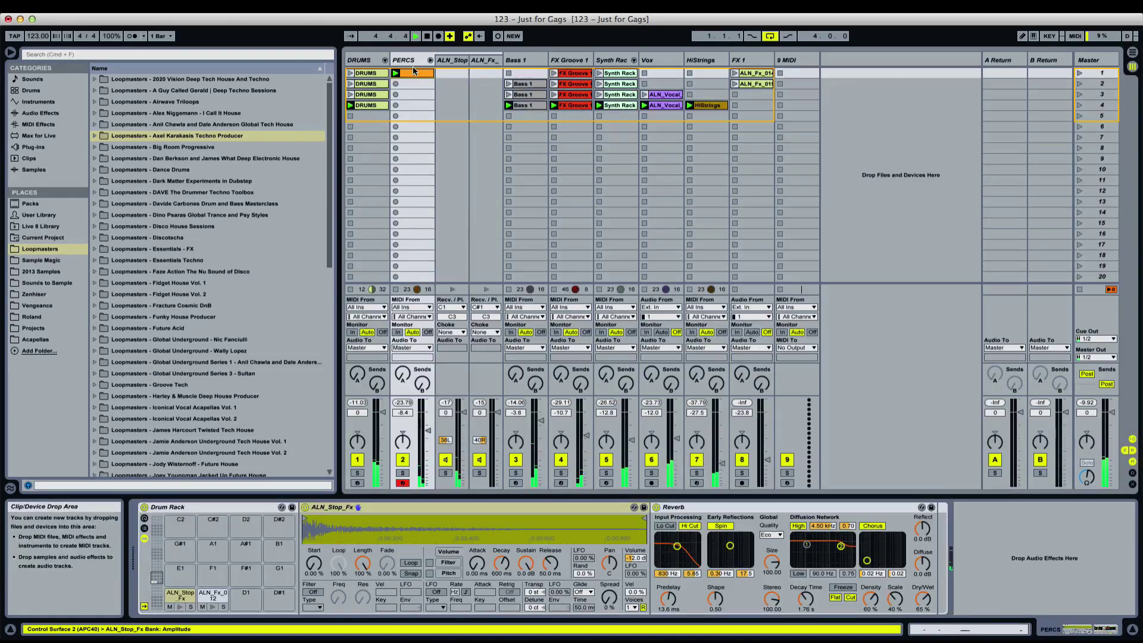
# Browse the Loopmasters Jamie Anderson Underground Tech House Vol. 1 pack to JA_SOUNDS AND FX, ANALOGUE SYNTH SOUNDS, KEY G
pyautogui.click(211, 137)
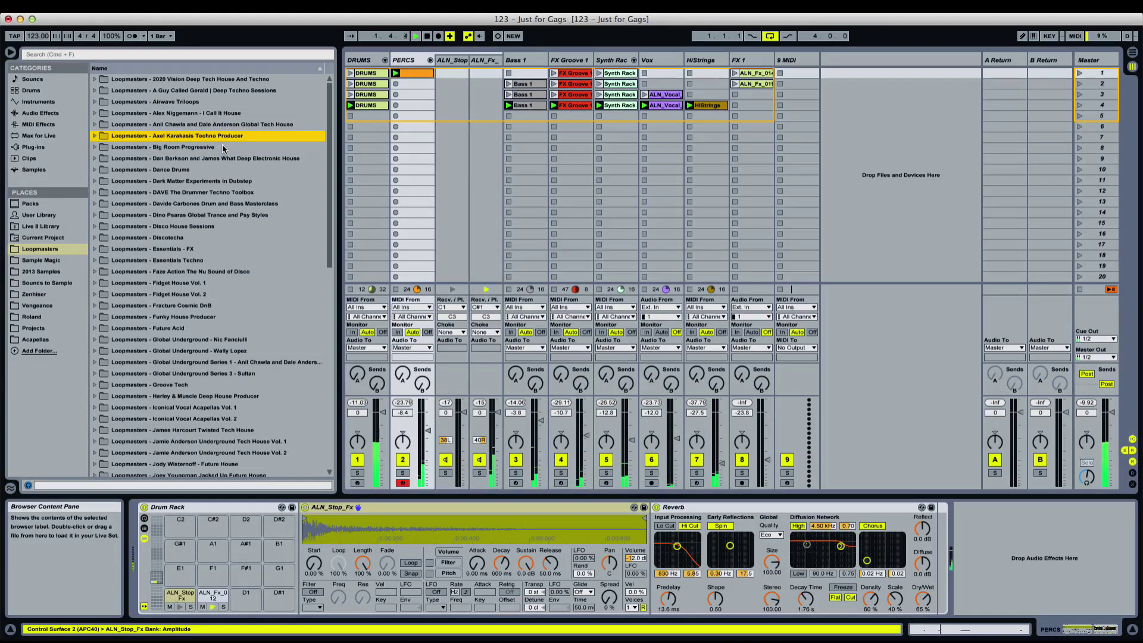
pyautogui.click(229, 181)
pyautogui.scroll(-8, 232, 189)
pyautogui.click(232, 182)
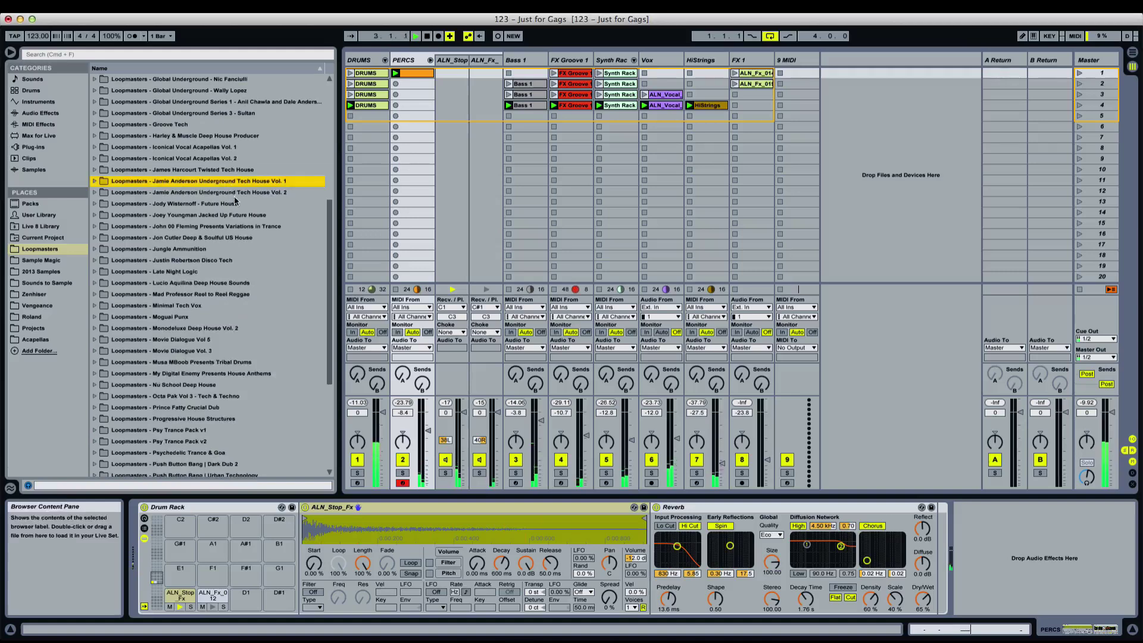
pyautogui.press('Right')
pyautogui.press('Down')
pyautogui.press('Down')
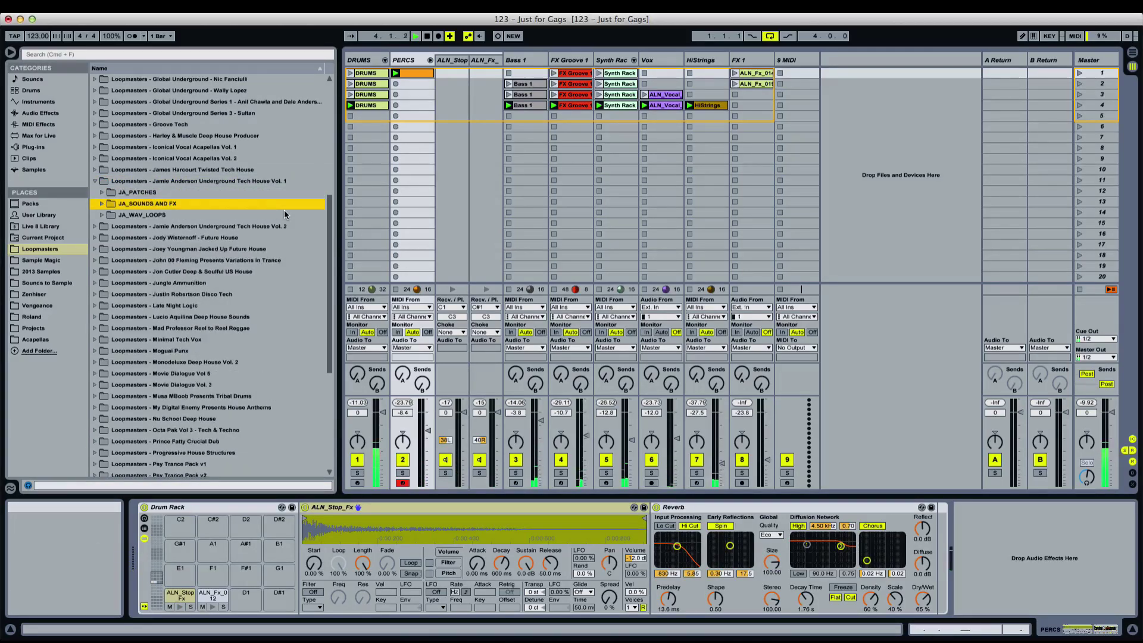
pyautogui.press('Right')
pyautogui.press('Down')
pyautogui.press('Right')
pyautogui.press('Down')
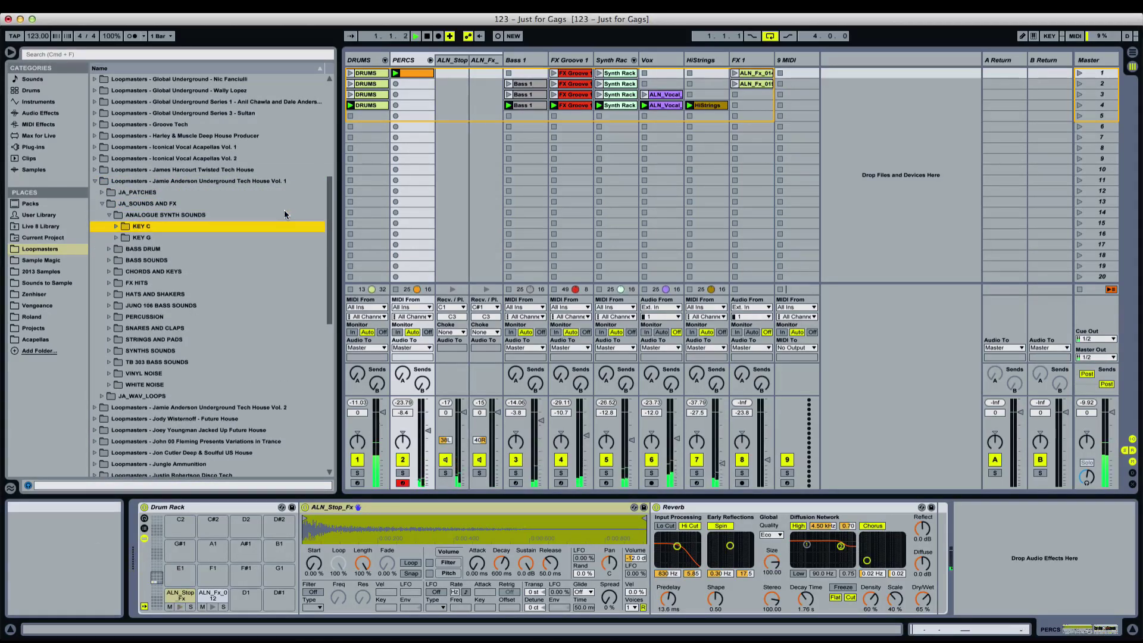
pyautogui.press('Down')
pyautogui.press('Right')
# Open the KEY G folder and audition its JA_G_ANALOG-SYNTH samples from 001 through 029
pyautogui.press('Down')
pyautogui.press('Down')
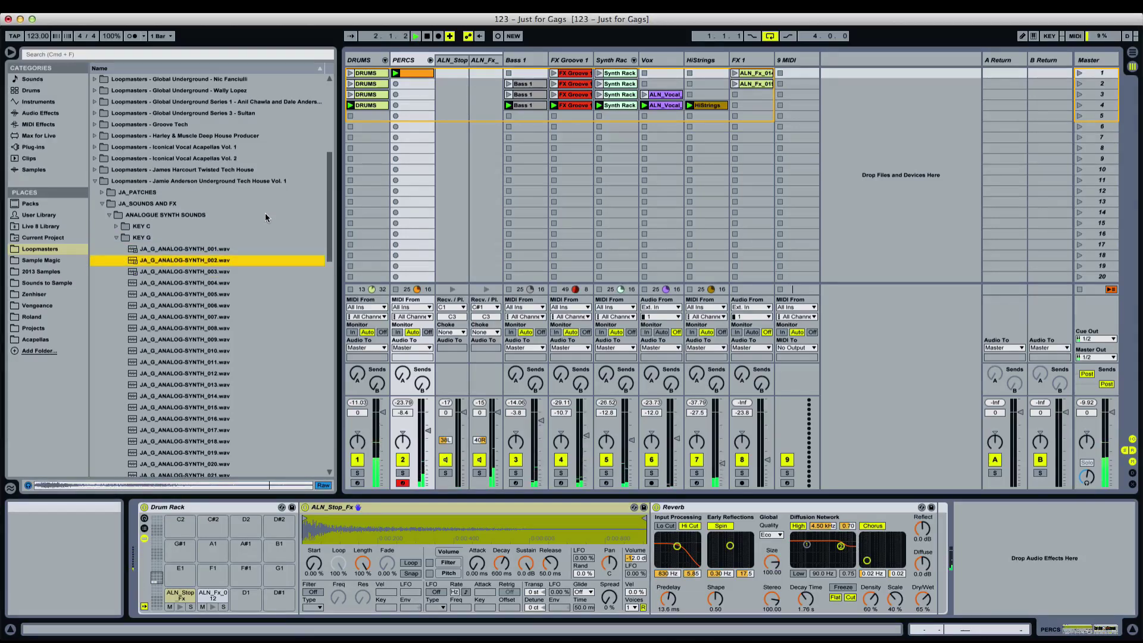
pyautogui.press('Down')
pyautogui.press('Up')
pyautogui.press('Down')
pyautogui.press('Down')
pyautogui.press('Down')
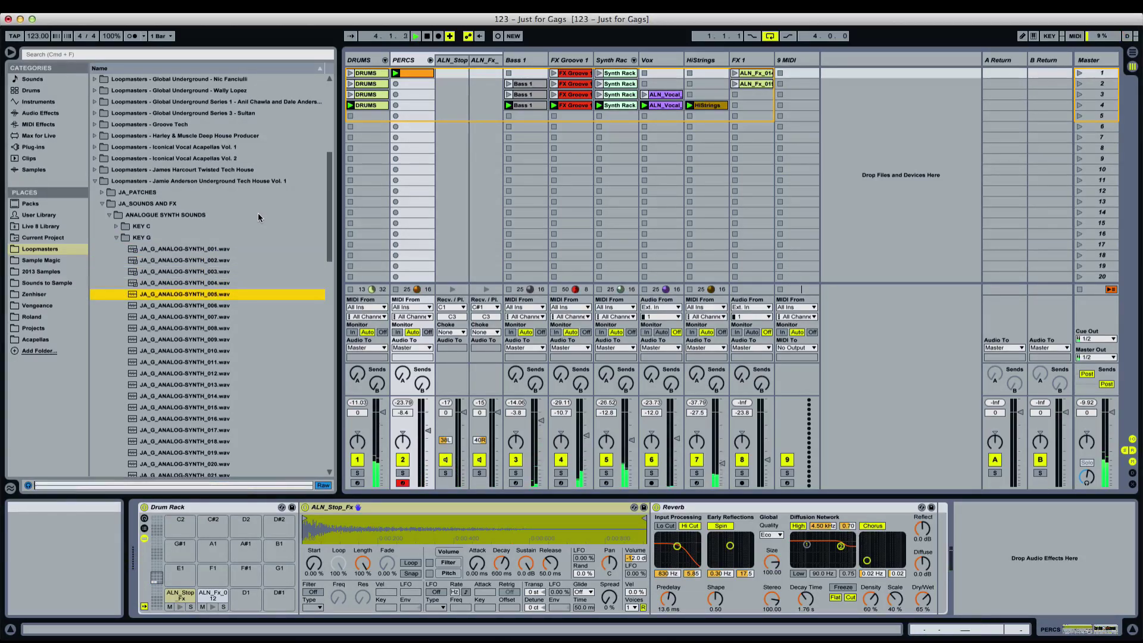
pyautogui.press('Down')
pyautogui.press('Down')
pyautogui.press('Down')
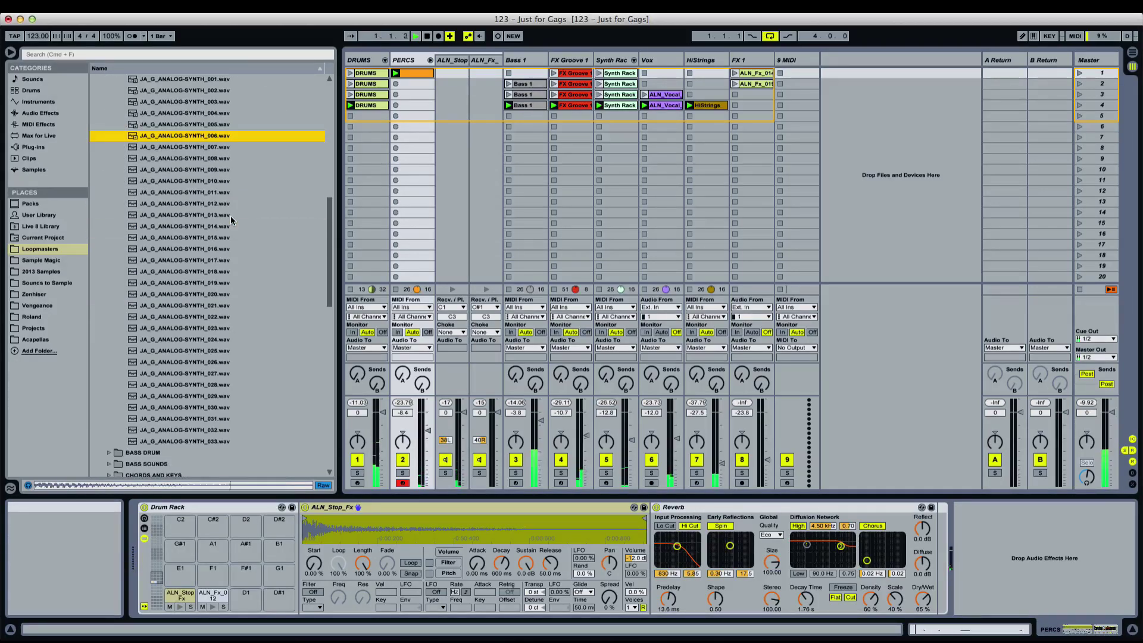
pyautogui.press('Down')
pyautogui.press('Down')
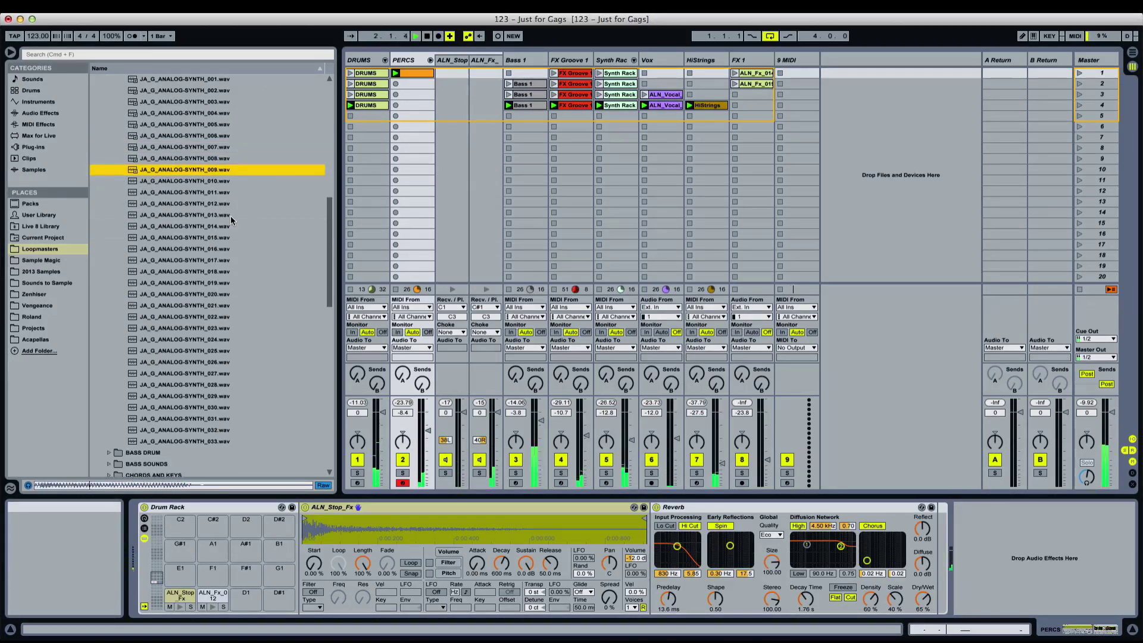
pyautogui.press('Down')
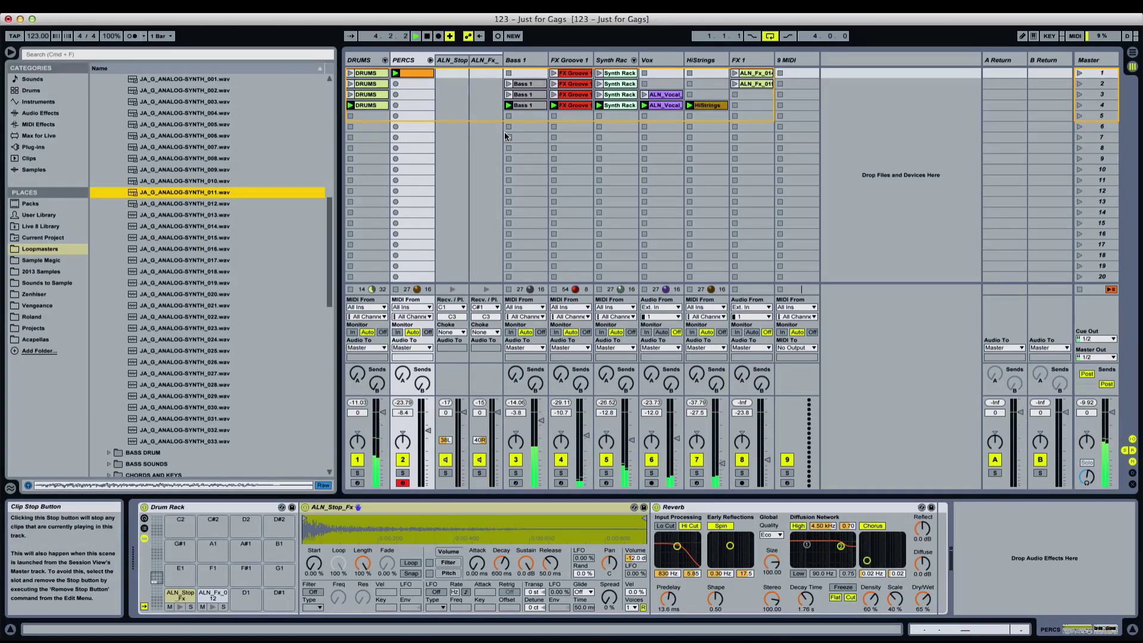
pyautogui.press('Down')
pyautogui.press('Down')
pyautogui.press('Down')
pyautogui.press('Down')
pyautogui.press('Down')
pyautogui.press('Down')
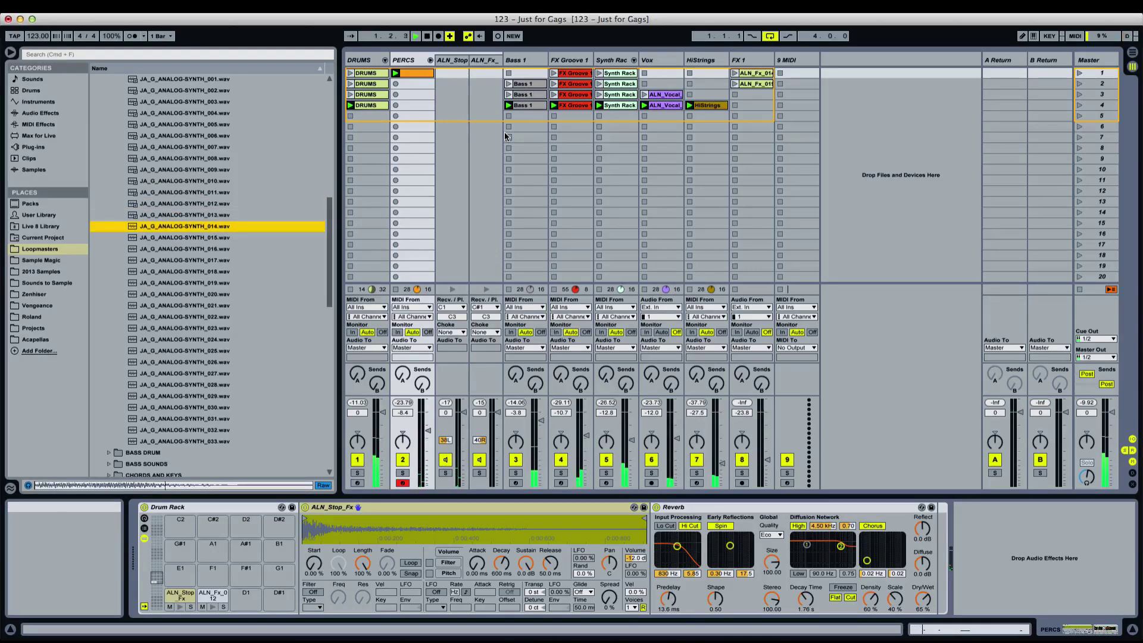
pyautogui.press('Down')
pyautogui.press('Down')
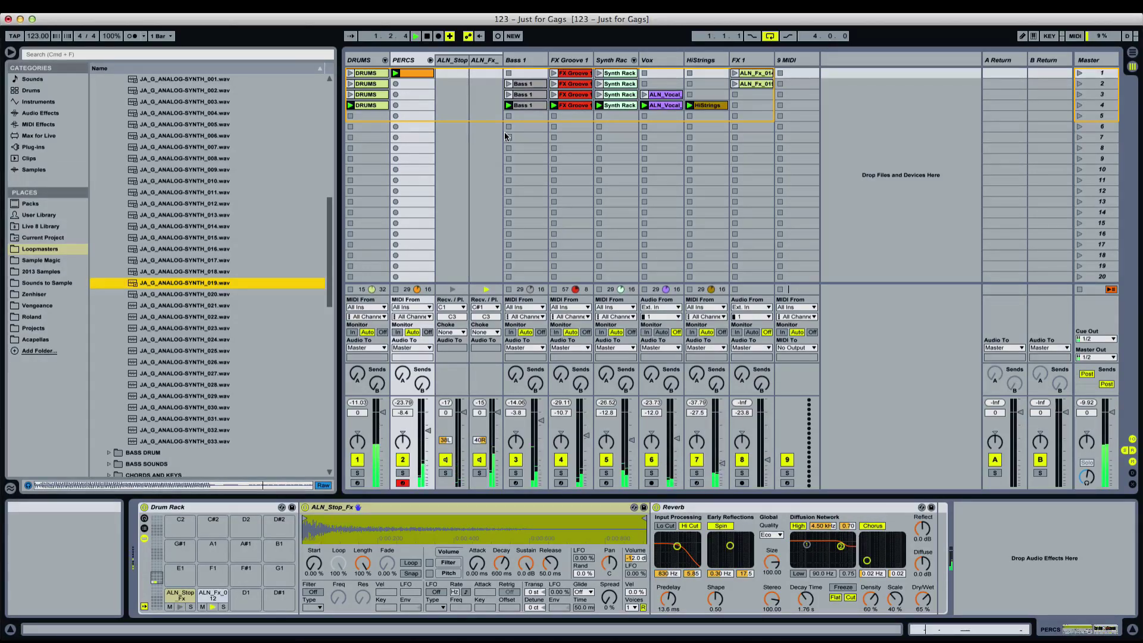
pyautogui.press('Down')
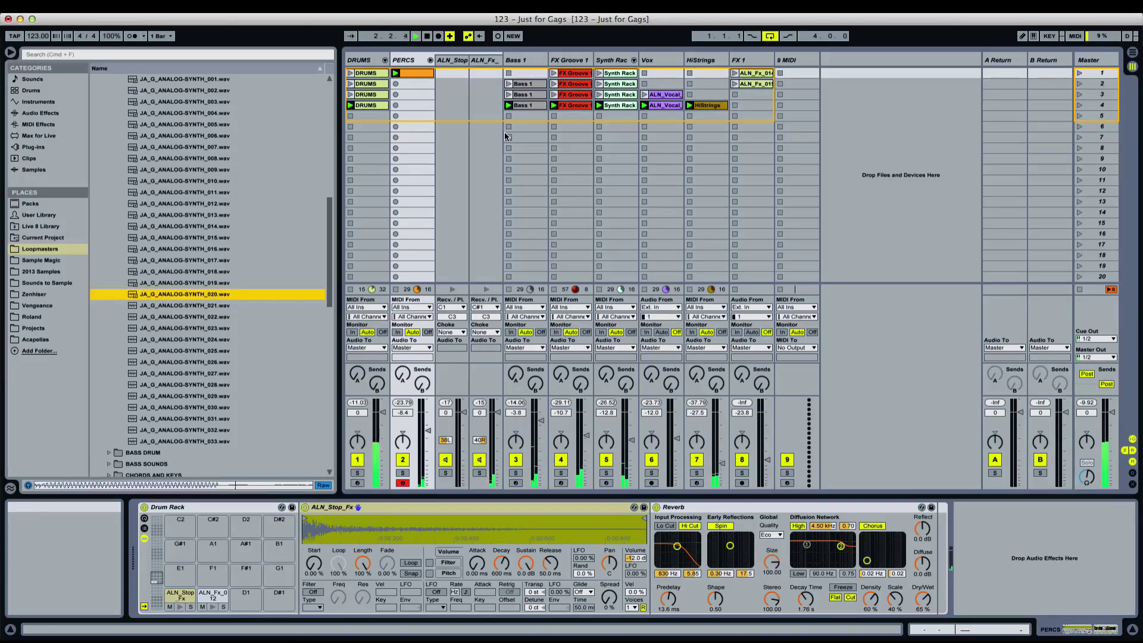
pyautogui.press('Down')
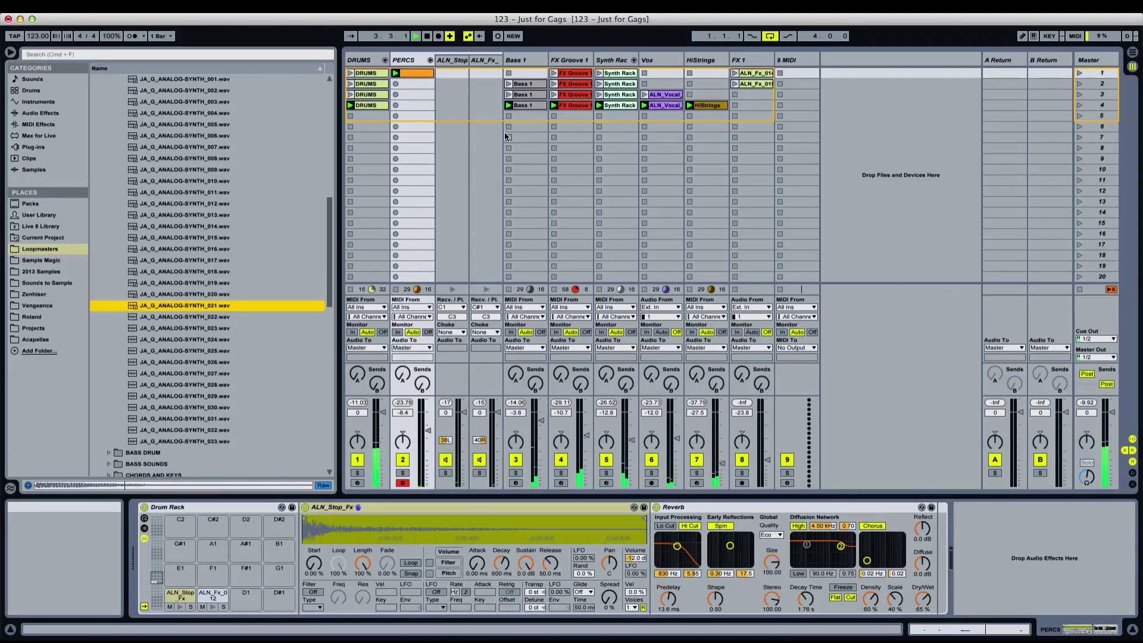
pyautogui.press('Down')
pyautogui.press('Down')
pyautogui.press('Down')
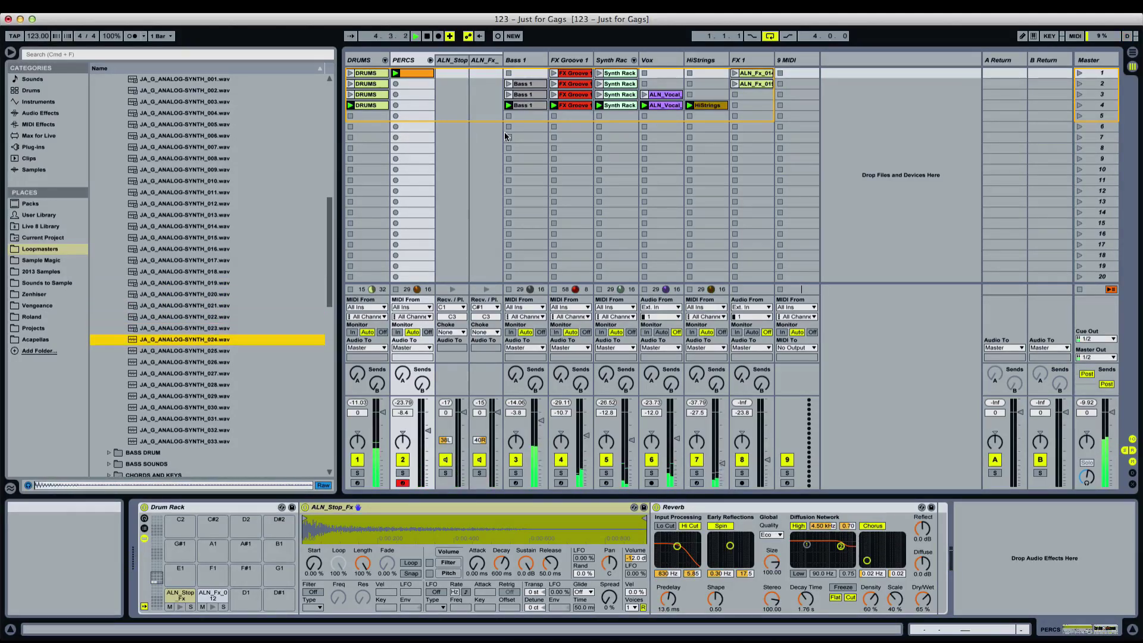
pyautogui.press('Down')
pyautogui.press('Down')
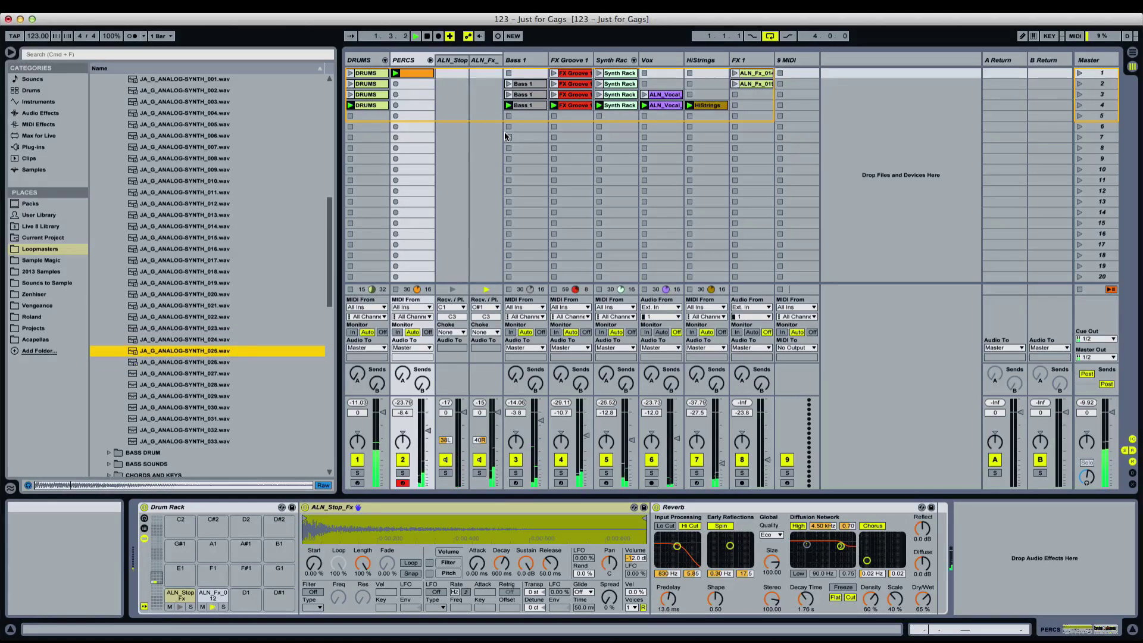
pyautogui.press('Down')
pyautogui.press('Down')
pyautogui.press('Down')
pyautogui.press('Up')
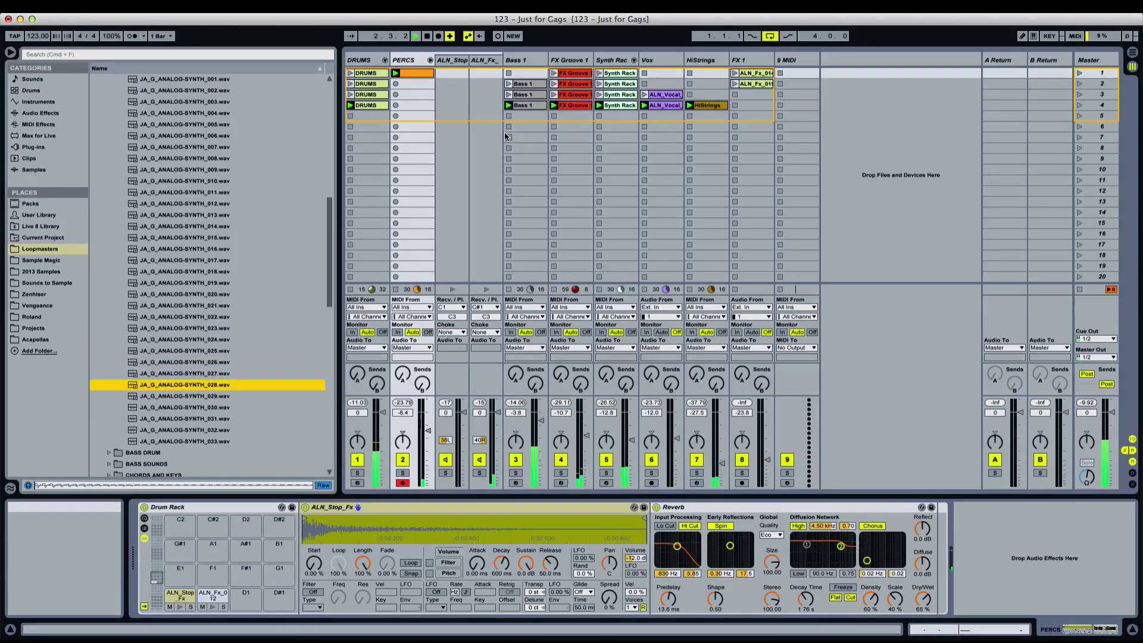
pyautogui.press('Down')
pyautogui.press('Down')
pyautogui.press('Up')
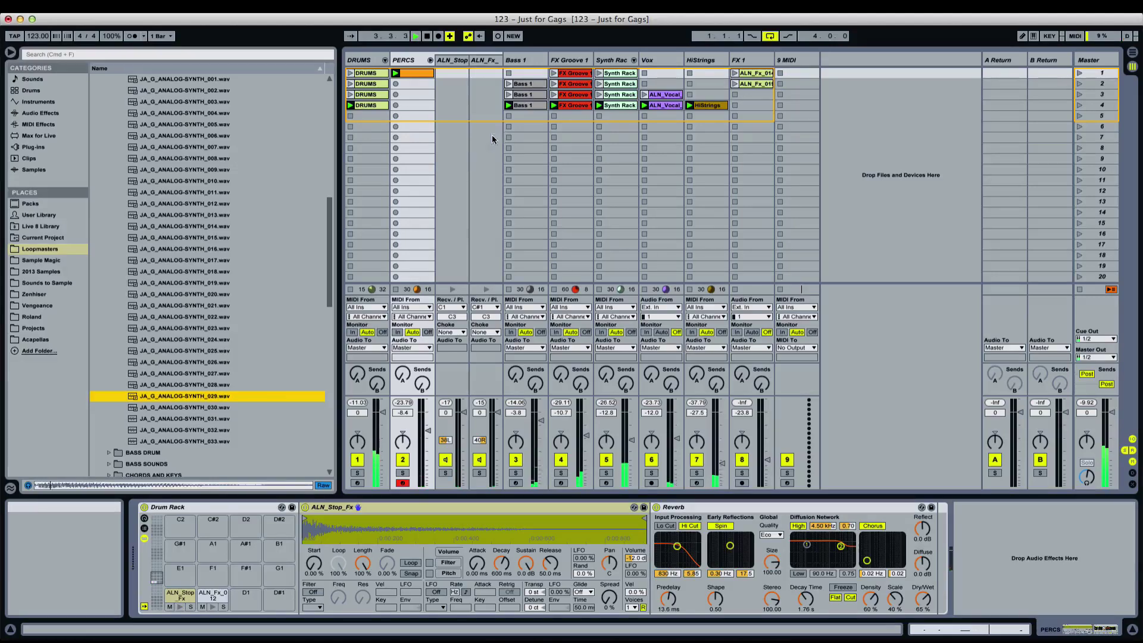
# Load JA_G_ANALOG-SYNTH_029.wav onto the empty MIDI track 9 and convert its Simpler to Sampler with root key G3
pyautogui.click(797, 60)
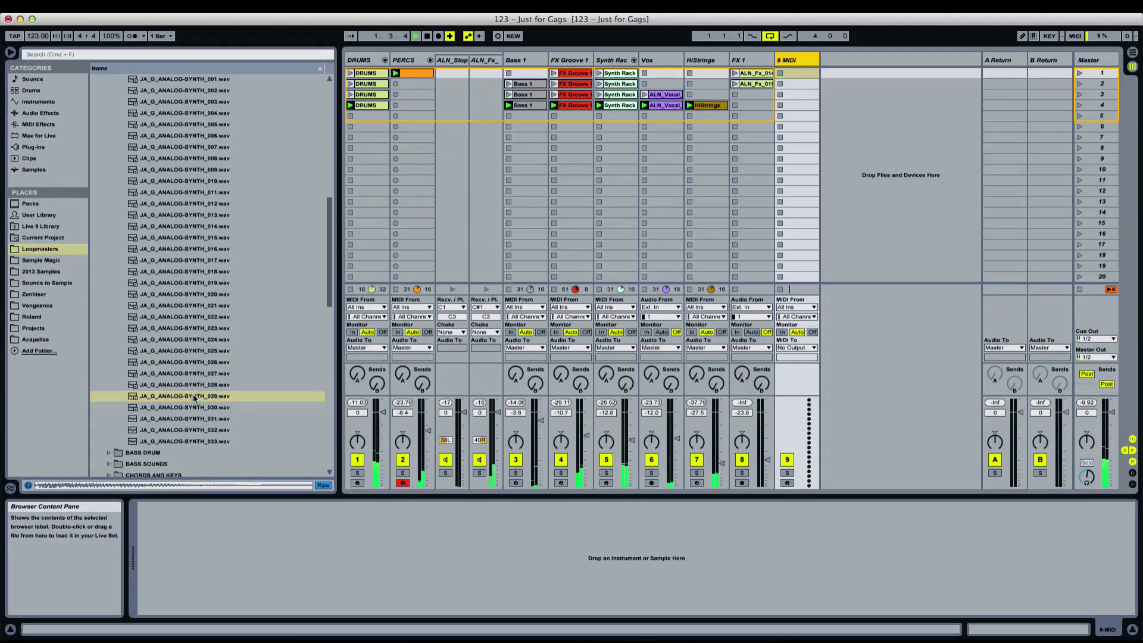
pyautogui.moveTo(194, 398); pyautogui.dragTo(256, 516)
pyautogui.rightClick(290, 507)
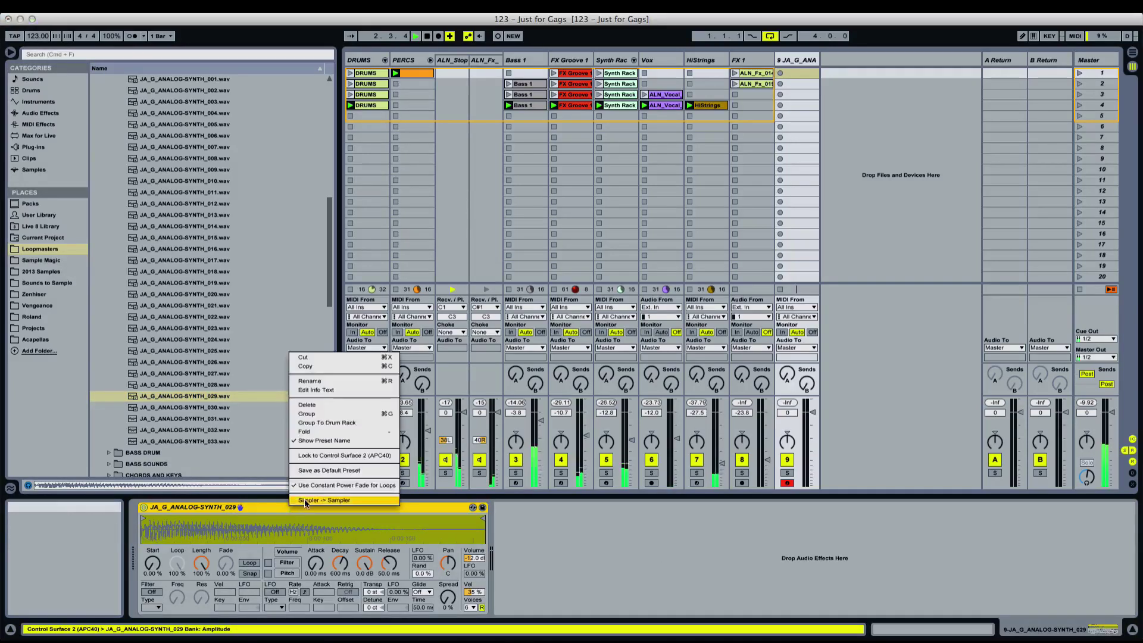
pyautogui.click(322, 500)
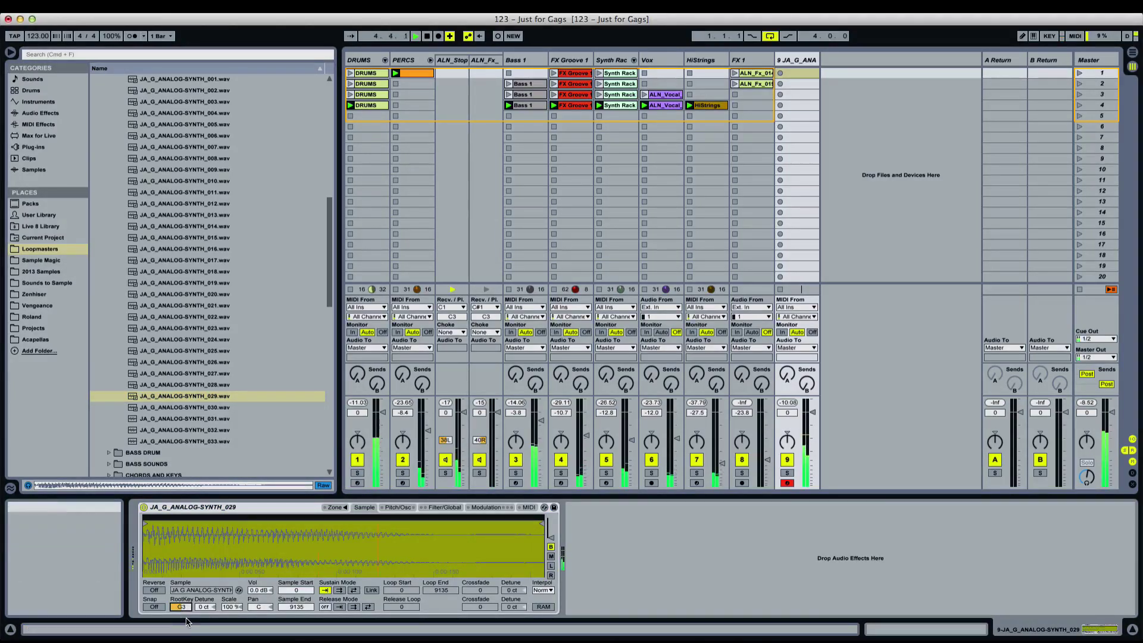
# Lower the new synth track's volume to -13.8 dB and record a four-bar MIDI clip in its first slot
pyautogui.moveTo(786, 412); pyautogui.dragTo(814, 426)
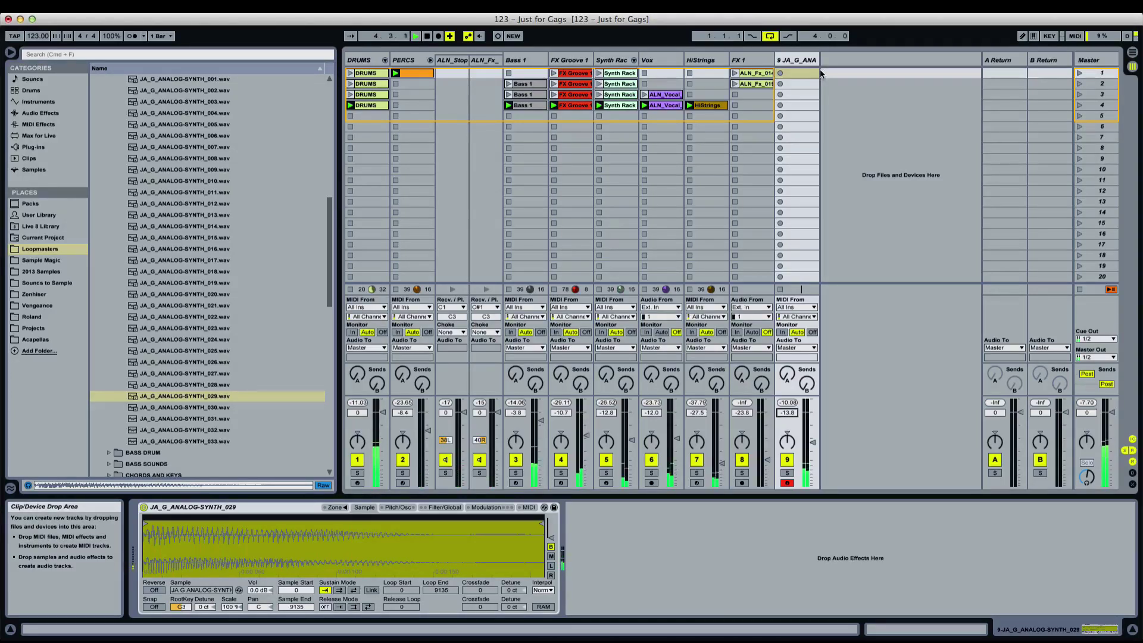
pyautogui.click(781, 72)
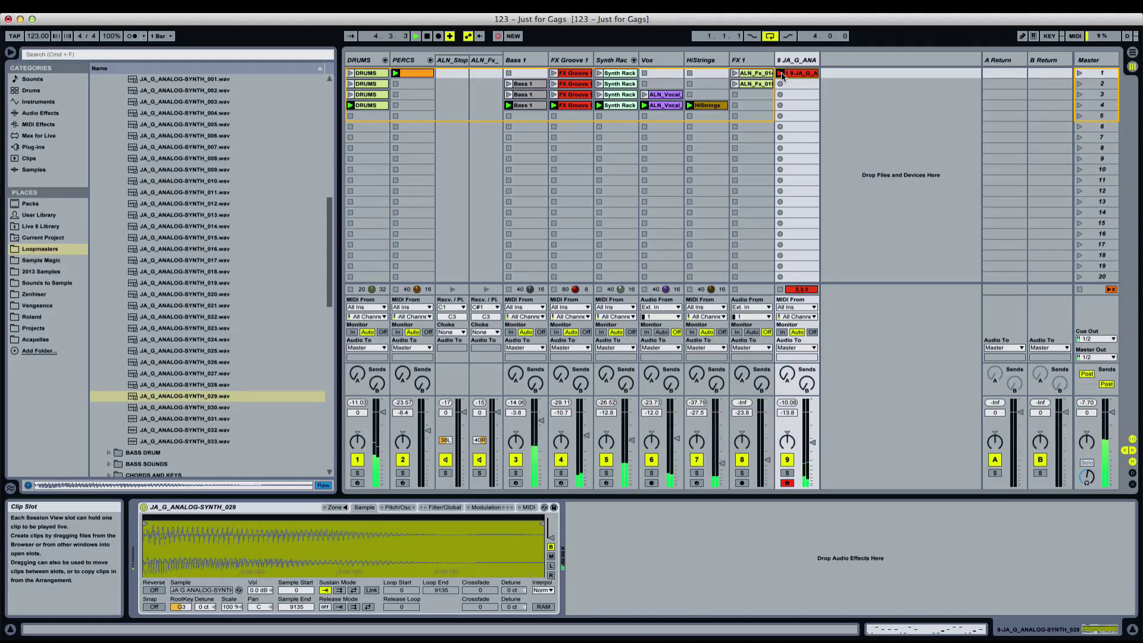
pyautogui.doubleClick(804, 74)
pyautogui.click(557, 475)
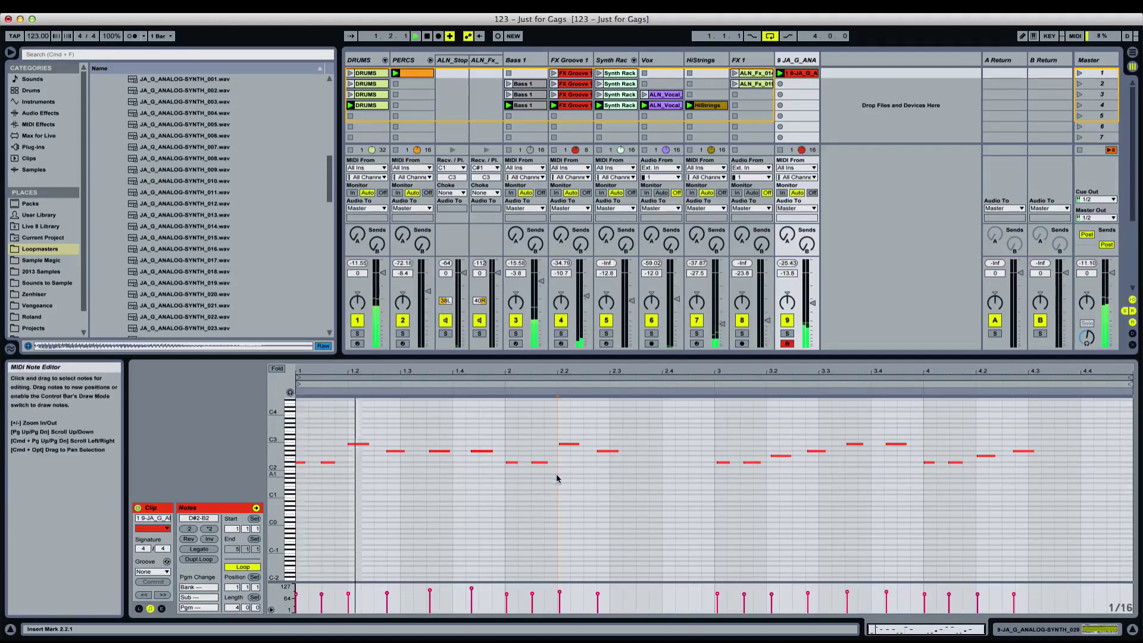
# Quantize all the notes in the recorded synth clip
pyautogui.click(688, 434)
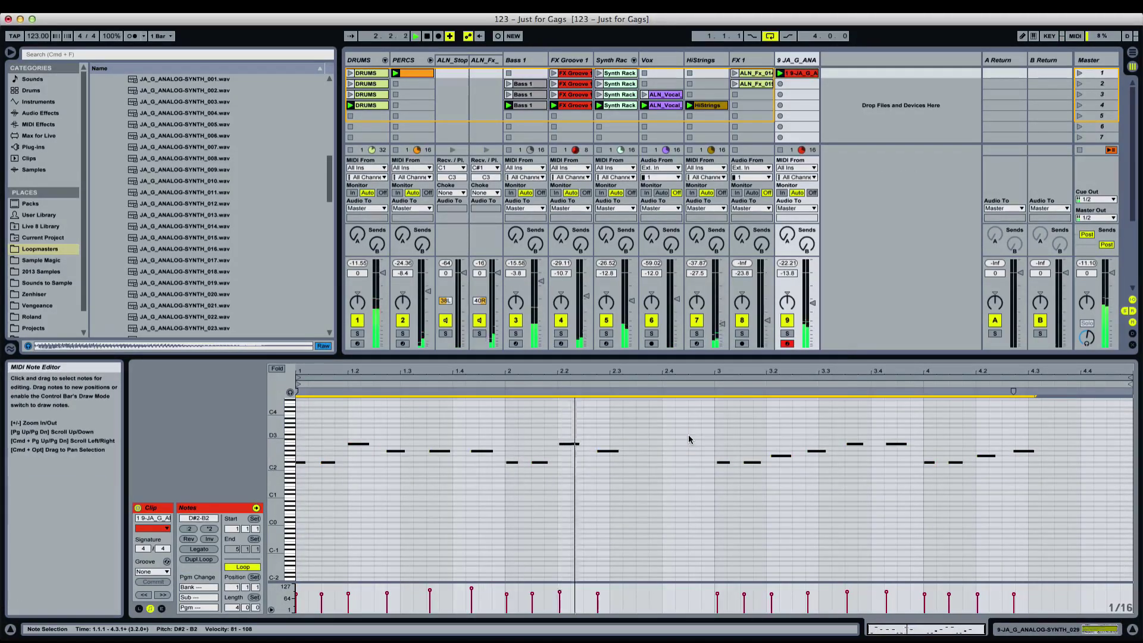
pyautogui.rightClick(688, 434)
pyautogui.press('Escape')
pyautogui.press('super+u')
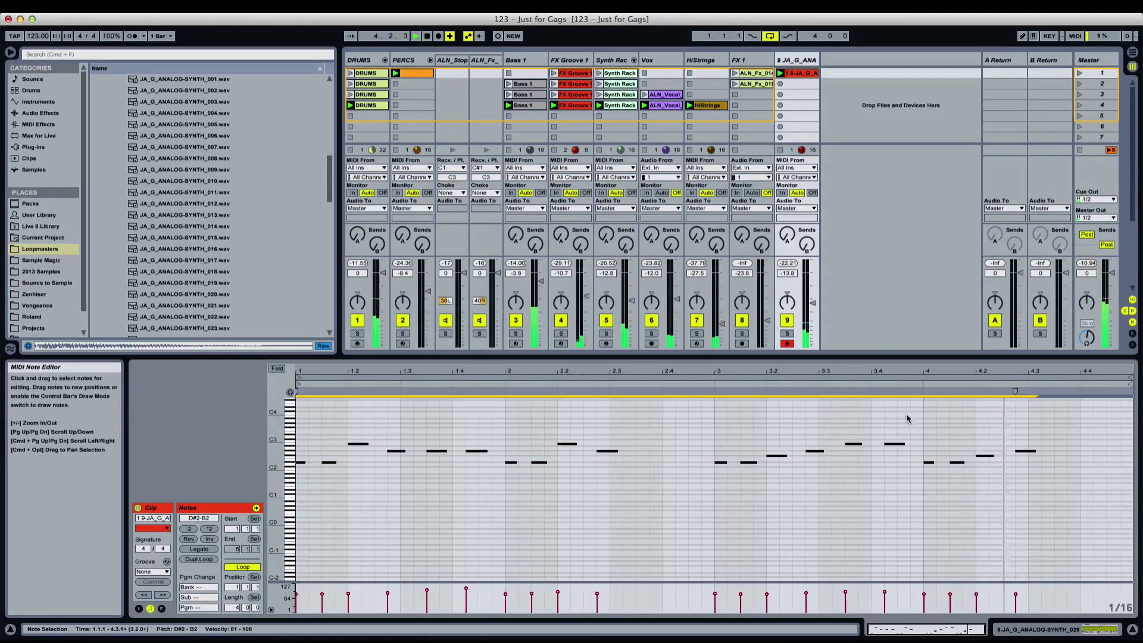
pyautogui.click(921, 428)
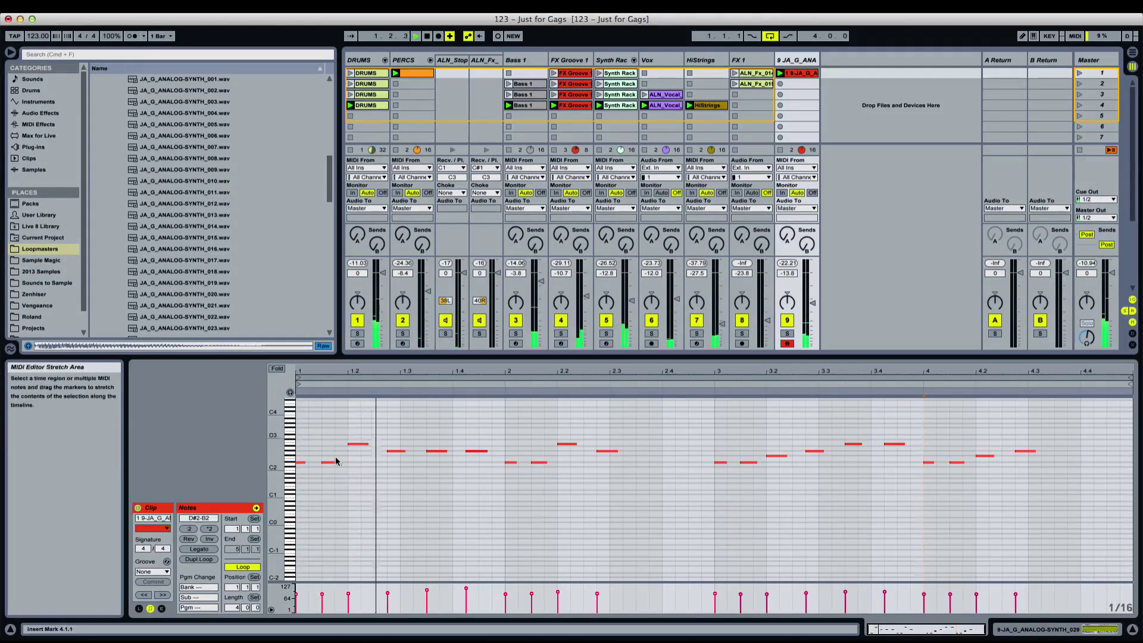
# Apply an MPC 16 groove to the synth clip and reset the track's peak level
pyautogui.click(159, 571)
pyautogui.click(152, 582)
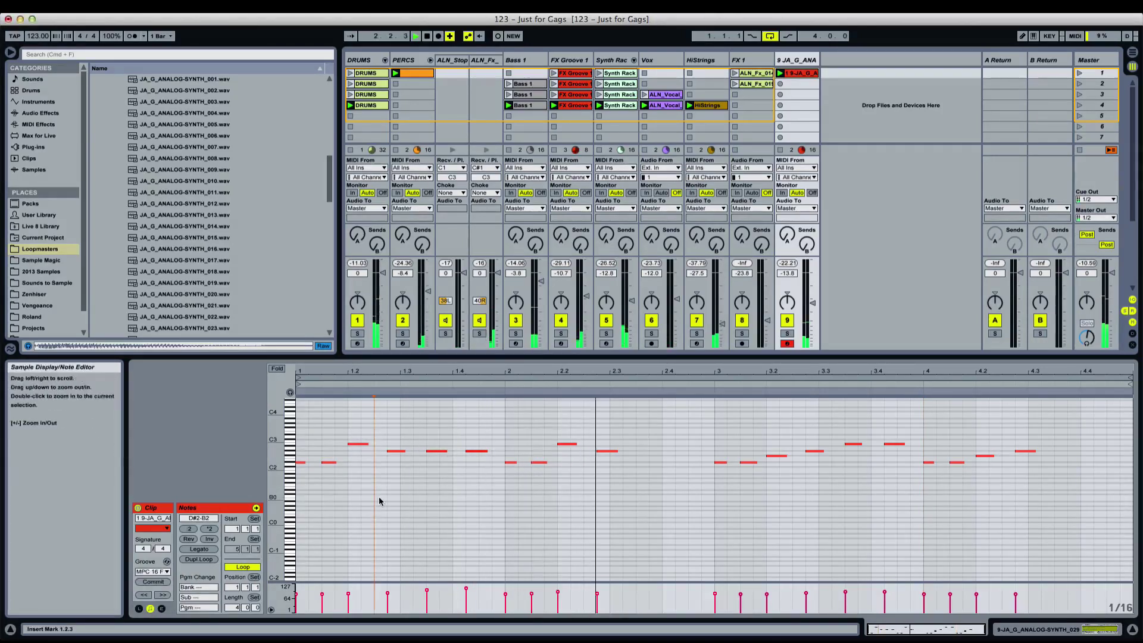
pyautogui.click(486, 412)
pyautogui.click(791, 265)
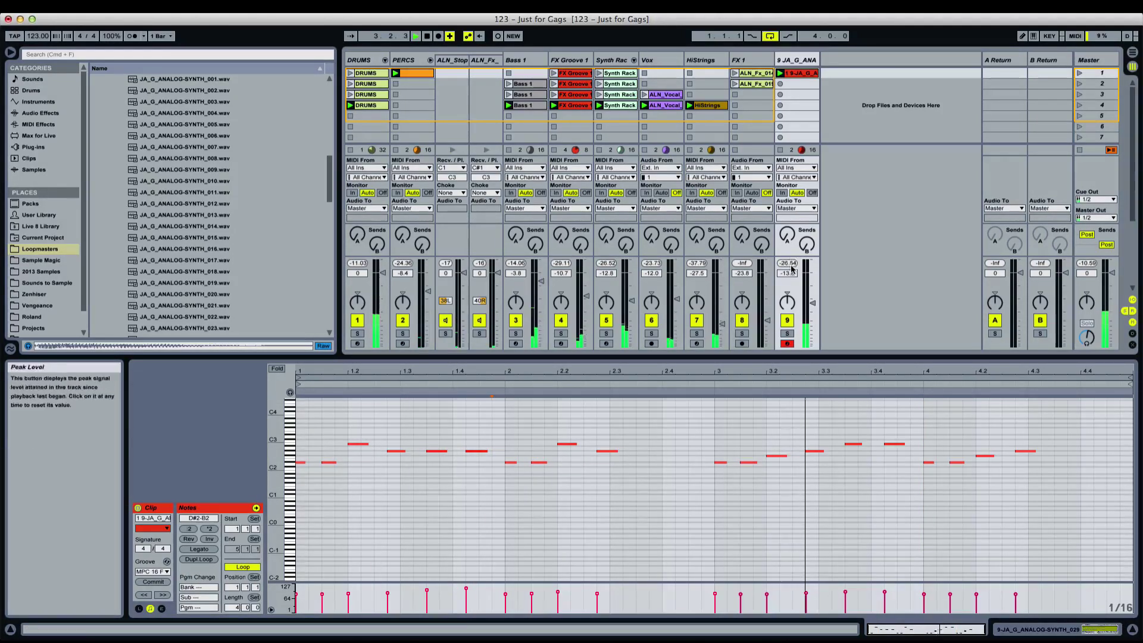
# Solo the synth track and add the FilterFreak1 effect after its Sampler
pyautogui.click(787, 334)
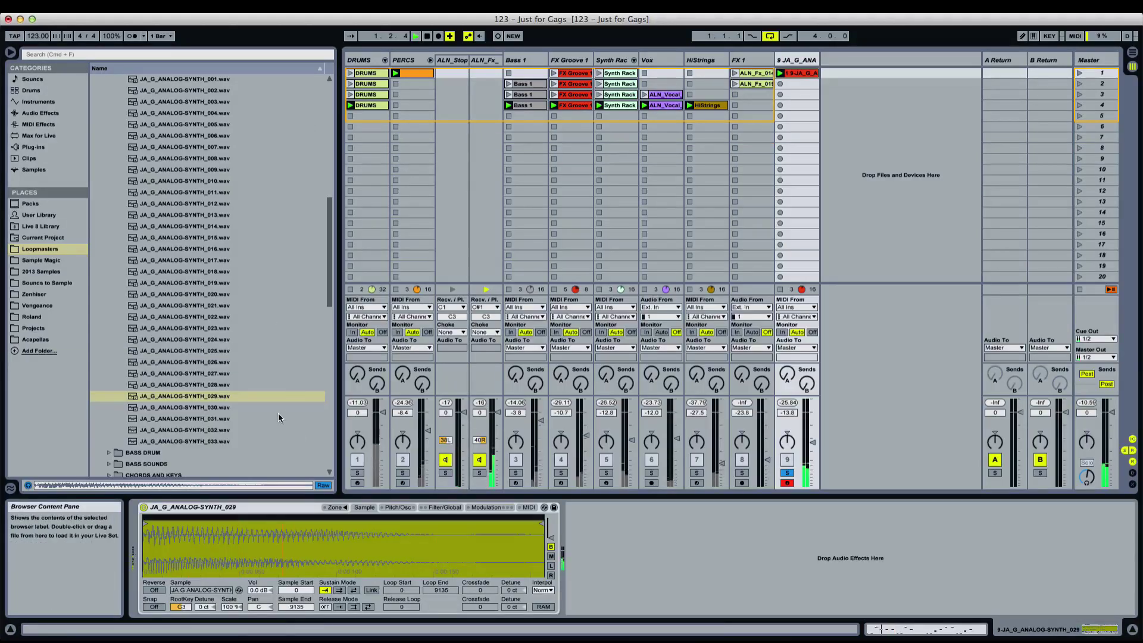
pyautogui.press('super+f')
pyautogui.write('filterfrea')
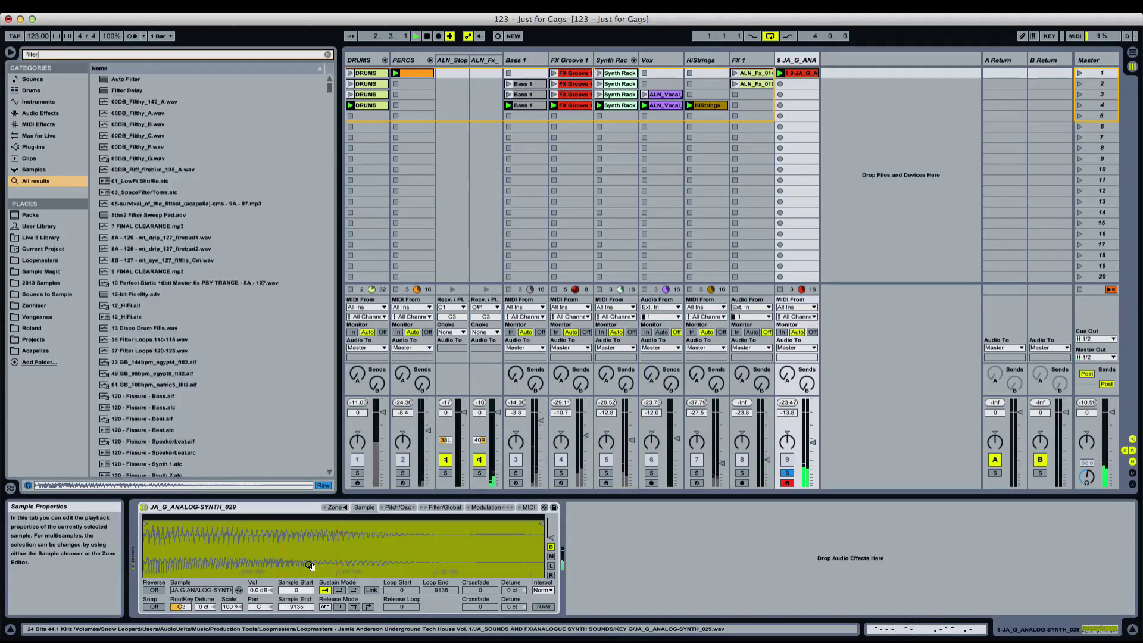
pyautogui.write('k')
pyautogui.moveTo(136, 79)
pyautogui.mouseDown()
pyautogui.moveTo(668, 575)
pyautogui.moveTo(656, 563)
pyautogui.mouseUp()
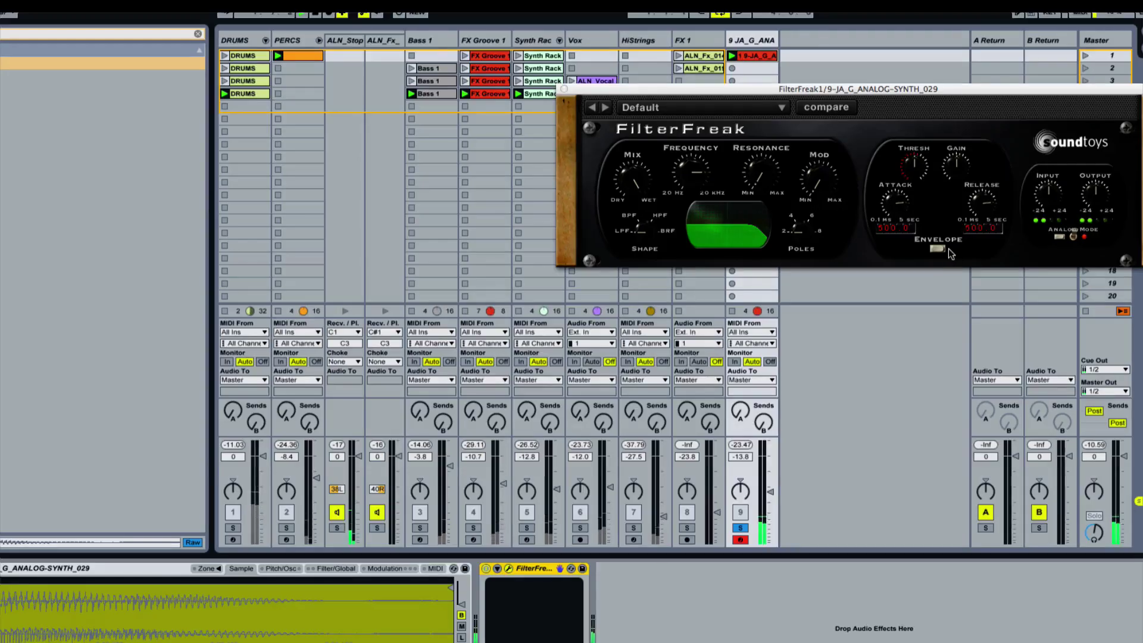
# Switch FilterFreak's modulation from Envelope to LFO and raise its rate and mod amount
pyautogui.click(949, 252)
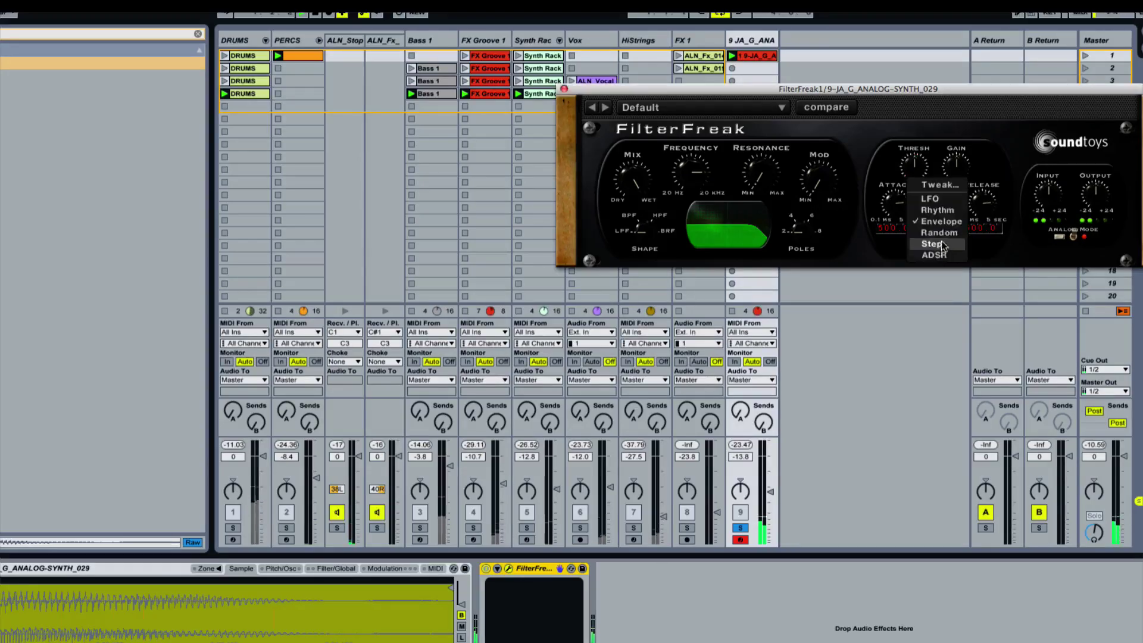
pyautogui.click(952, 209)
pyautogui.moveTo(938, 176); pyautogui.dragTo(939, 153)
pyautogui.moveTo(820, 178); pyautogui.dragTo(823, 145)
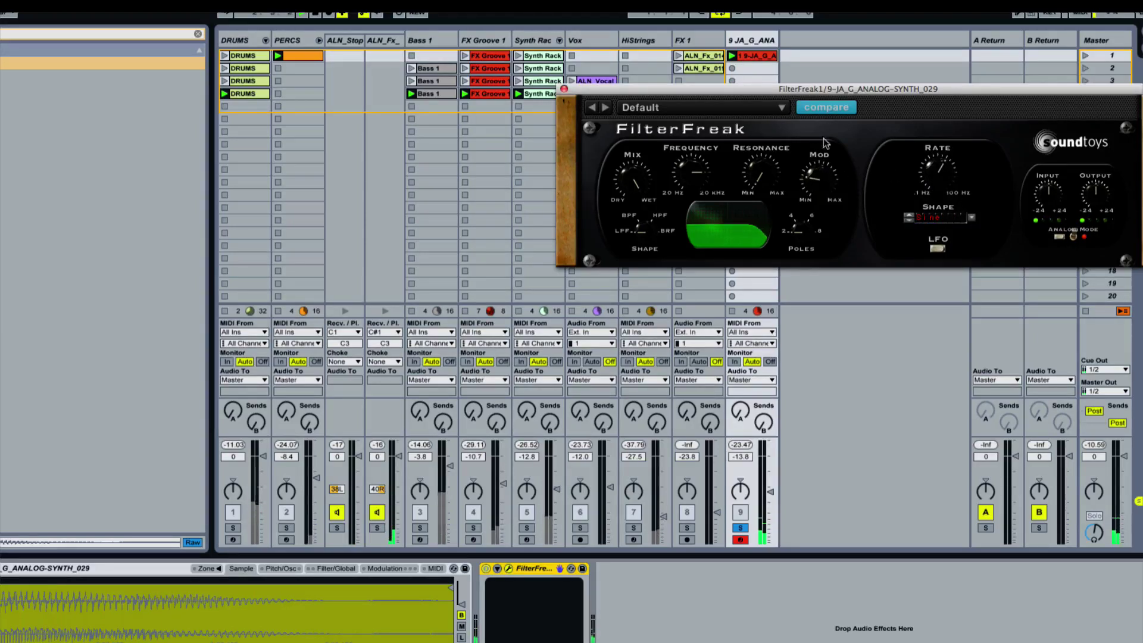
# Lower FilterFreak's cutoff frequency and increase its modulation depth, poles and resonance
pyautogui.moveTo(691, 169)
pyautogui.mouseDown()
pyautogui.moveTo(687, 186)
pyautogui.moveTo(688, 167)
pyautogui.mouseUp()
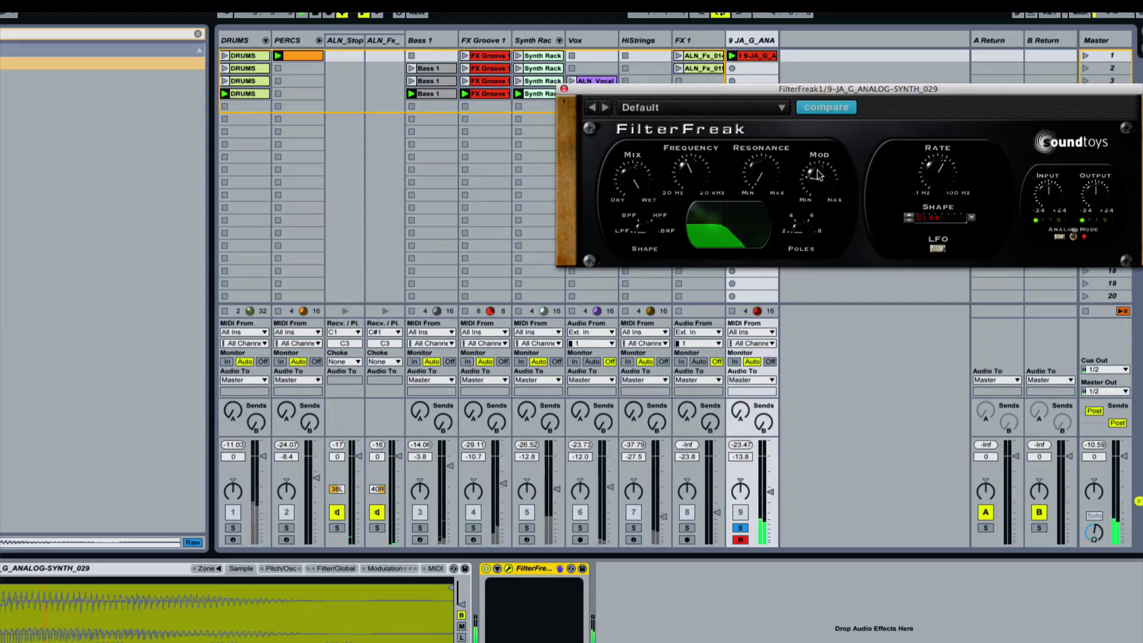
pyautogui.moveTo(825, 175); pyautogui.dragTo(825, 178)
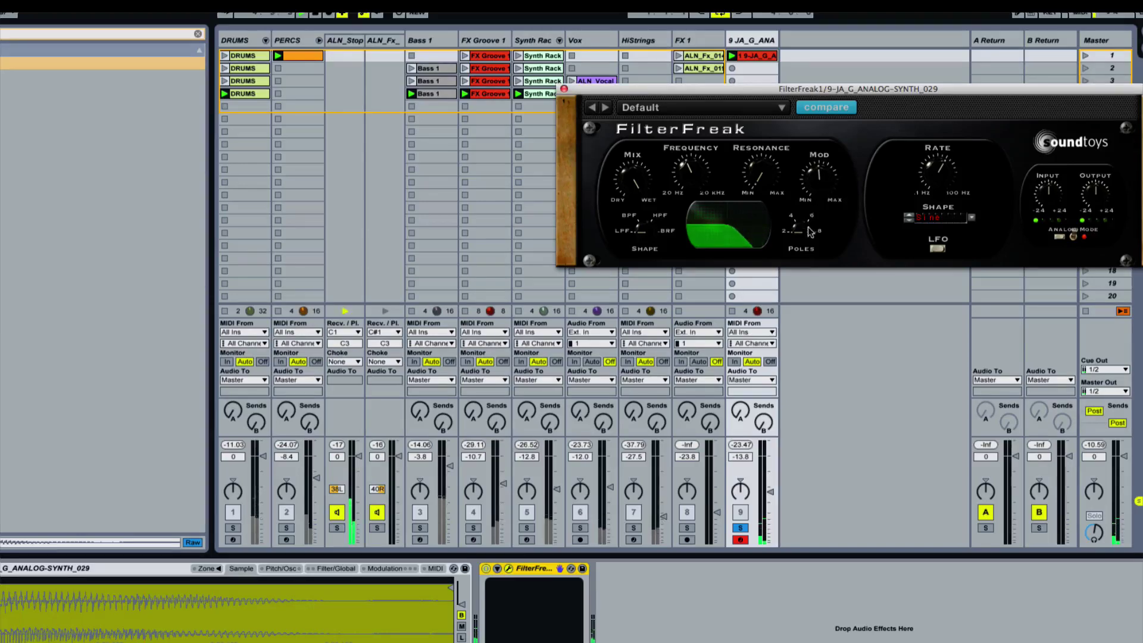
pyautogui.moveTo(804, 228); pyautogui.dragTo(803, 219)
pyautogui.moveTo(761, 168); pyautogui.dragTo(764, 174)
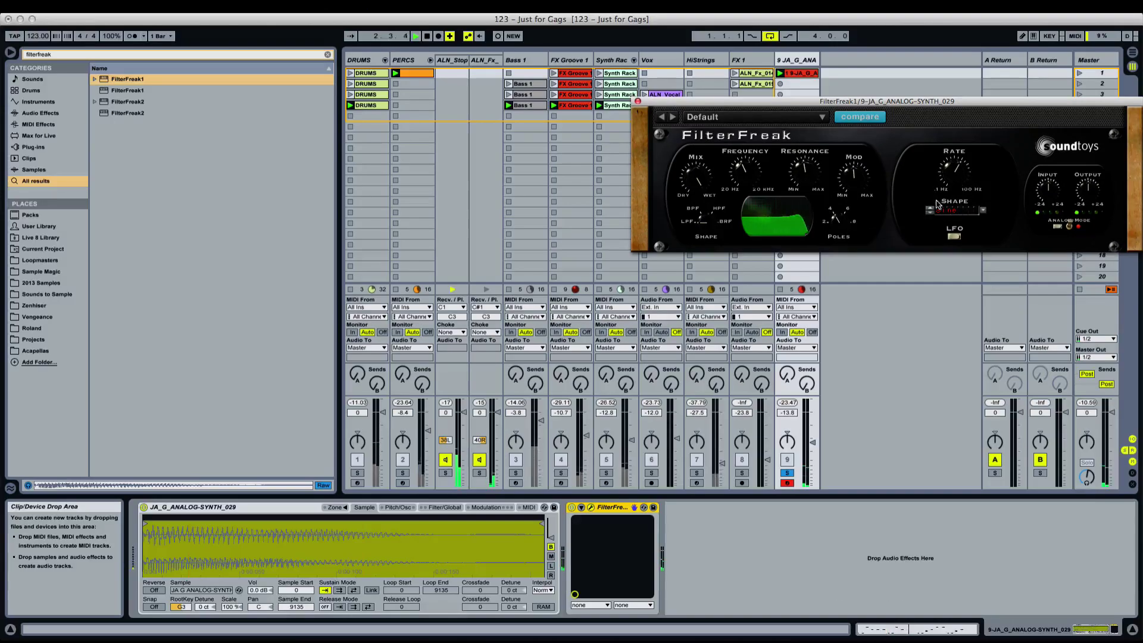
# Switch FilterFreak to Rhythm modulation synced to MIDI tempo, change its rhythm note value, and unsolo the synth track
pyautogui.click(954, 235)
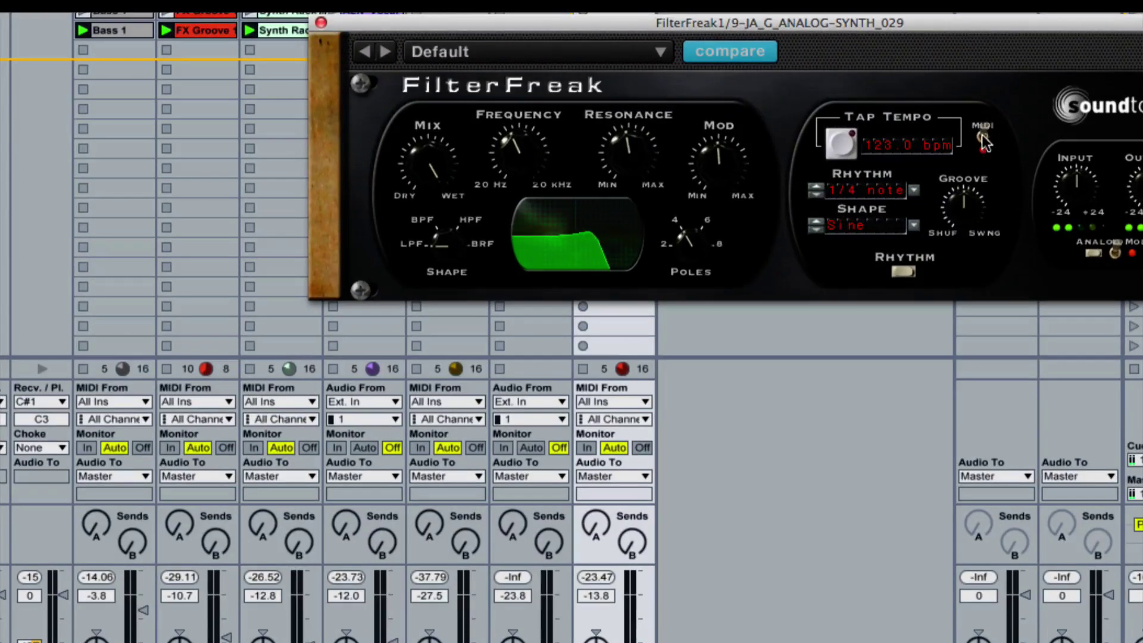
pyautogui.click(816, 190)
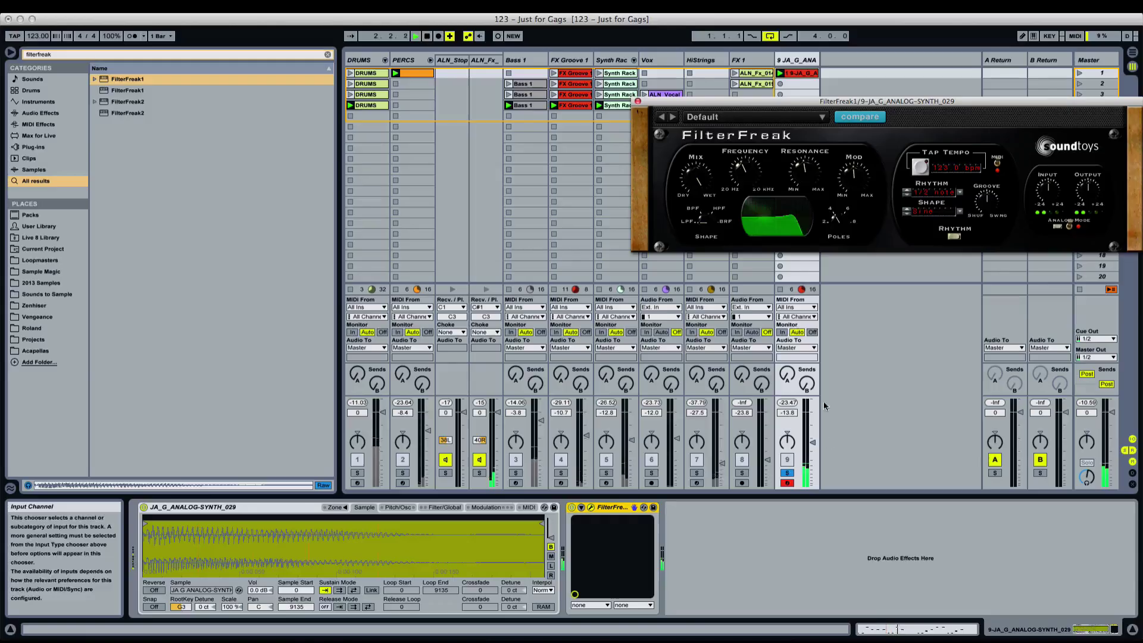
pyautogui.click(787, 472)
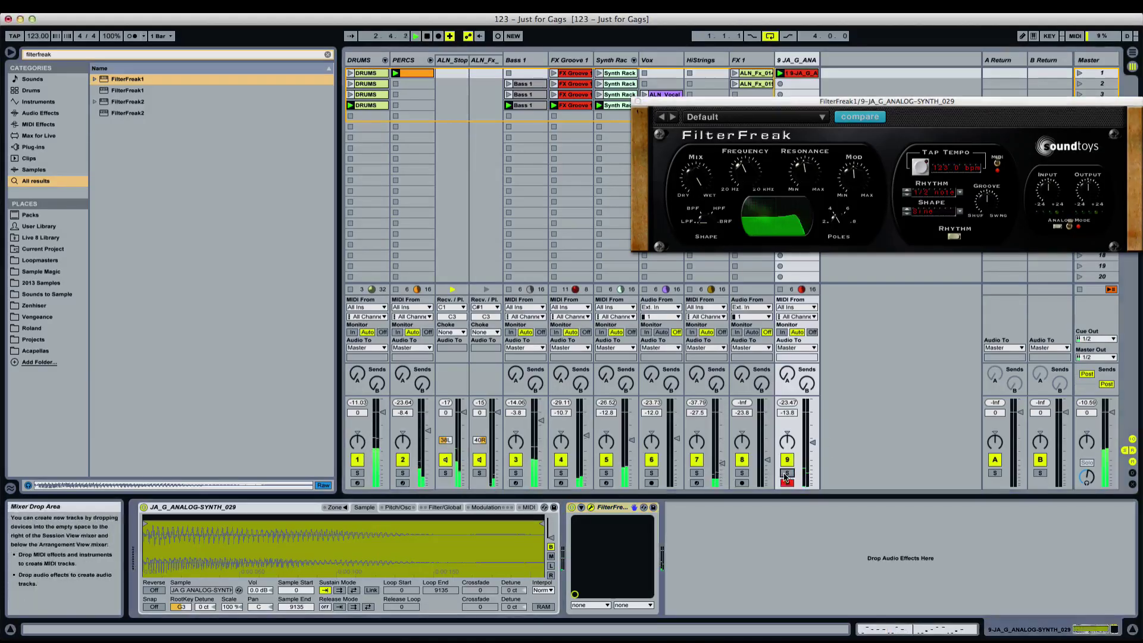
# Reset the analogue synth track's peak level and set FilterFreak's resonance to 8.4 dB
pyautogui.click(787, 402)
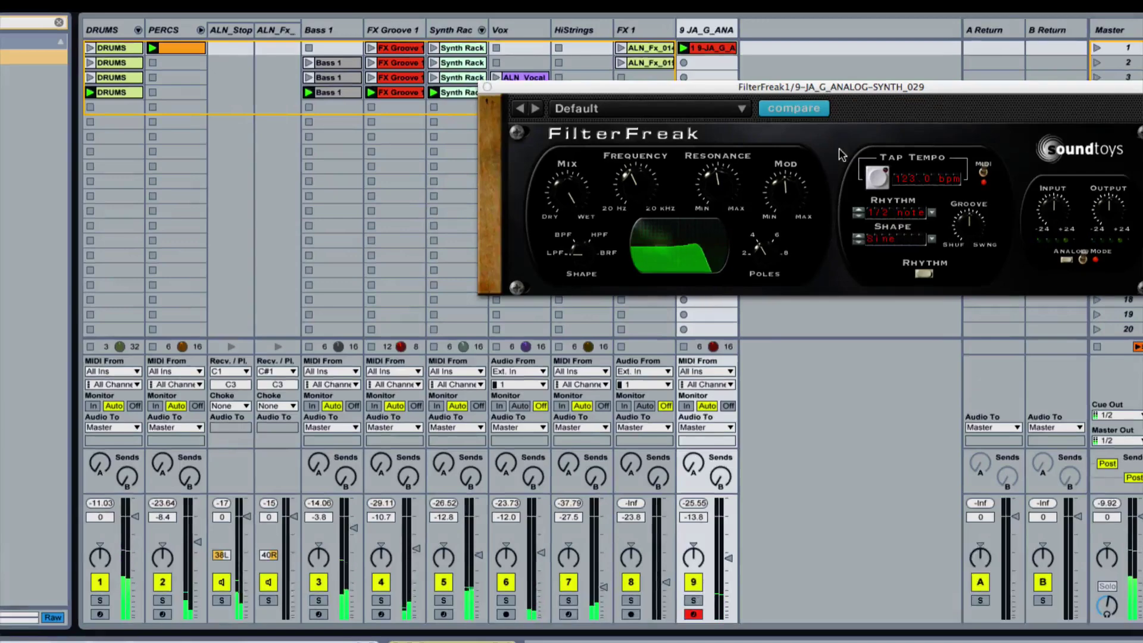
pyautogui.click(894, 144)
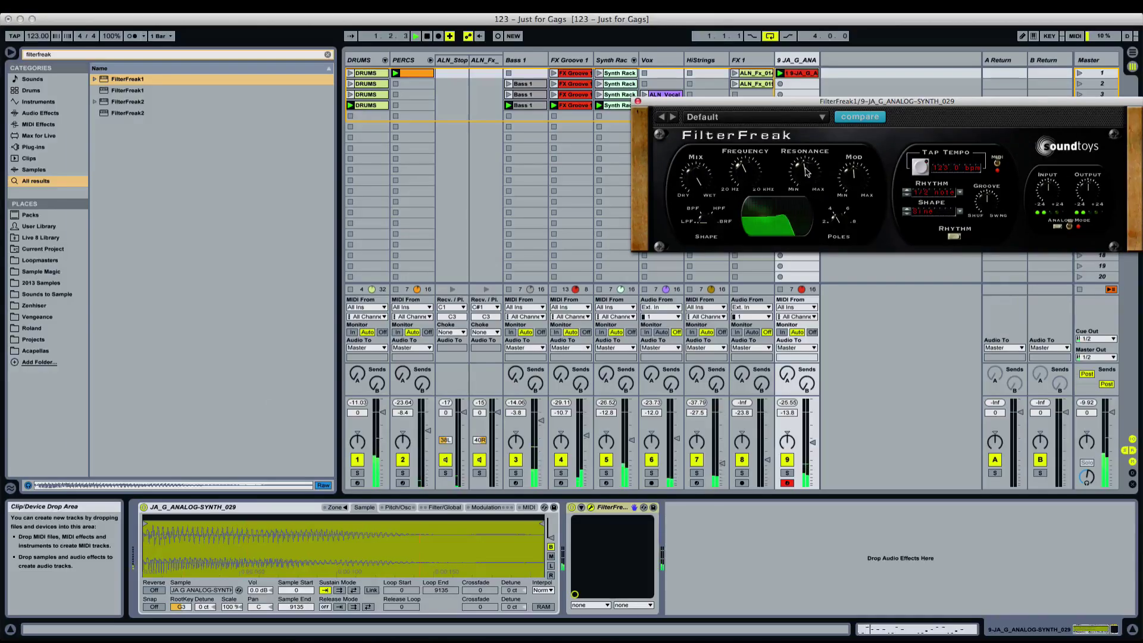
pyautogui.moveTo(805, 171); pyautogui.dragTo(808, 158)
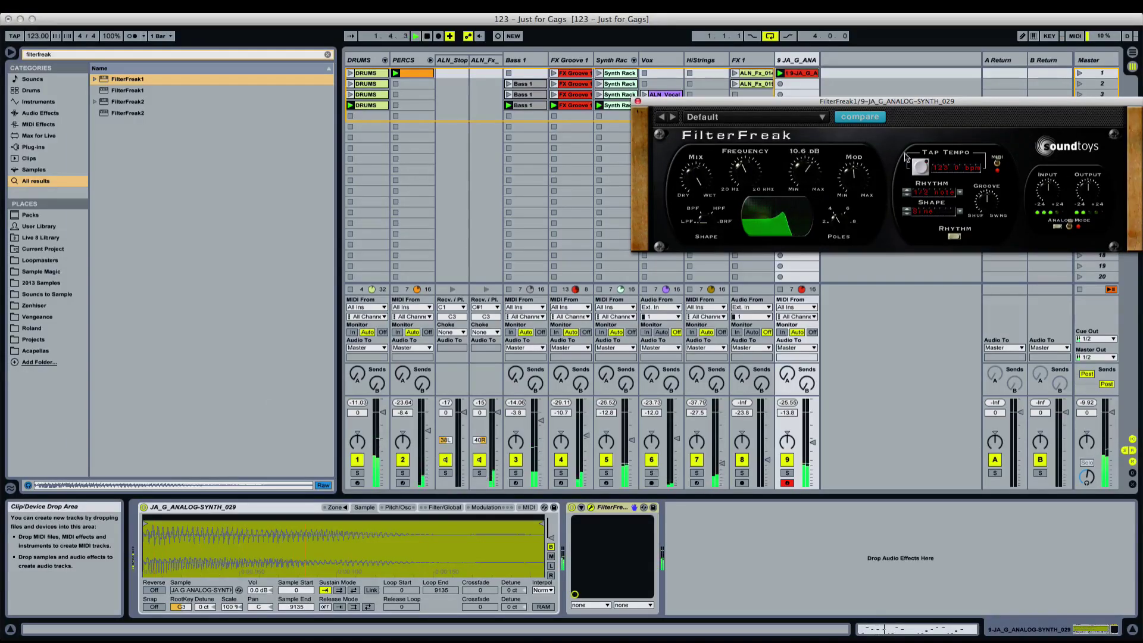
pyautogui.moveTo(692, 199); pyautogui.dragTo(693, 207)
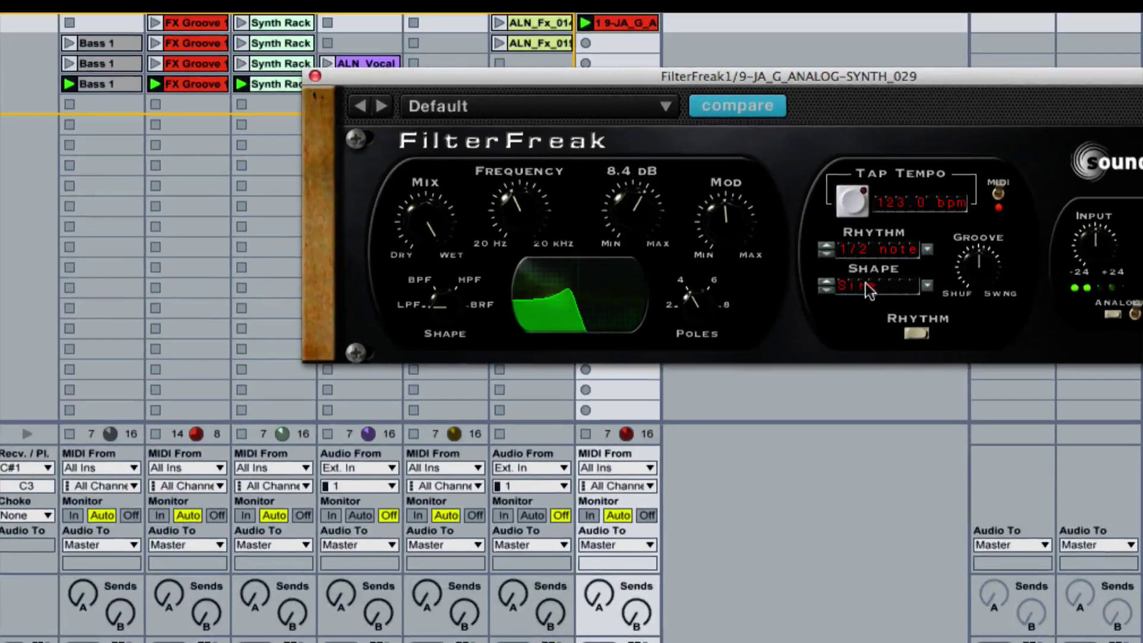
# Set FilterFreak's modulation shape to Peak, shorten its rhythm note value, and close the plug-in window
pyautogui.click(828, 246)
pyautogui.click(826, 288)
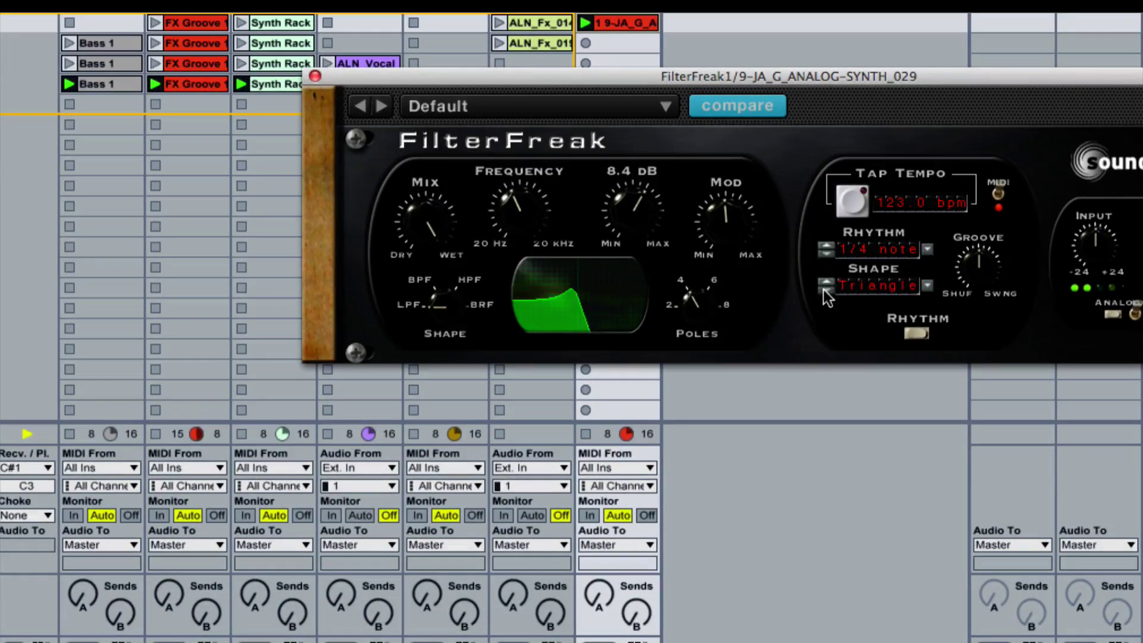
pyautogui.click(827, 289)
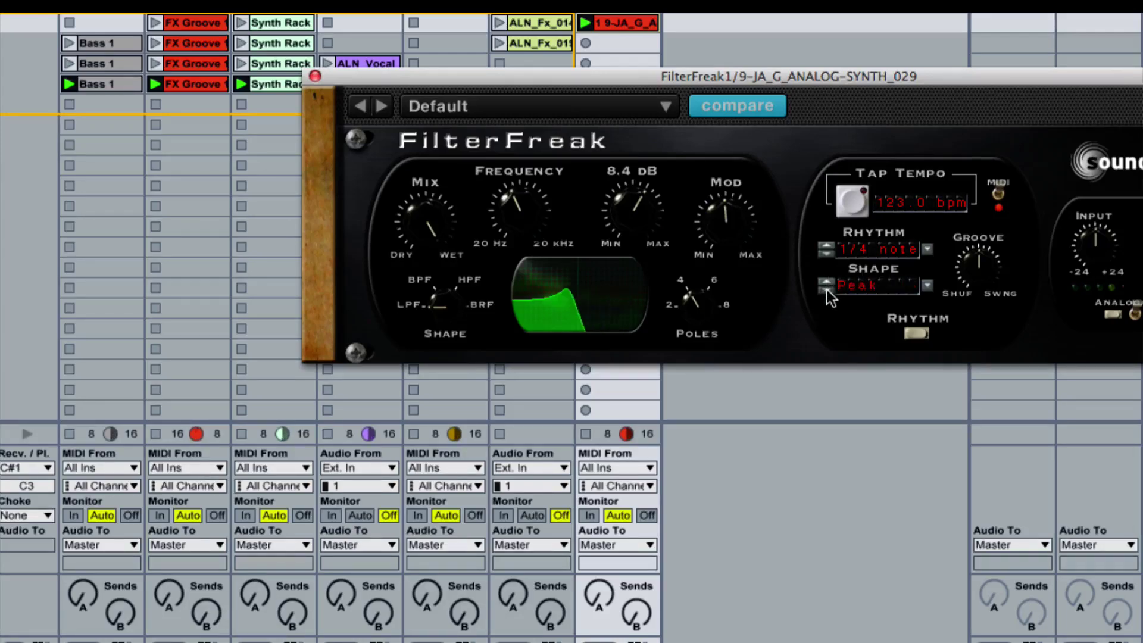
pyautogui.click(832, 245)
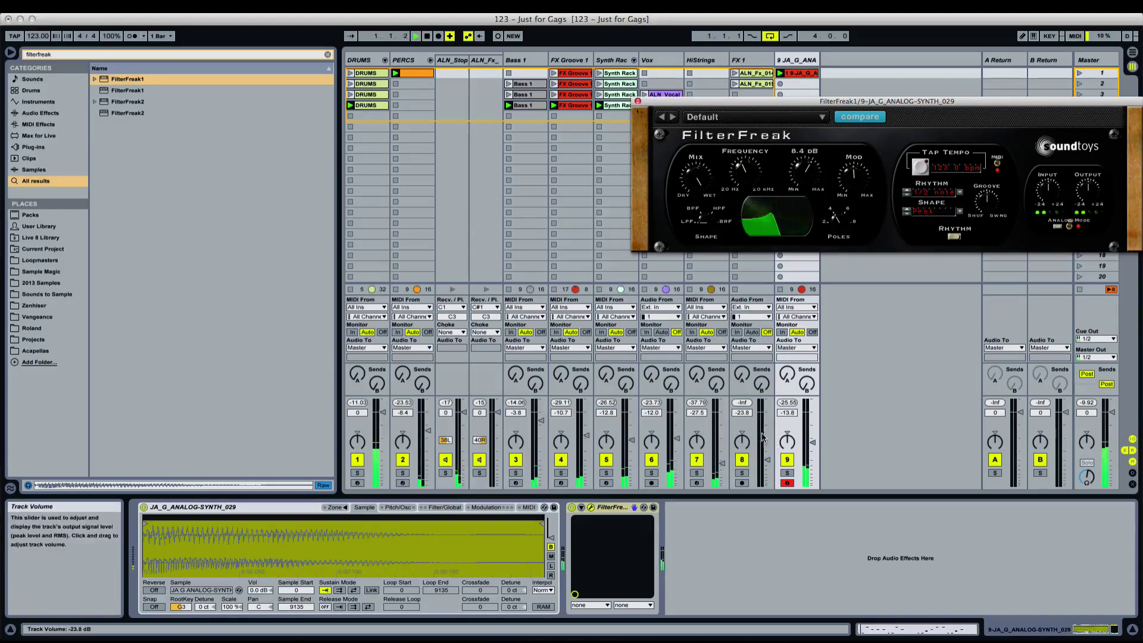
pyautogui.click(787, 403)
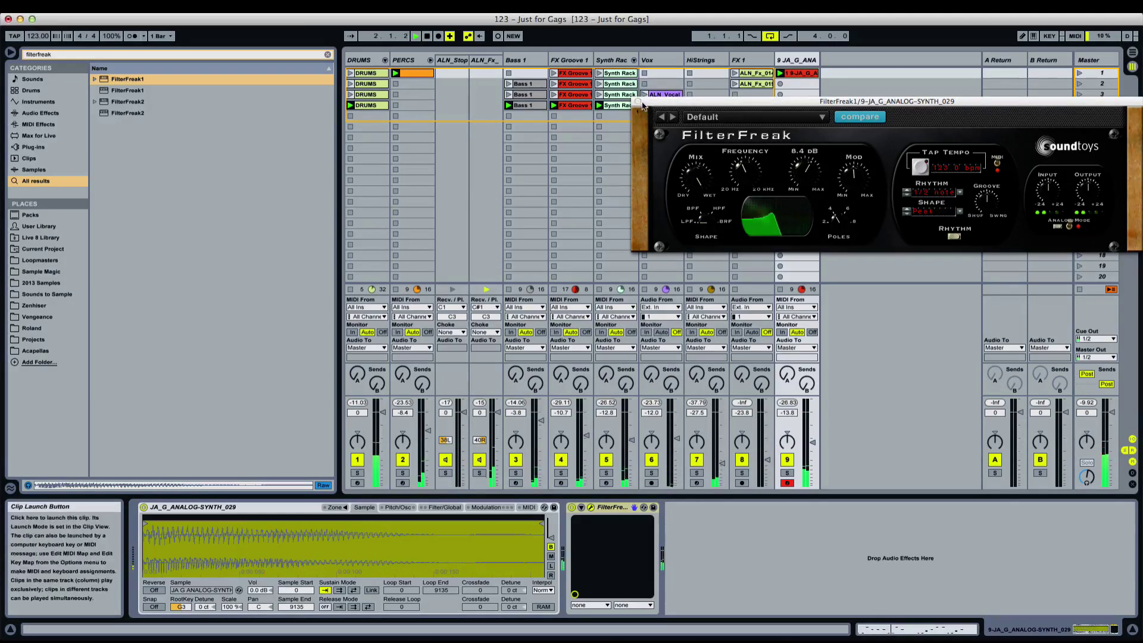
pyautogui.click(852, 178)
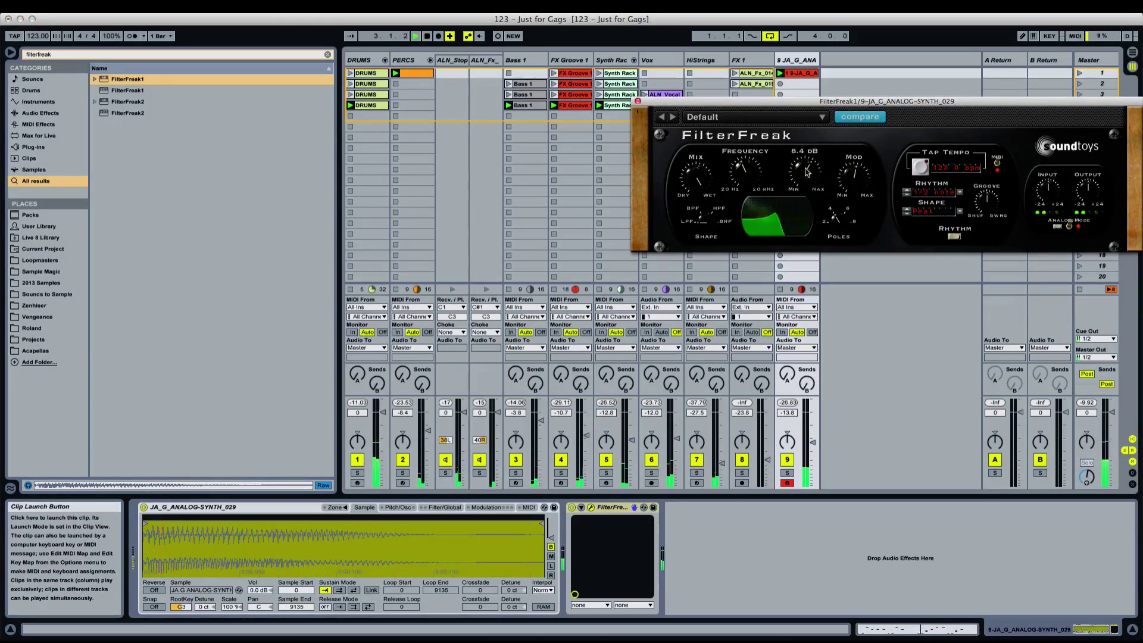
pyautogui.click(637, 101)
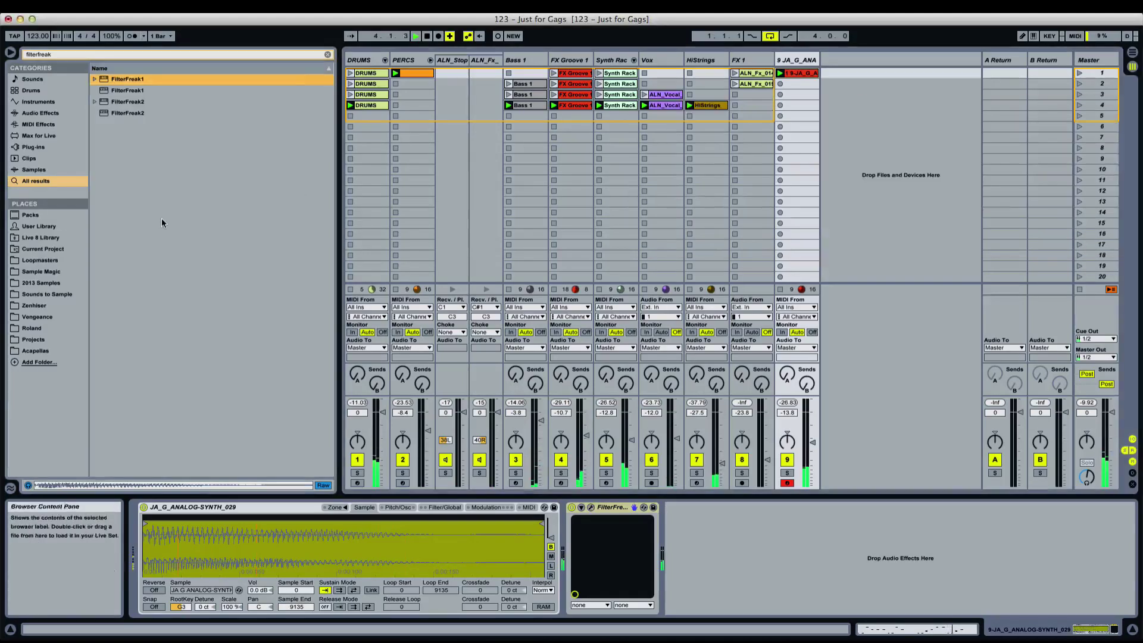
# Clear the browser search and set the track volumes: analogue synth to -8.3 dB and Synth Rack to -5.5 dB
pyautogui.click(327, 54)
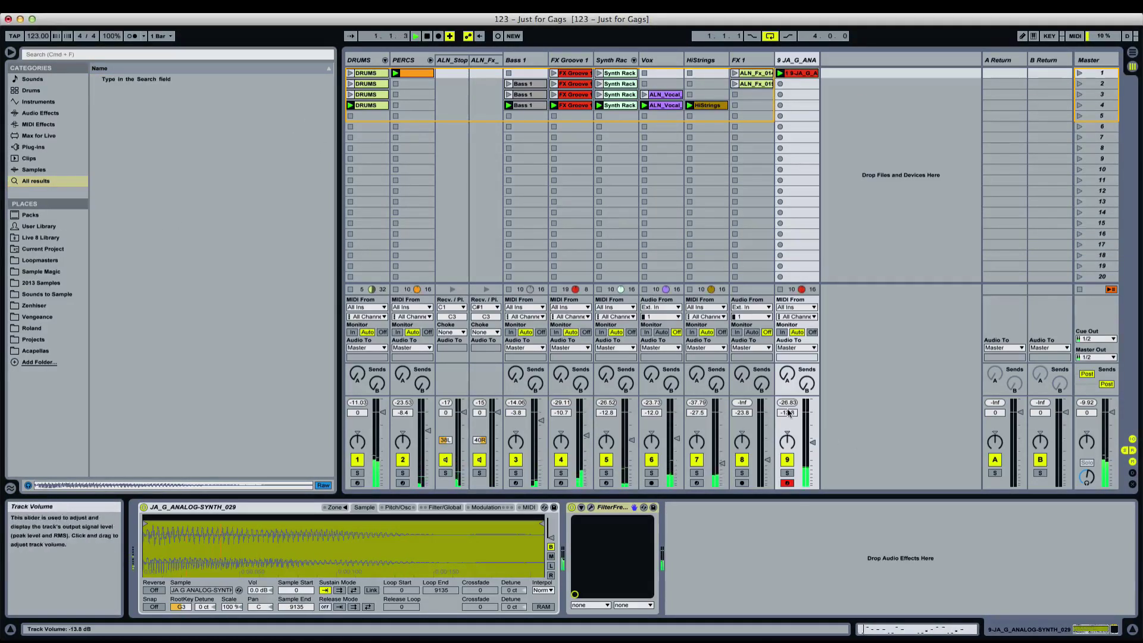
pyautogui.moveTo(787, 413); pyautogui.dragTo(787, 399)
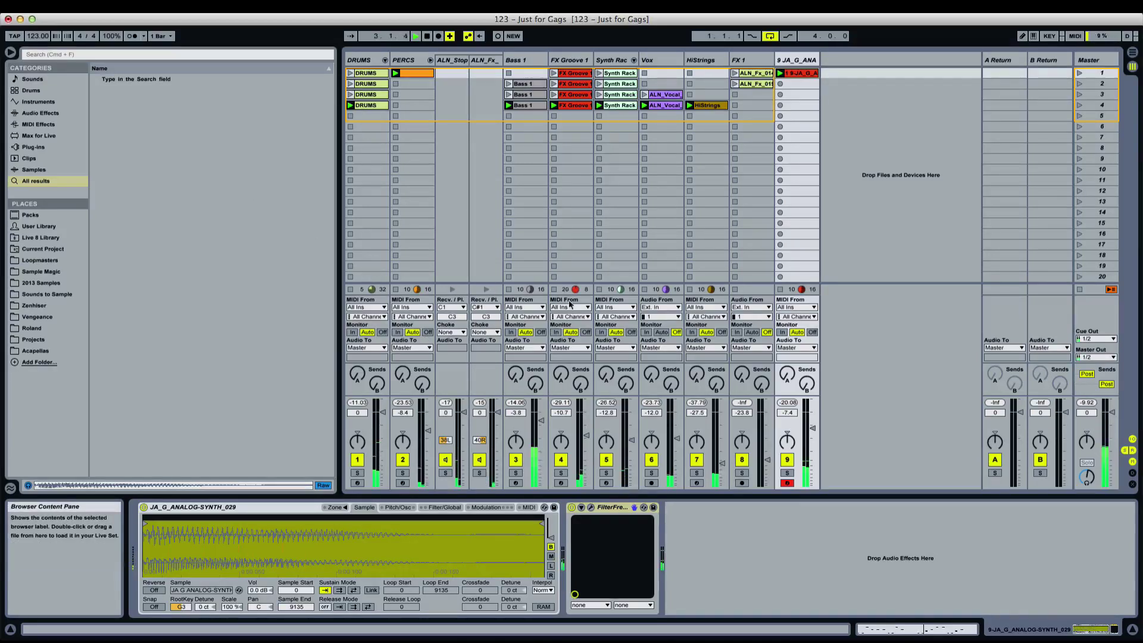
pyautogui.moveTo(787, 412); pyautogui.dragTo(786, 418)
pyautogui.click(783, 404)
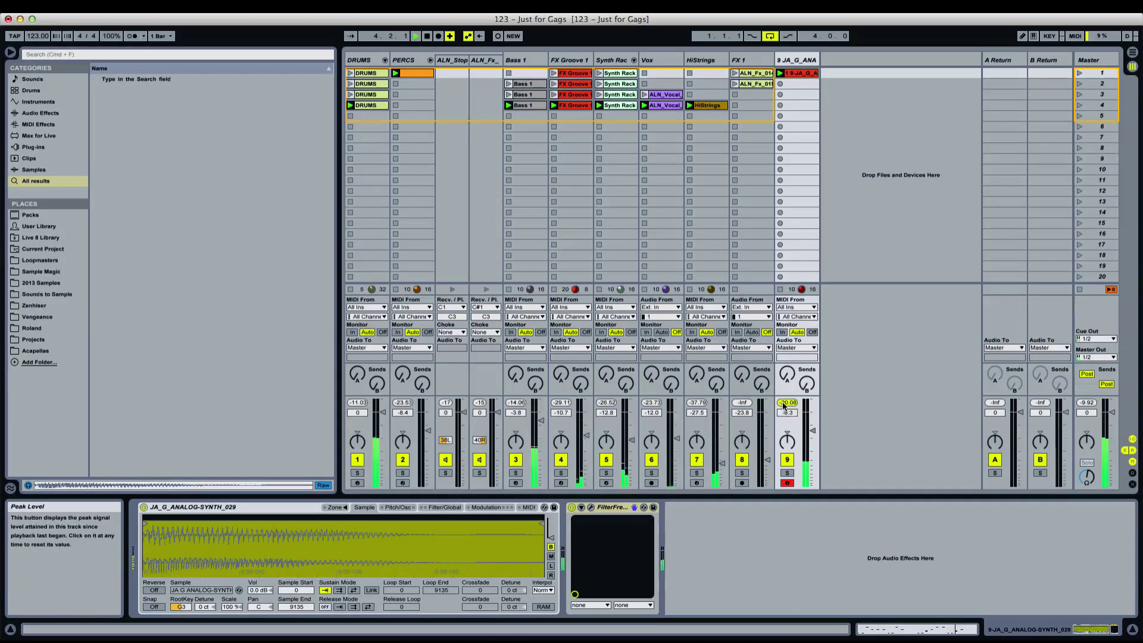
pyautogui.press('XF86AudioLowerVolume')
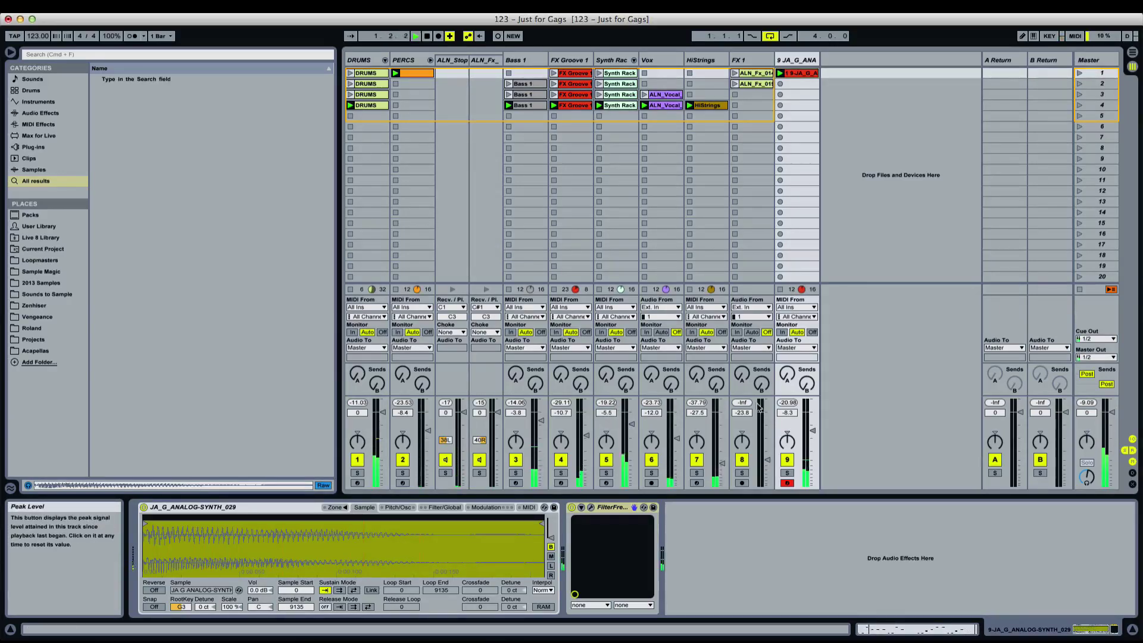
# Start a new search in the browser
pyautogui.press('super+f')
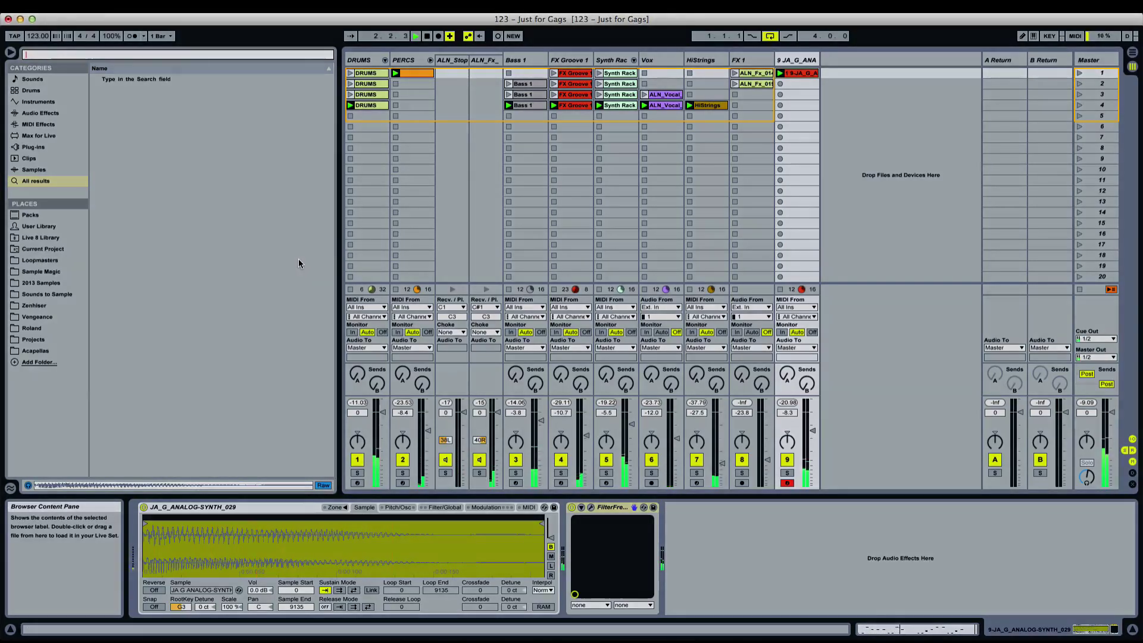